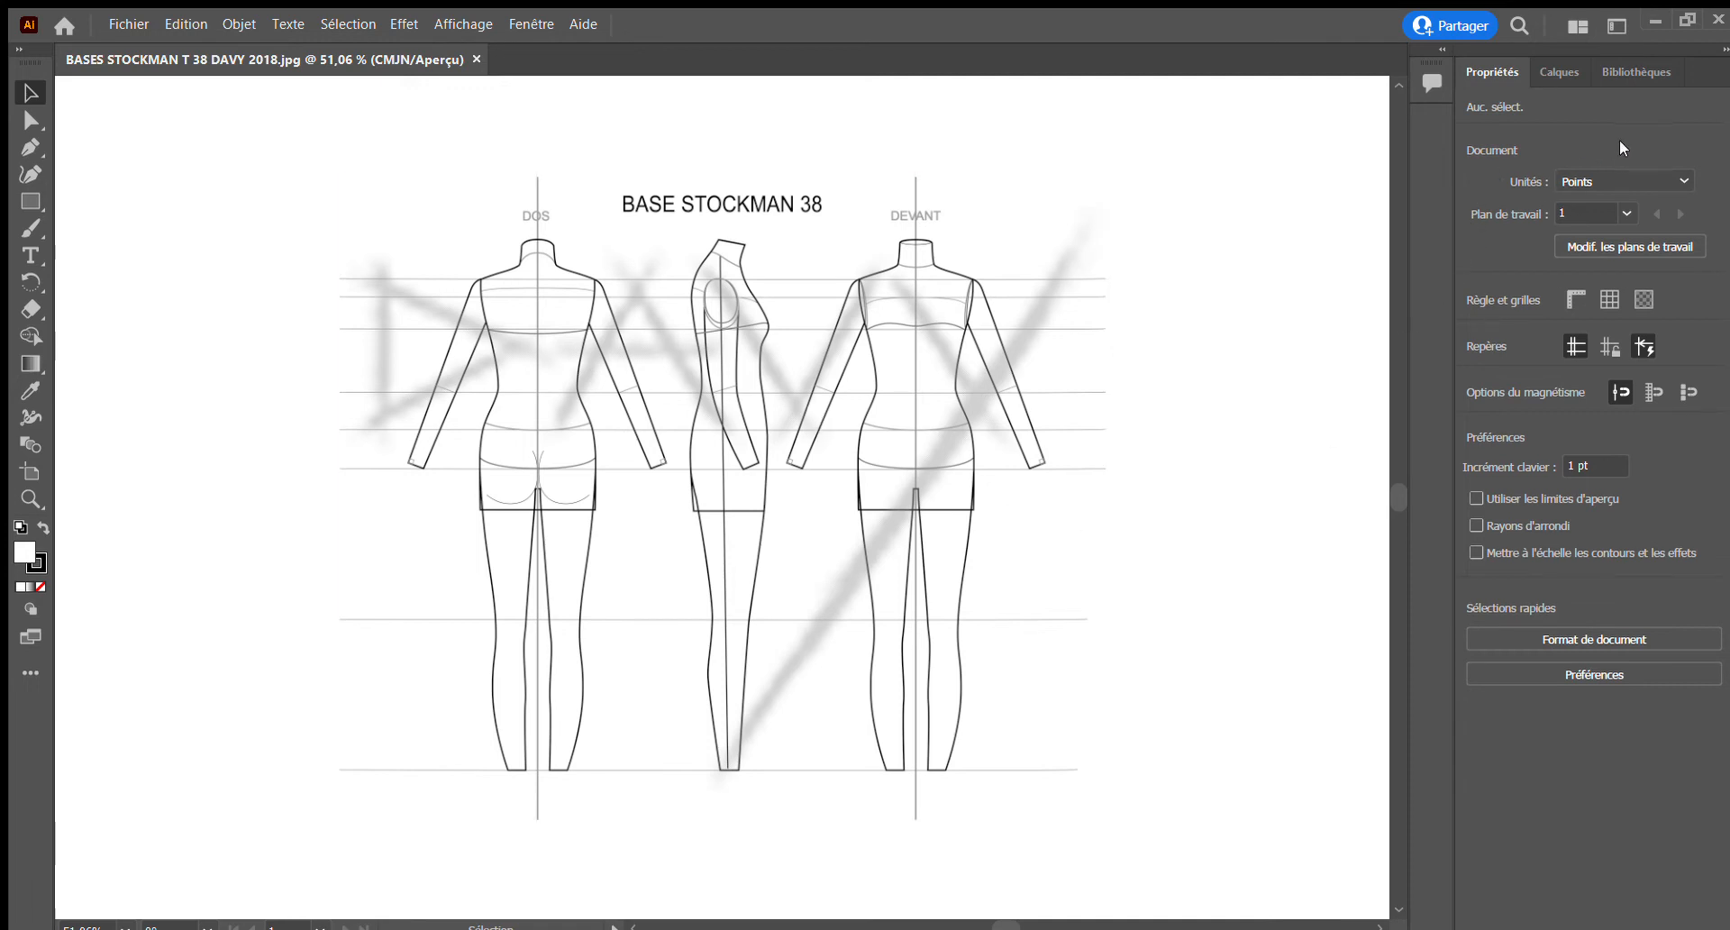
Show the document's layers and hide the side panels to enlarge the drawing area
left_click(1552, 72)
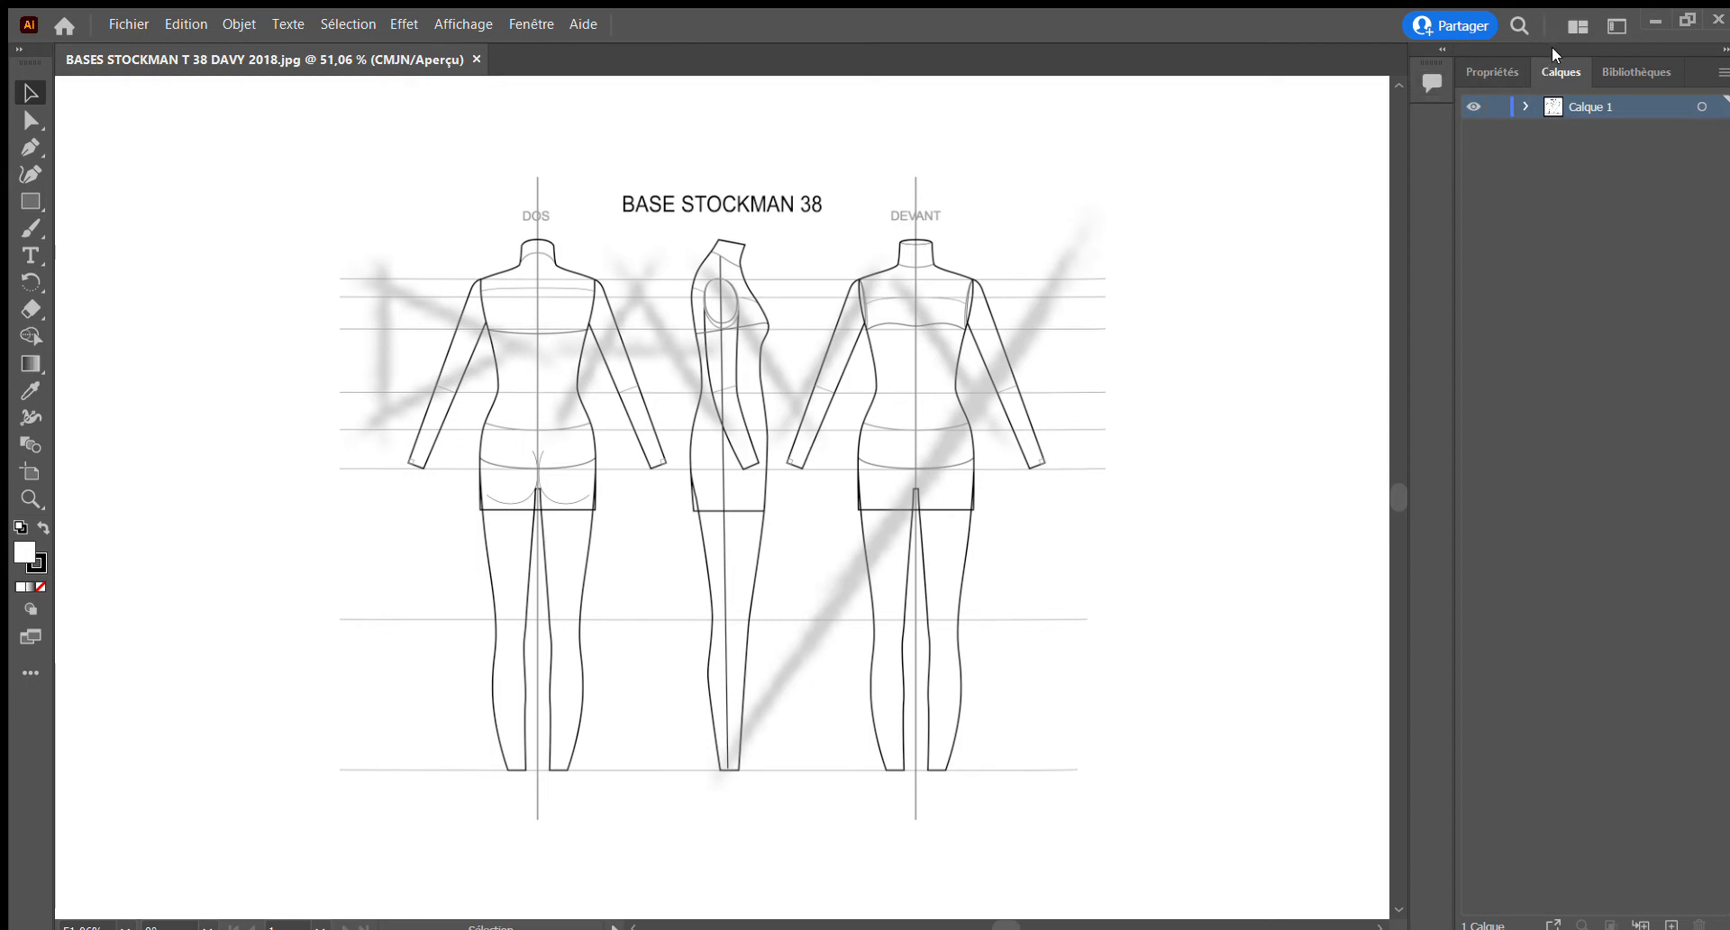
key("shift+Tab")
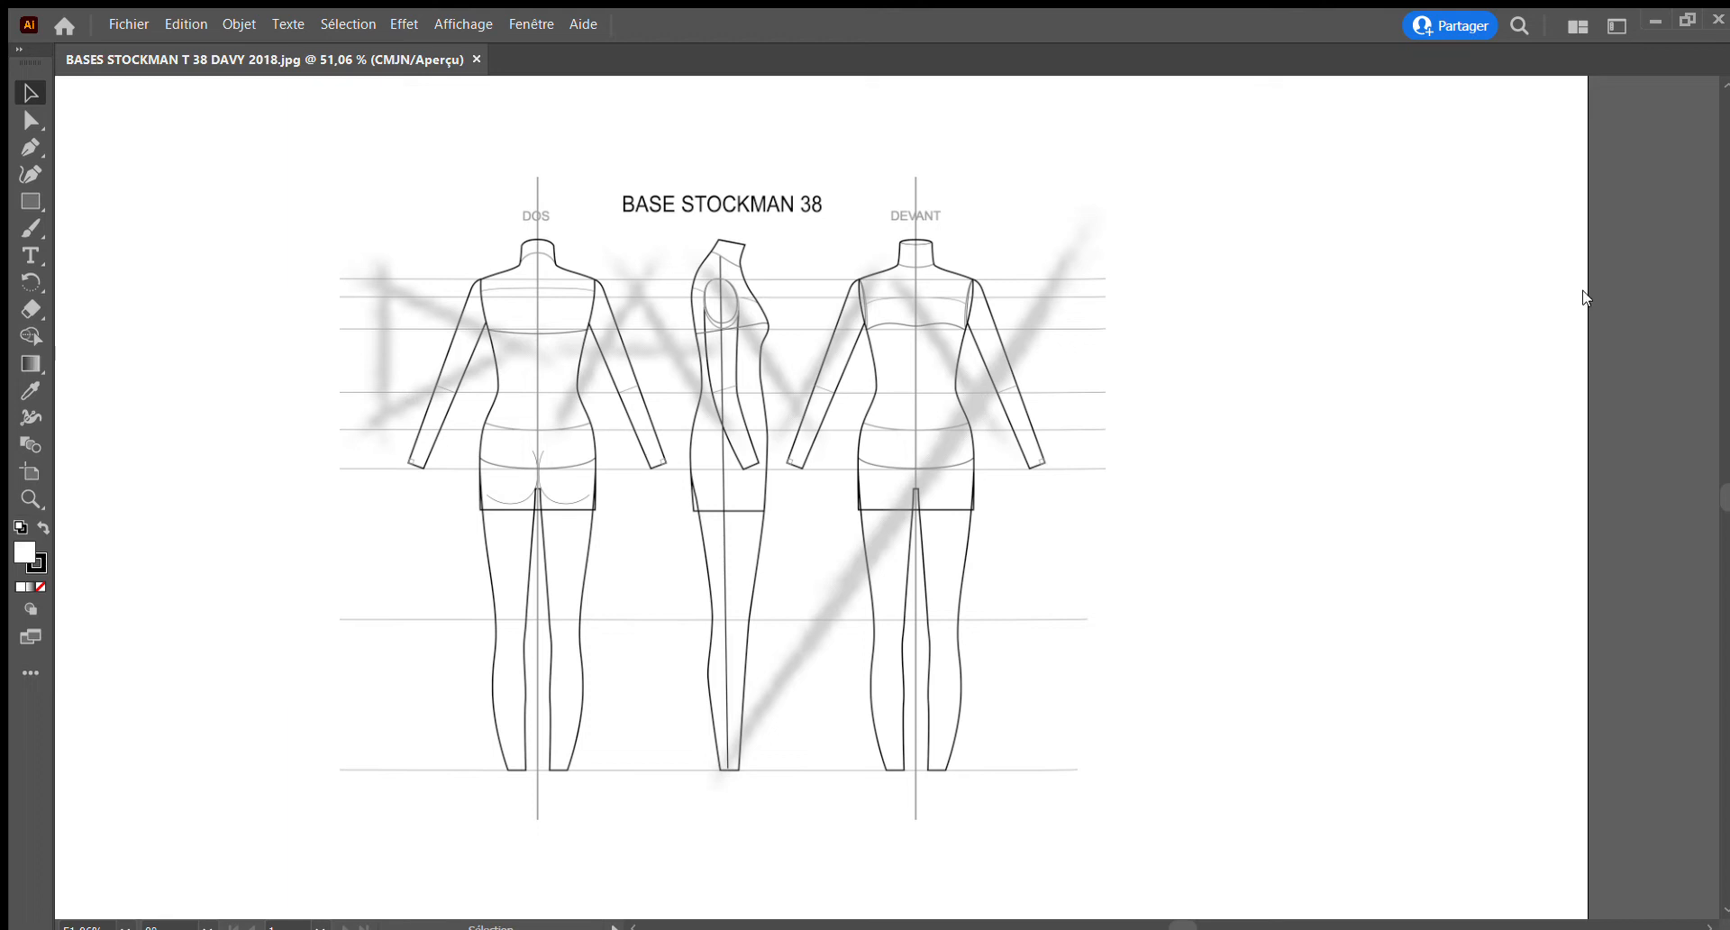
left_click(1573, 321)
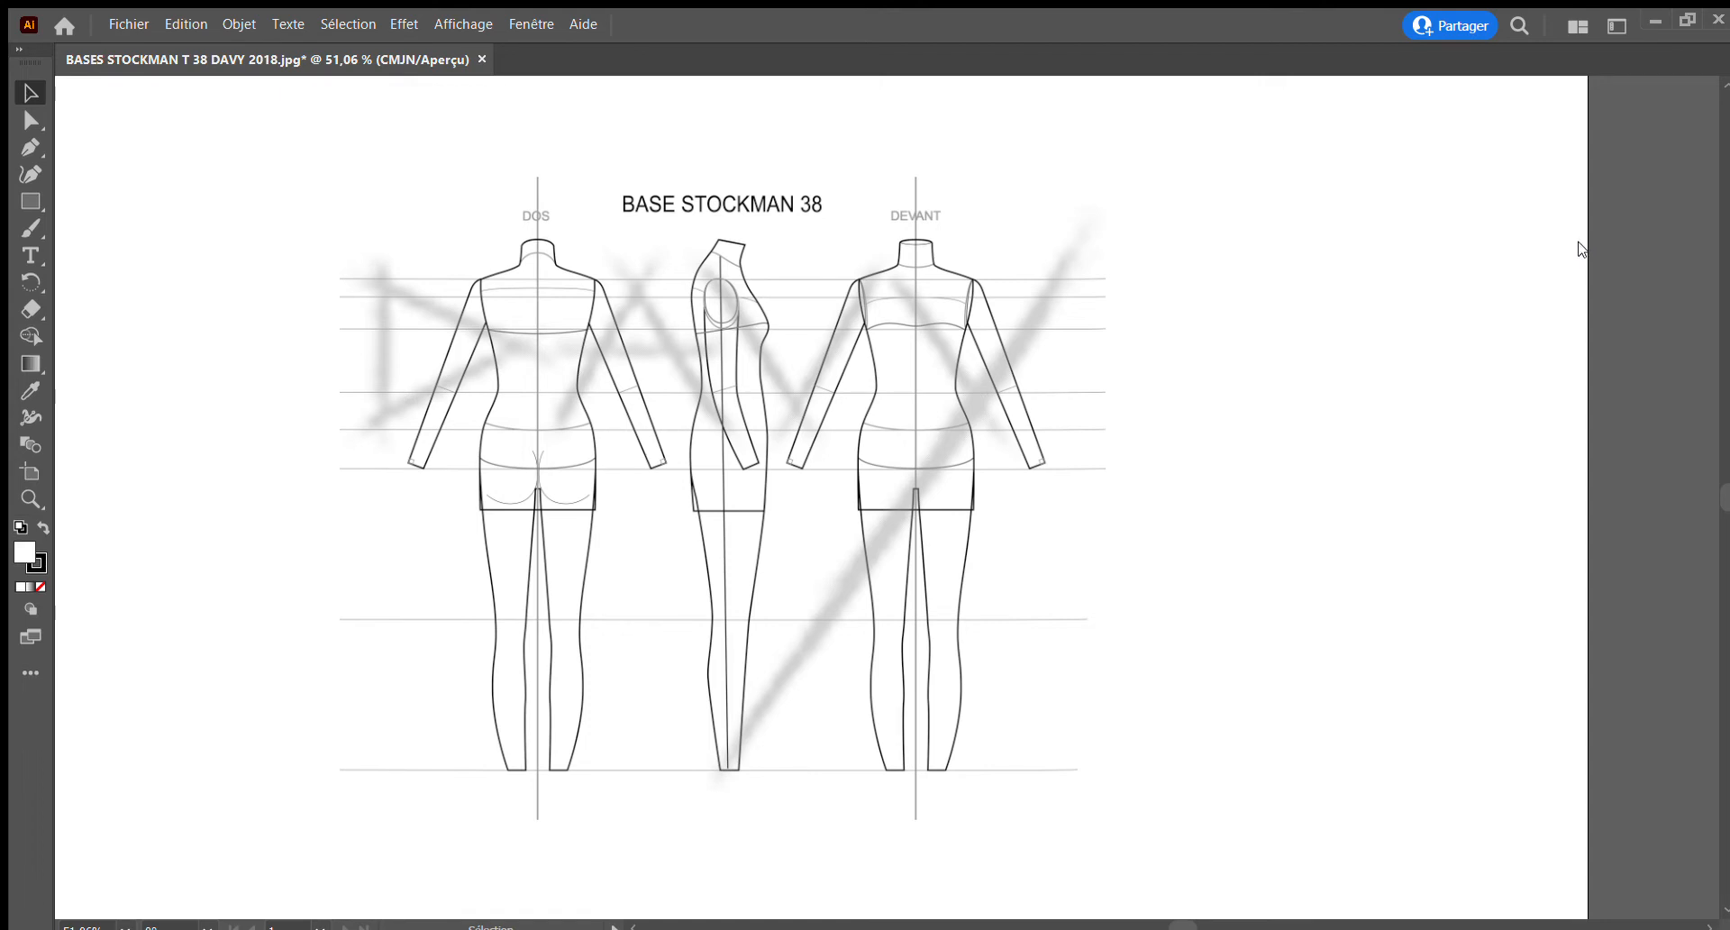
Lower the opacity of the BASE STOCKMAN 38 mannequin image and deselect it
left_click(932, 322)
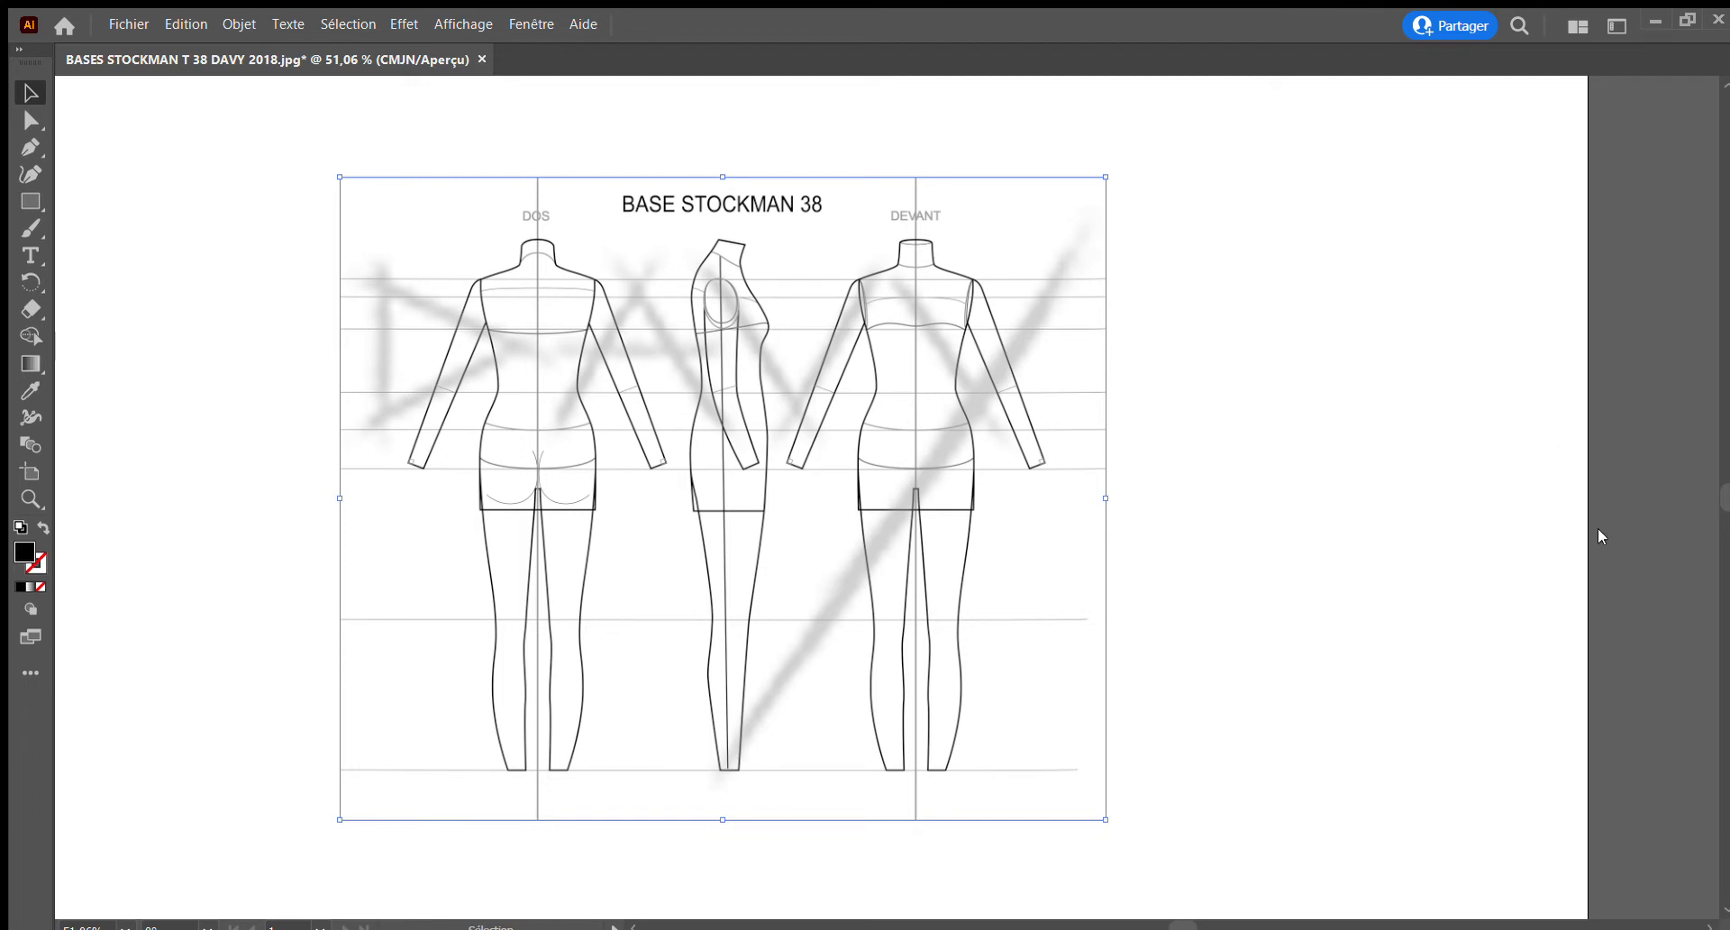
left_click(1553, 553)
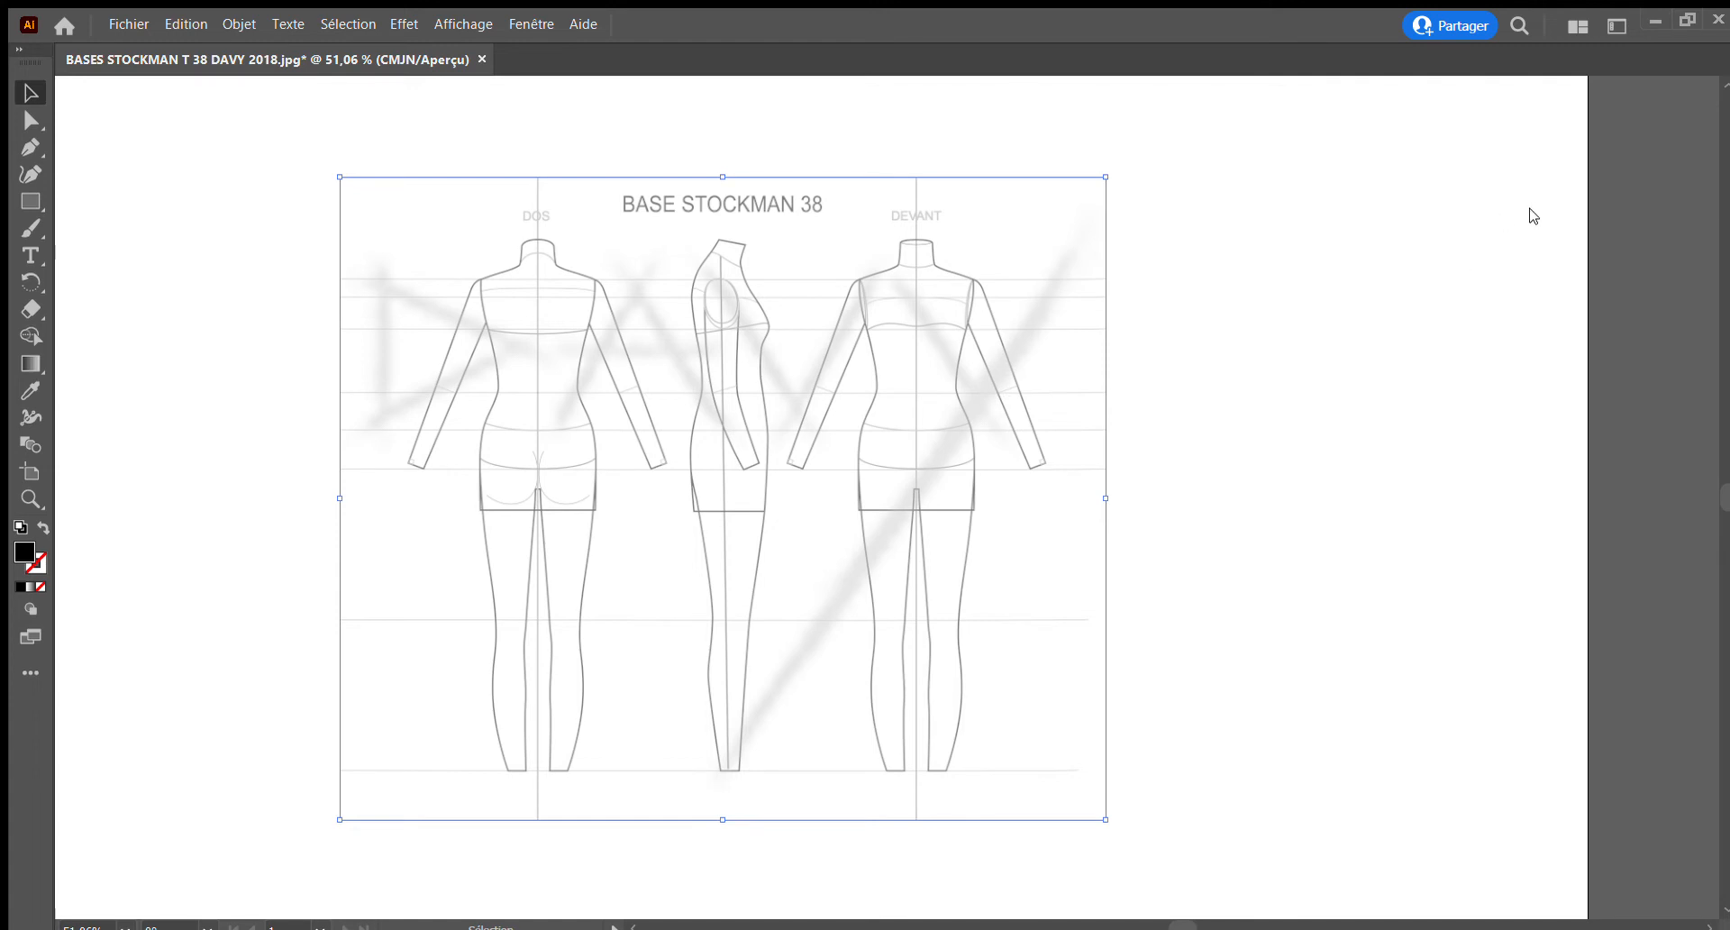
left_click(1479, 255)
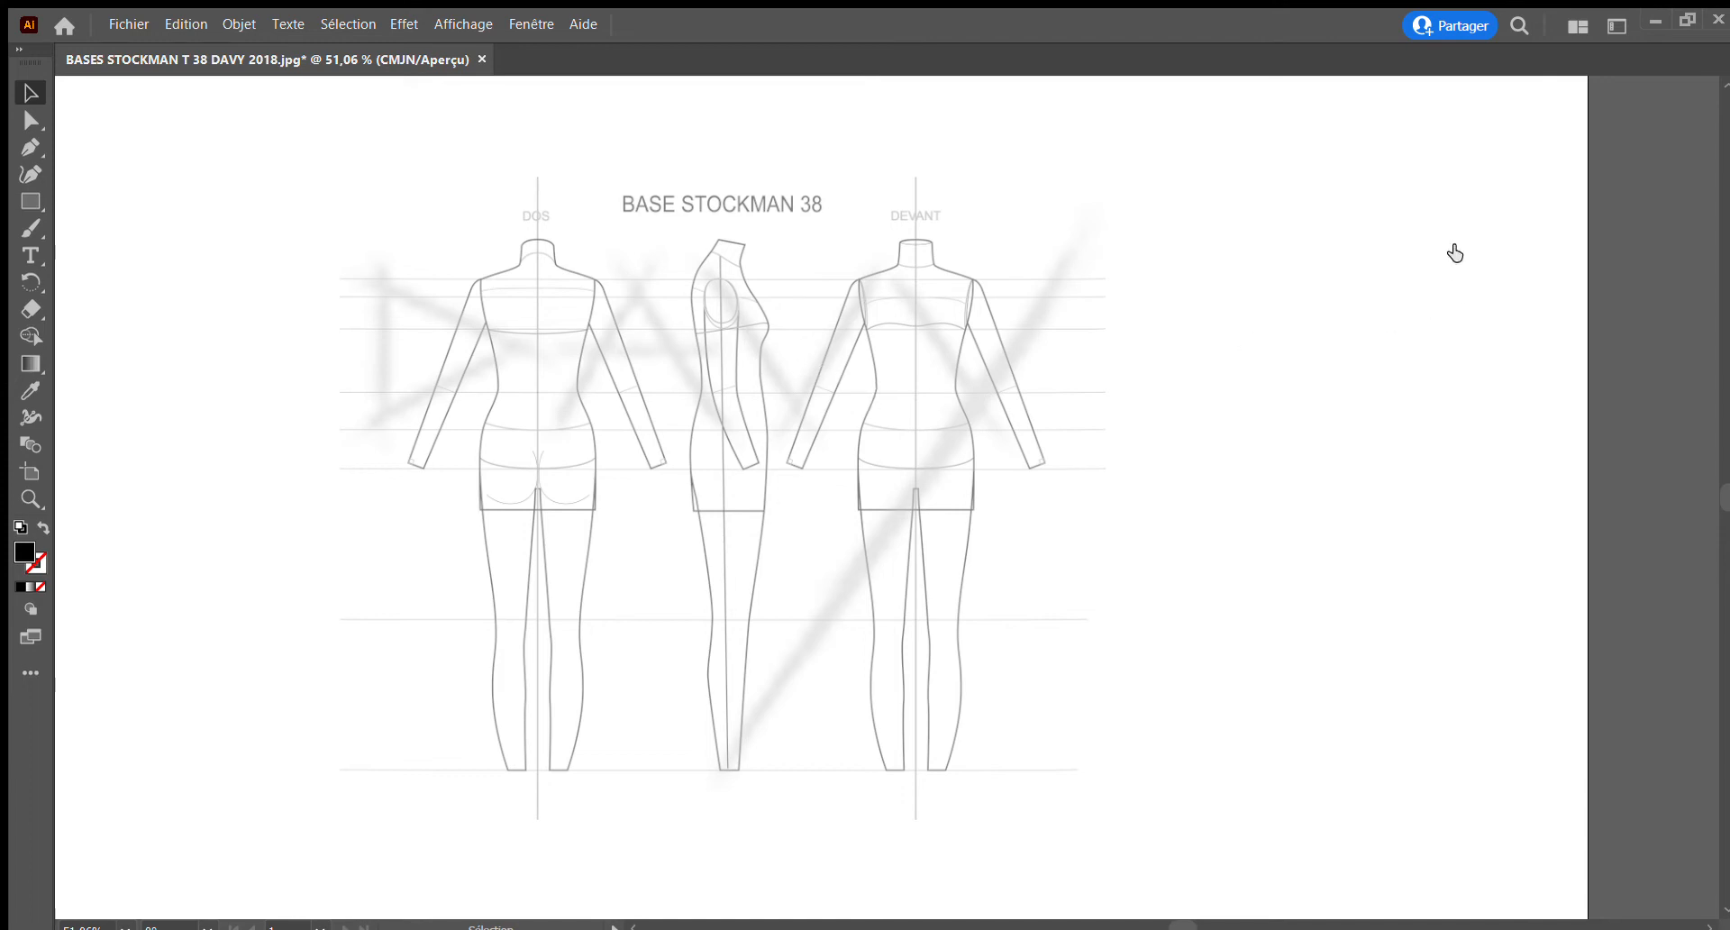
Paste the black tuxedo jacket photo over the mannequins and lower its opacity to make it semi-transparent
key("ctrl+y")
key("ctrl+y")
mouse_move(958, 454)
left_mouse_down()
mouse_move(939, 452)
mouse_move(958, 453)
left_mouse_up()
key("Delete")
key("a")
key("ctrl+v")
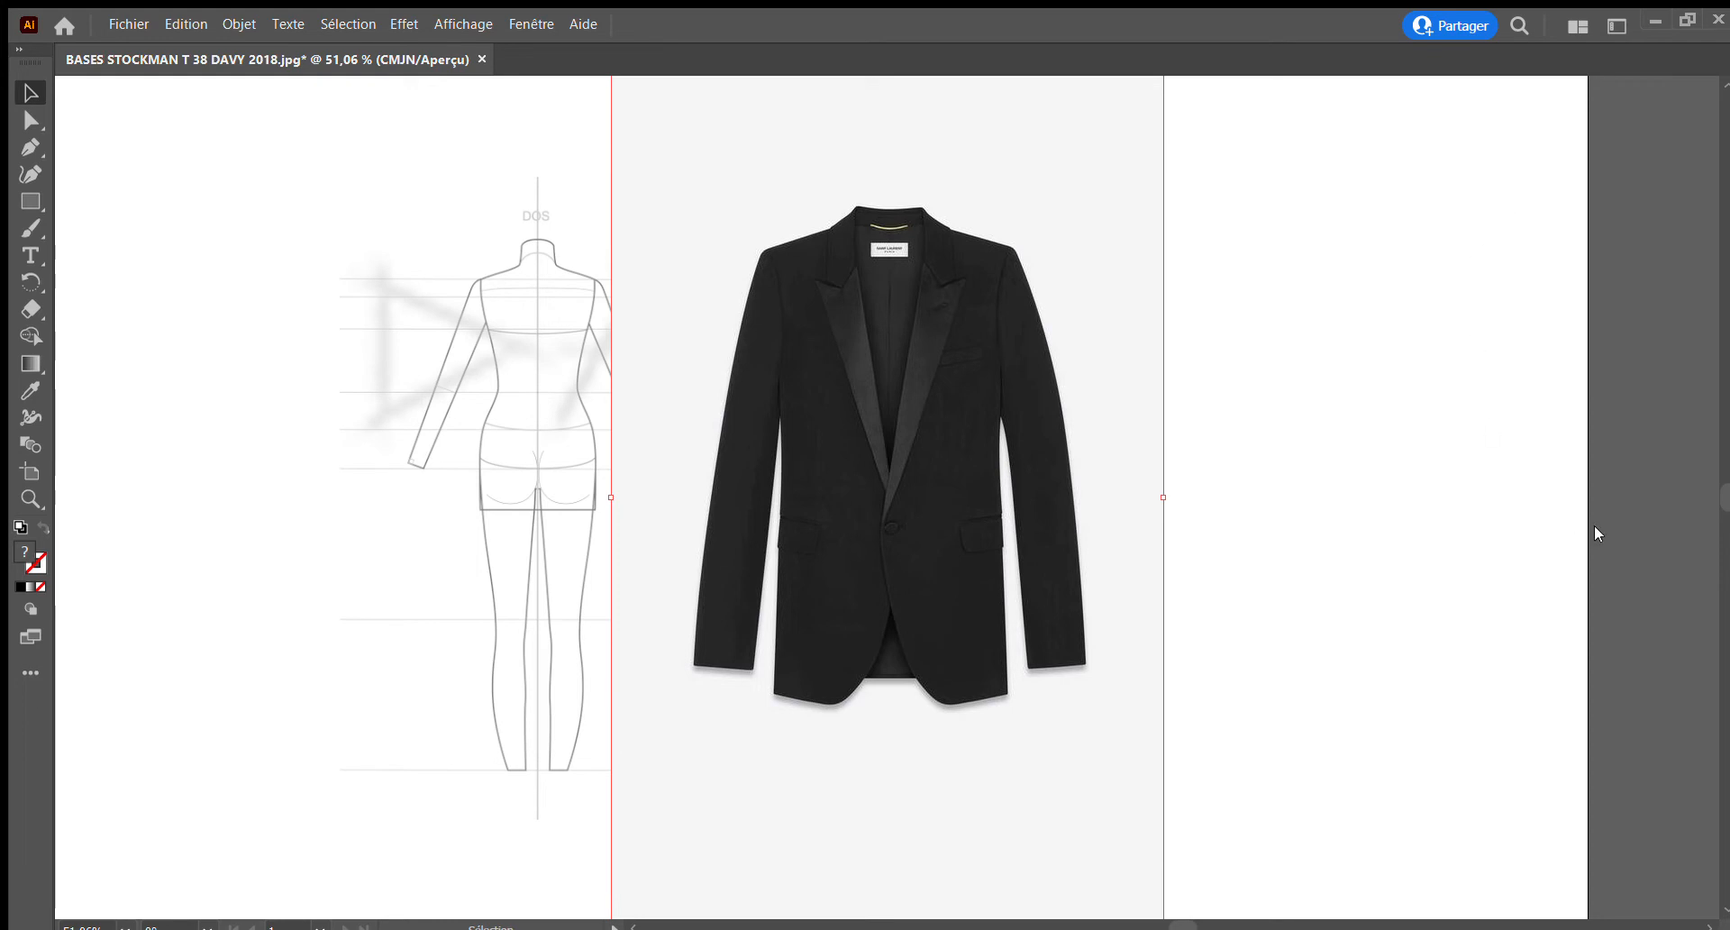
left_click(1546, 562)
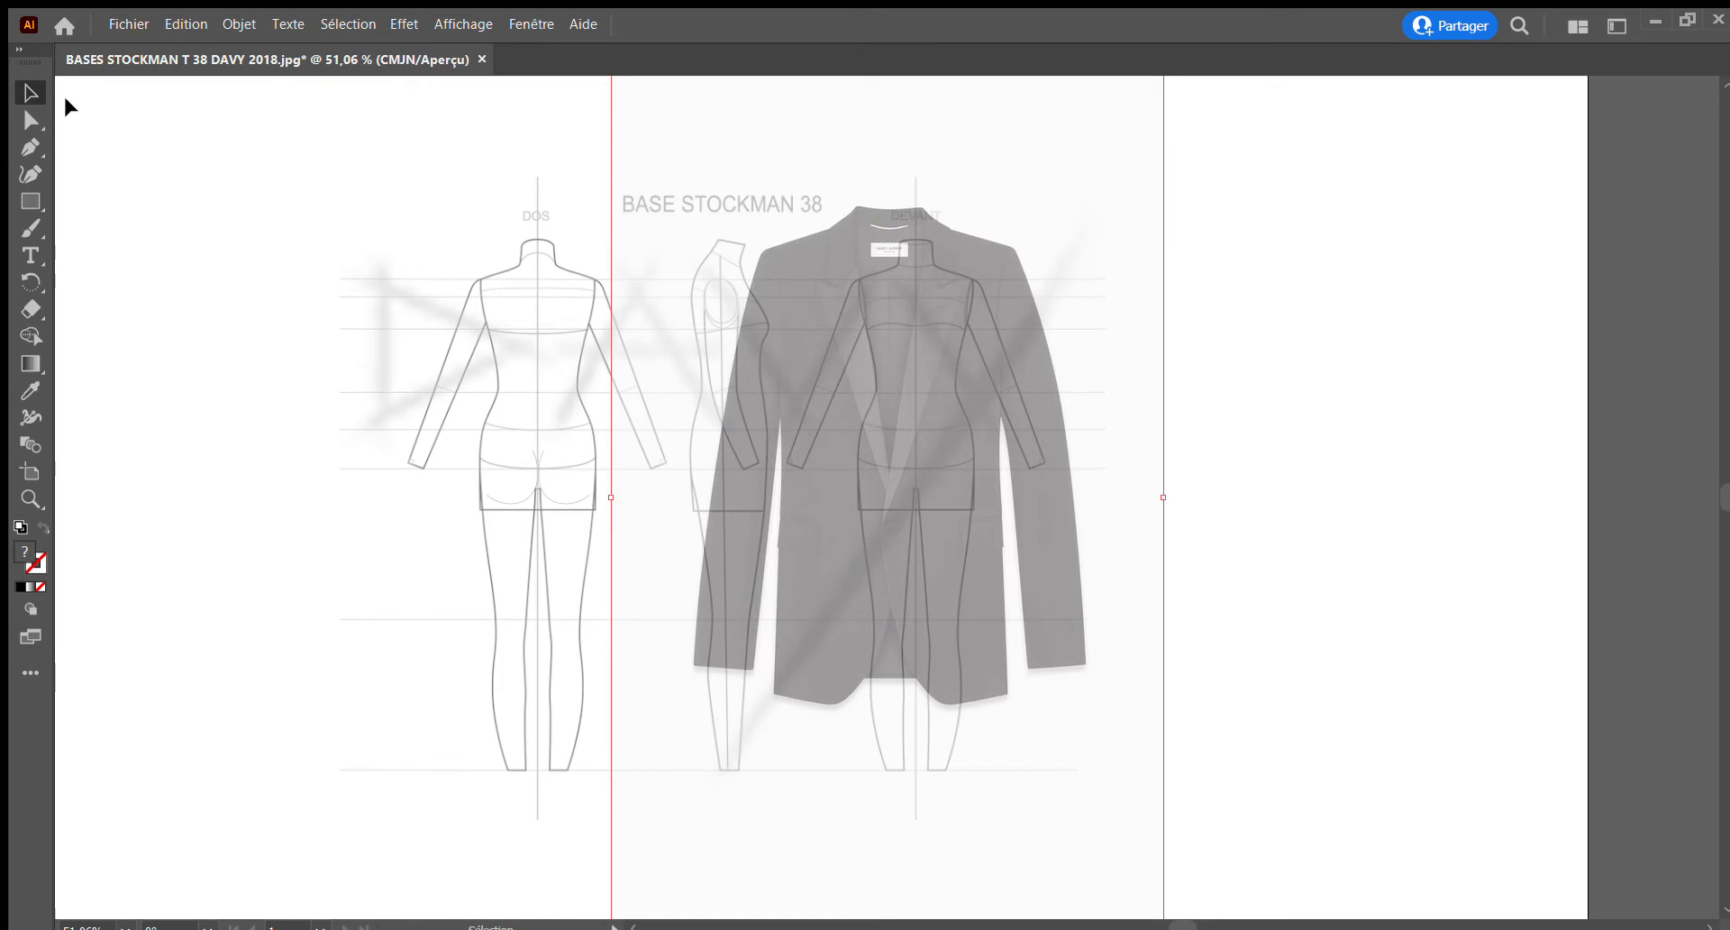
Scale the jacket photo down to the mannequin's size and place it over the front-view (DEVANT) mannequin
left_click(1028, 486, "ctrl+alt")
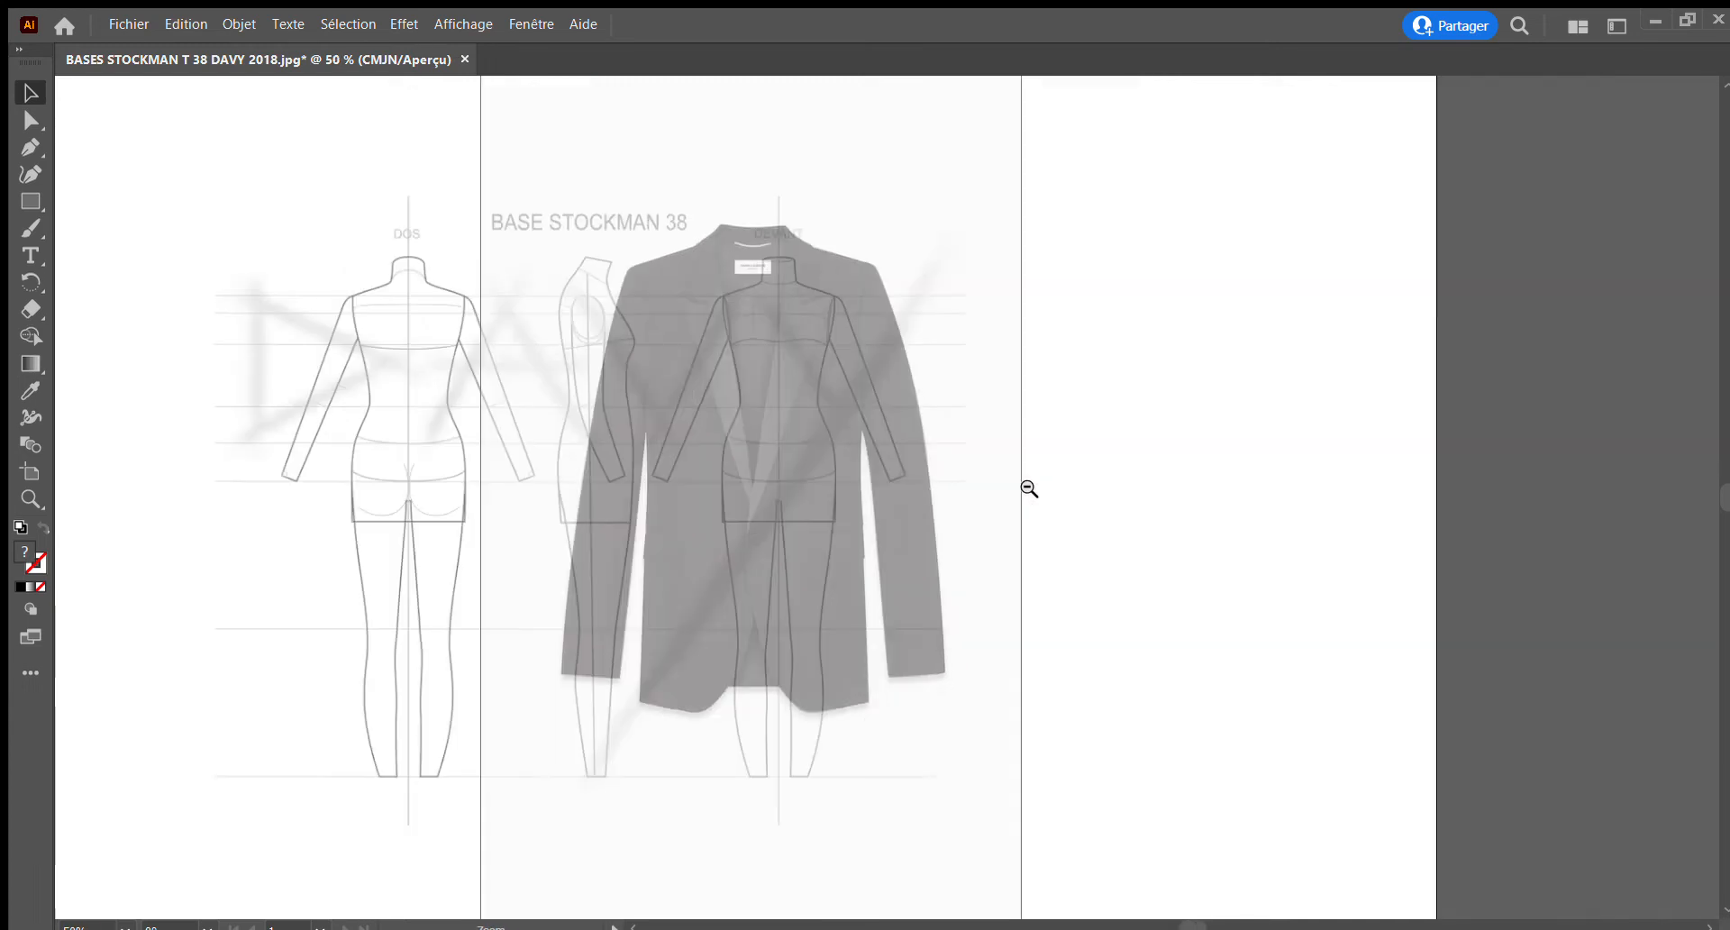
left_click(887, 543, "ctrl+alt")
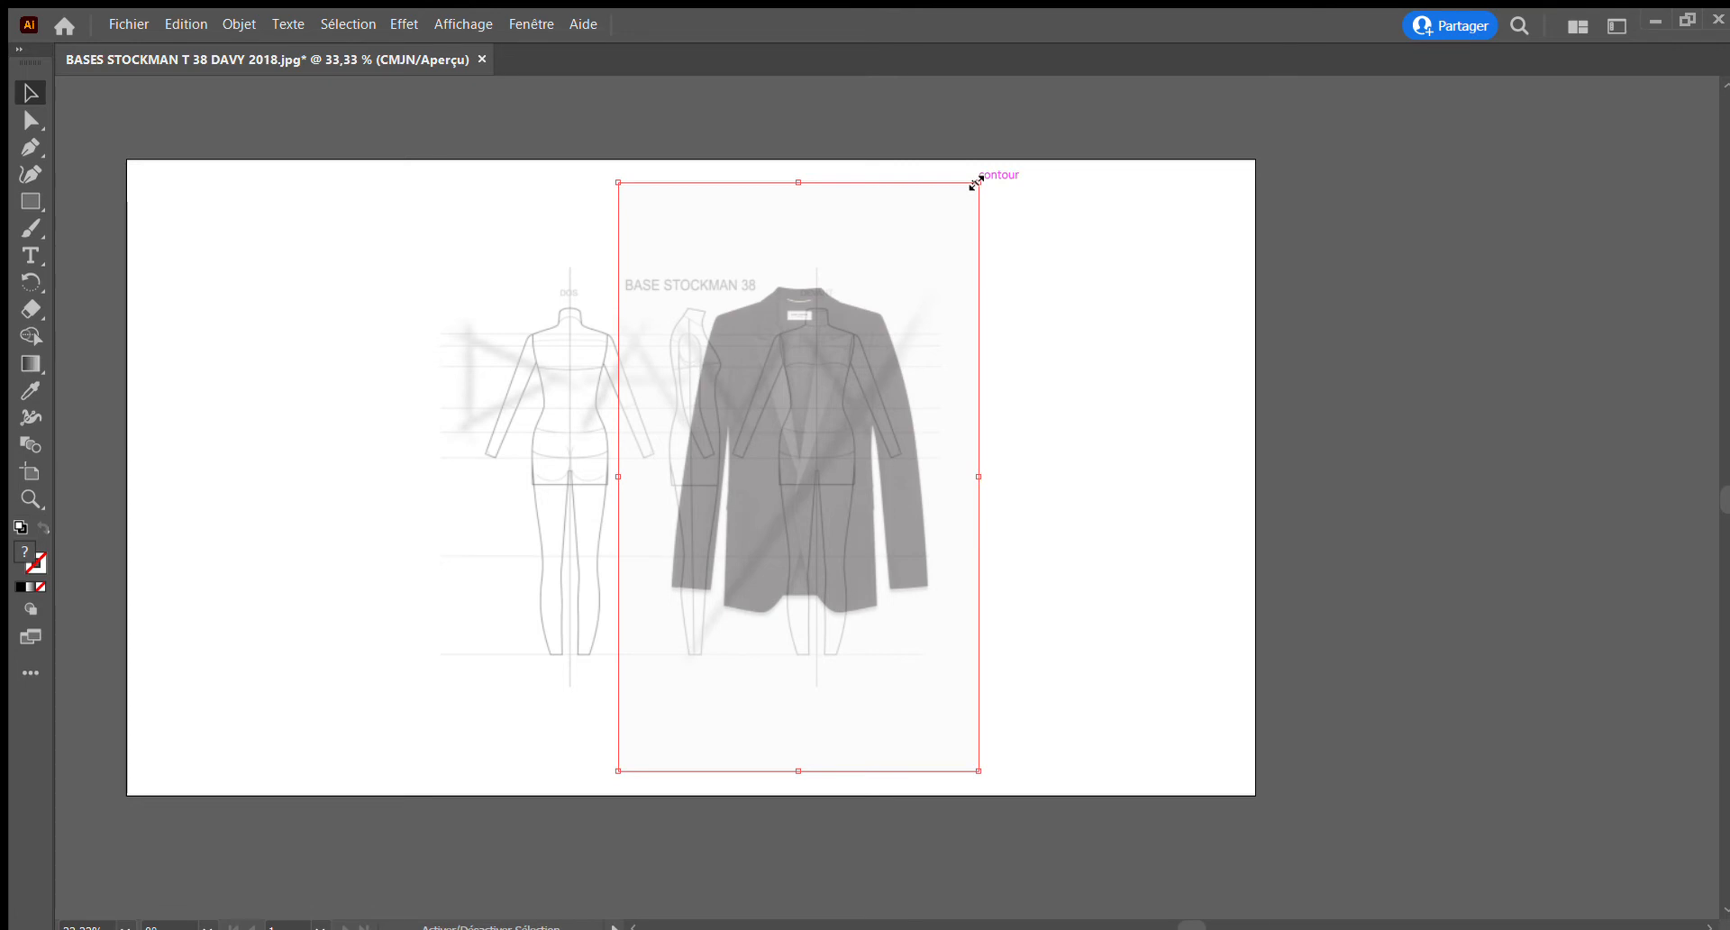
left_click_drag(977, 183, 942, 242)
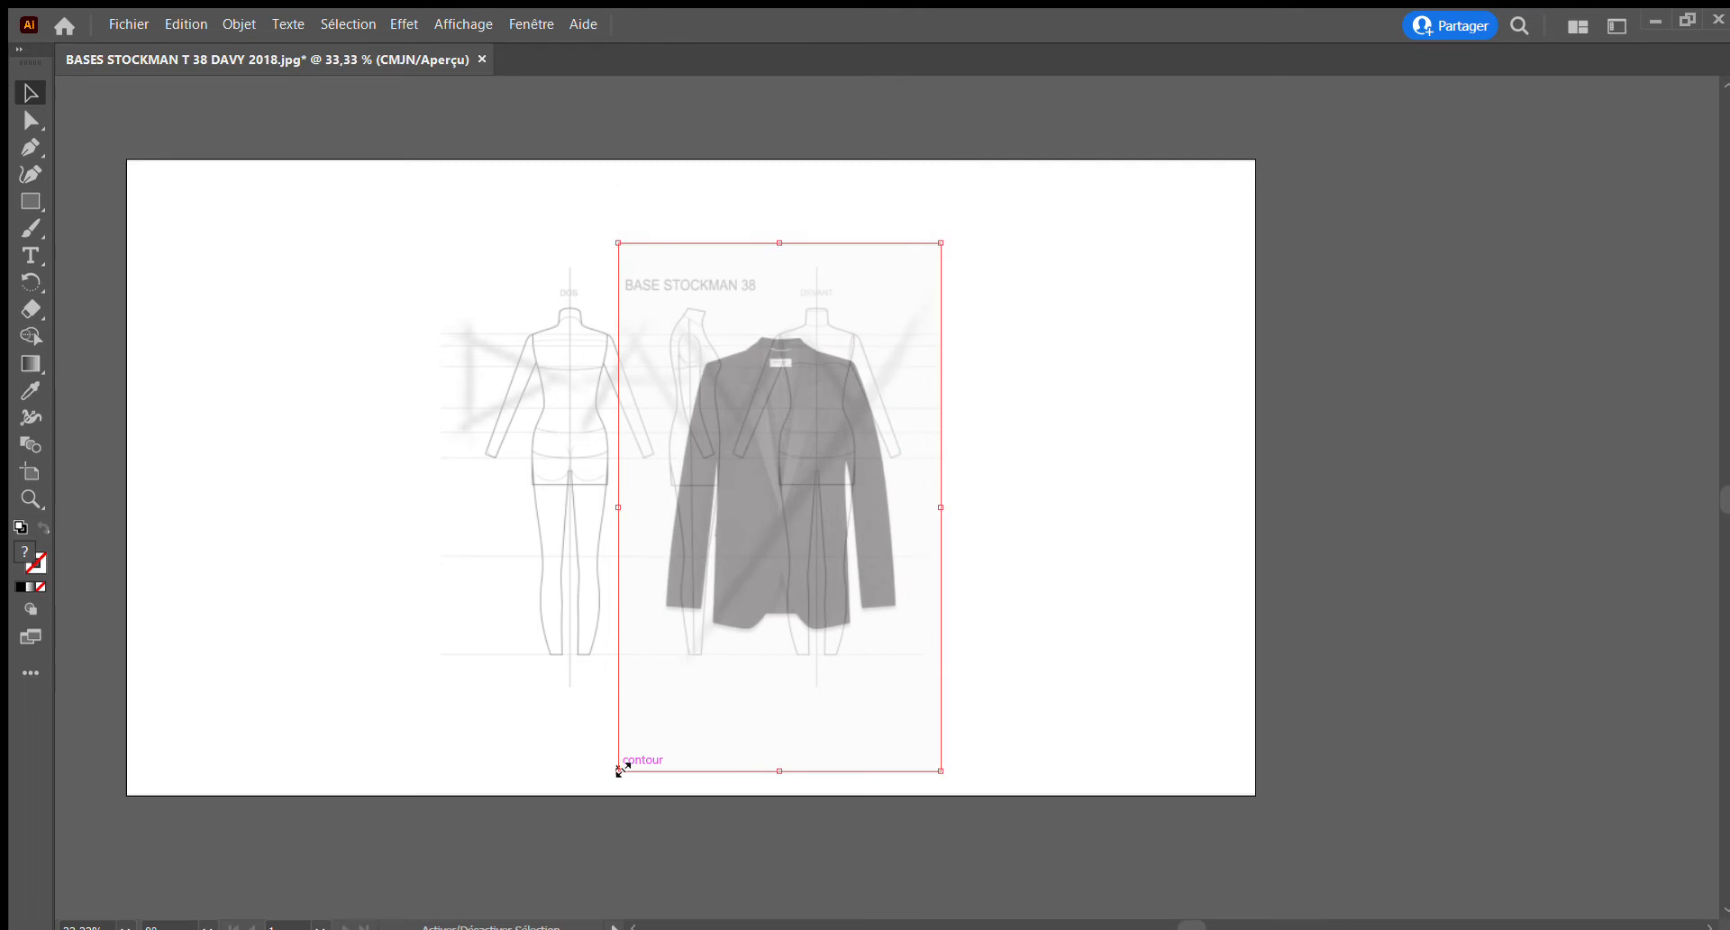
left_click_drag(622, 769, 727, 611)
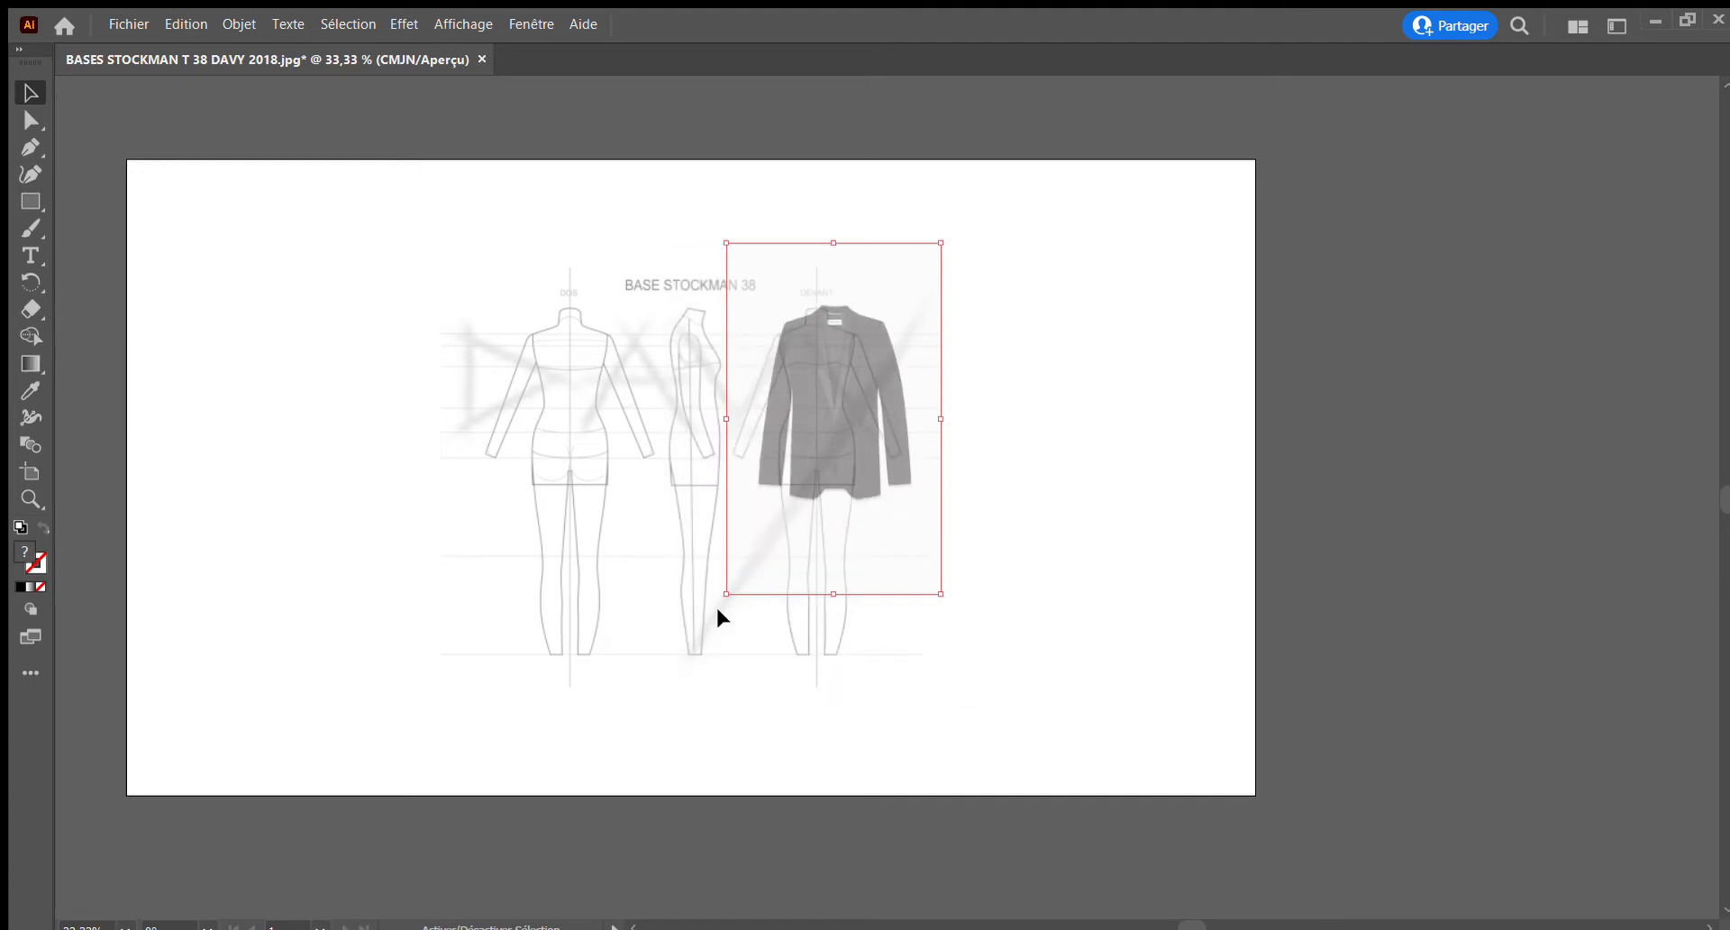
left_click_drag(850, 419, 835, 428)
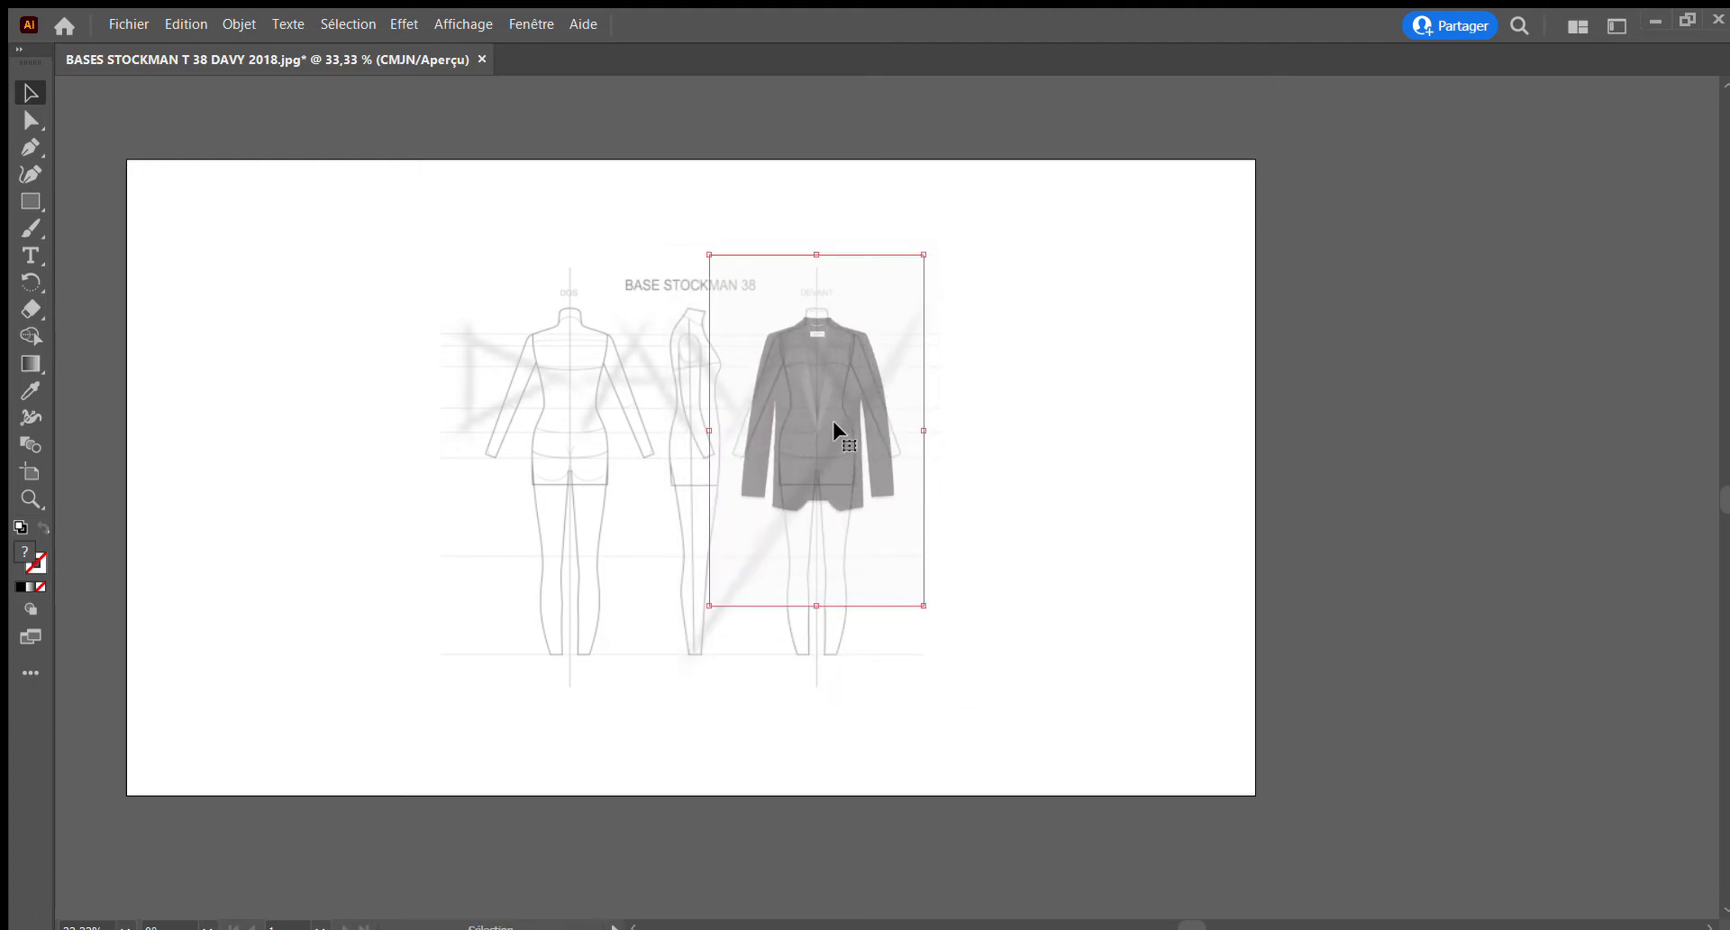
left_click_drag(924, 601, 880, 559)
left_click_drag(793, 393, 825, 418)
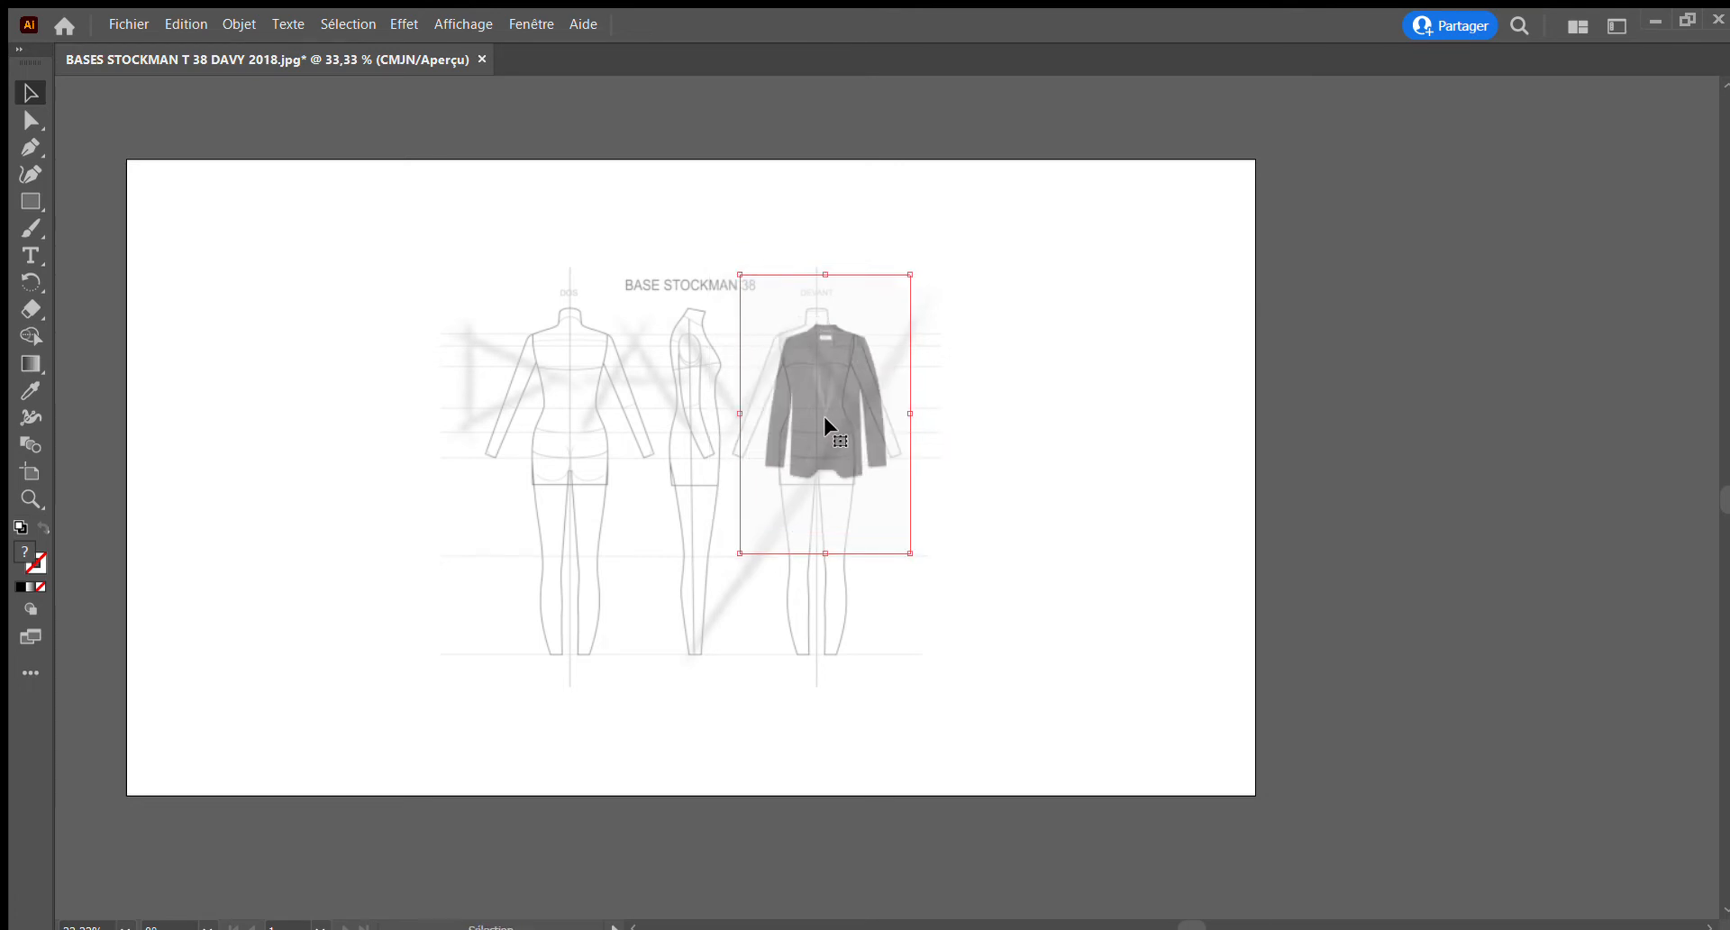
Nudge the jacket photo onto the front mannequin's centre line and shoulders, then enlarge it slightly
key("Left")
key("Left")
key("Left")
key("Left")
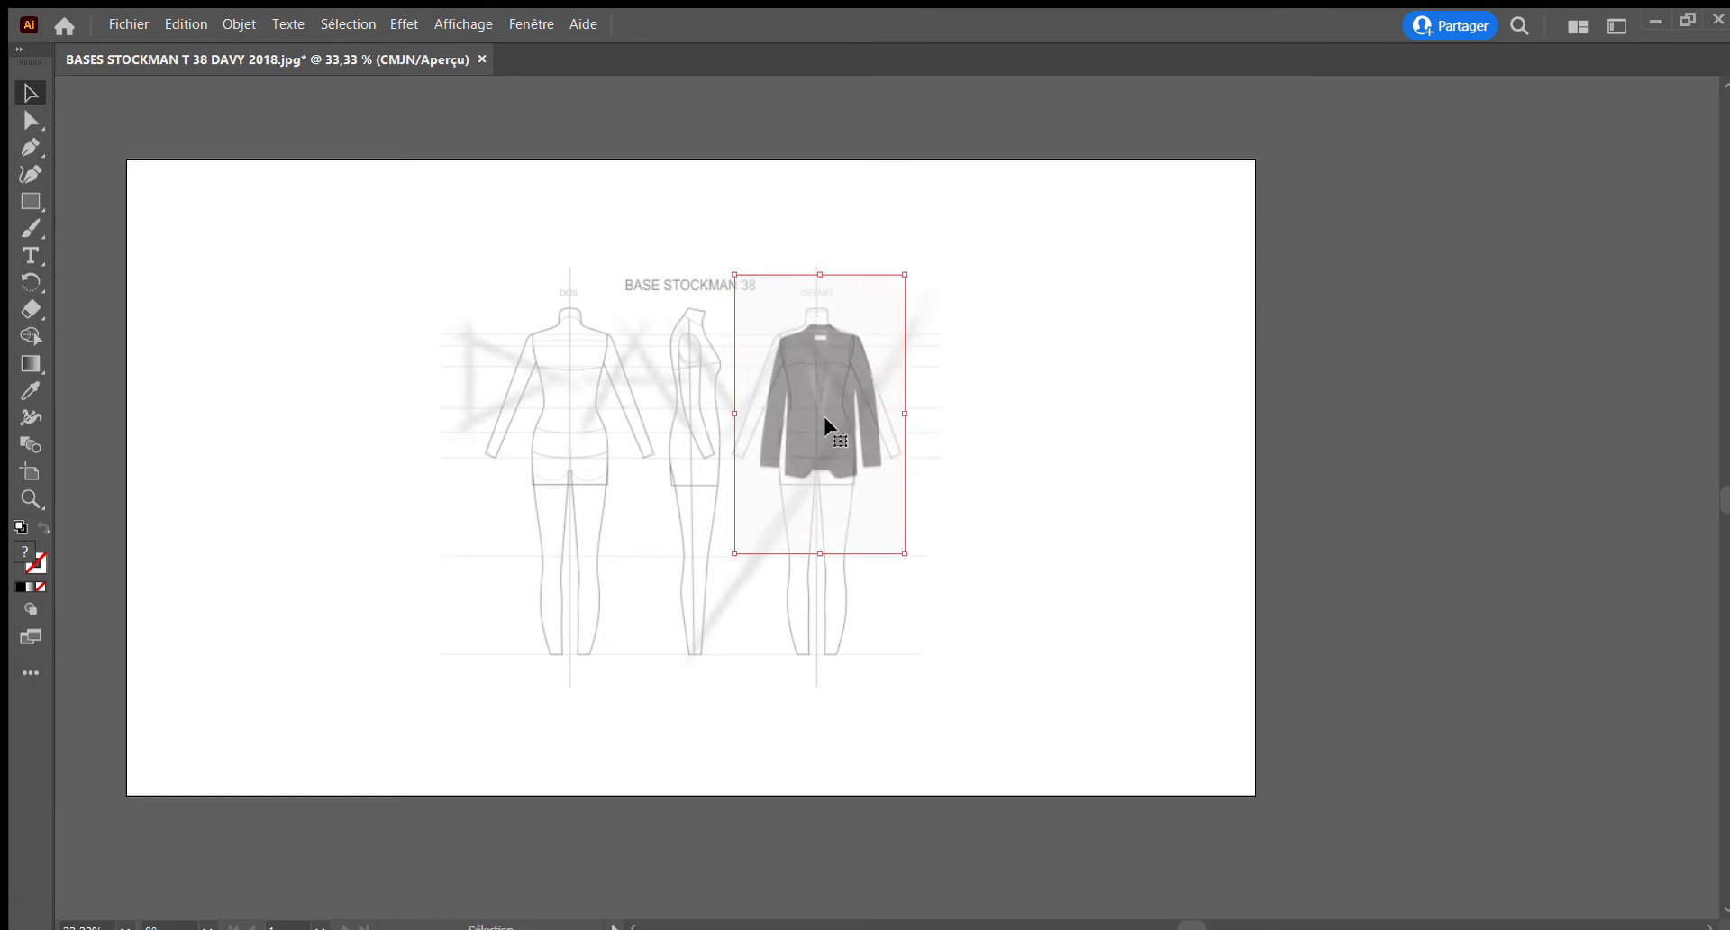
key("Left")
key("Left")
key("Left")
key("Left")
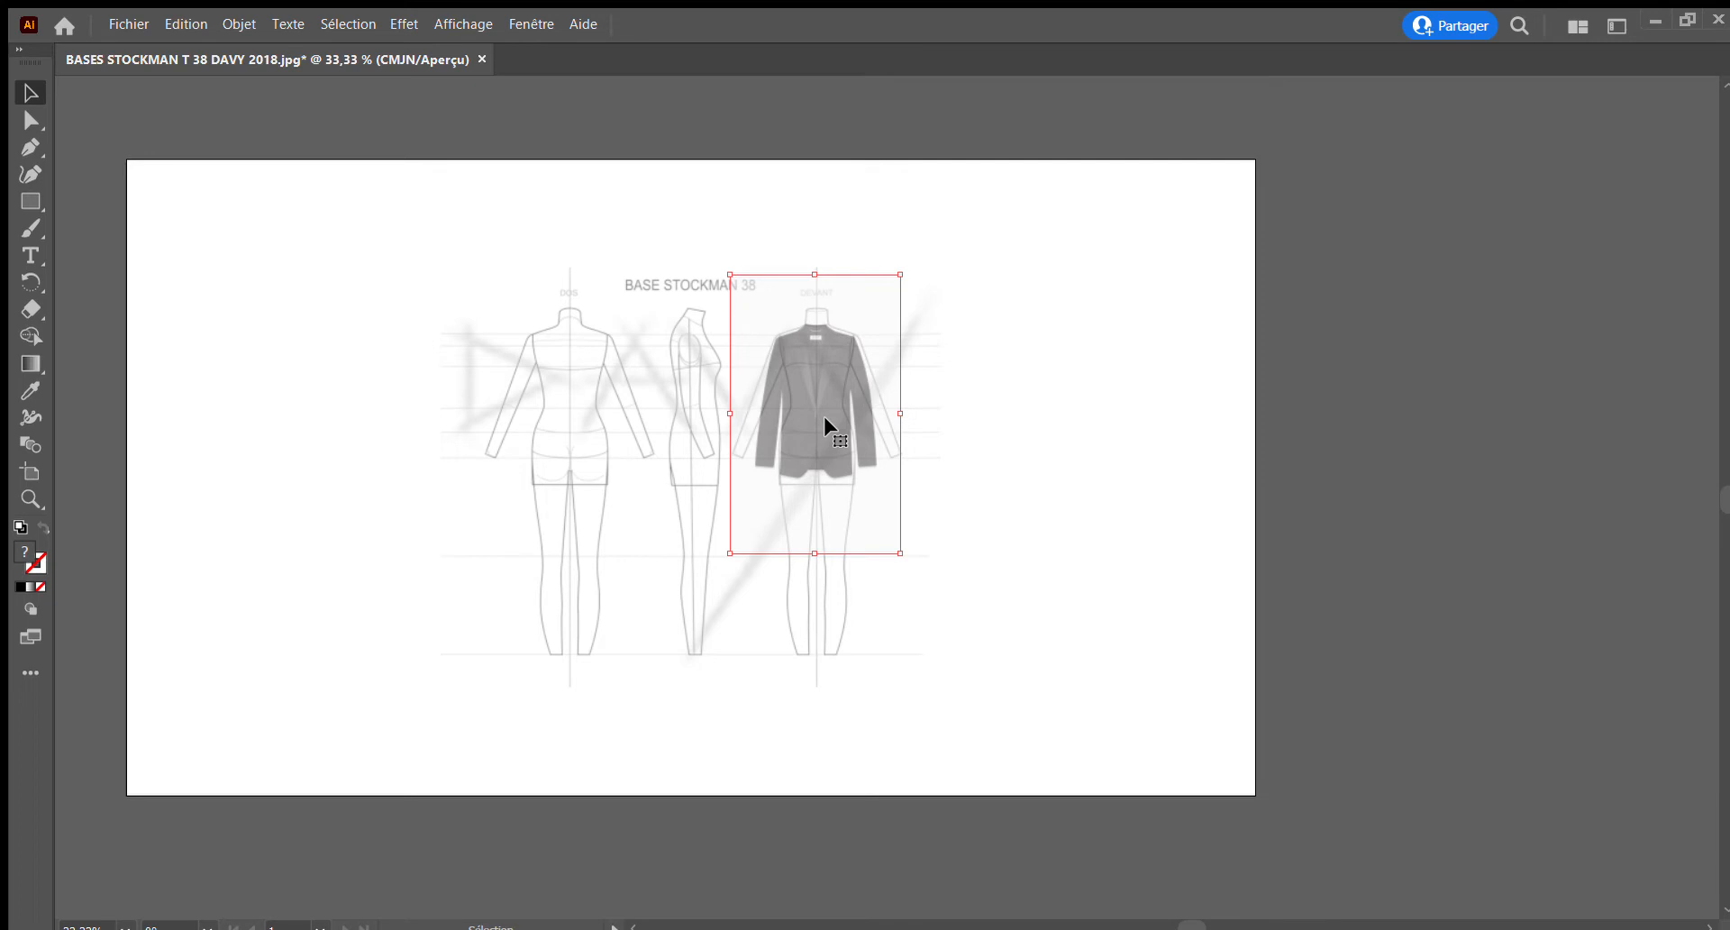
key("Up")
key("Up")
key("Up")
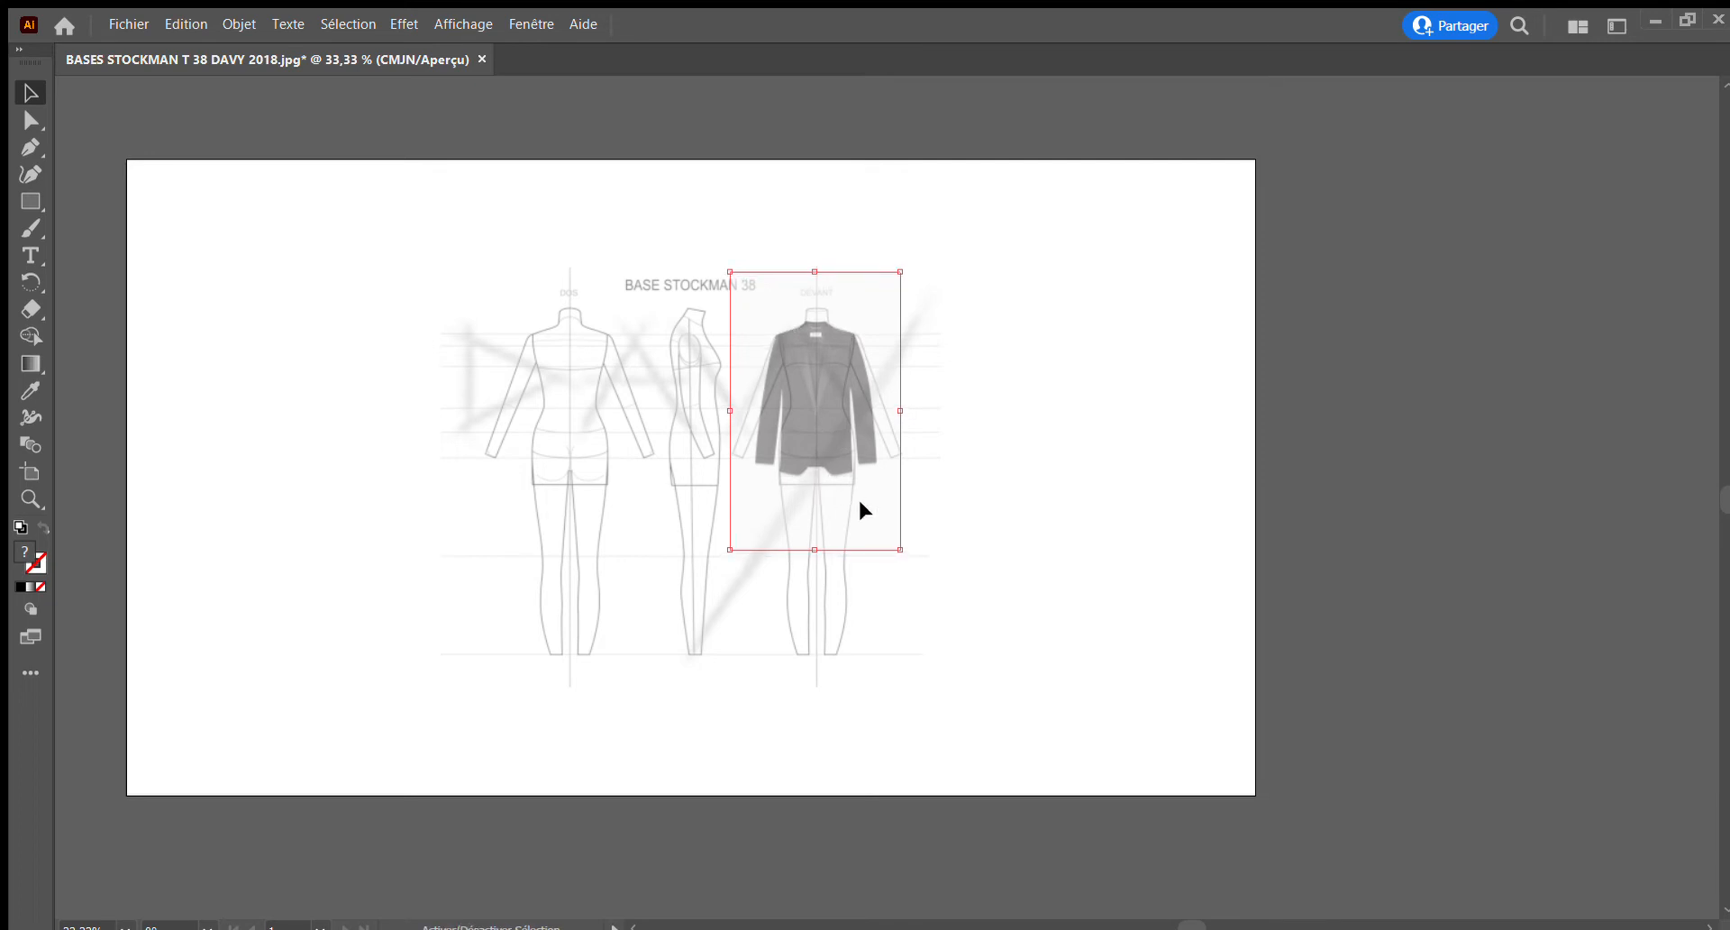
left_click_drag(900, 550, 904, 554)
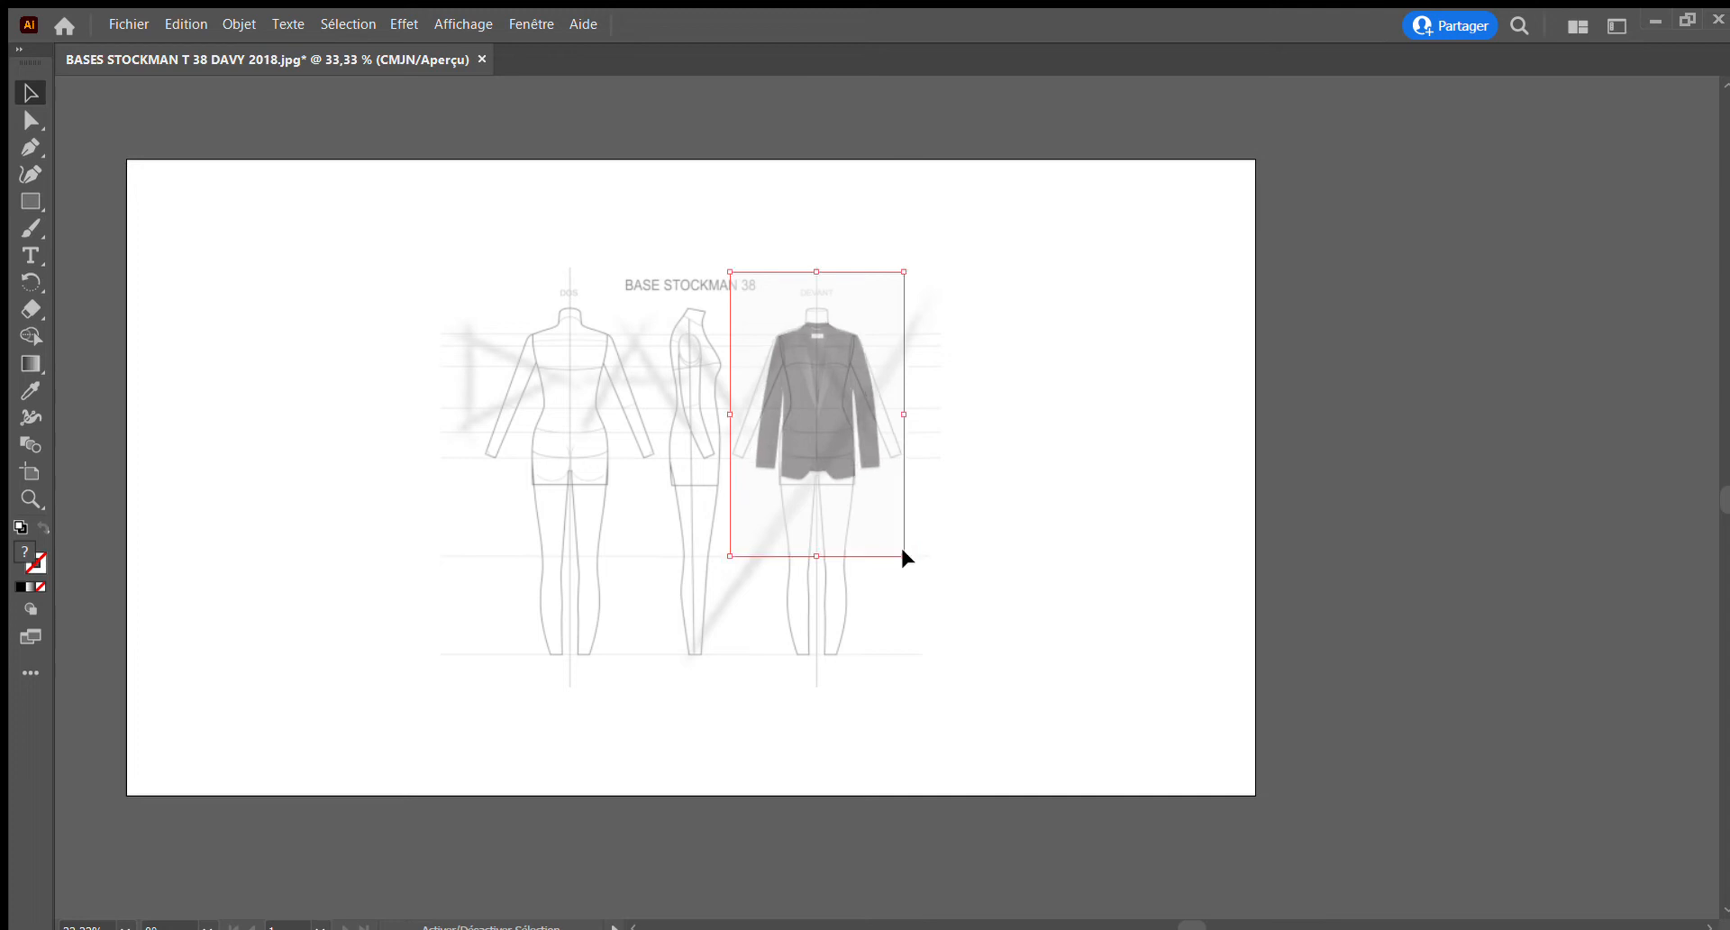
Refine the jacket photo's size and position so its shoulders and centre opening match the front mannequin
left_click(31, 499)
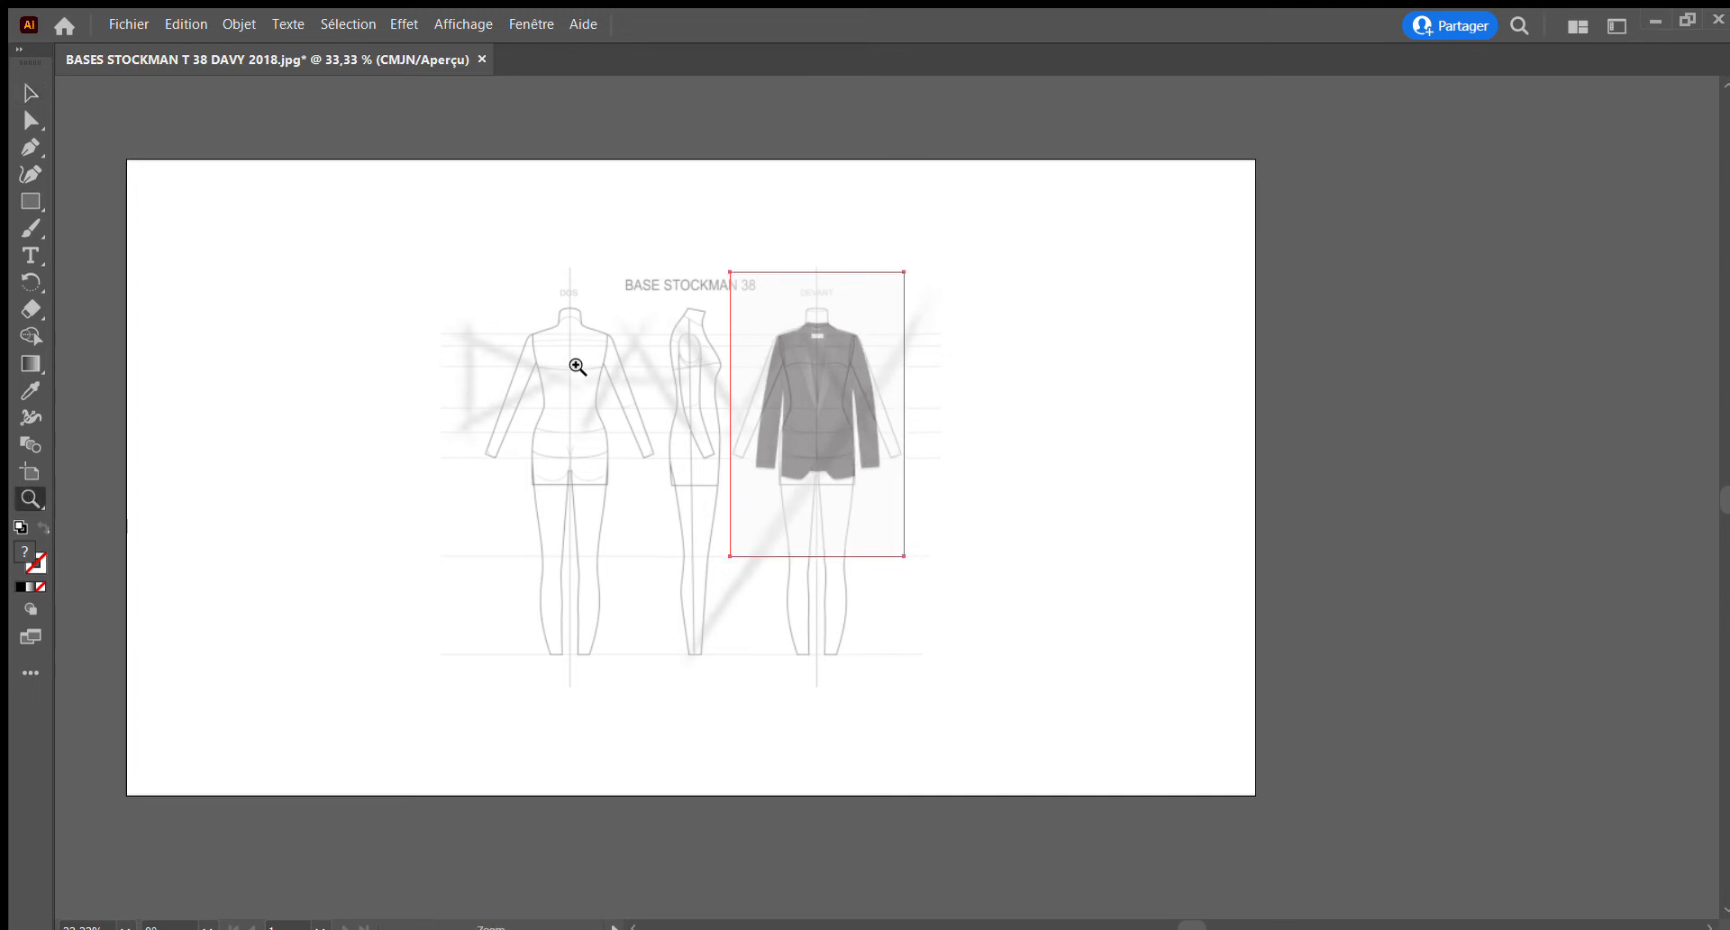
left_click_drag(763, 297, 973, 494)
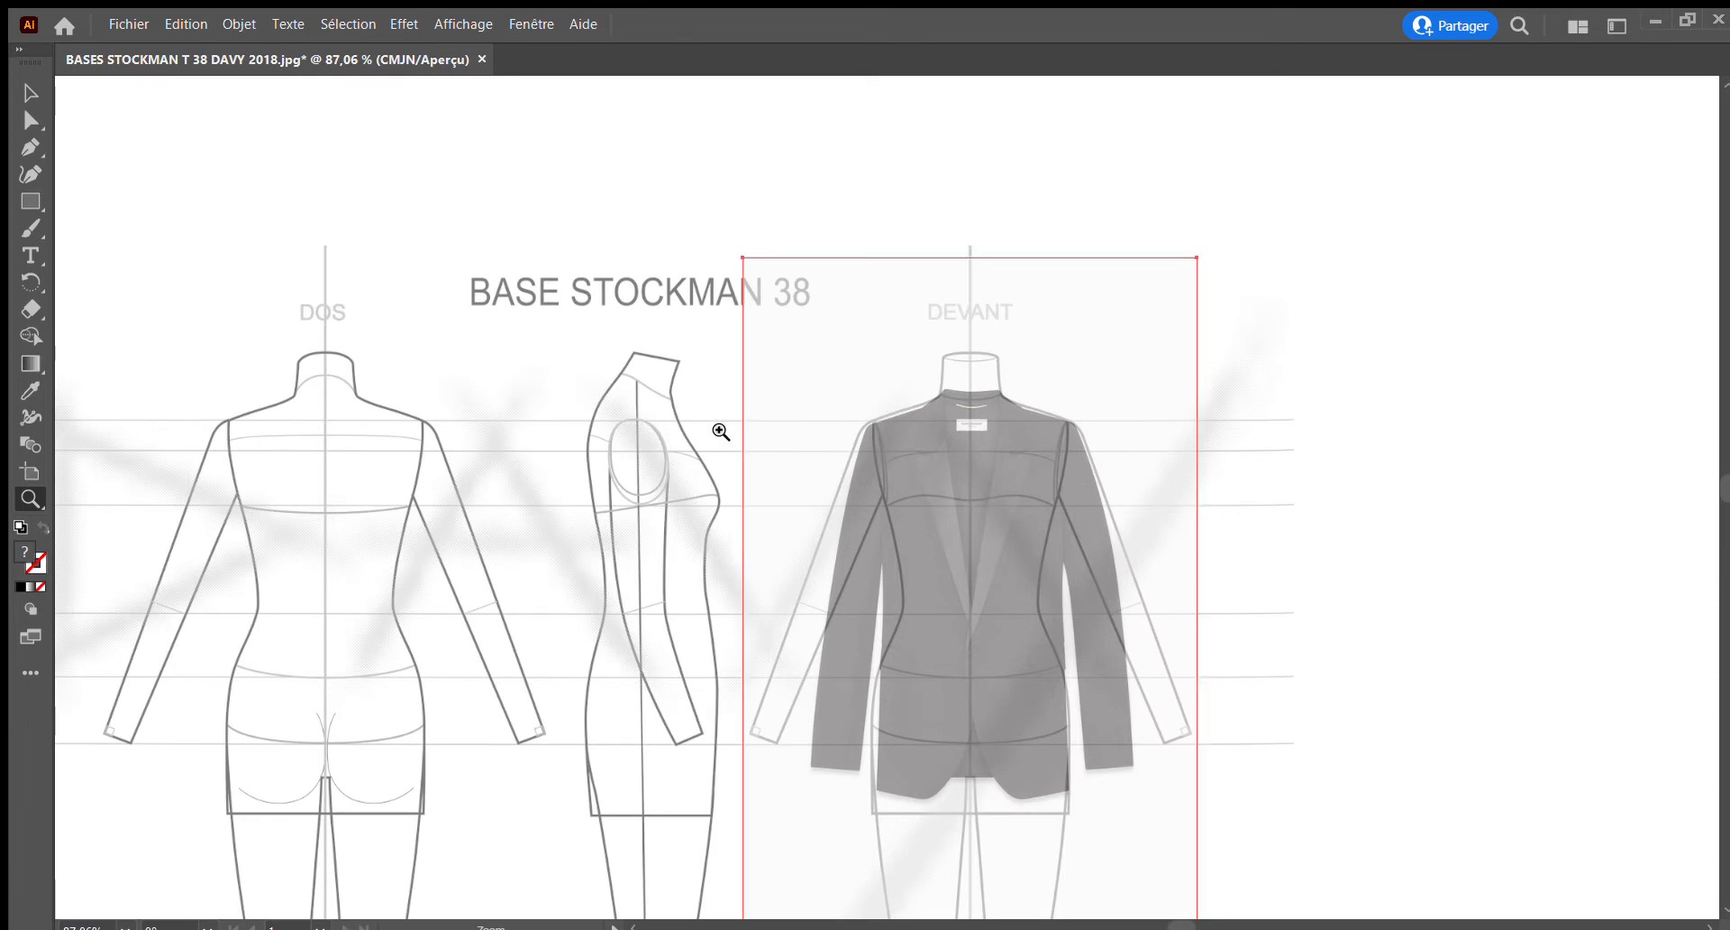
scroll(756, 515, "down", 1)
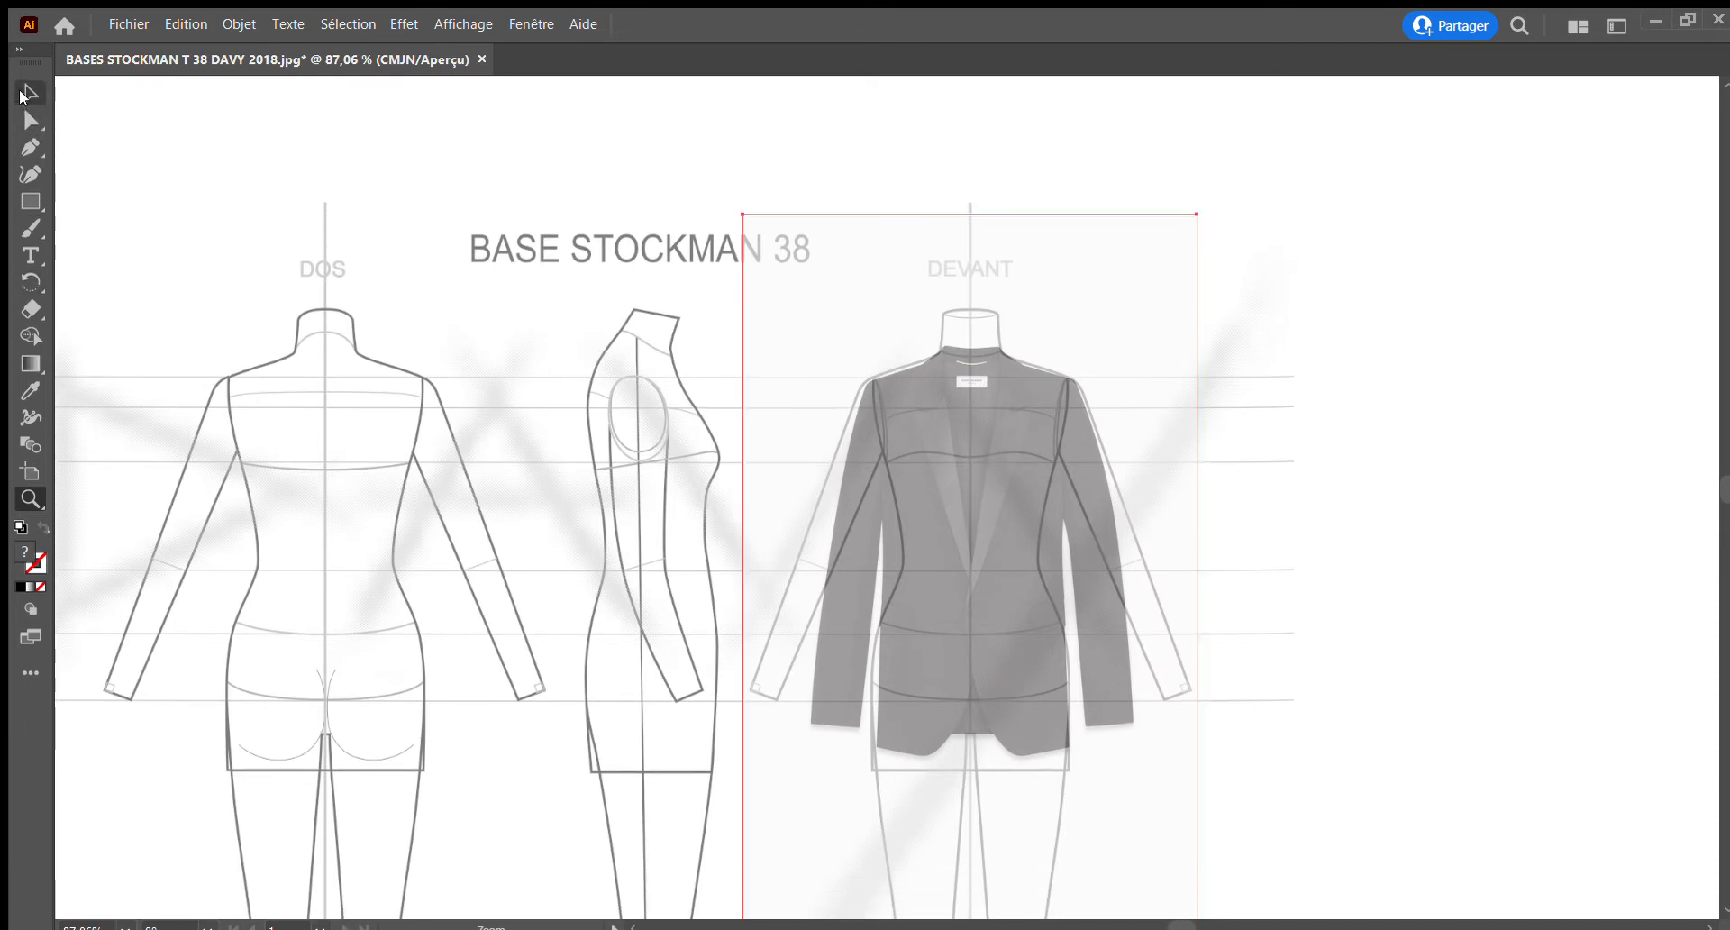
left_click(30, 92)
left_click_drag(971, 445, 974, 449)
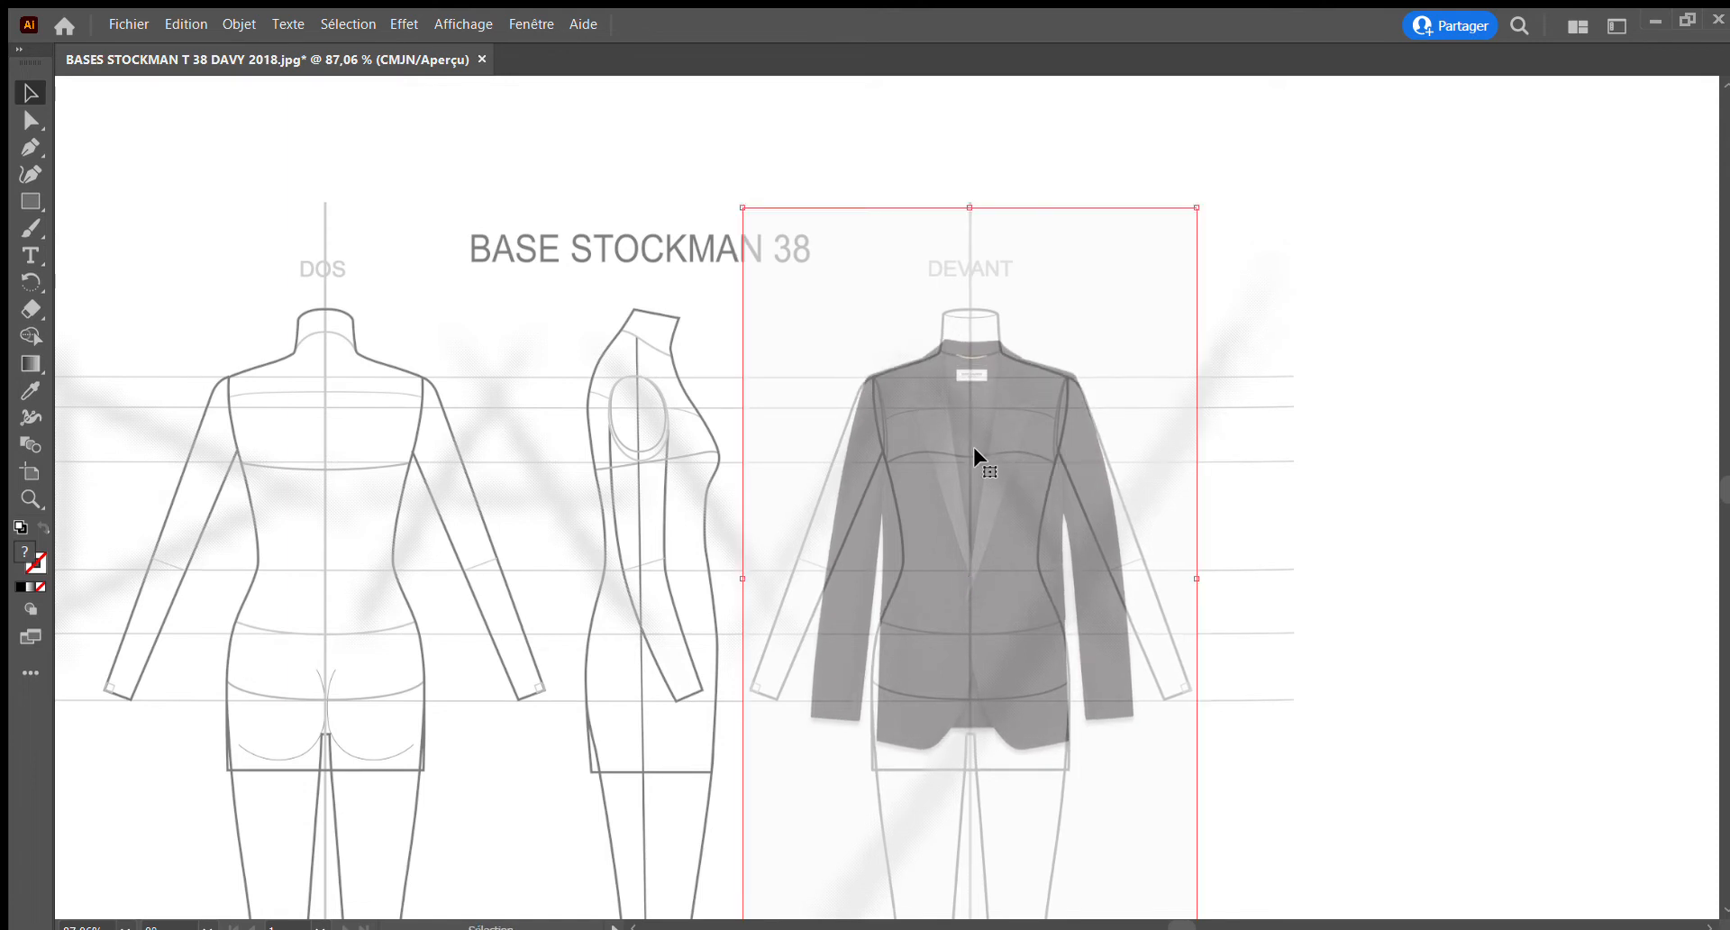
left_click_drag(739, 206, 733, 192)
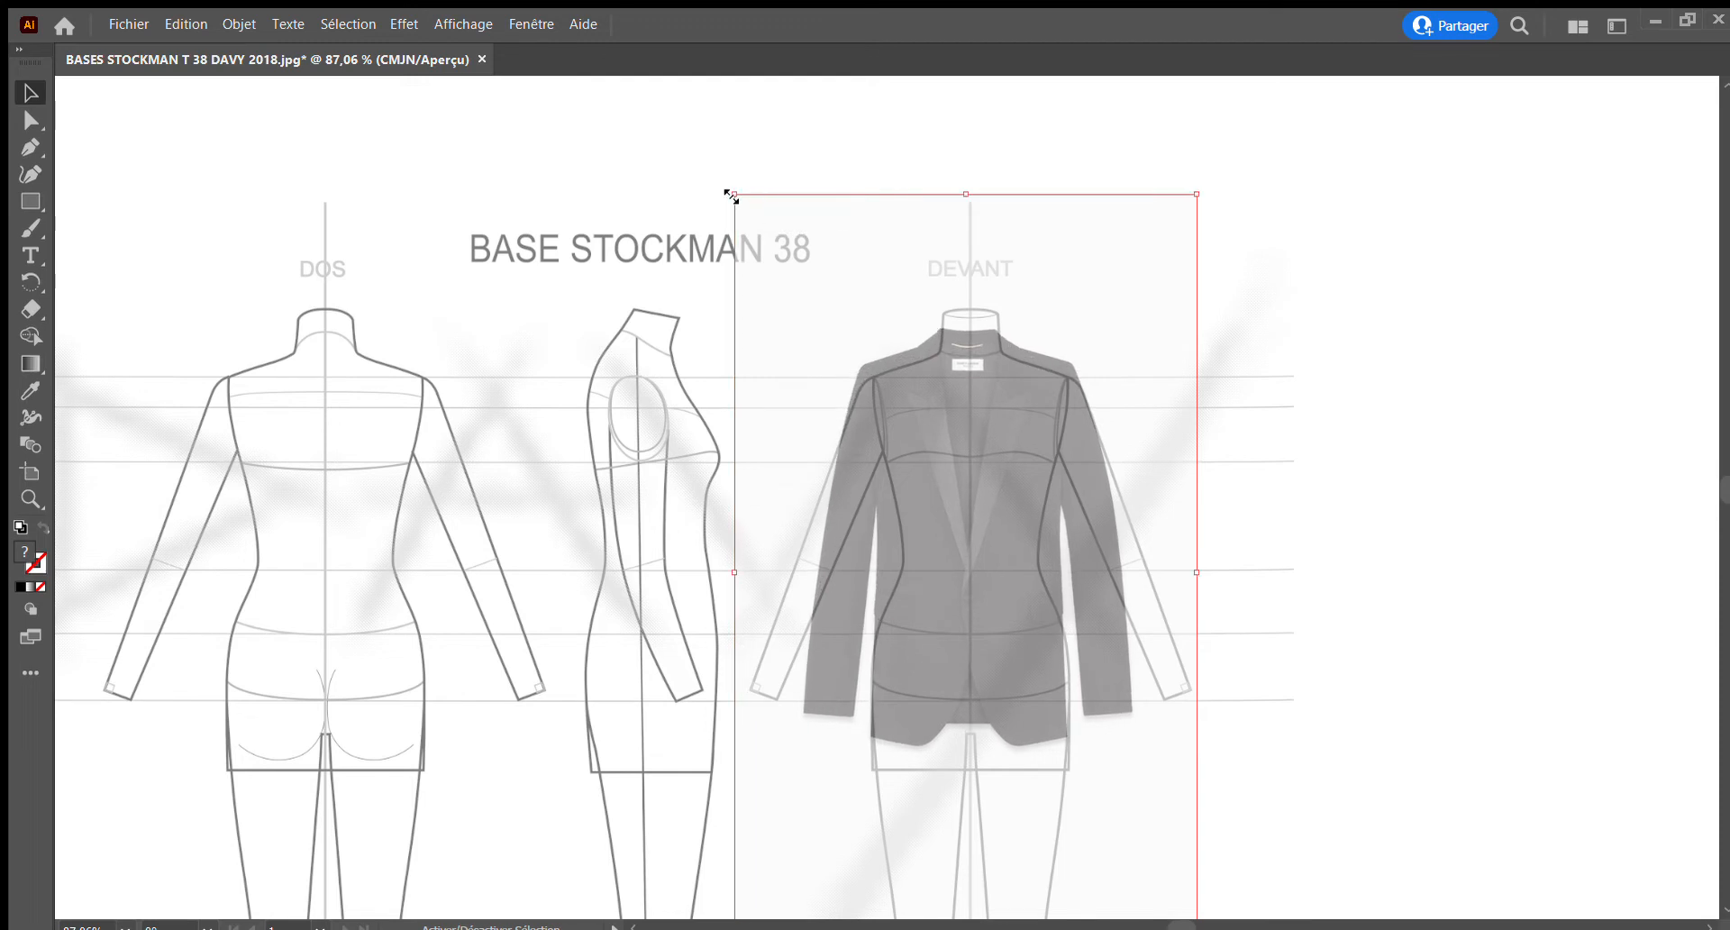
left_click_drag(944, 404, 944, 411)
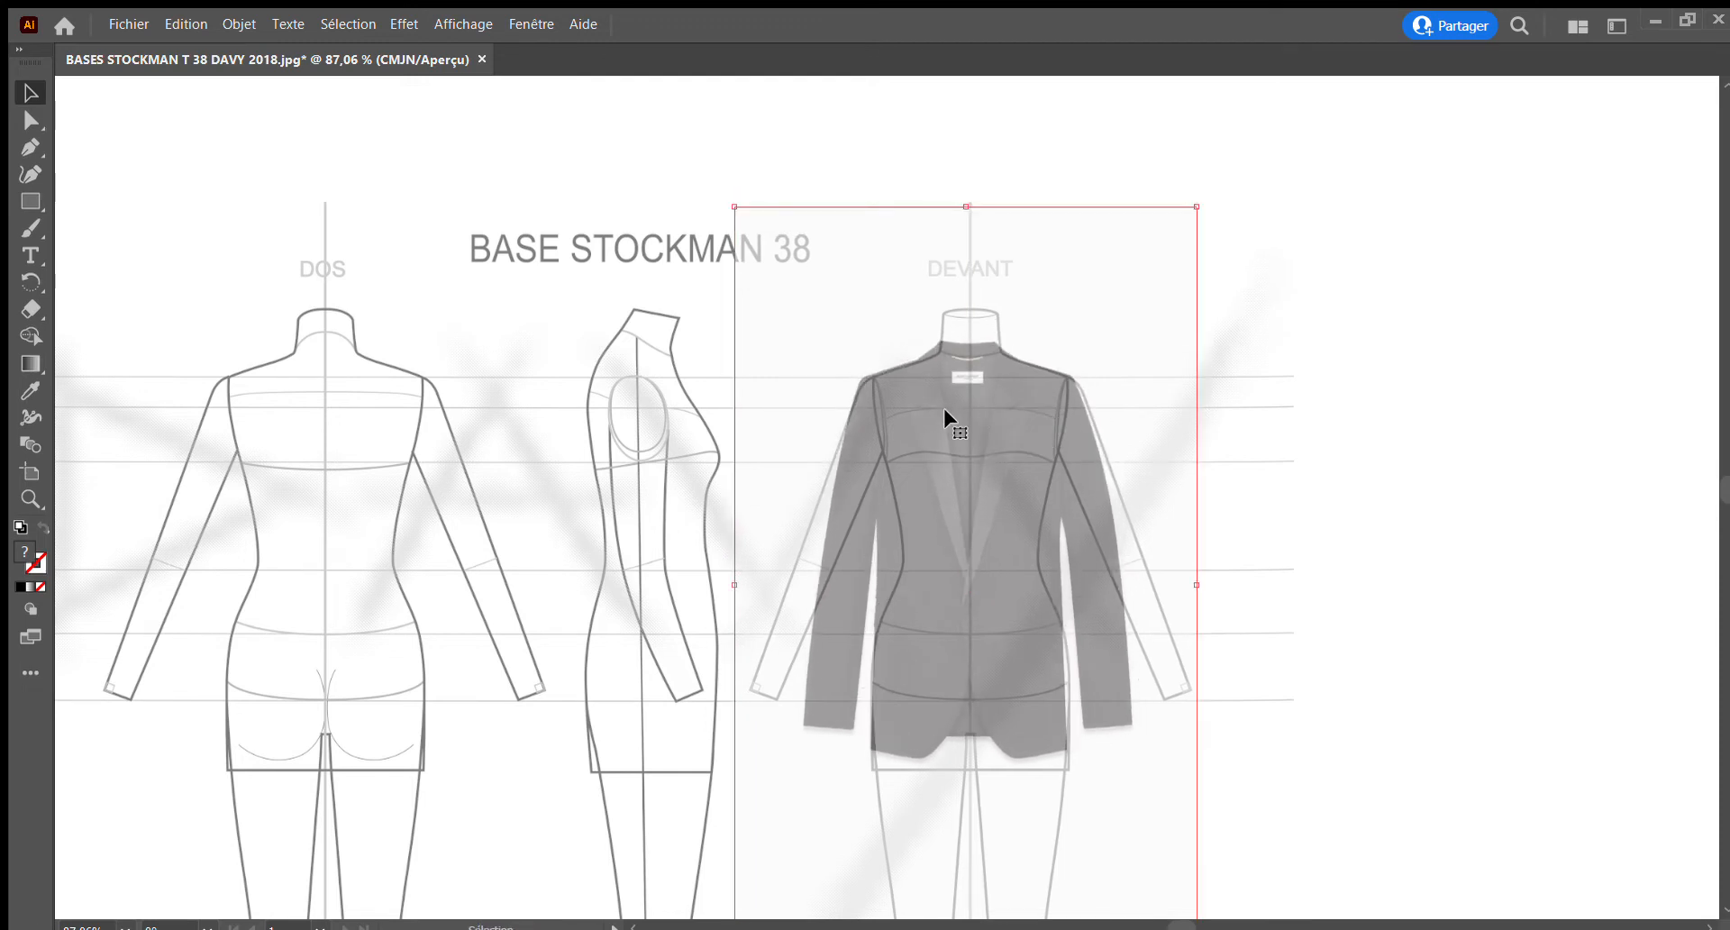
left_click_drag(700, 184, 704, 182)
left_click_drag(944, 369, 955, 388)
scroll(927, 451, "down", 3)
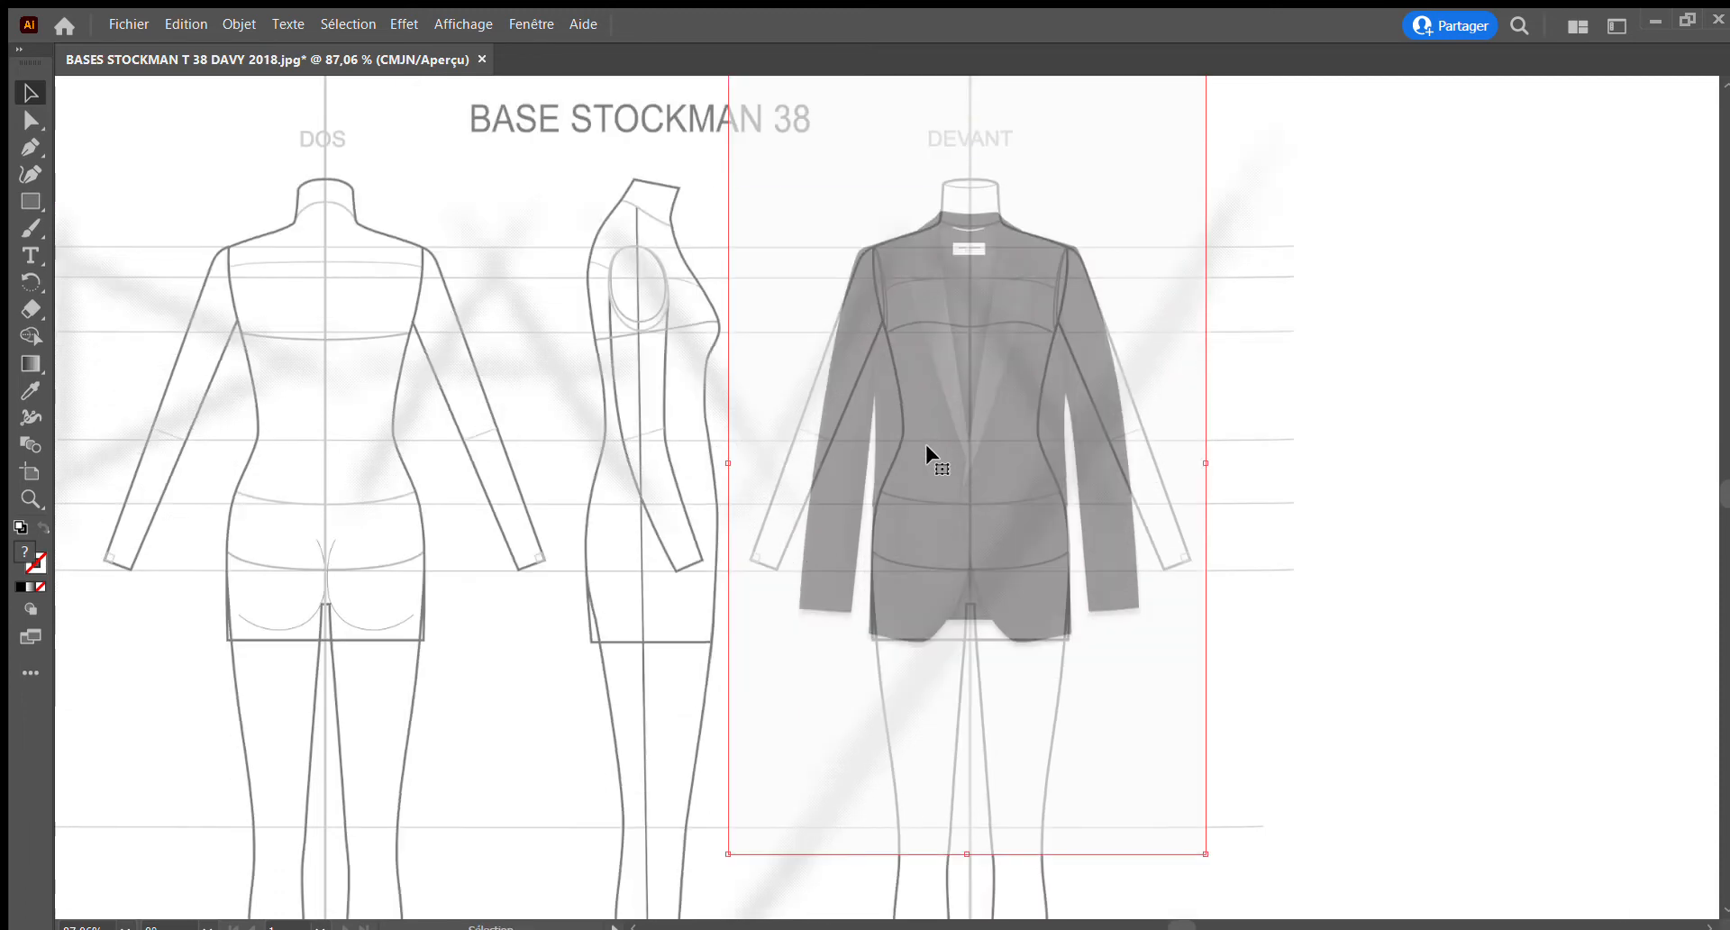
Raise the jacket photo's opacity to bring out its lapel and pocket details, then deselect it
left_click(31, 498)
left_click_drag(880, 186, 958, 340)
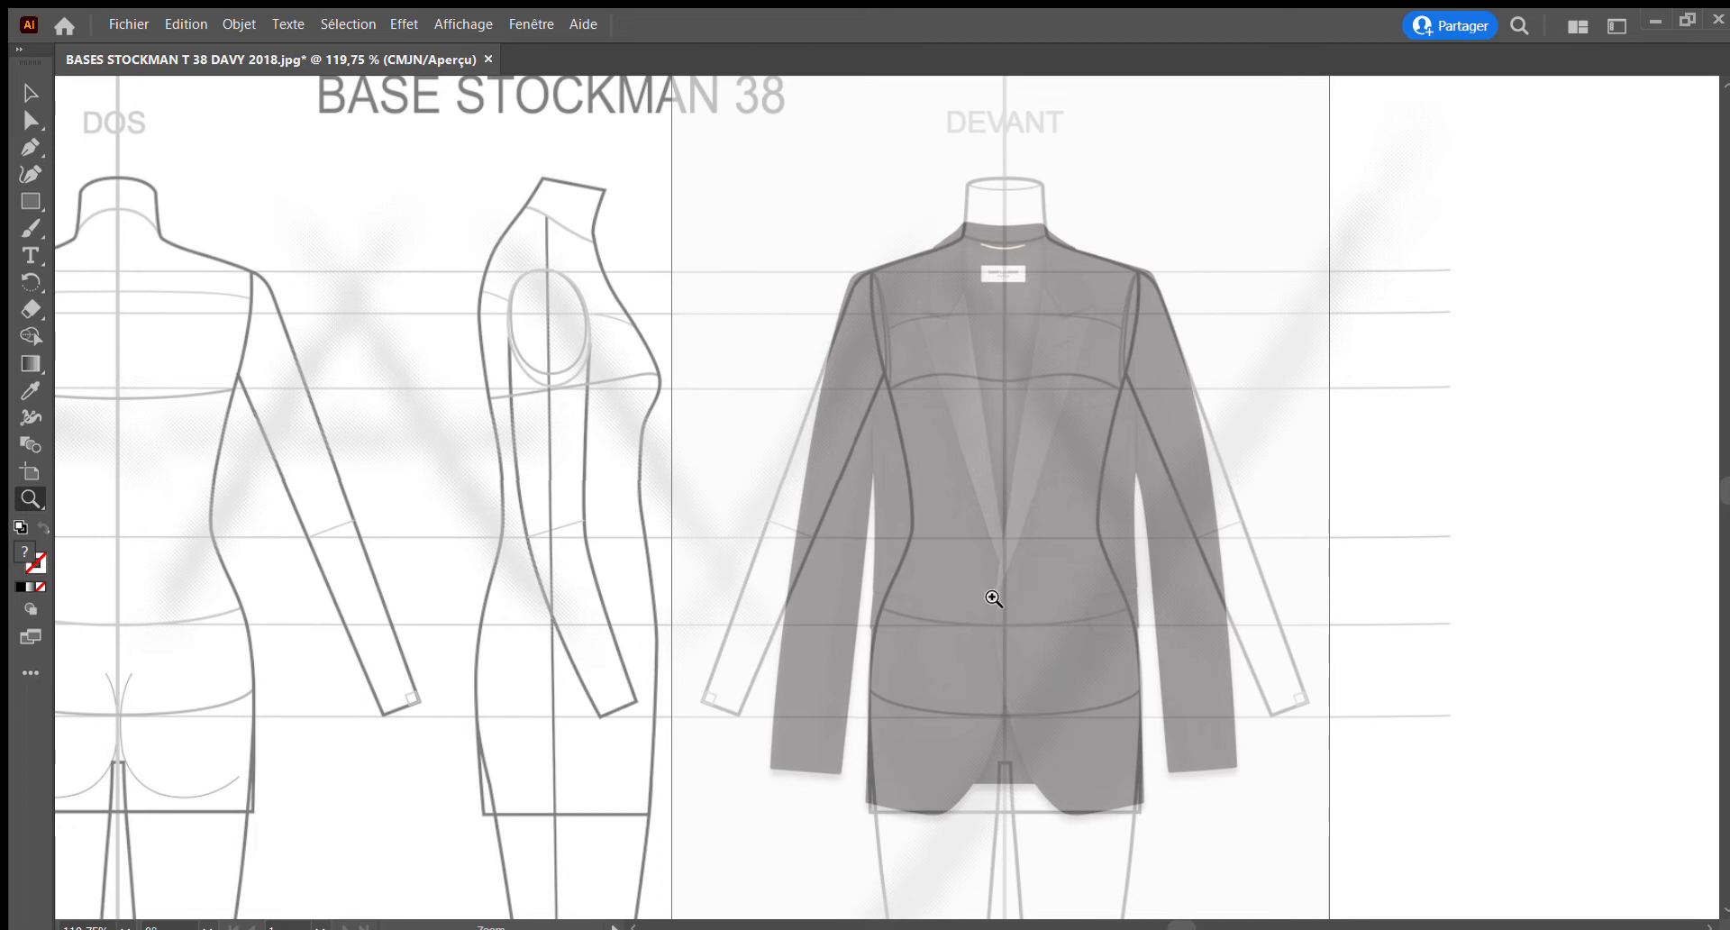
left_click(1043, 645)
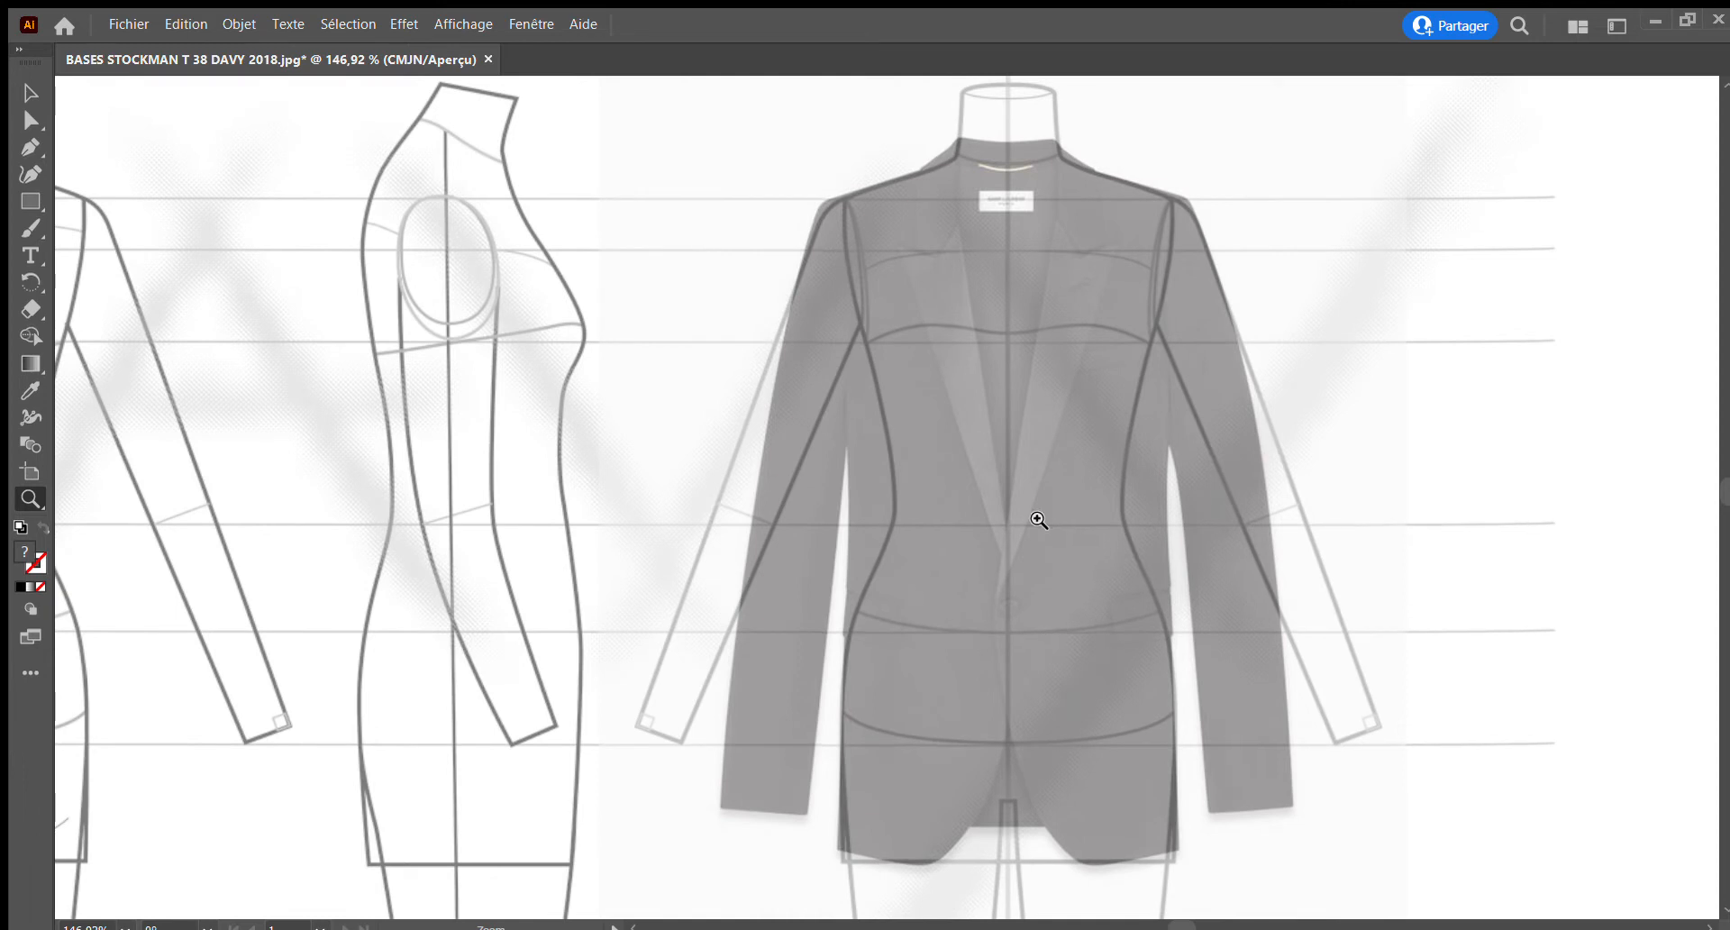
key("v")
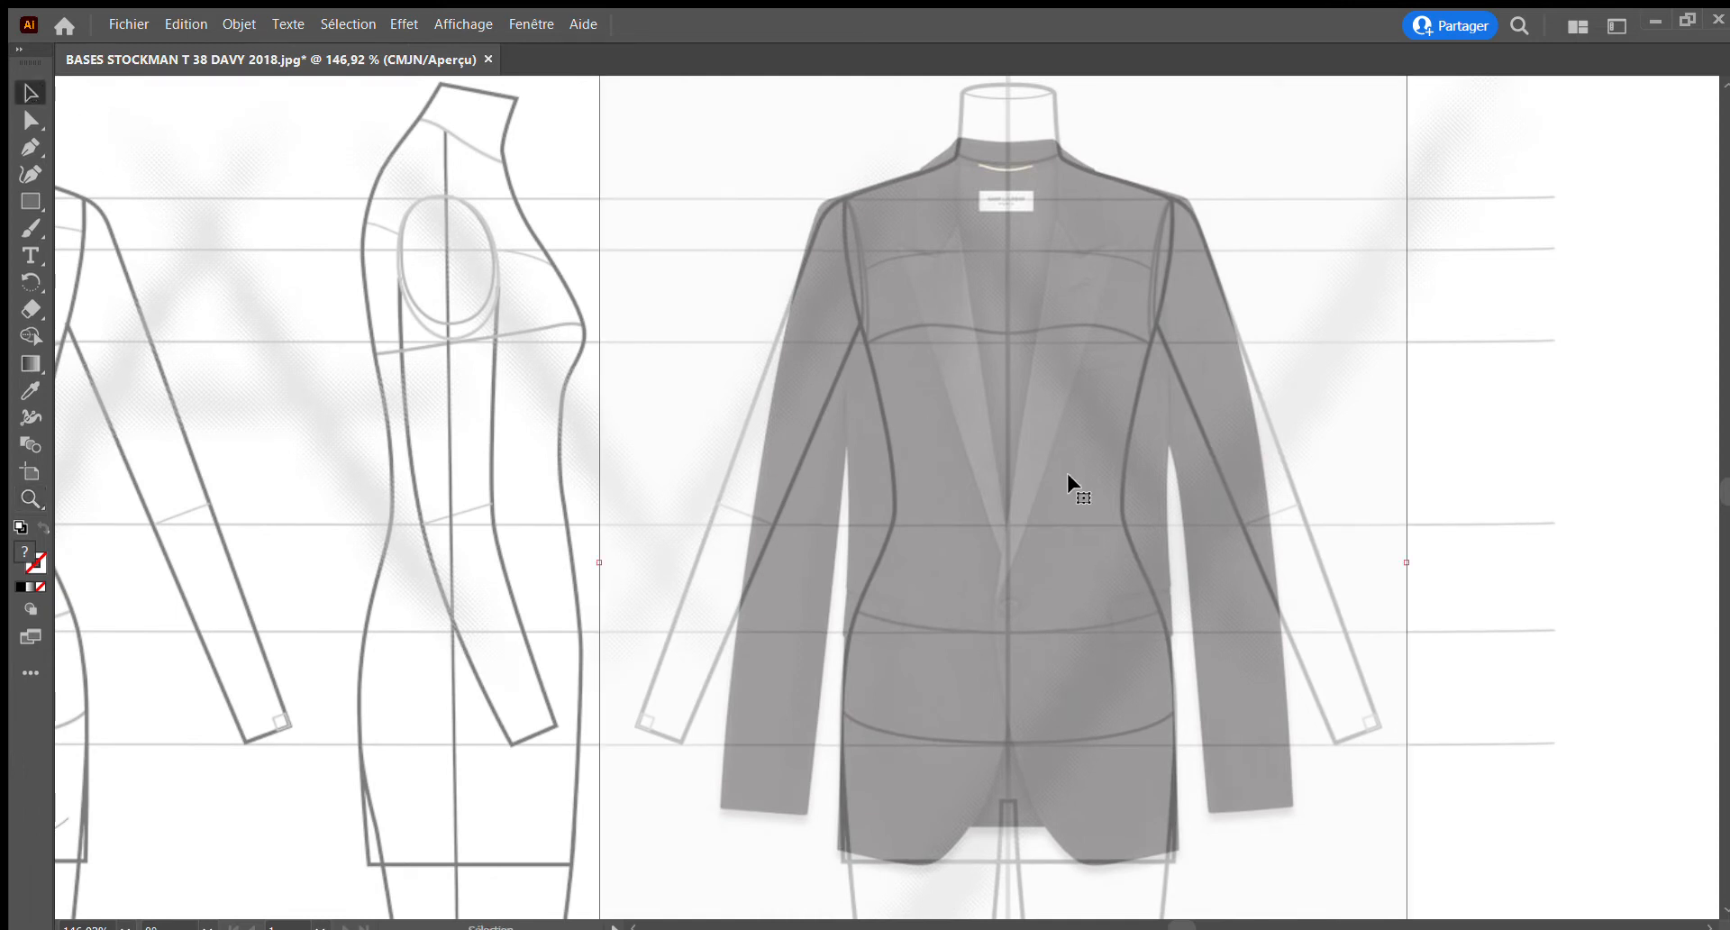
left_click(1570, 561)
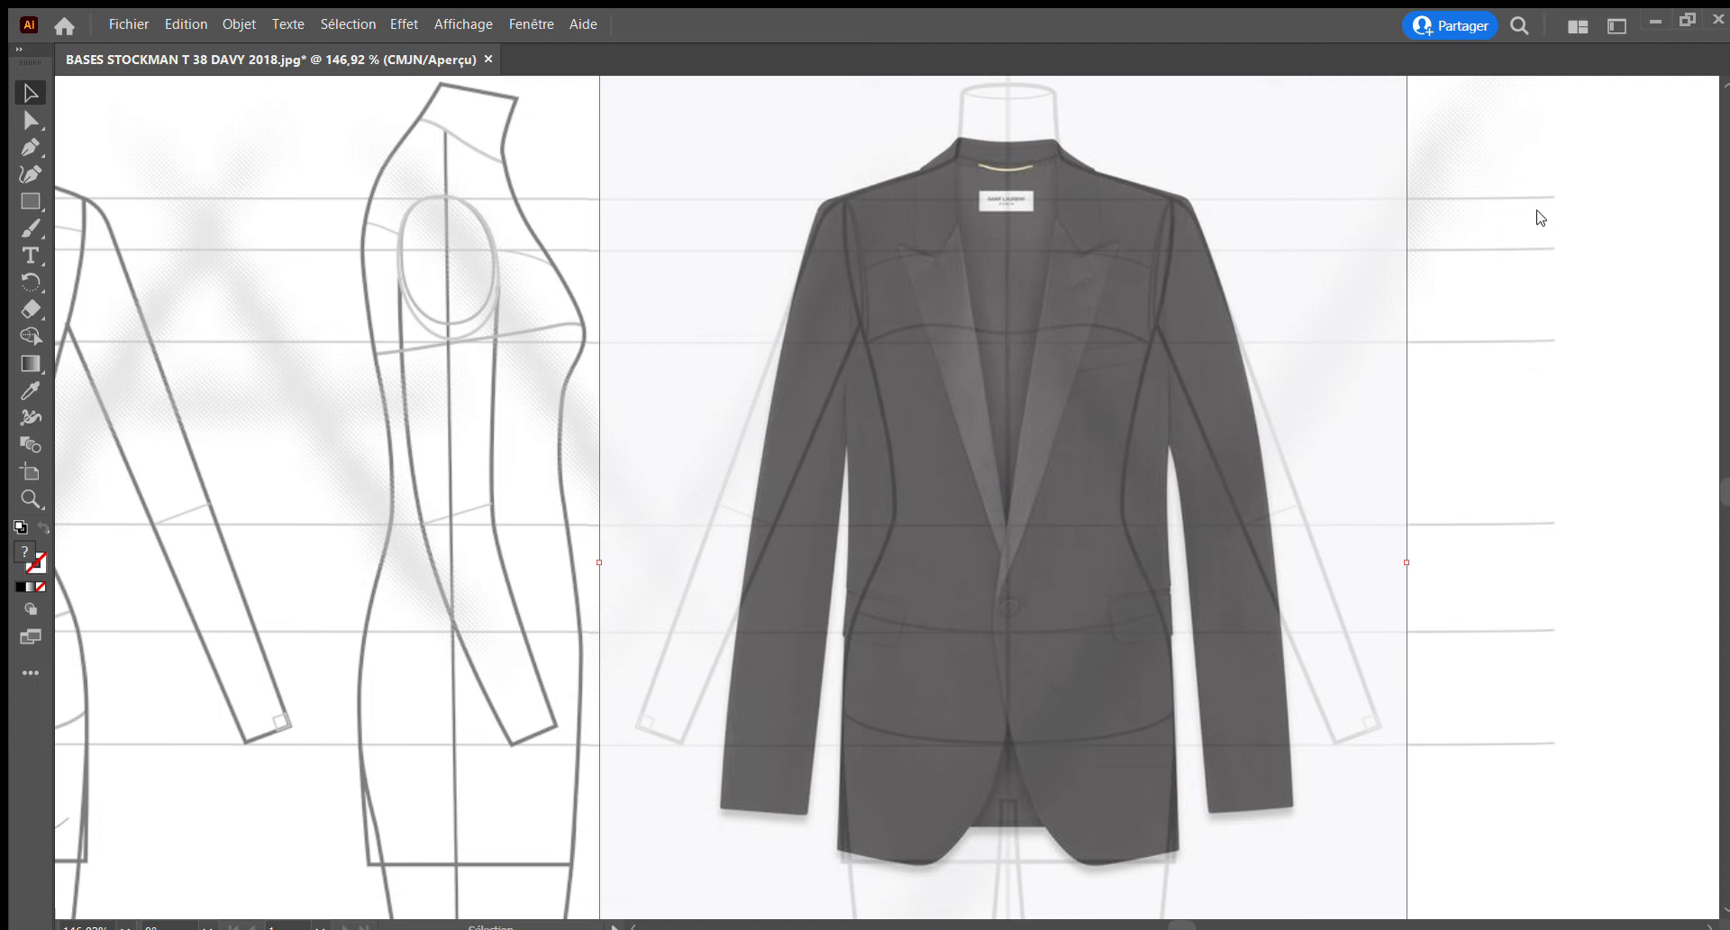
left_click(1479, 255)
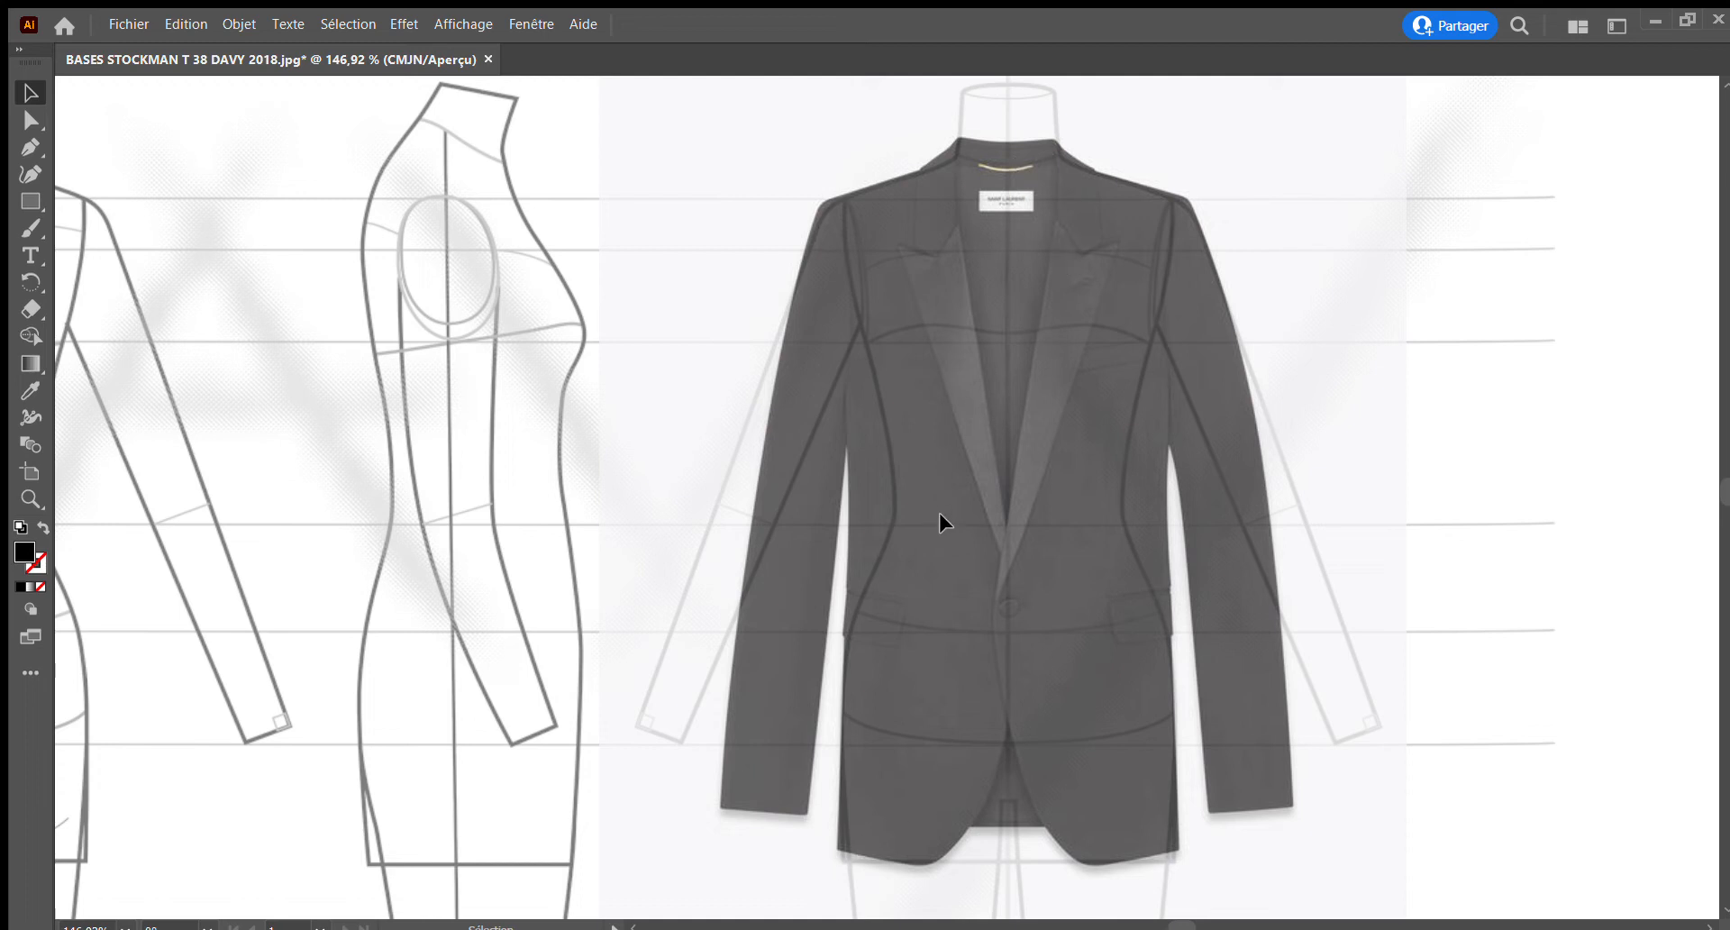
left_click(31, 495)
left_click_drag(927, 135, 962, 171)
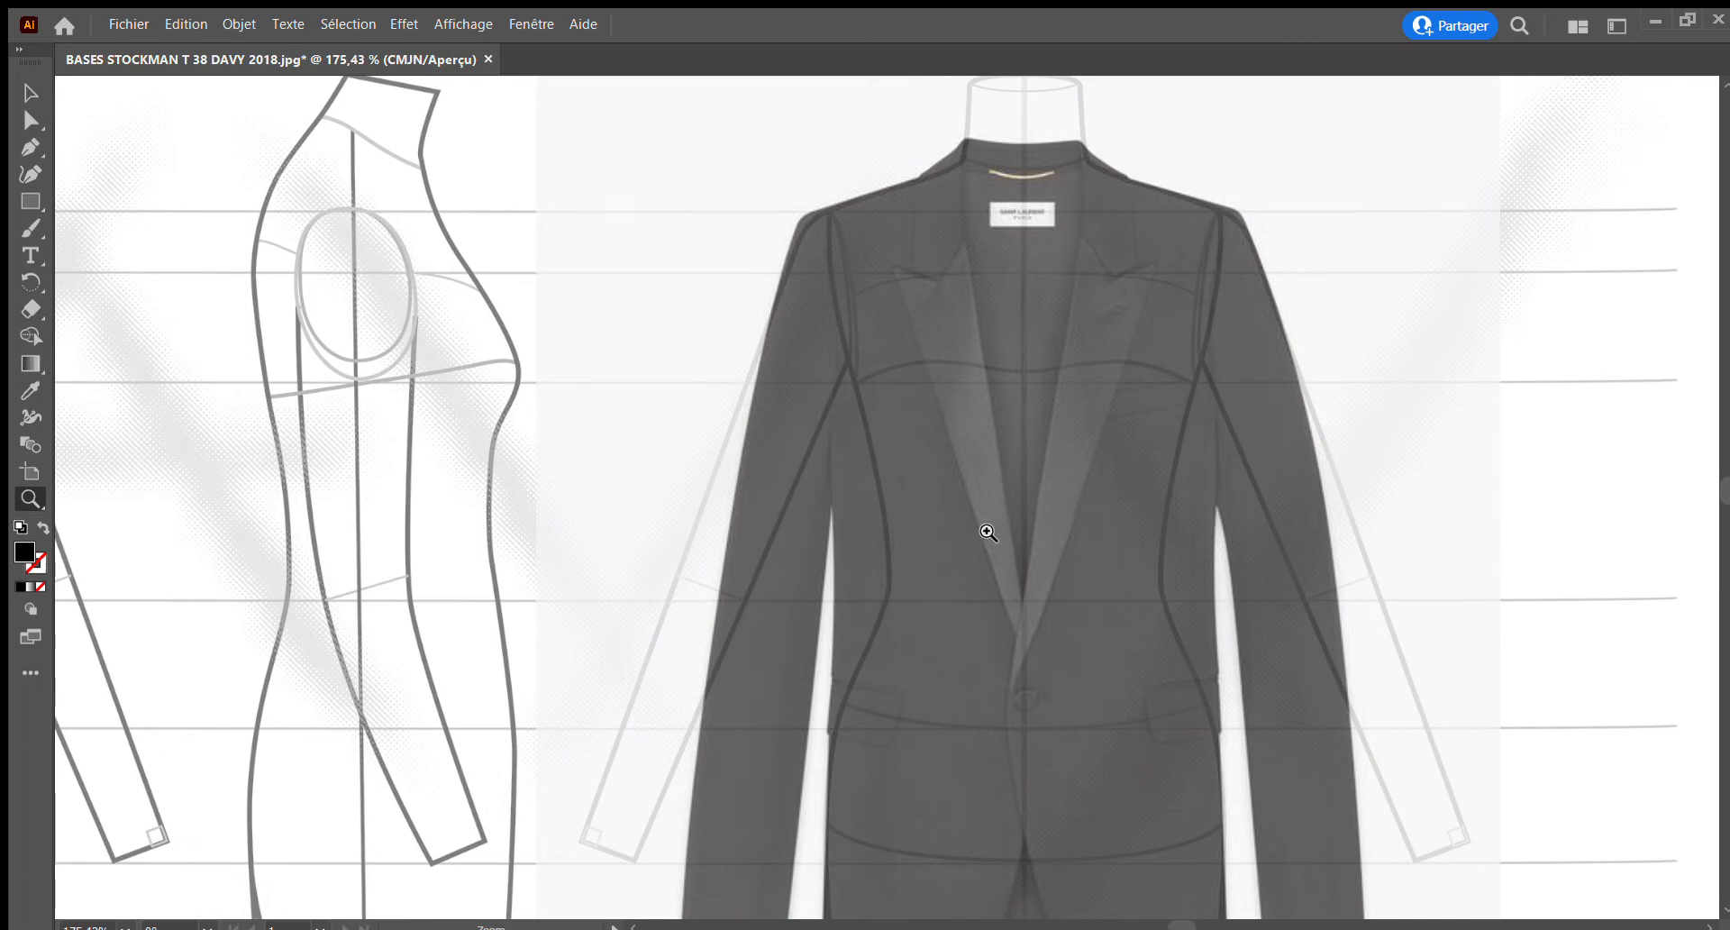
left_click(988, 532, "alt")
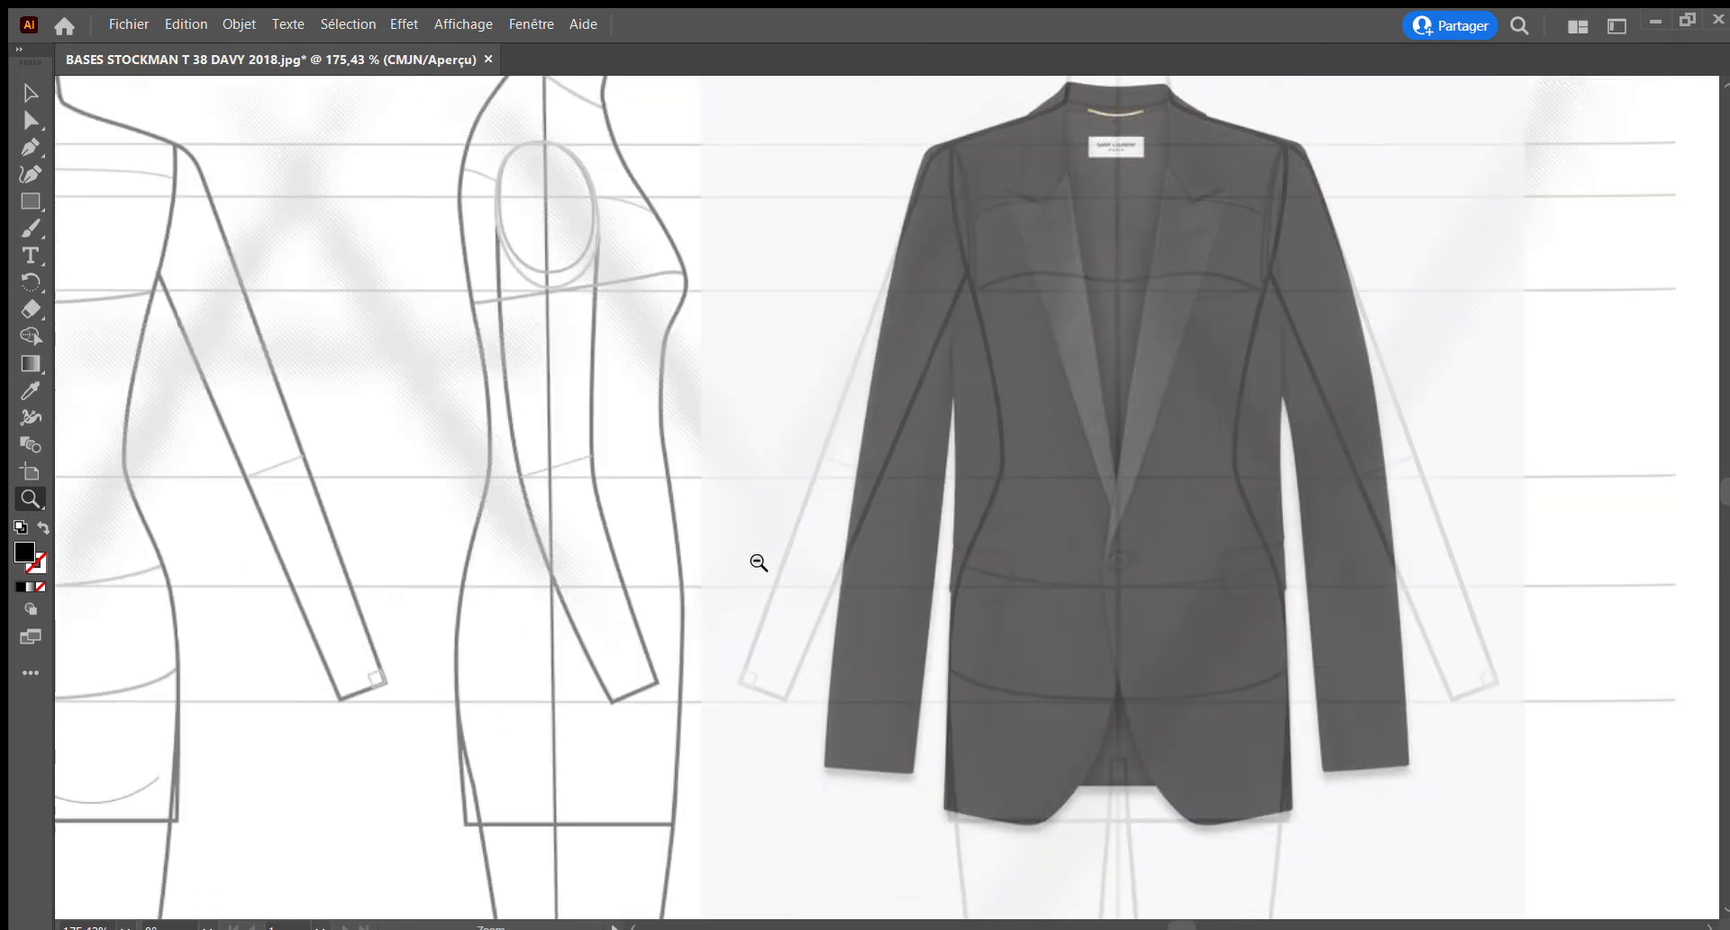
left_click(758, 562, "alt")
left_click_drag(1165, 578, 802, 599)
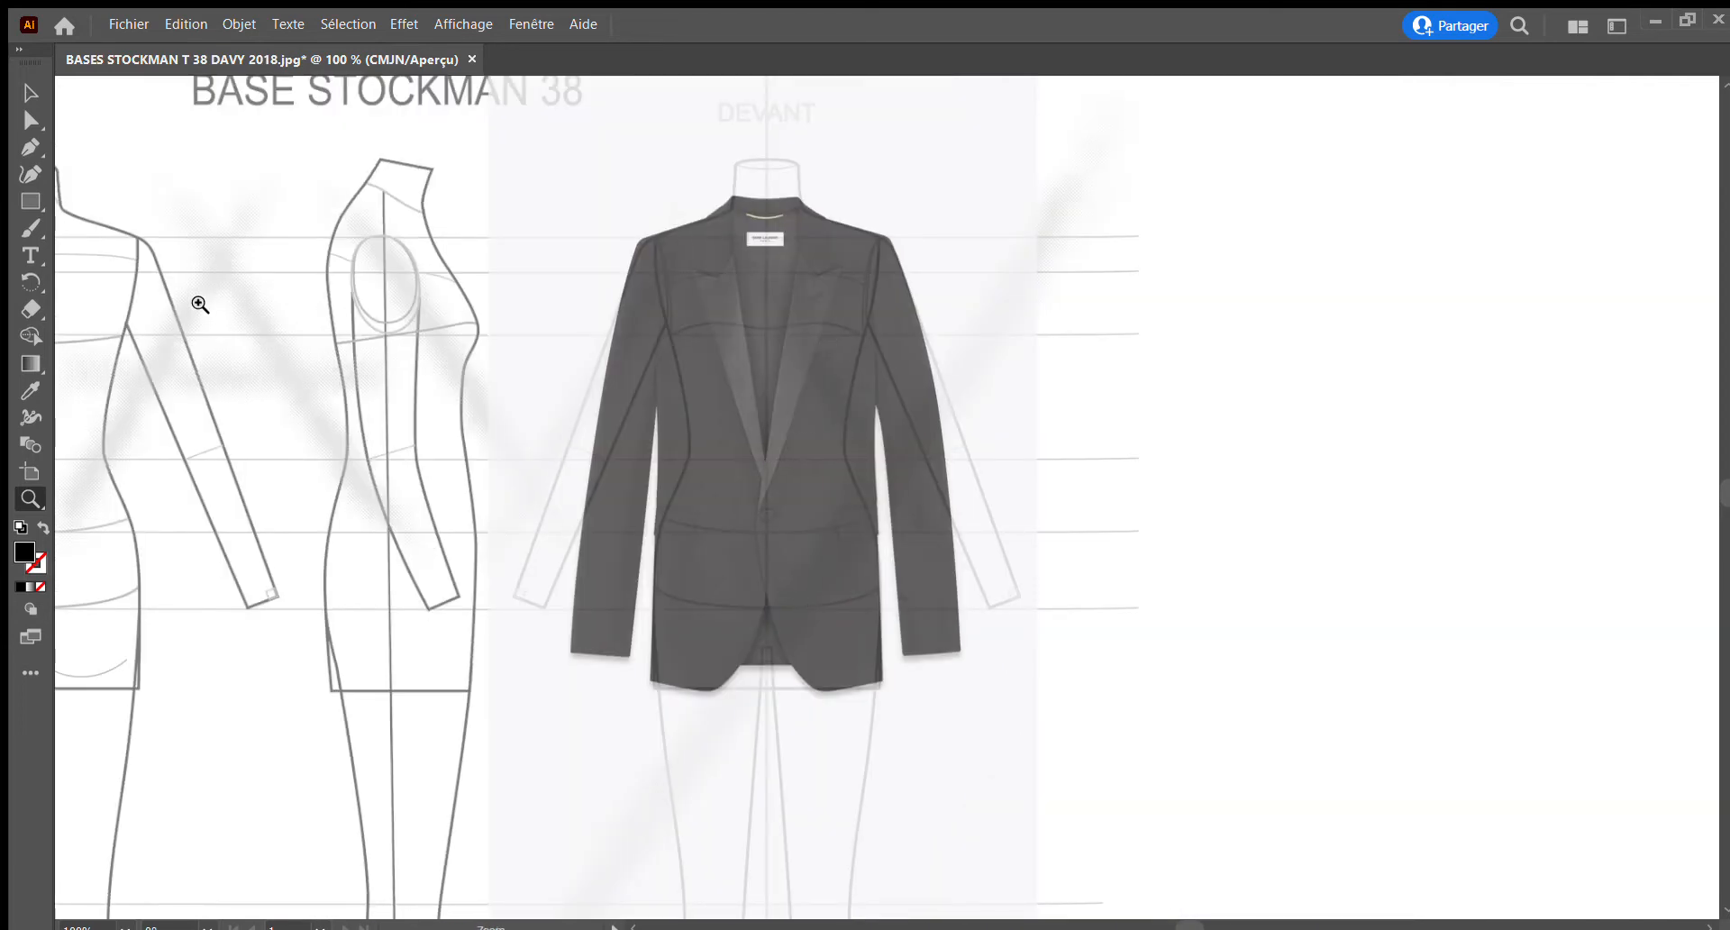
Draw a filled Pen shape for the inner back over the jacket's right half, from the neck centre to the bottom centre vent
left_click(30, 147)
left_click(16, 494)
left_click_drag(718, 202, 784, 296)
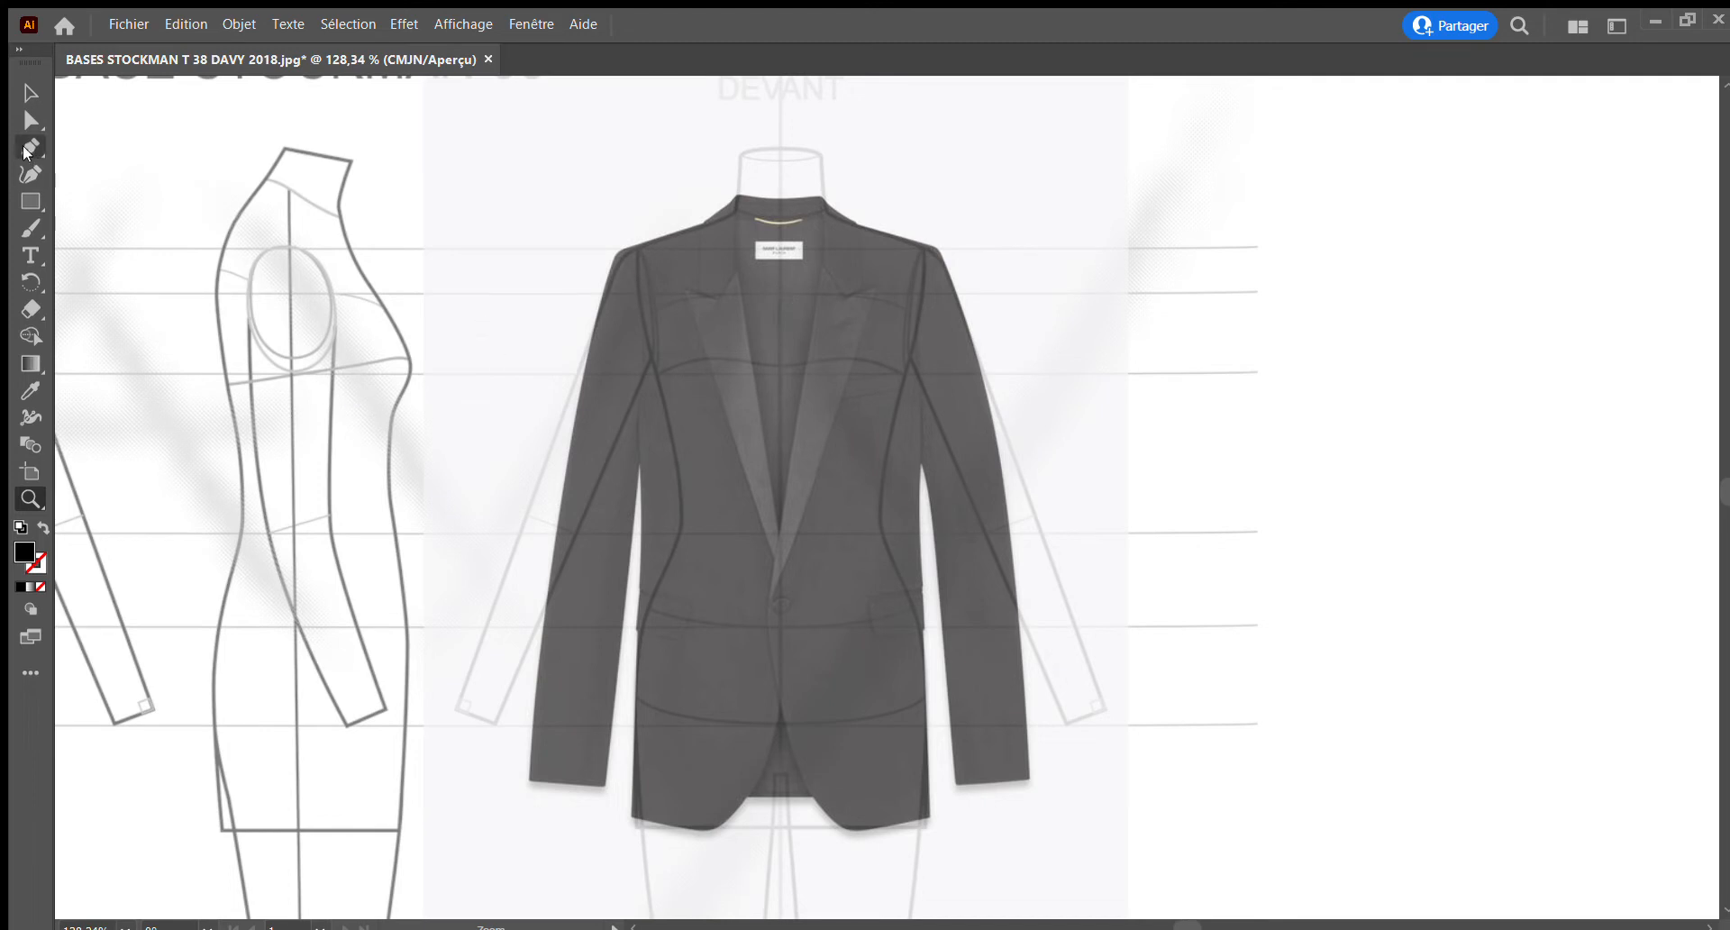
left_click(30, 147)
left_click_drag(780, 209, 818, 209)
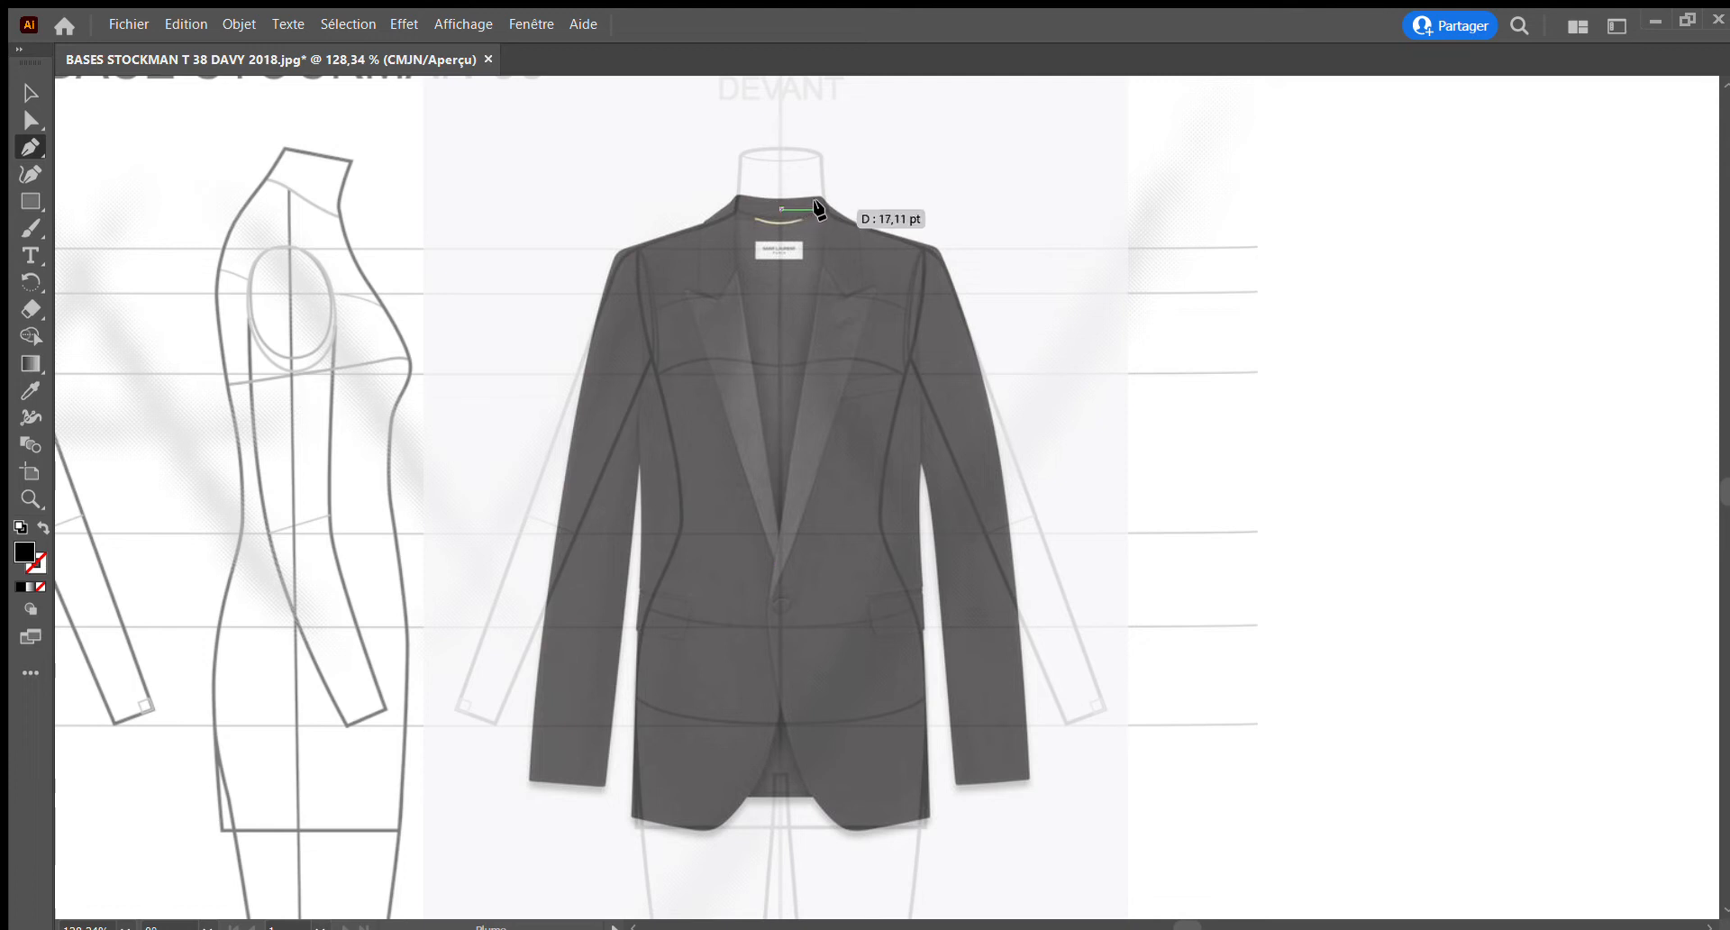
left_click(820, 209)
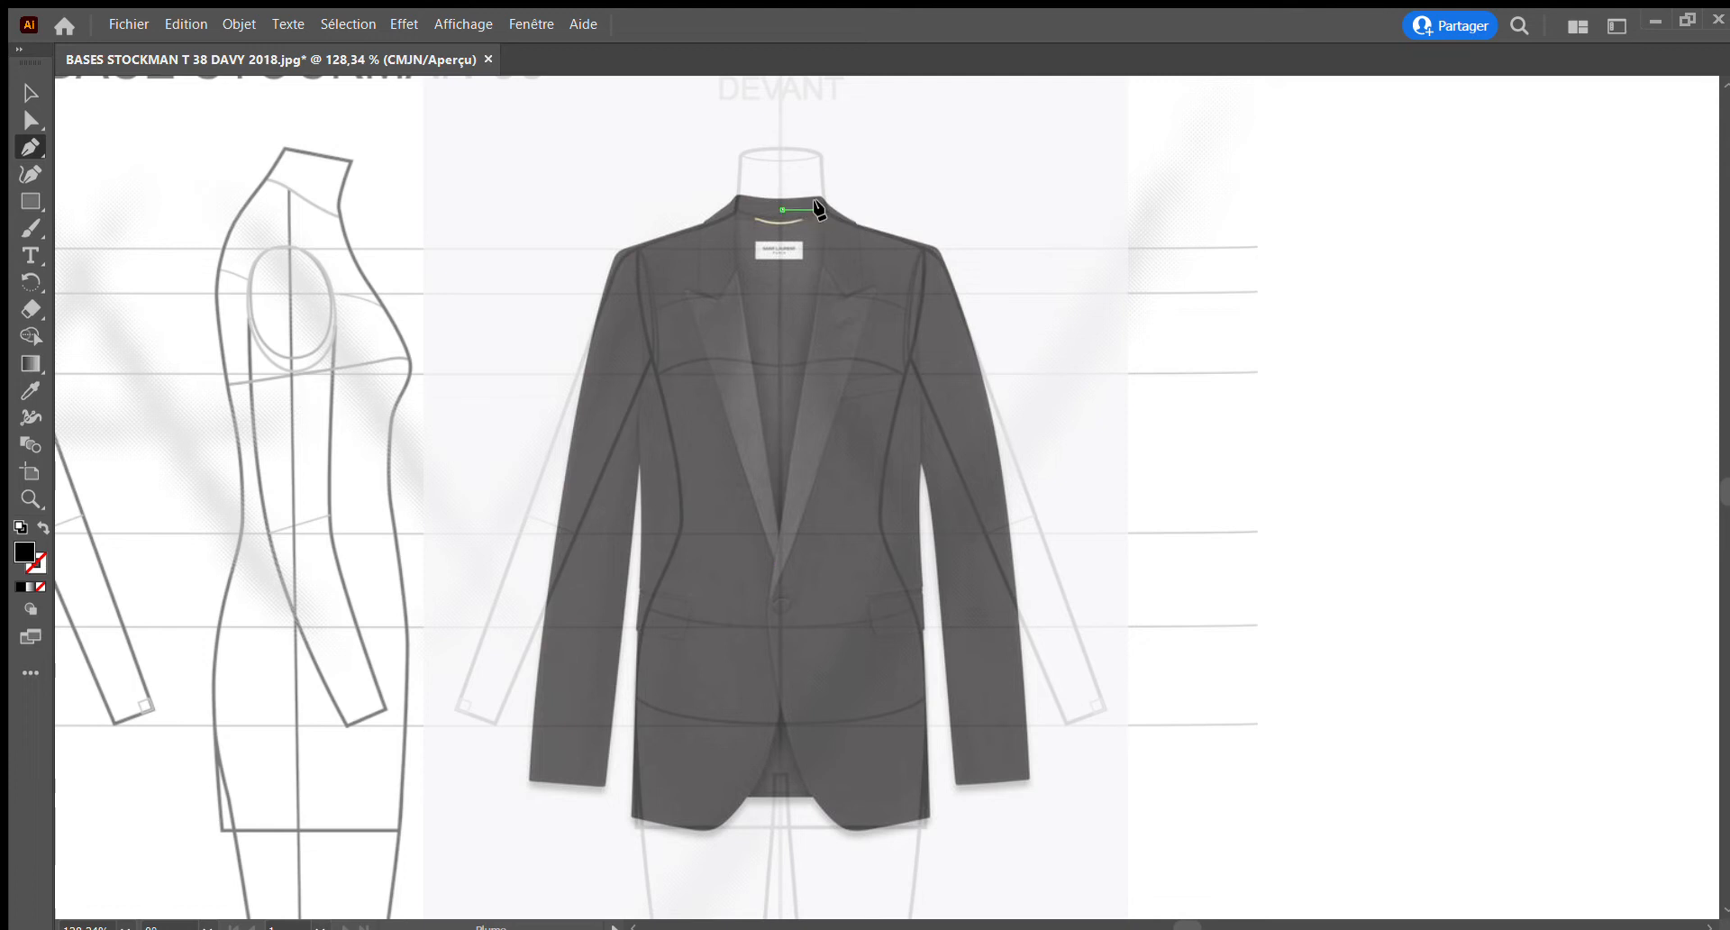
left_click(893, 355)
left_click(845, 709)
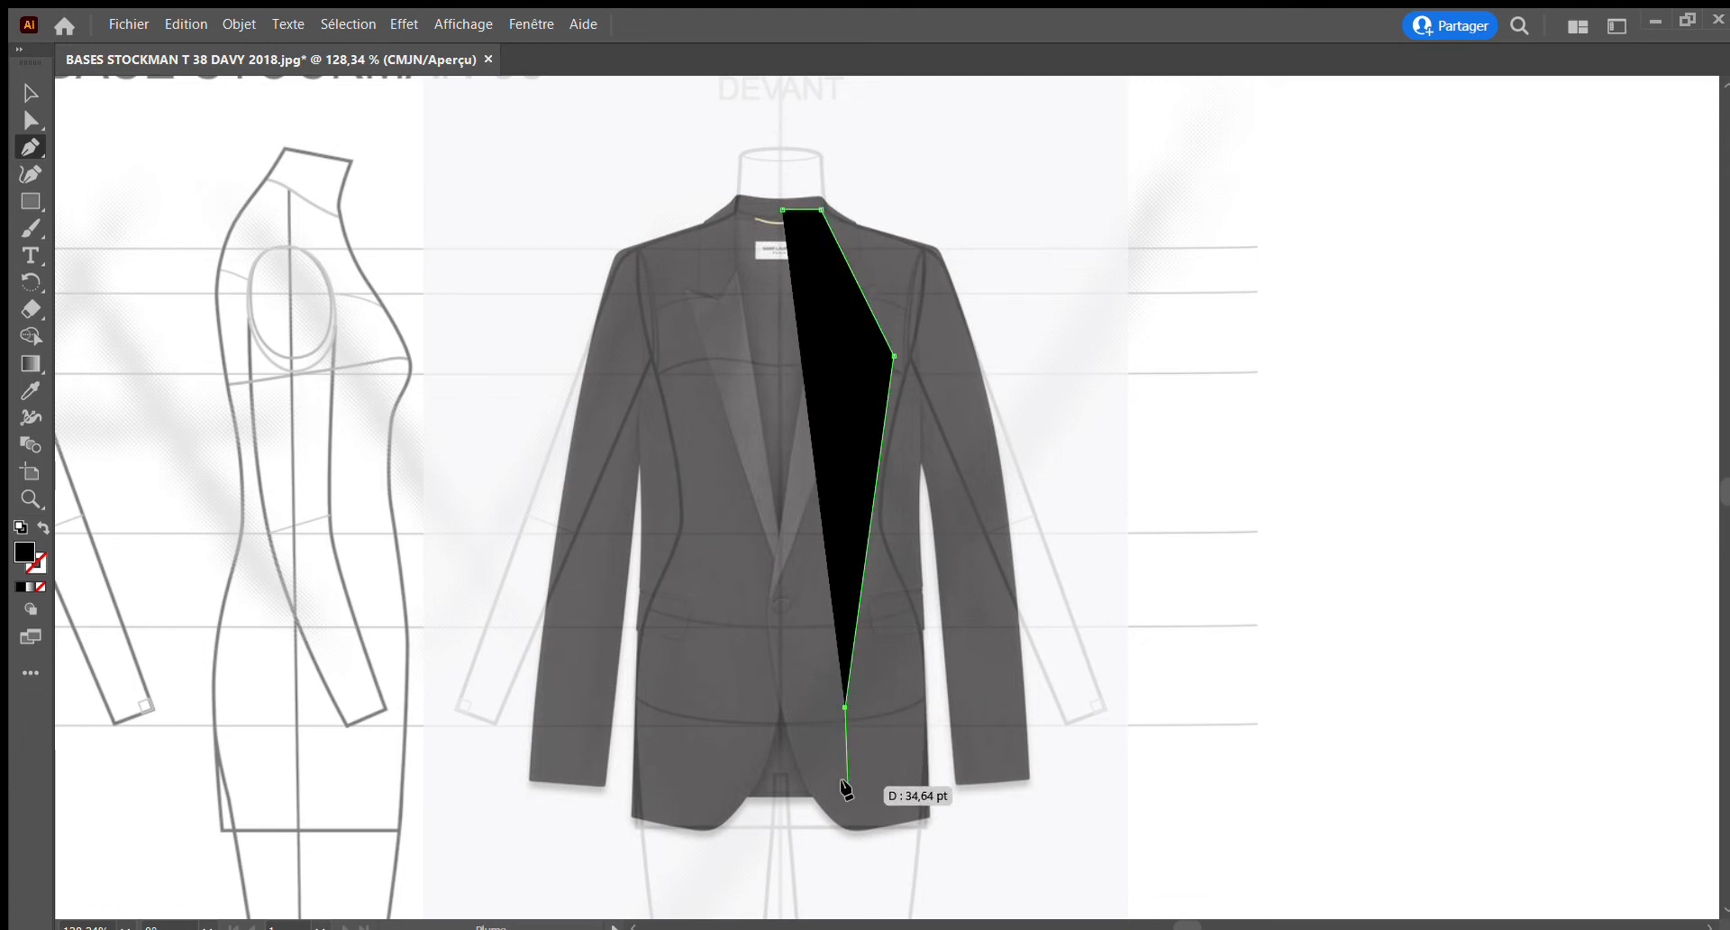
left_click(847, 780)
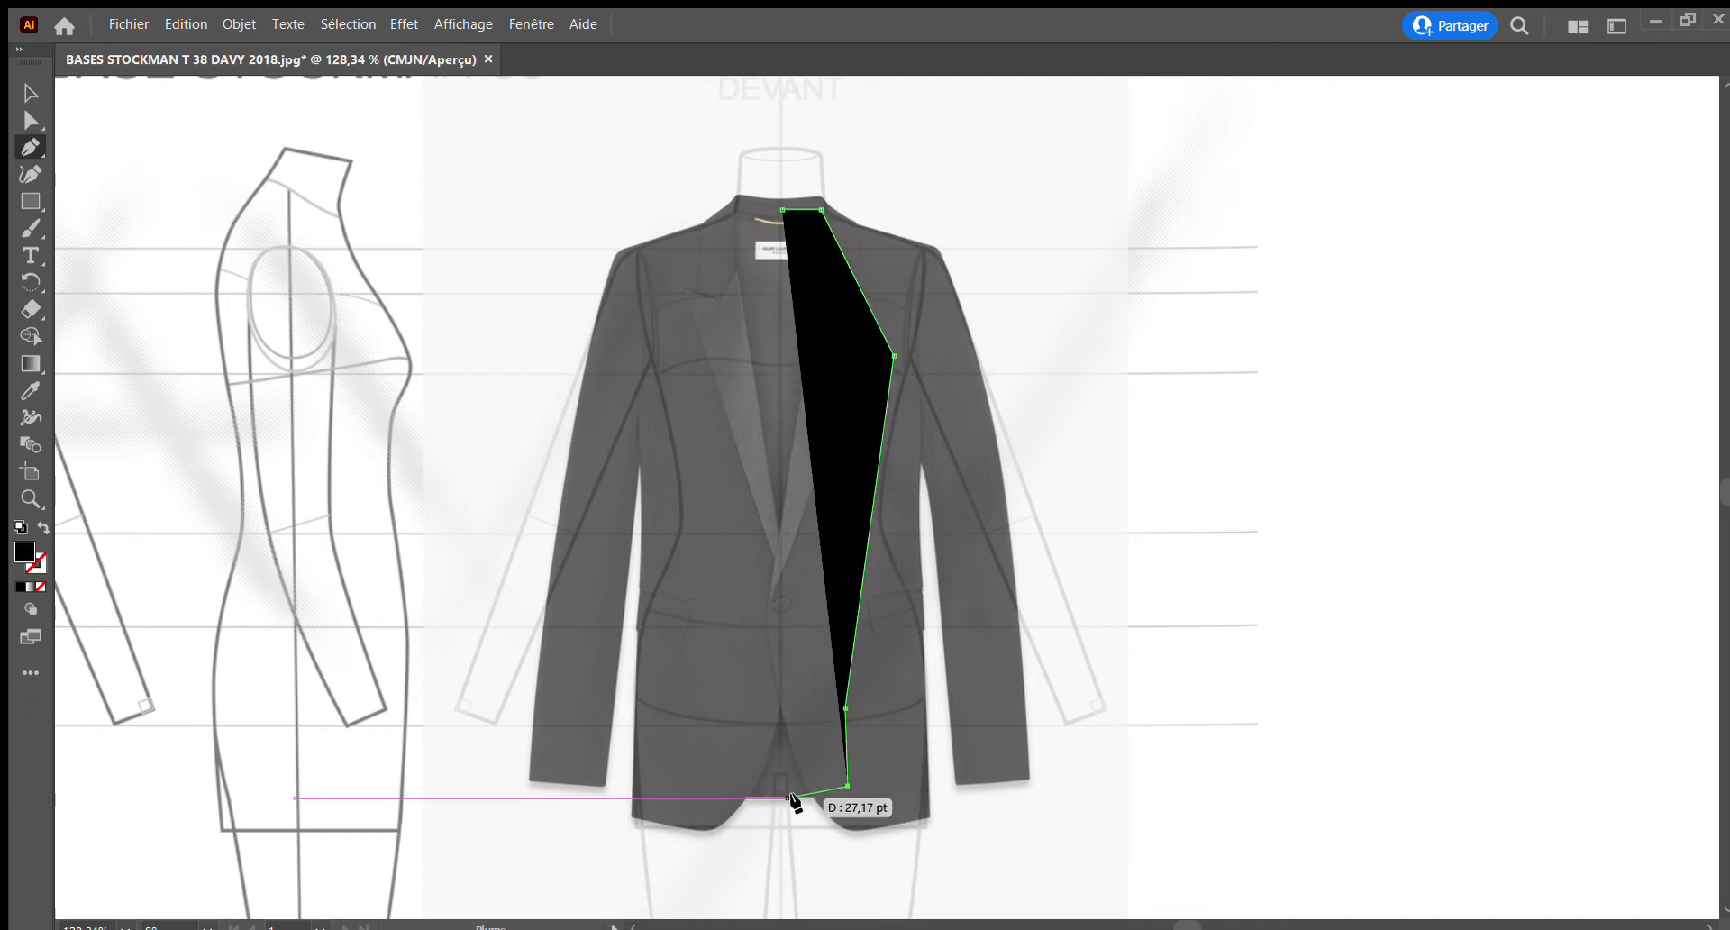
left_click(836, 797)
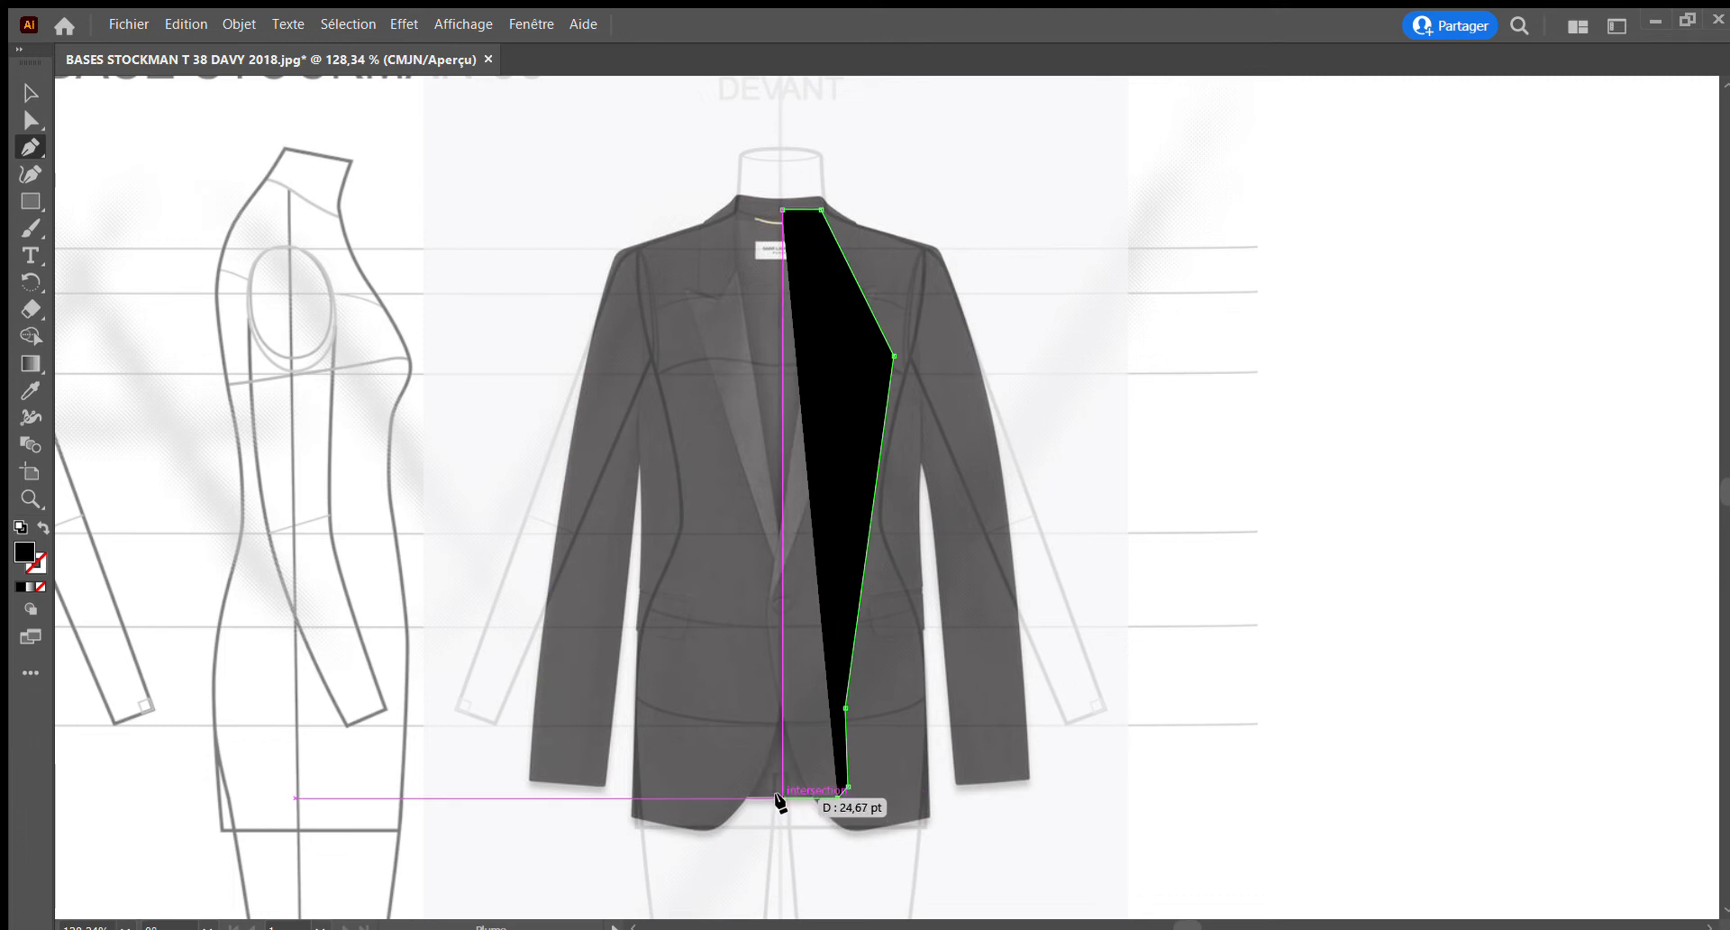
left_click(782, 797)
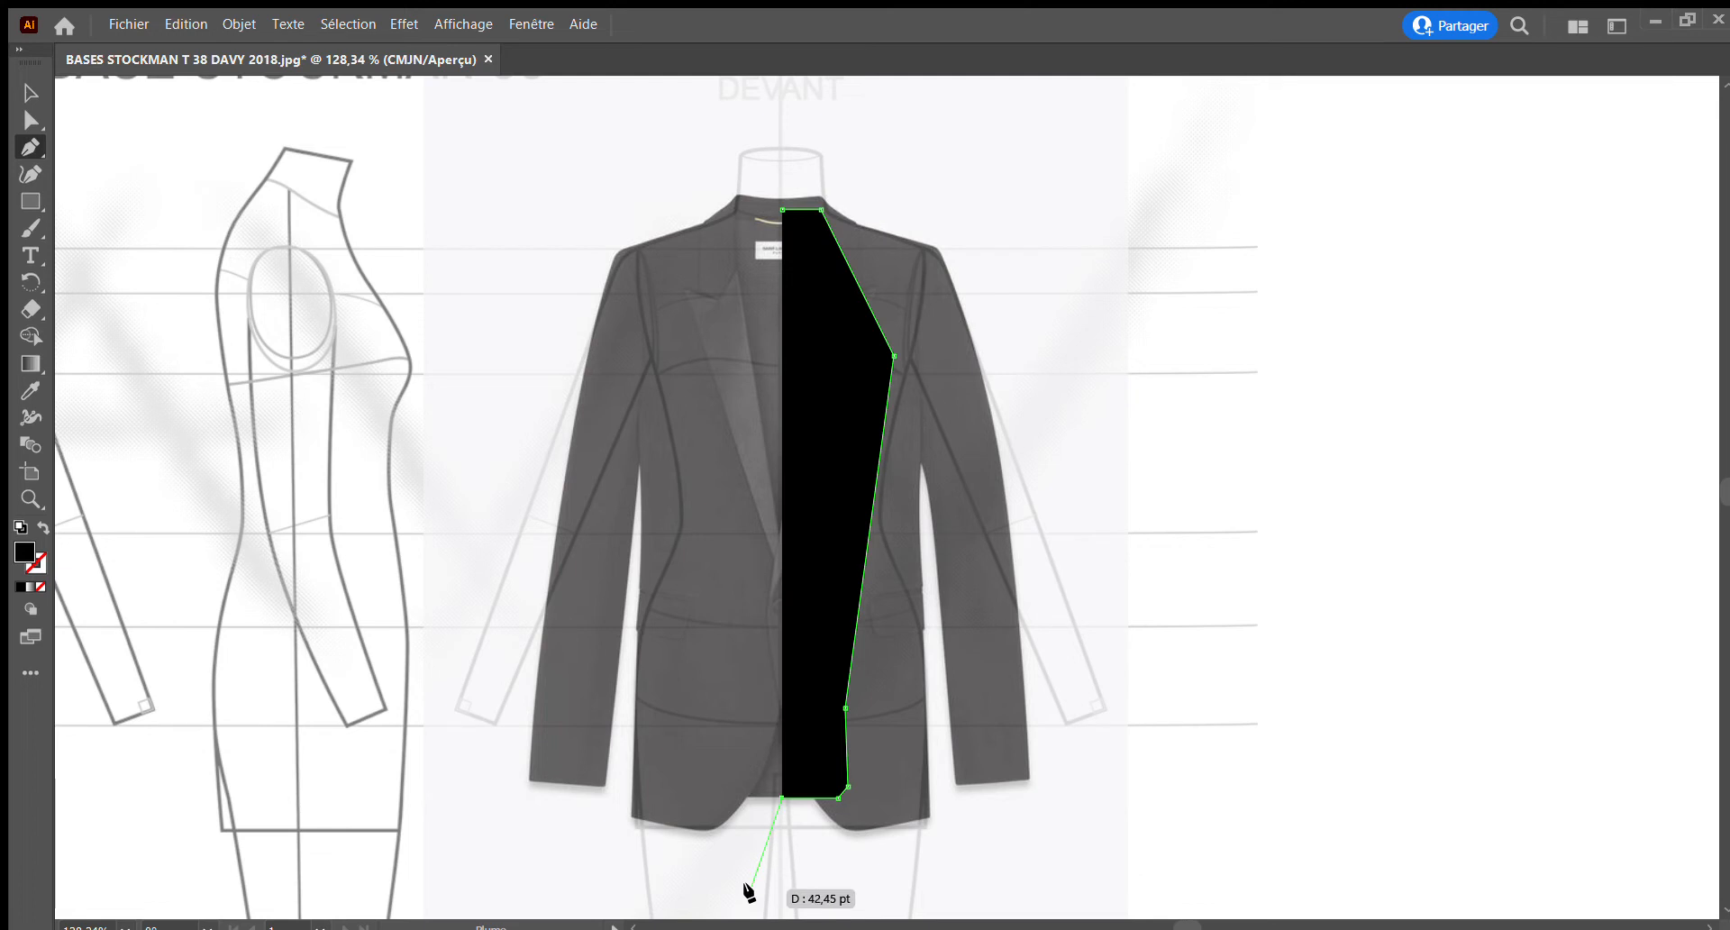
Make the inner back shape semi-transparent and change its fill from black to red
left_click(30, 92)
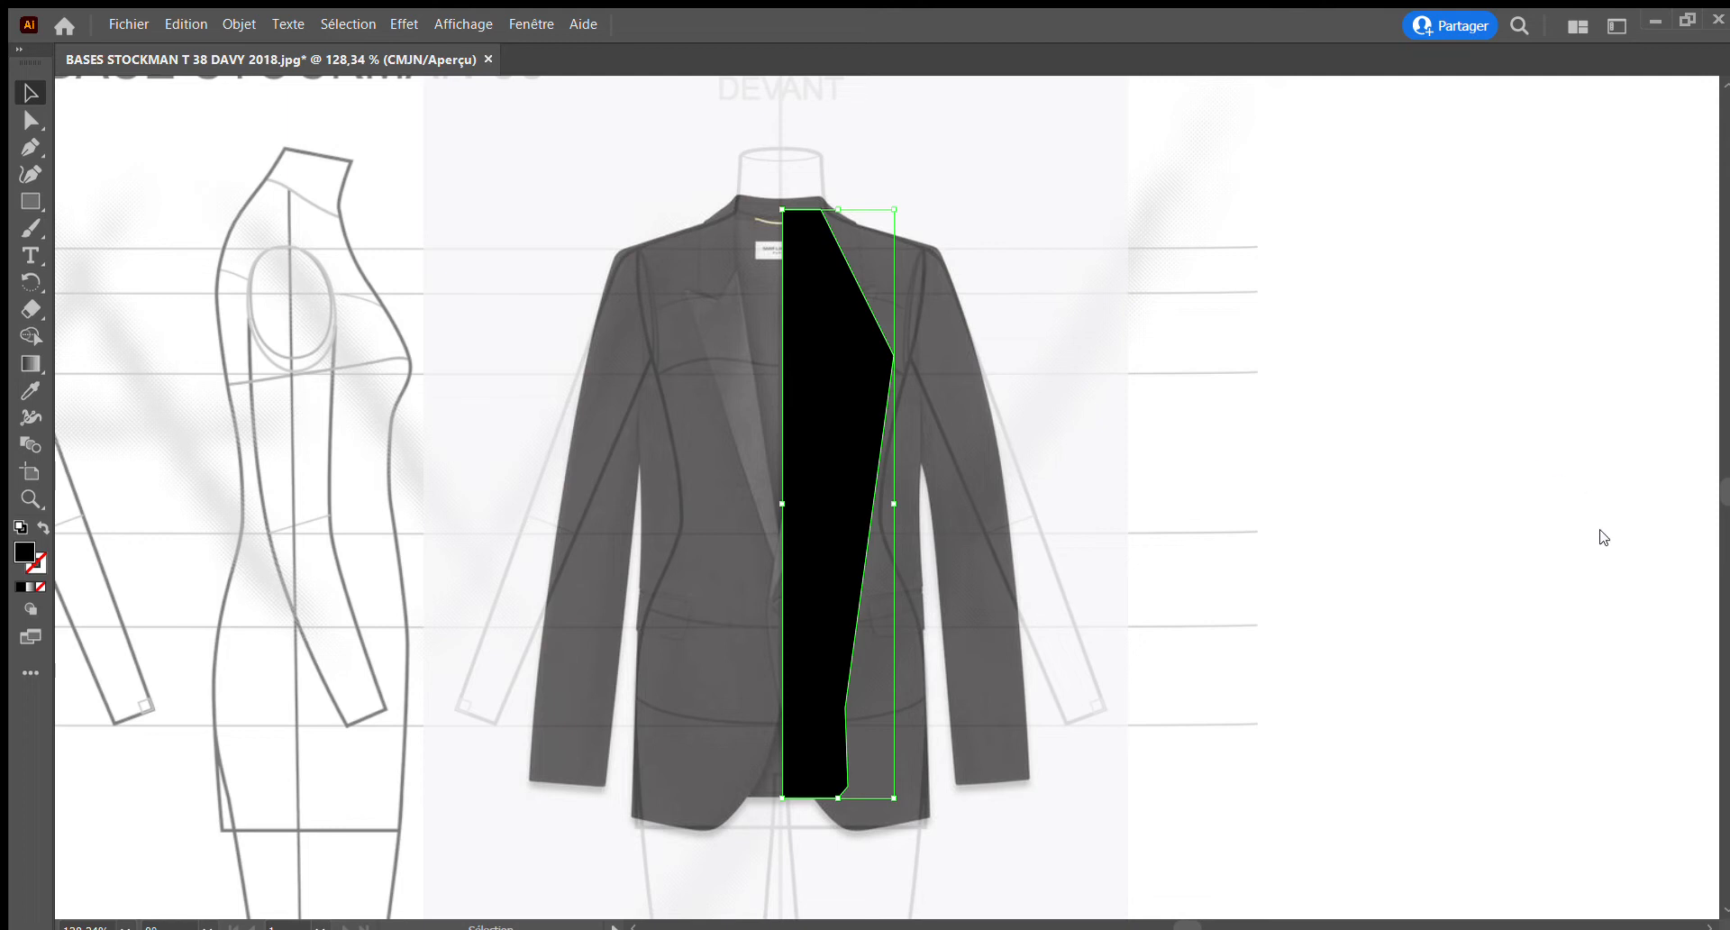
left_click(1563, 563)
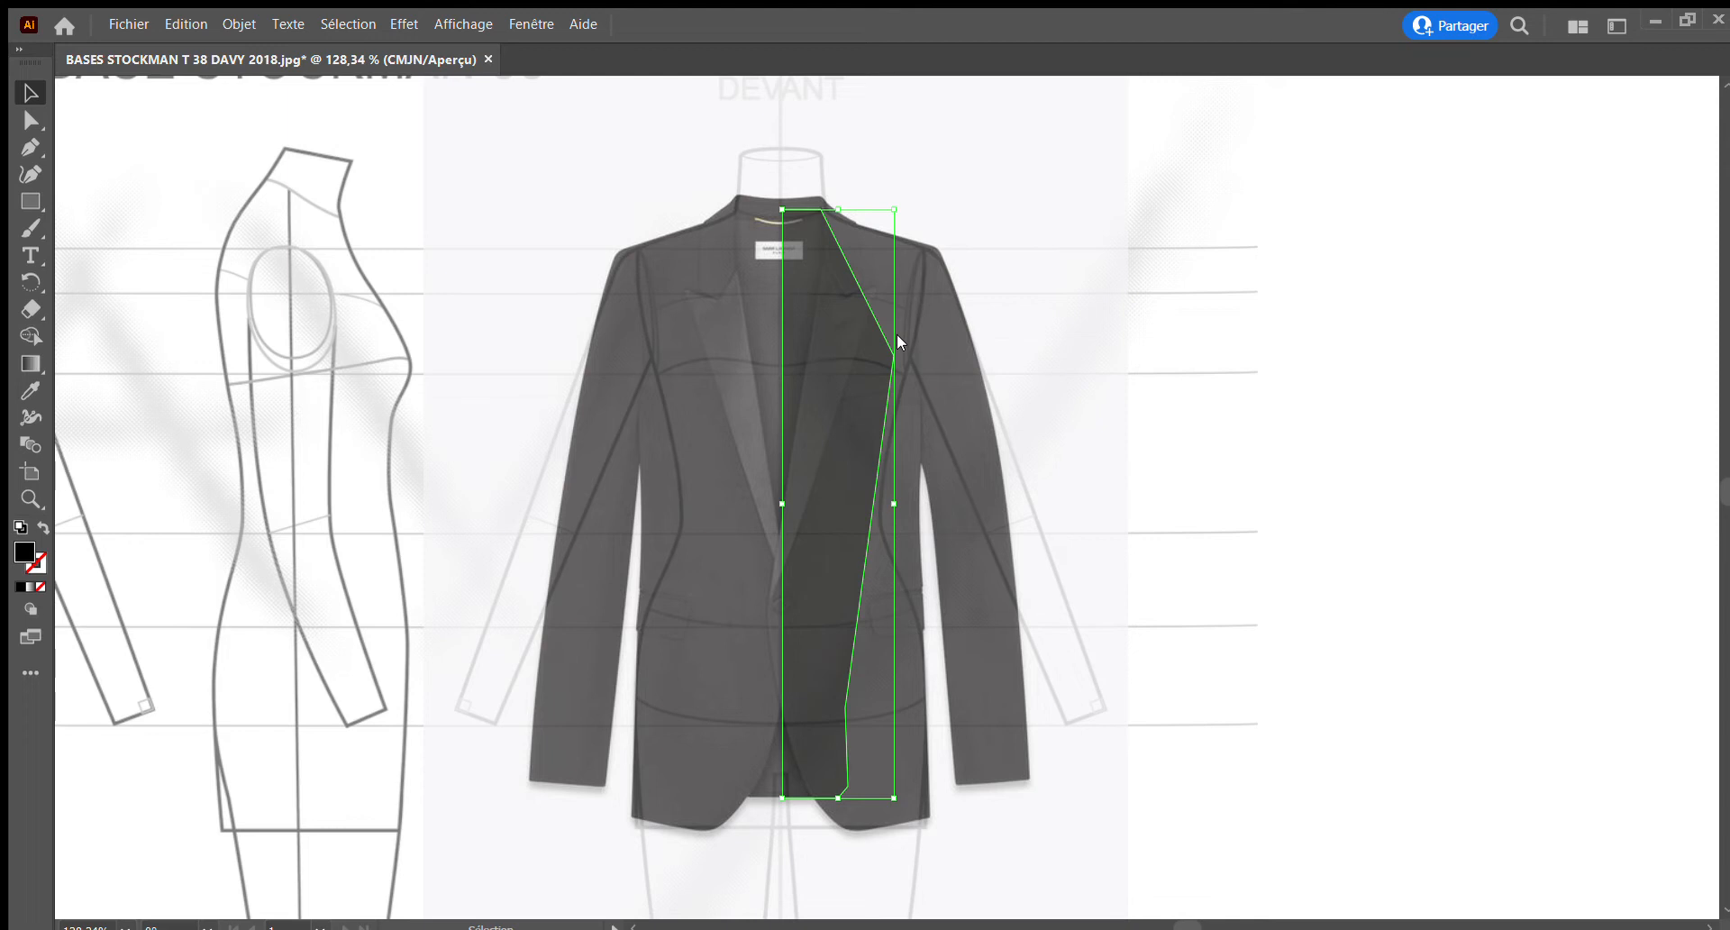
left_click(1116, 339)
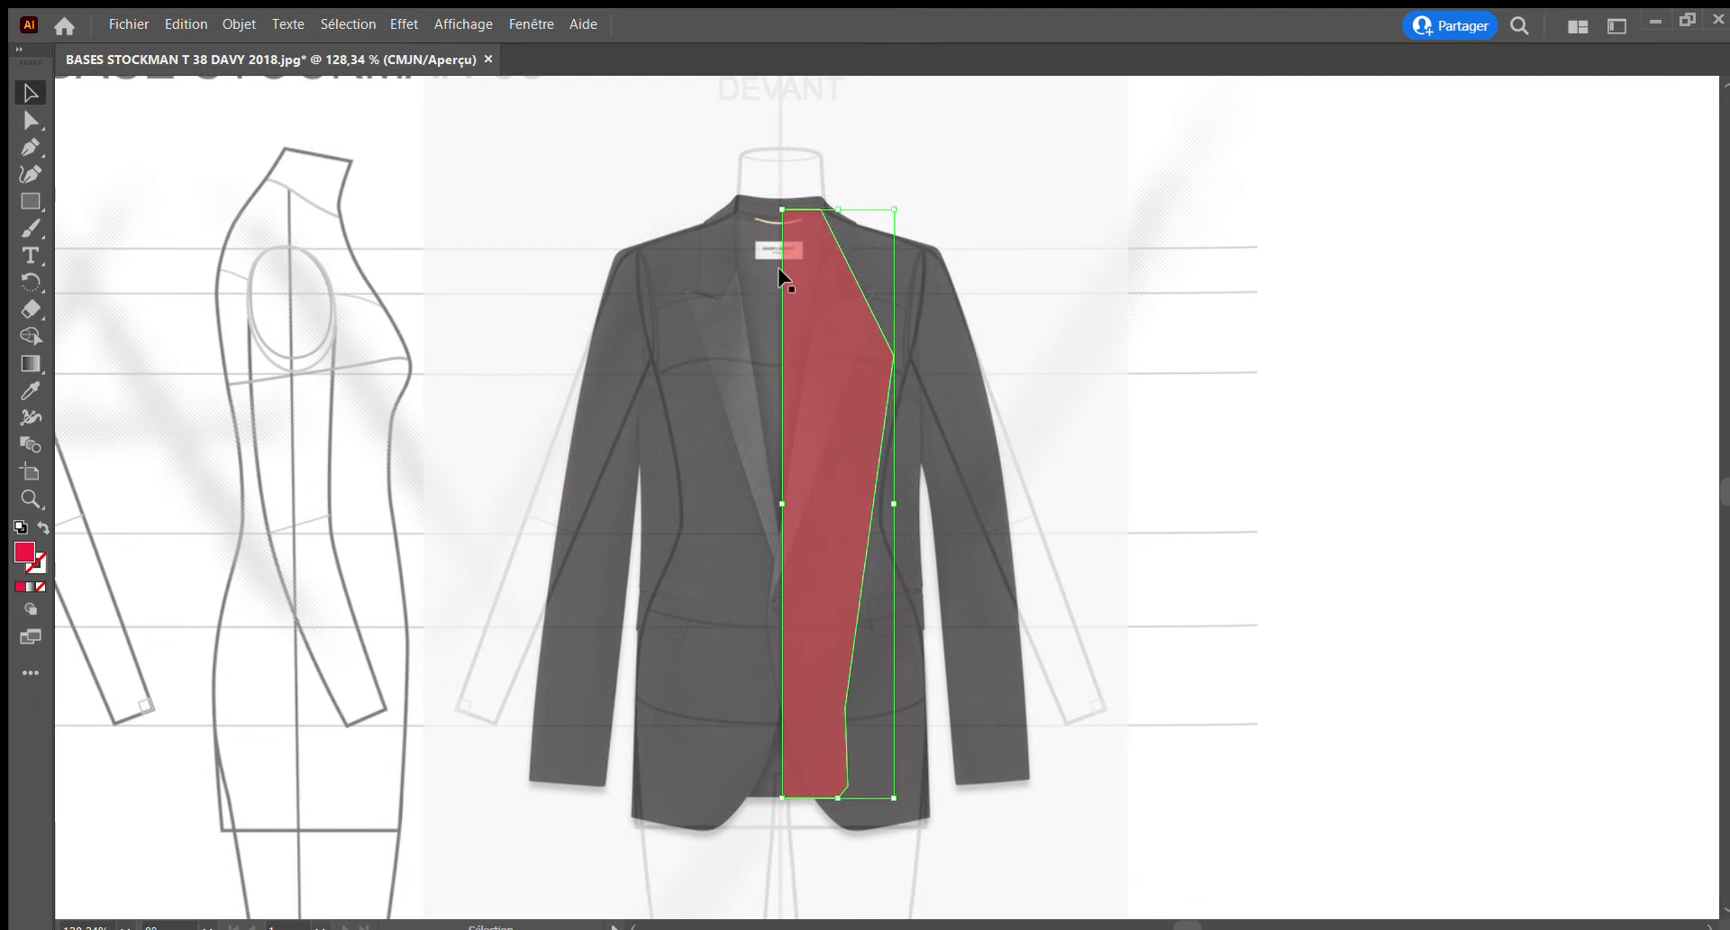
Draw the right half of the back collar with the Pen tool, curving its lower edge towards the centre line
left_click(30, 499)
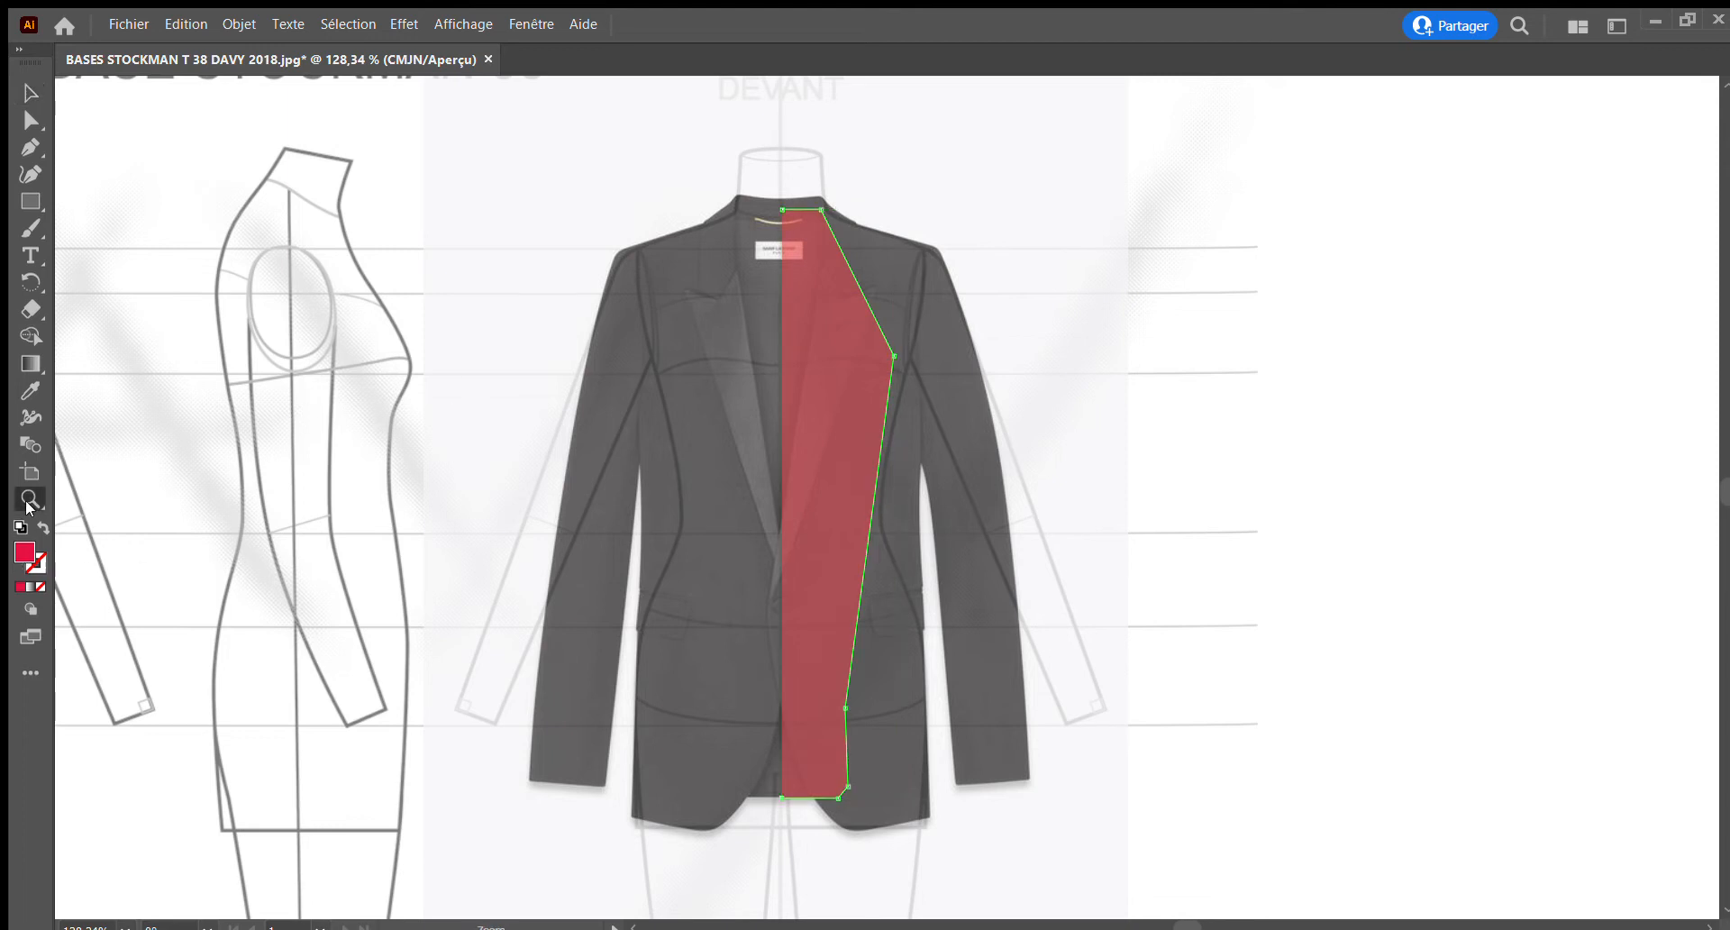
left_click_drag(793, 235, 1035, 382)
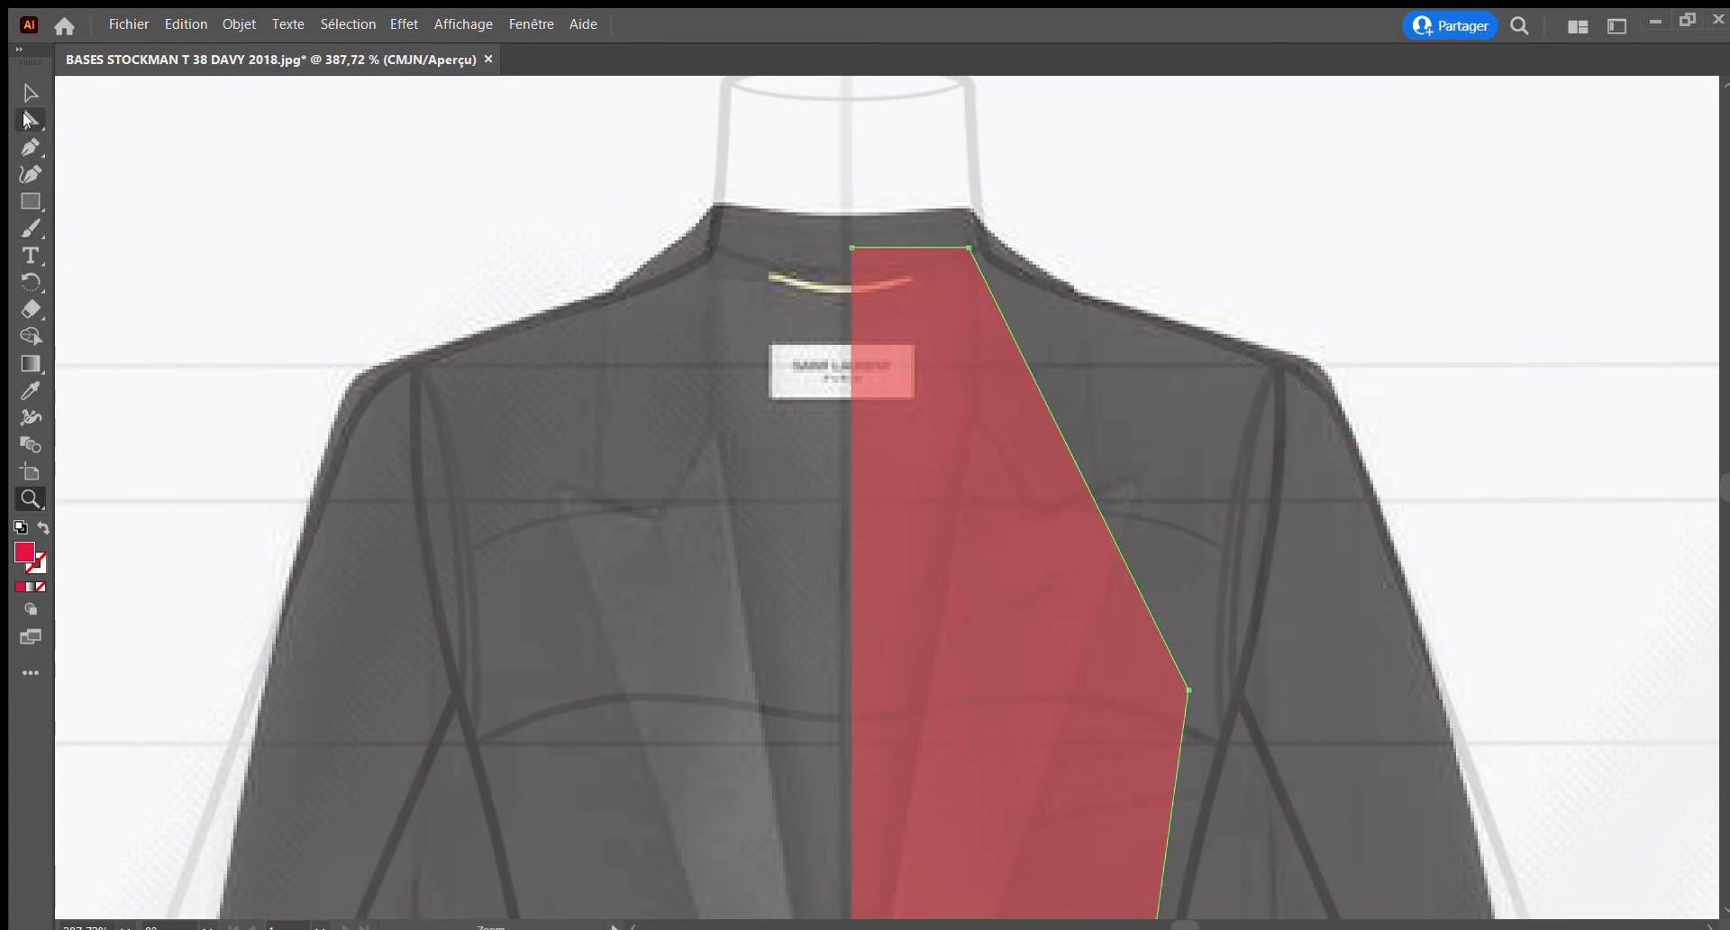
left_click(30, 145)
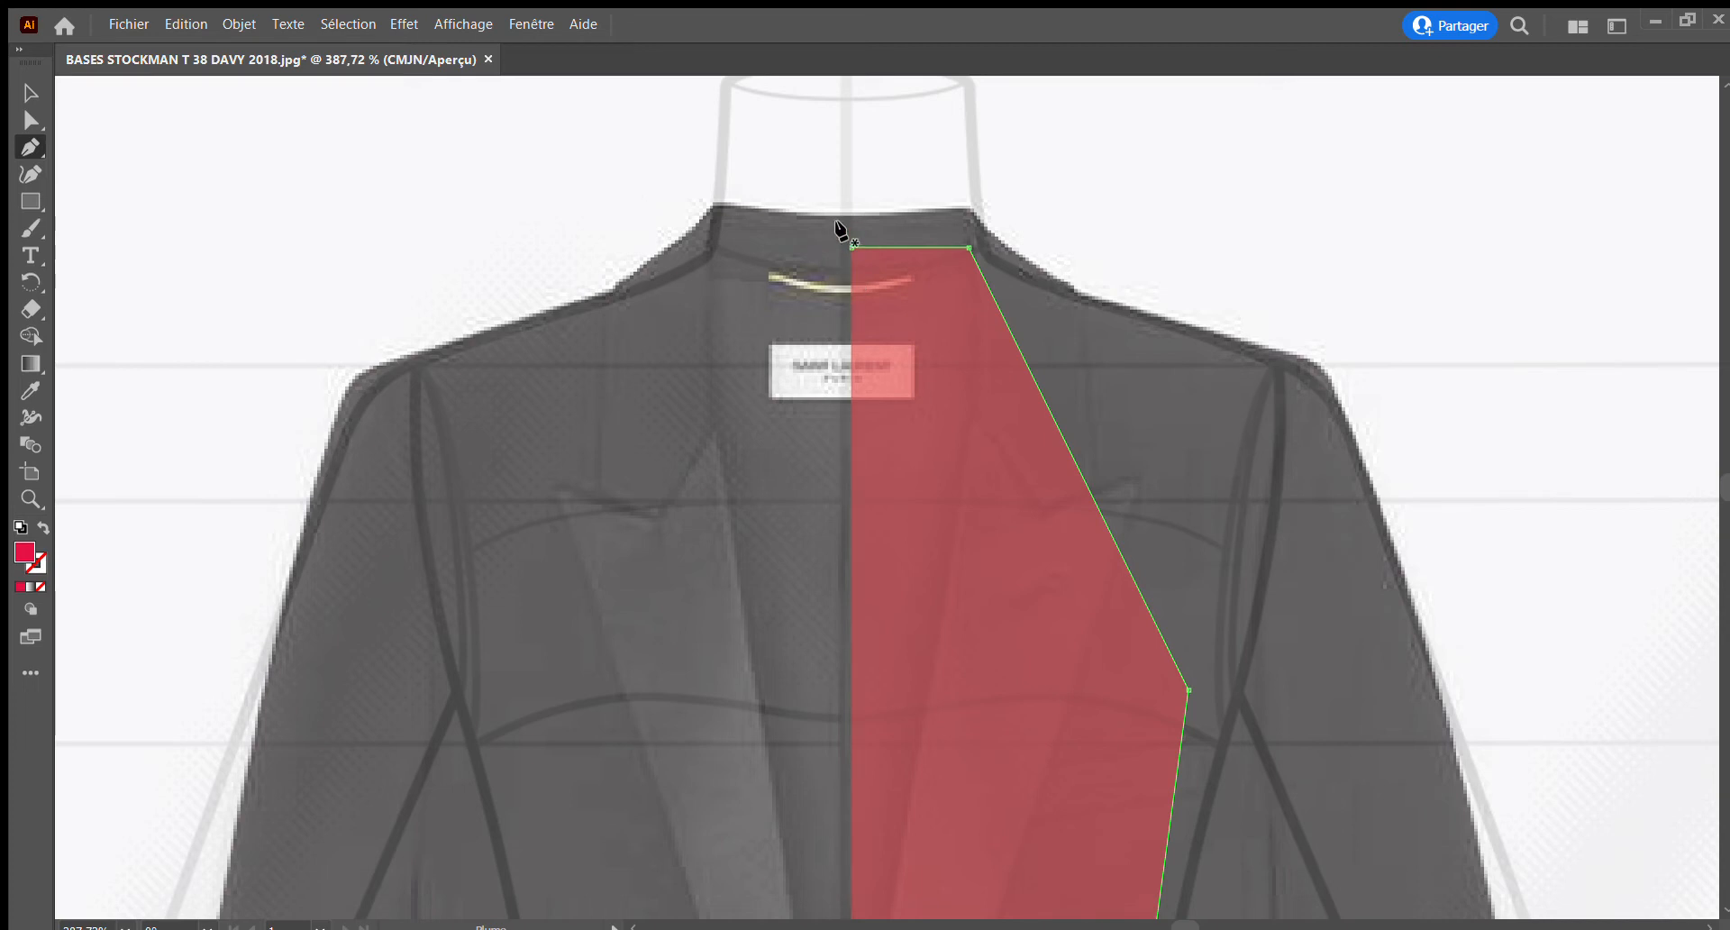
left_click(843, 216)
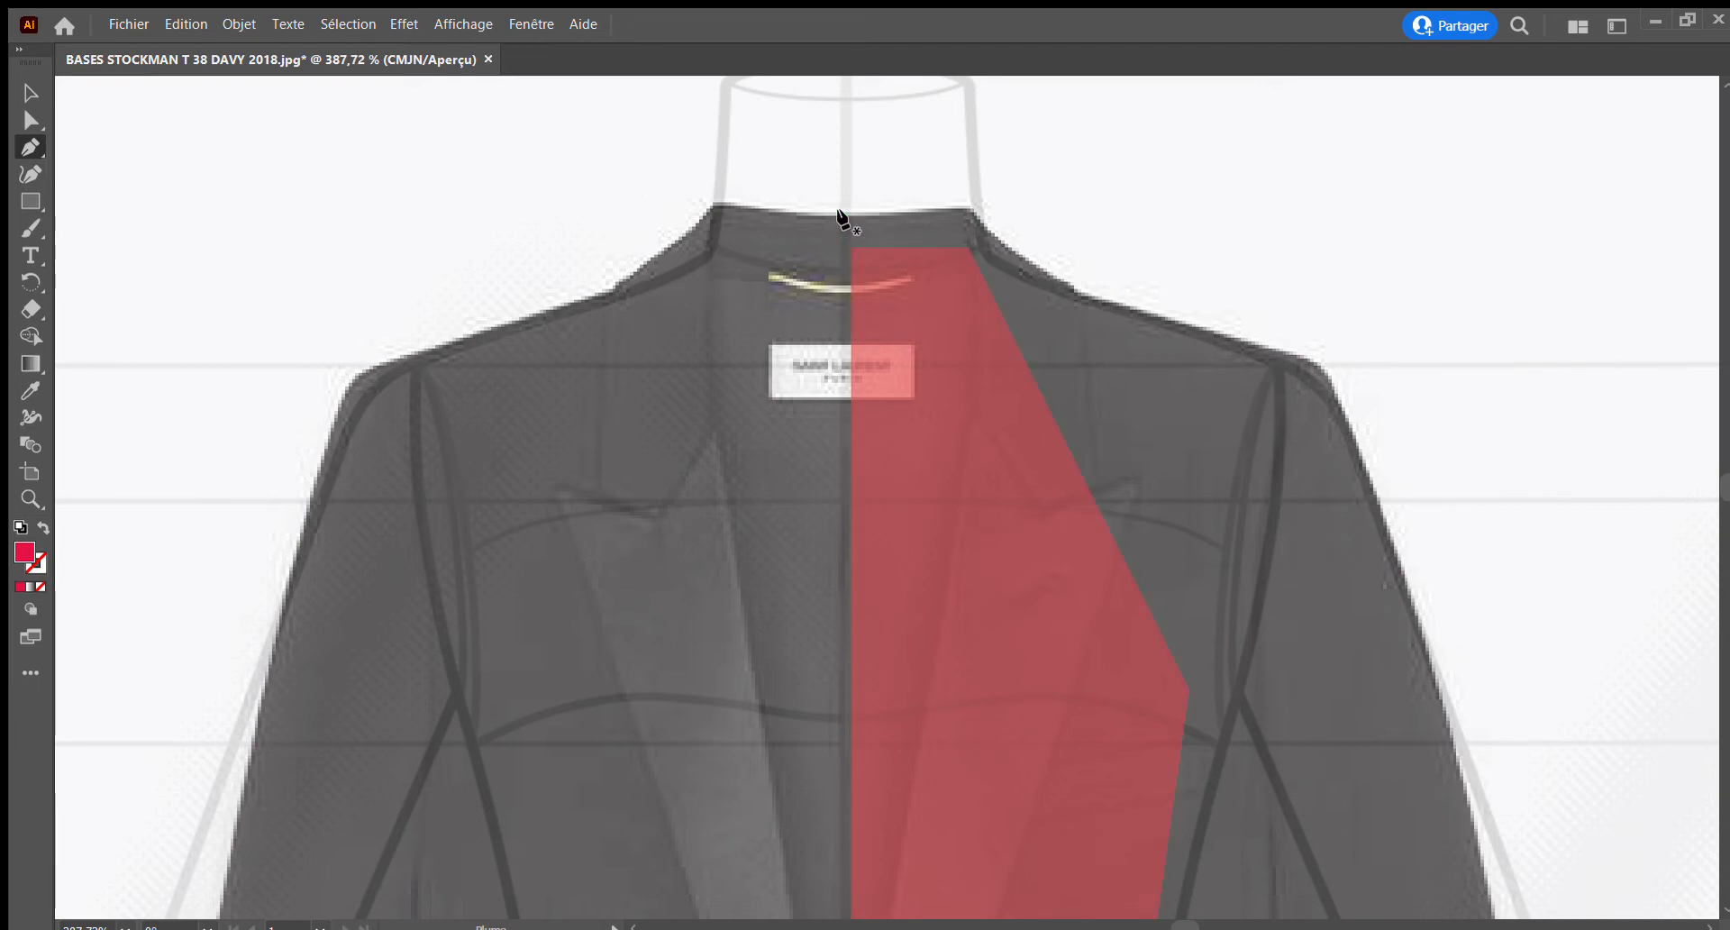
left_click(968, 209)
left_click(1007, 273)
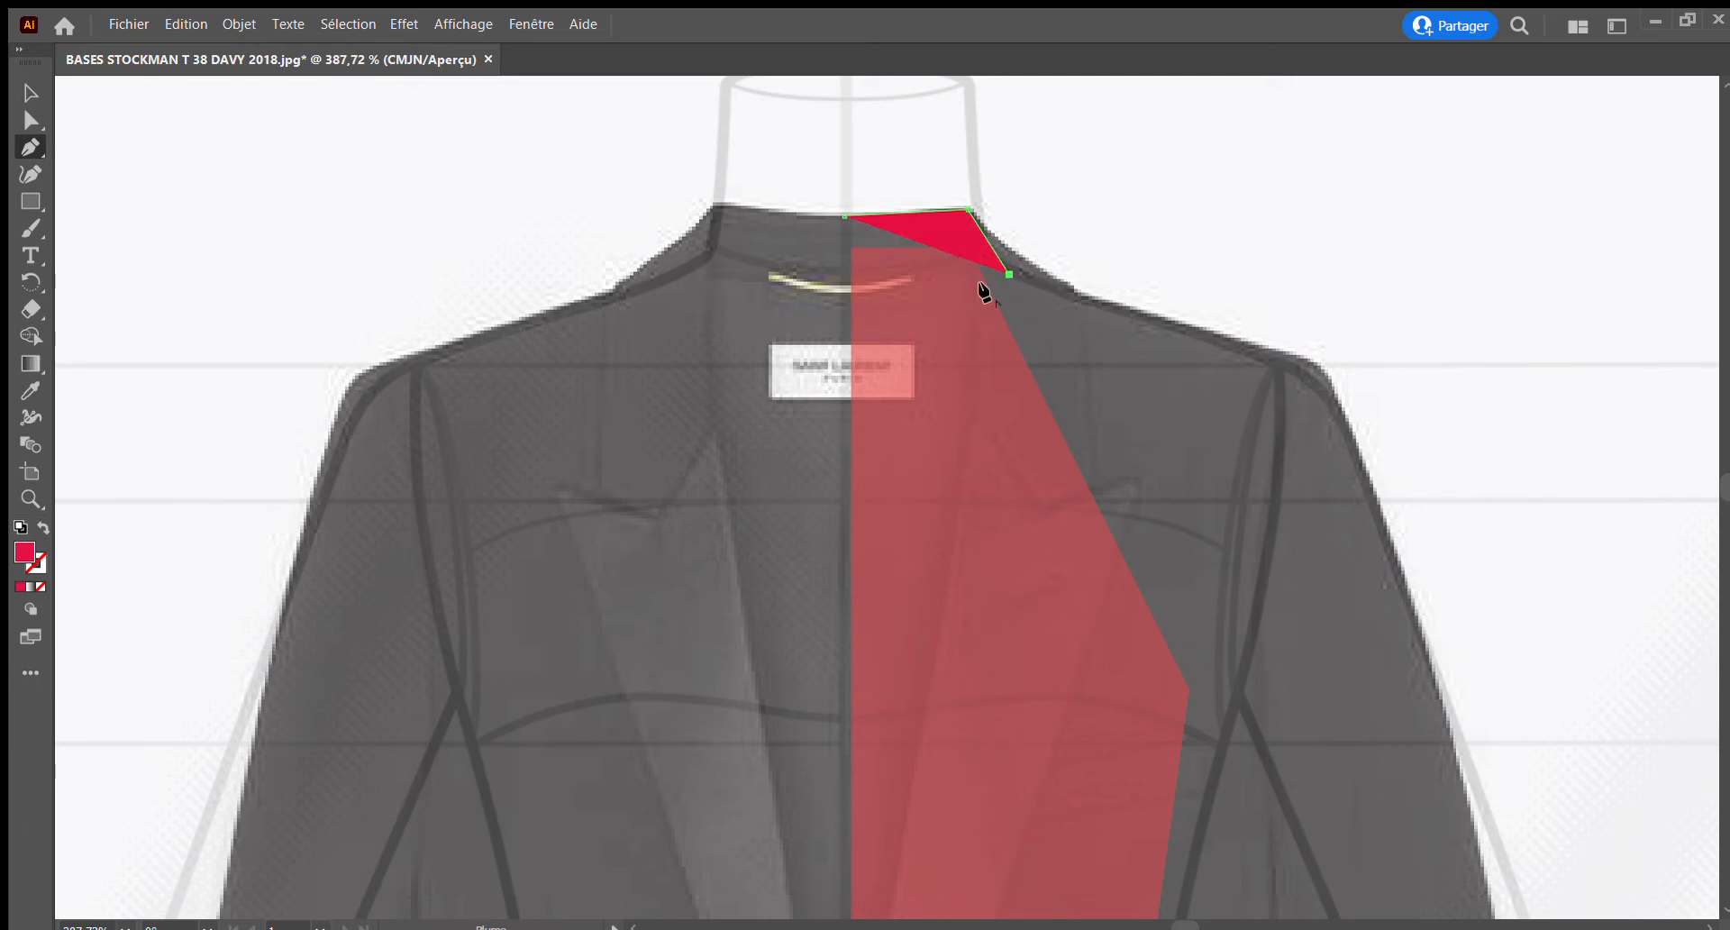
left_click(846, 288)
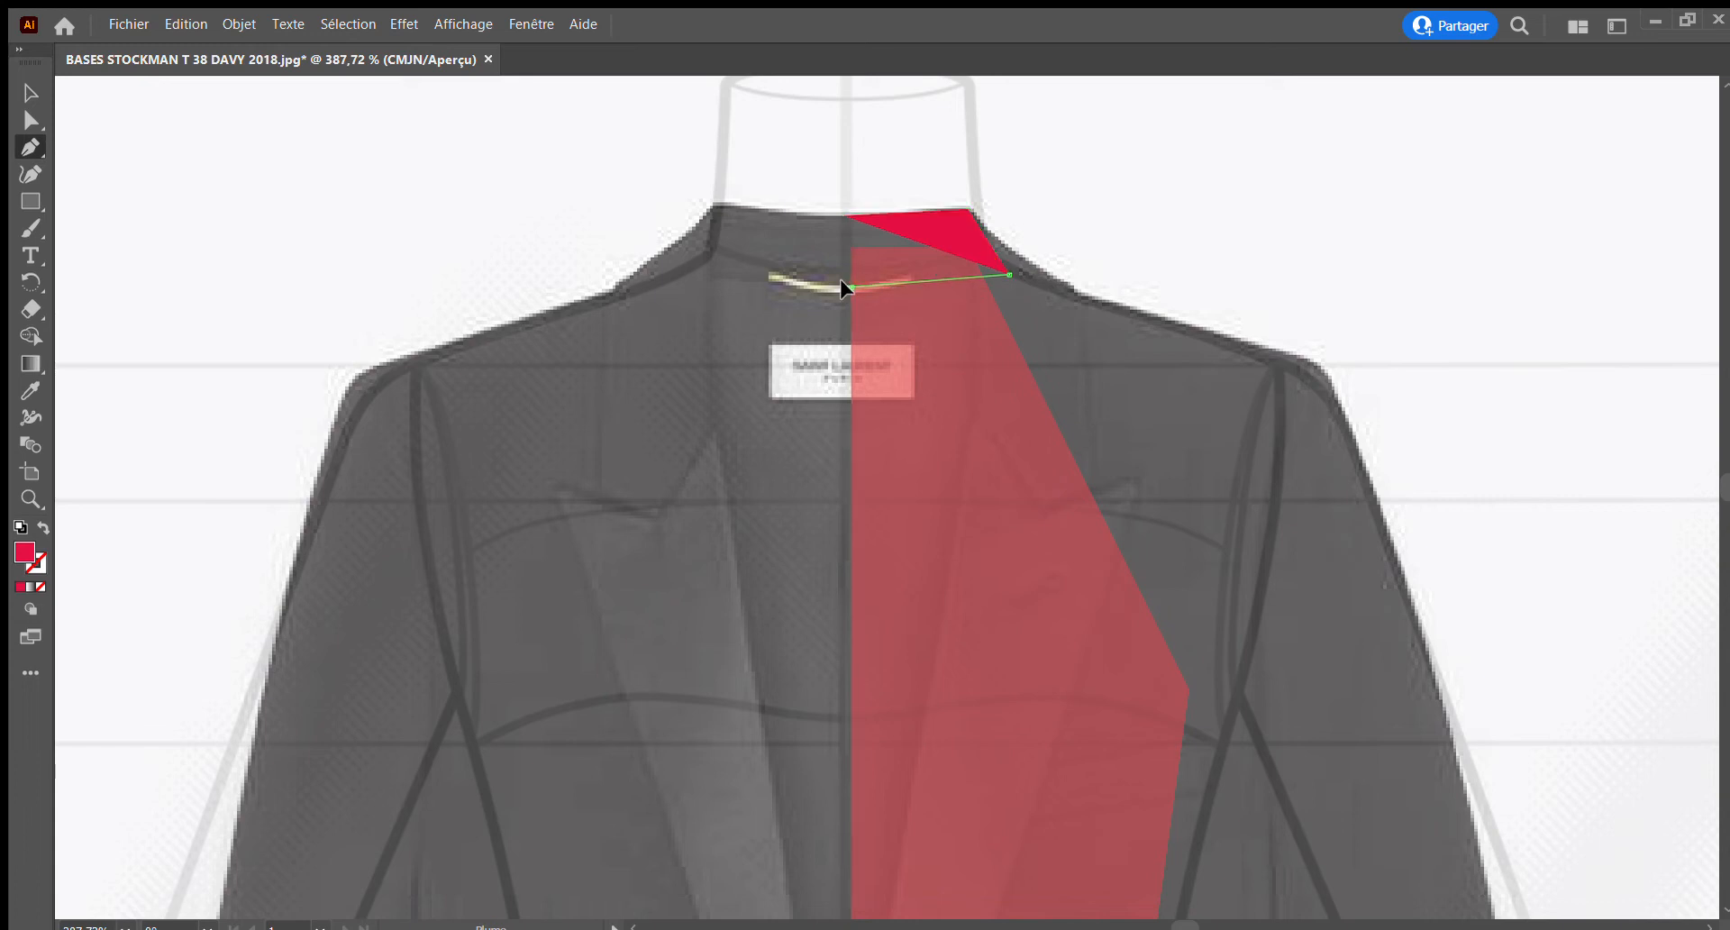
left_click_drag(838, 286, 757, 287)
left_click_drag(744, 284, 744, 284)
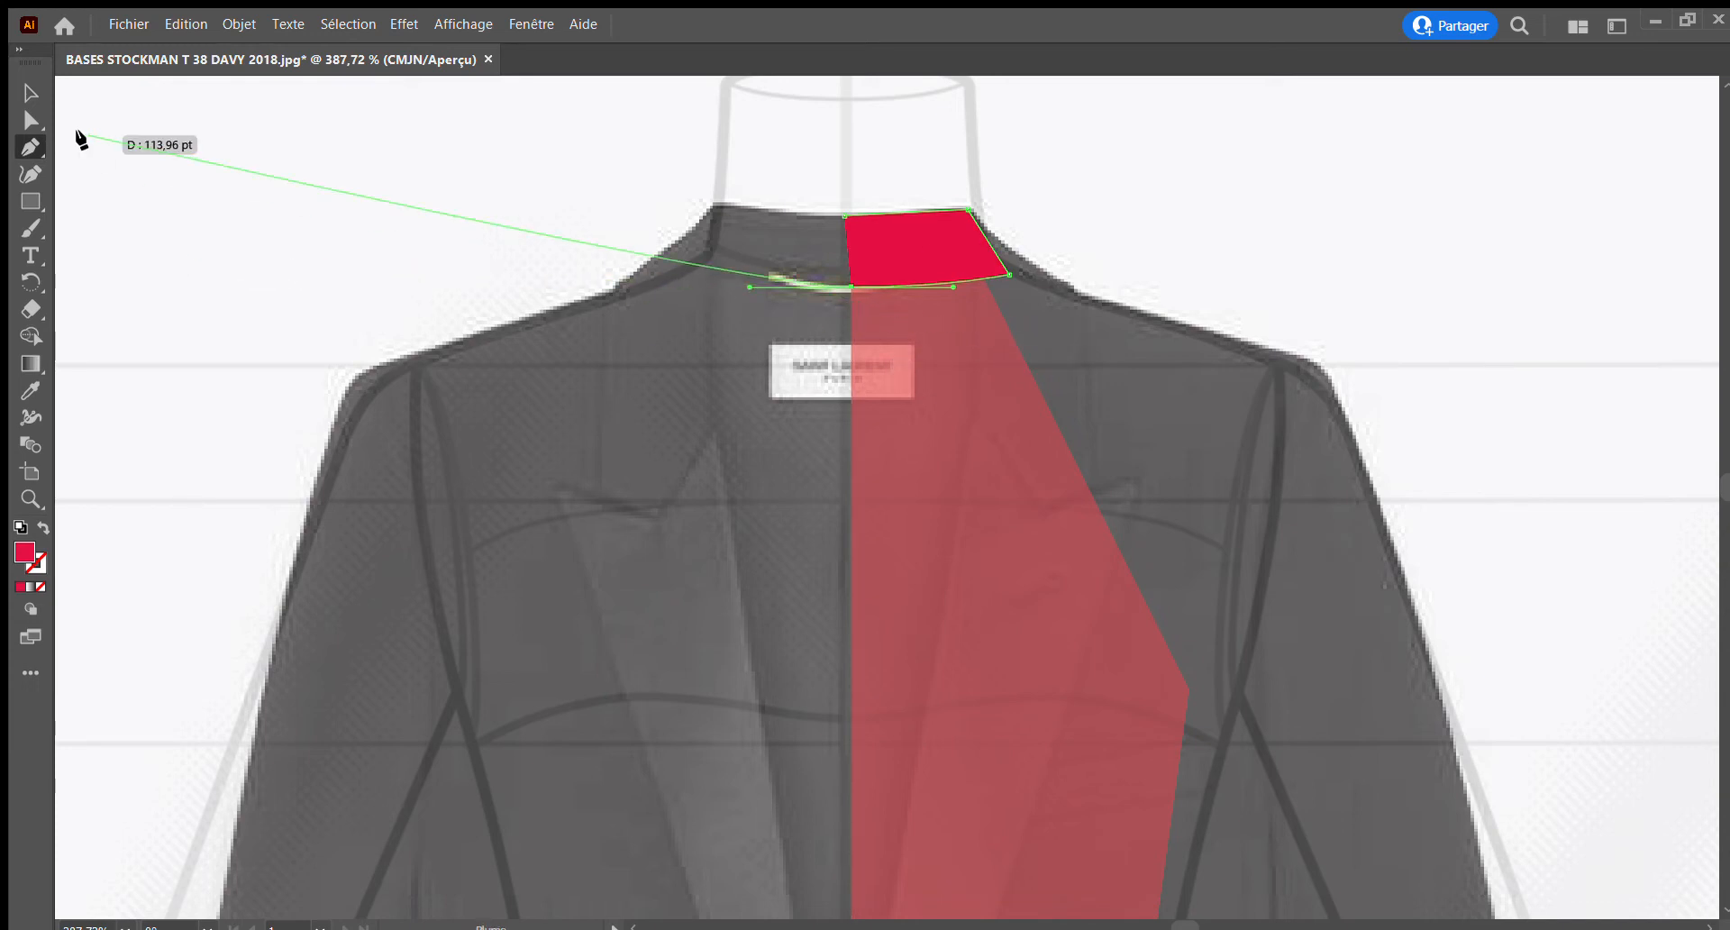
Shift the collar piece's lower centre anchor onto the jacket's centre line, and lower the piece's opacity to see the photo through it
left_click(27, 119)
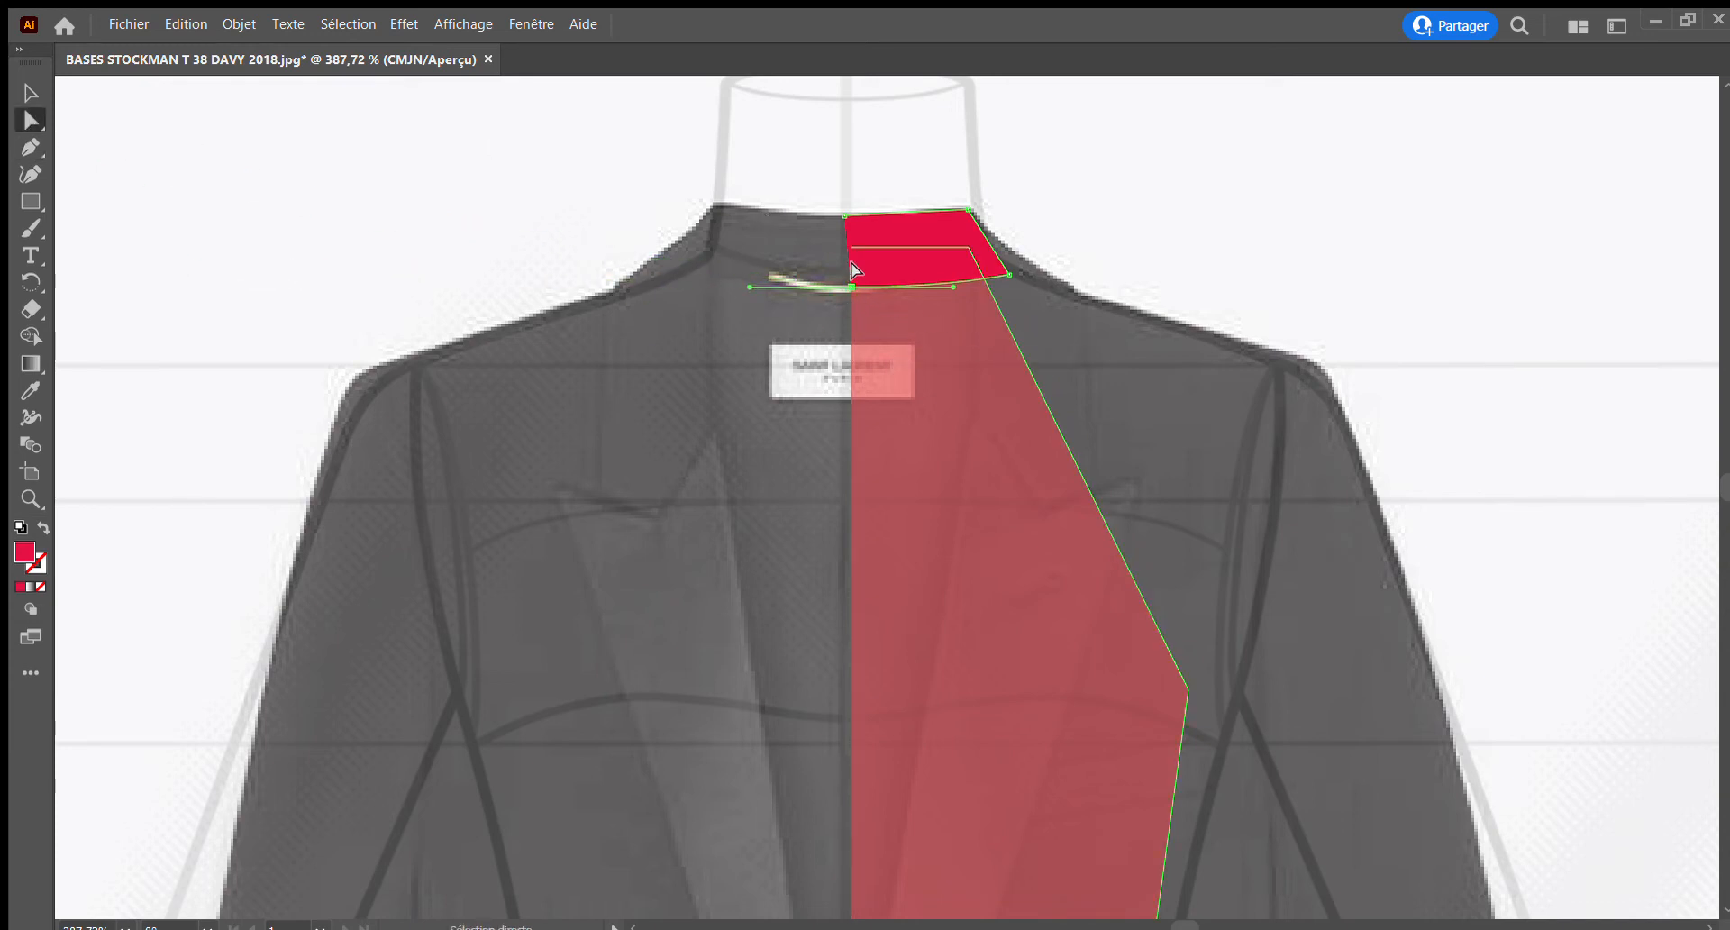
left_click(848, 288)
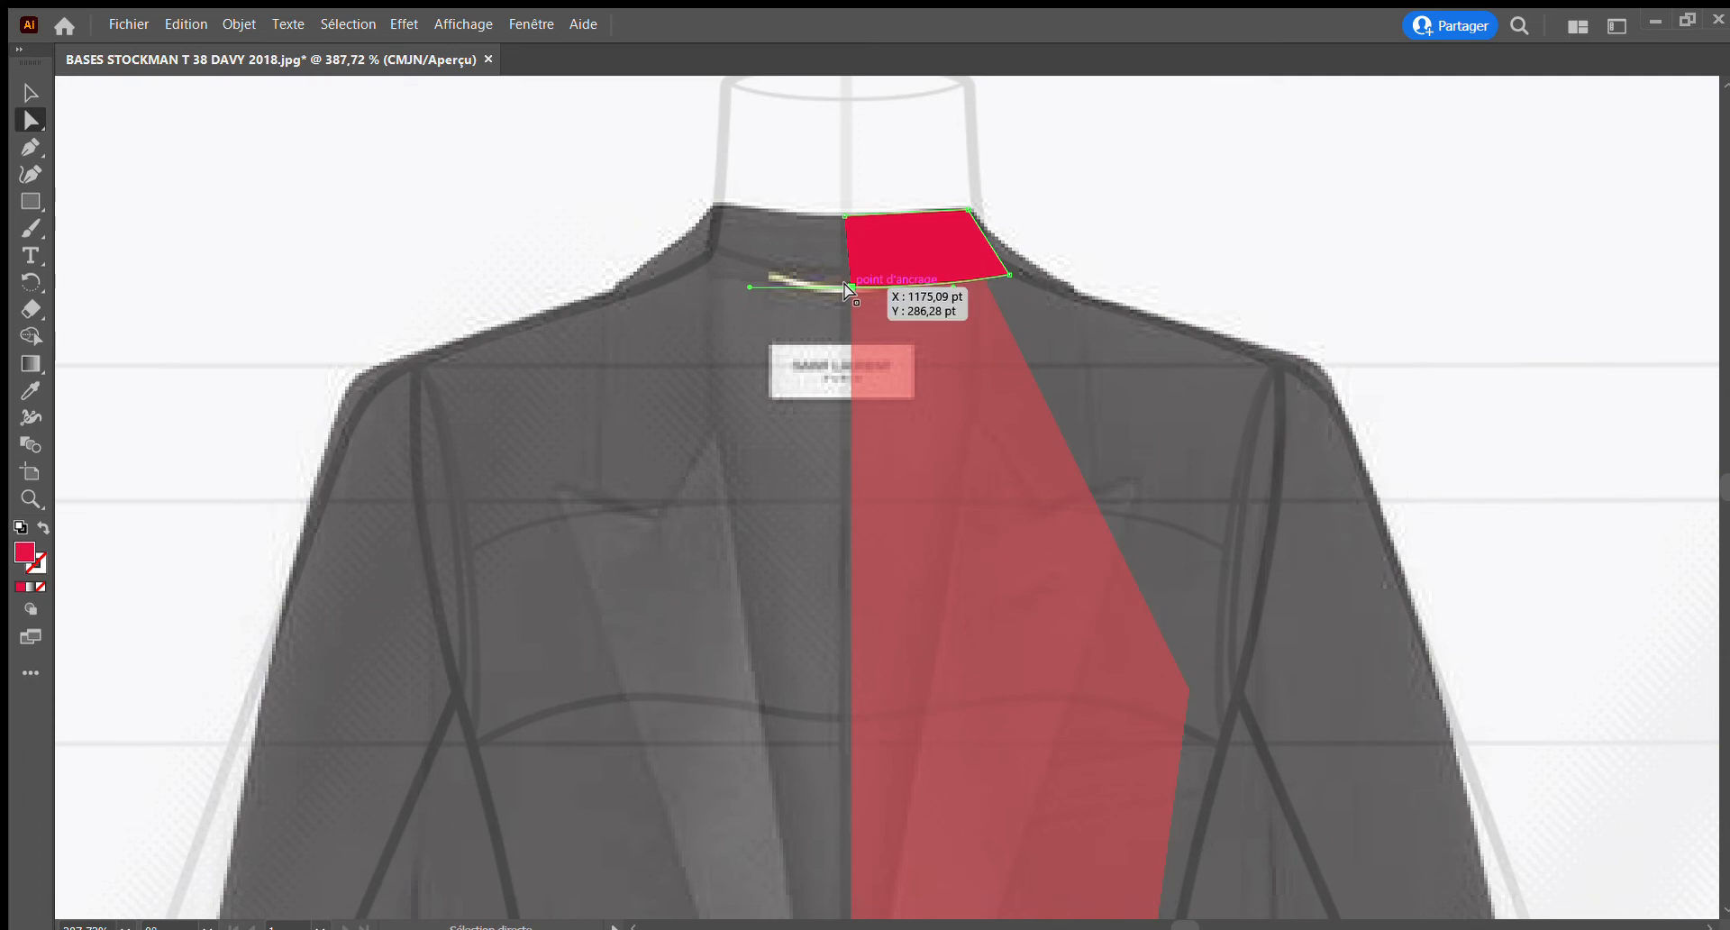
left_click_drag(842, 283, 836, 283)
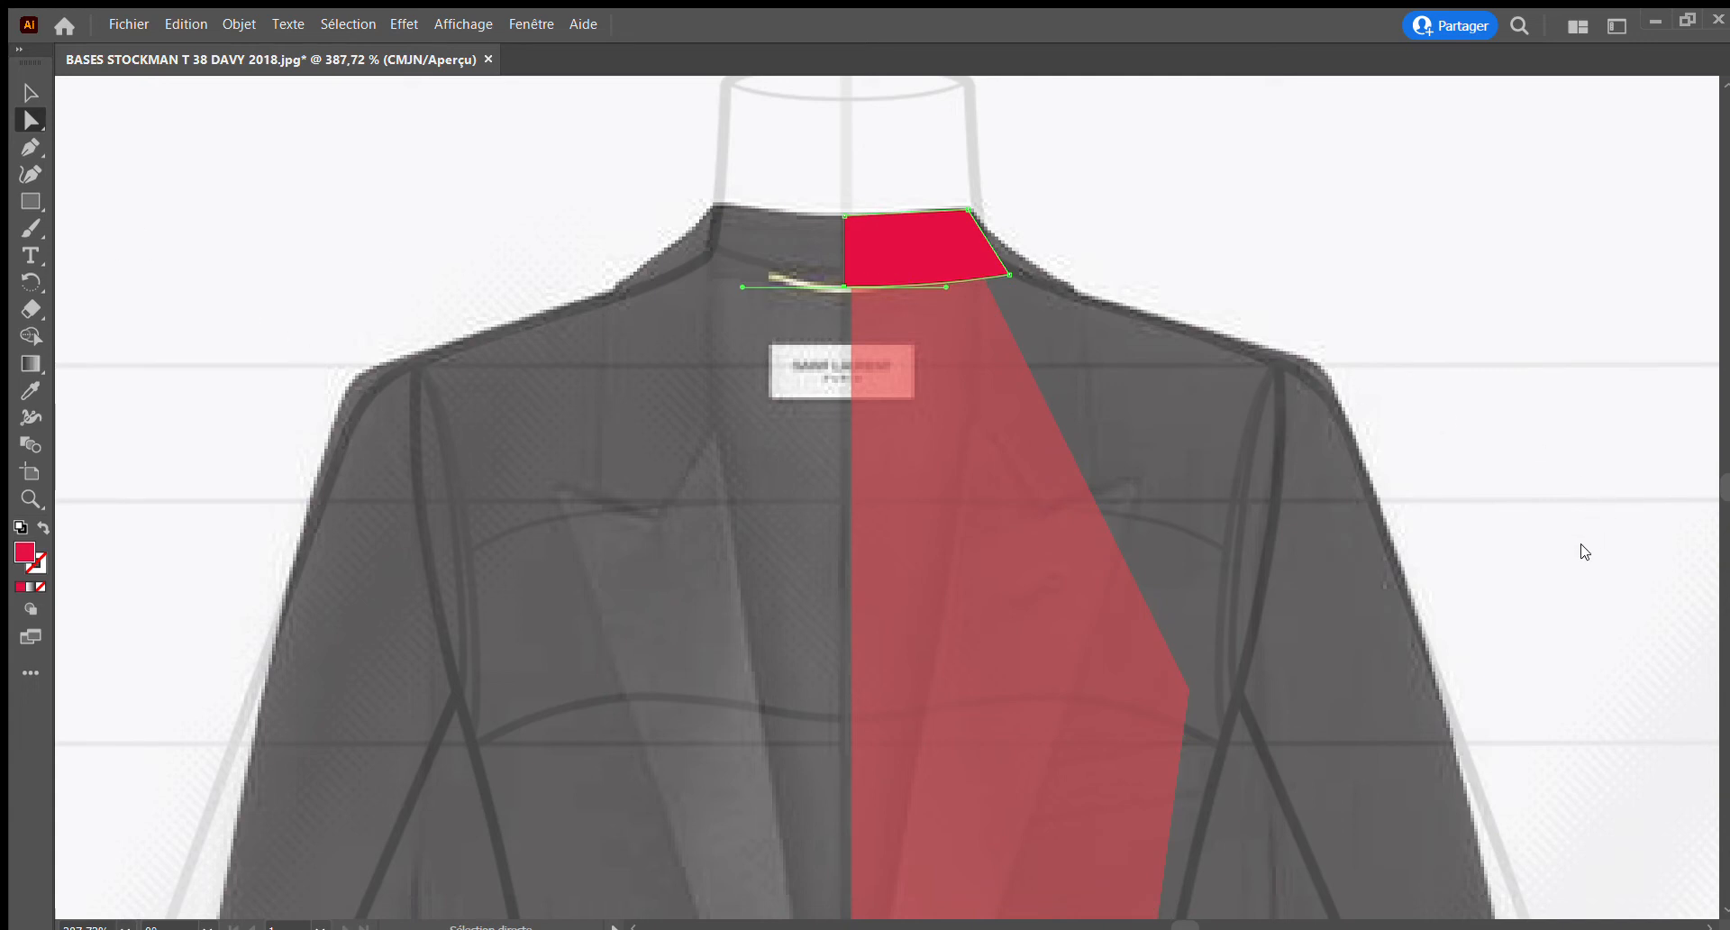
left_click(1557, 565)
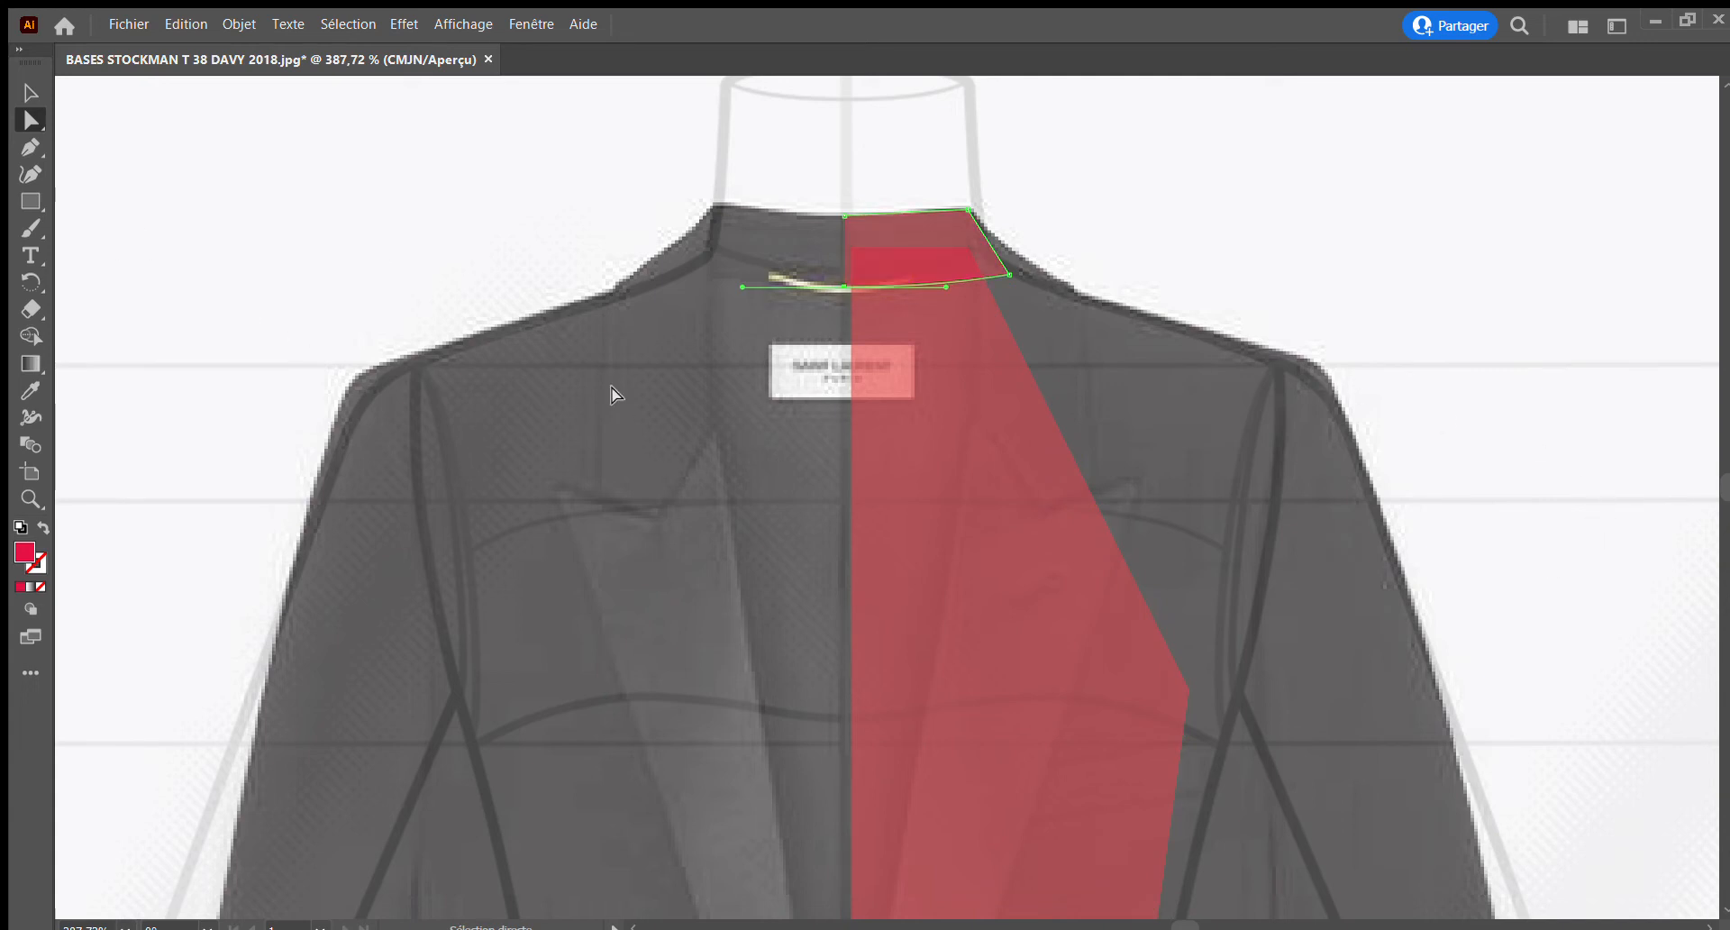
left_click(22, 95)
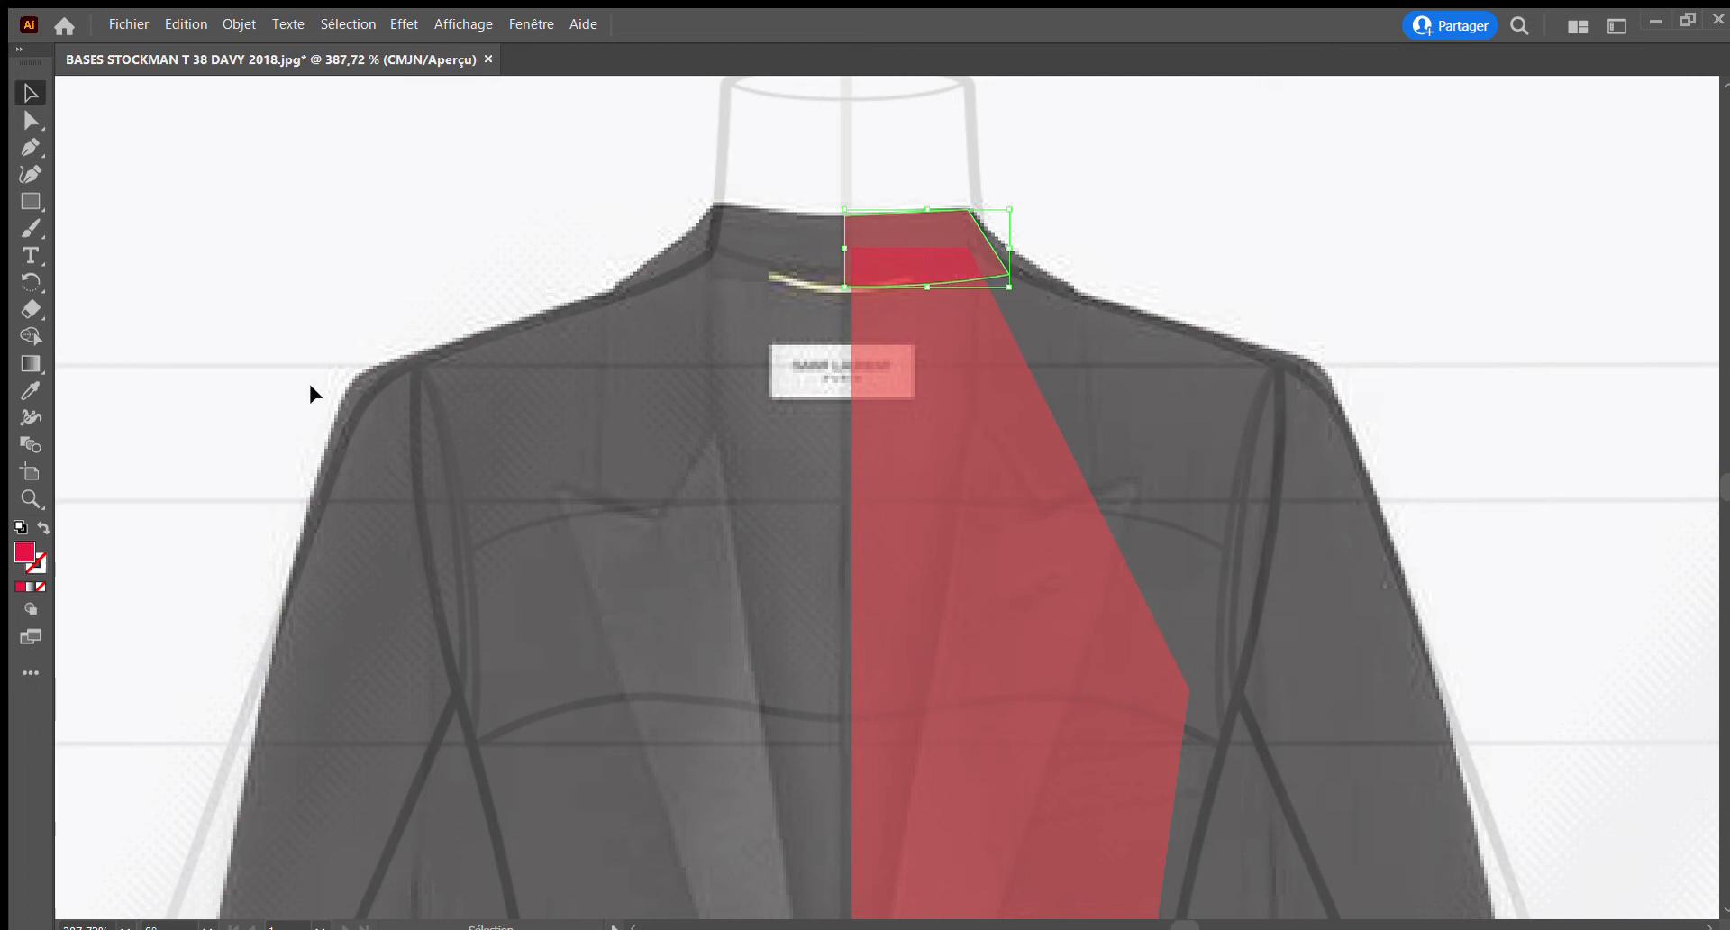
Trace the right sleeve's curved outer edge with the Pen tool from the shoulder point to the cuff, and continue across the hem
left_click(29, 147)
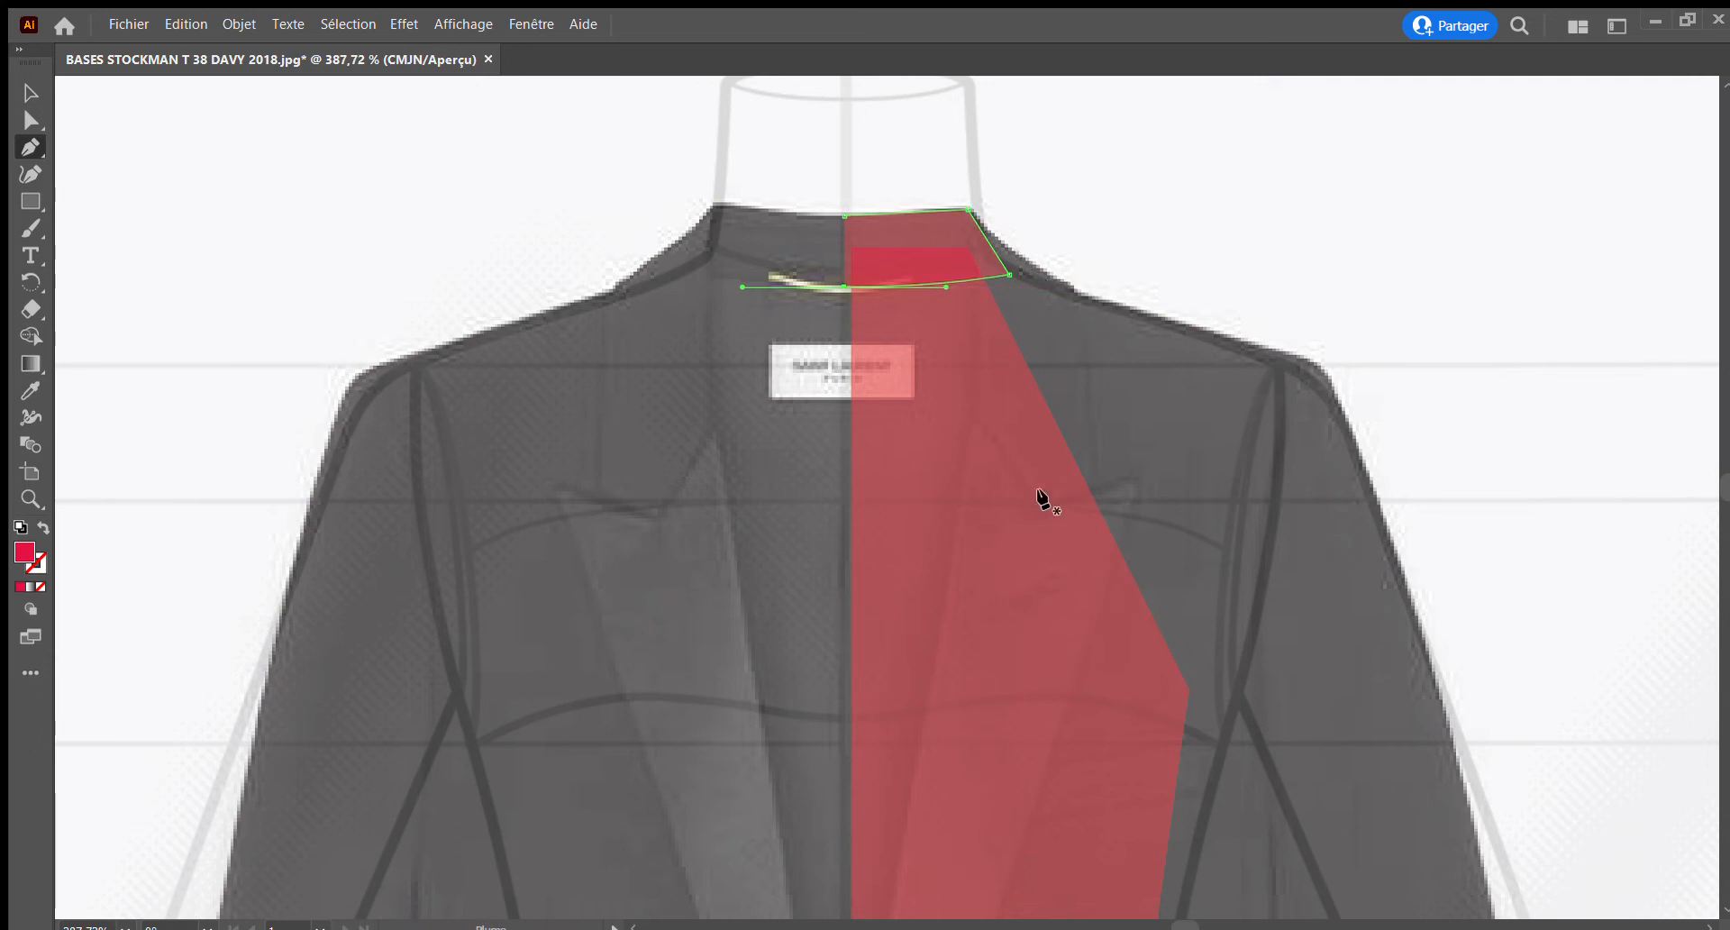
left_click(941, 542, "ctrl+alt")
left_click(941, 542, "ctrl+alt")
left_click(941, 542, "ctrl+alt")
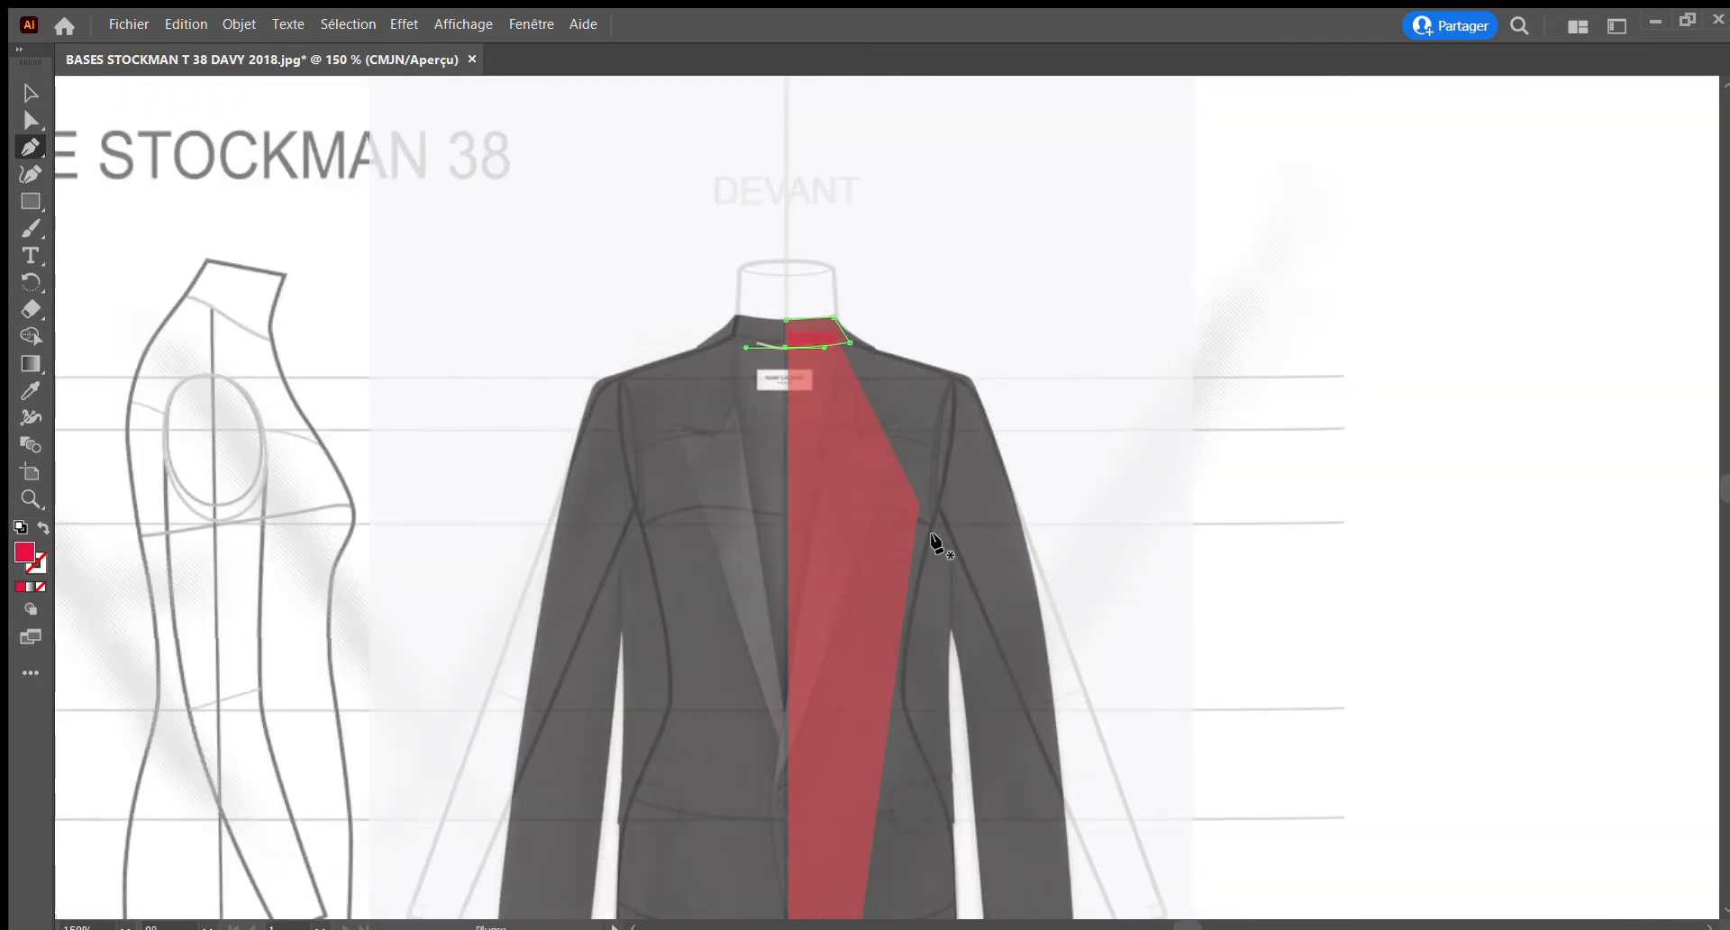
left_click_drag(940, 543, 767, 514)
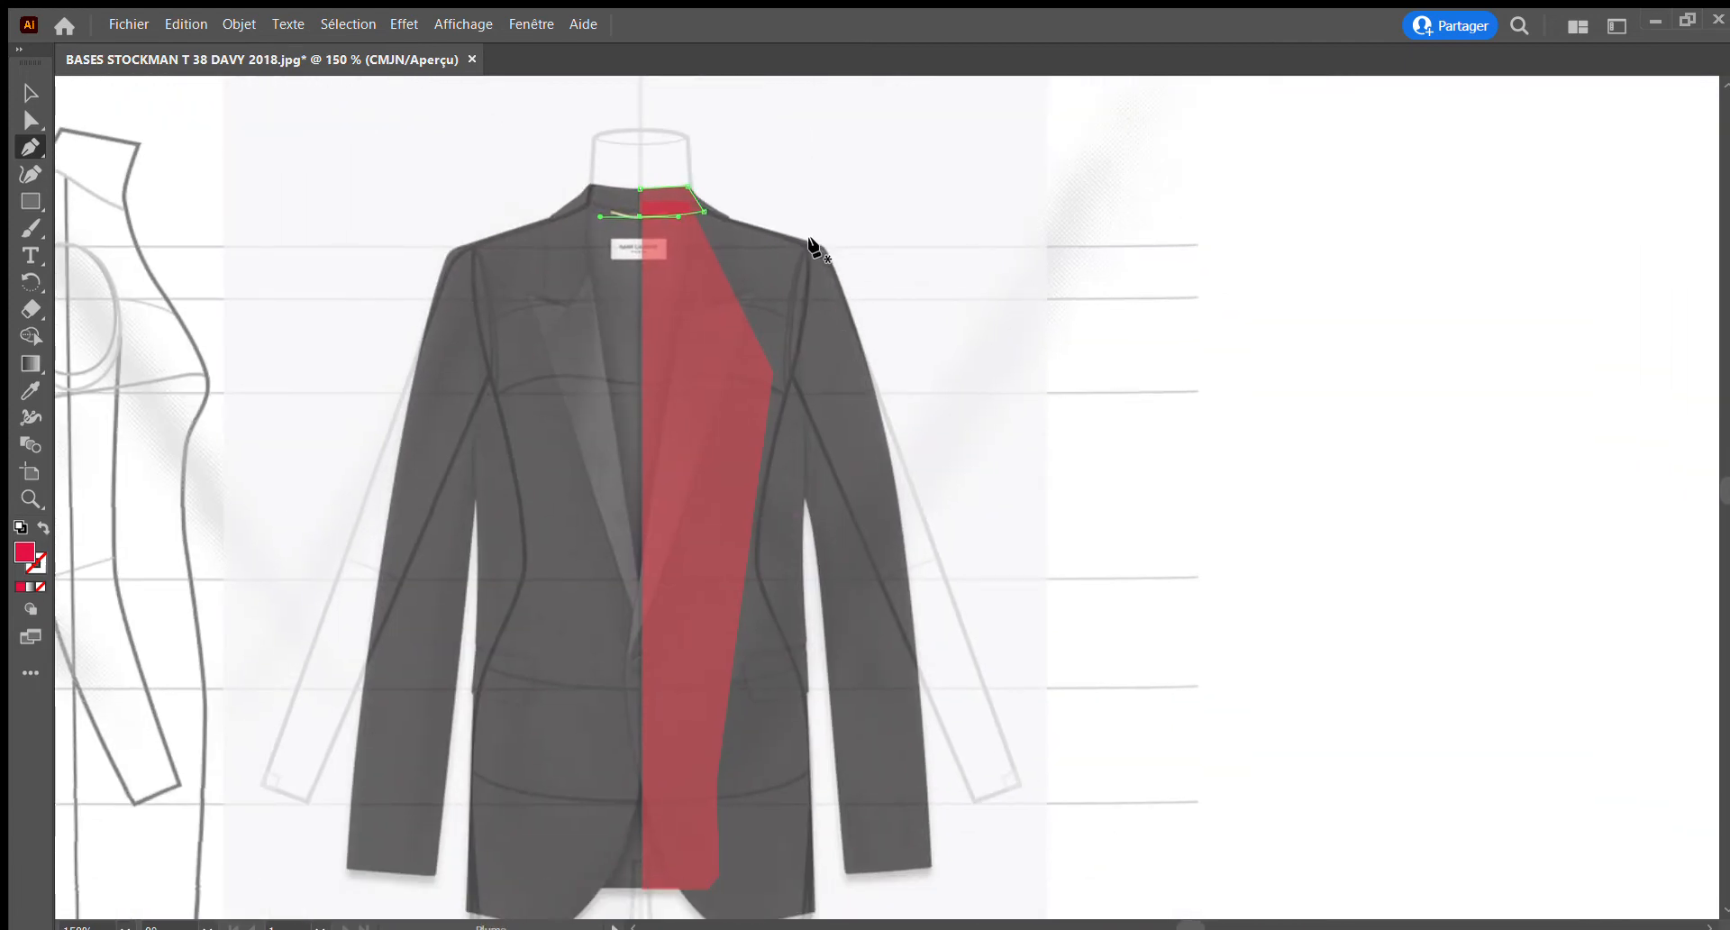
left_click_drag(815, 245, 820, 250)
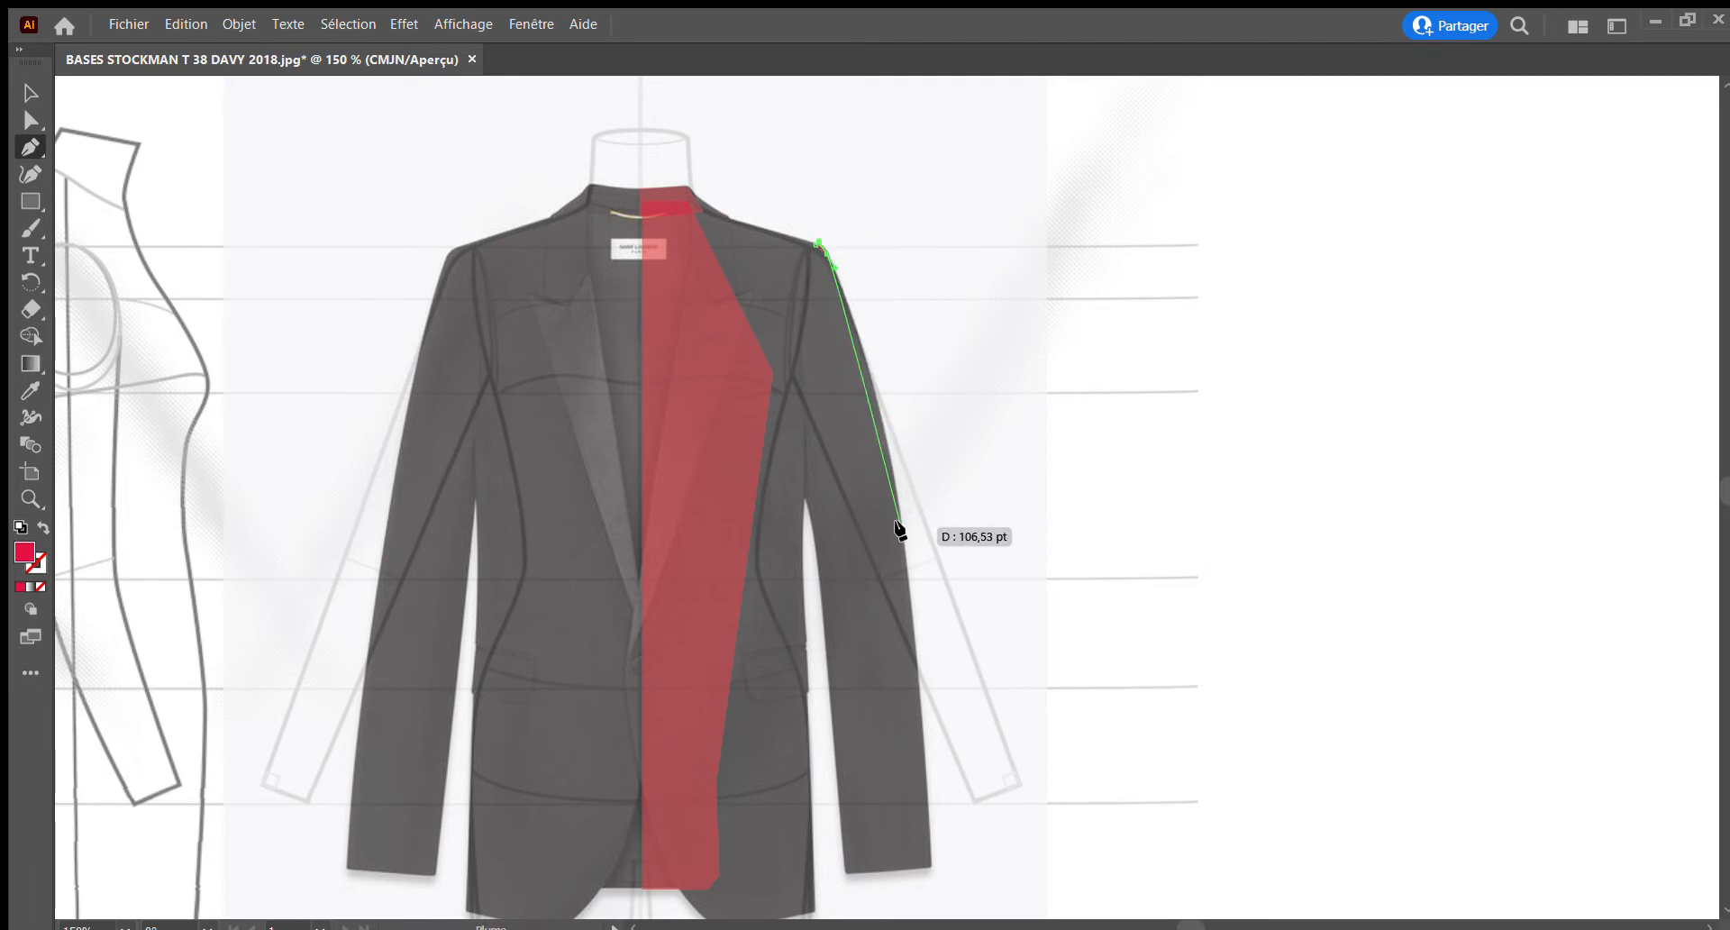
left_click_drag(899, 530, 923, 696)
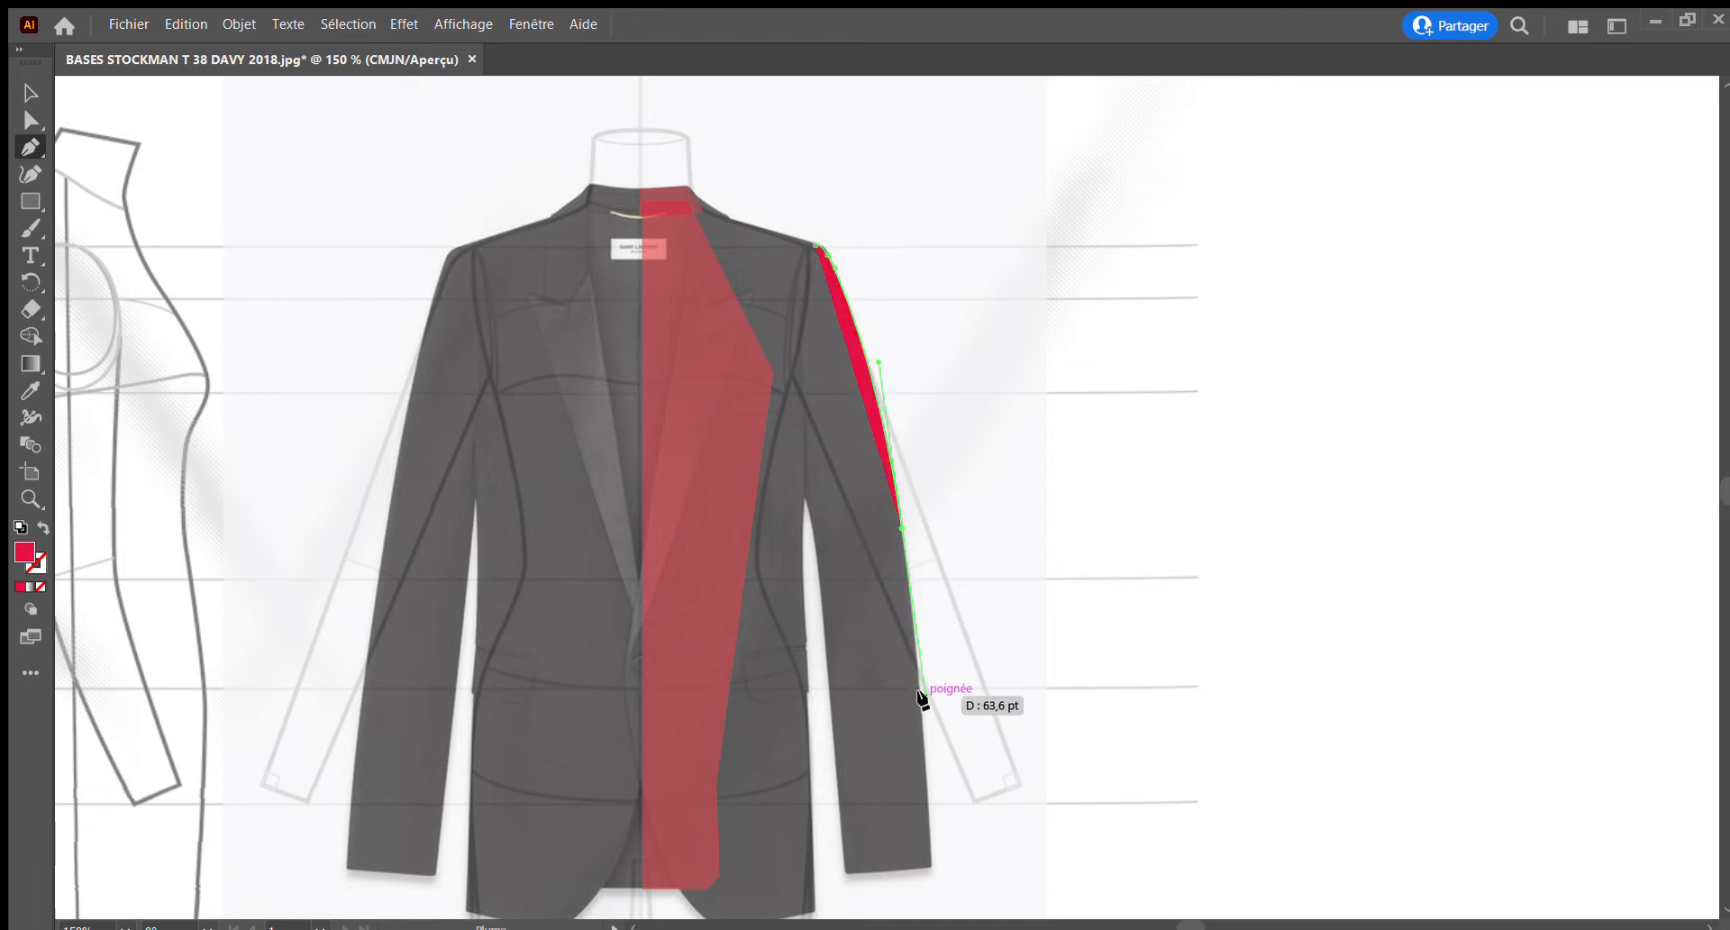
left_click(931, 867)
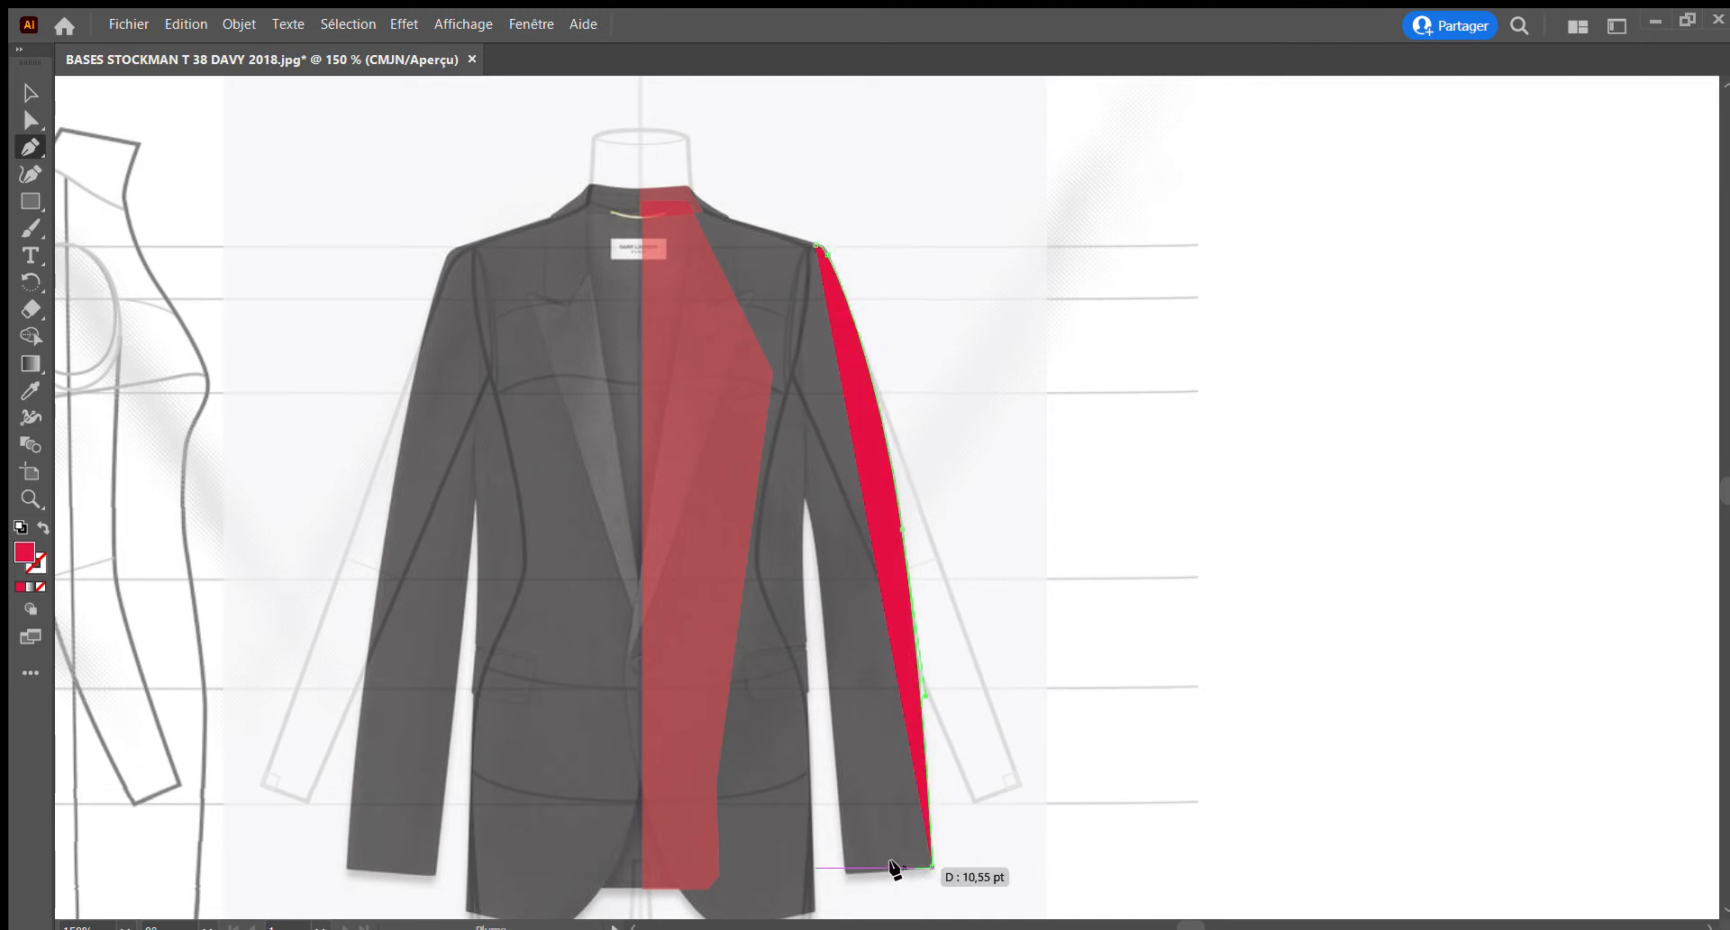
left_click(846, 871)
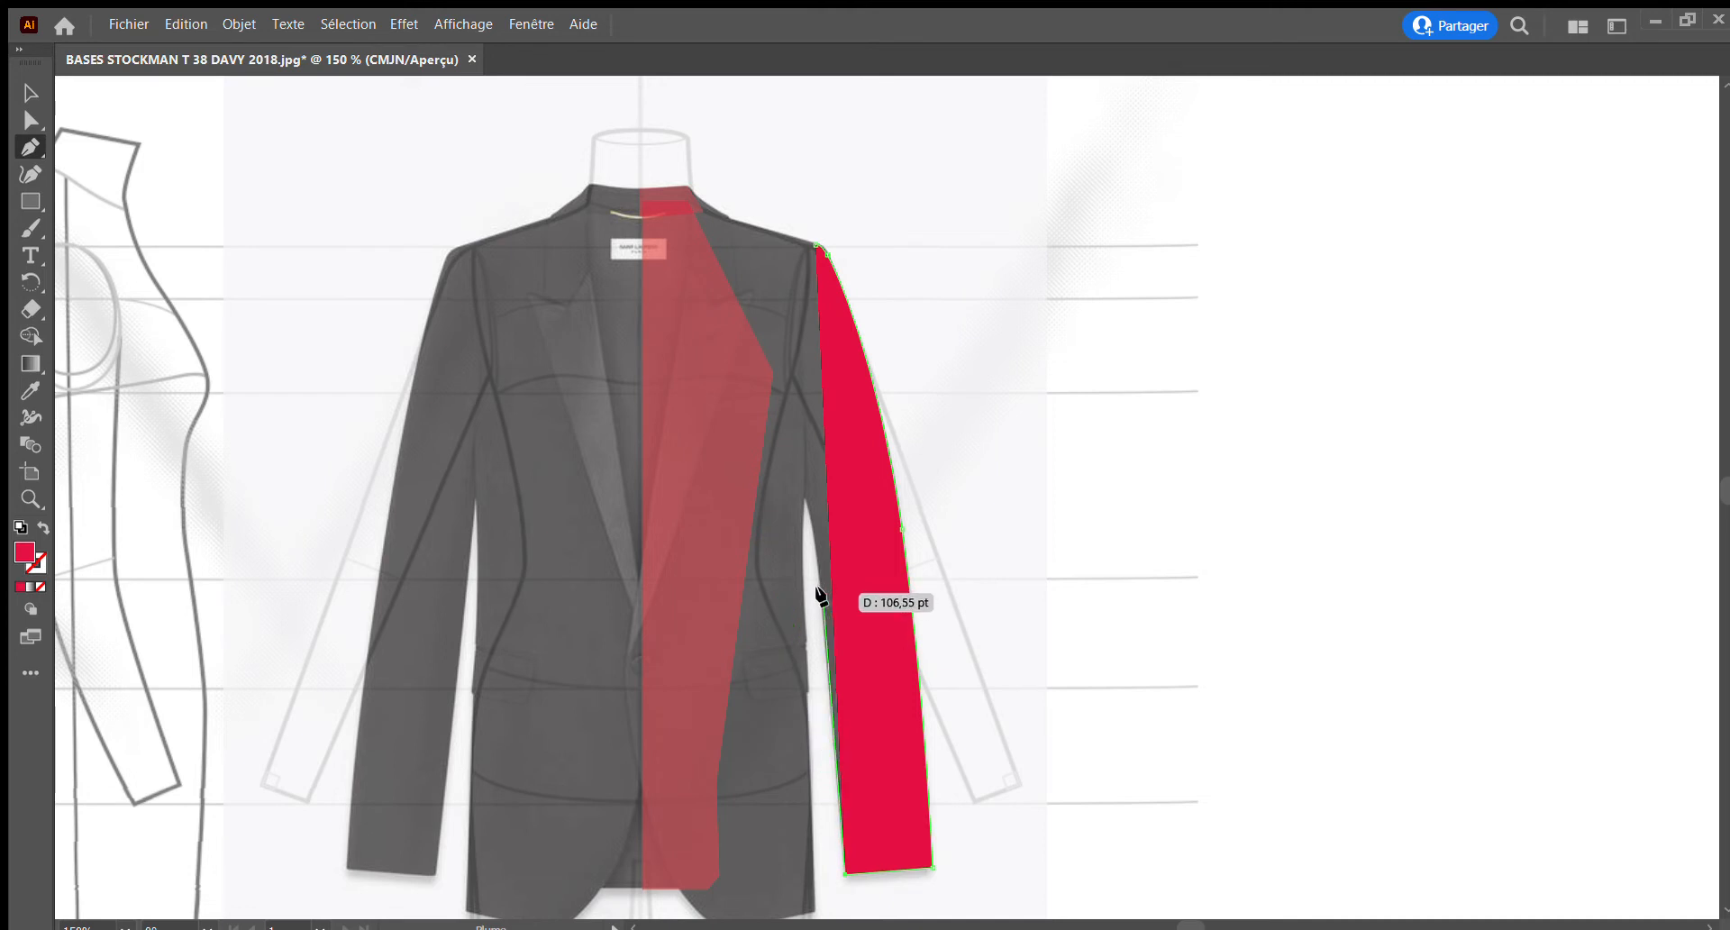
Trace the right sleeve's inner edge and curved armhole up to the shoulder point, close the shape, and lower its opacity
left_click_drag(820, 594, 811, 520)
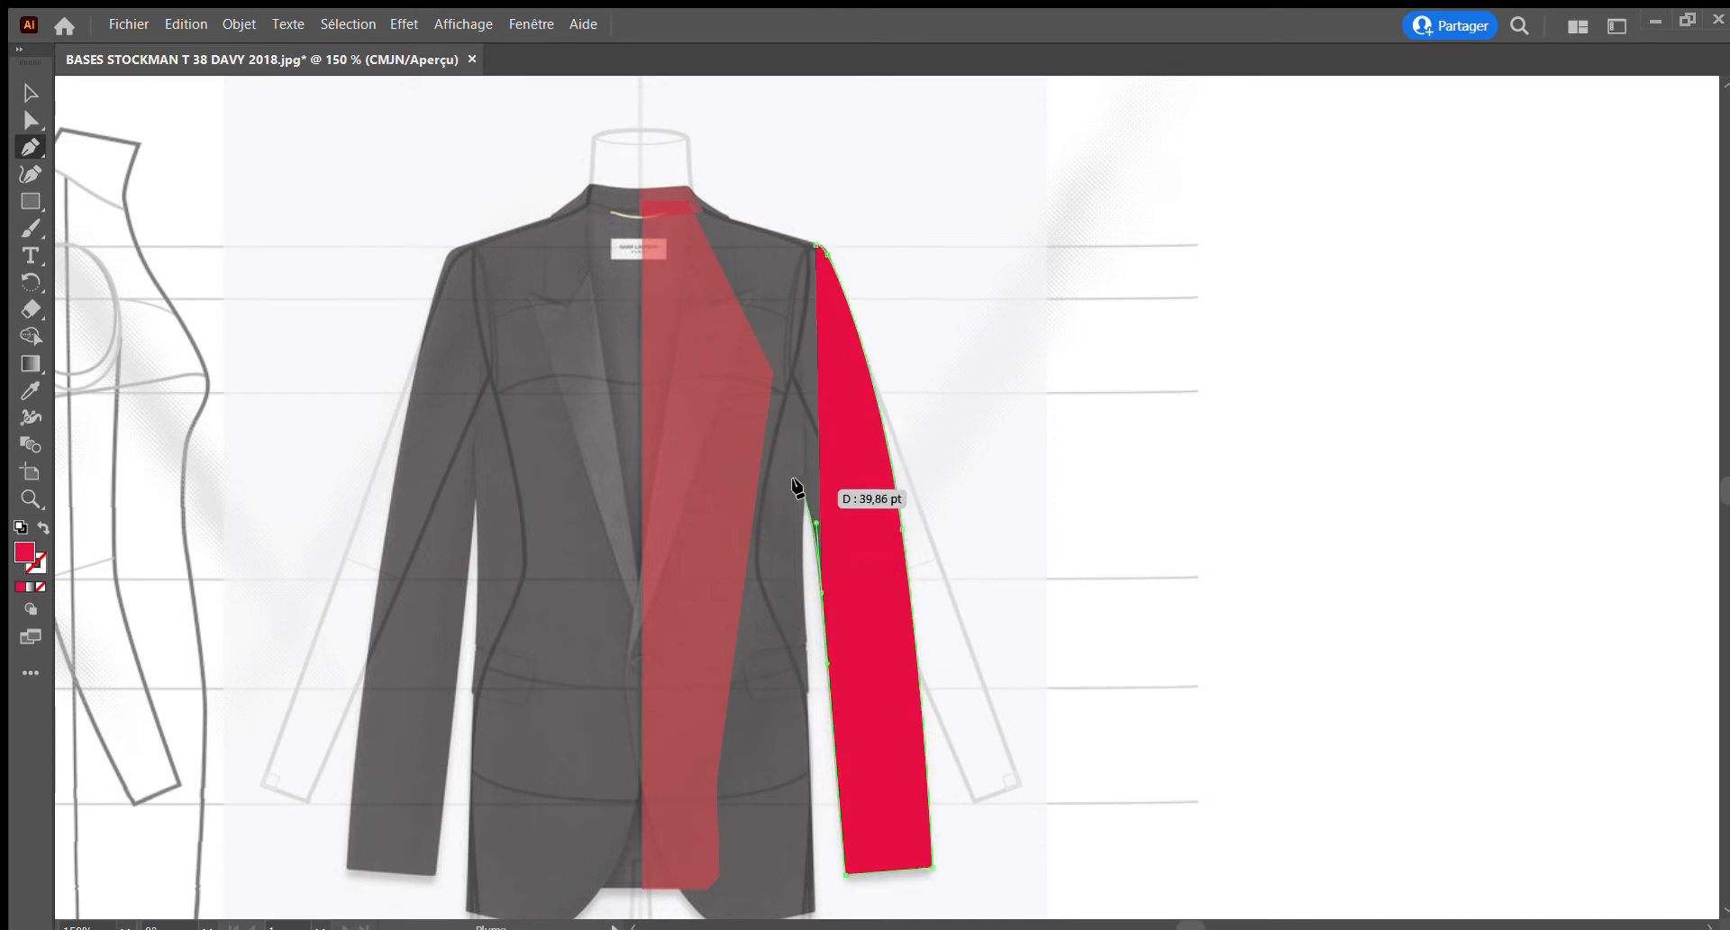
left_click(793, 475)
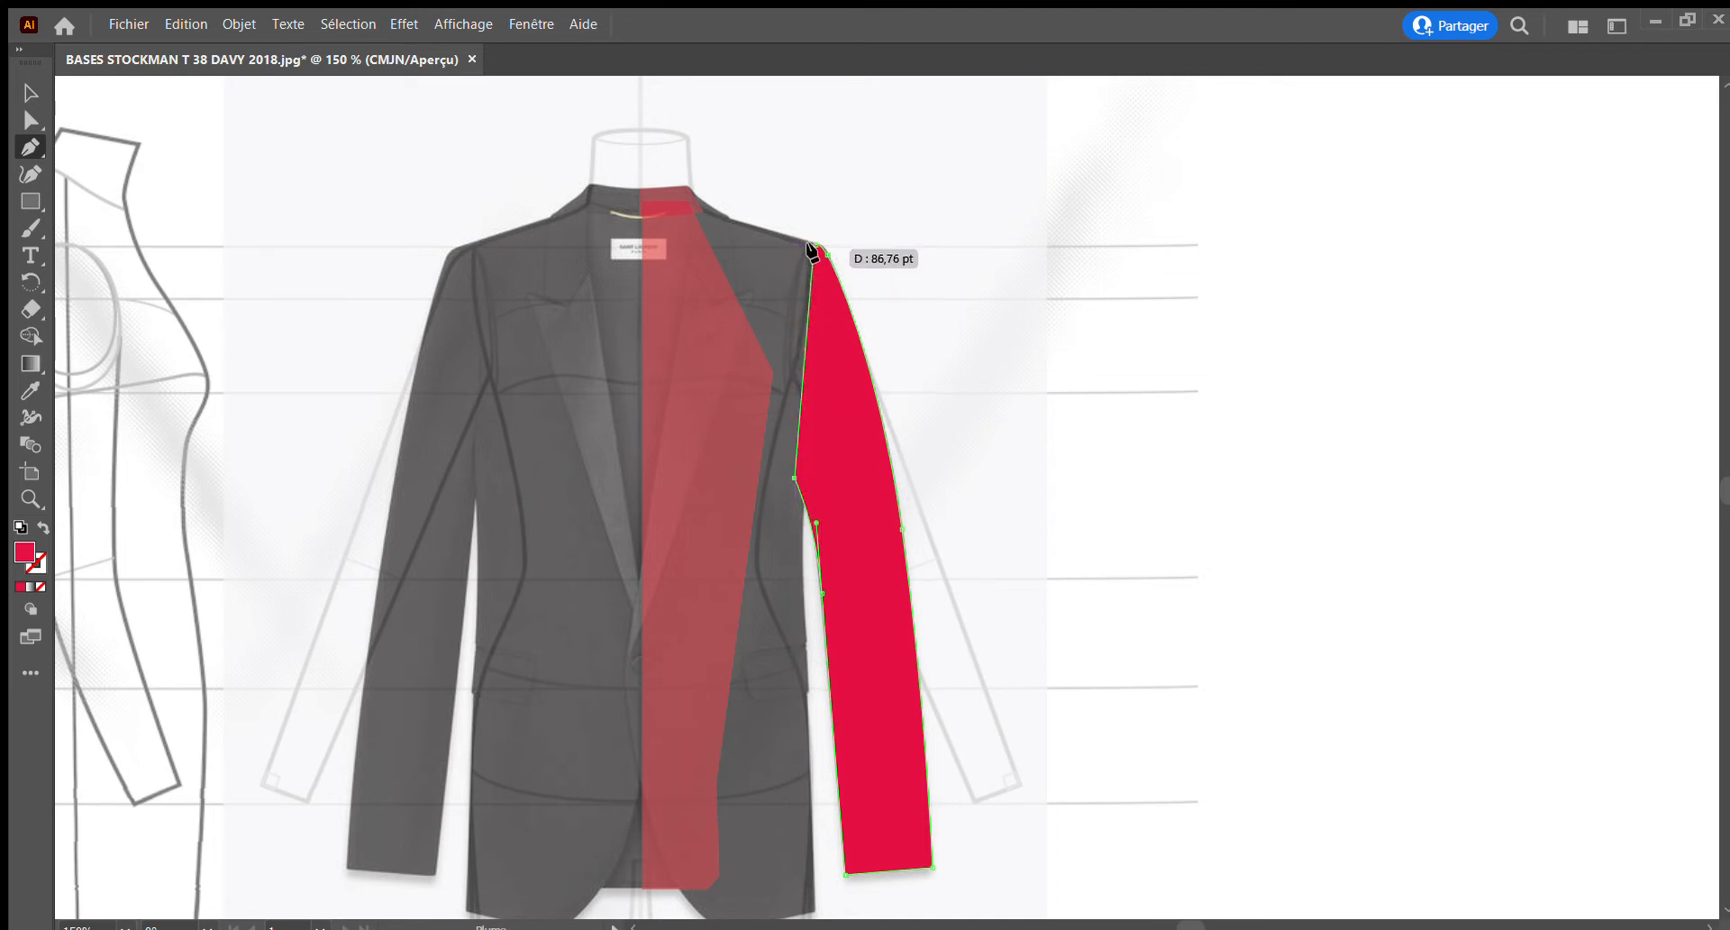
mouse_move(814, 250)
left_mouse_down()
mouse_move(784, 270)
mouse_move(792, 255)
left_mouse_up()
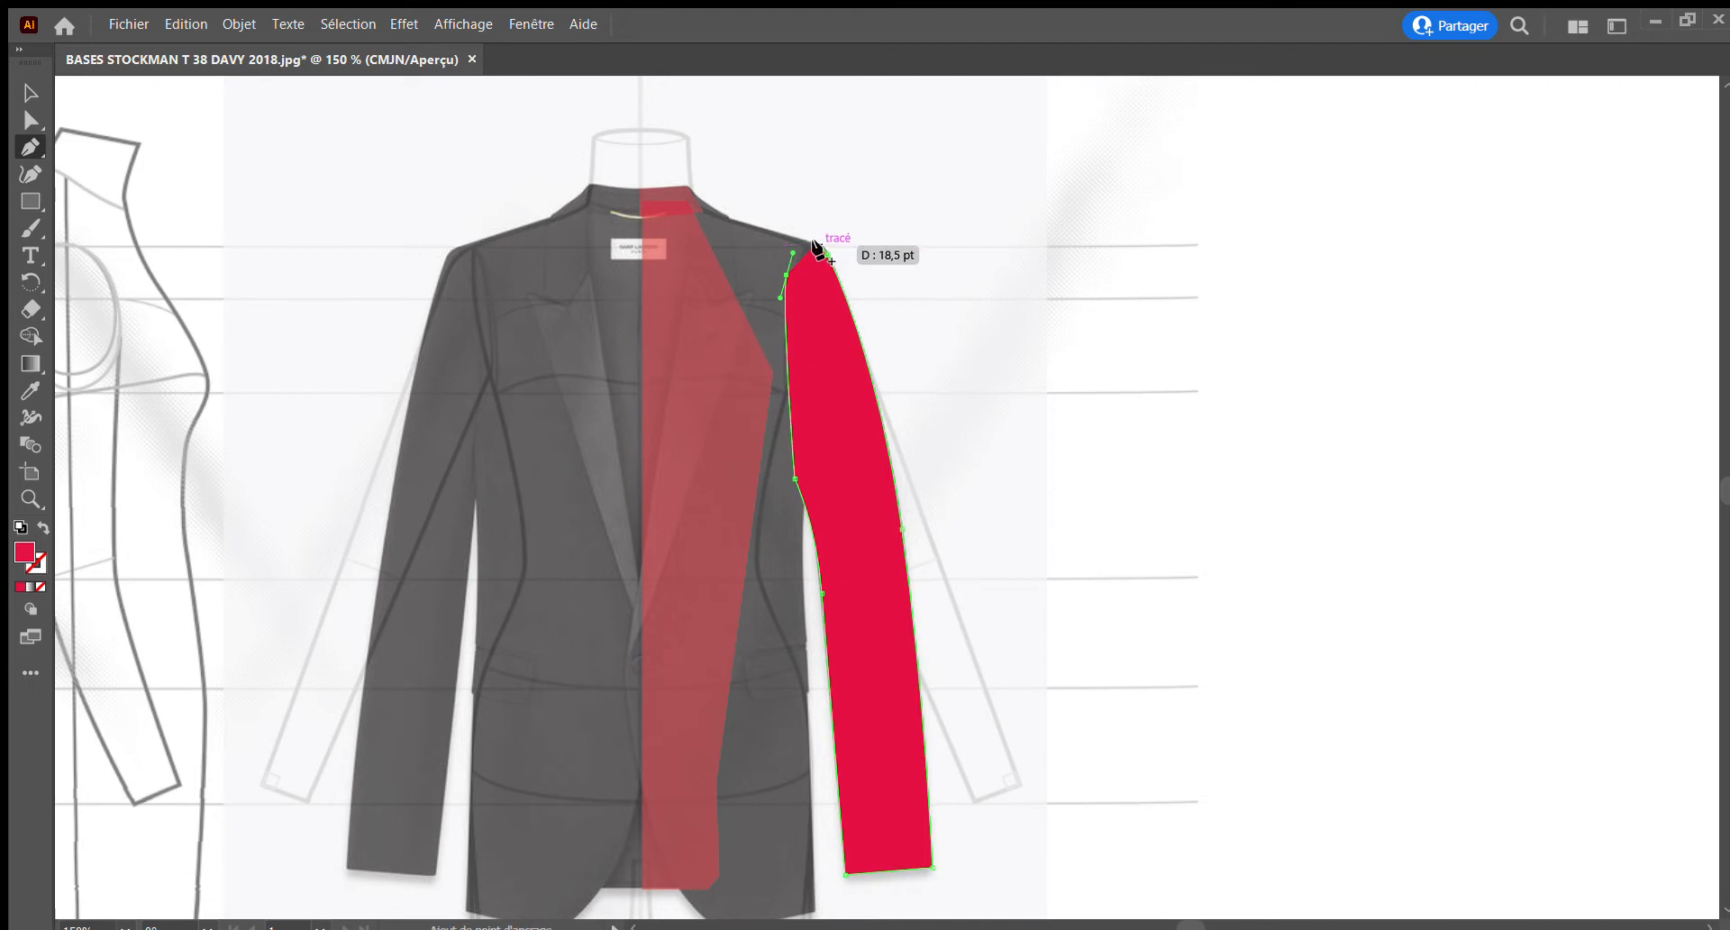
left_click(812, 244)
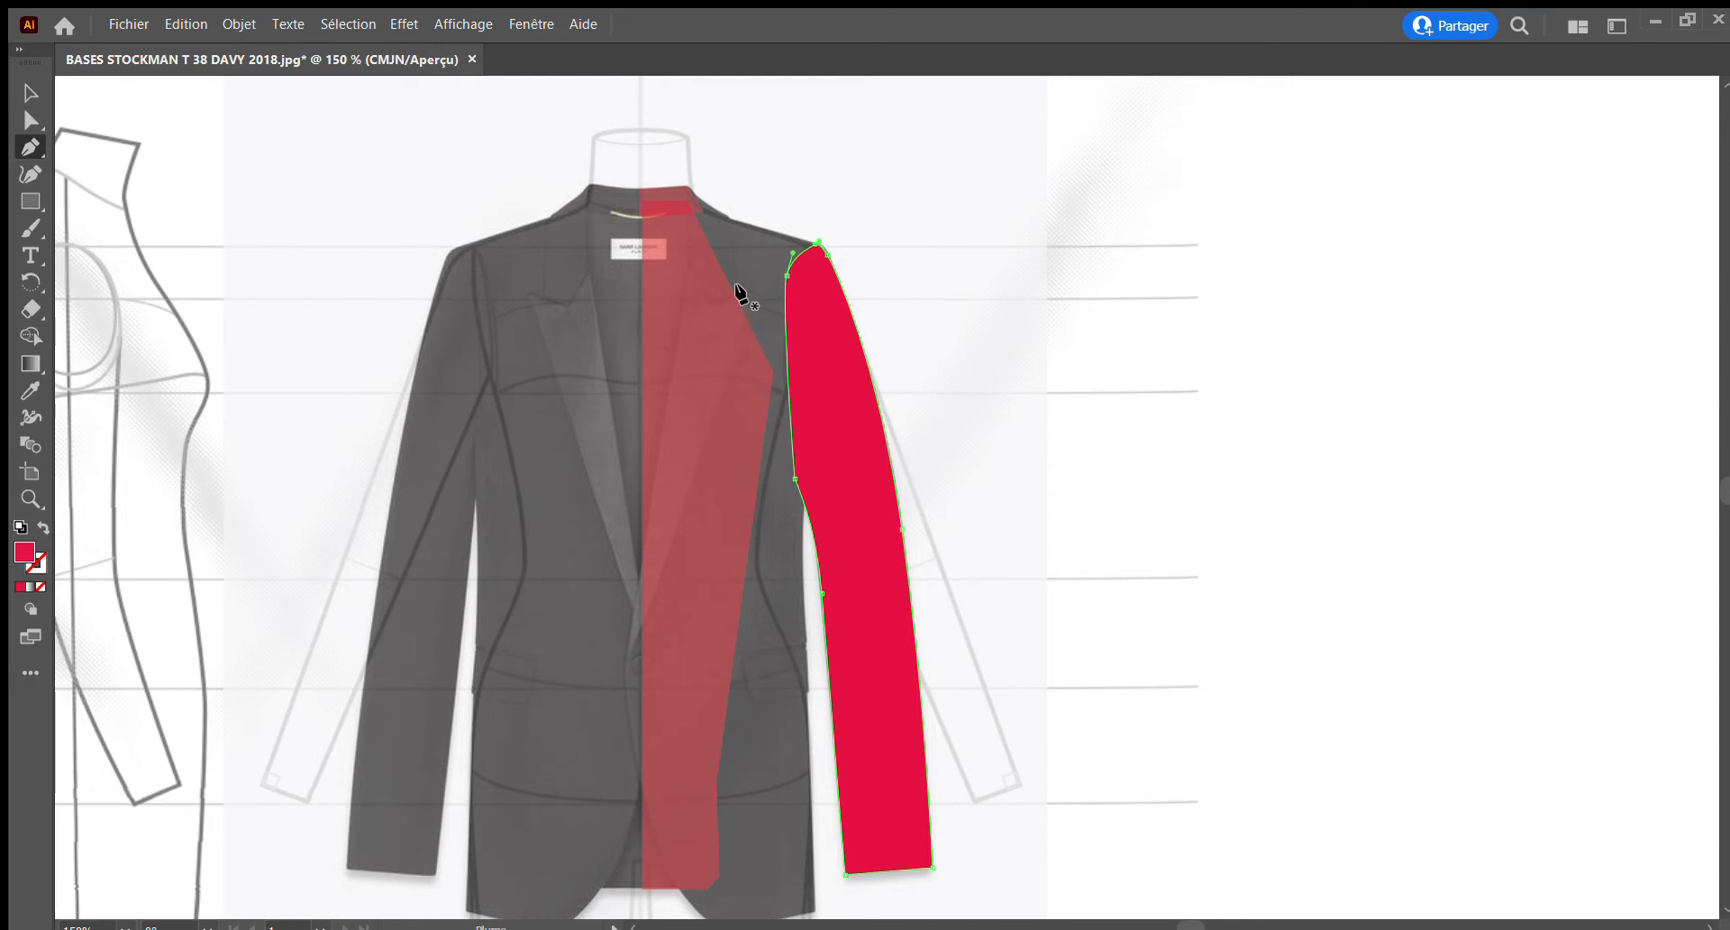
left_click(31, 498)
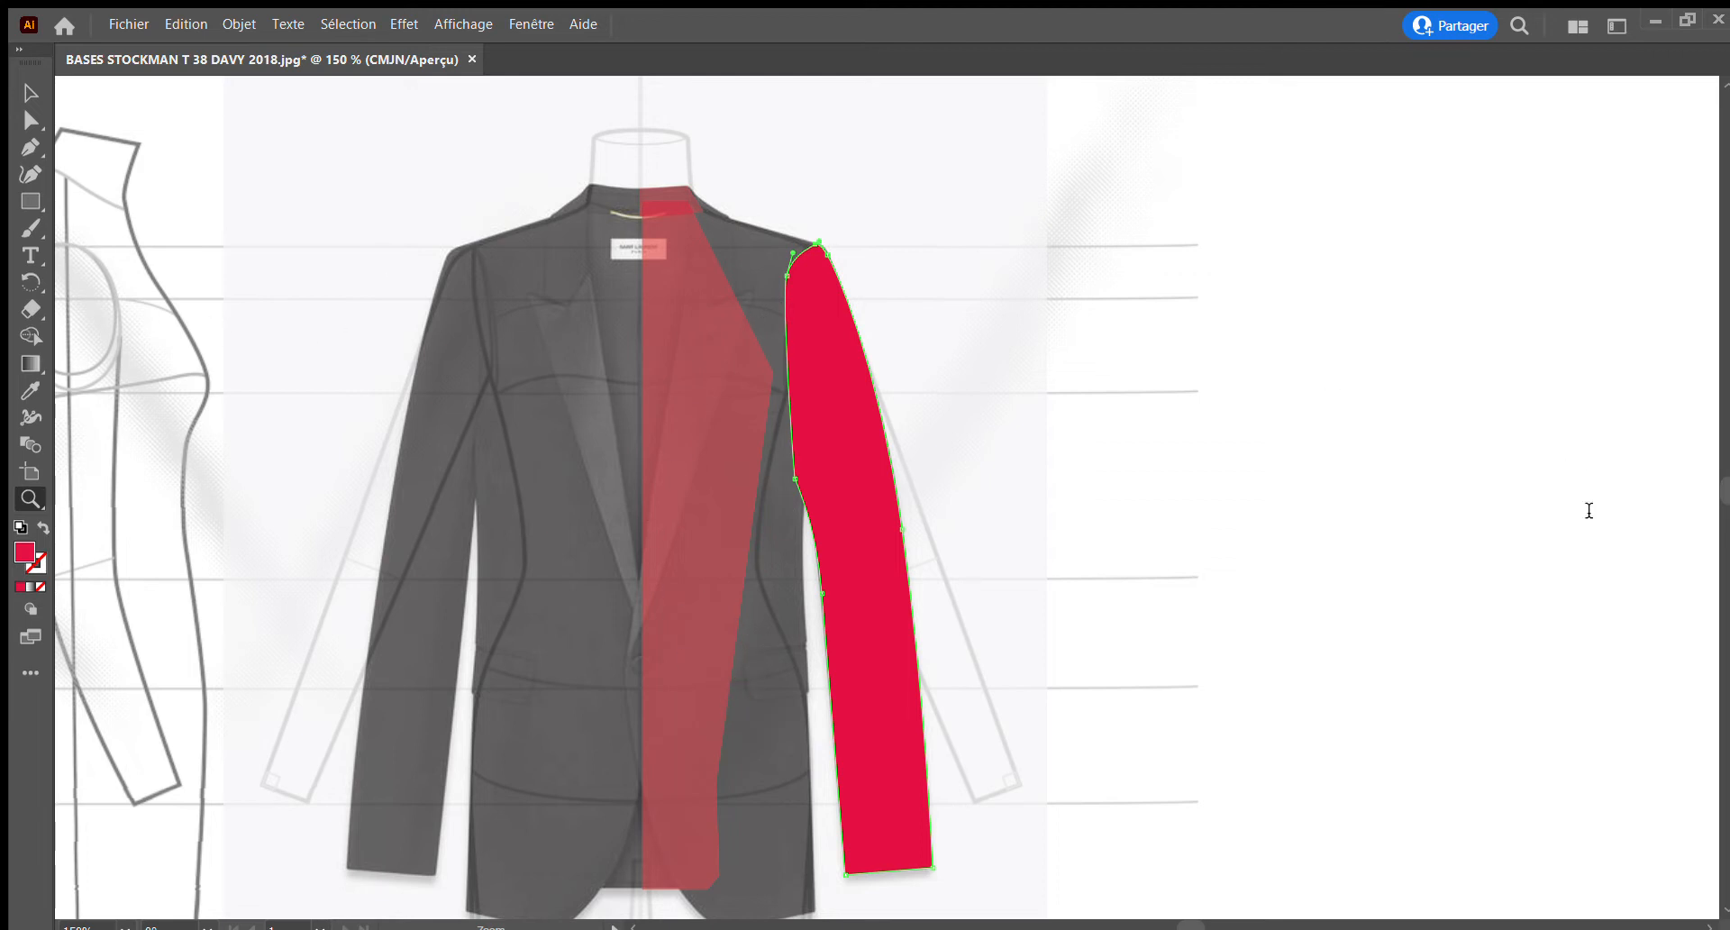
left_click(1558, 563)
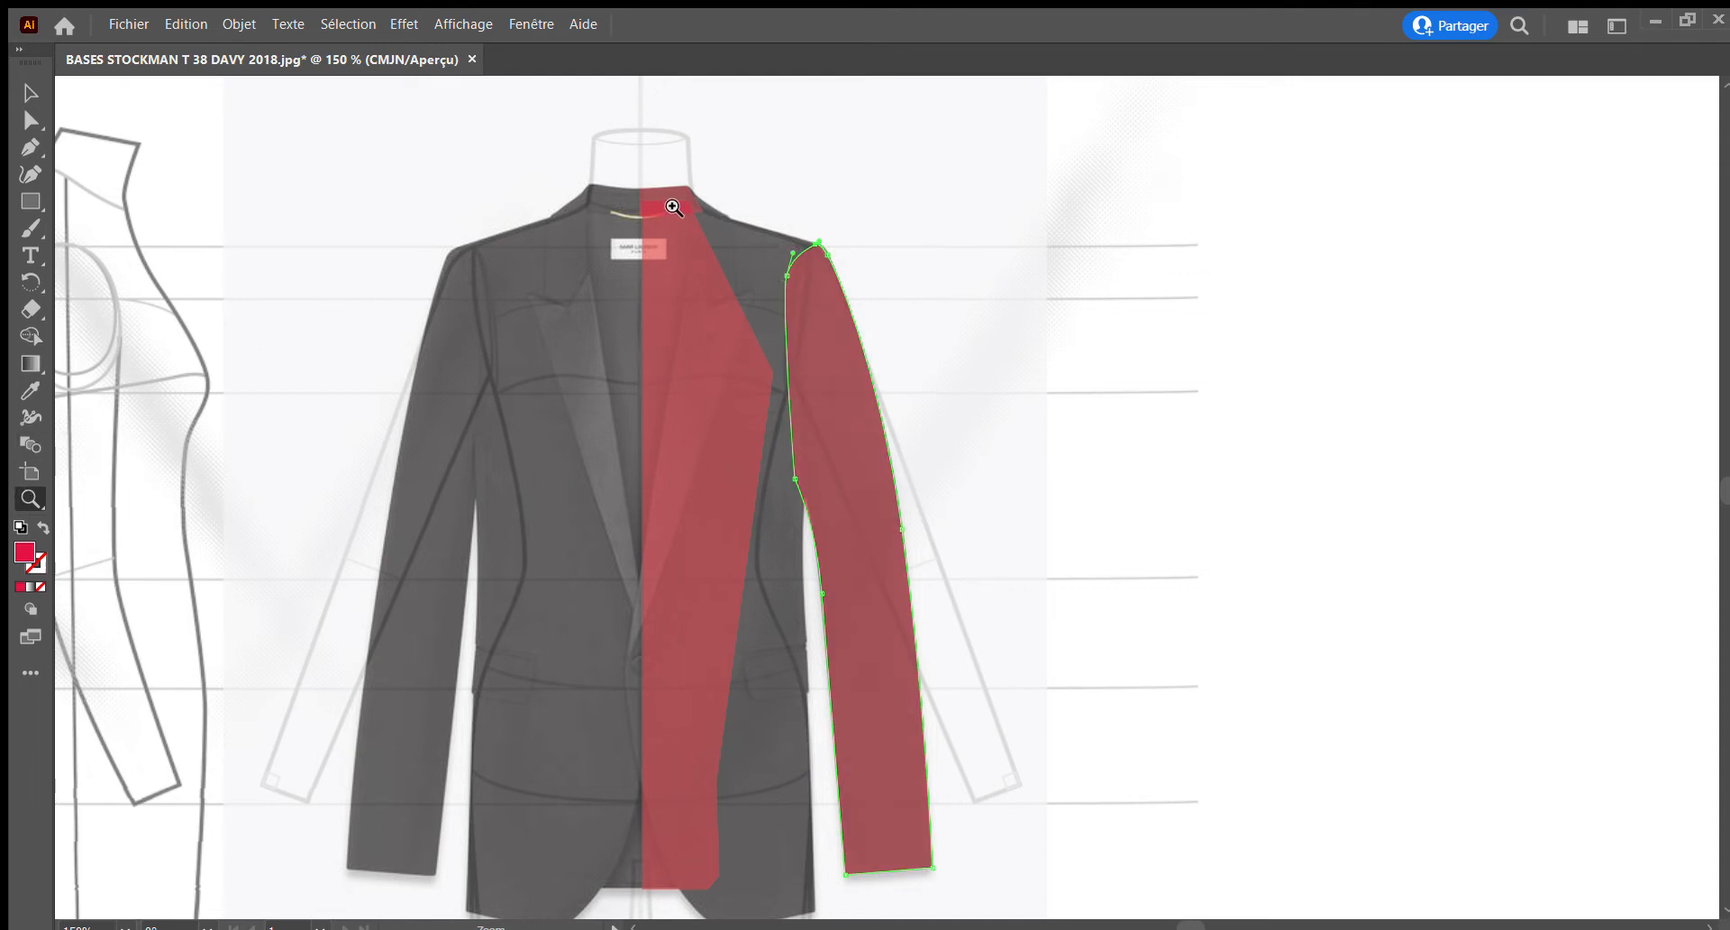
Start the right front piece with the Pen tool, tracing the shoulder line from the neck and the curved armhole down to the underarm
left_click_drag(671, 205, 745, 332)
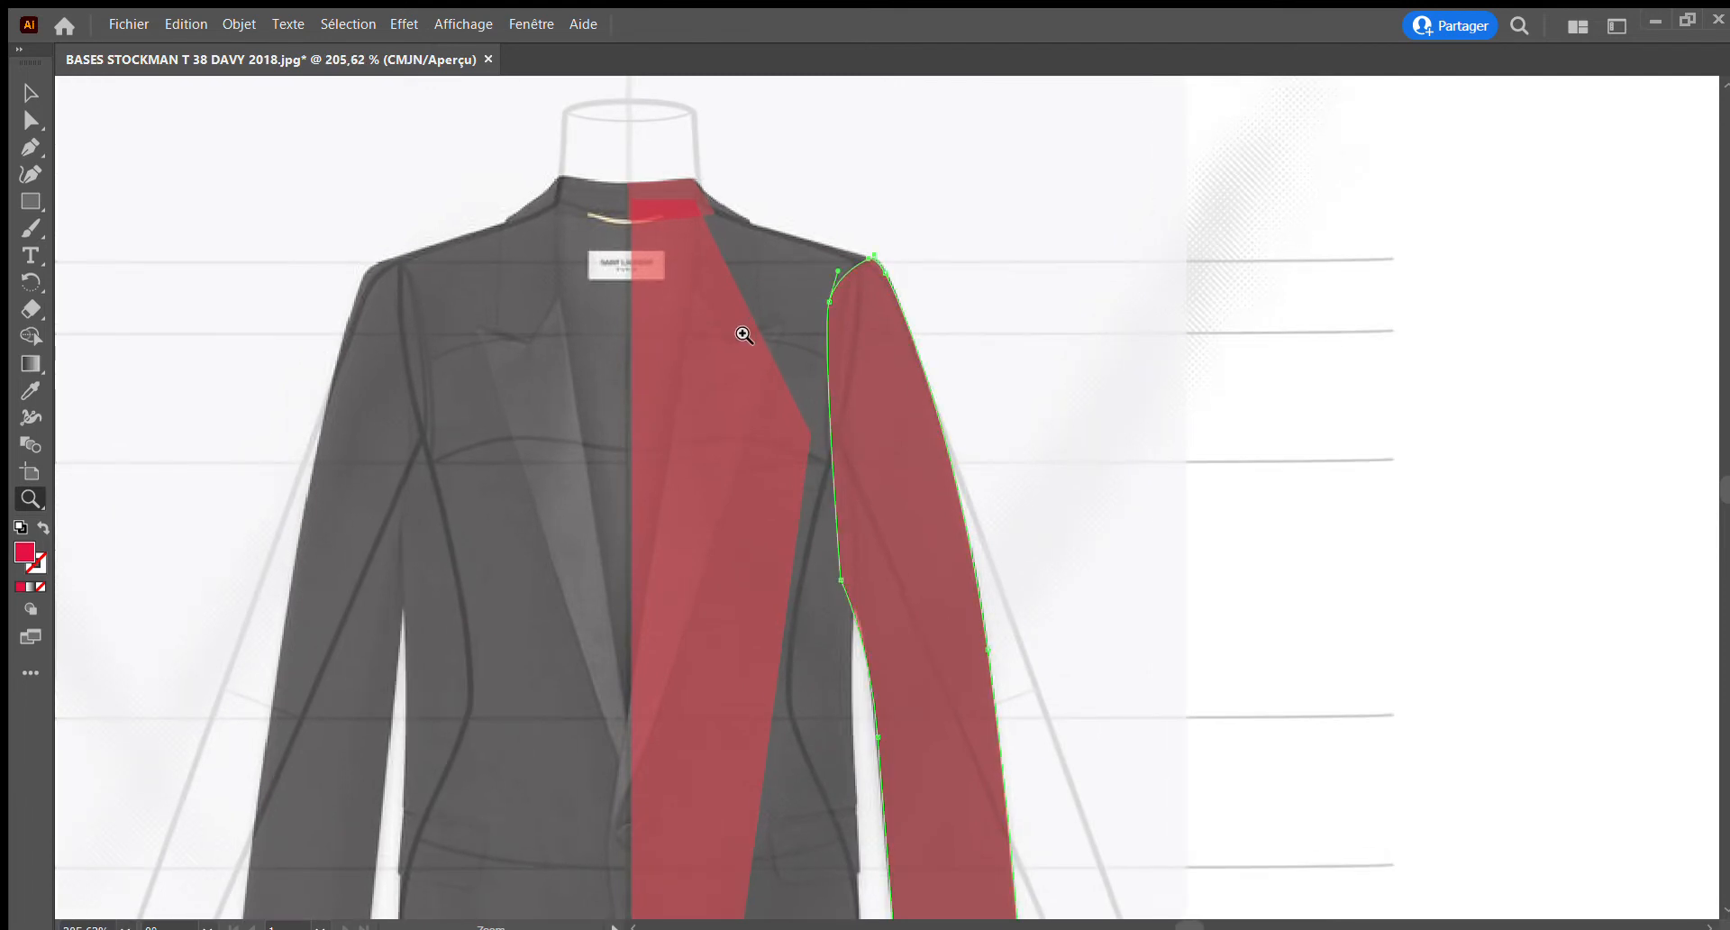
scroll(745, 333, "down", 2)
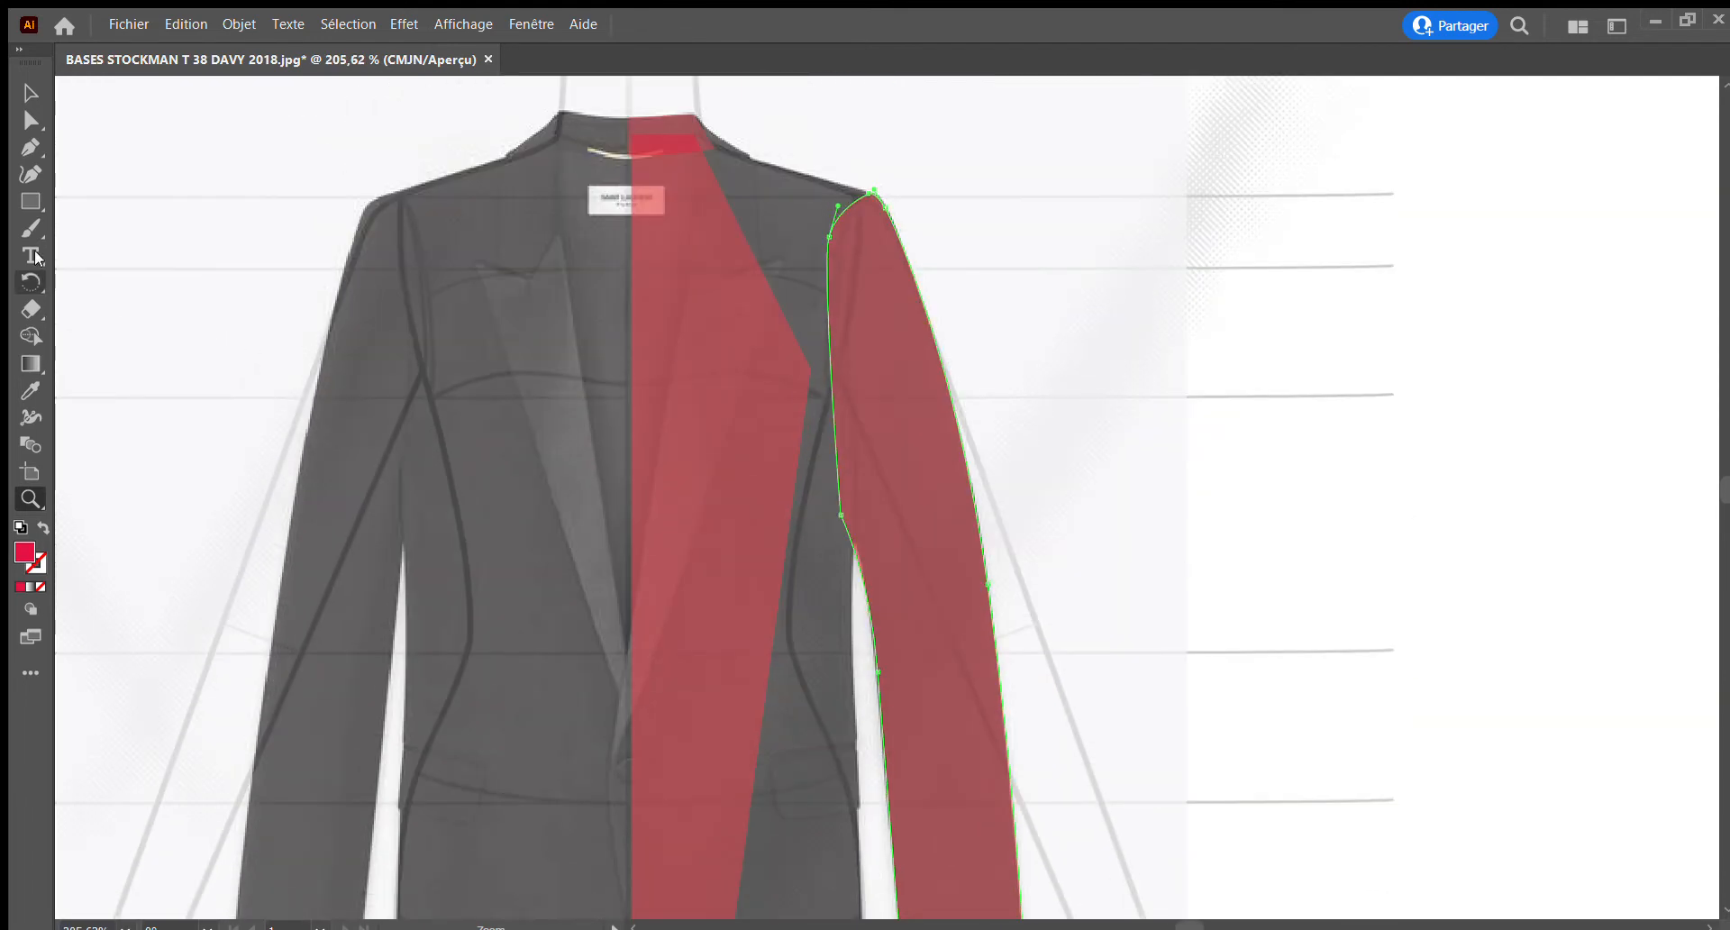
left_click(30, 147)
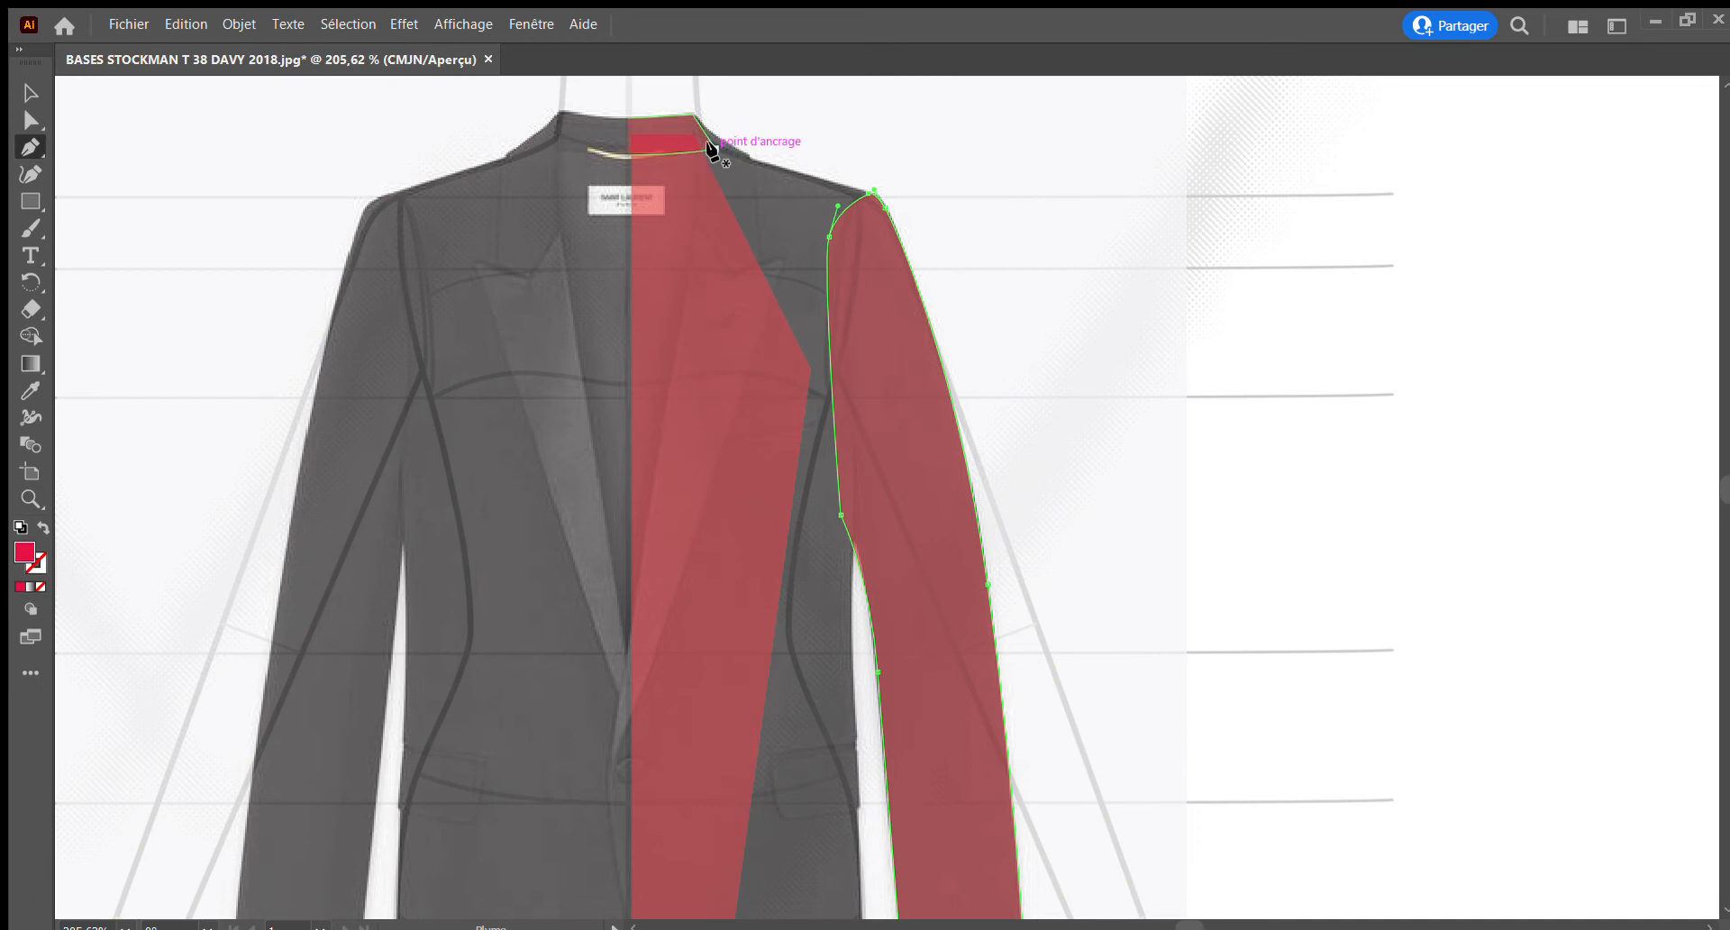
left_click(719, 152)
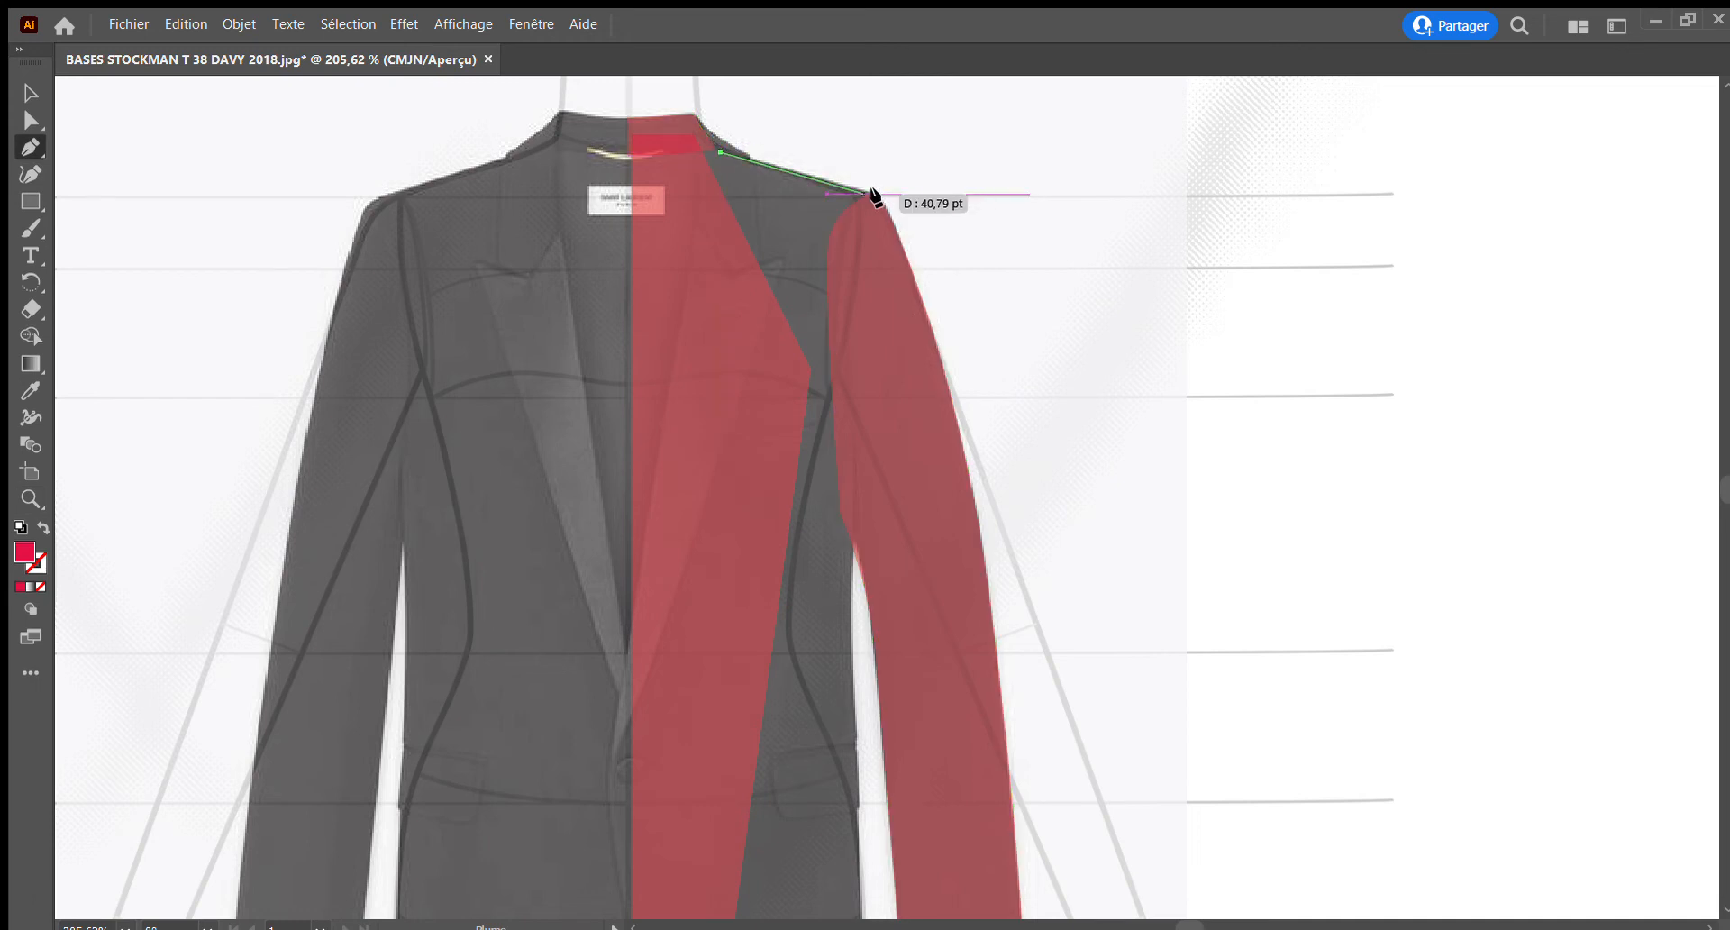
left_click_drag(872, 196, 848, 247)
key("ctrl+z")
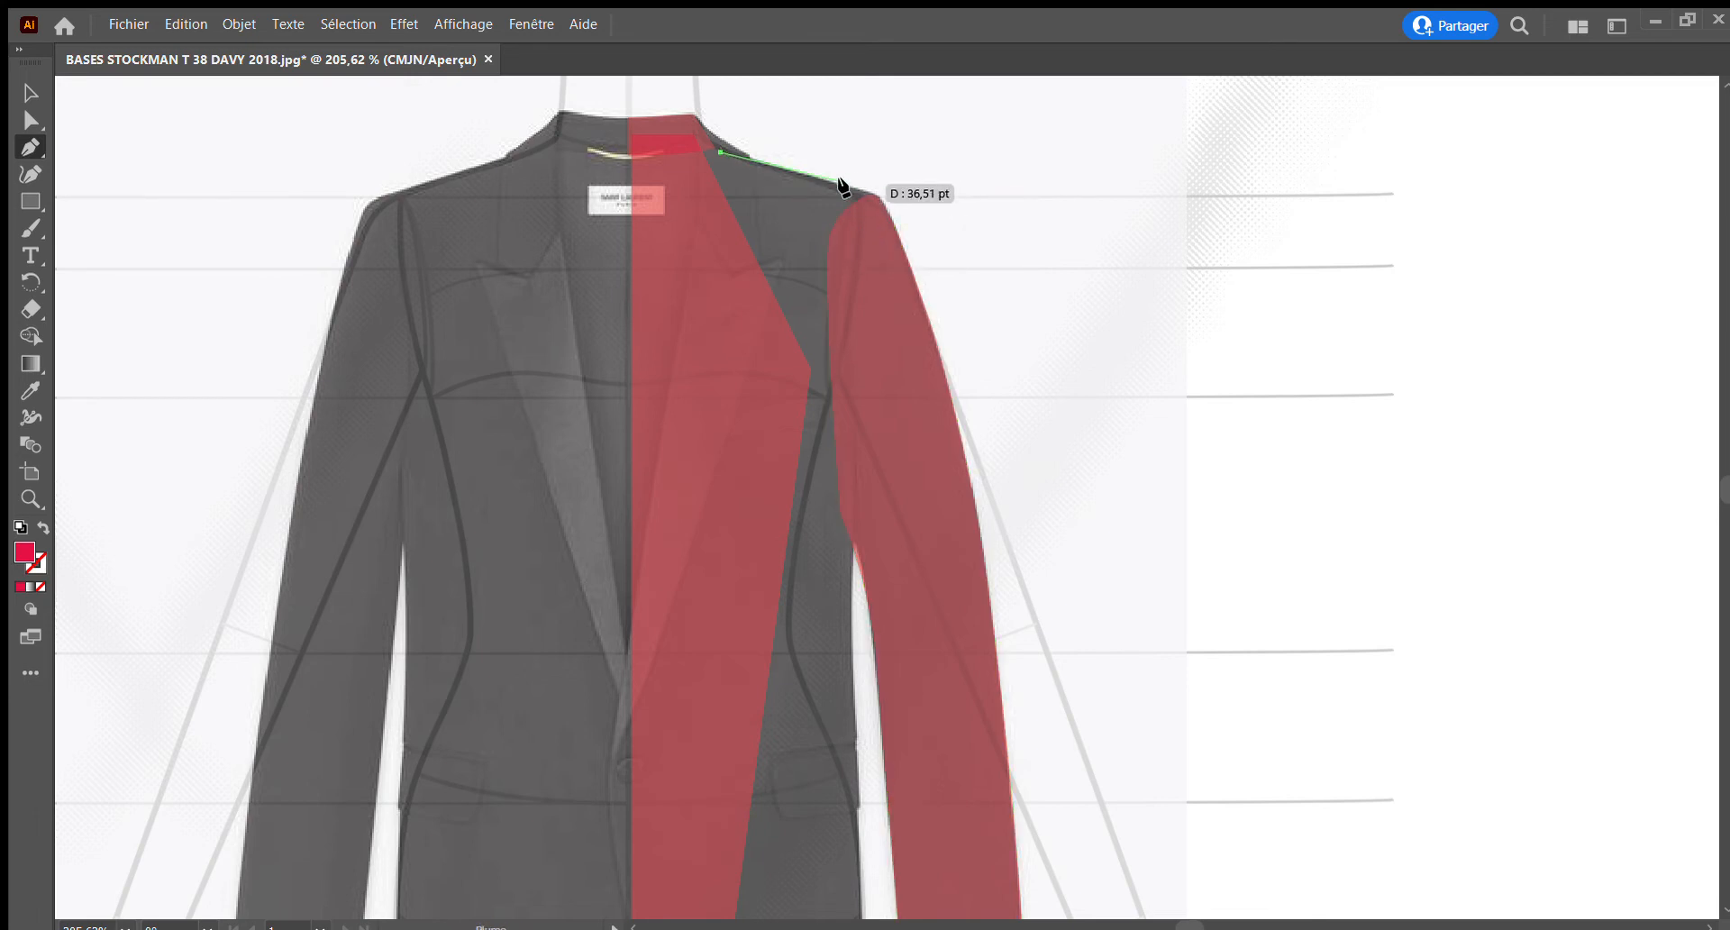
left_click(840, 180)
left_click_drag(852, 189, 874, 195)
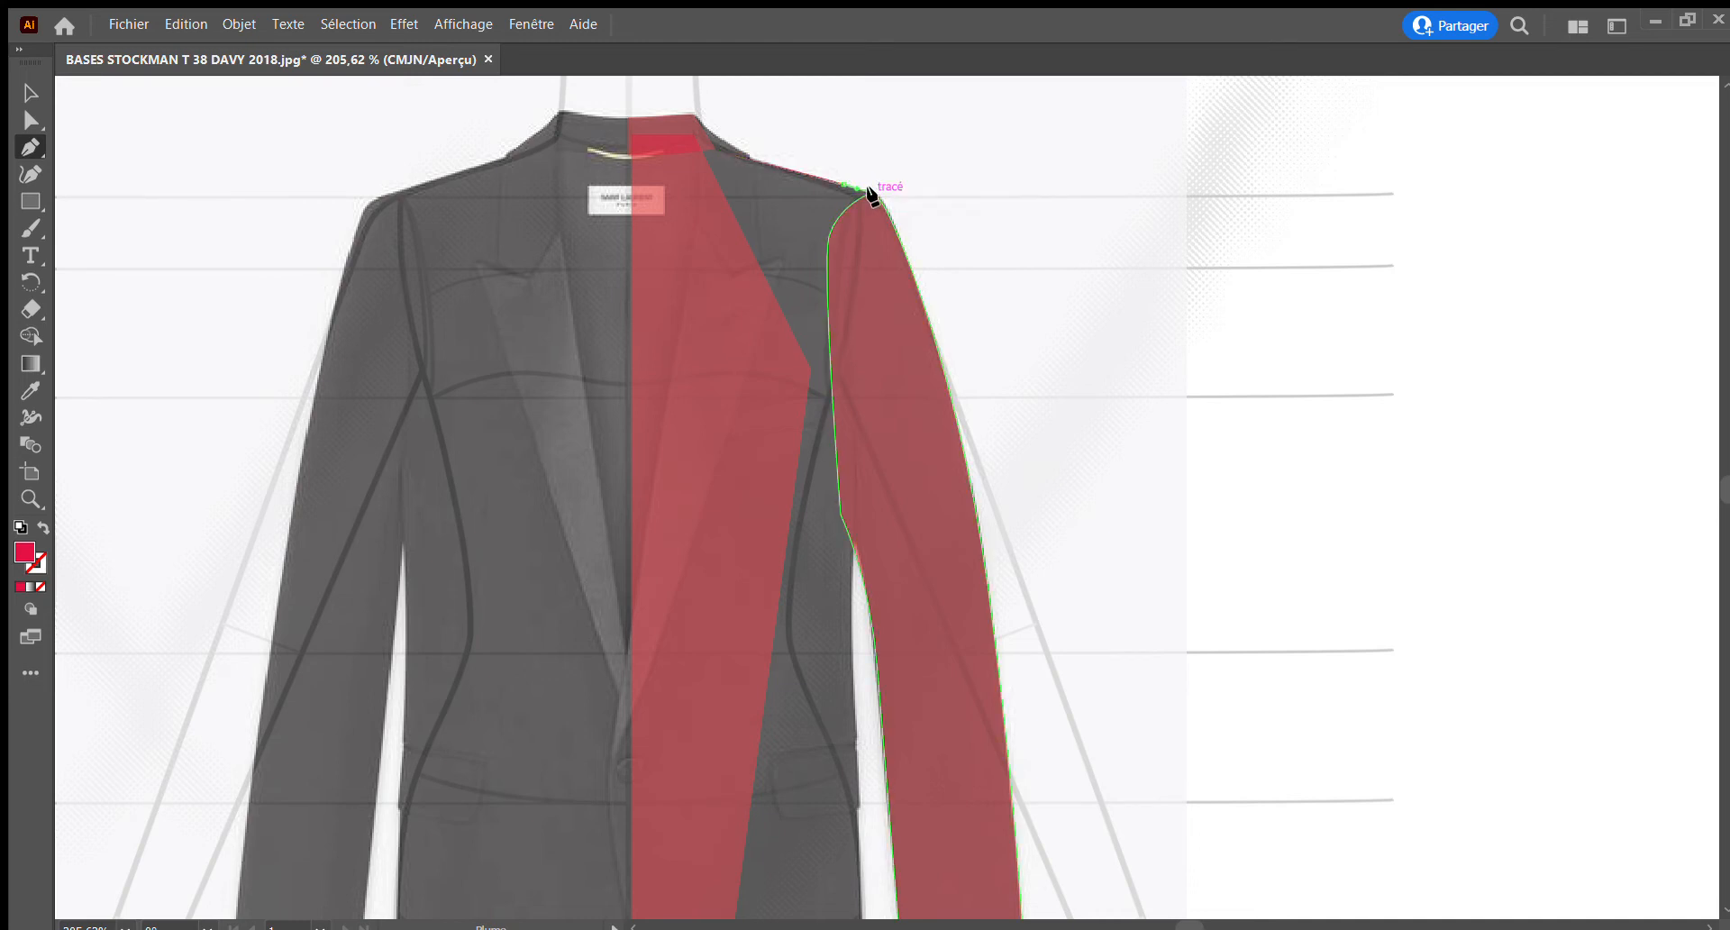
left_click_drag(843, 291, 846, 378)
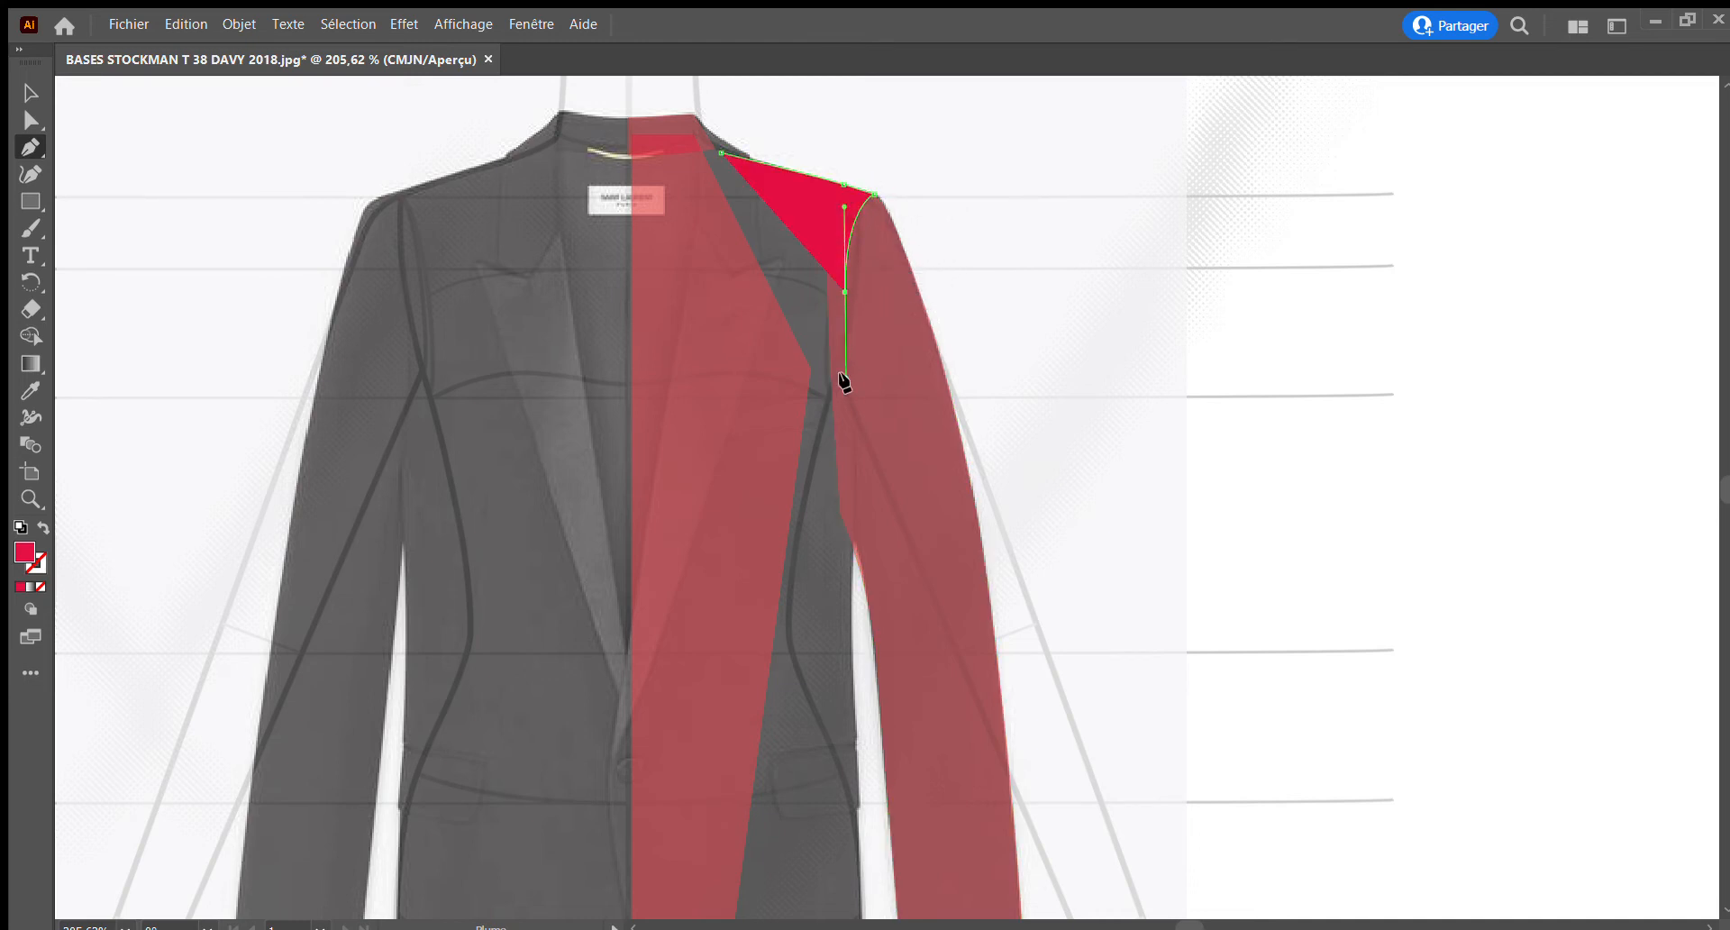
left_click(853, 548)
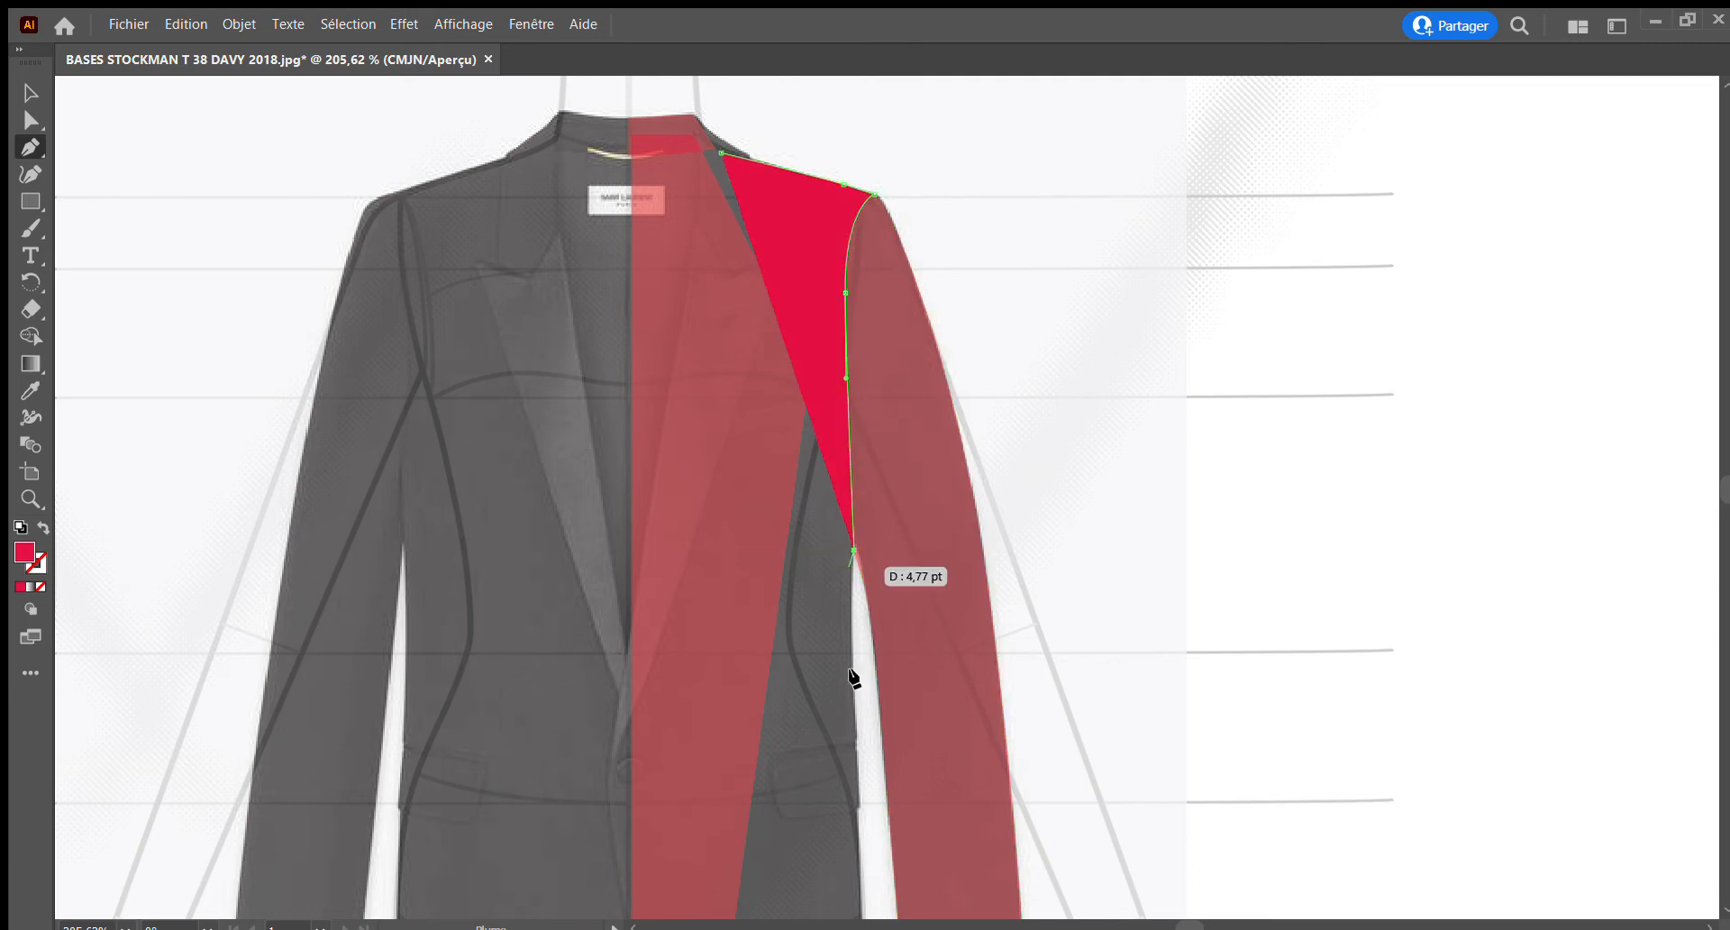
Continue the right front's outline down the side seam, past the pocket level, to the outer hem corner
scroll(832, 760, "down", 3)
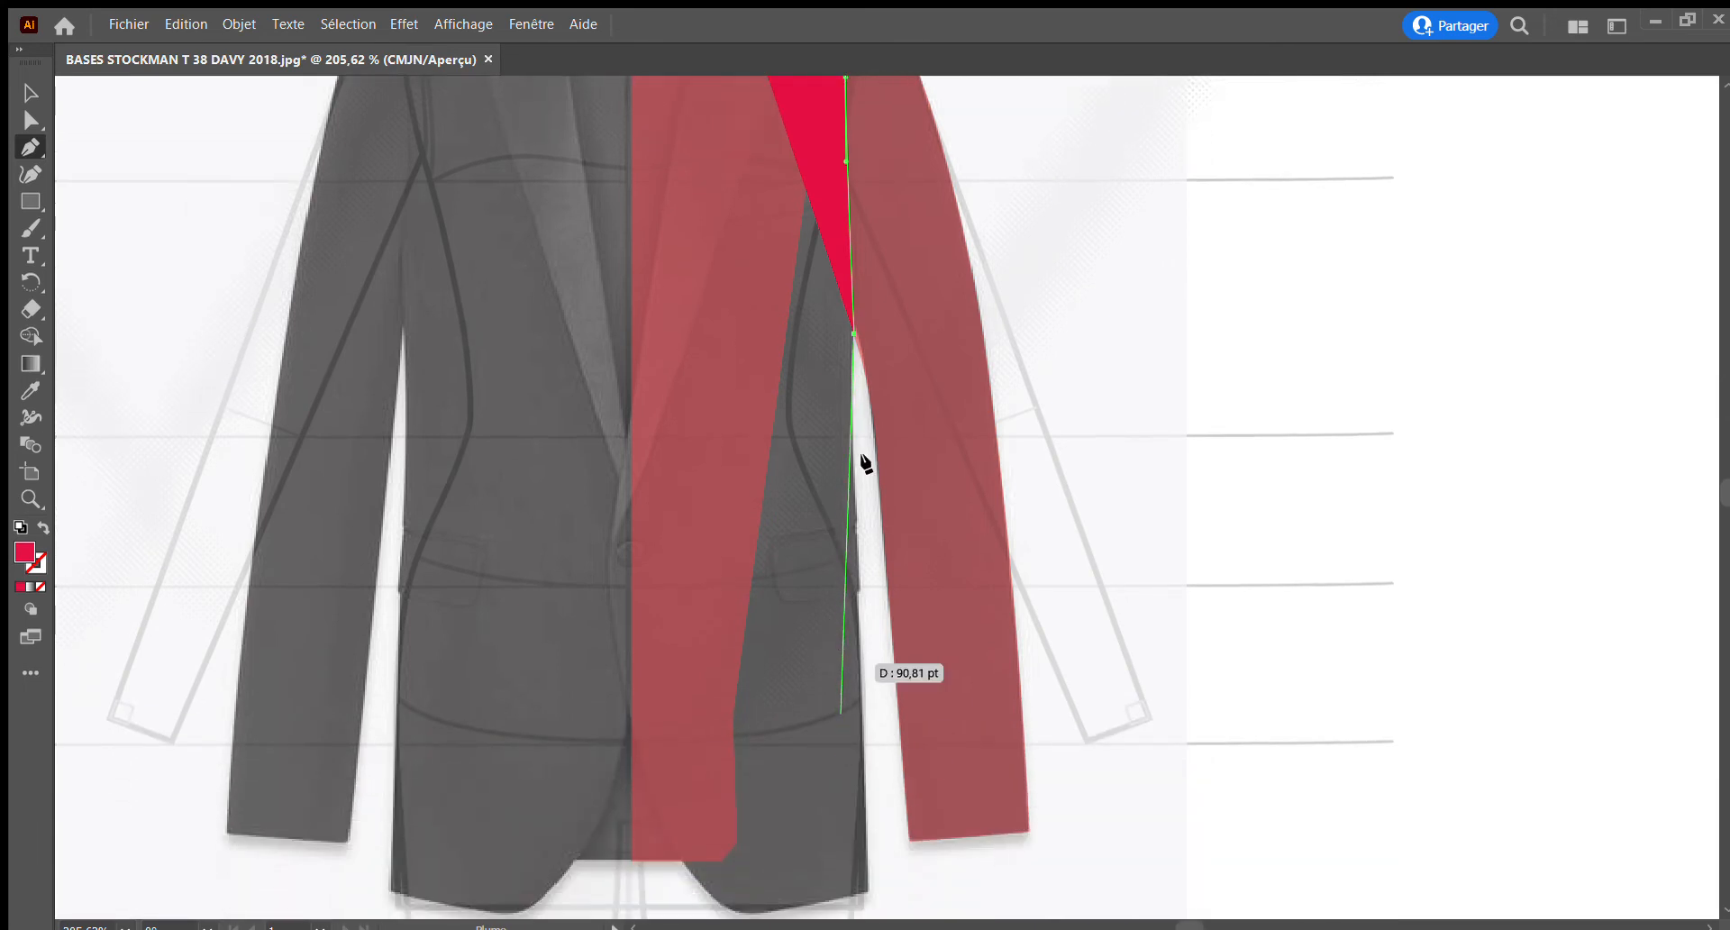
left_click(857, 619)
left_click(858, 682)
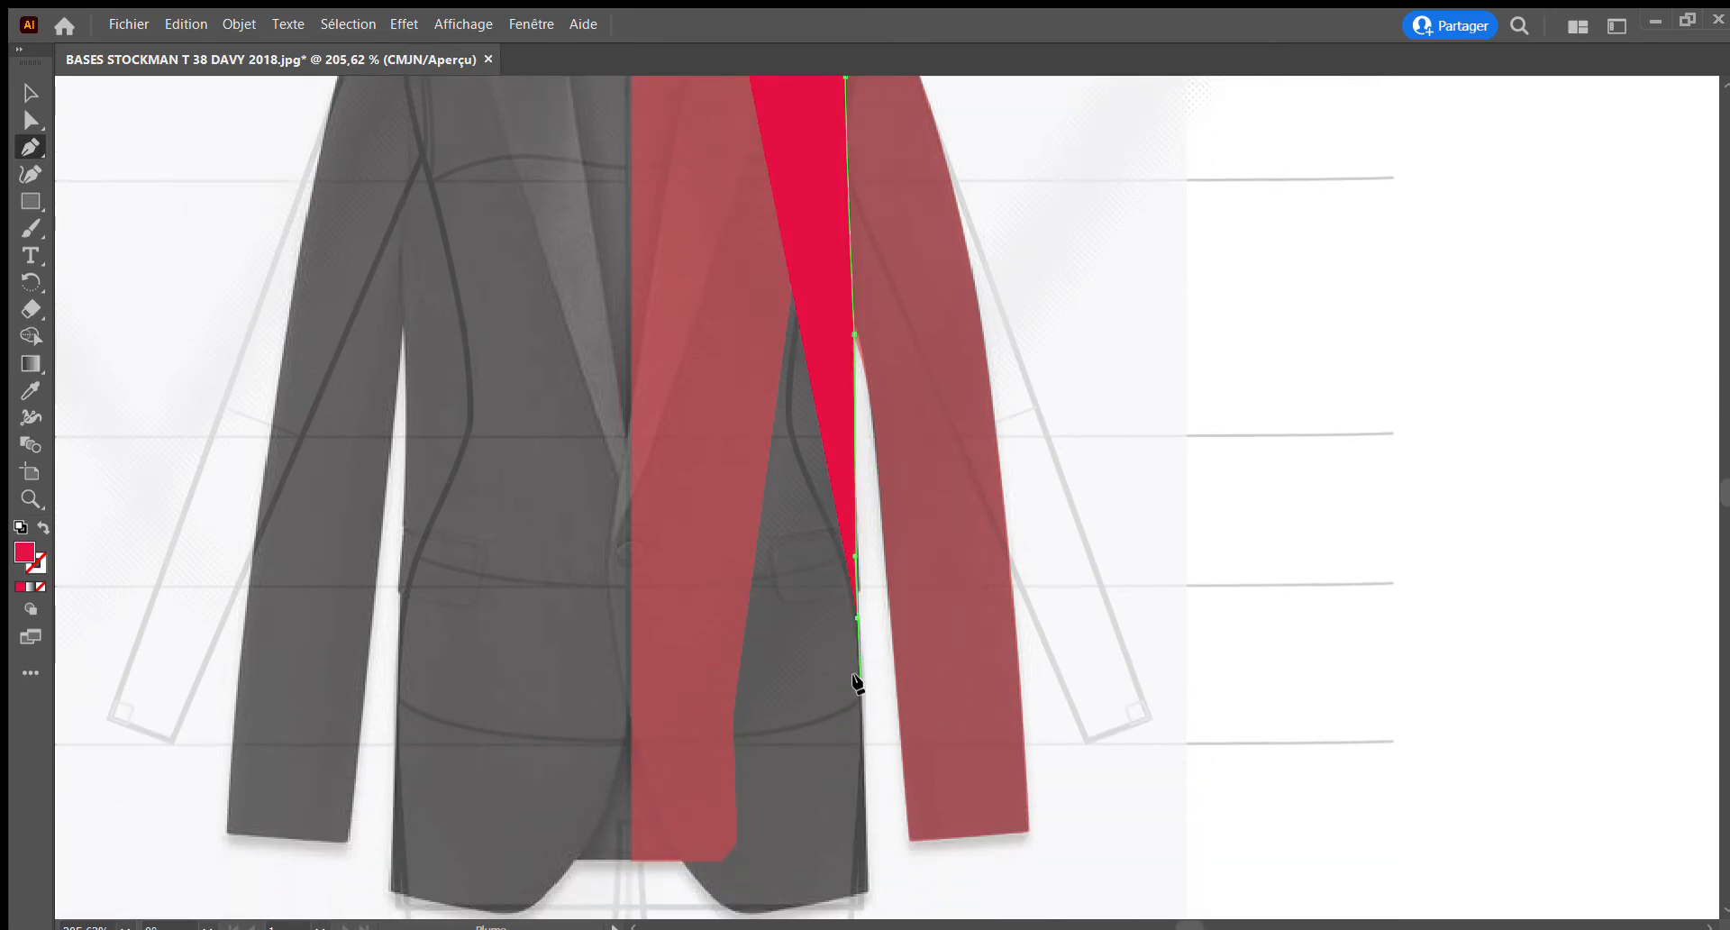
left_click(866, 890)
scroll(800, 878, "down", 3)
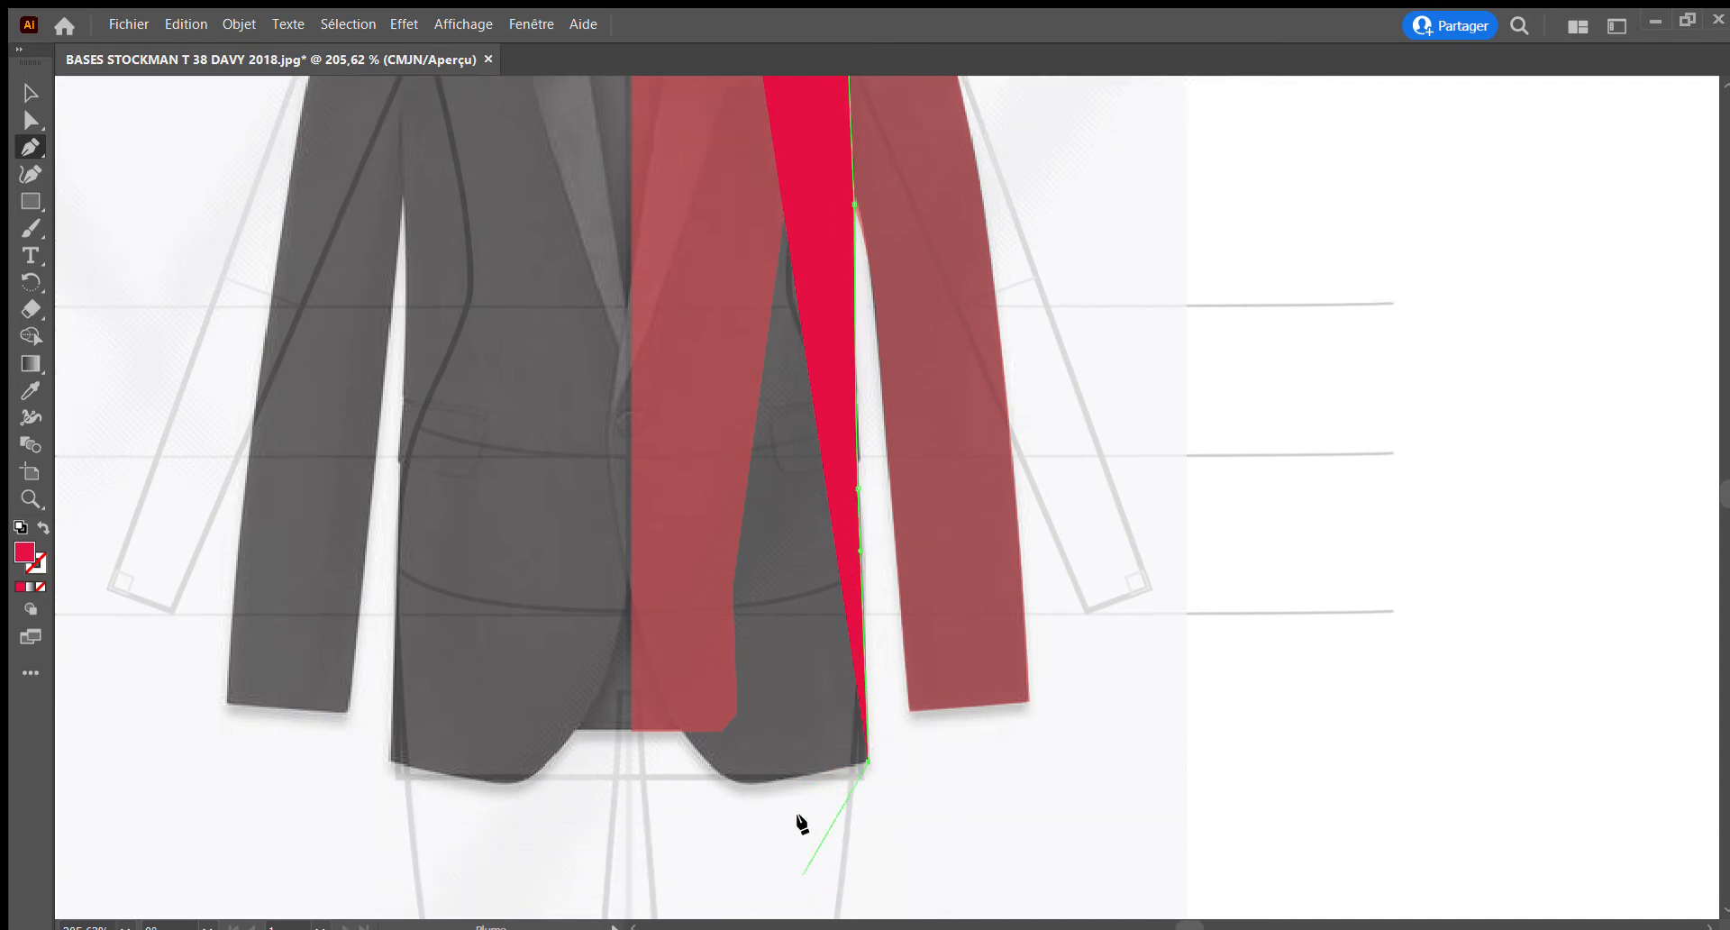
Trace the right front's hem and rounded cutaway edge up to the start of the lapel roll line at the button
left_click_drag(791, 777, 752, 781)
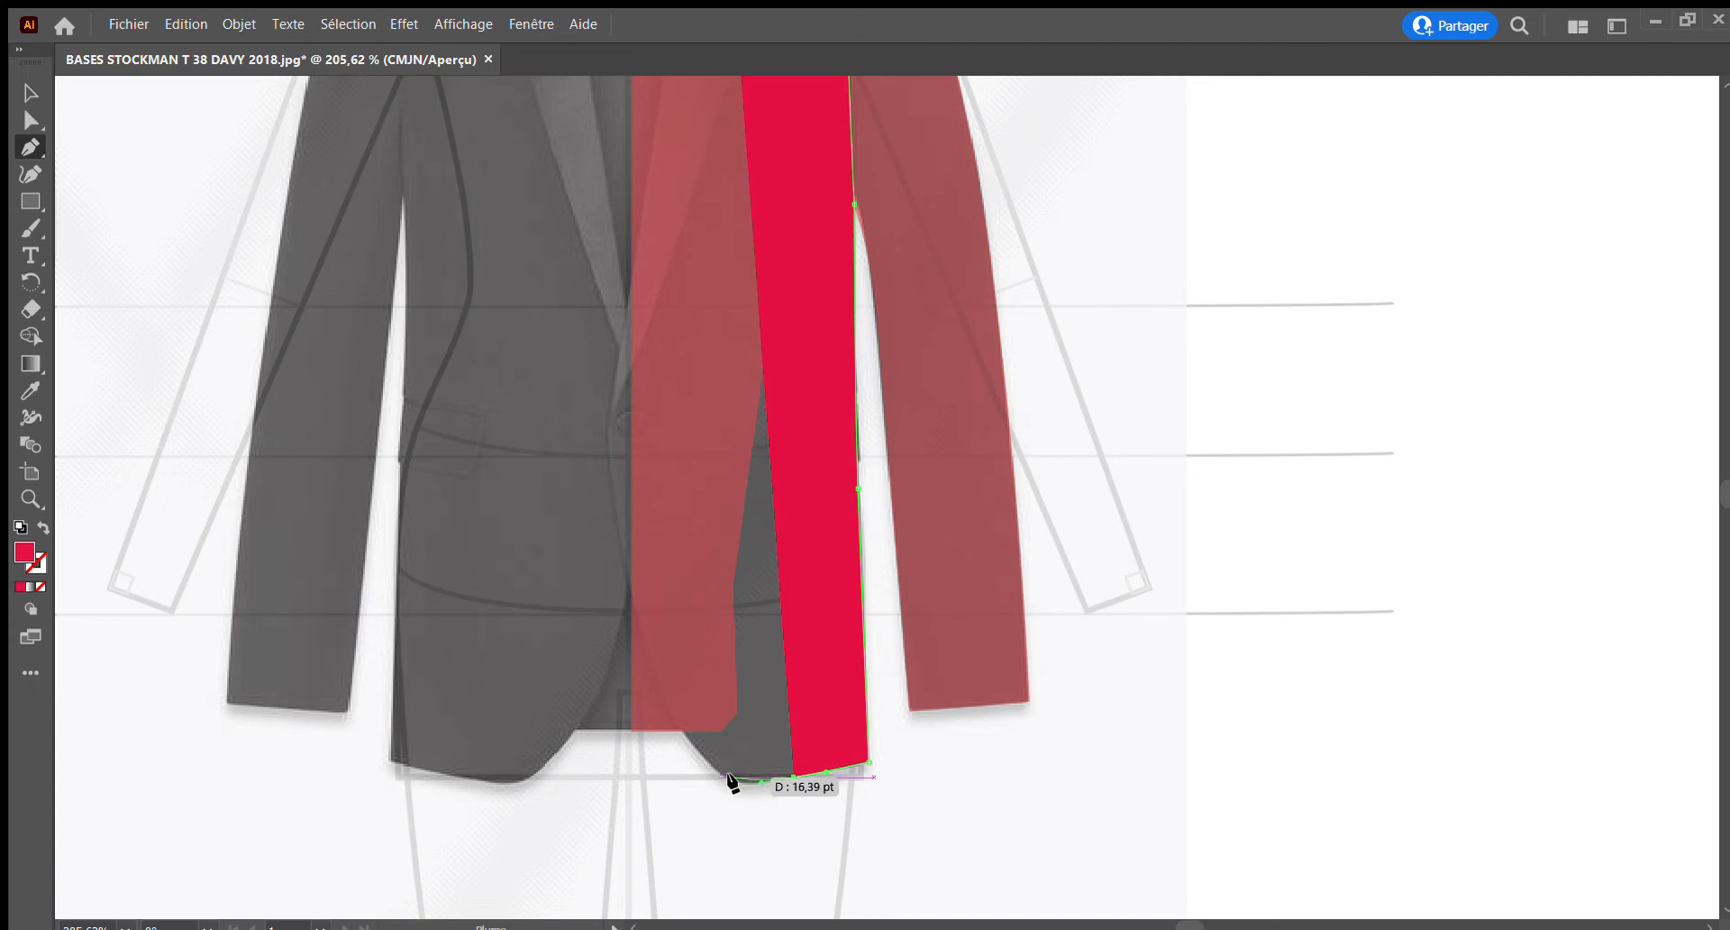
left_click_drag(722, 773, 707, 768)
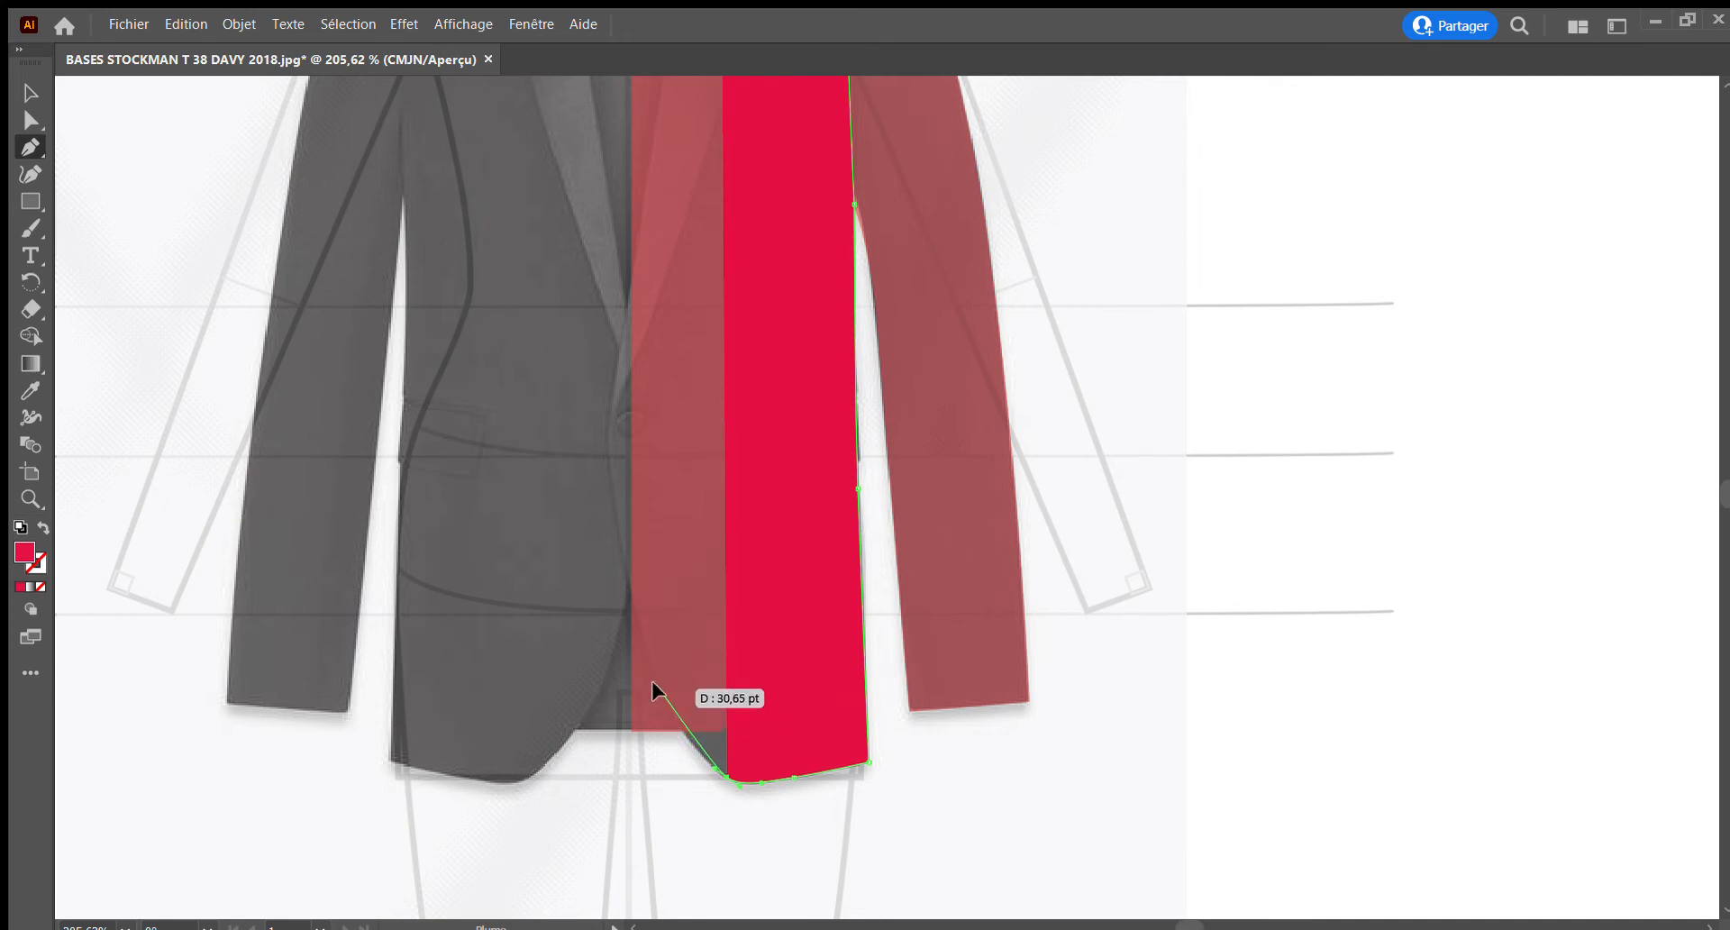
left_click_drag(660, 689, 638, 641)
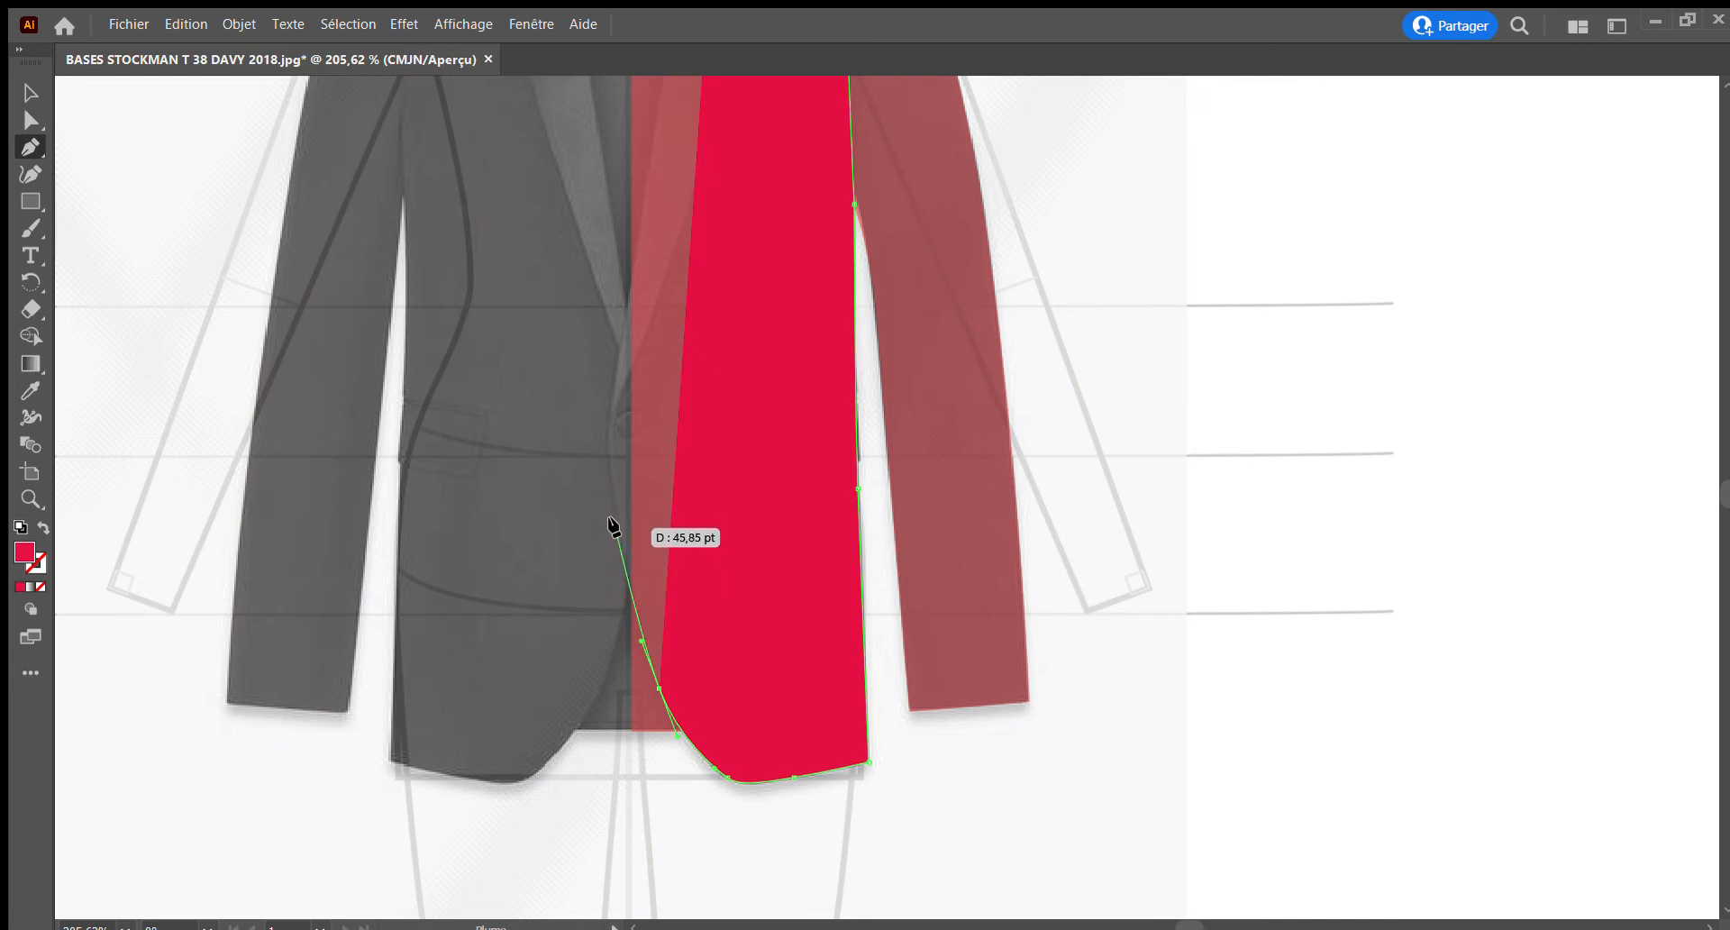
left_click_drag(616, 518, 604, 460)
left_click(609, 463)
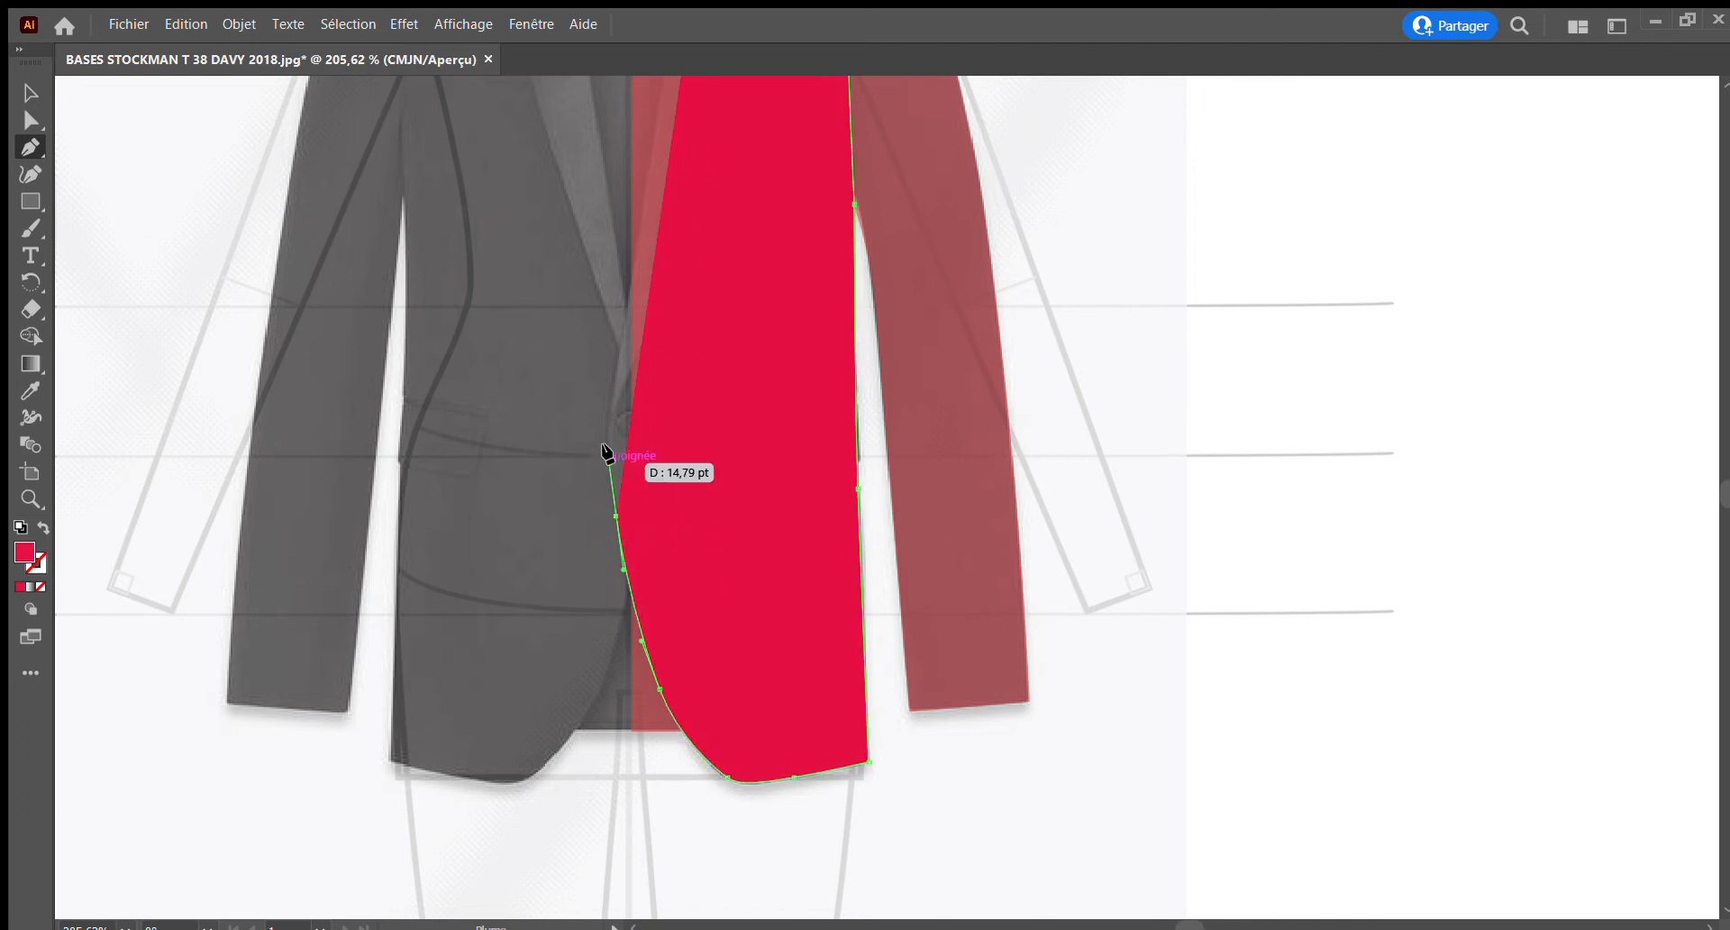
left_click(608, 412)
left_click_drag(609, 391, 612, 393)
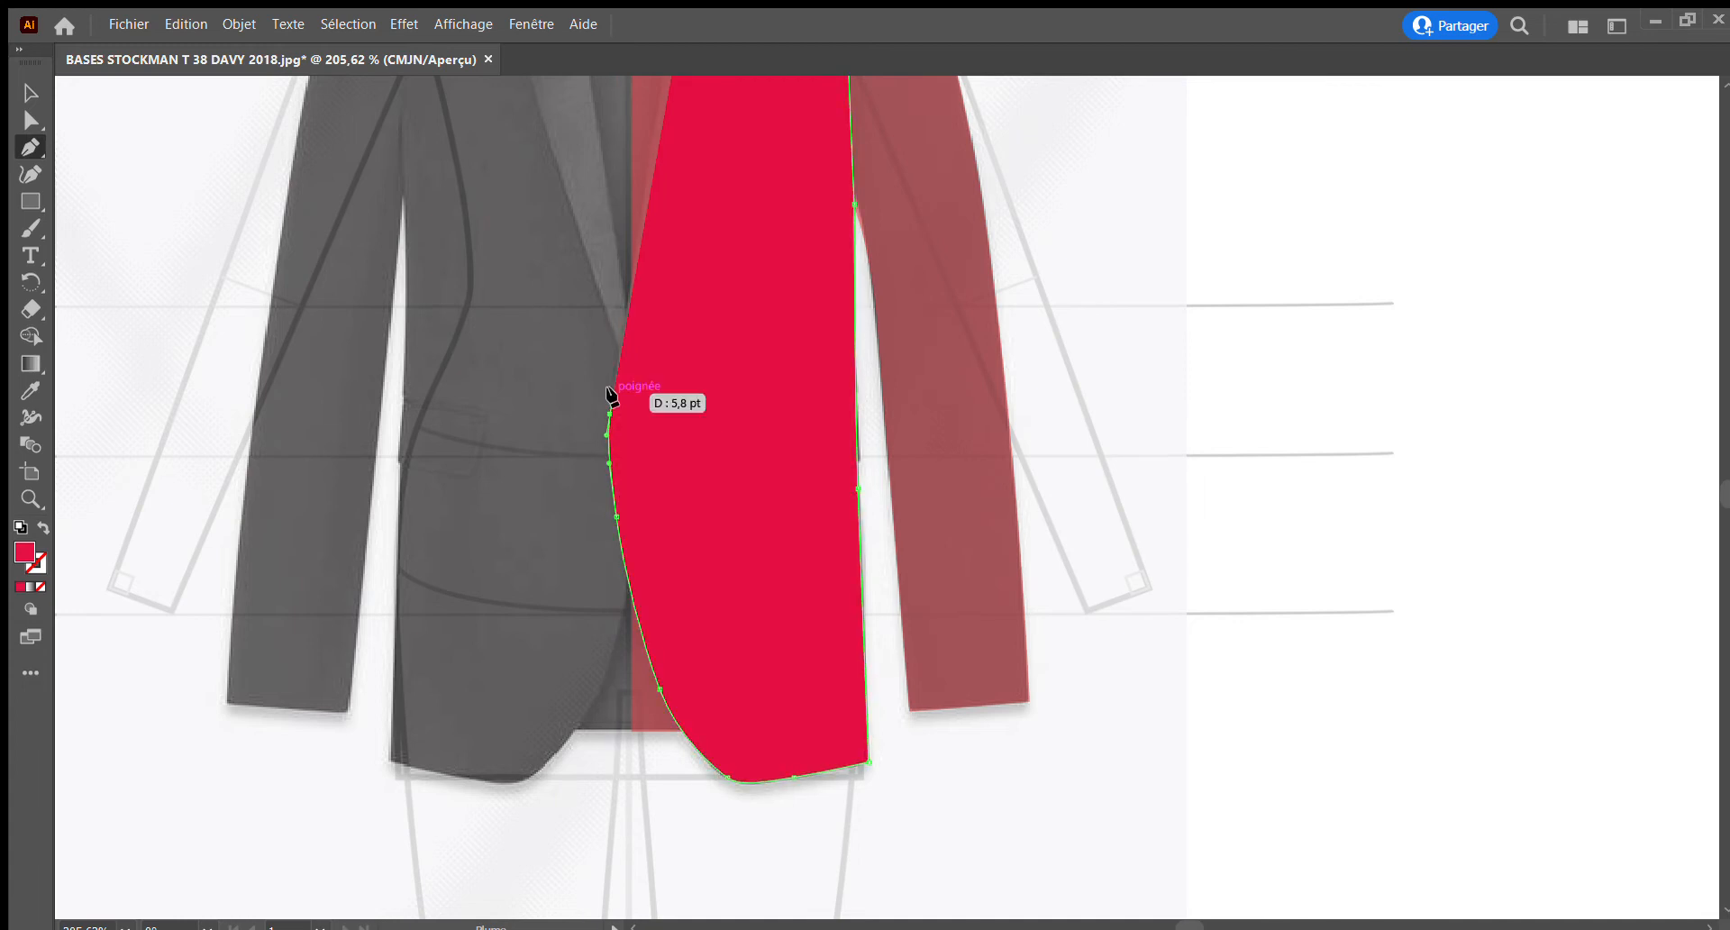
Close the right front along the lapel roll line up to the neck point, and lower the piece's opacity to reveal the photo
scroll(650, 339, "up", 10)
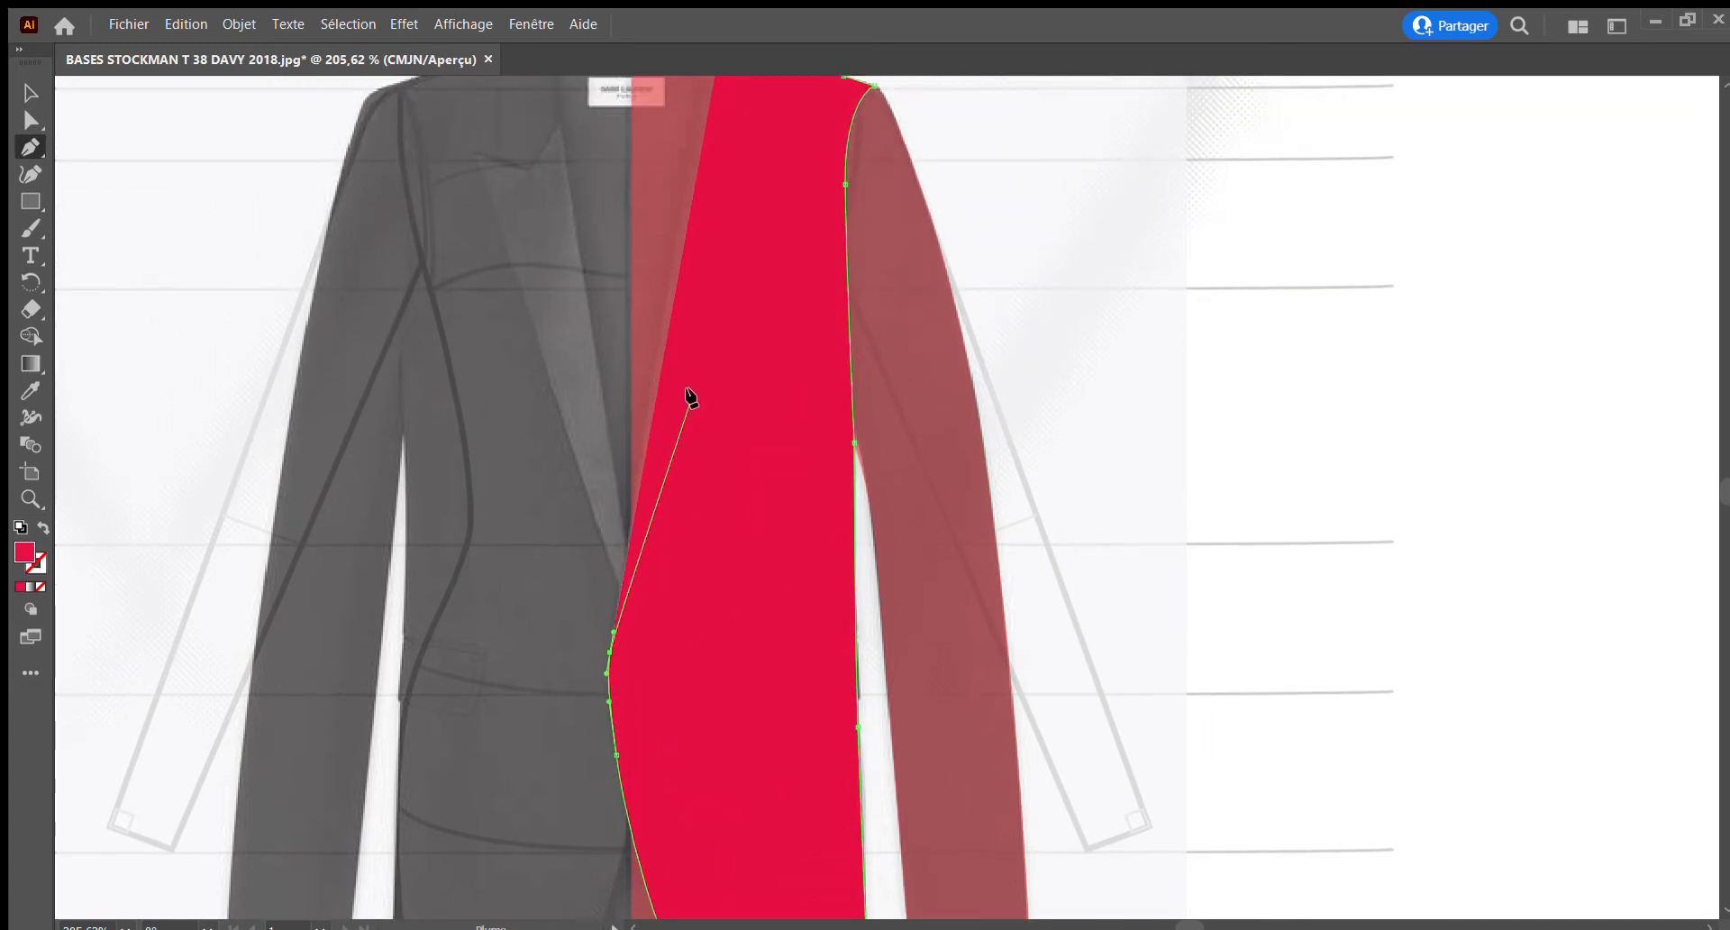
scroll(692, 393, "up", 6)
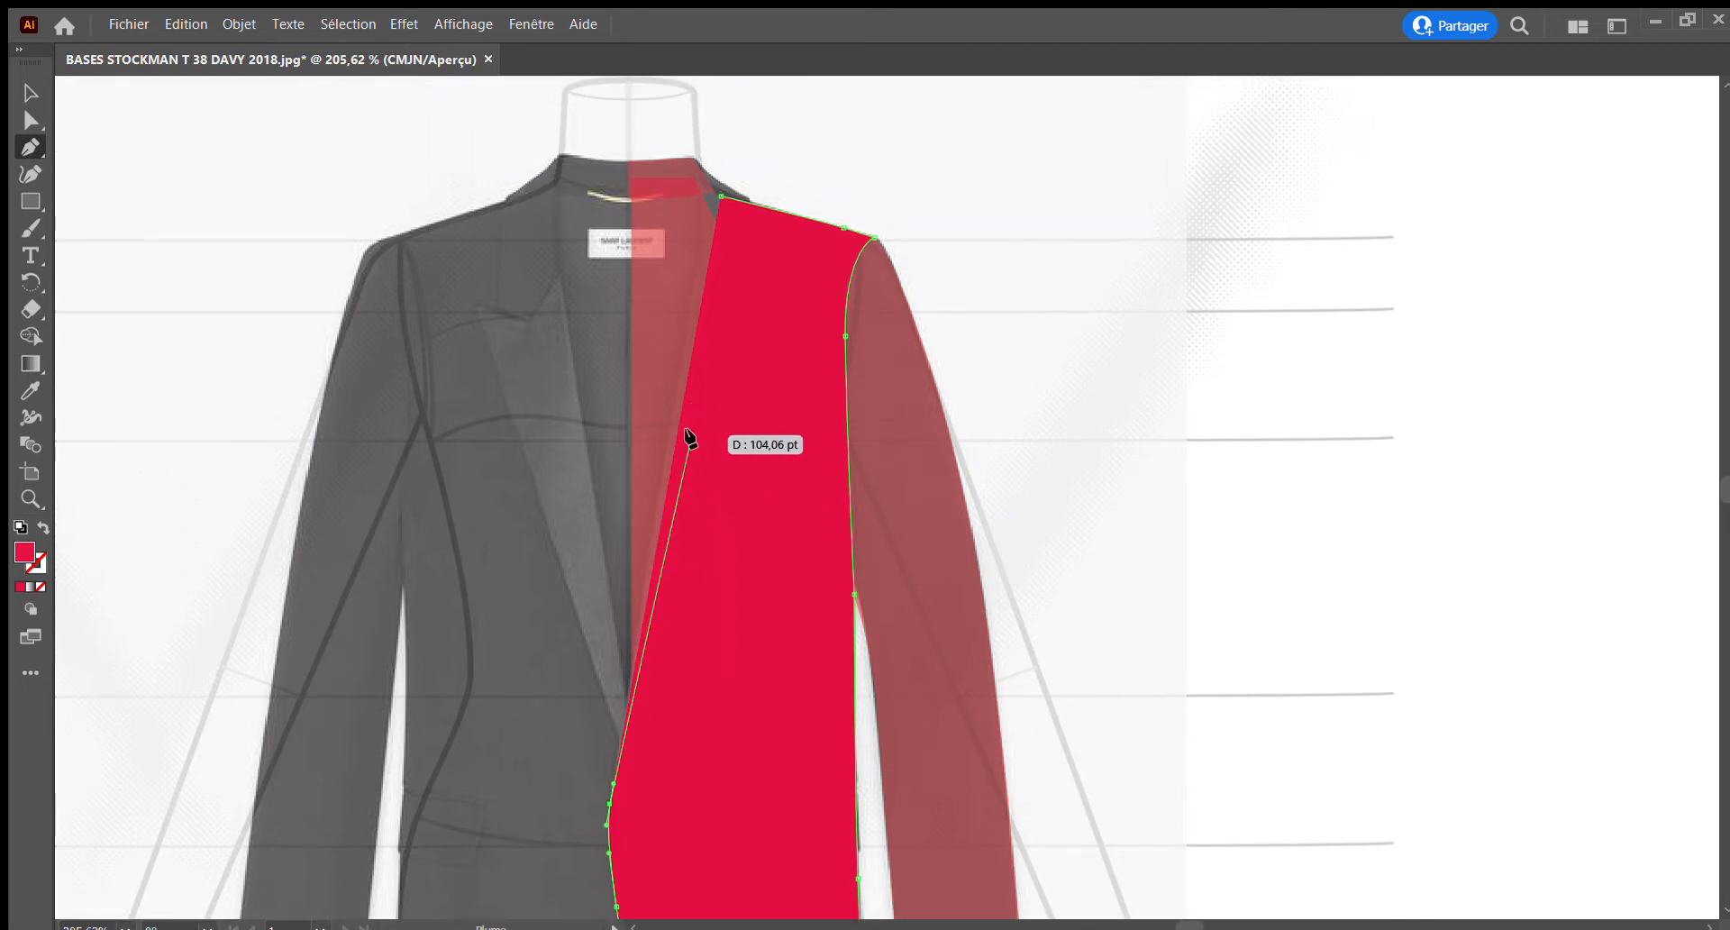
left_click(685, 412)
left_click_drag(686, 413, 702, 368)
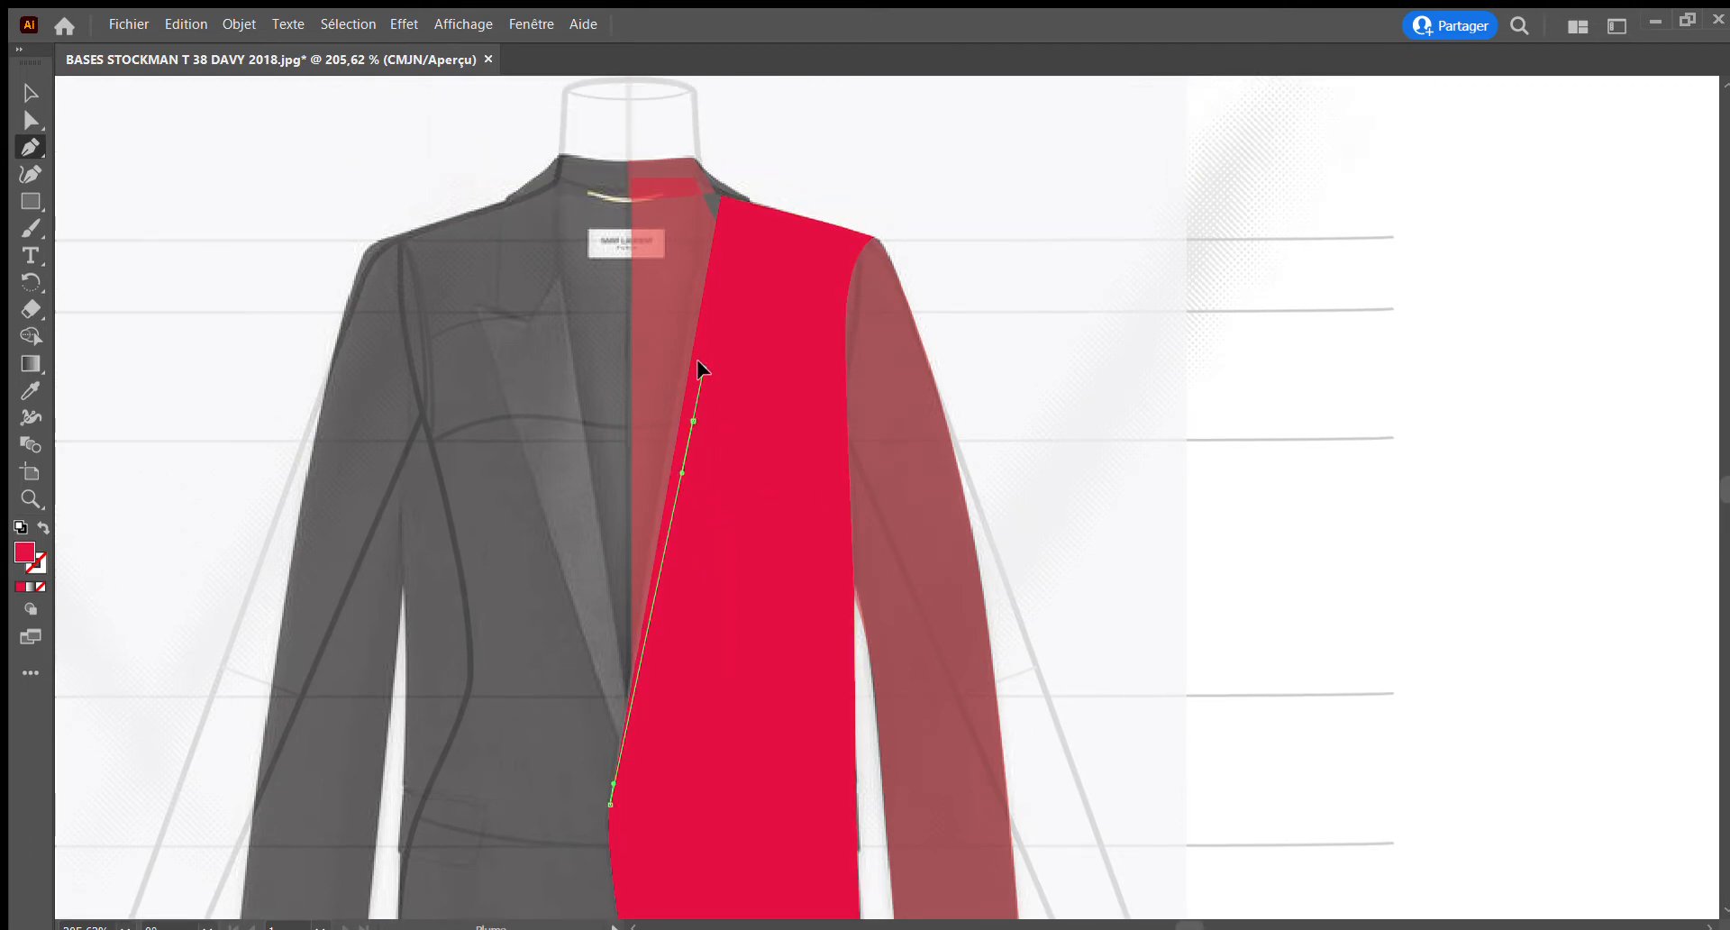
left_click(719, 200)
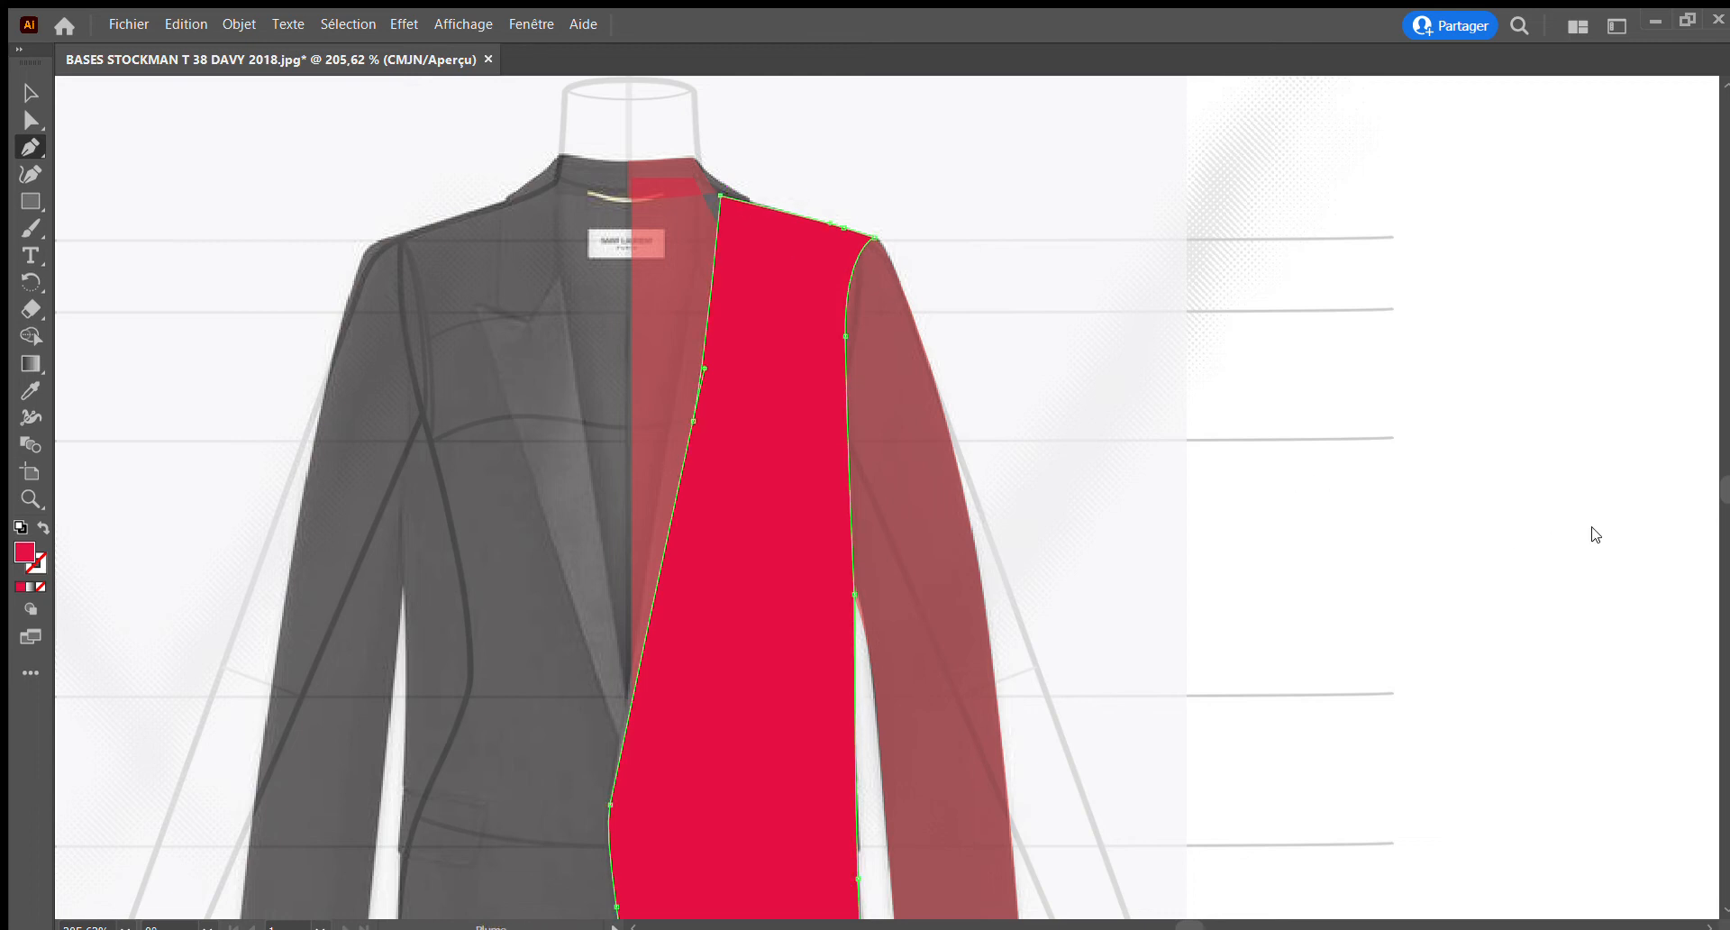
left_click(1537, 555)
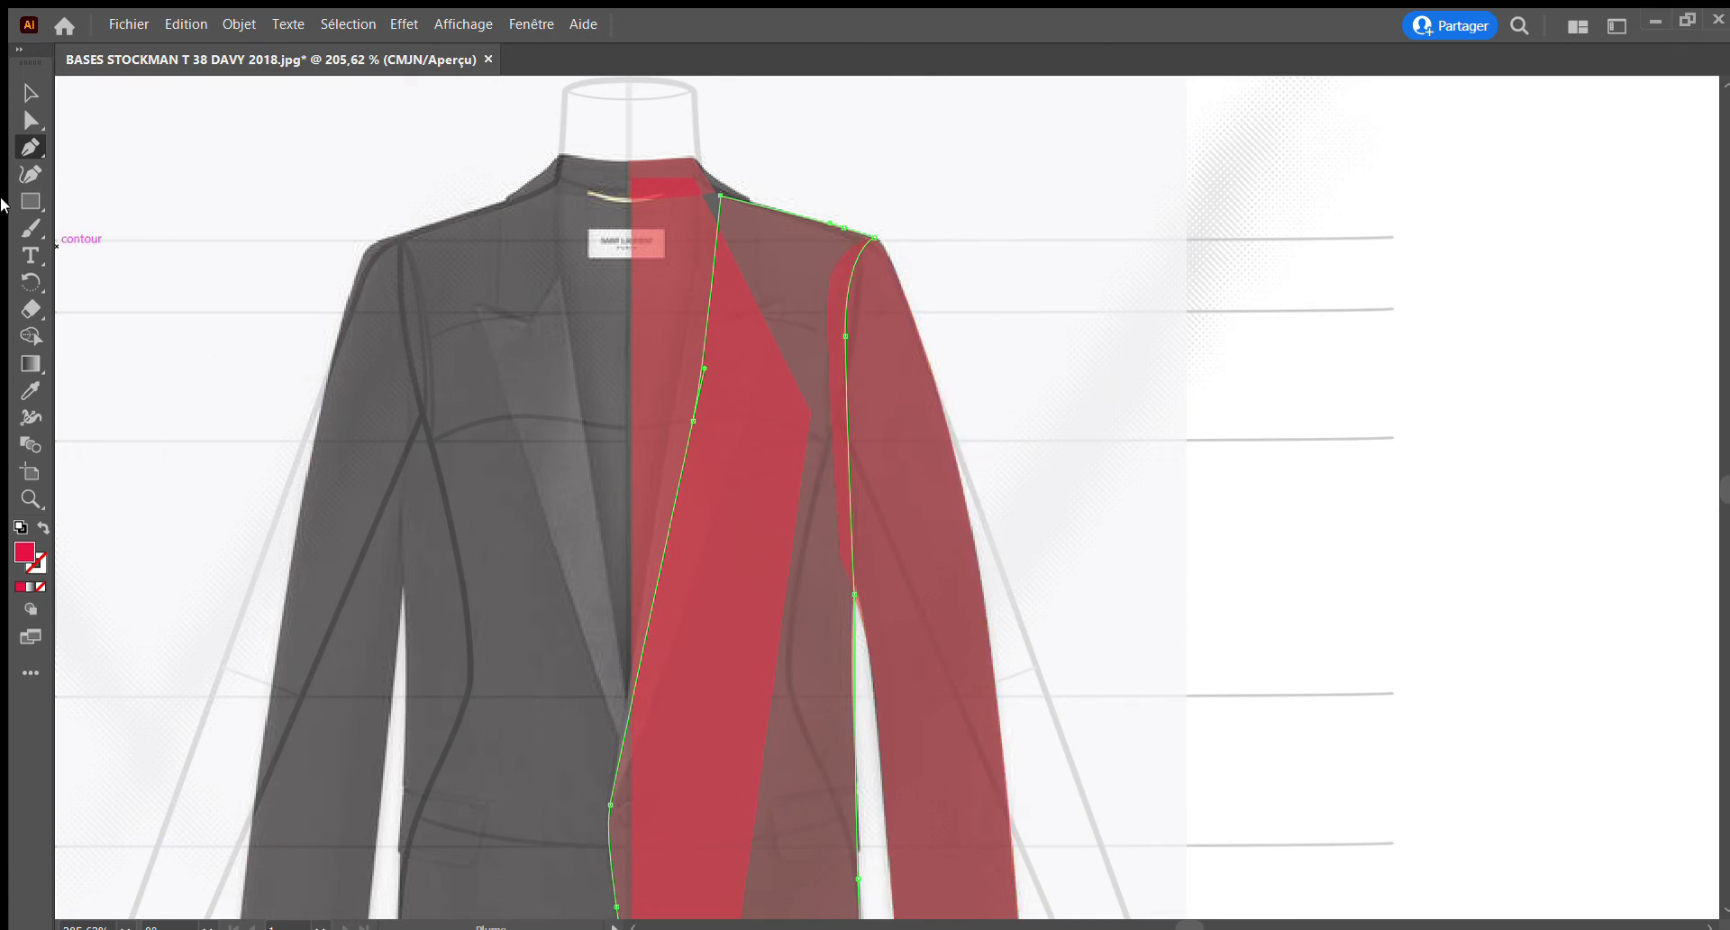
Start the right collar piece with the Pen tool, tracing from the neck point over the shoulder and down to its lower outer corner
left_click(18, 91)
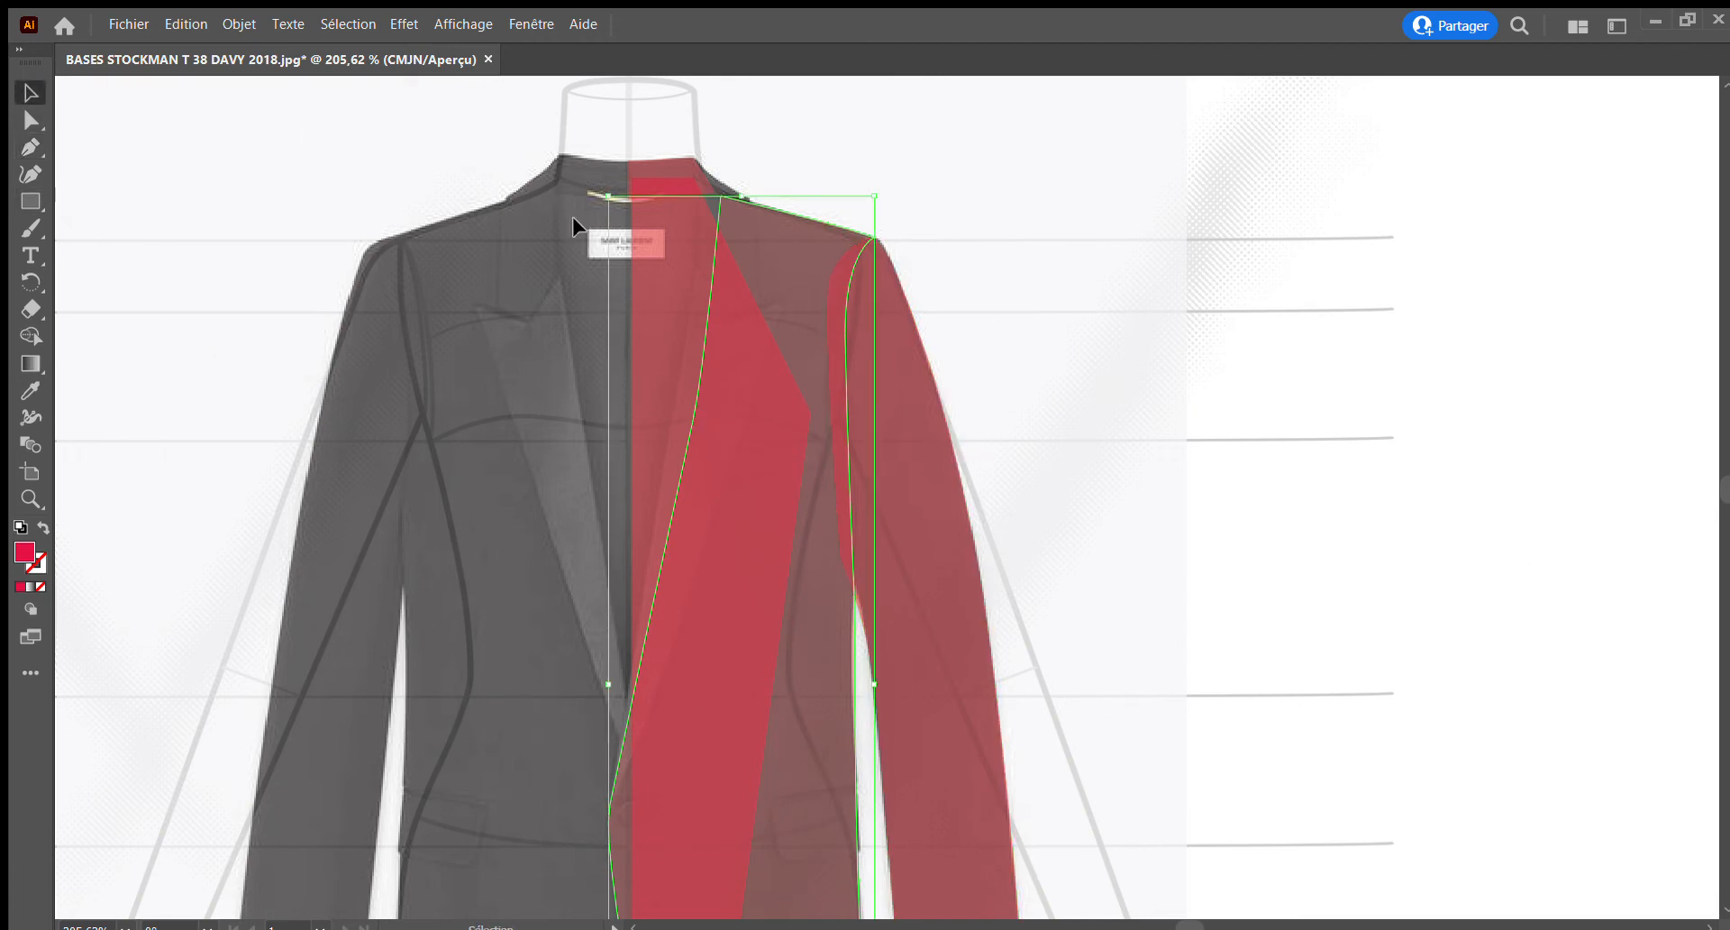
scroll(766, 248, "up", 2)
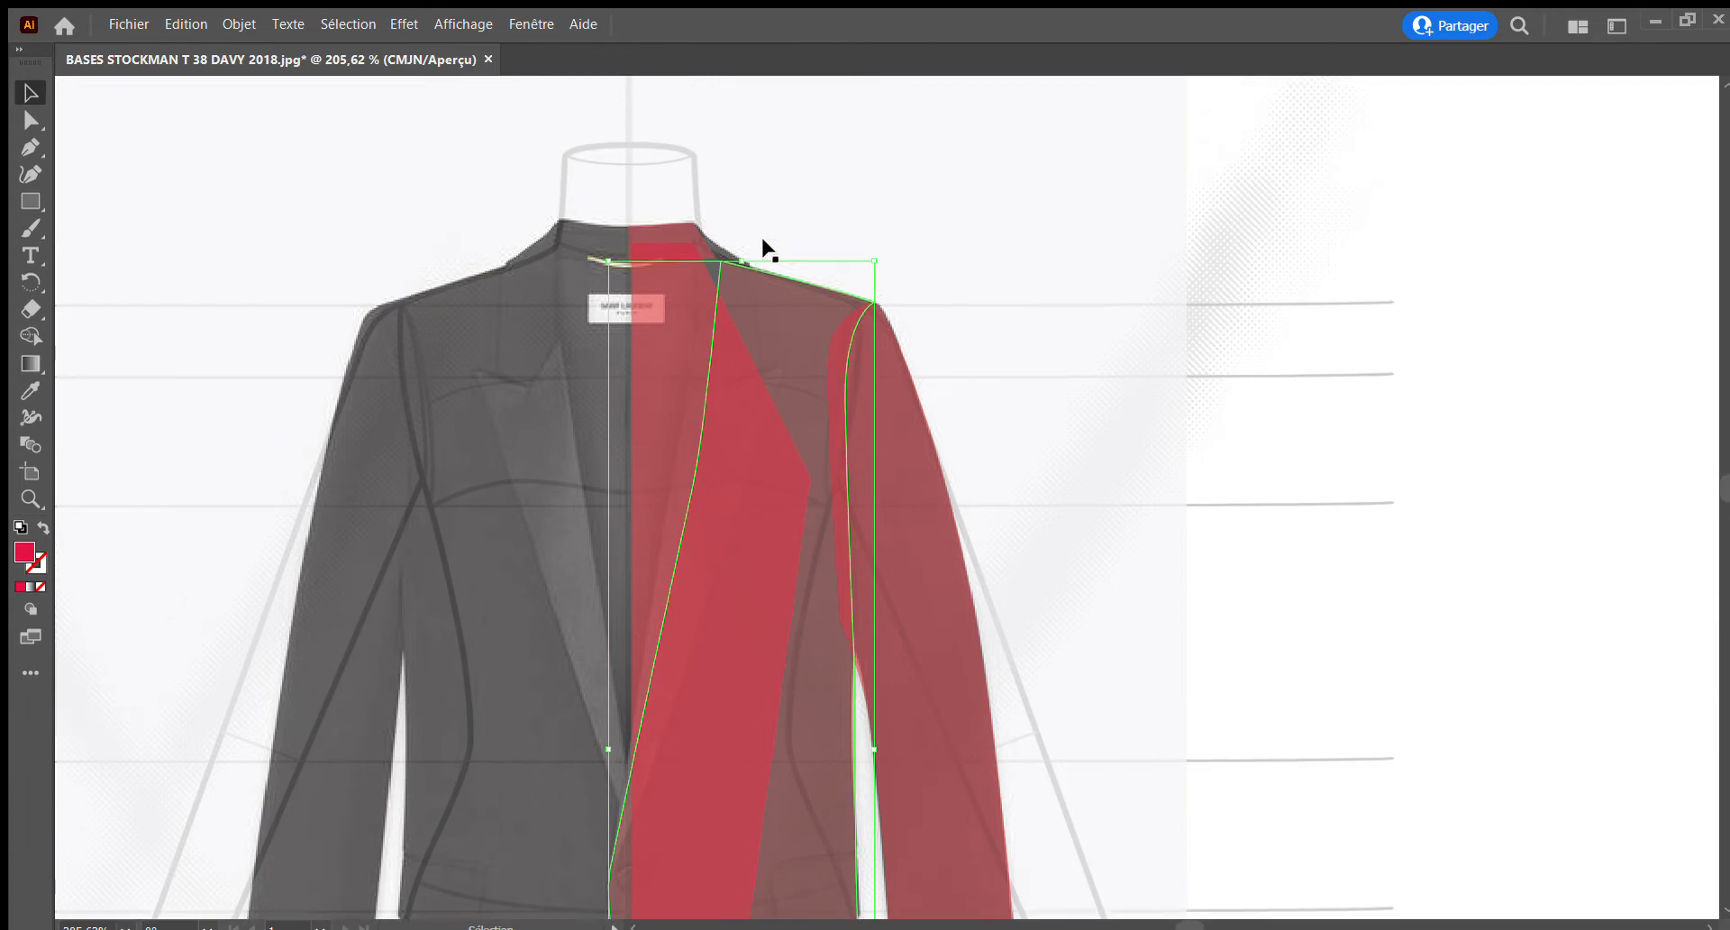
left_click(30, 499)
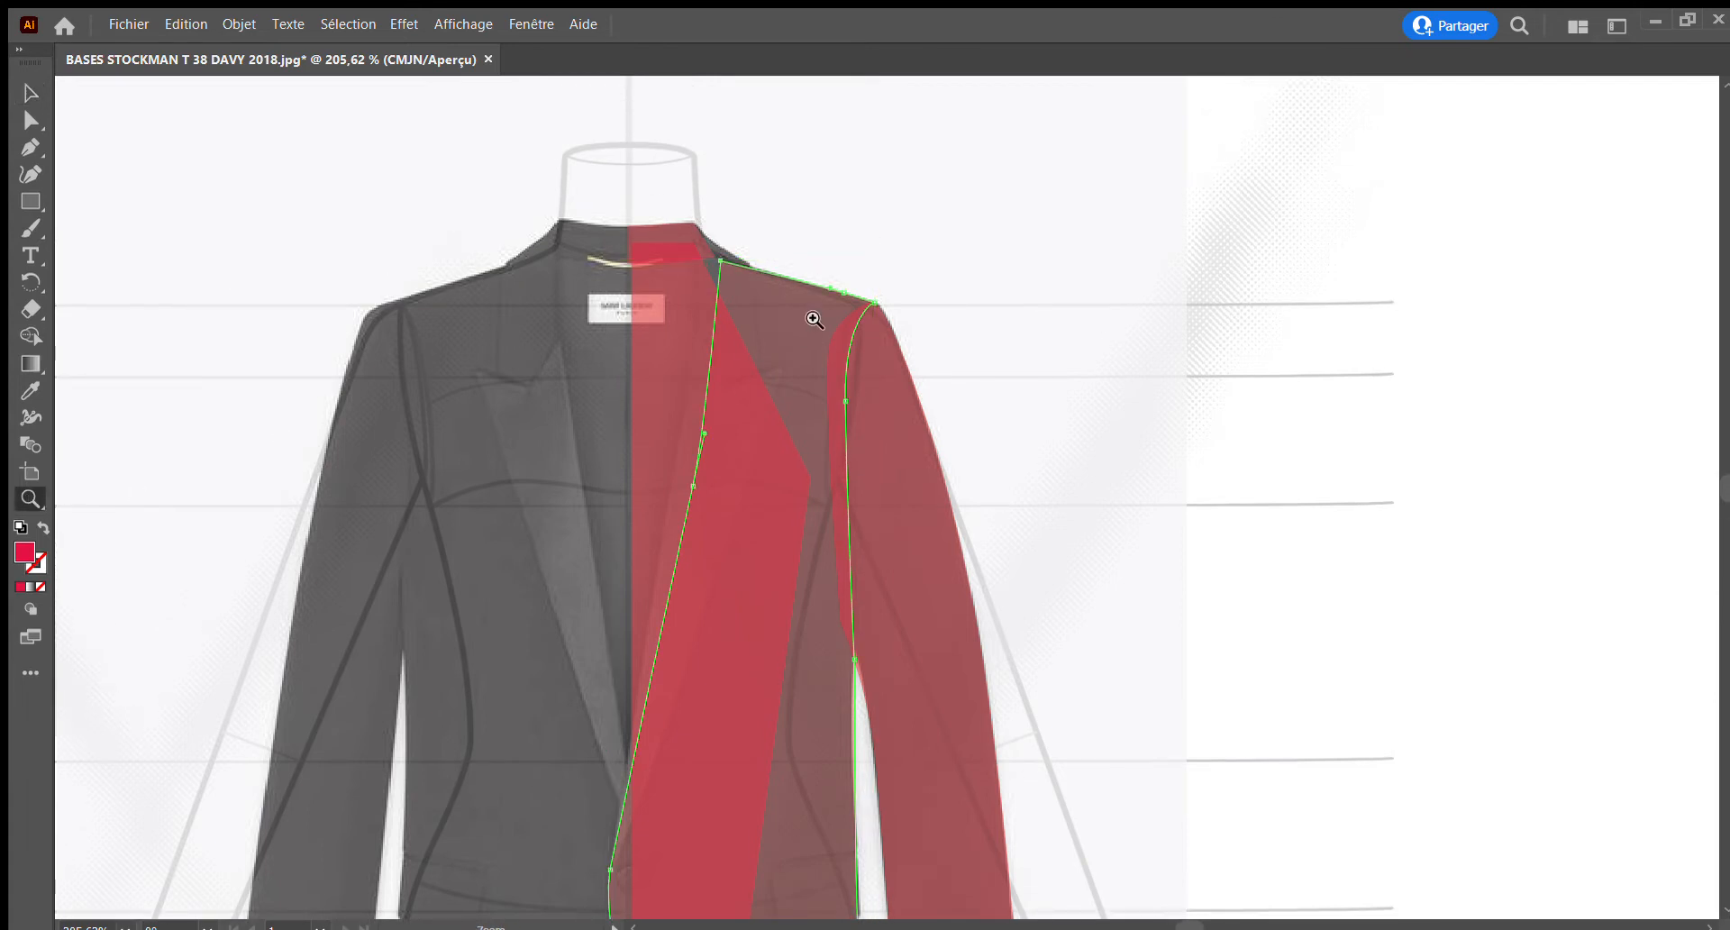
left_click_drag(676, 220, 808, 422)
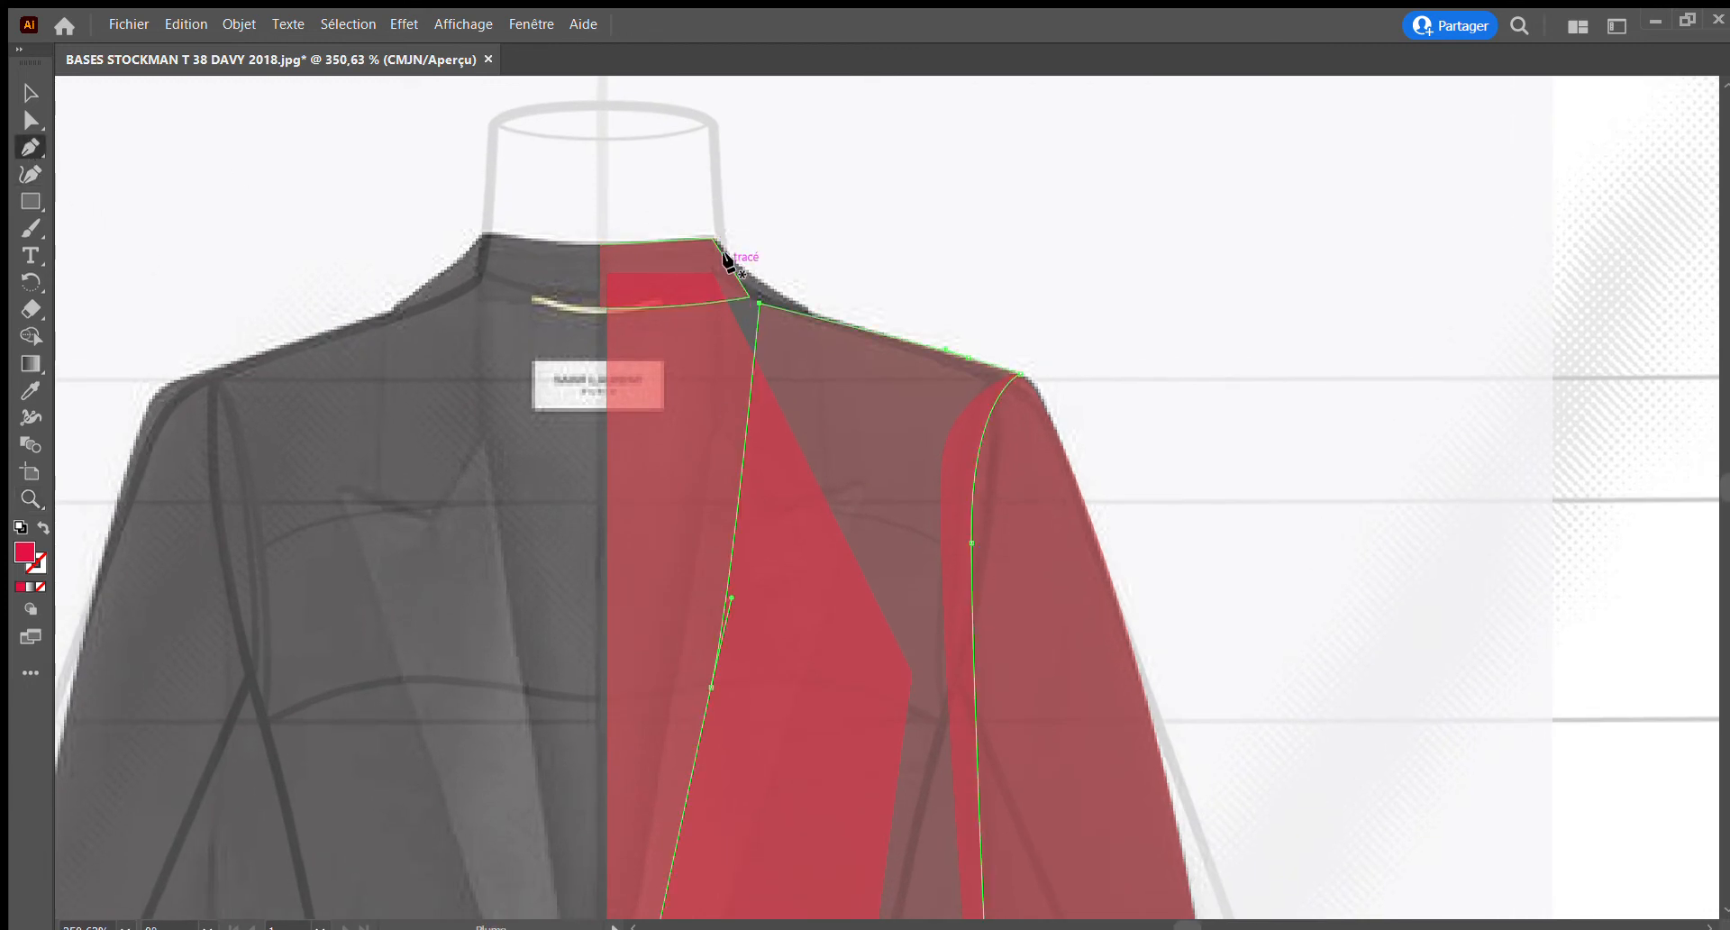
left_click_drag(714, 239, 783, 296)
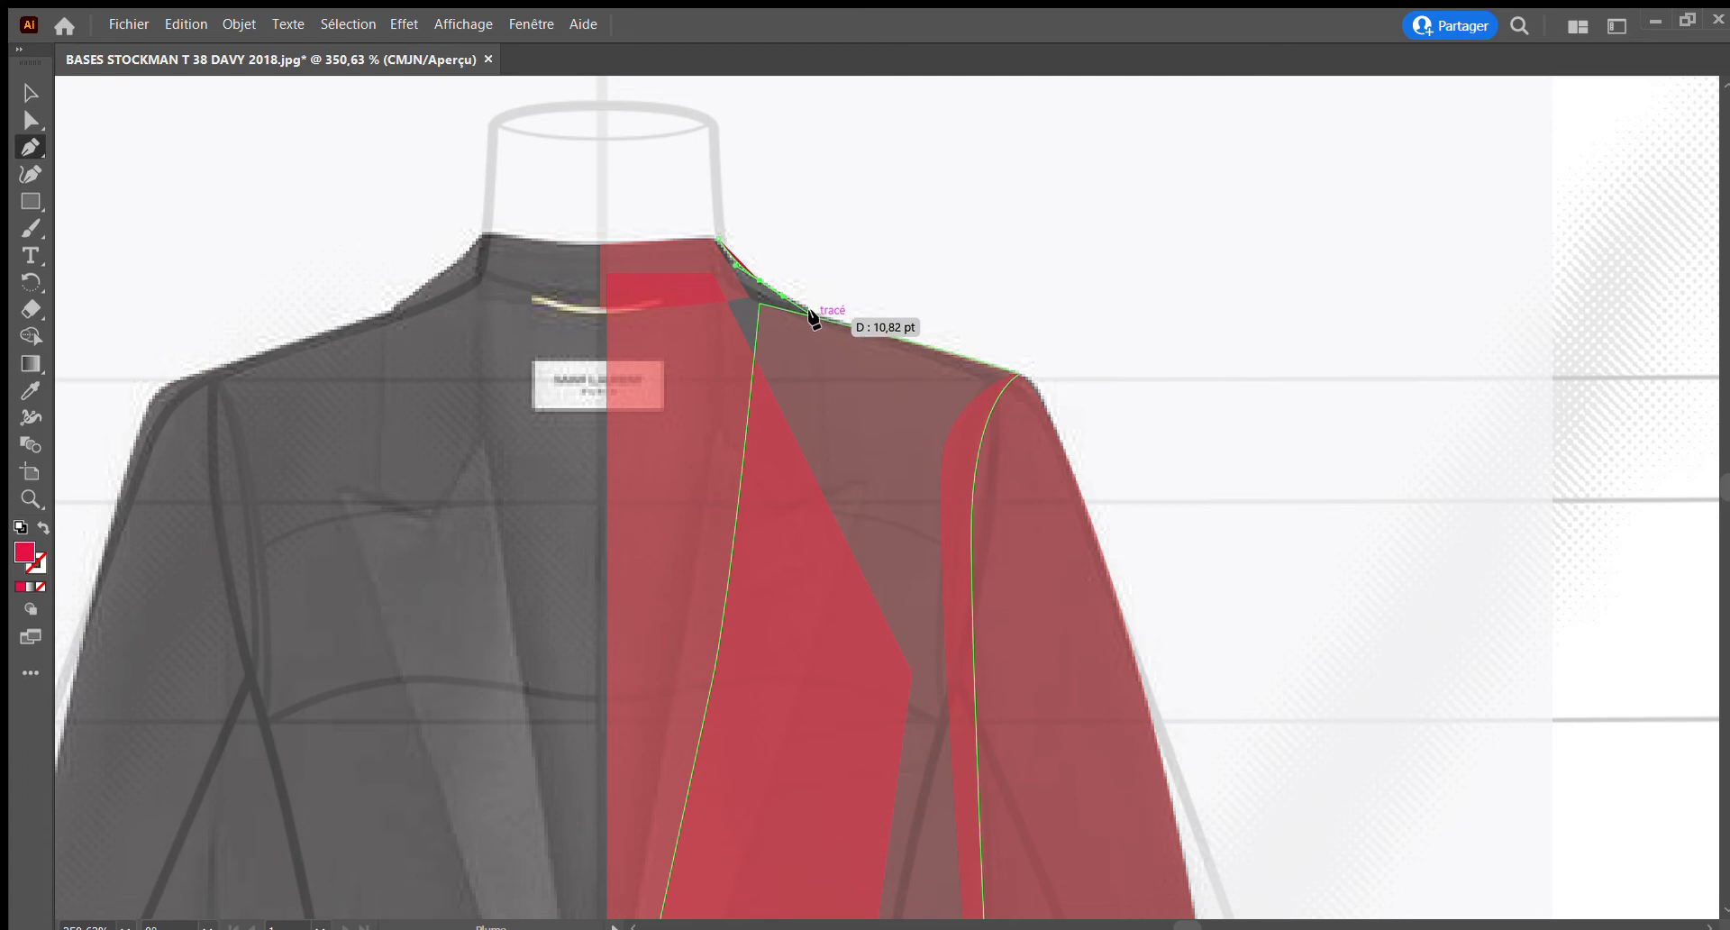
left_click(809, 309)
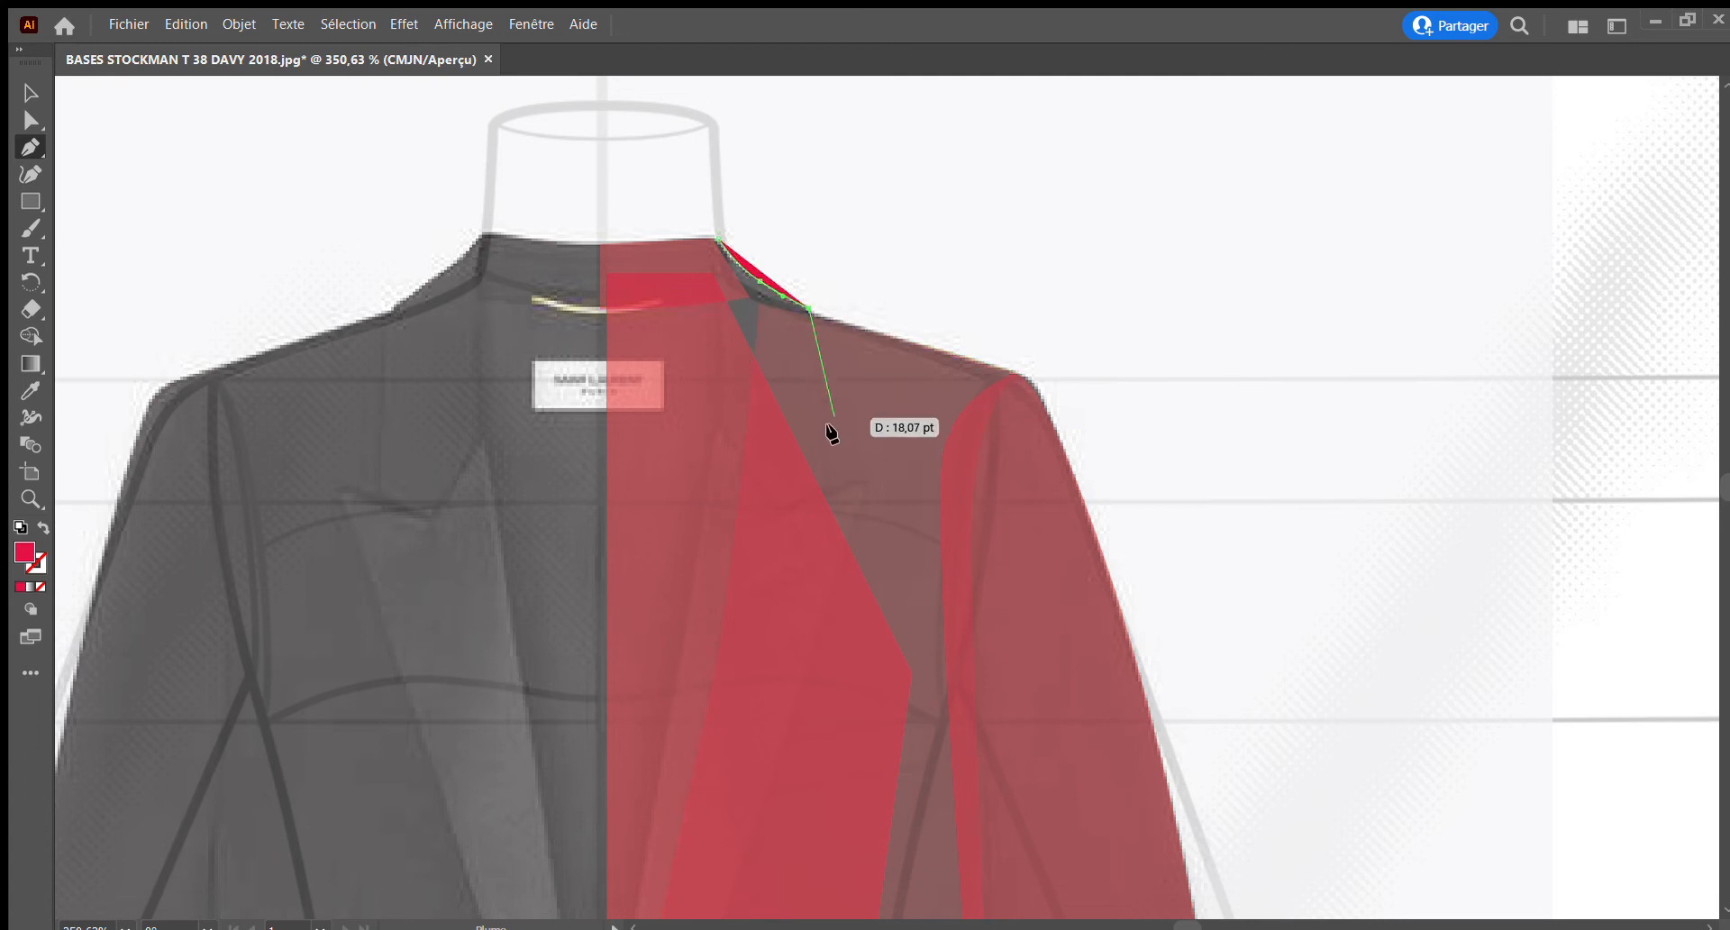
left_click_drag(822, 389, 825, 417)
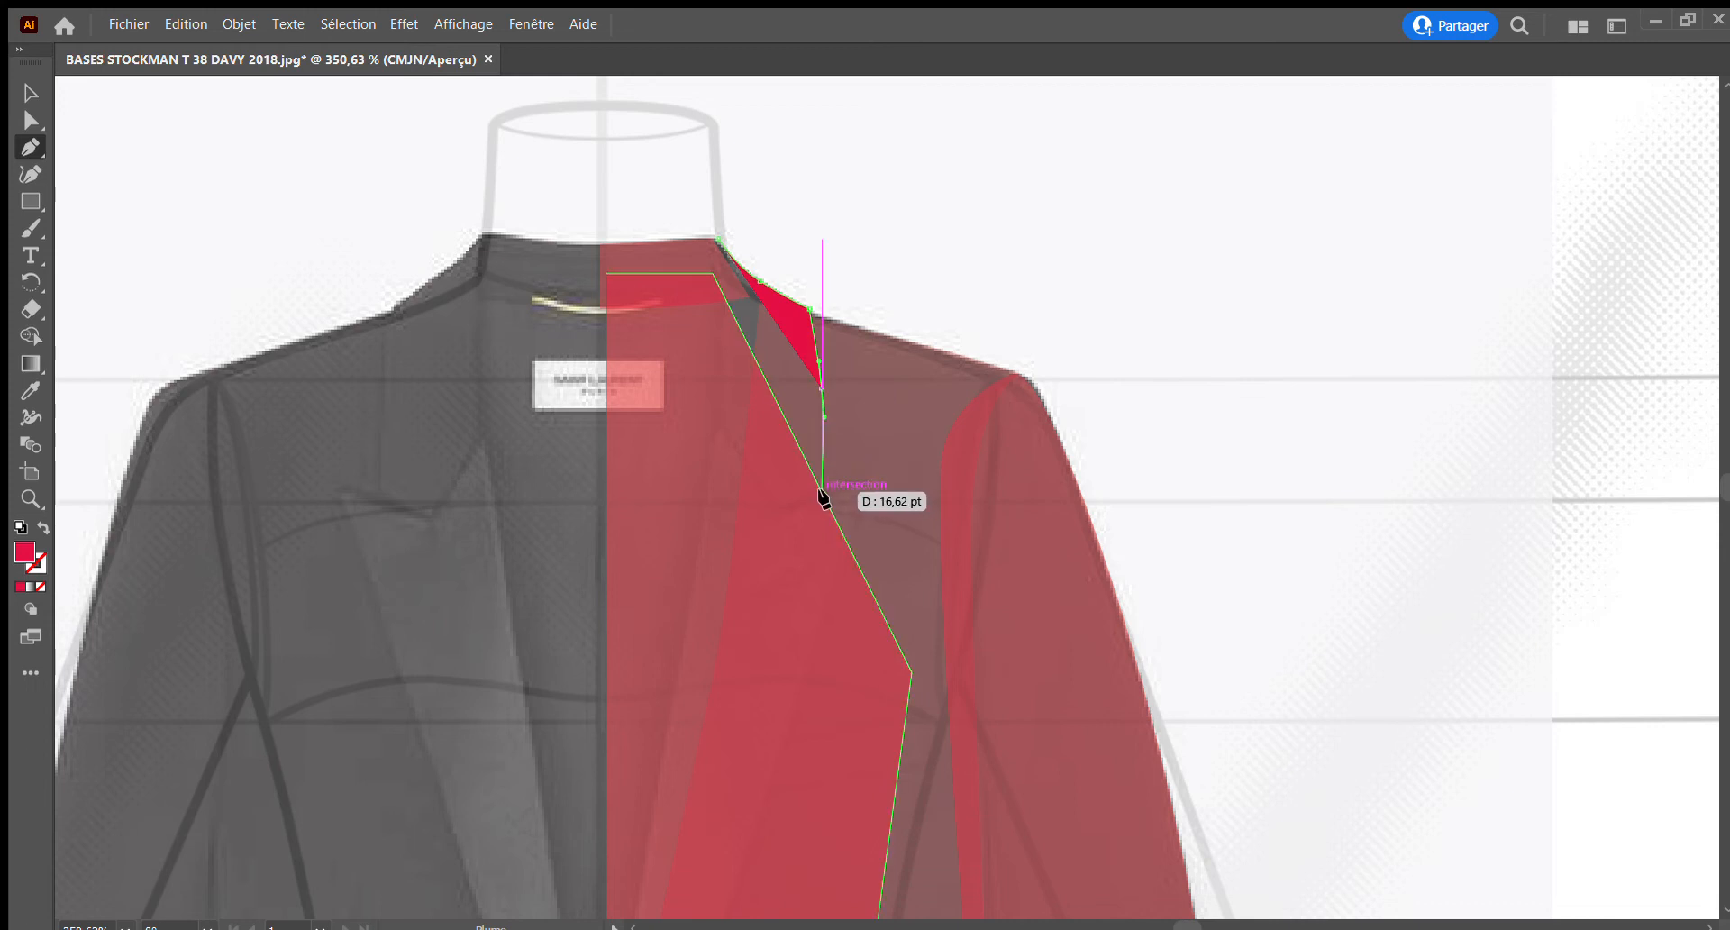
left_click(827, 488)
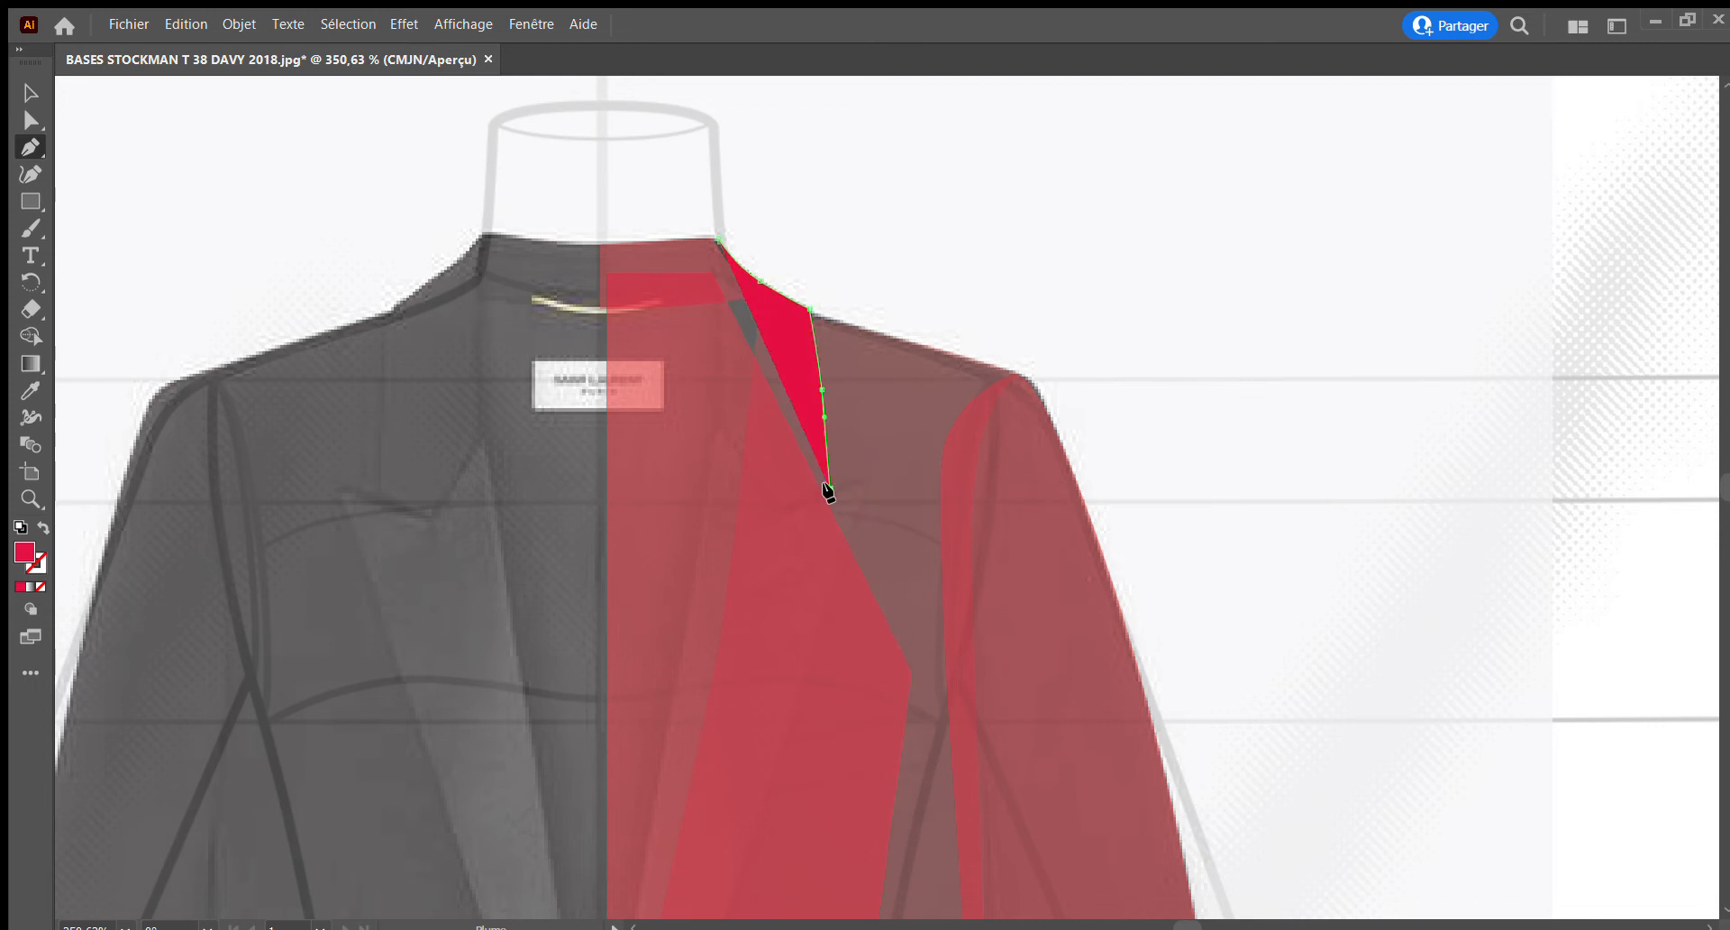
Close the right collar piece along the notch edge, past the roll line, and up its inner edge to the neck point
left_click(776, 537)
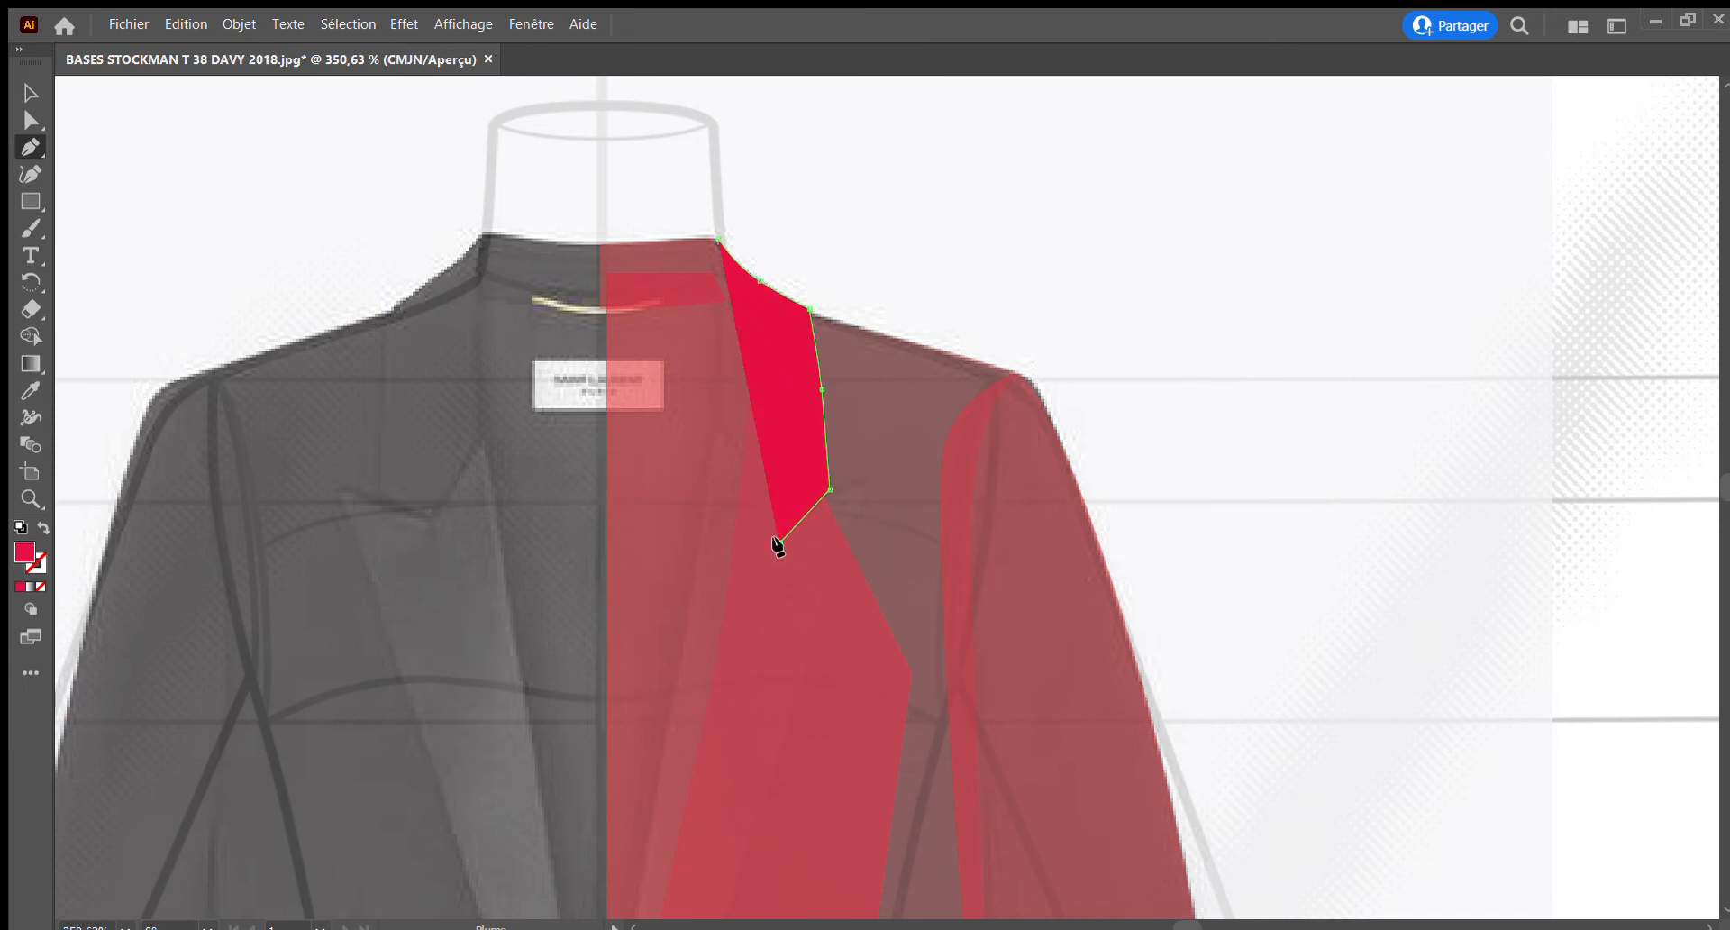
left_click(717, 436)
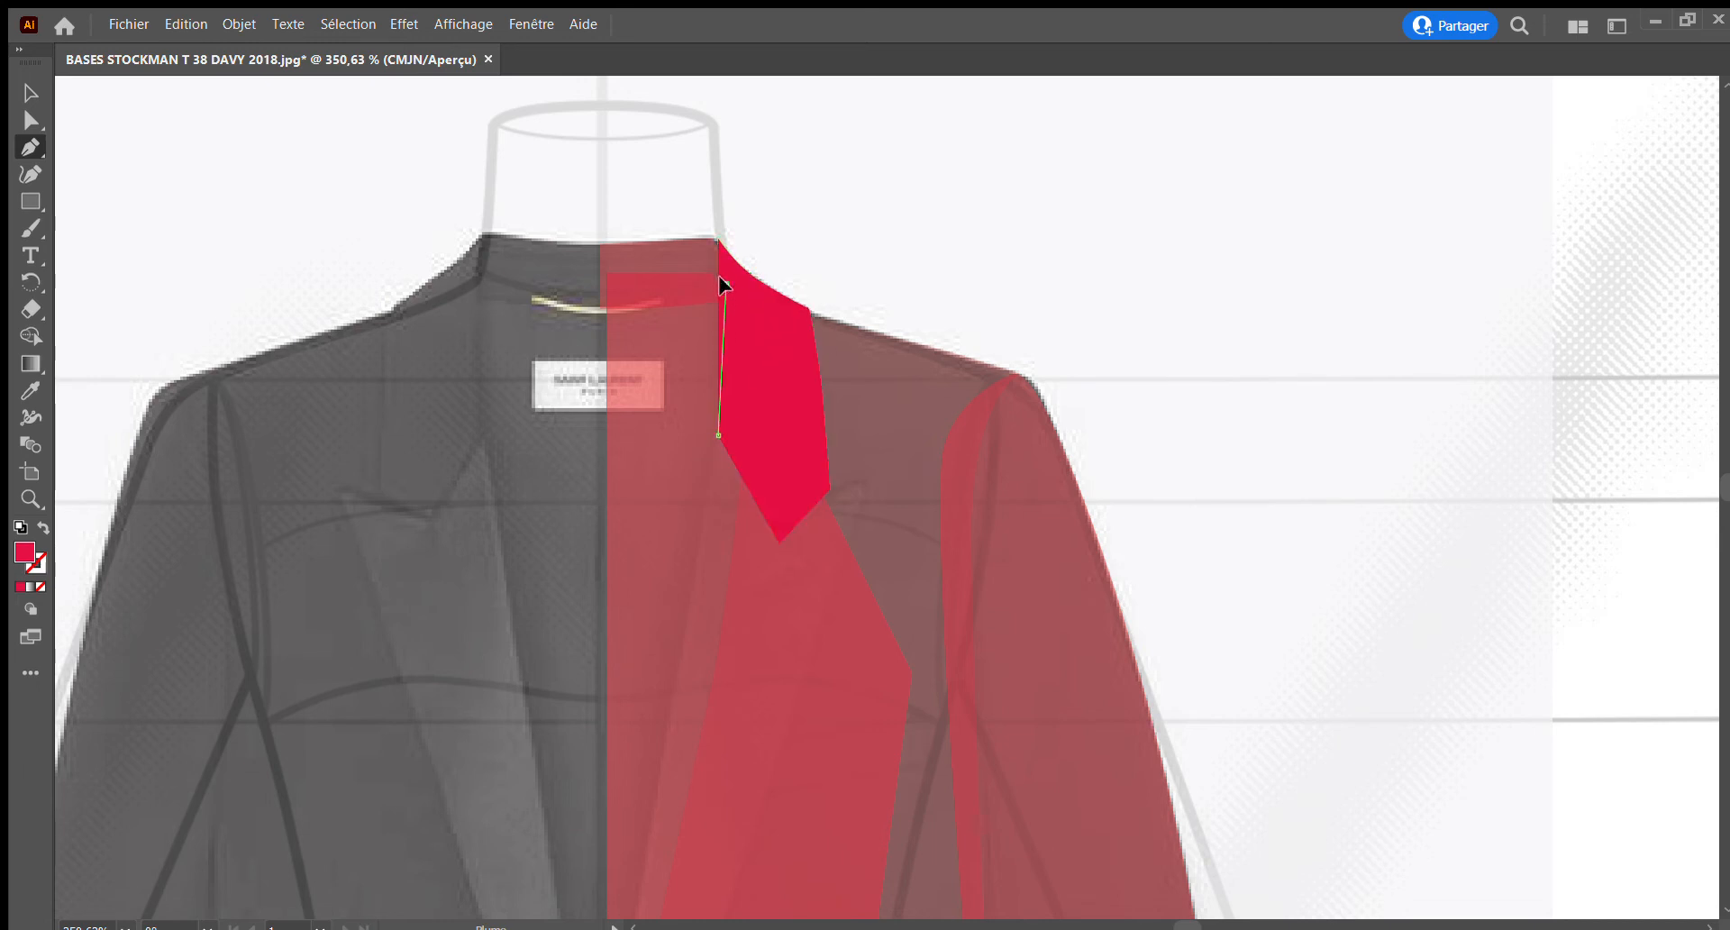
left_click_drag(724, 285, 728, 319)
left_click_drag(715, 239, 713, 239)
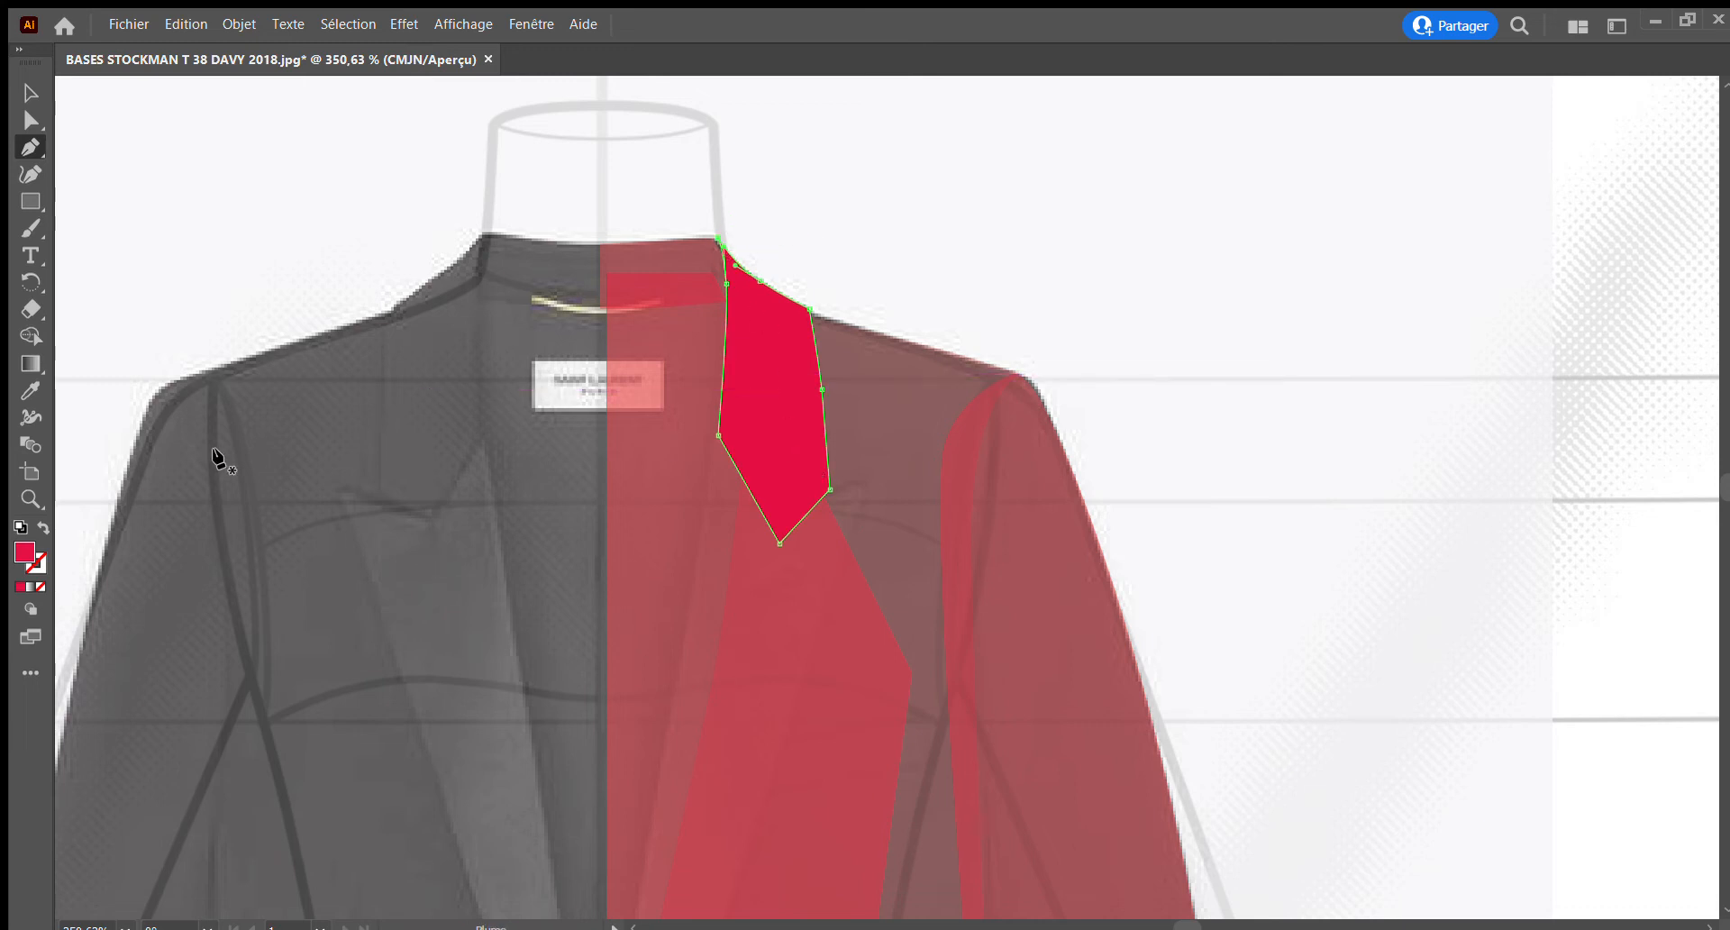
Move the collar's top anchor onto the neck corner in the photo and lower the upper anchor on its inner edge
key("z")
left_click_drag(685, 218, 981, 448)
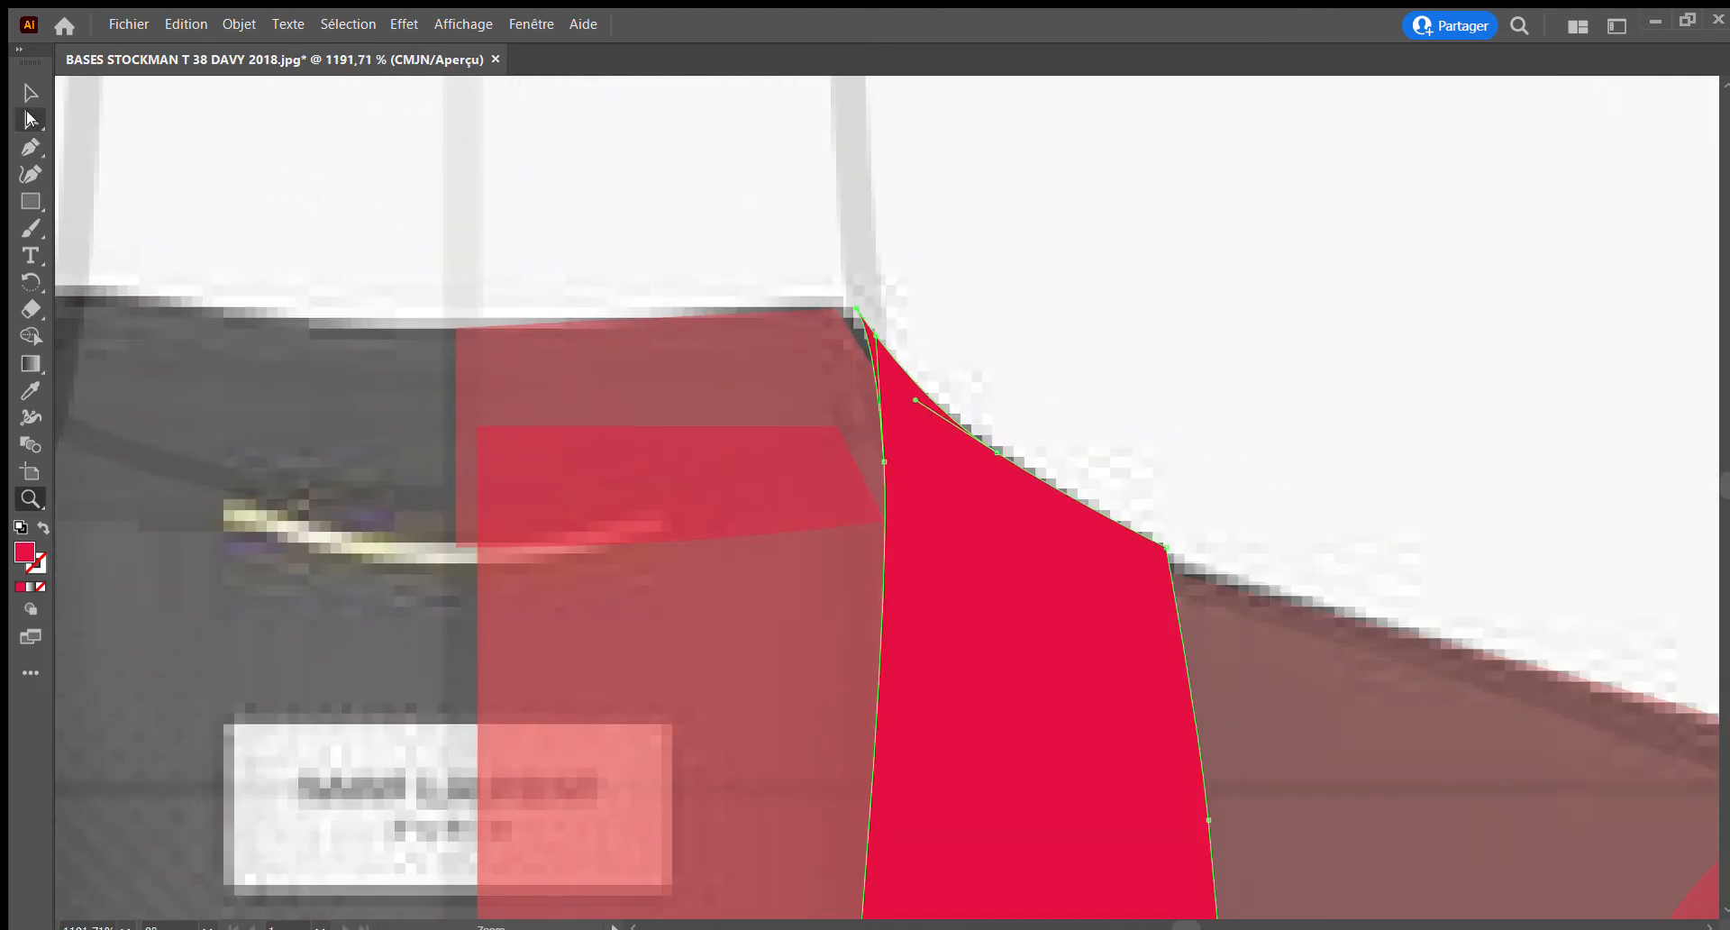
left_click(30, 118)
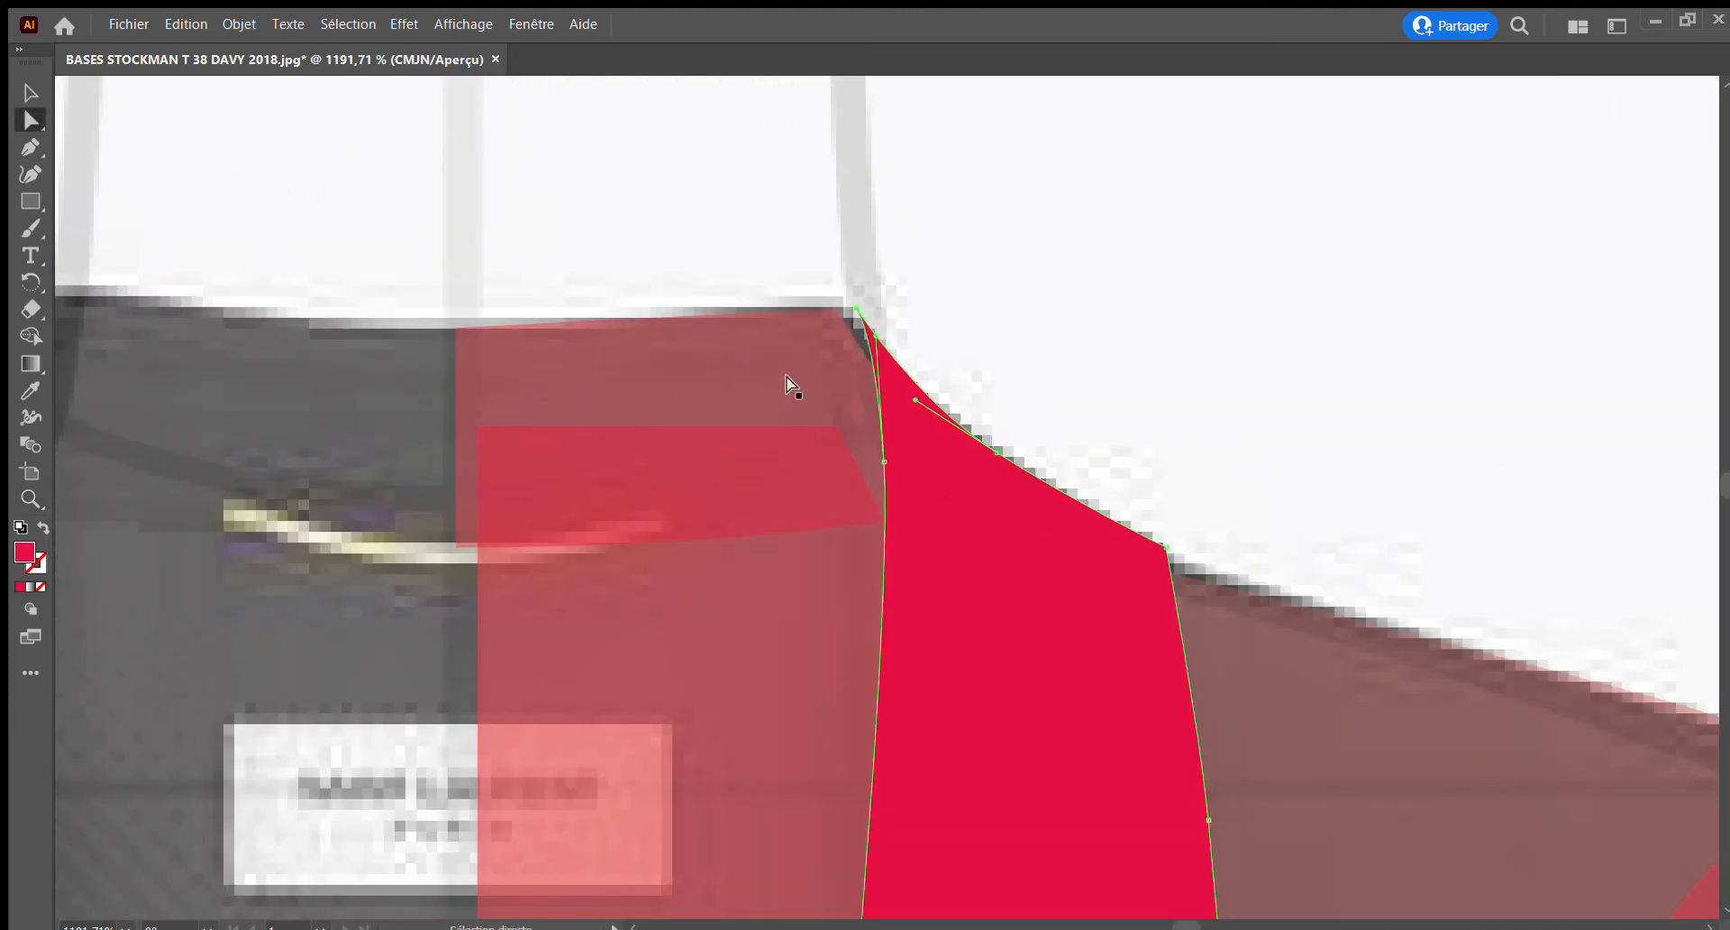
left_click(849, 304)
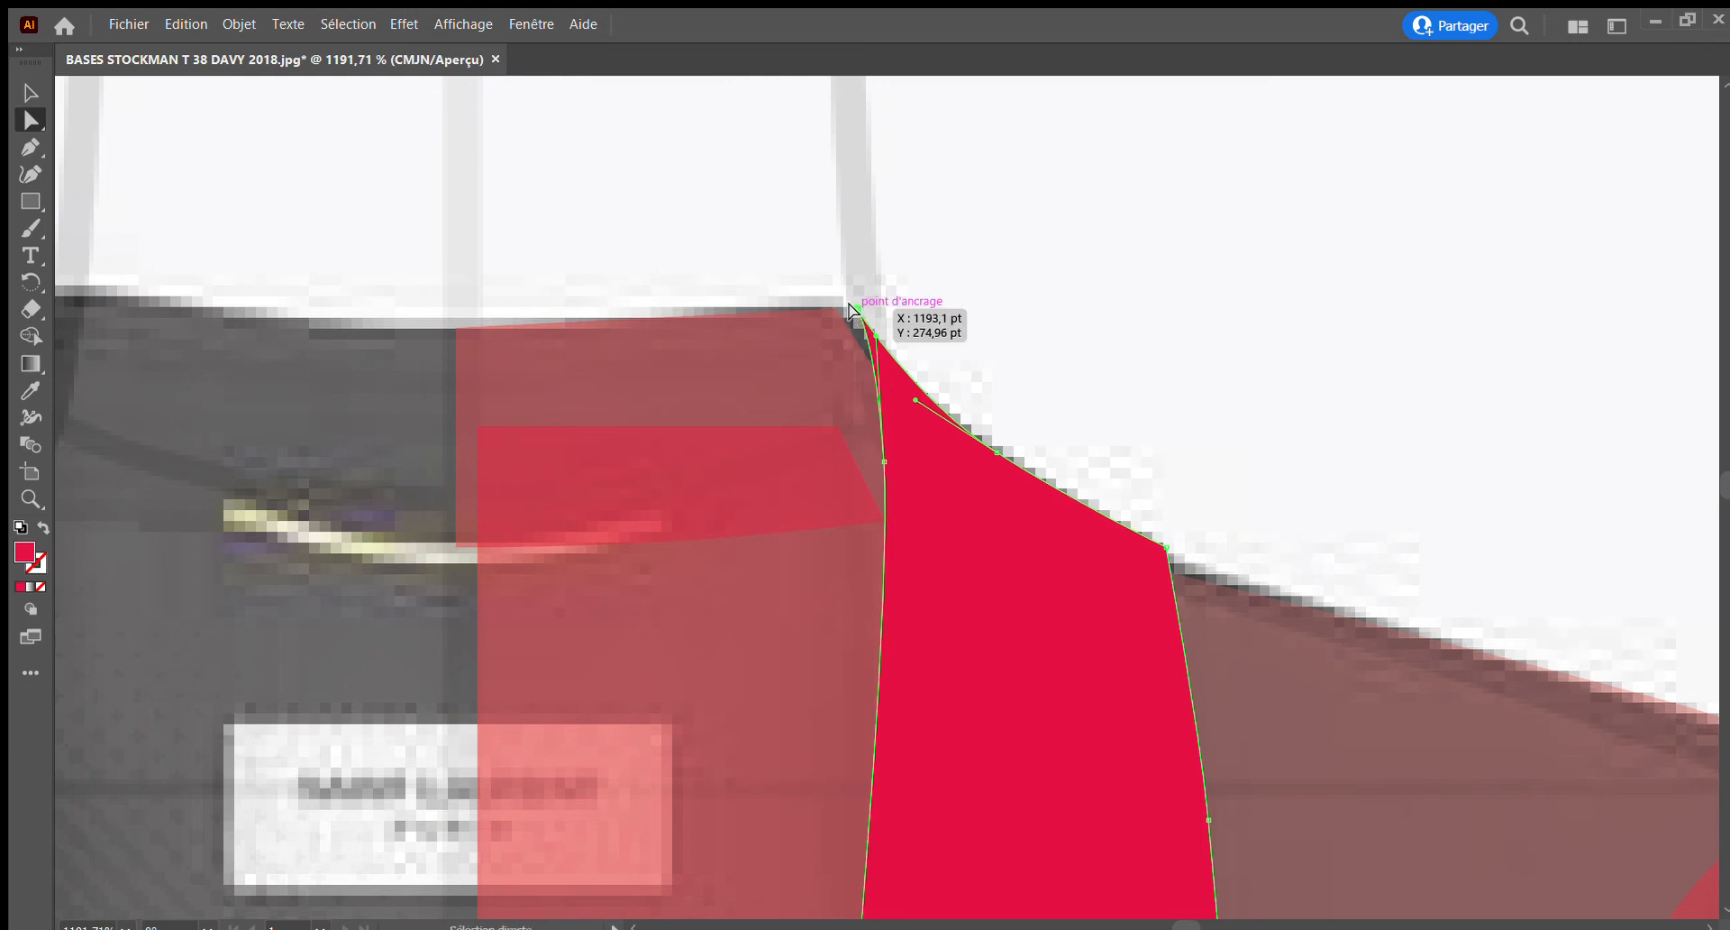
left_click_drag(849, 305, 833, 306)
left_click(882, 463)
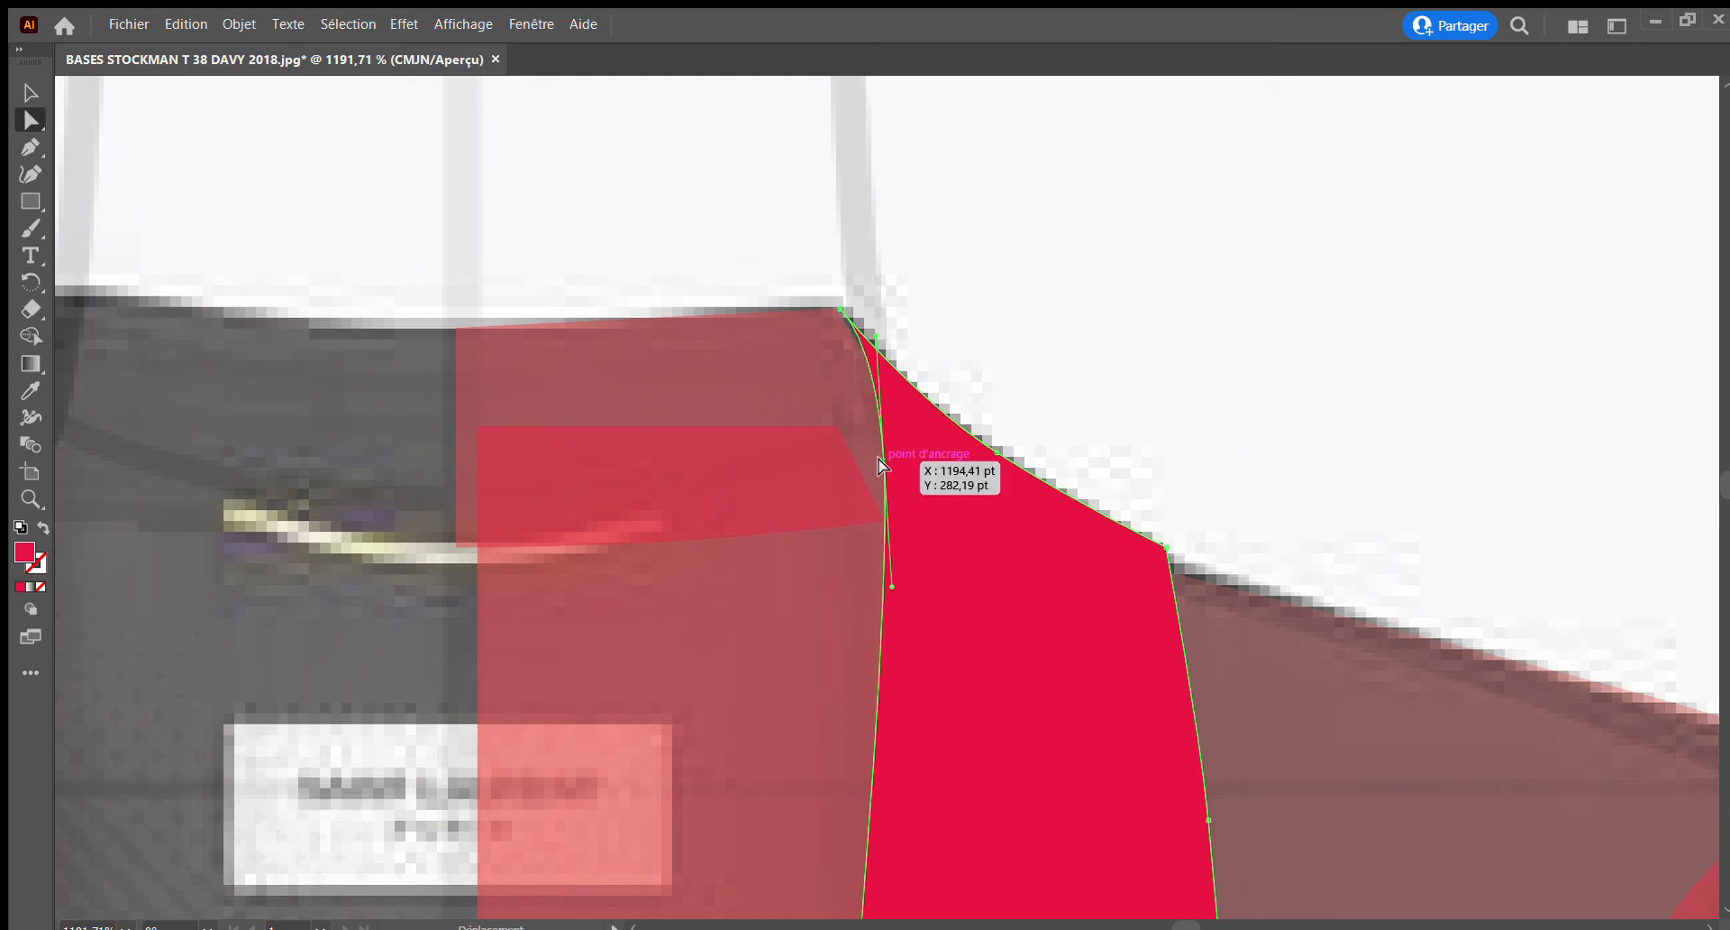
left_click_drag(882, 464, 875, 495)
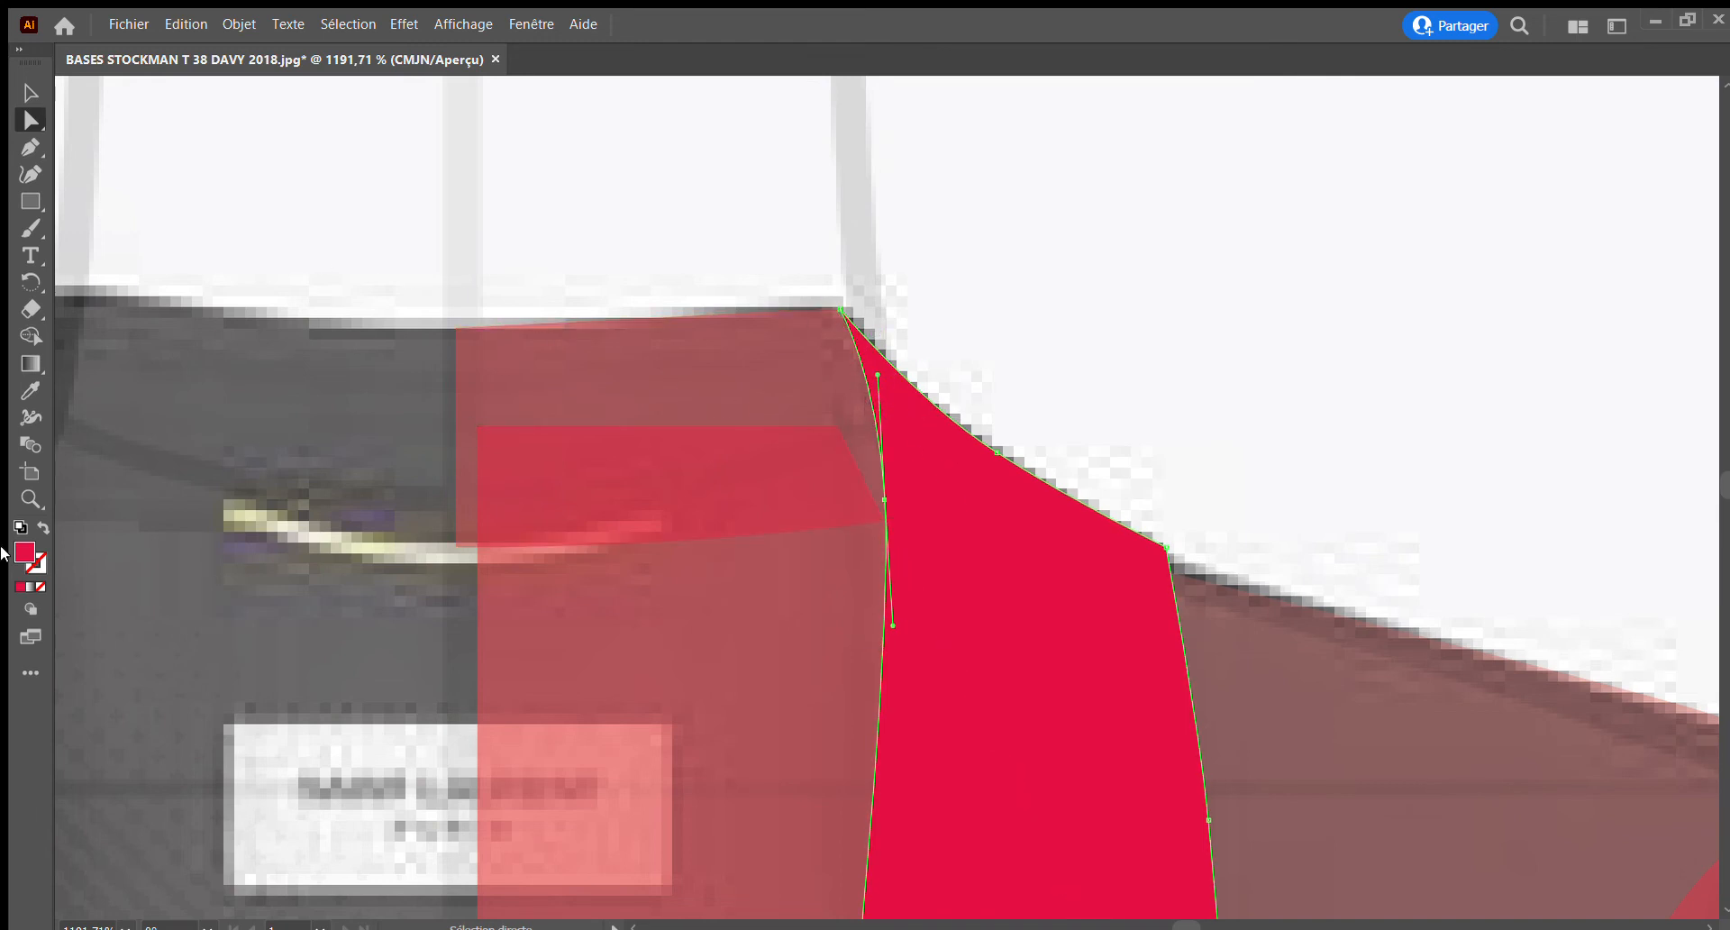
Add an anchor point near the back neck piece's upper outer corner and move it to meet the collar's tip
left_click(29, 498)
left_click_drag(797, 295, 1147, 483)
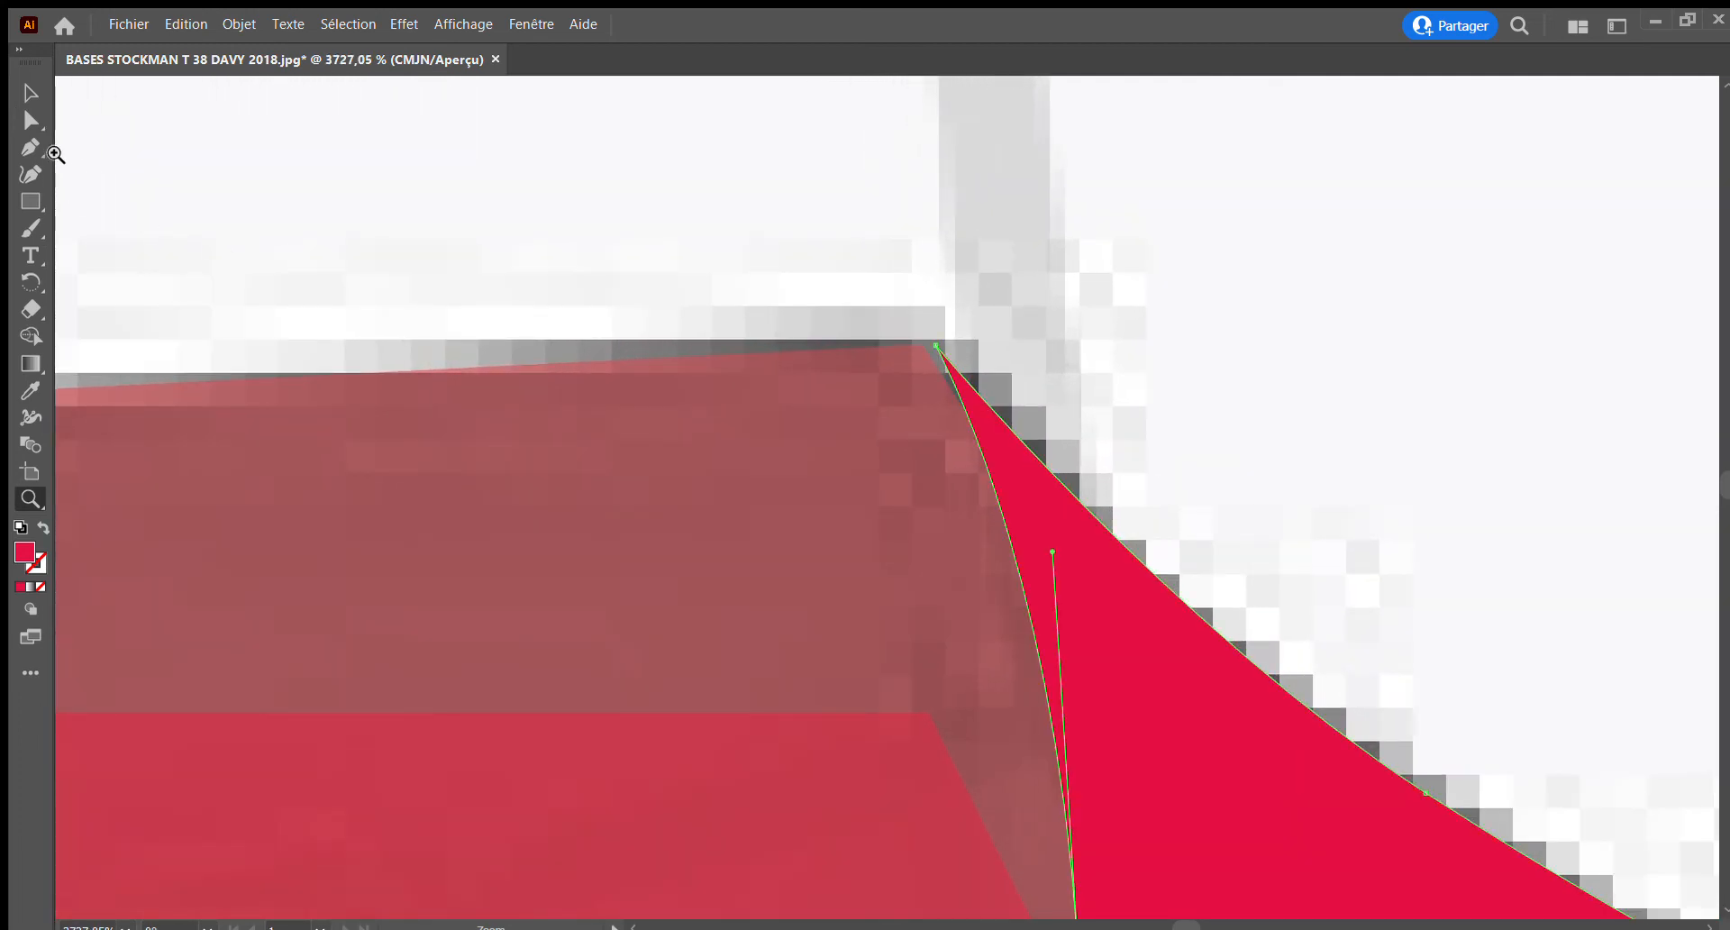
left_click(29, 120)
left_click(823, 413)
left_click(791, 421)
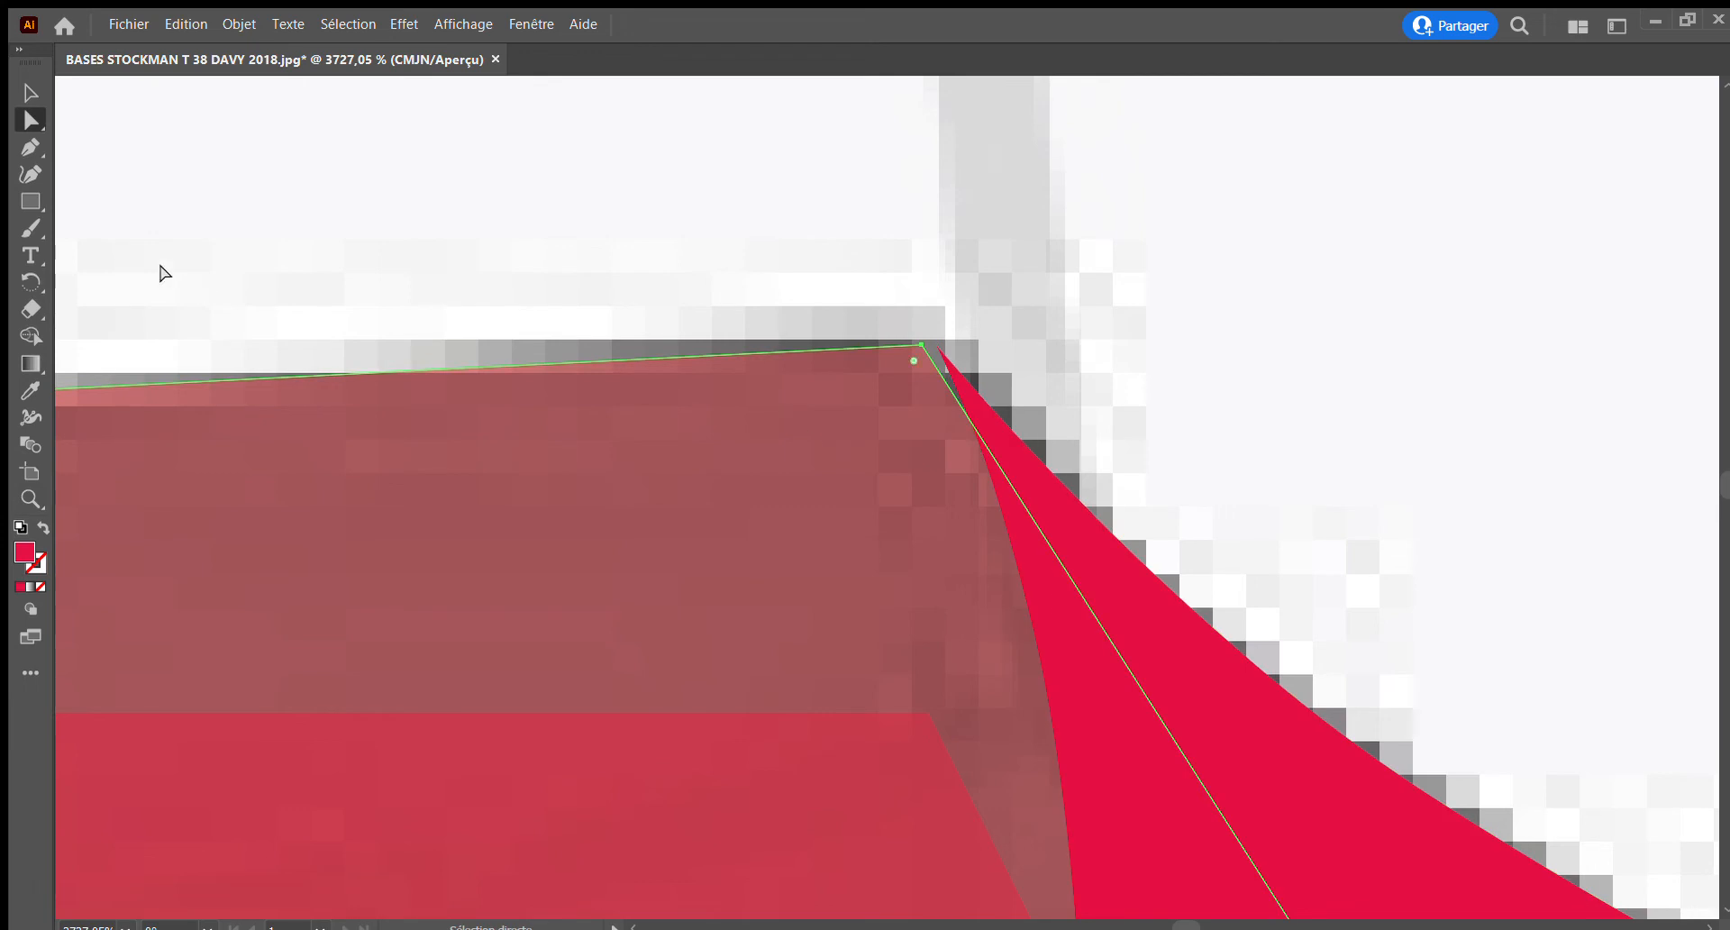
left_click(28, 148)
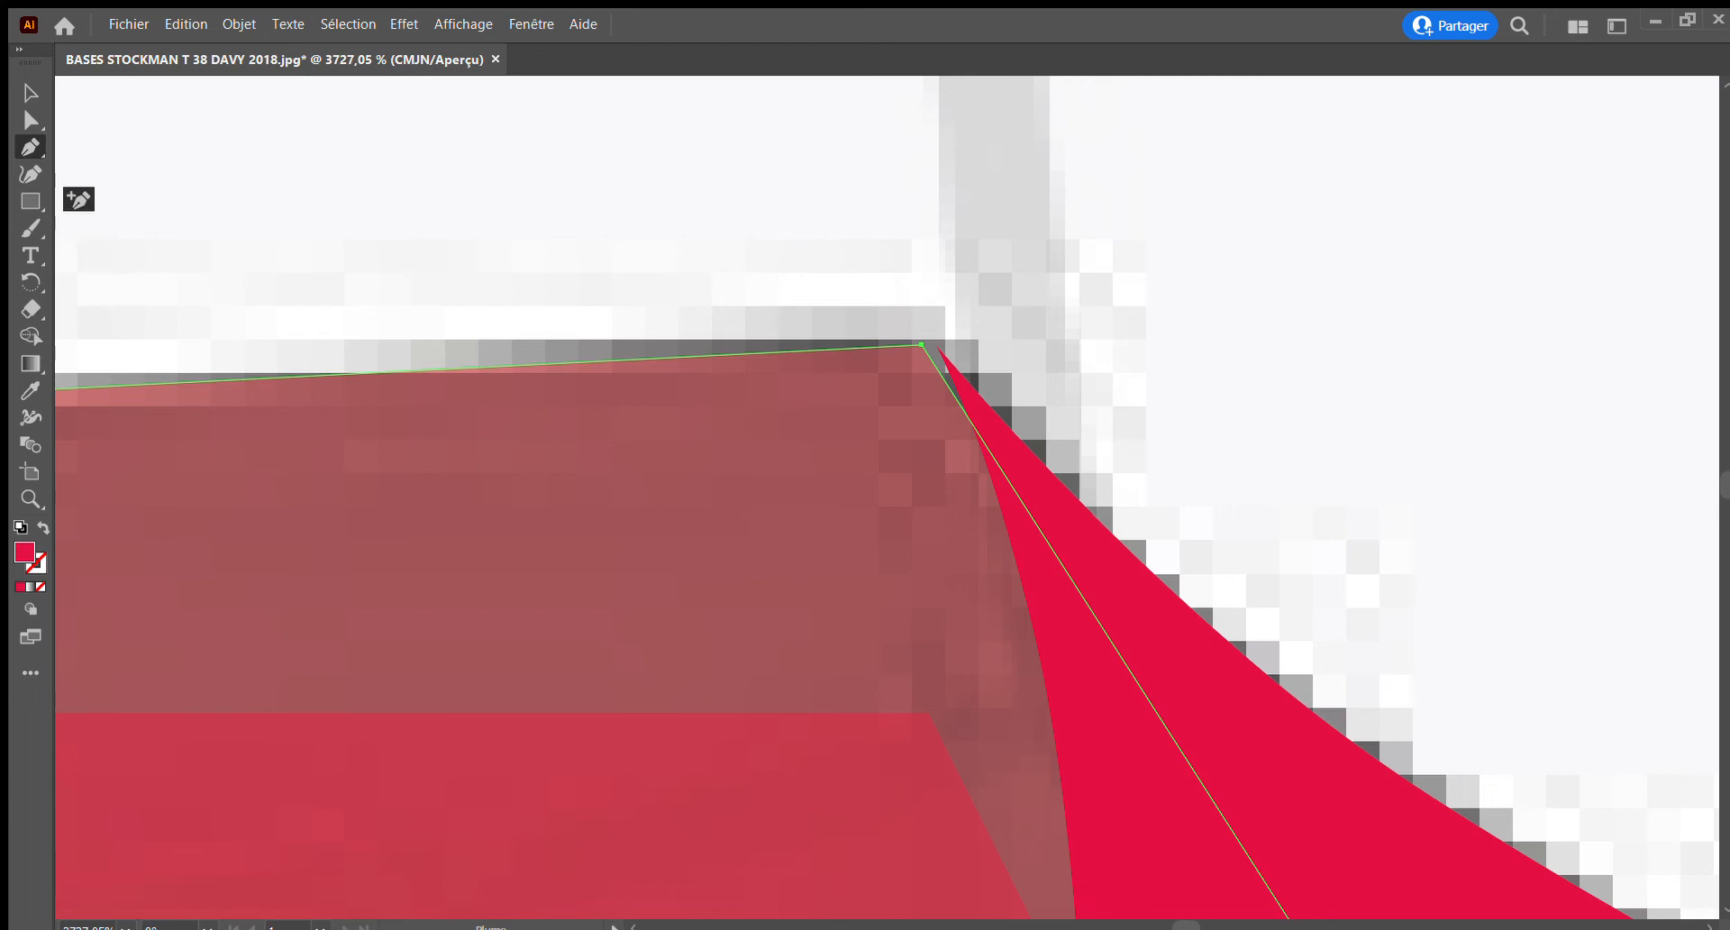
left_click(32, 147, "alt")
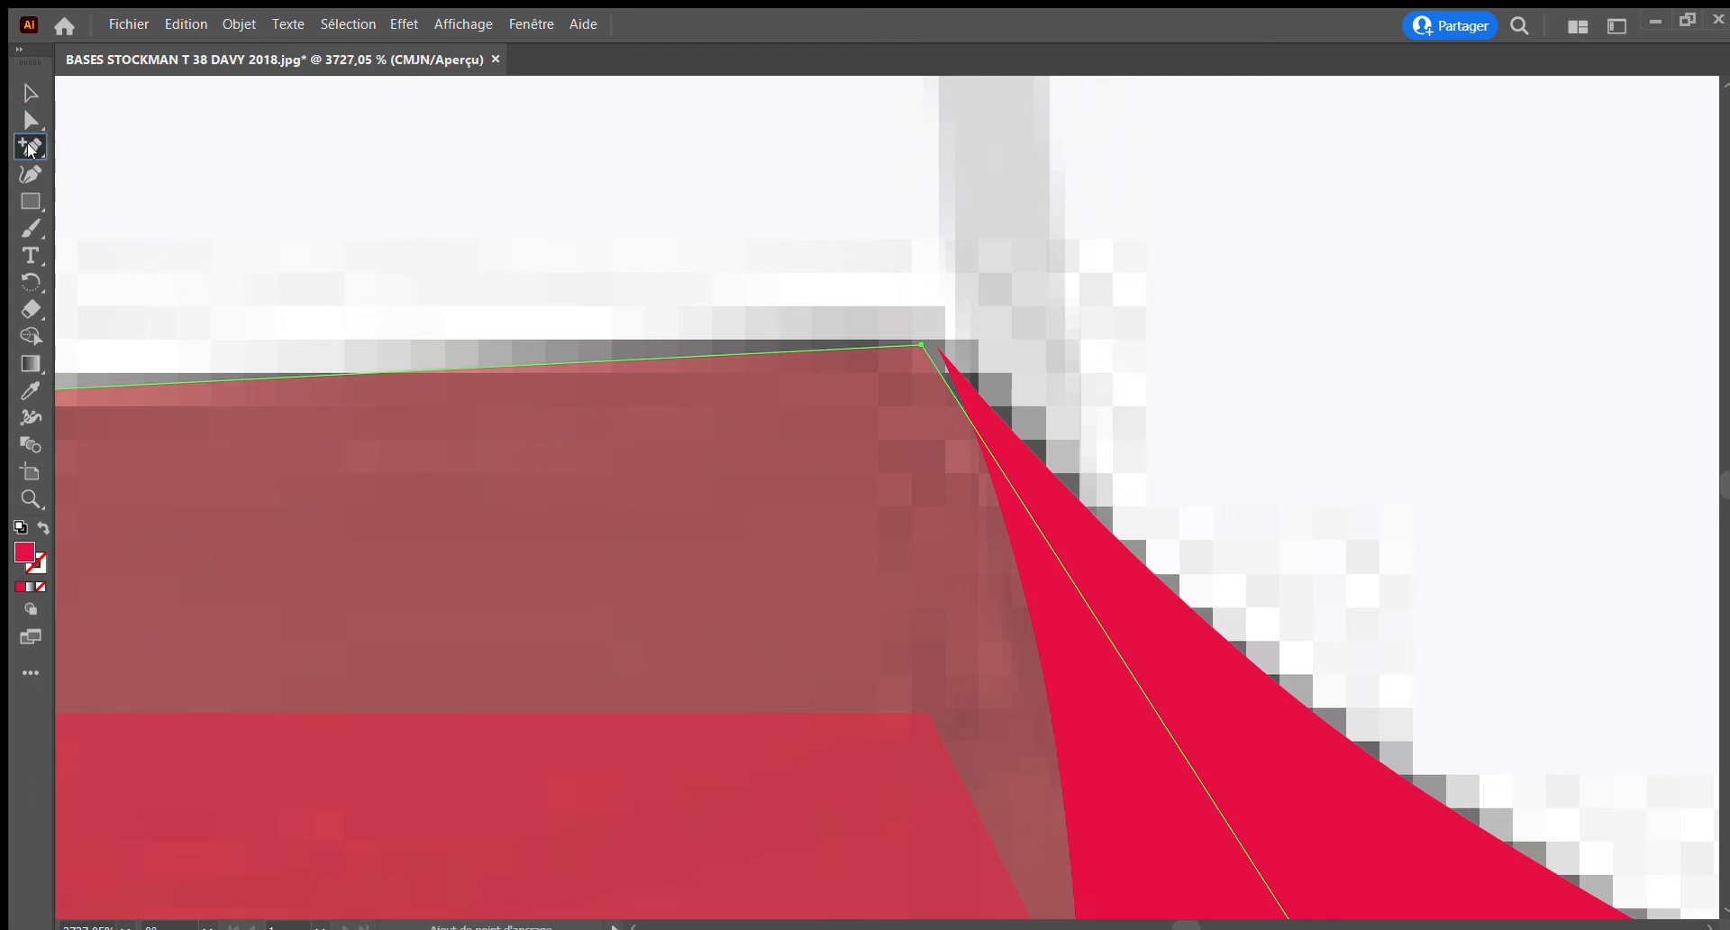
left_click(31, 148, "alt")
left_click(33, 123)
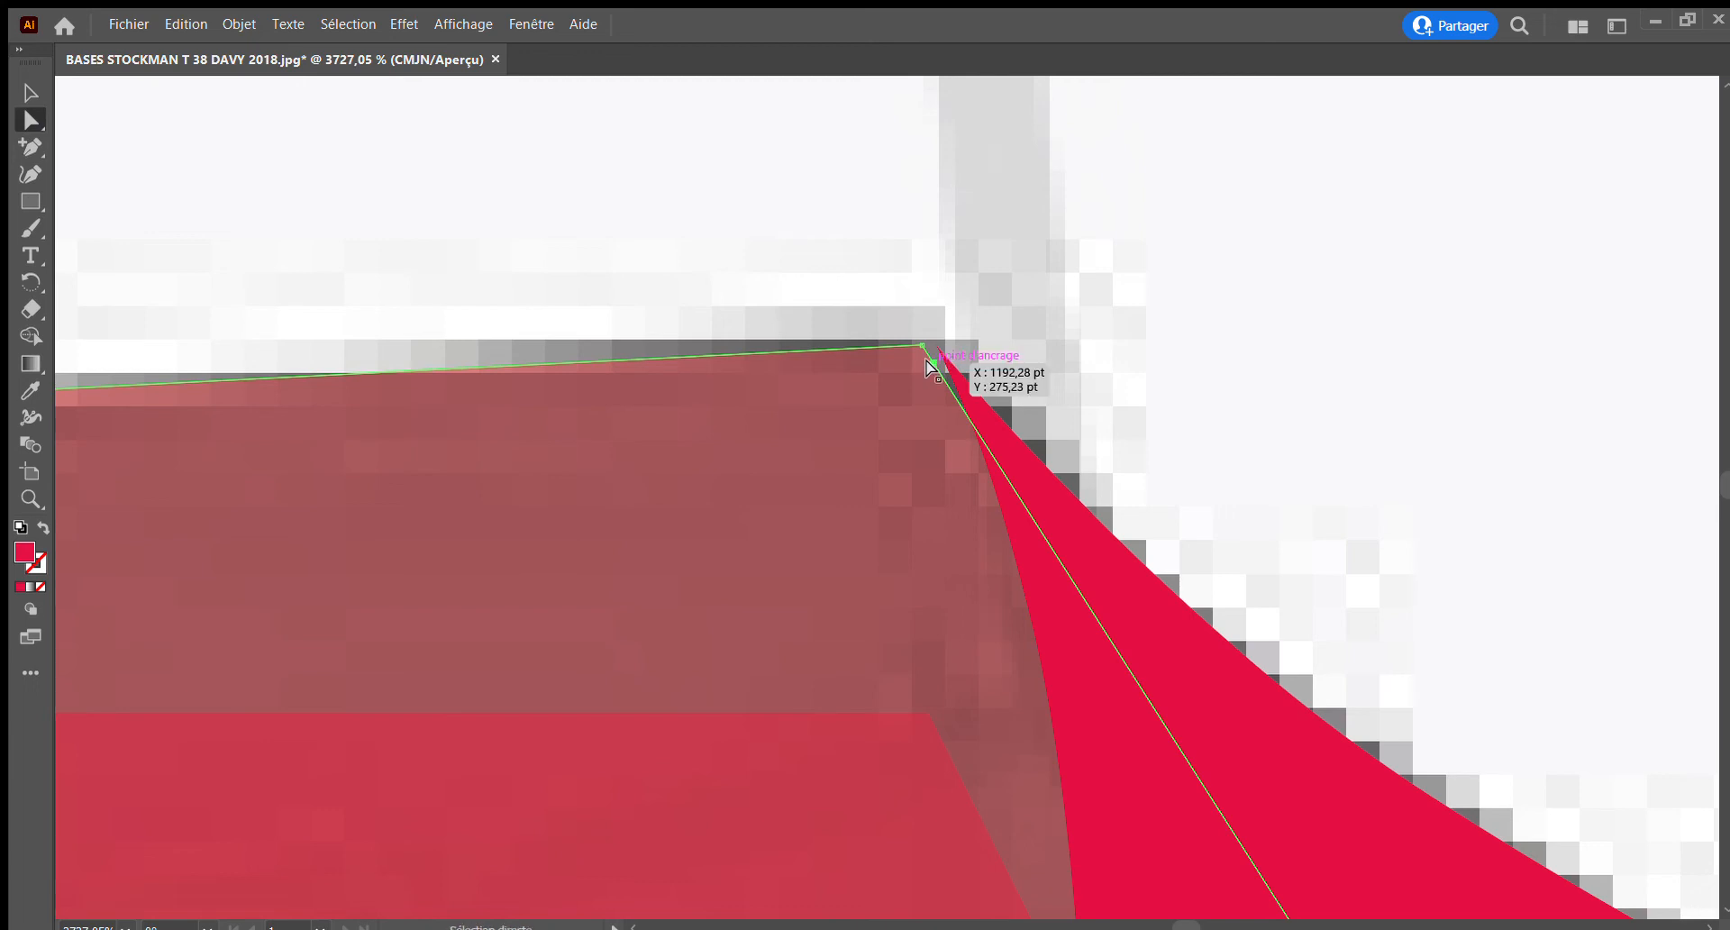
left_click_drag(928, 357, 934, 350)
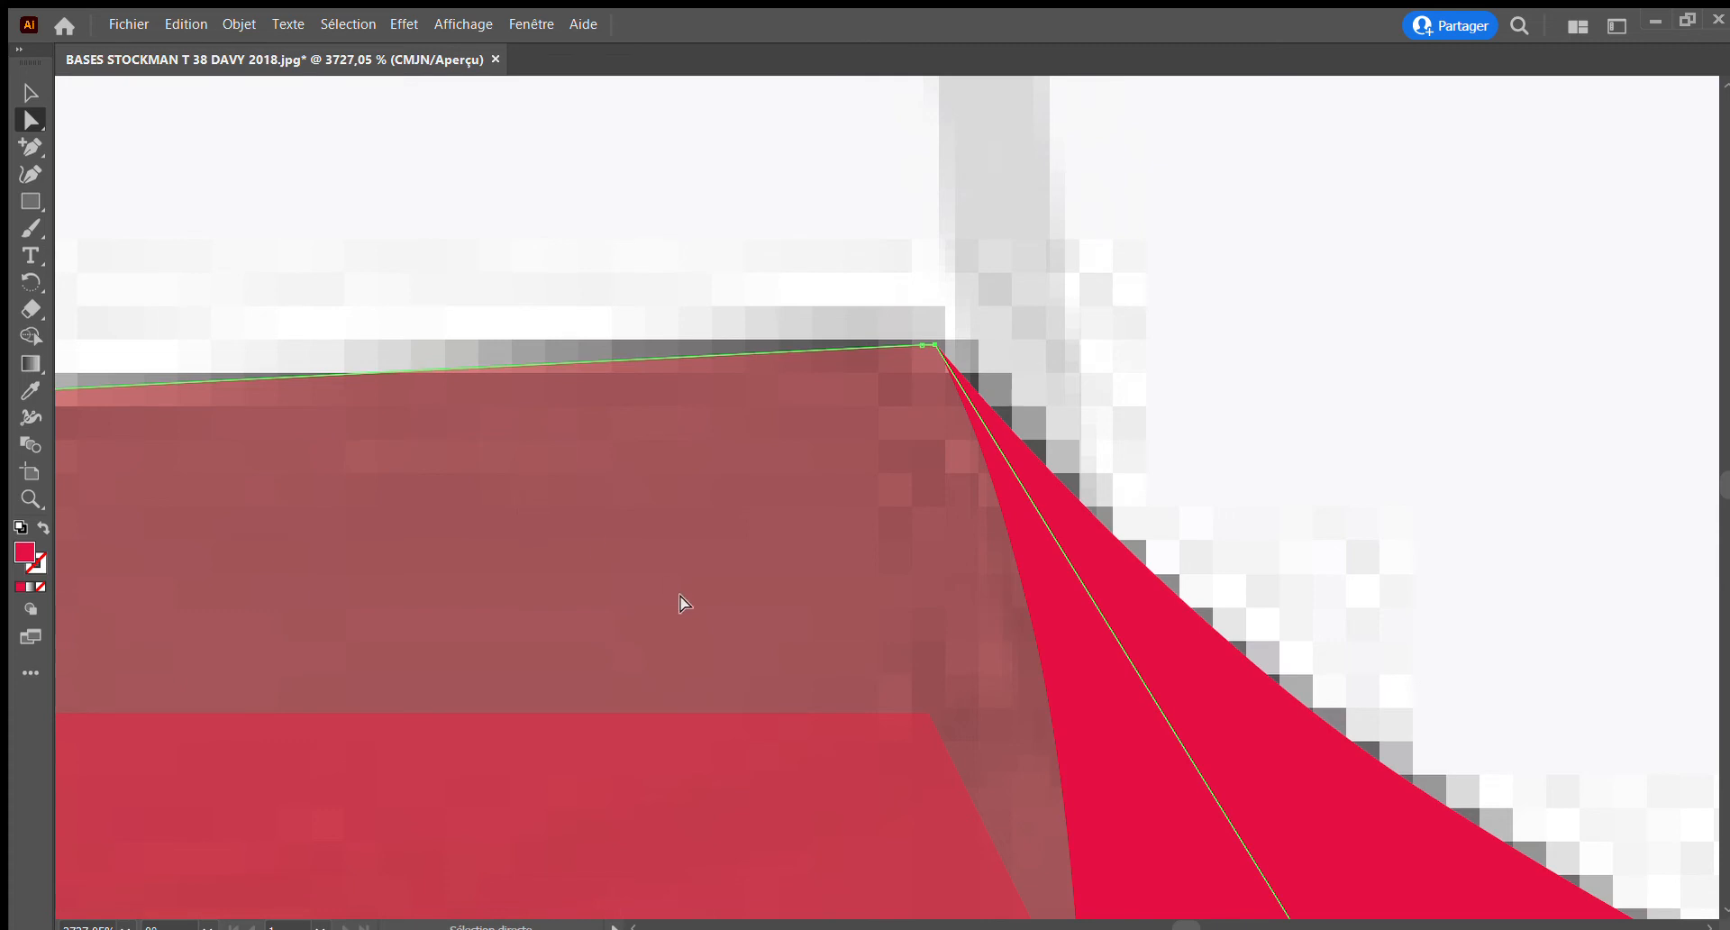
Select the right collar piece and lower its opacity to reveal the photo beneath
left_click(20, 496)
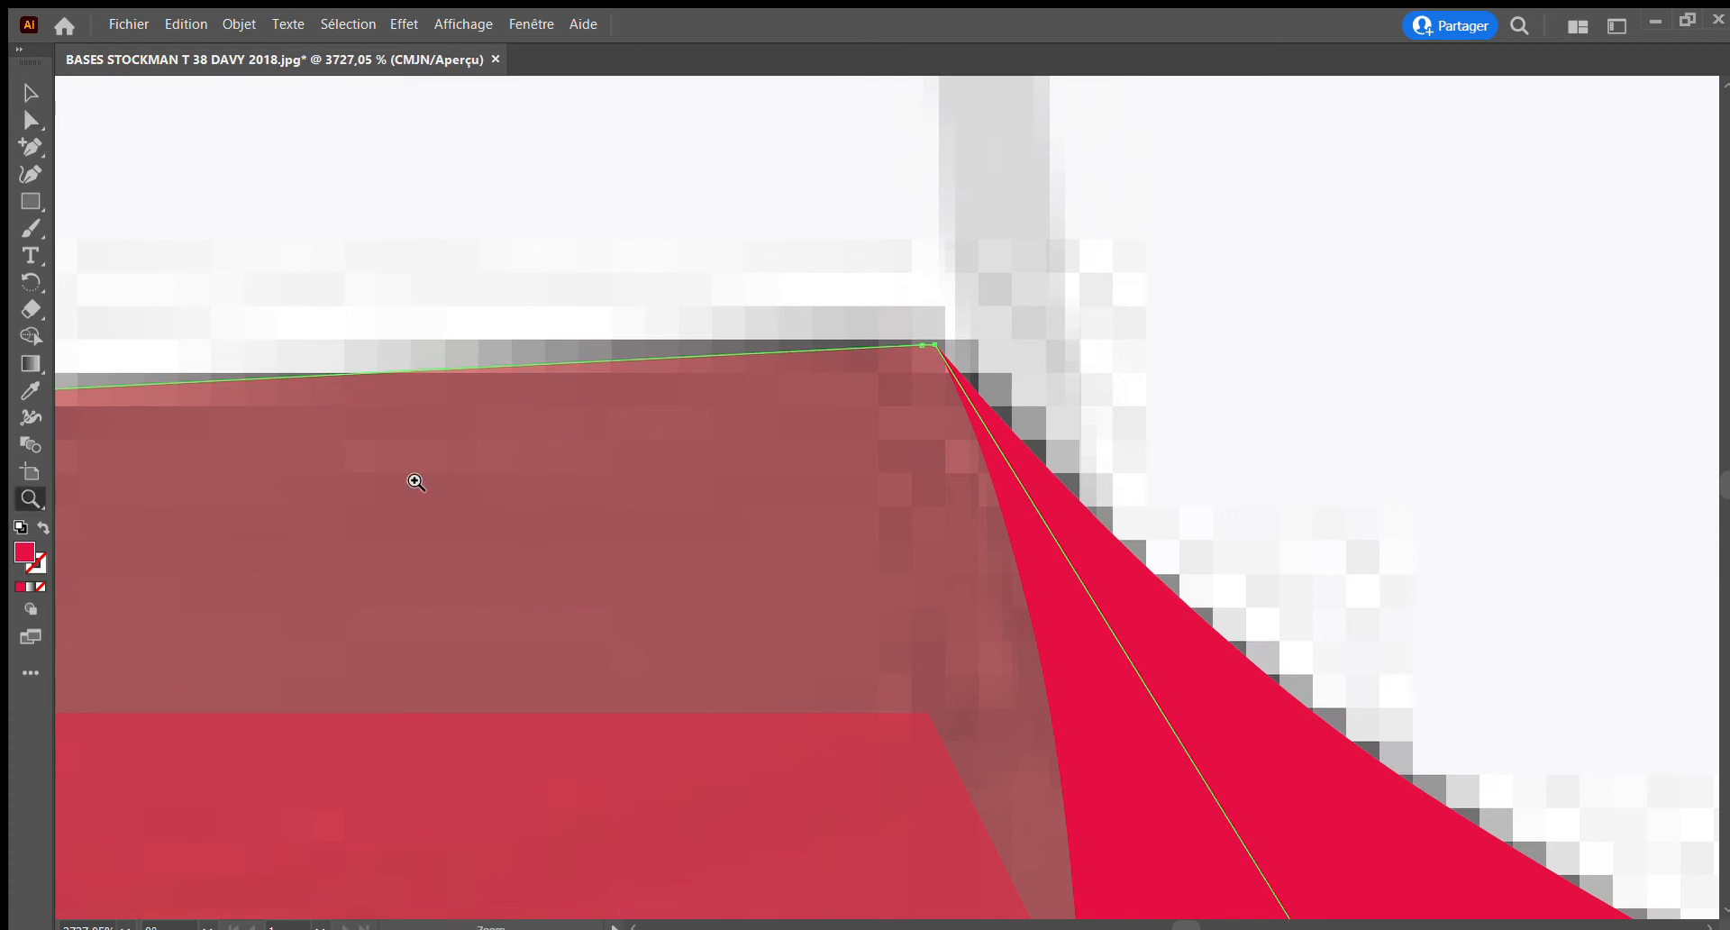
left_click(790, 581, "alt")
left_click(793, 578, "alt")
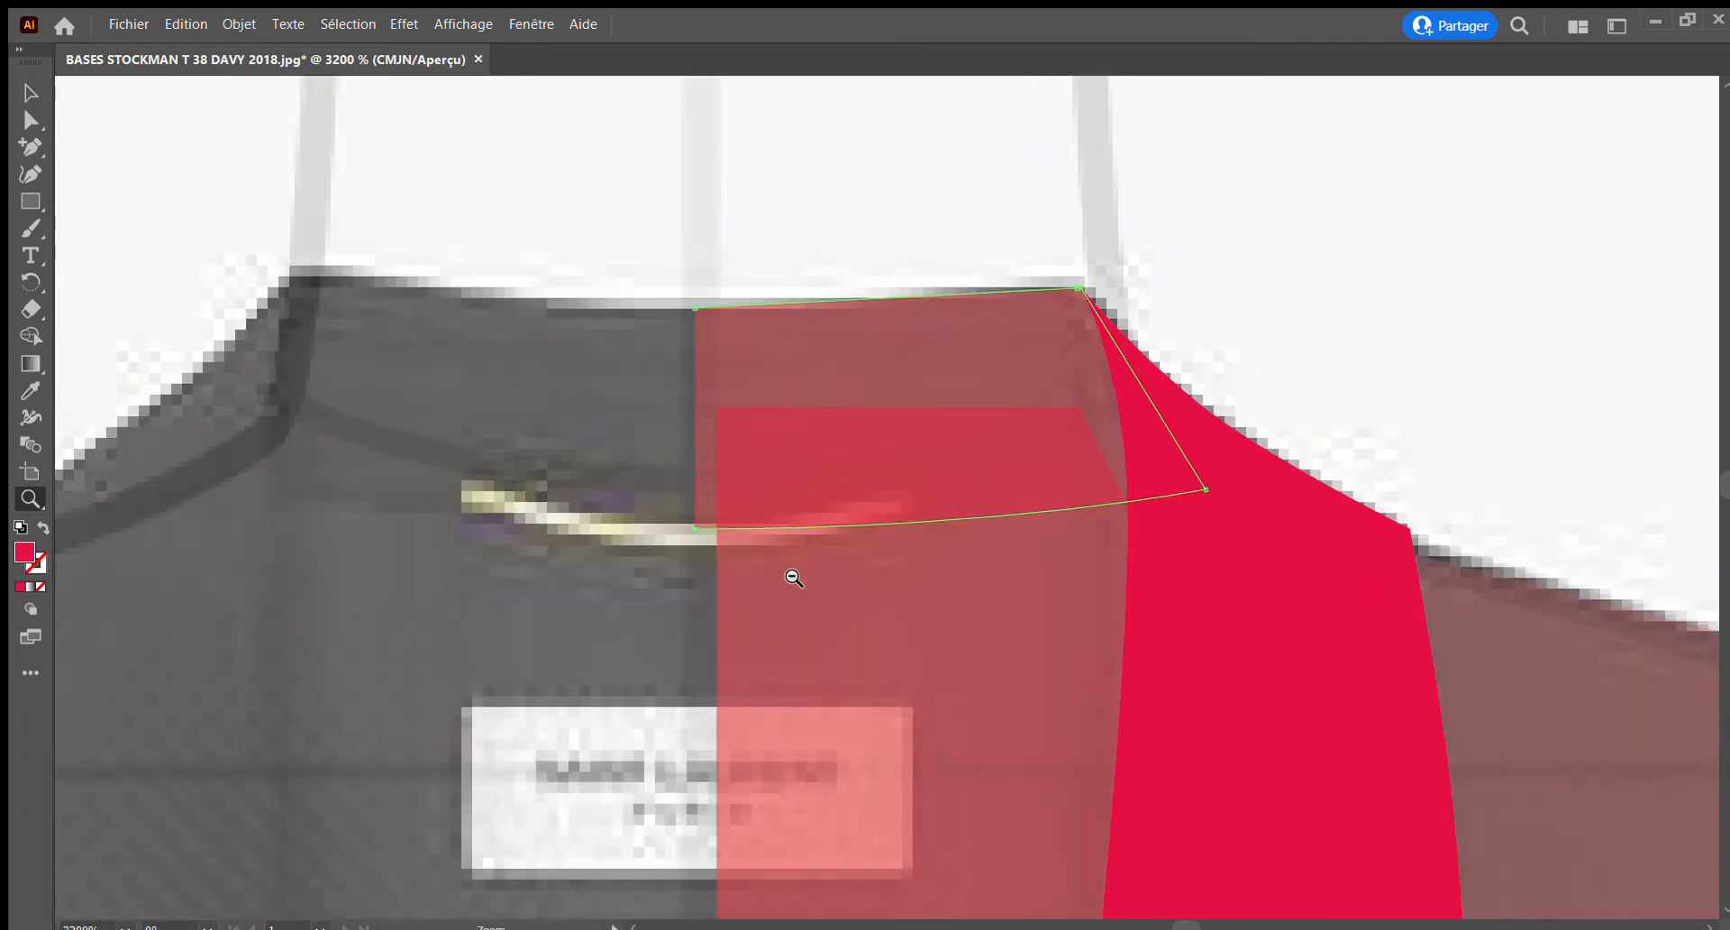
left_click(793, 577, "alt")
scroll(998, 593, "down", 5)
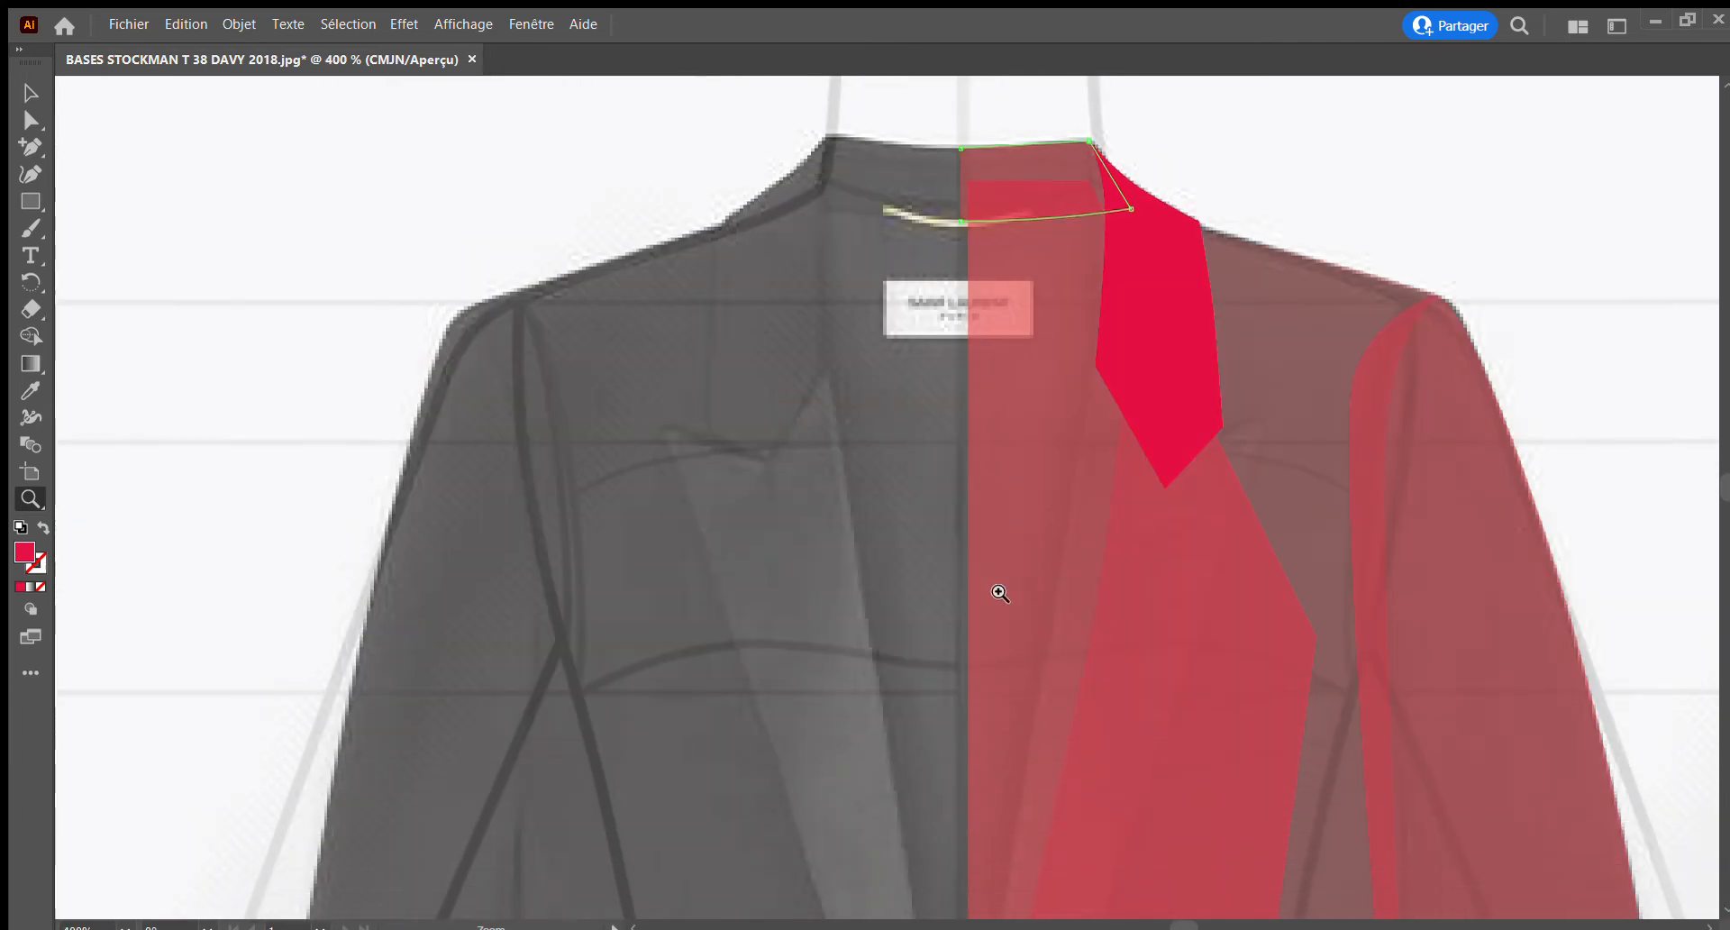
left_click(998, 593, "alt")
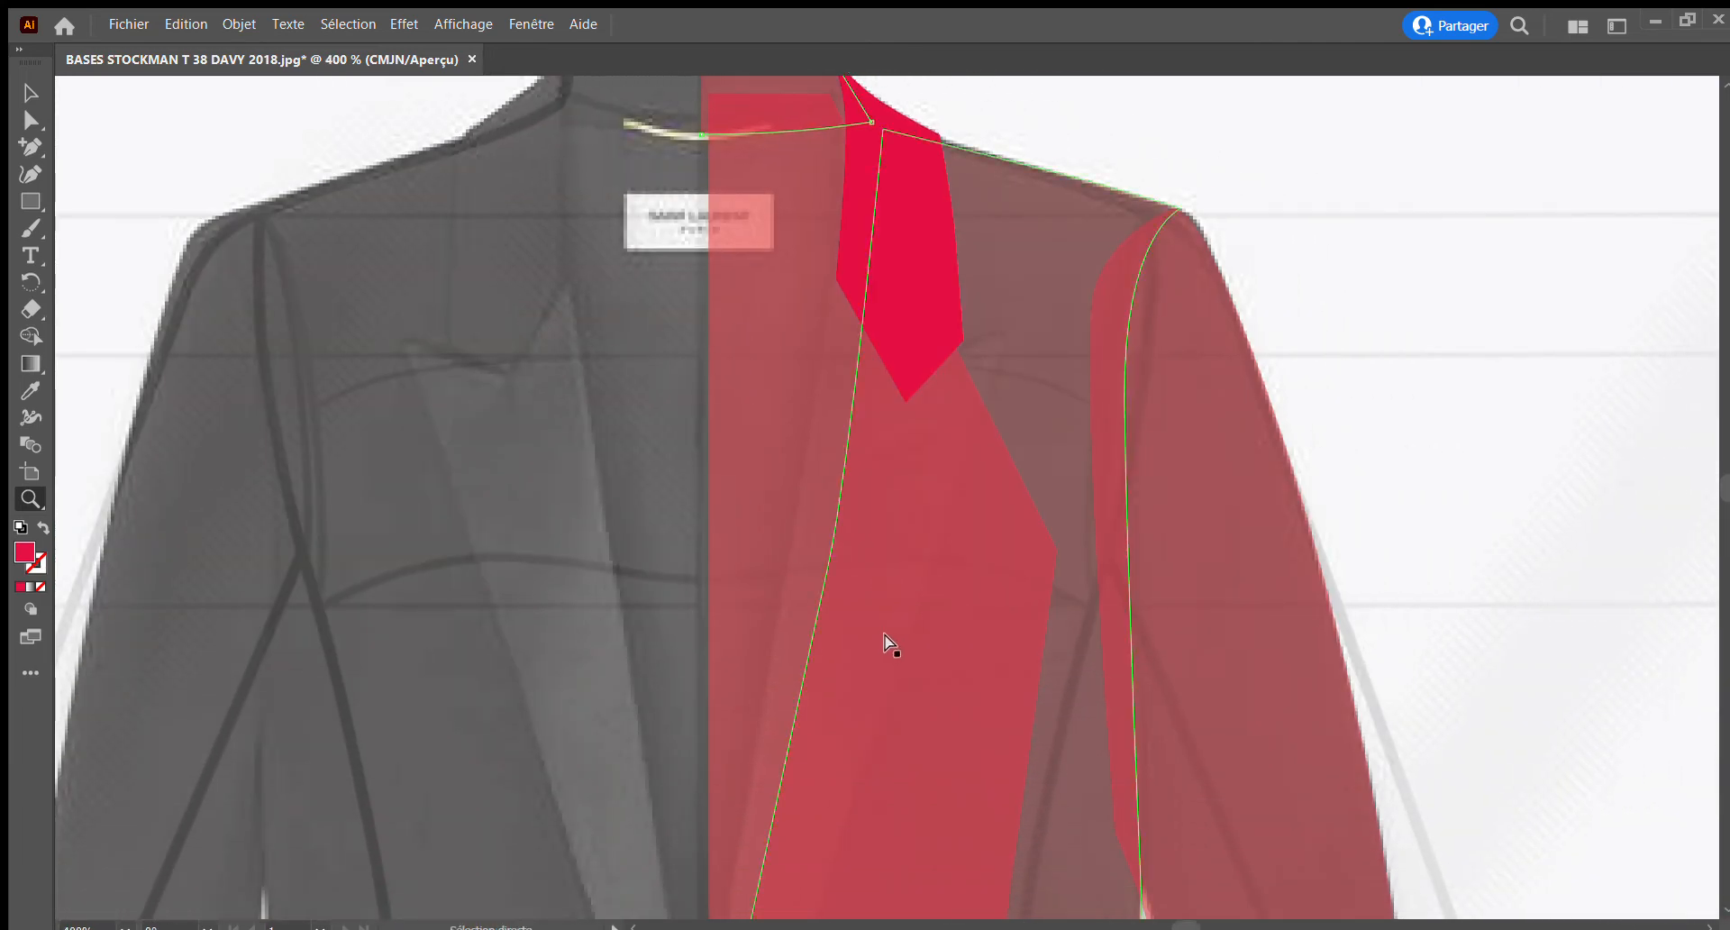
scroll(898, 467, "up", 2)
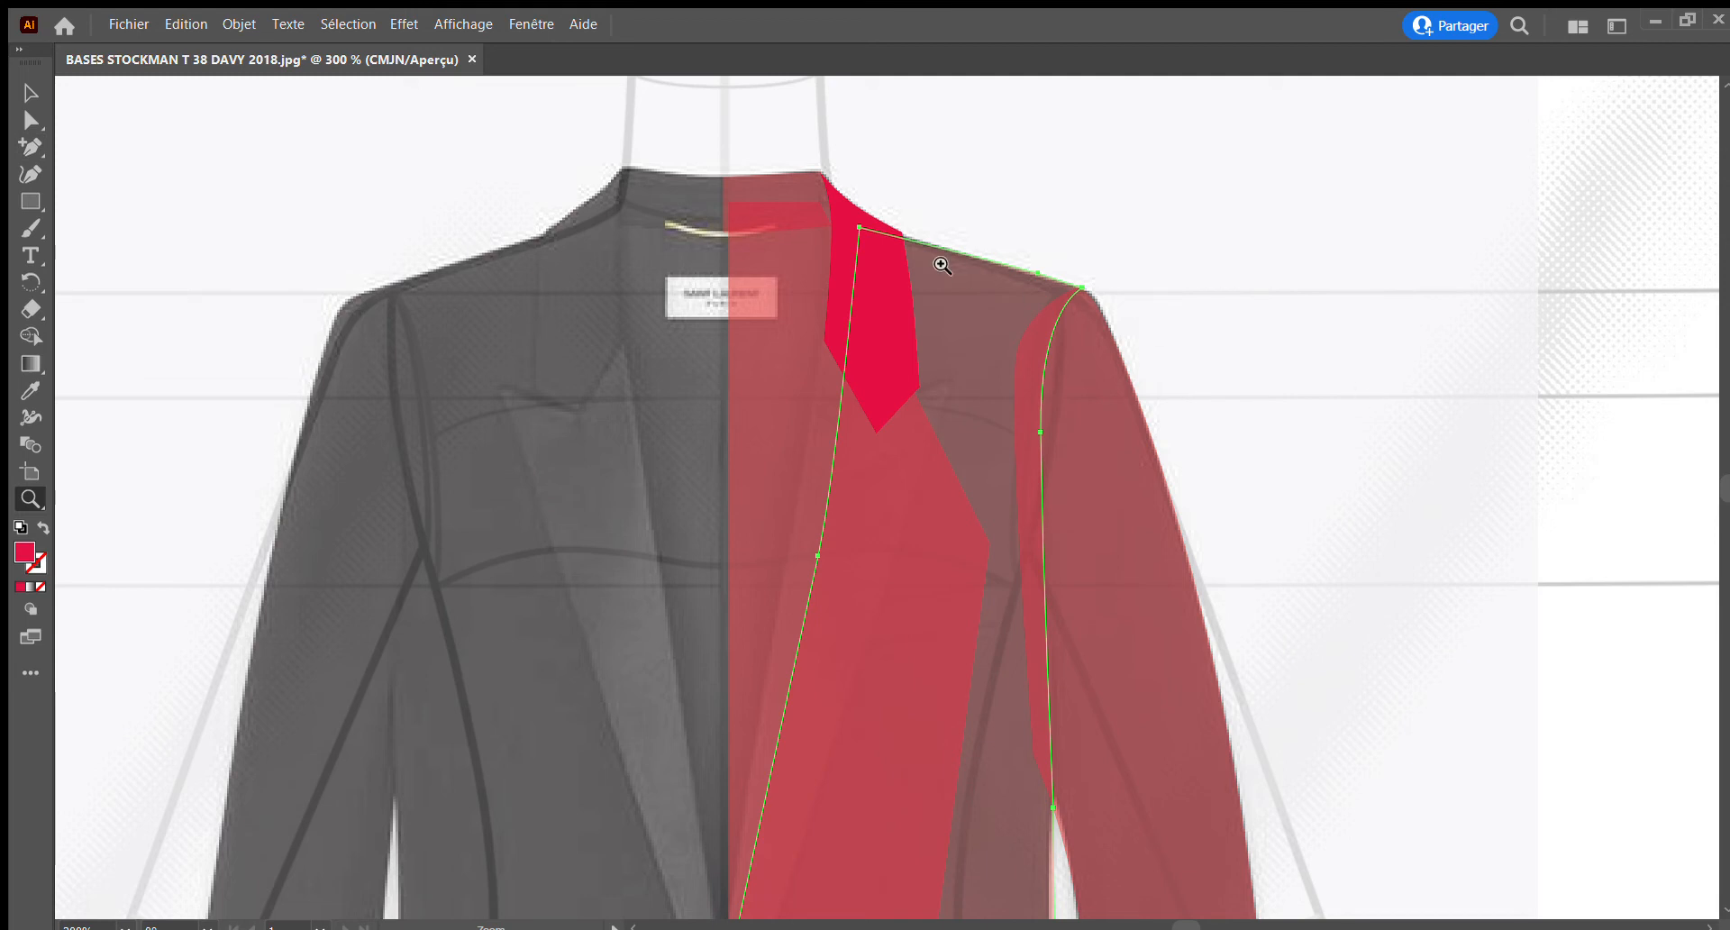
key("v")
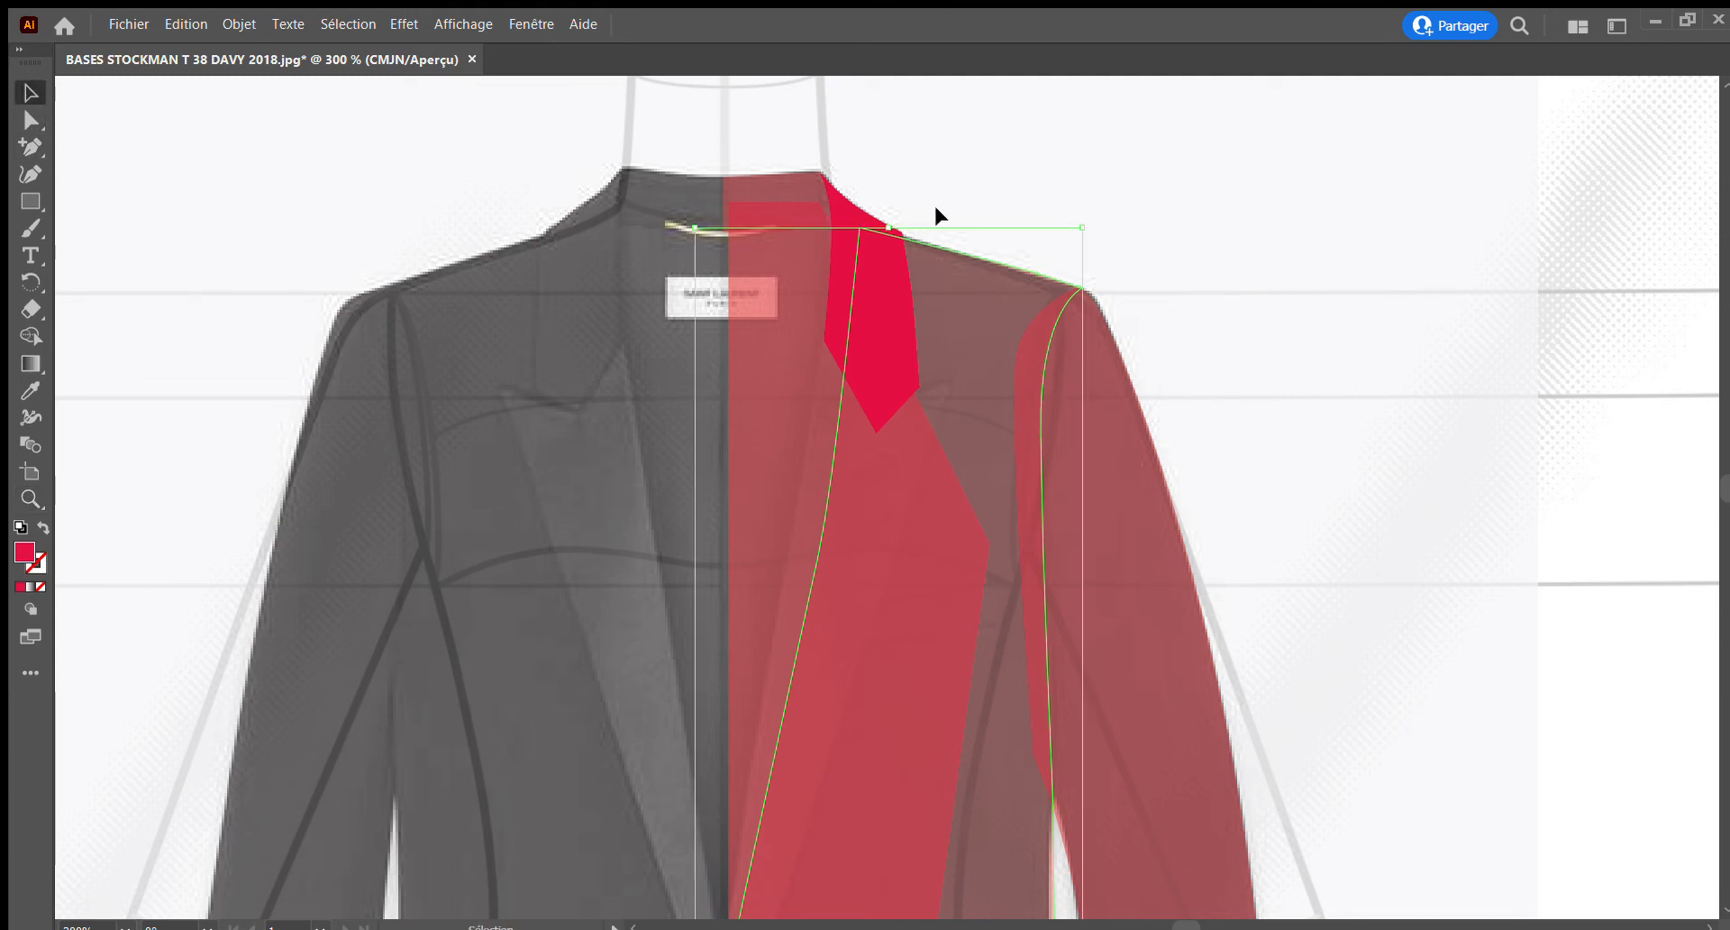
left_click(843, 217)
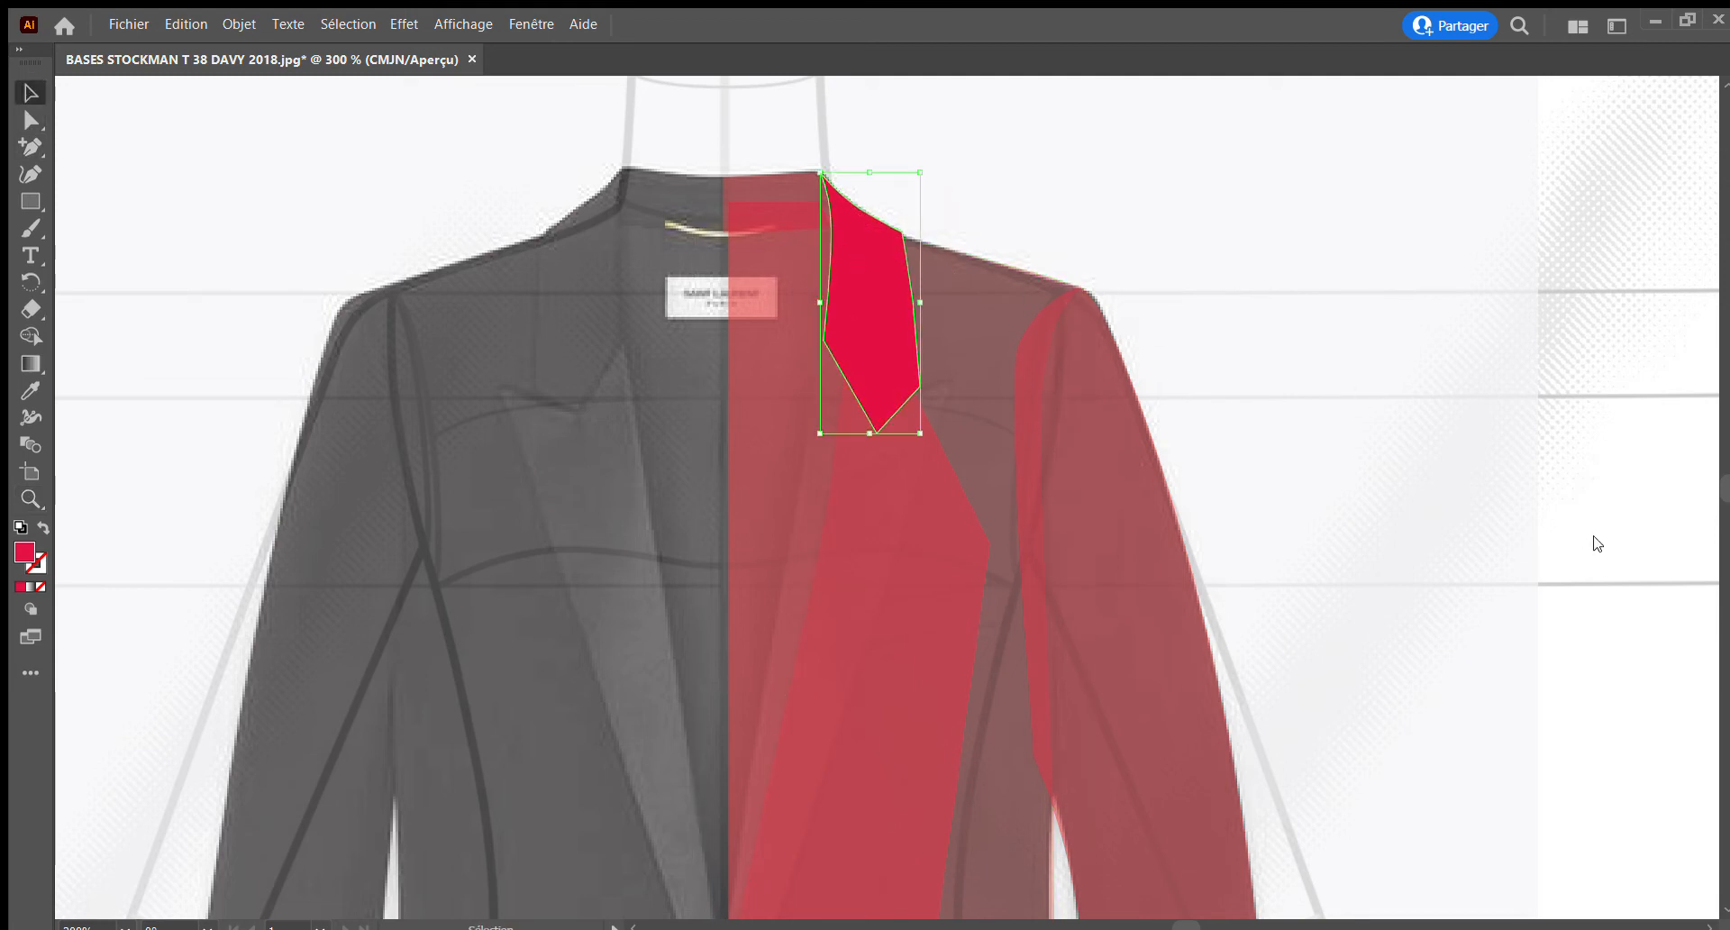
left_click(1541, 553)
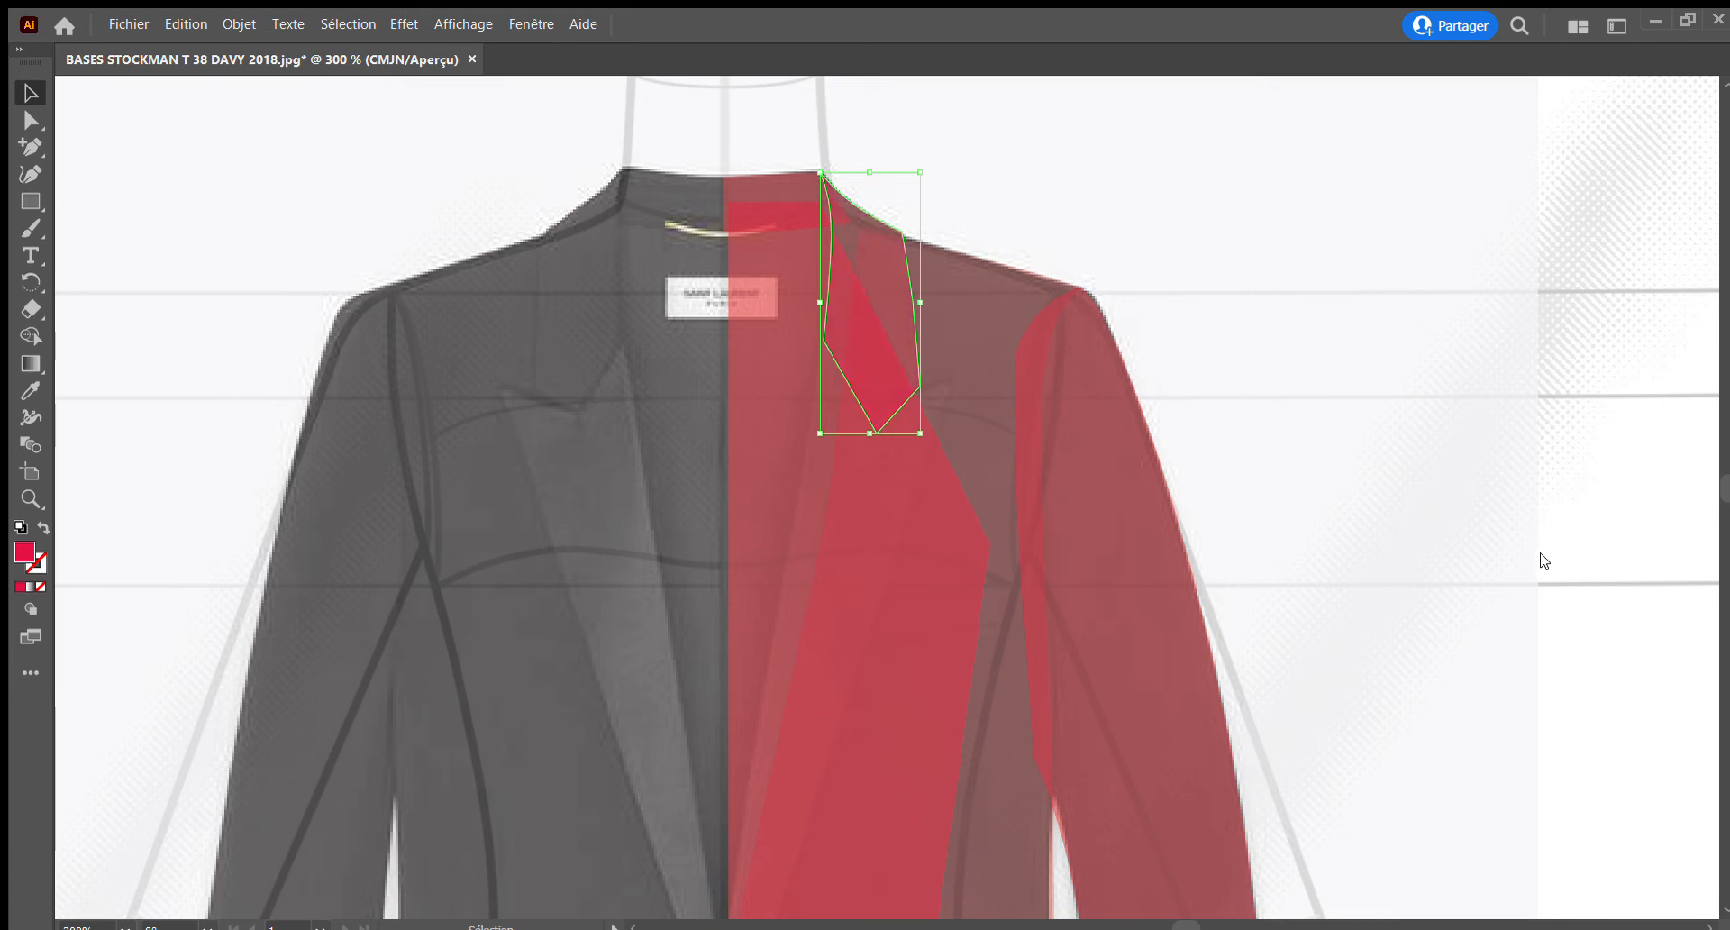
Start the right lapel piece with the Pen tool from its peak tip through the notch to the collar's lower inner edge
left_click(19, 491)
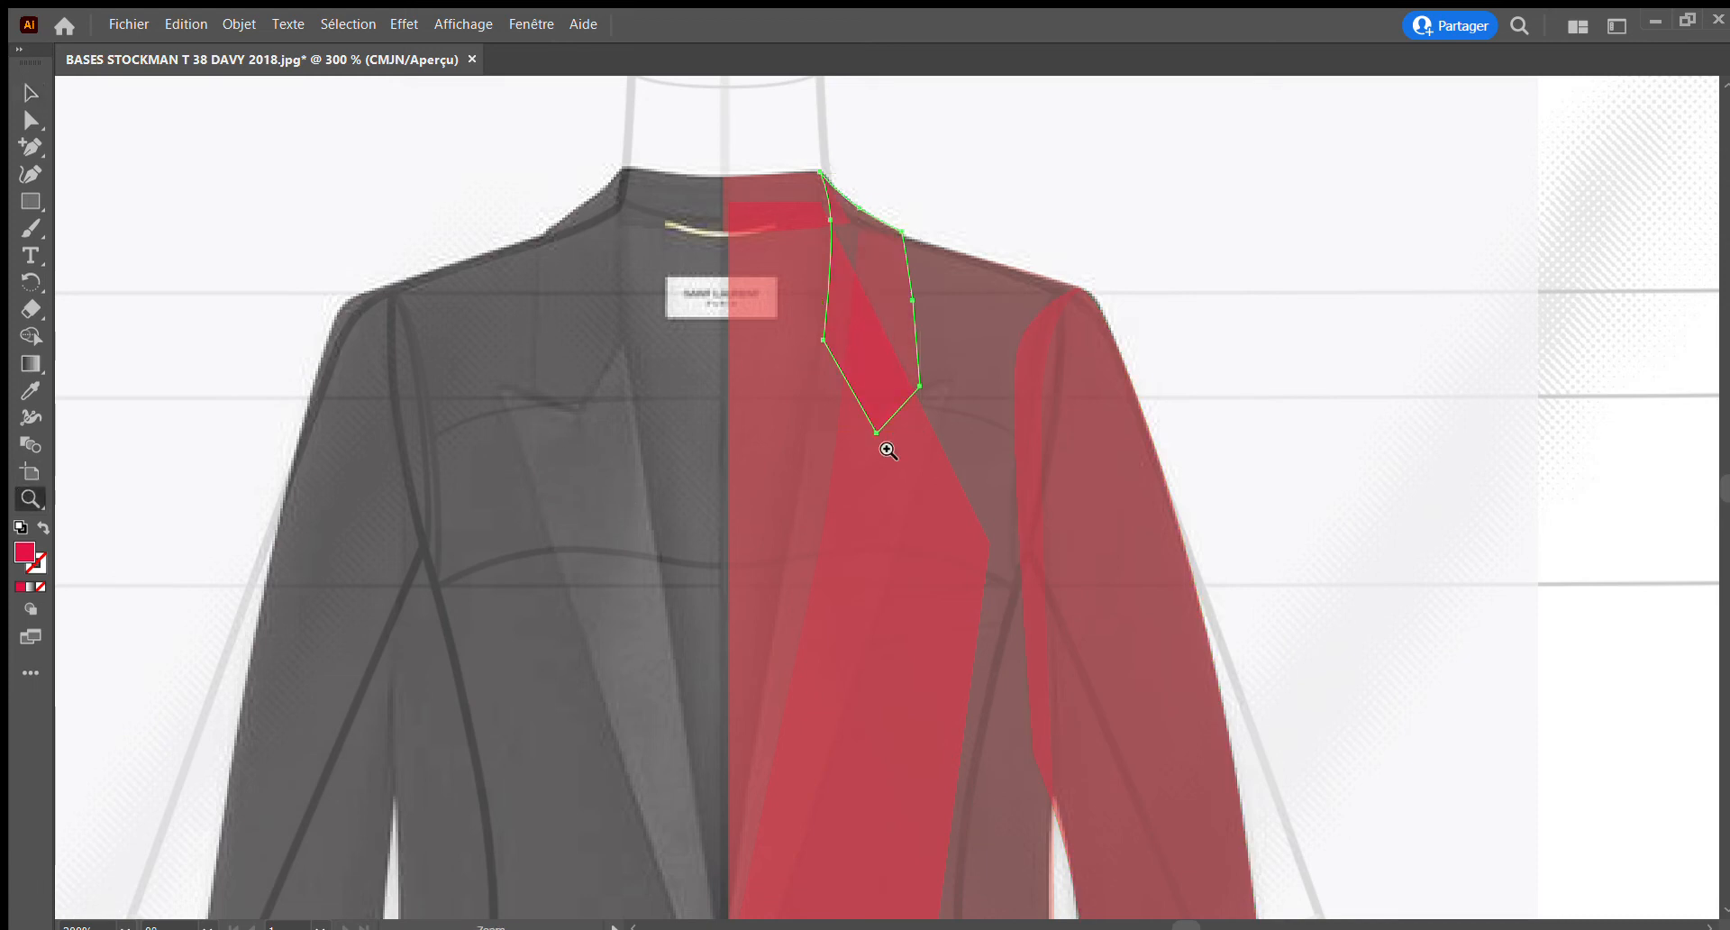
left_click_drag(792, 294, 845, 402)
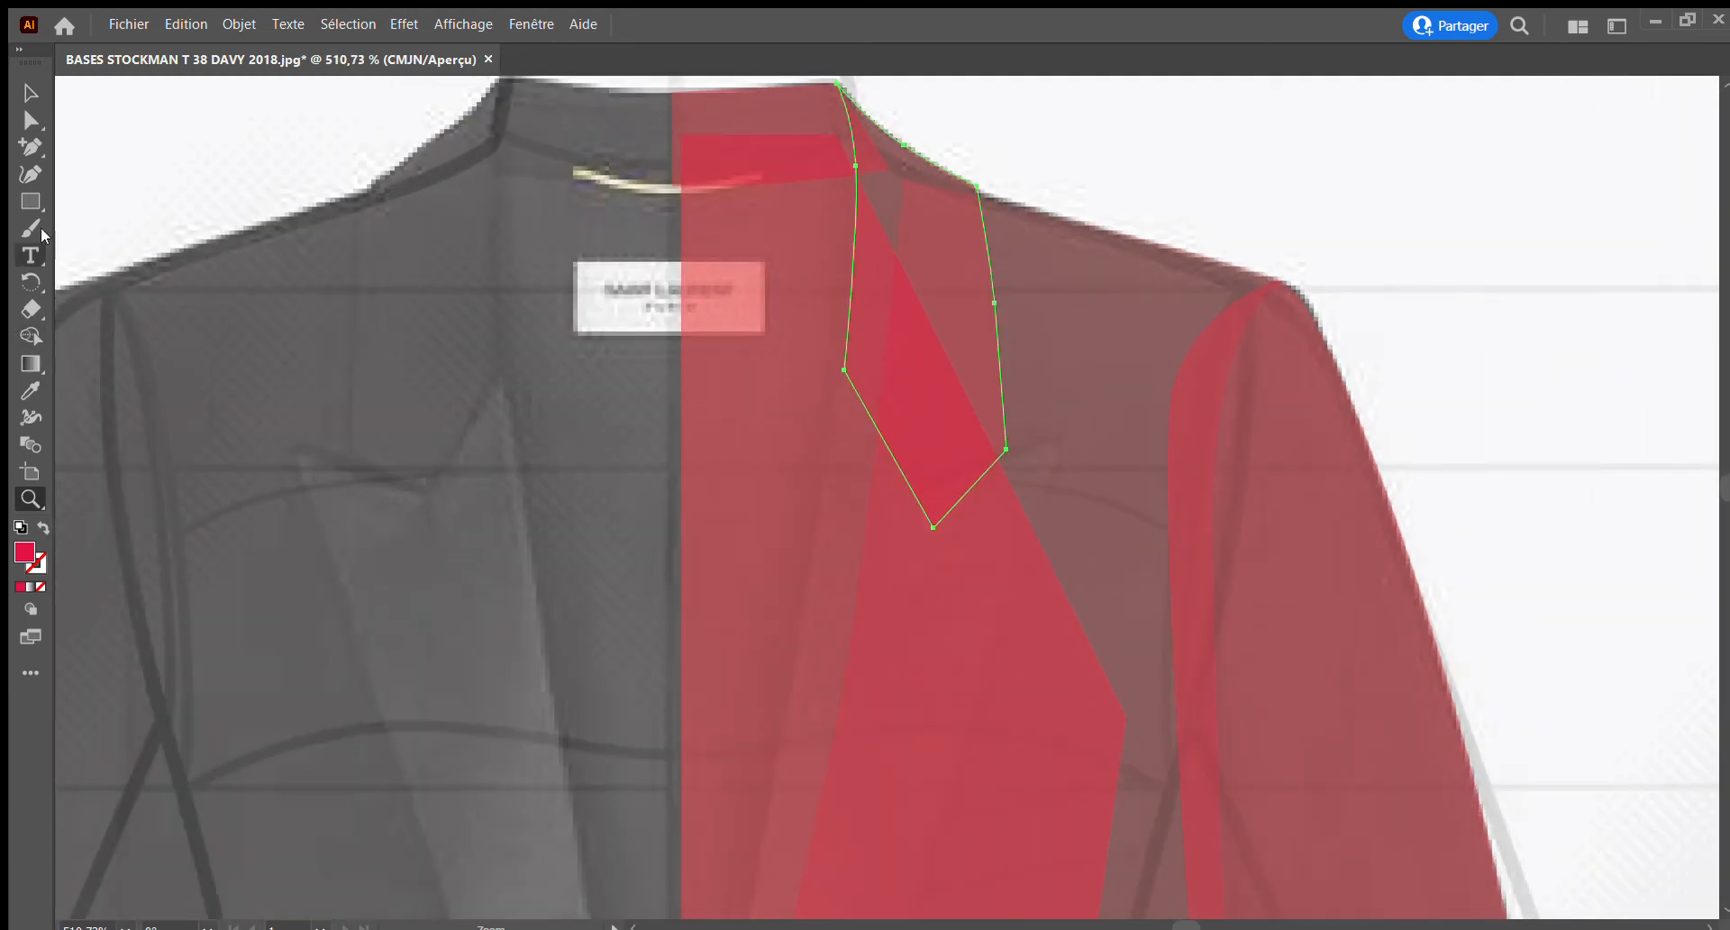
left_click(27, 147)
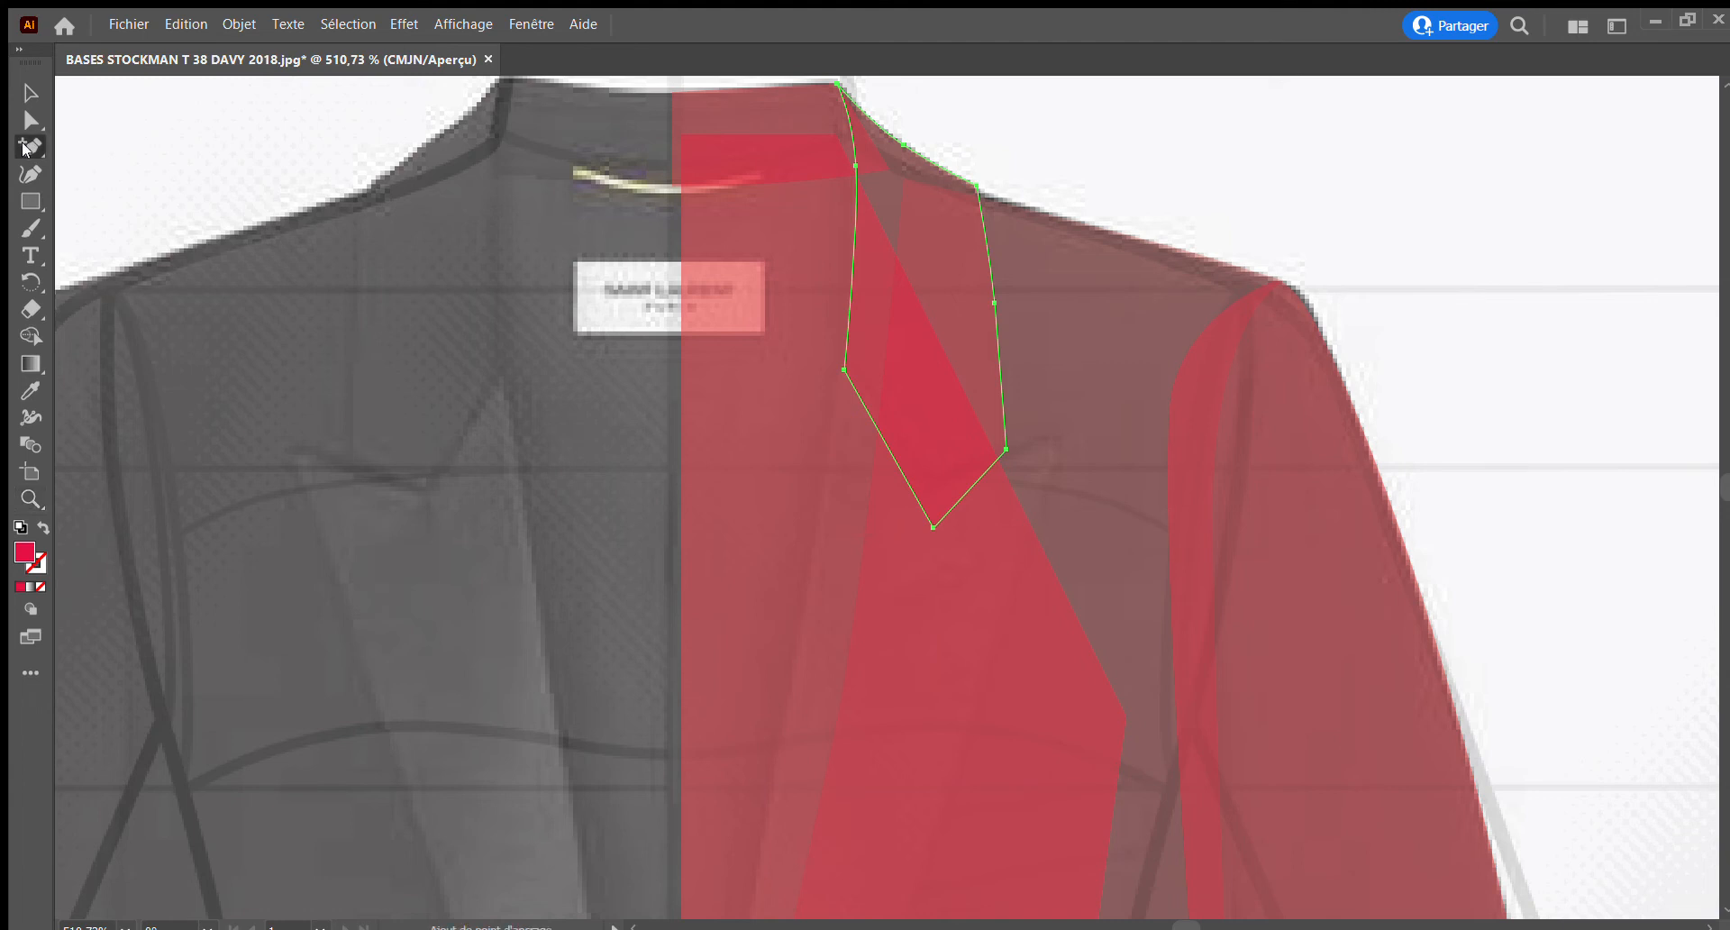
key("p")
key("ctrl+shift+a")
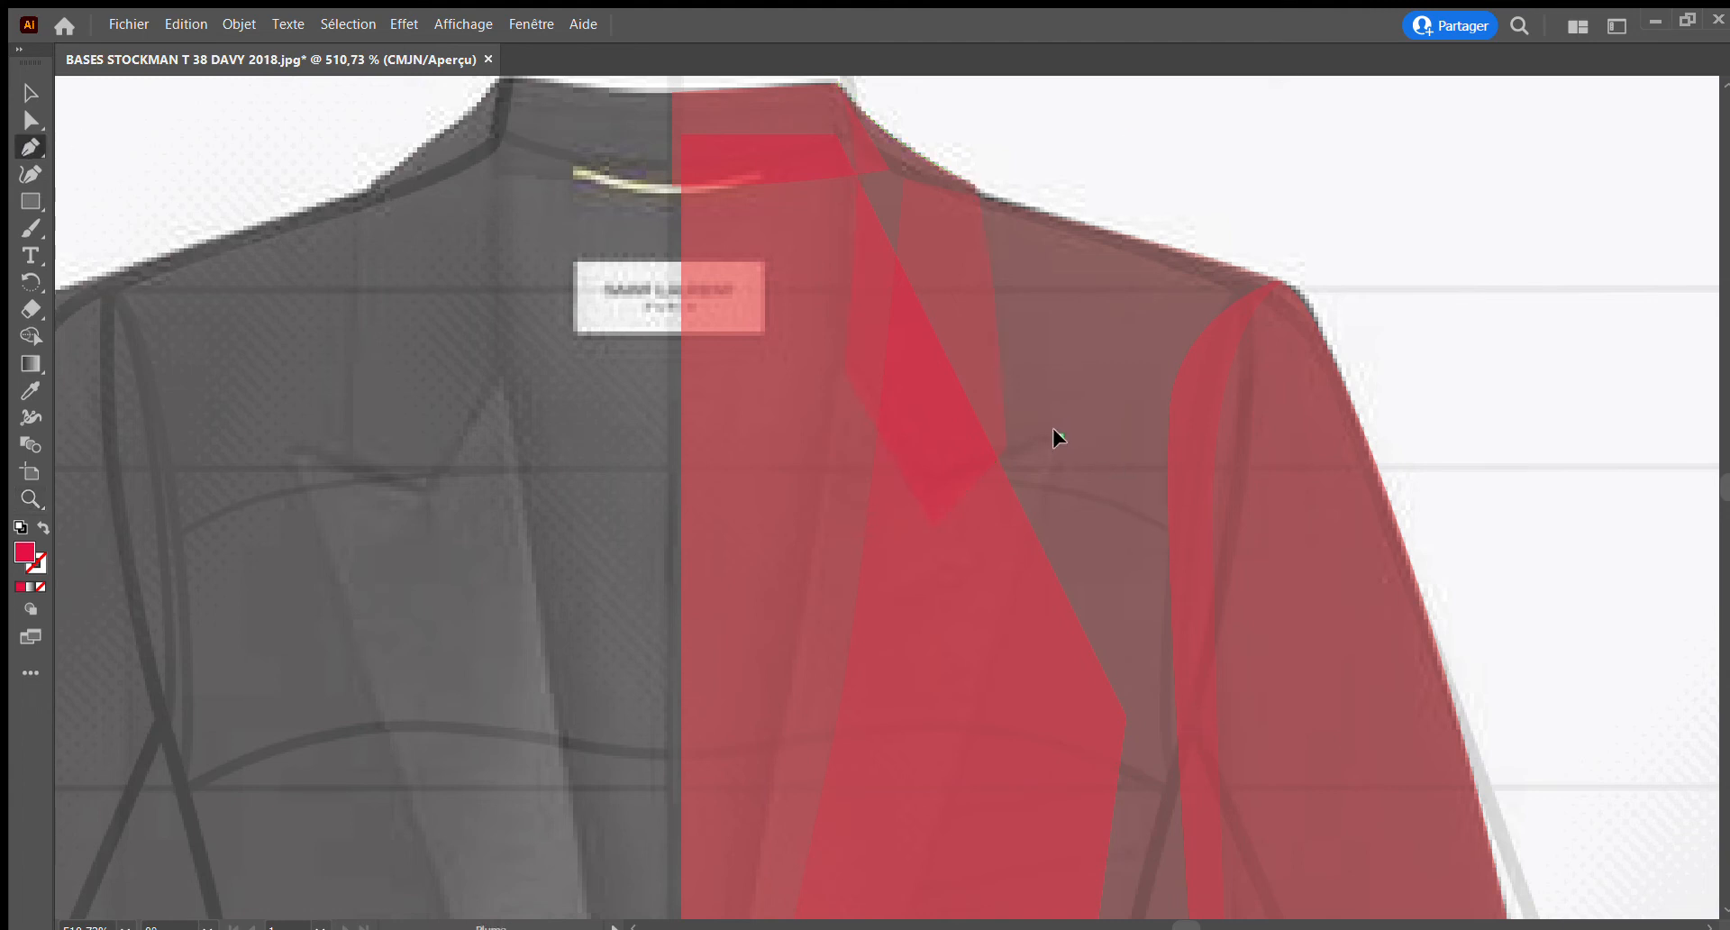
left_click(1059, 437)
left_click(929, 484)
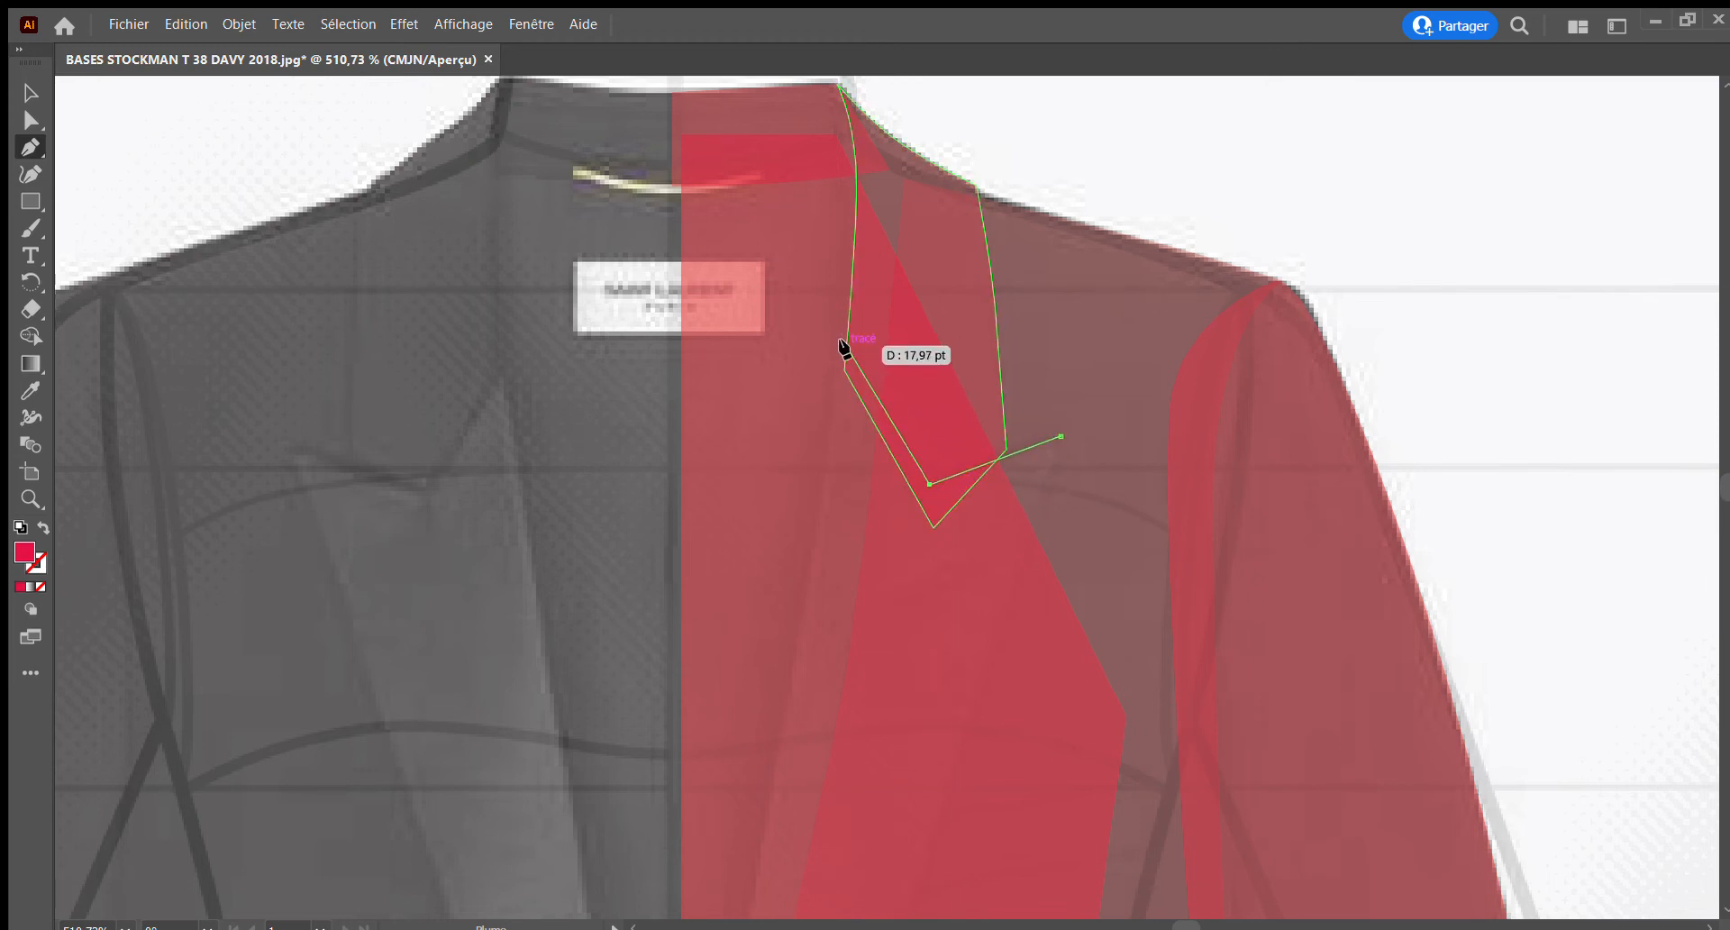
left_click(845, 350)
Continue the lapel outline down the roll line to the front closure point at the jacket's front edge
left_click(793, 600, "ctrl+alt")
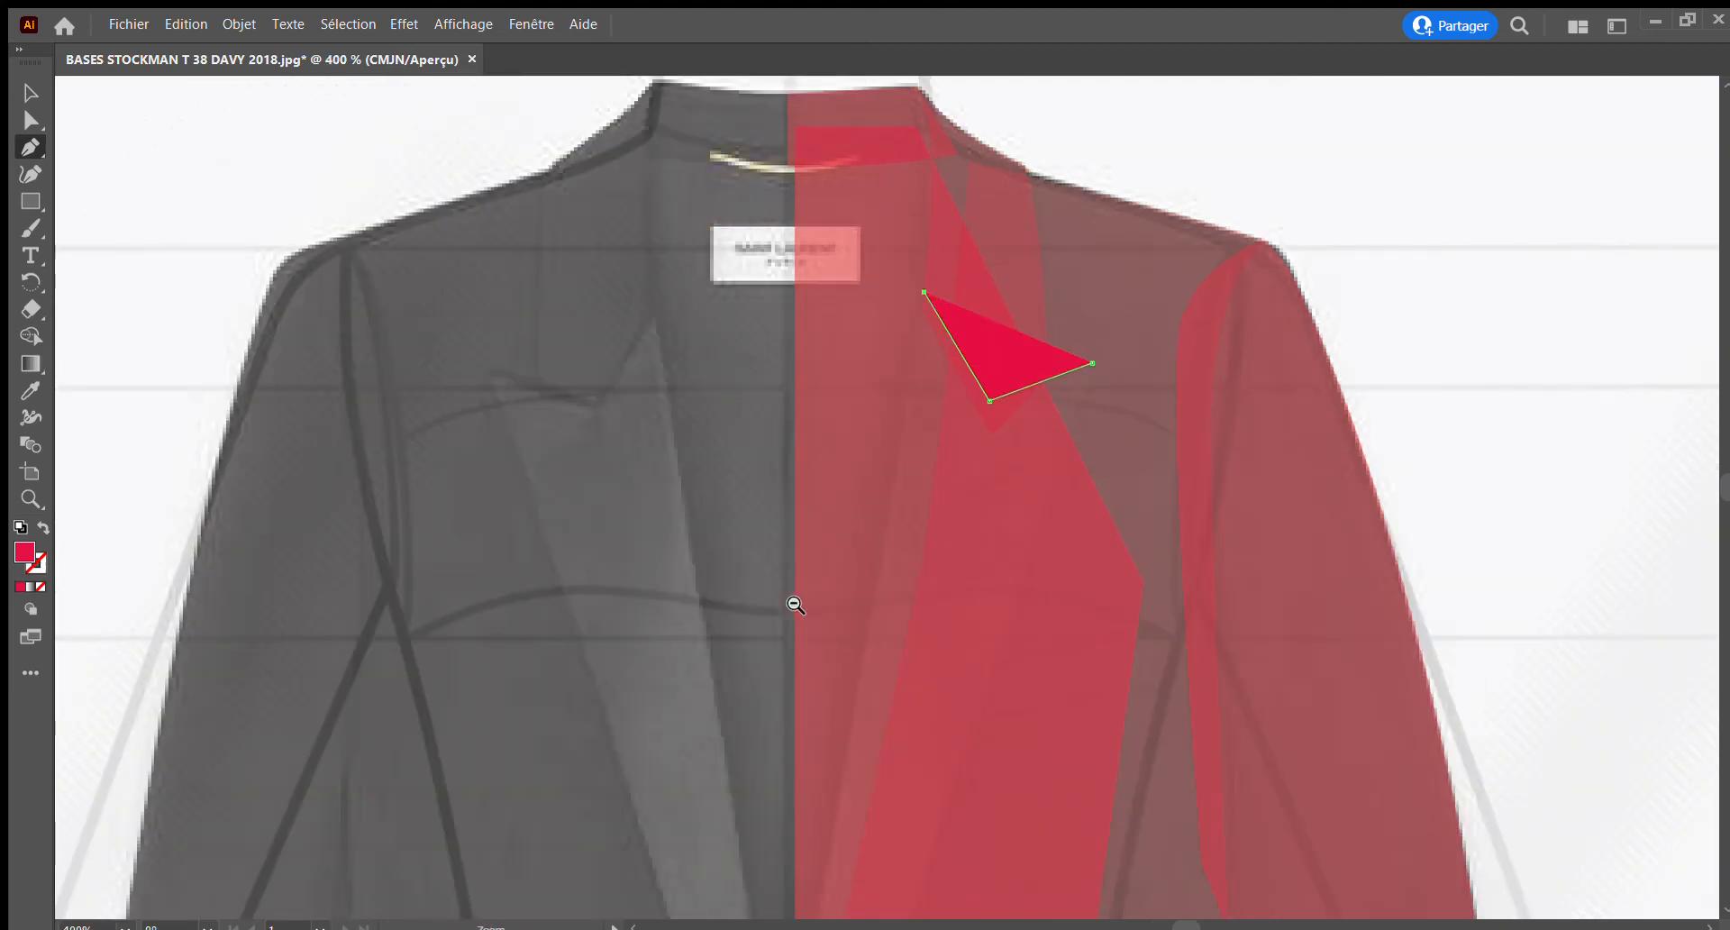
left_click(793, 604, "ctrl+alt")
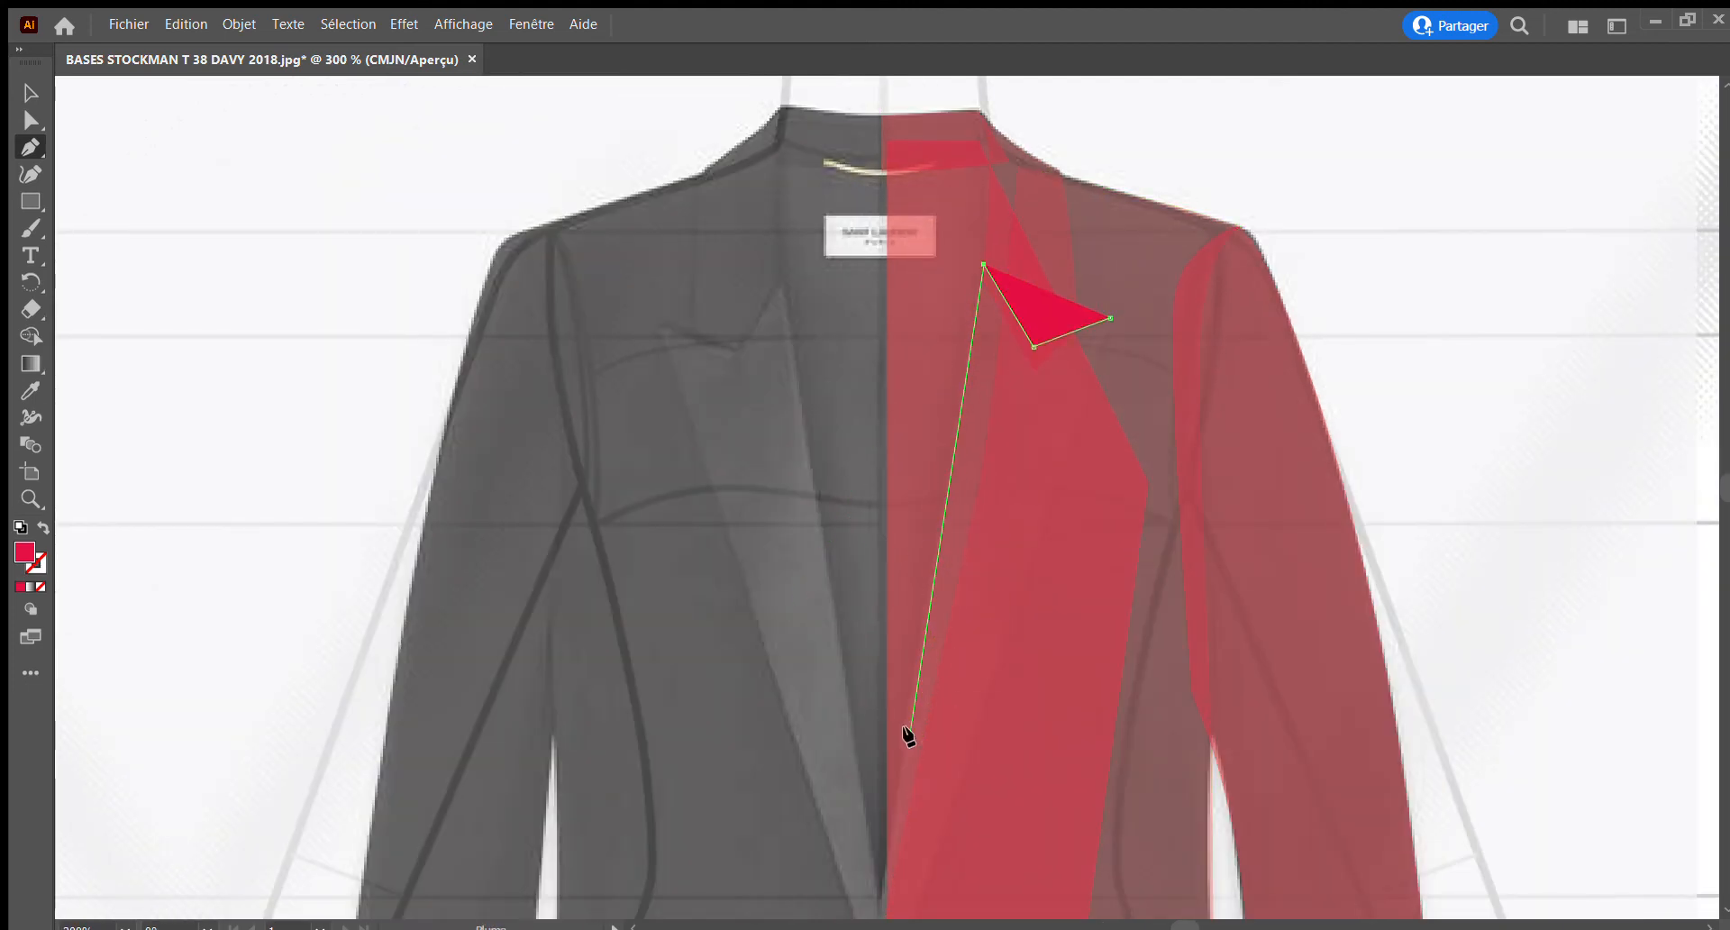
scroll(908, 735, "down", 5)
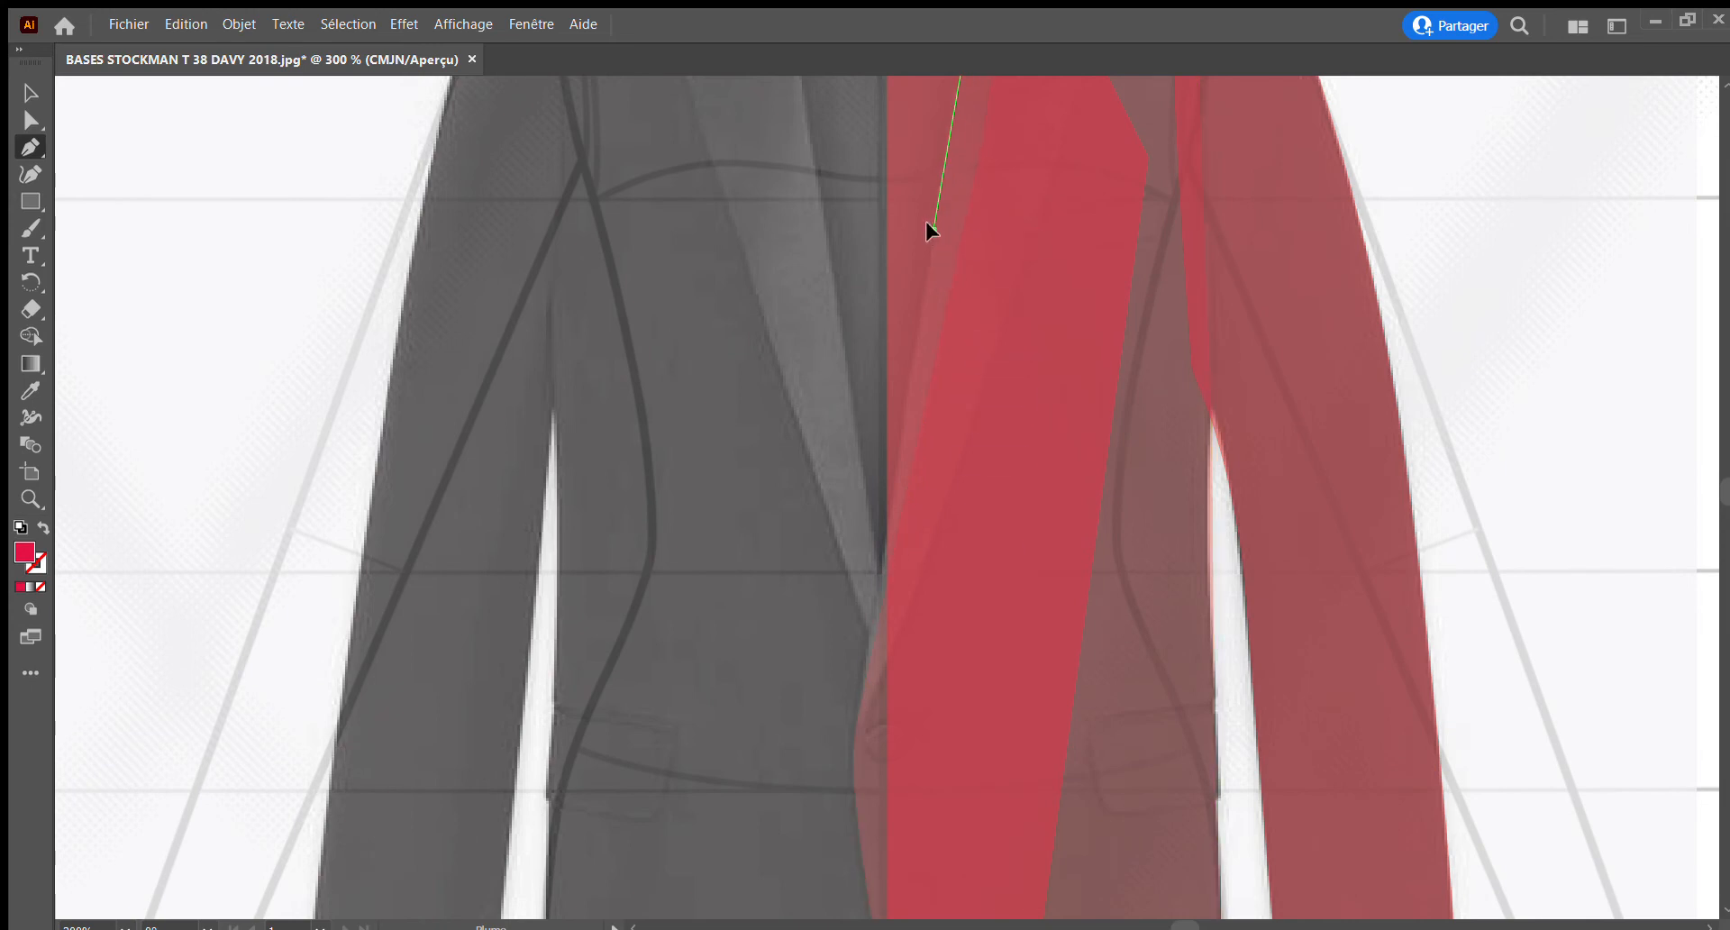
left_click(933, 230)
left_click(910, 362)
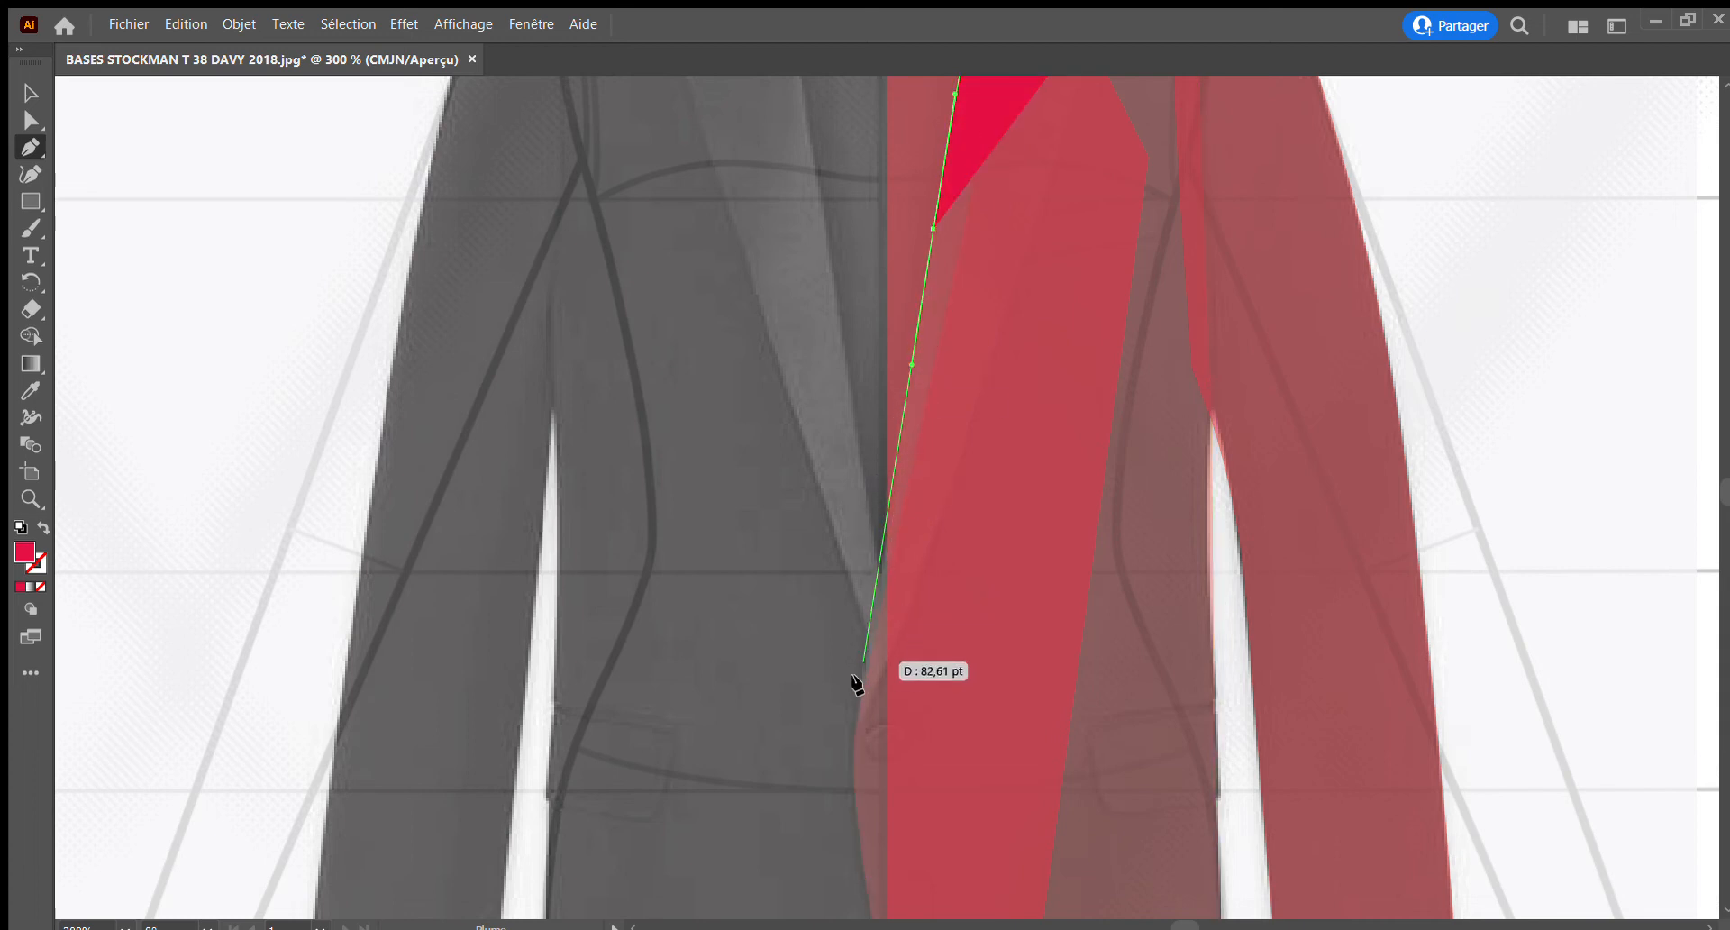
left_click(853, 735)
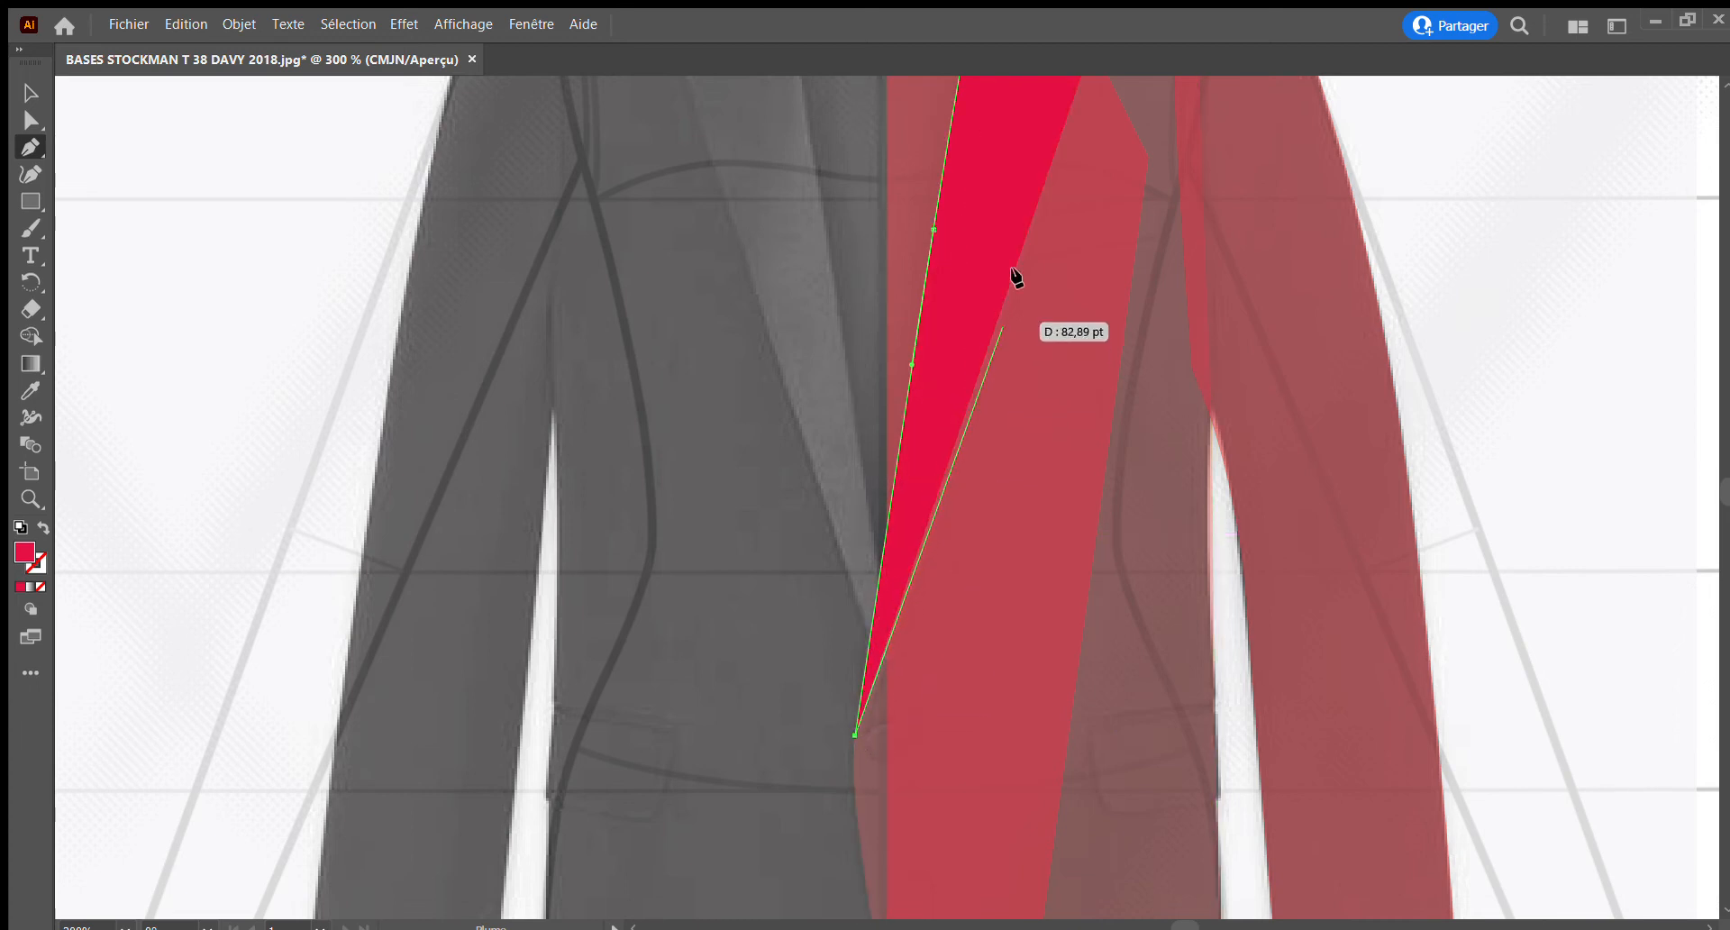
Close the right lapel piece by tracing its outer edge up from the closure point to the peak tip
left_click_drag(1017, 269, 1036, 209)
scroll(1032, 203, "up", 12)
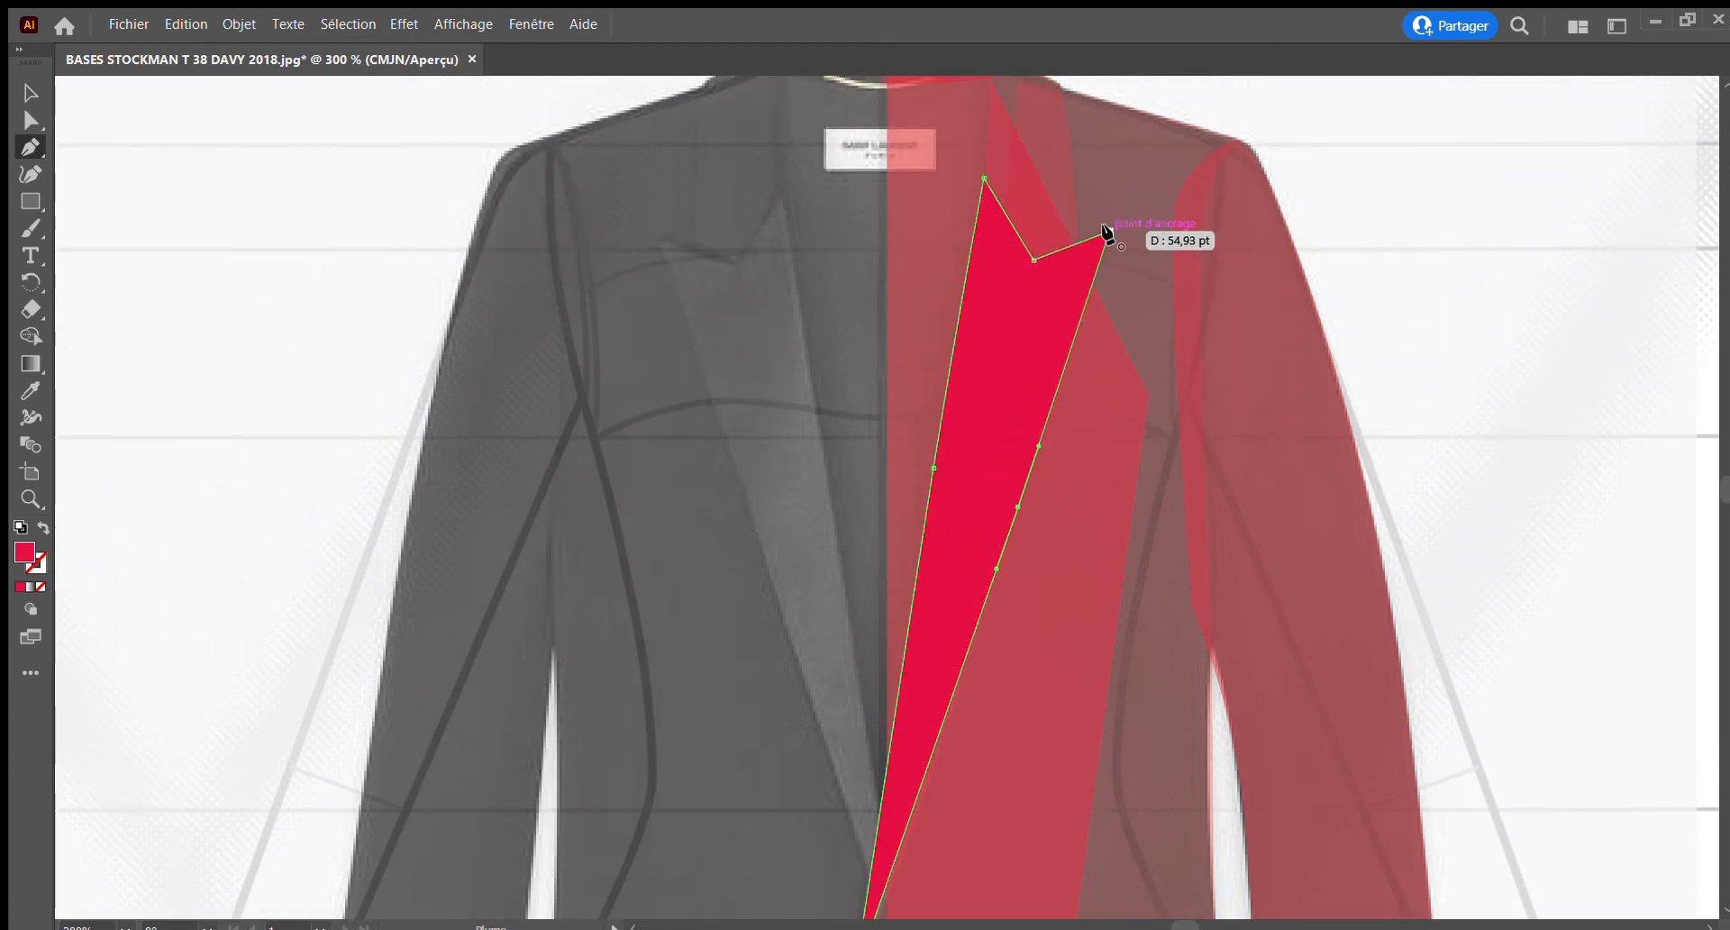
left_click(1104, 226)
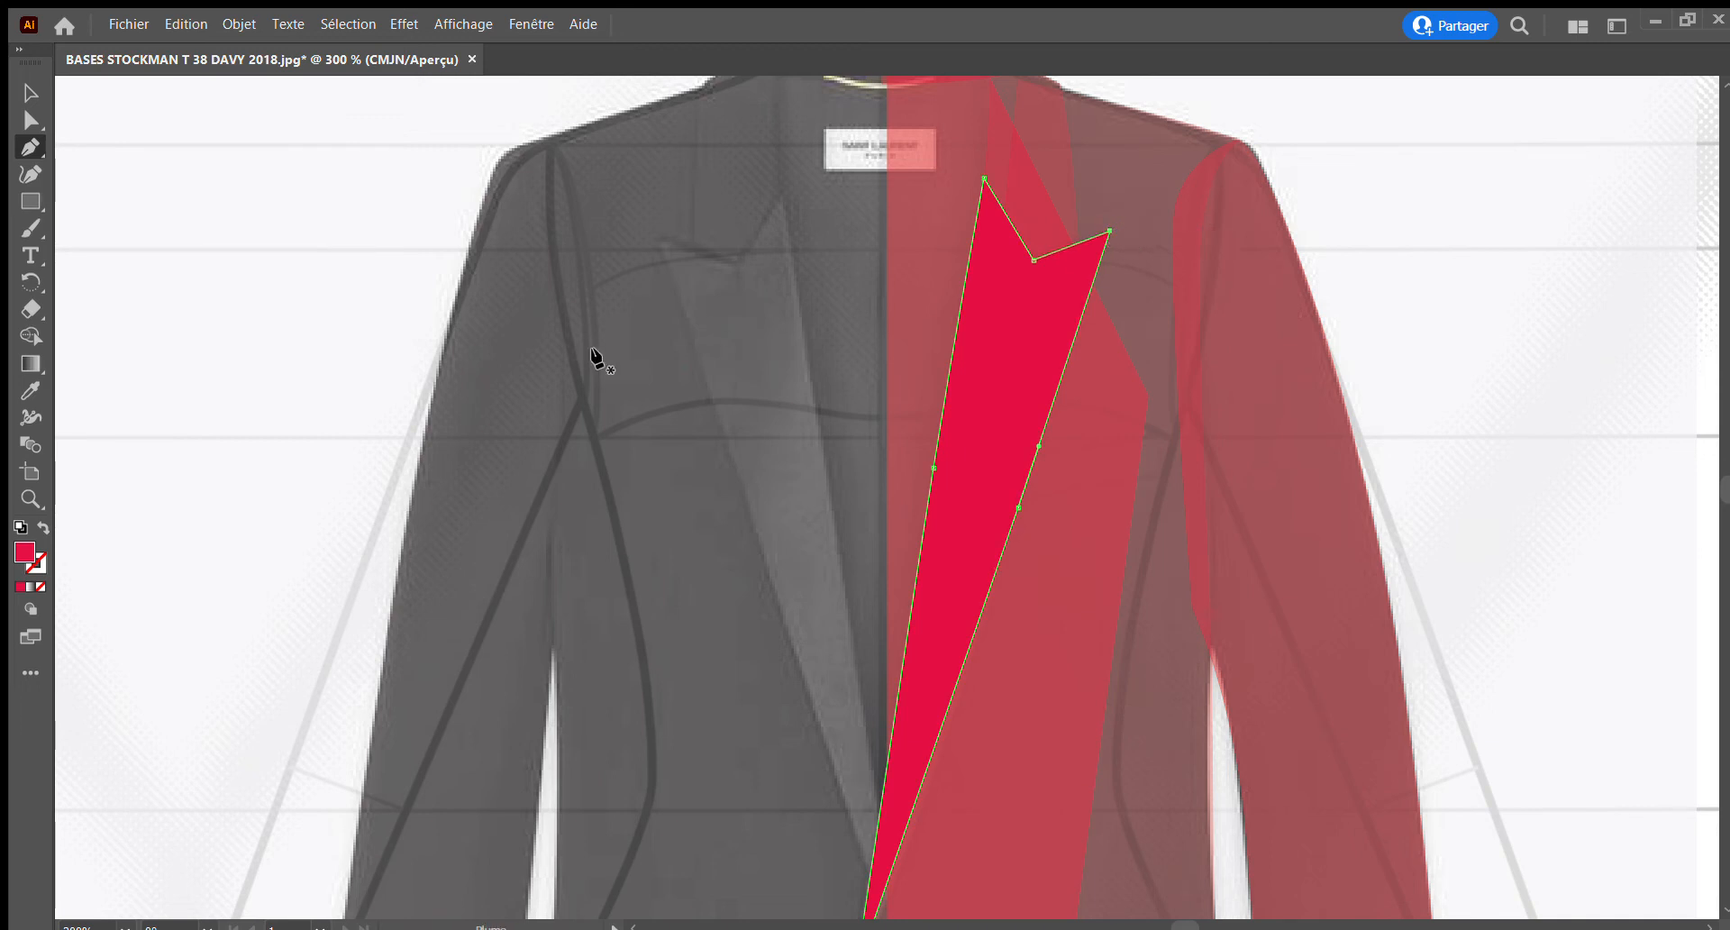
left_click(27, 88)
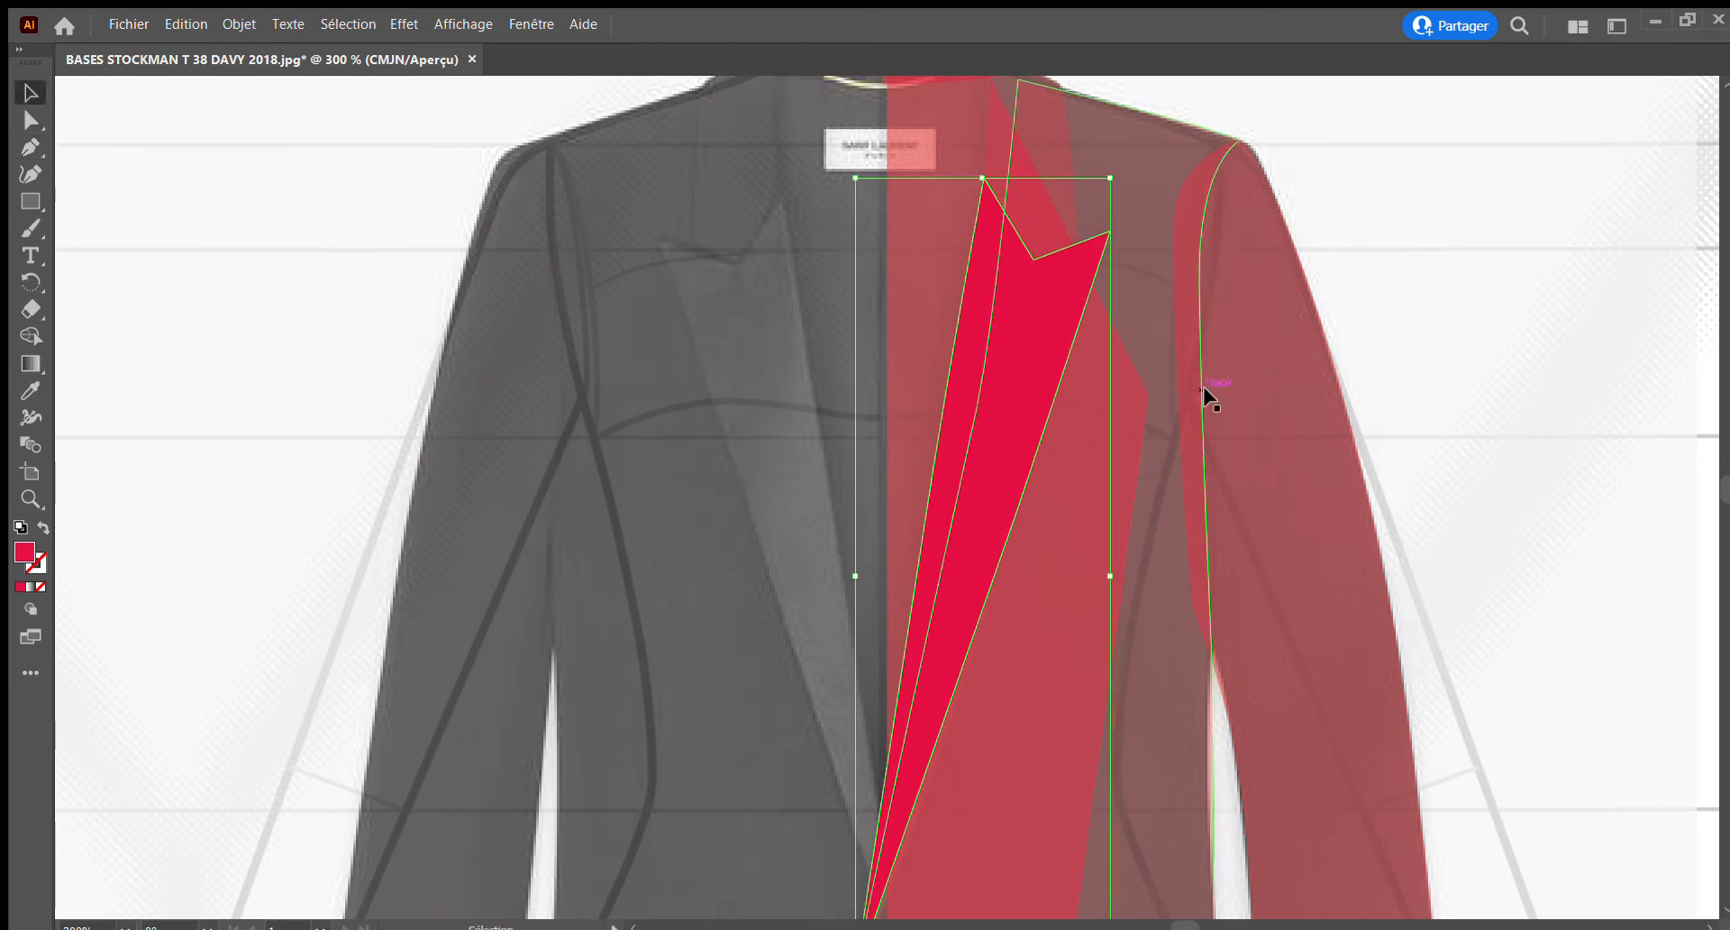
Draw the right pocket's slanted welt as a narrow closed strip about 23.5 pt long, ending at the side seam
scroll(978, 484, "down", 5)
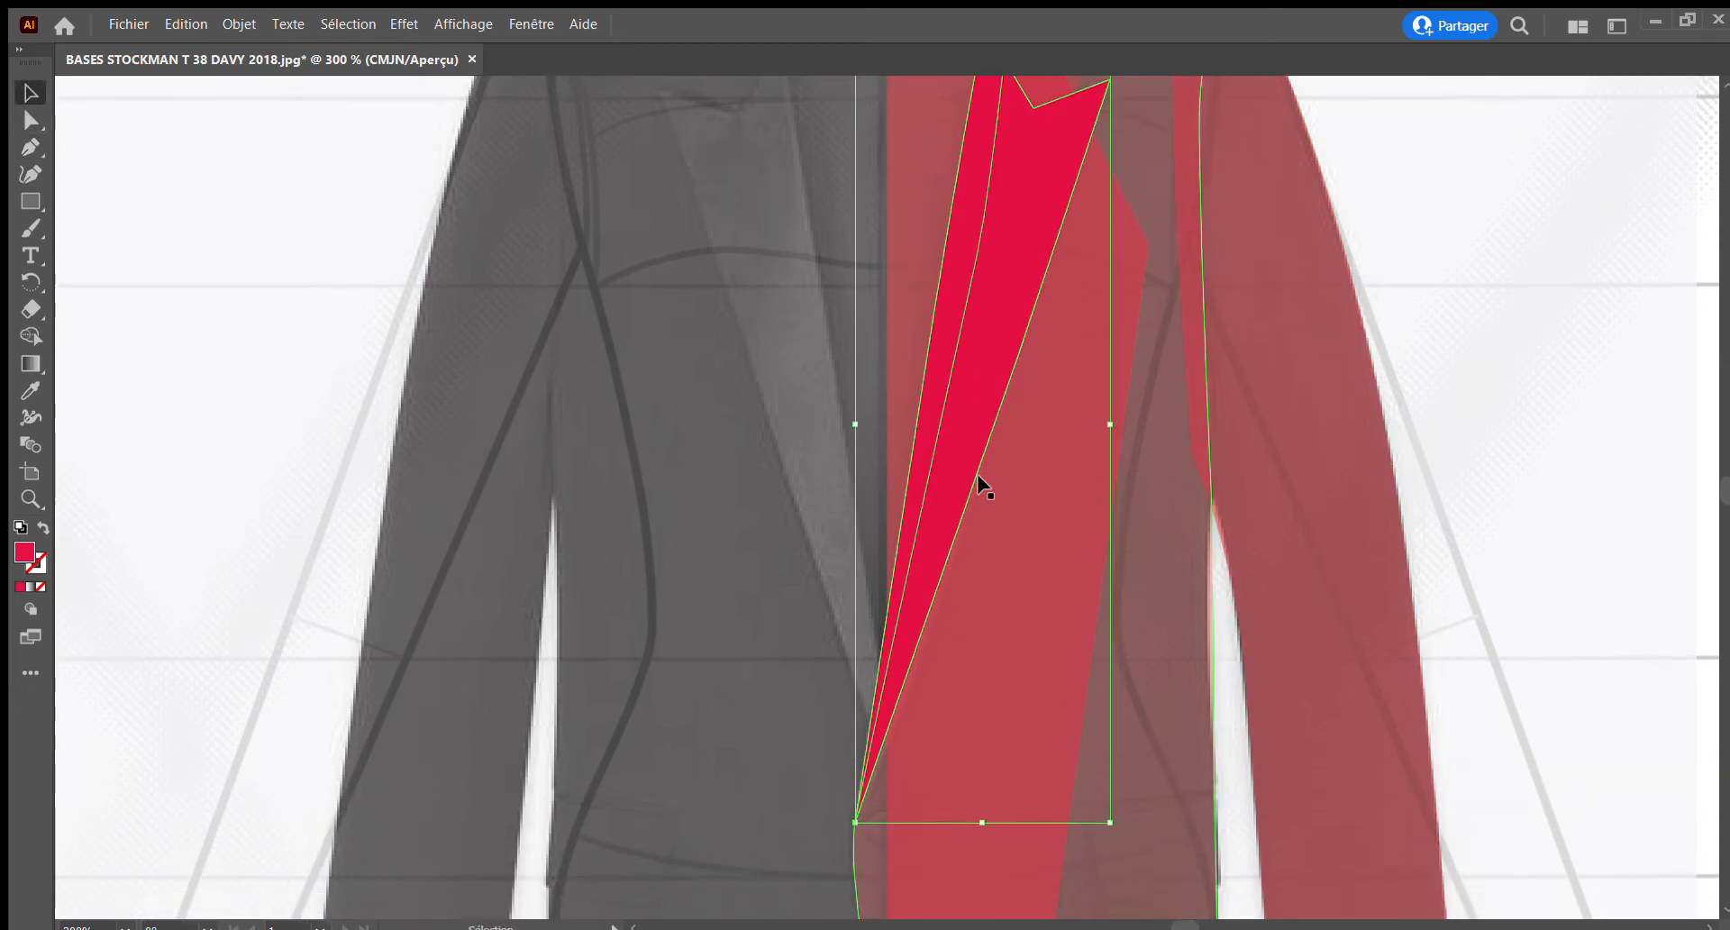
scroll(978, 485, "right", 3)
scroll(947, 523, "down", 1)
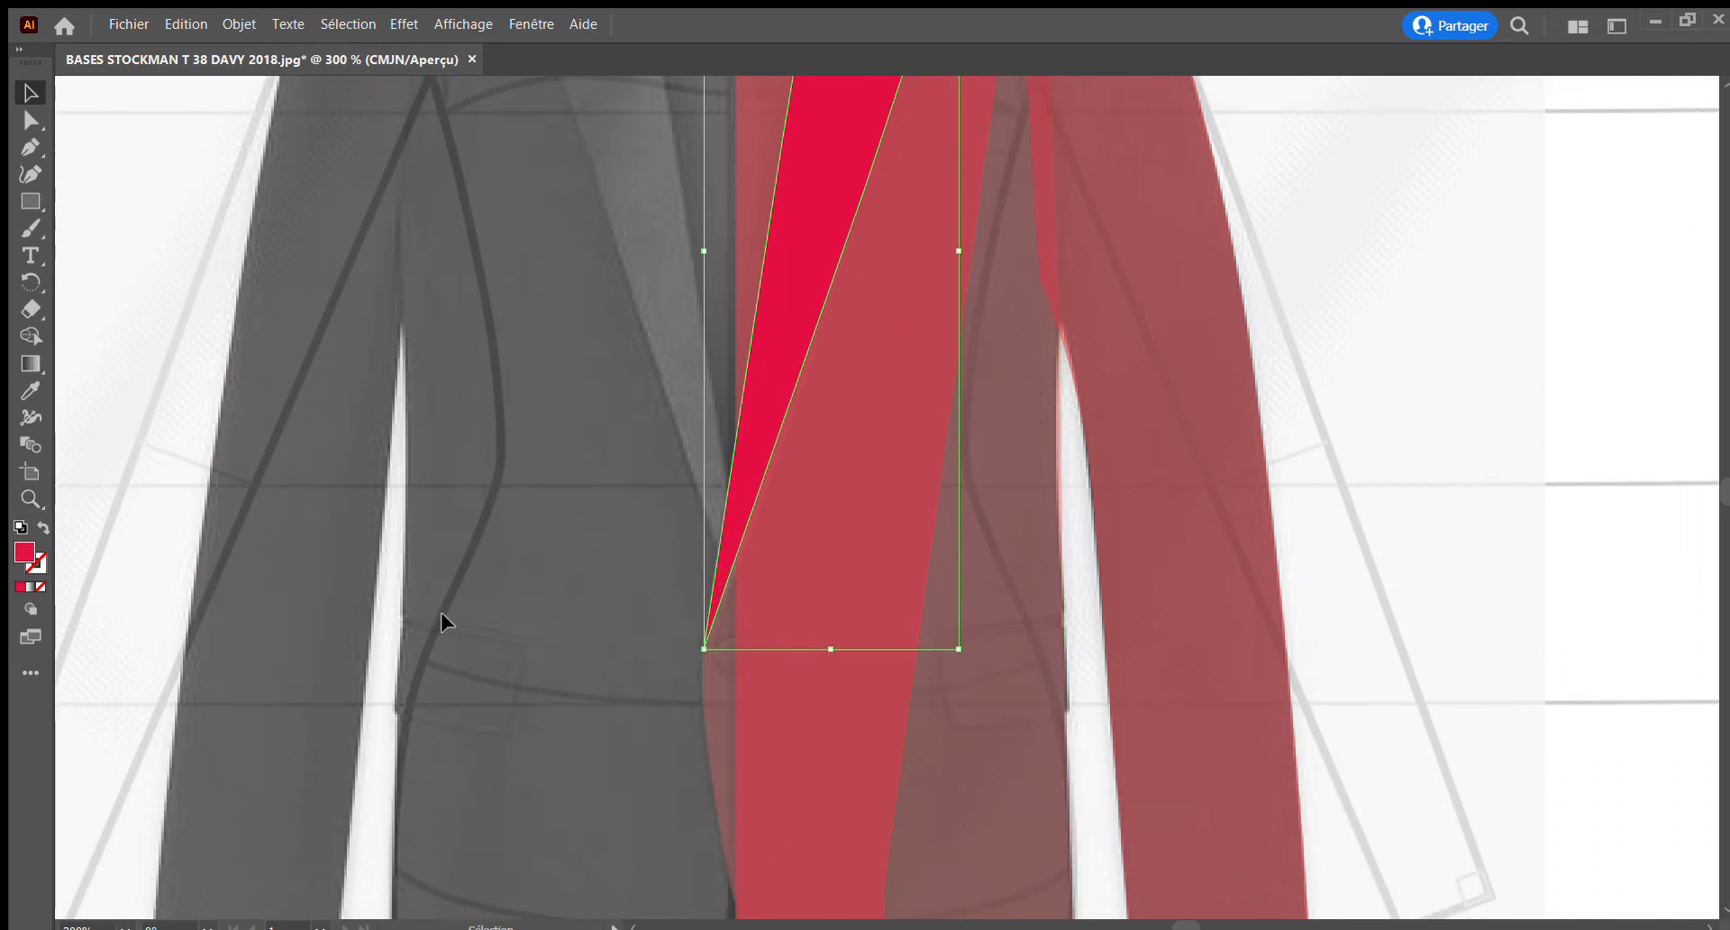
left_click(39, 509)
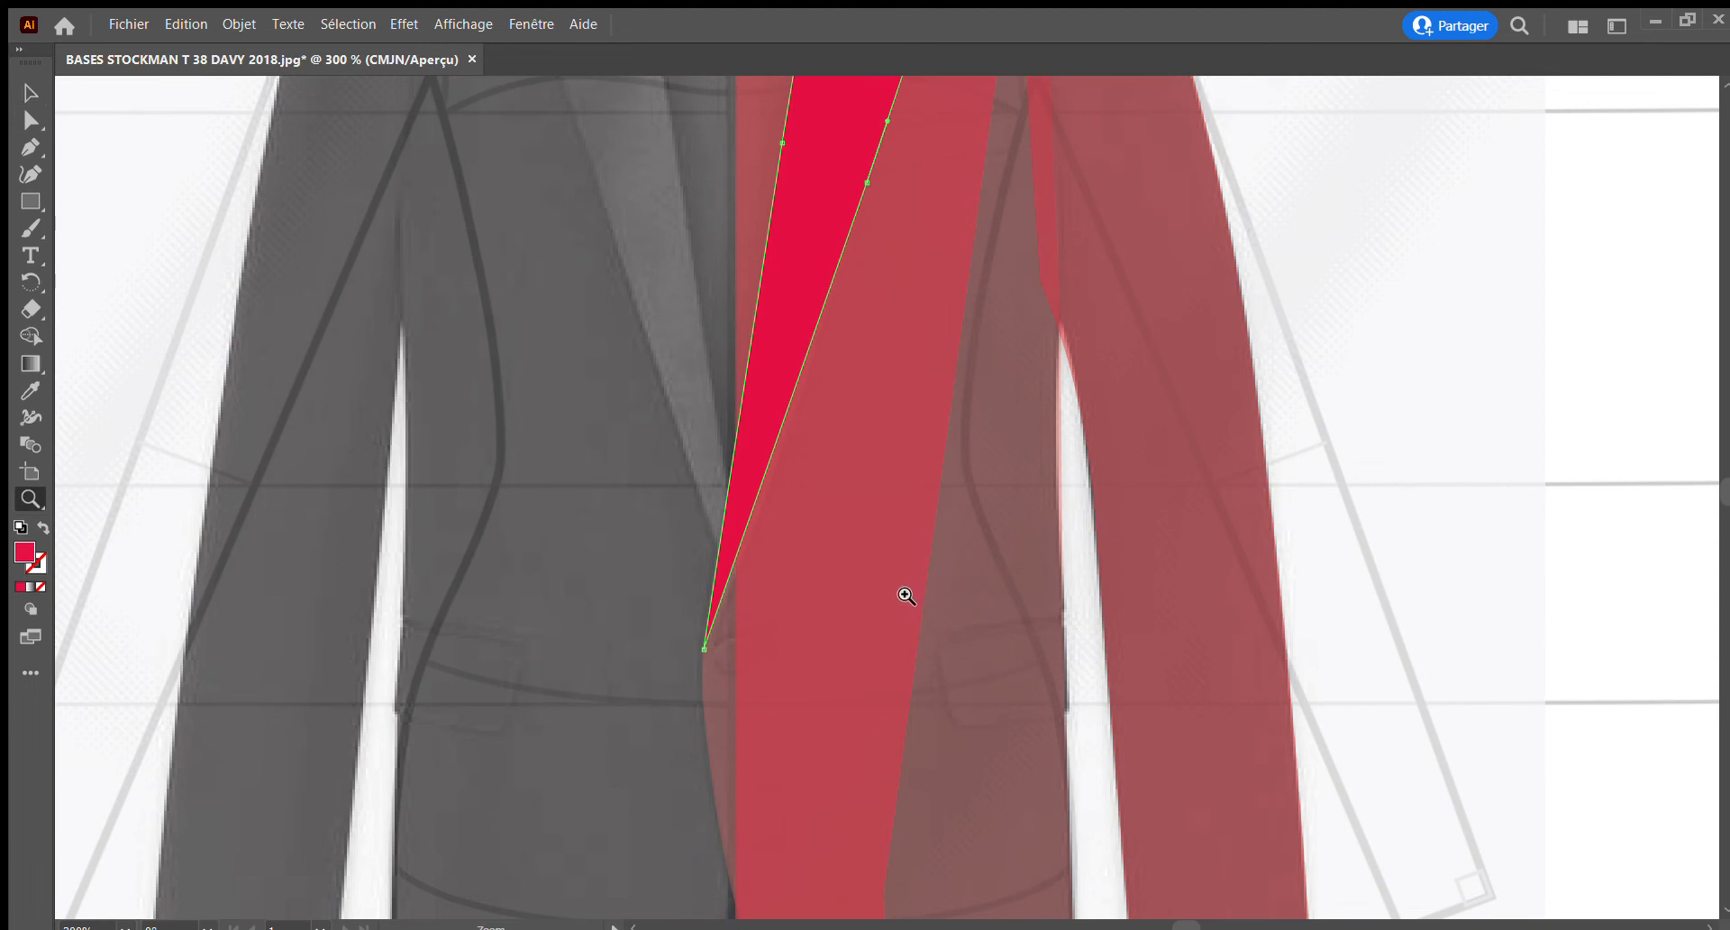
left_click_drag(904, 594, 1108, 749)
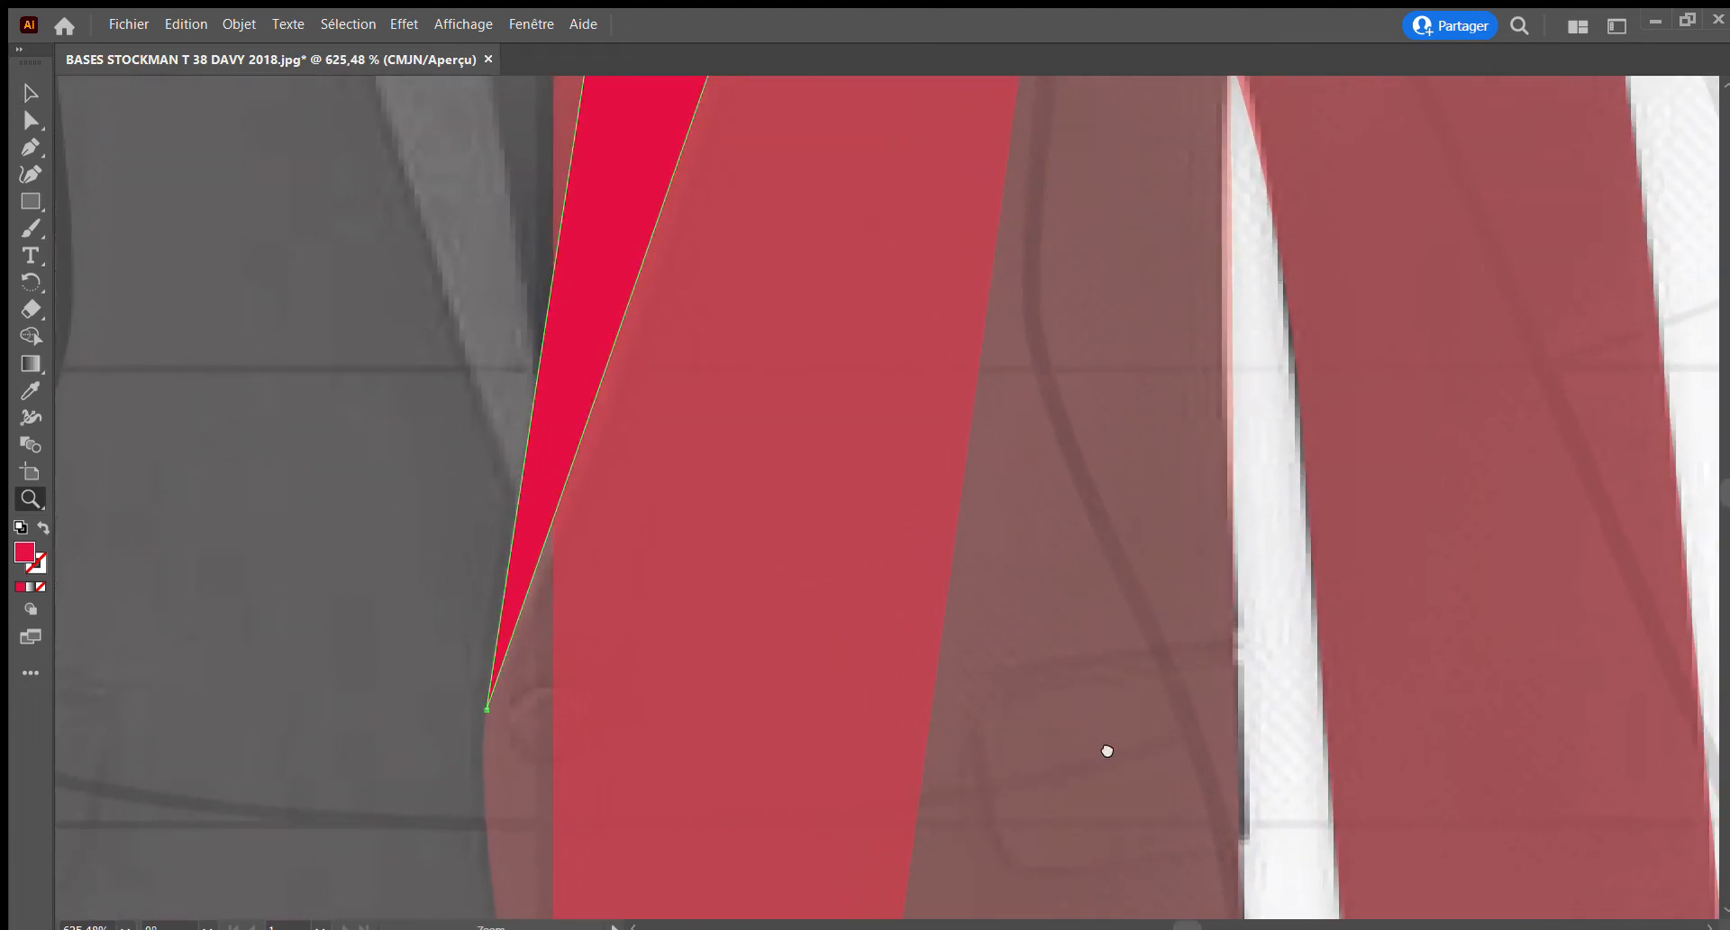
left_click_drag(937, 607, 919, 588)
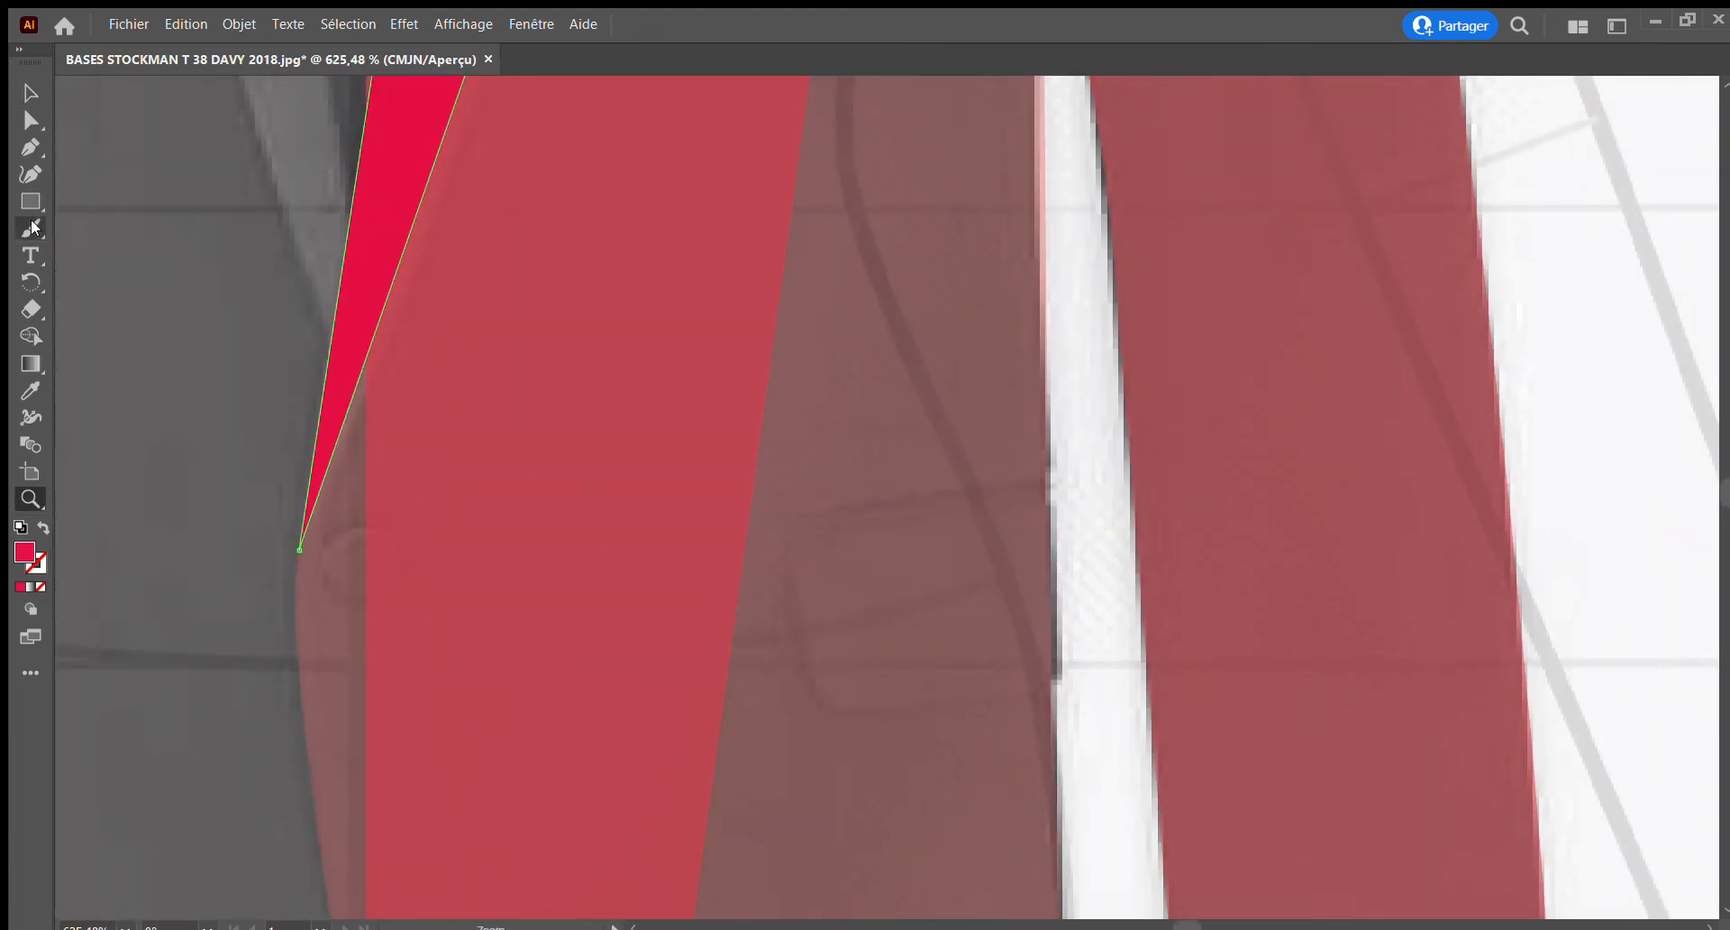
left_click(29, 147)
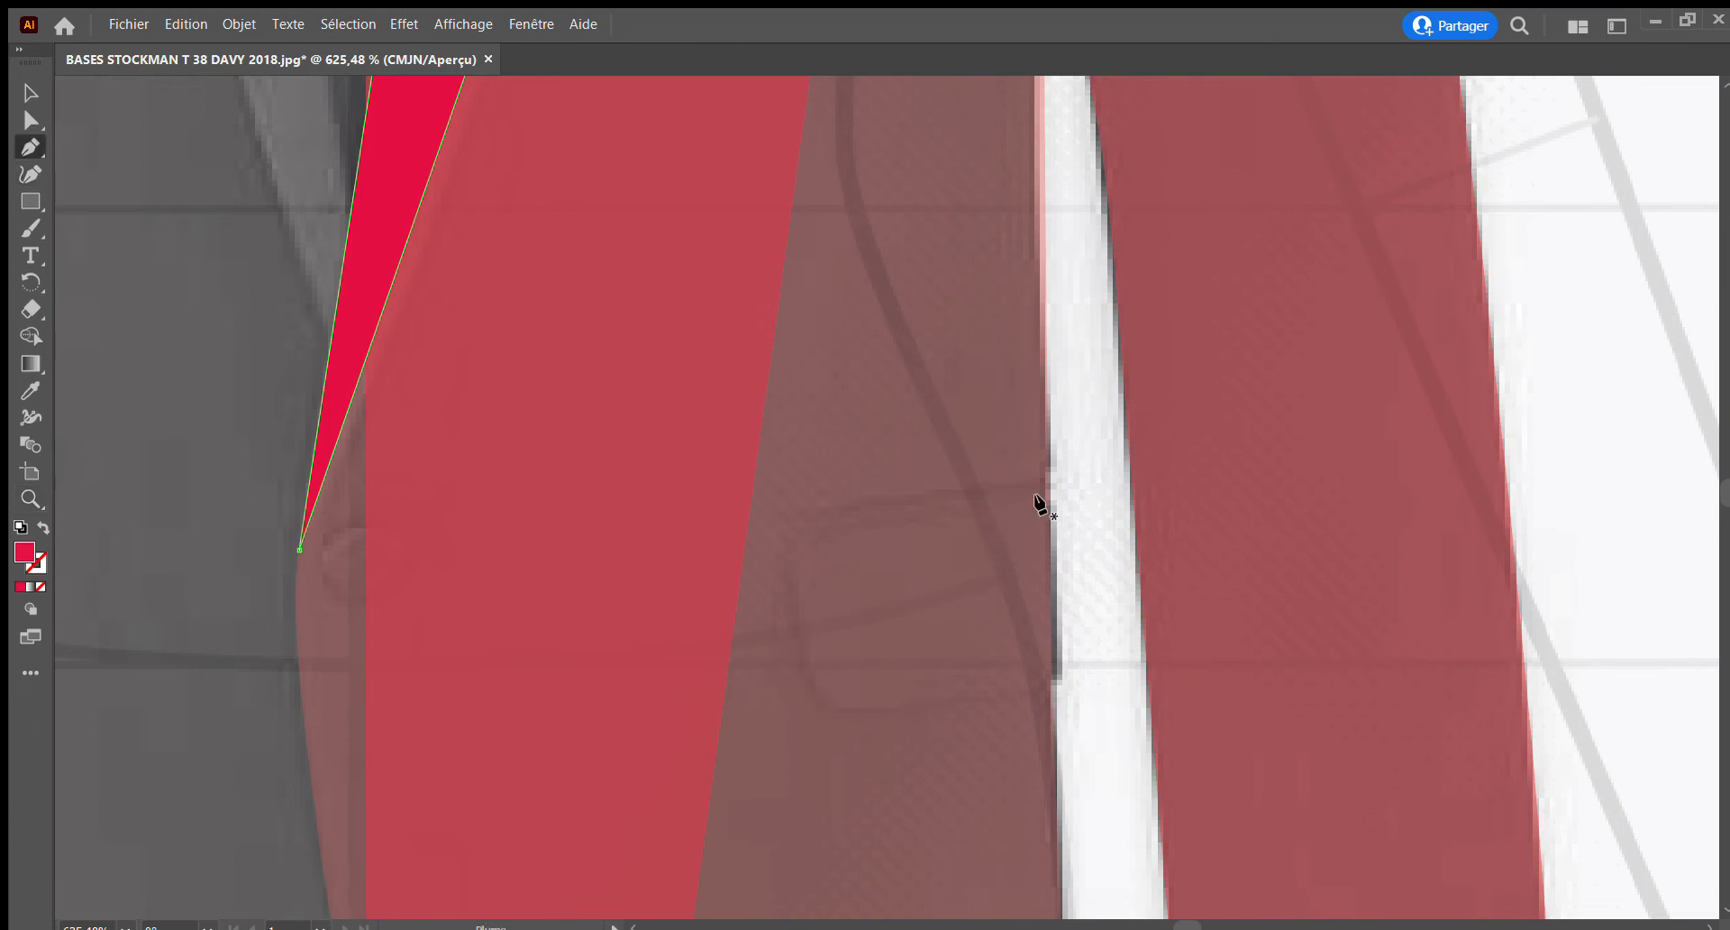
left_click(791, 512)
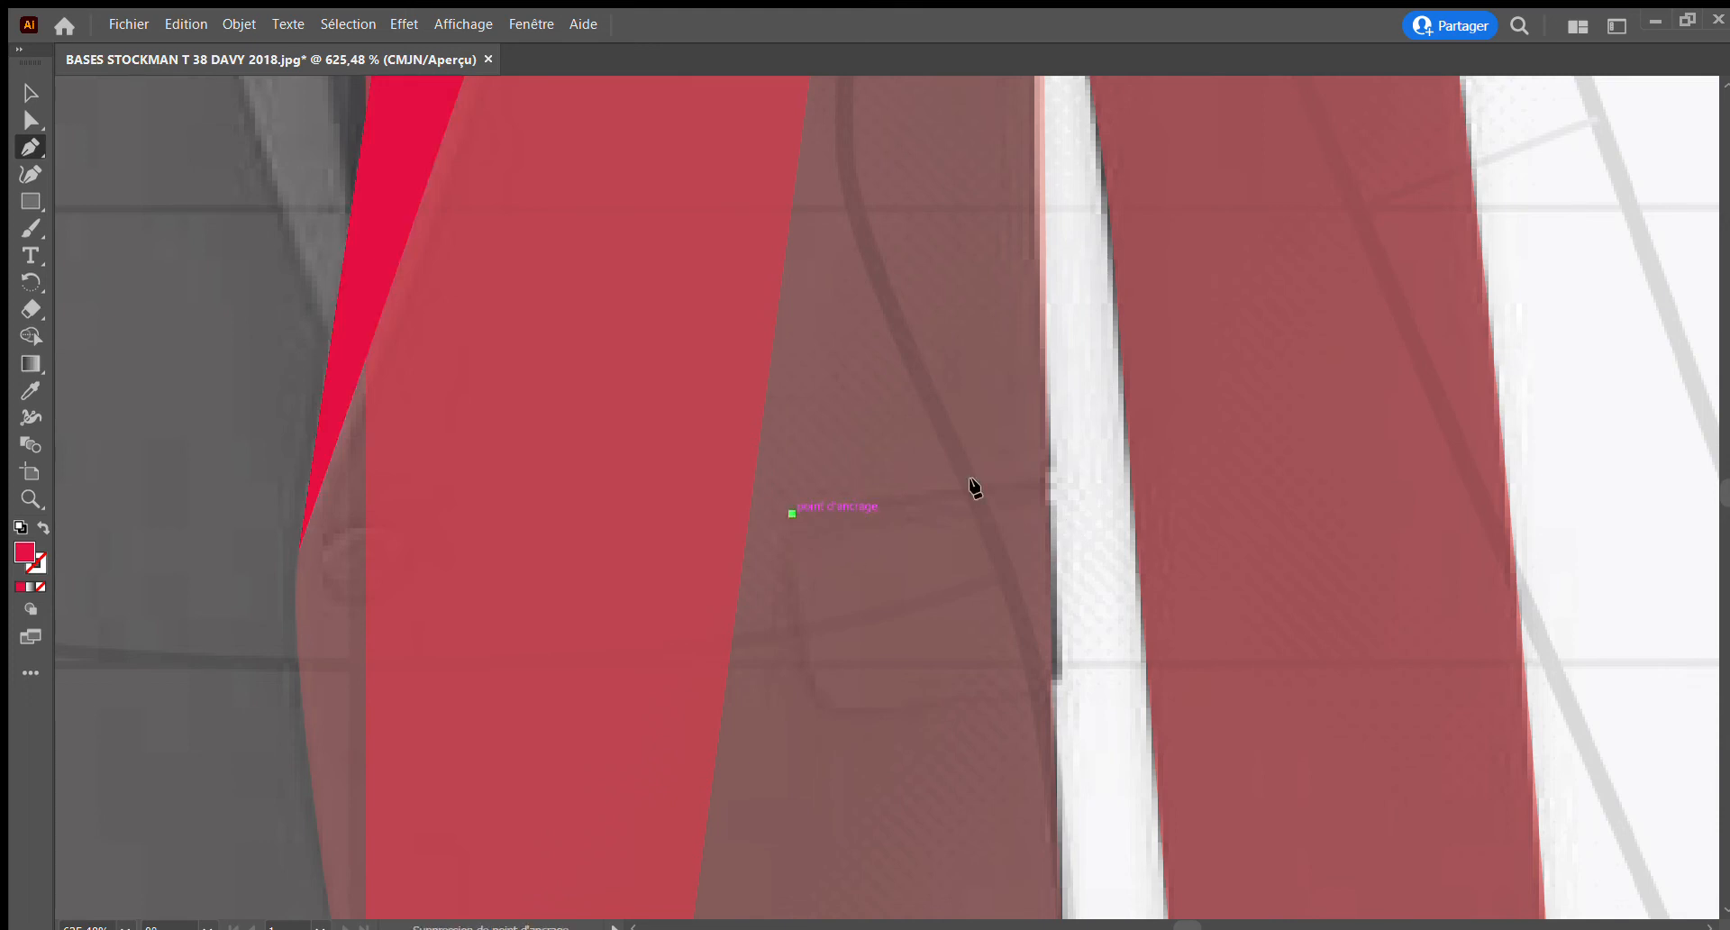
left_click(1047, 475)
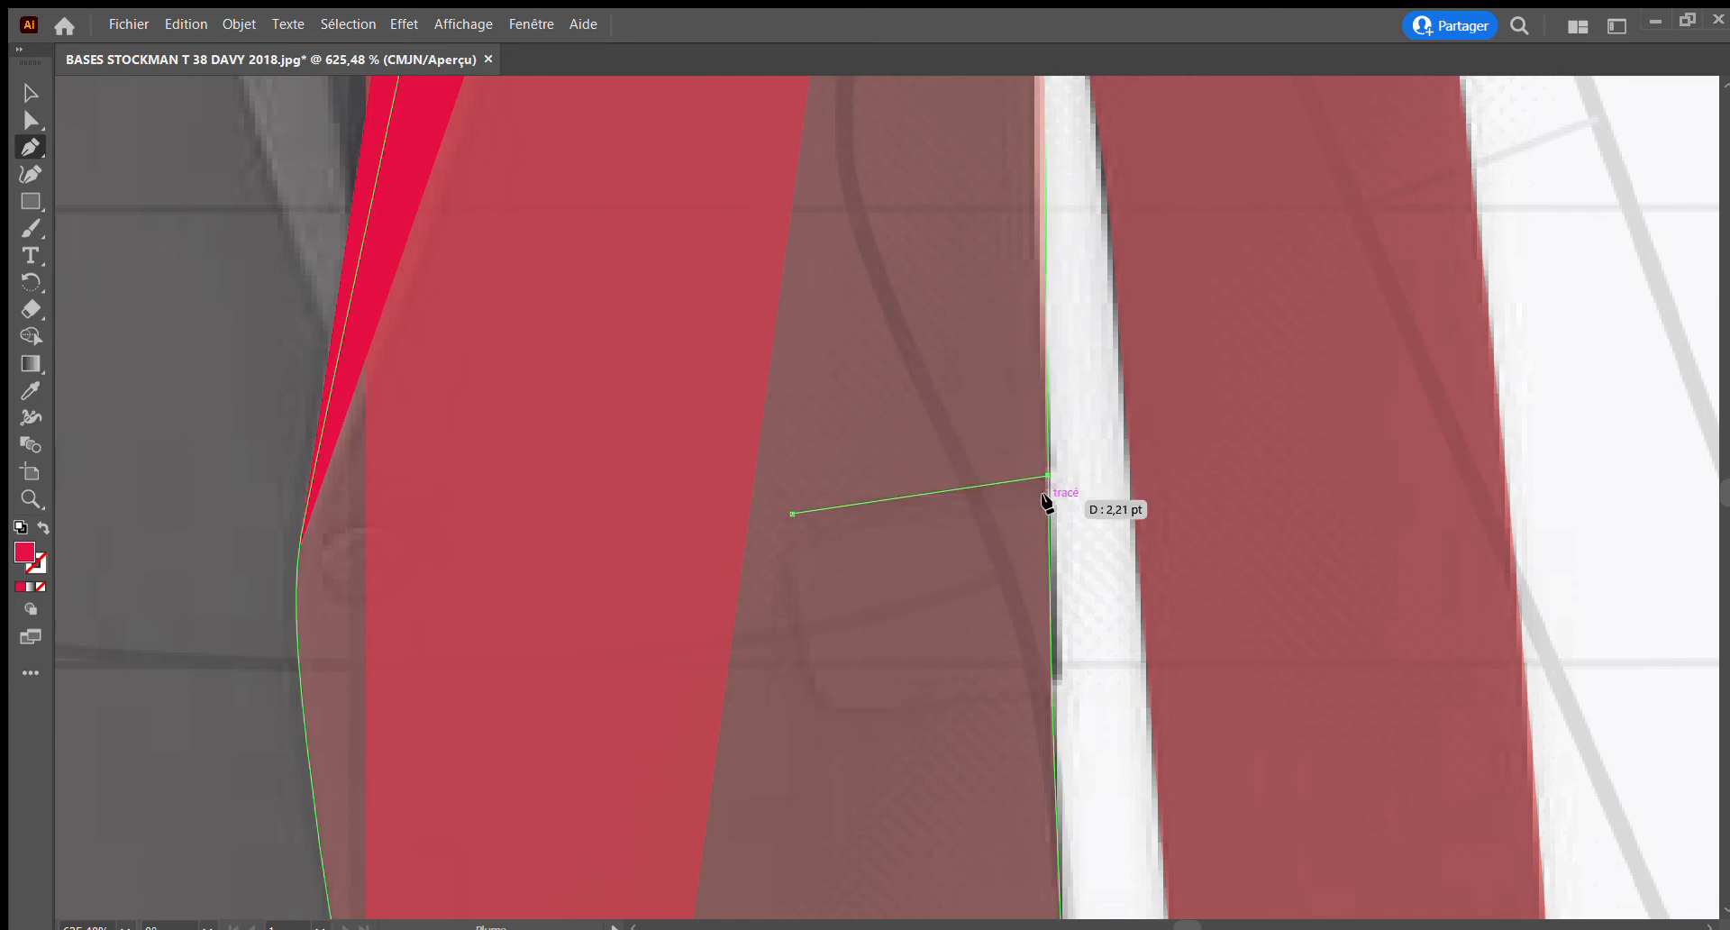
left_click(1047, 494)
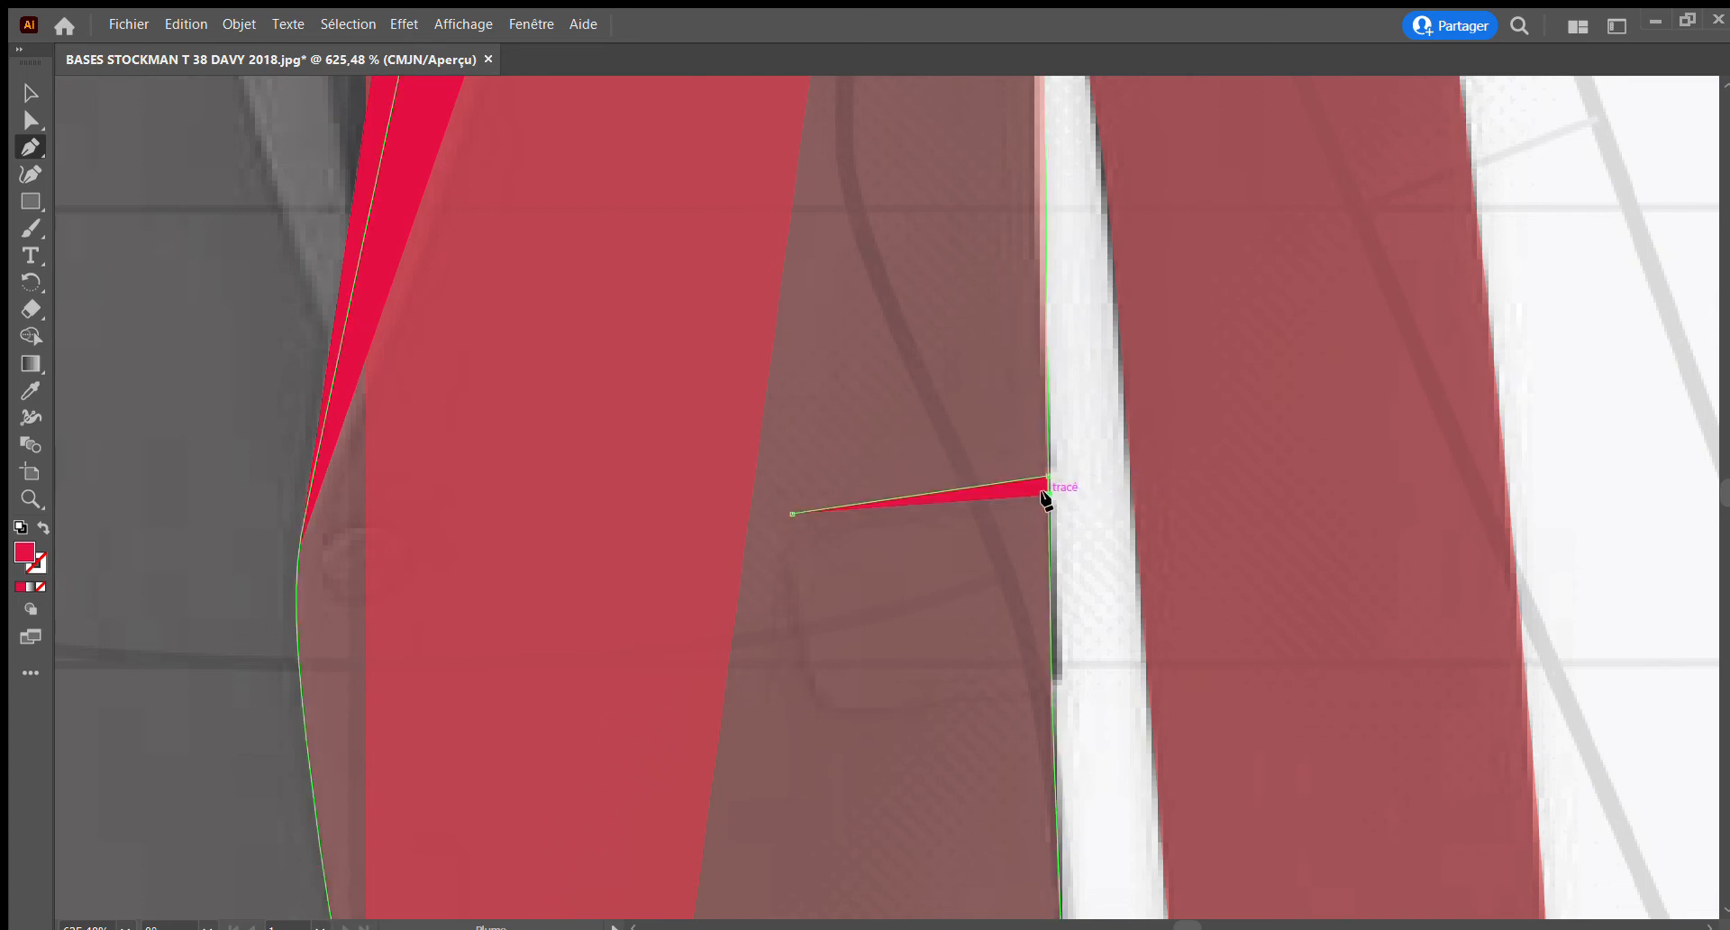
left_click(791, 537)
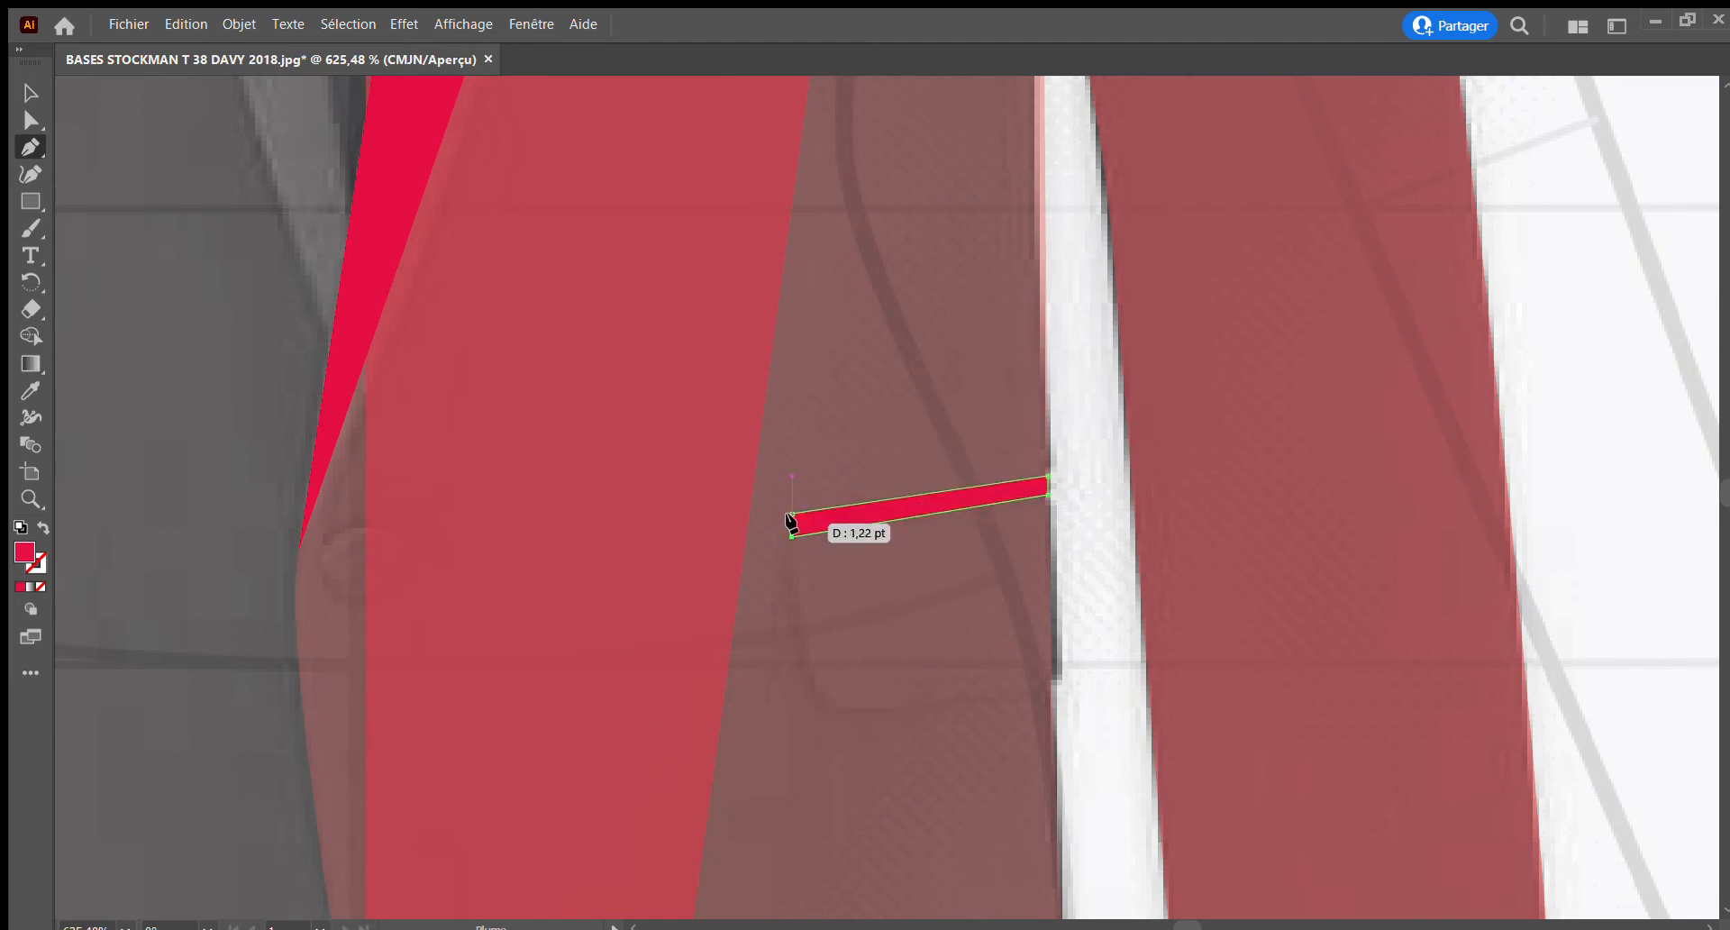
left_click(790, 514)
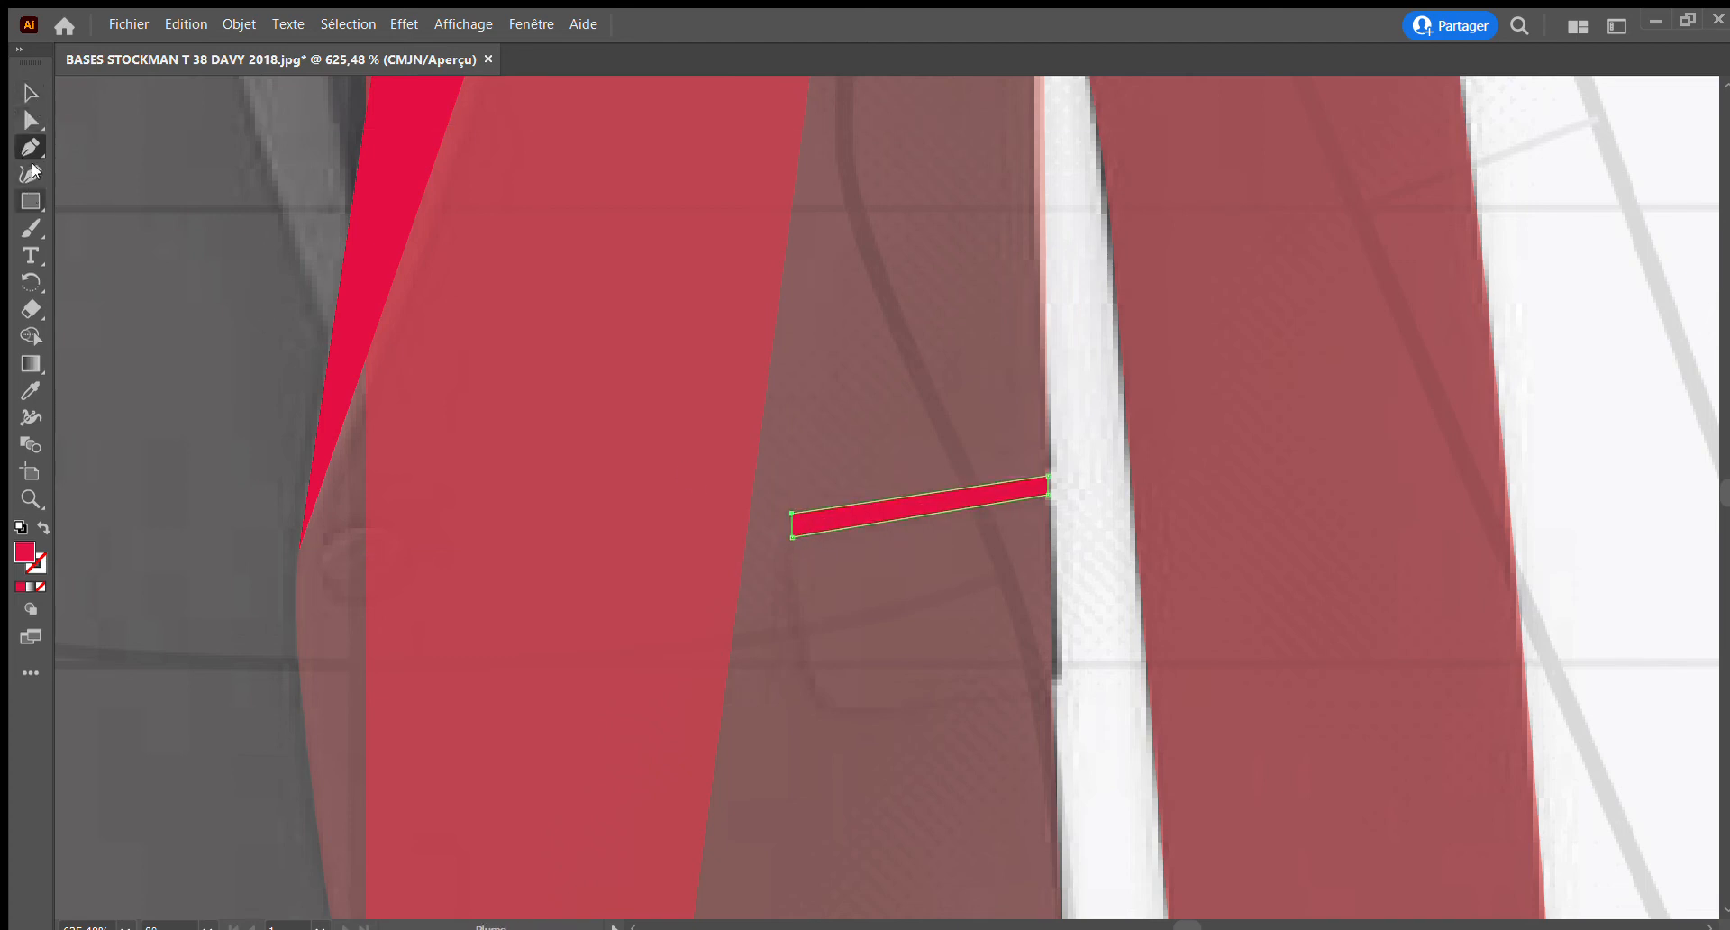
Start the pocket flap shape along the welt, down the side seam, and partway along its lower edge
left_click(30, 93)
left_click(30, 146)
left_click(786, 529)
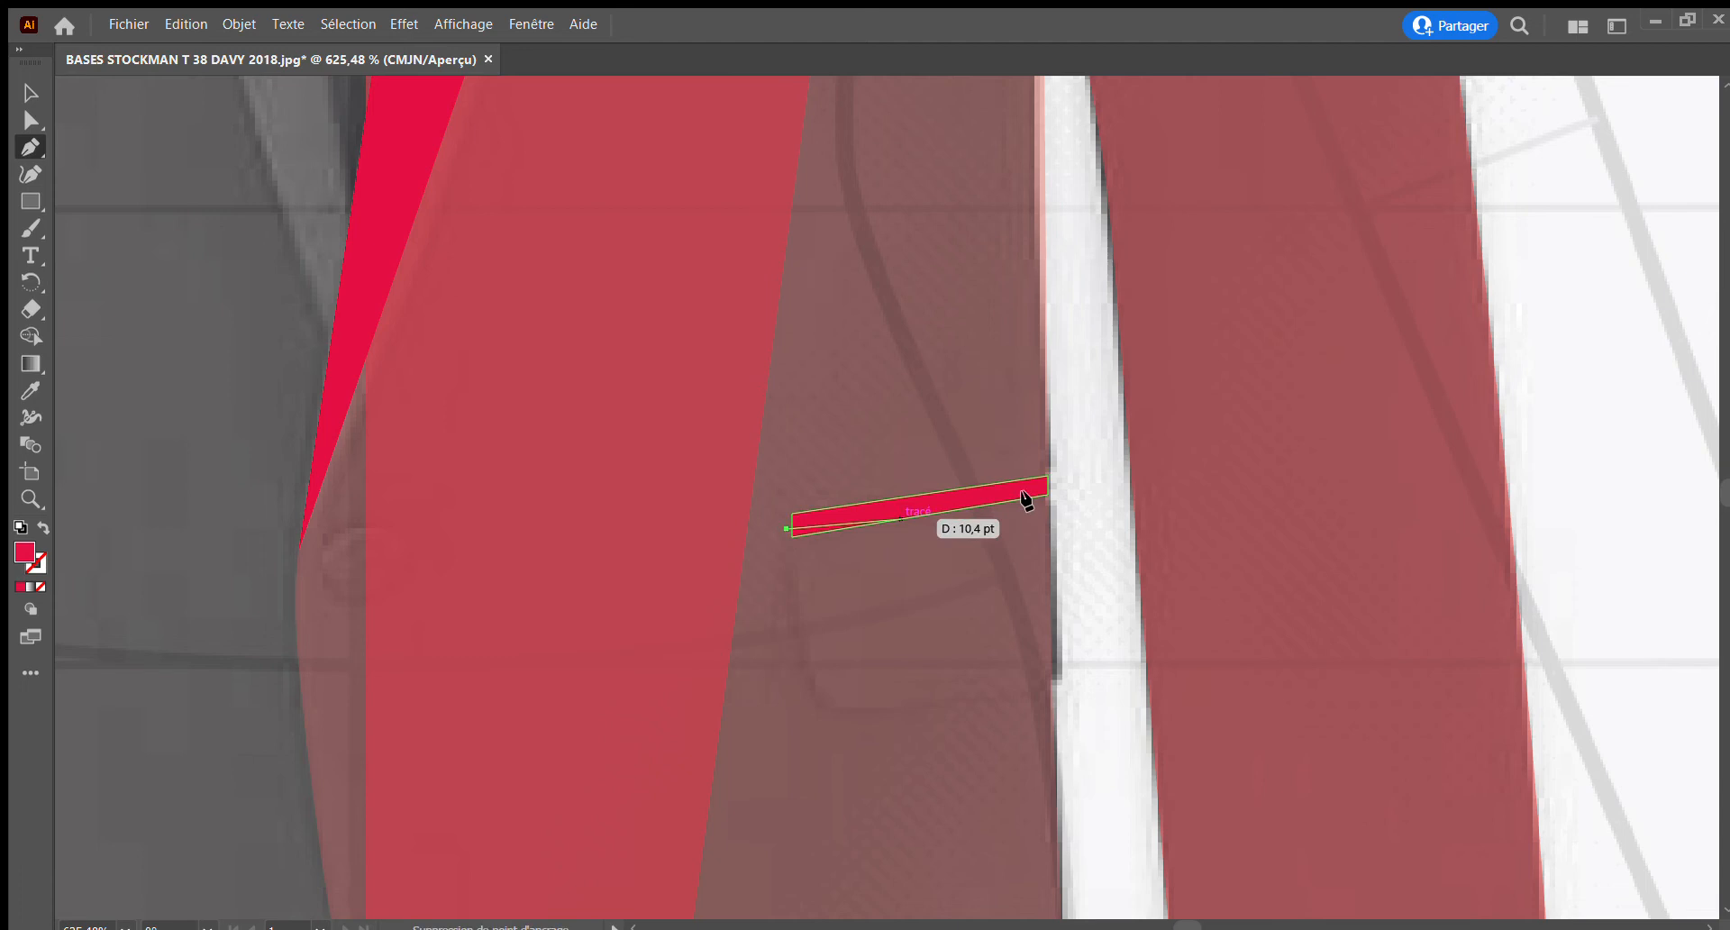
left_click(1049, 489)
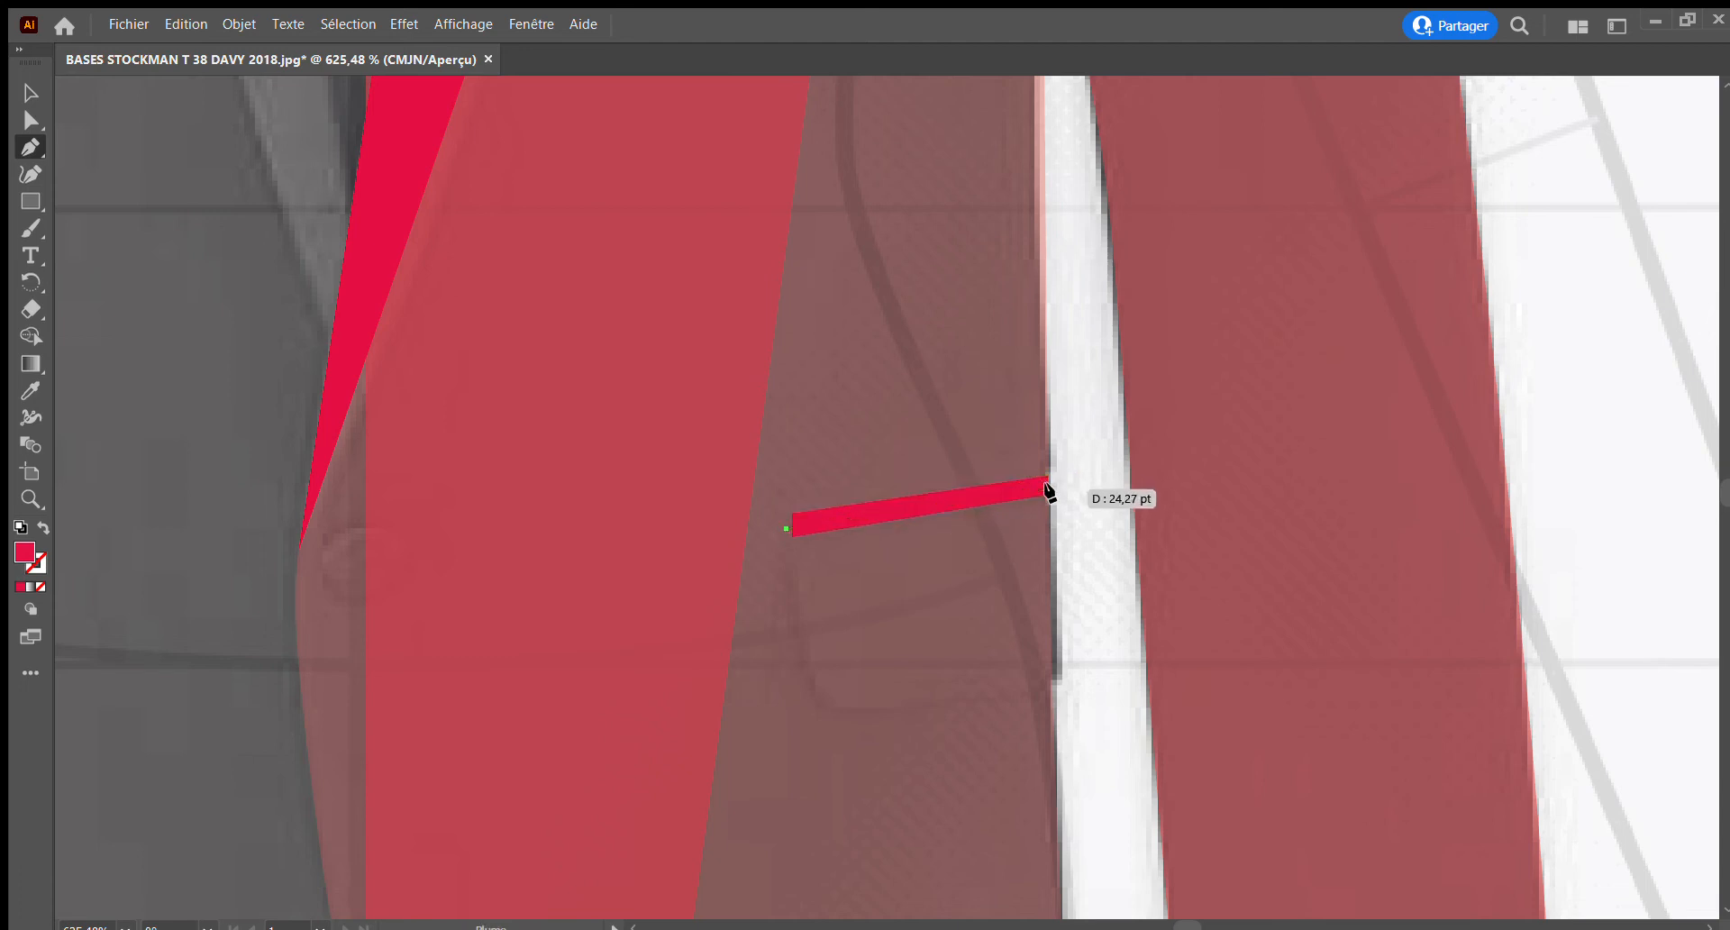
left_click(1062, 676)
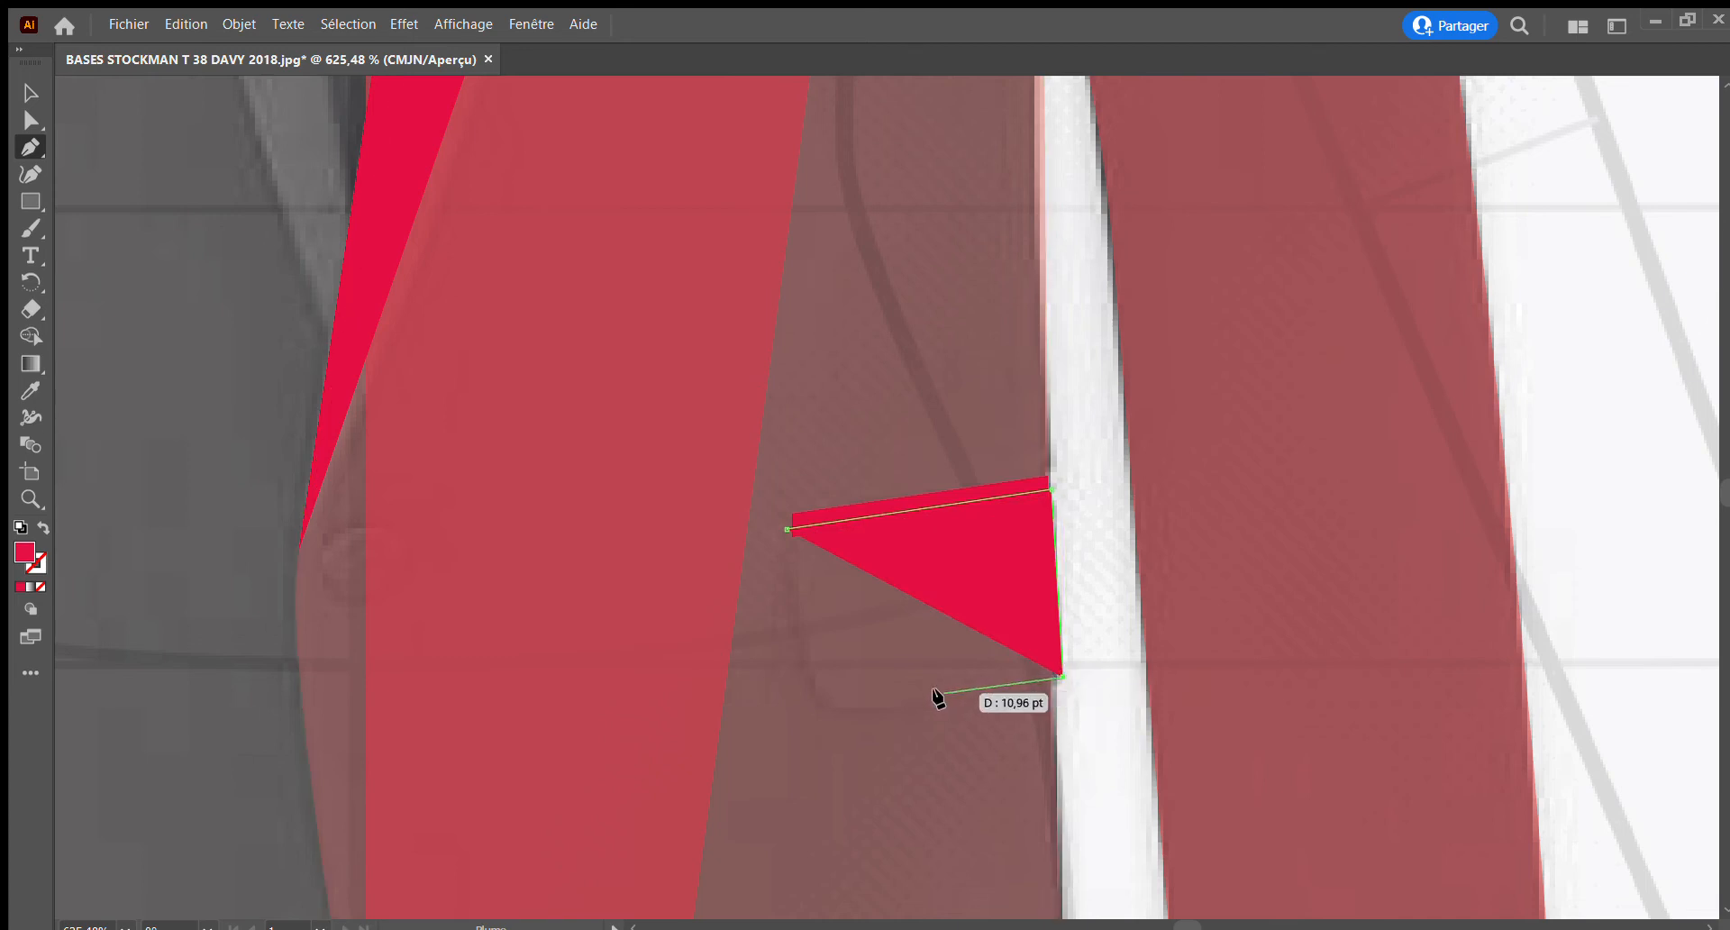
left_click(897, 710)
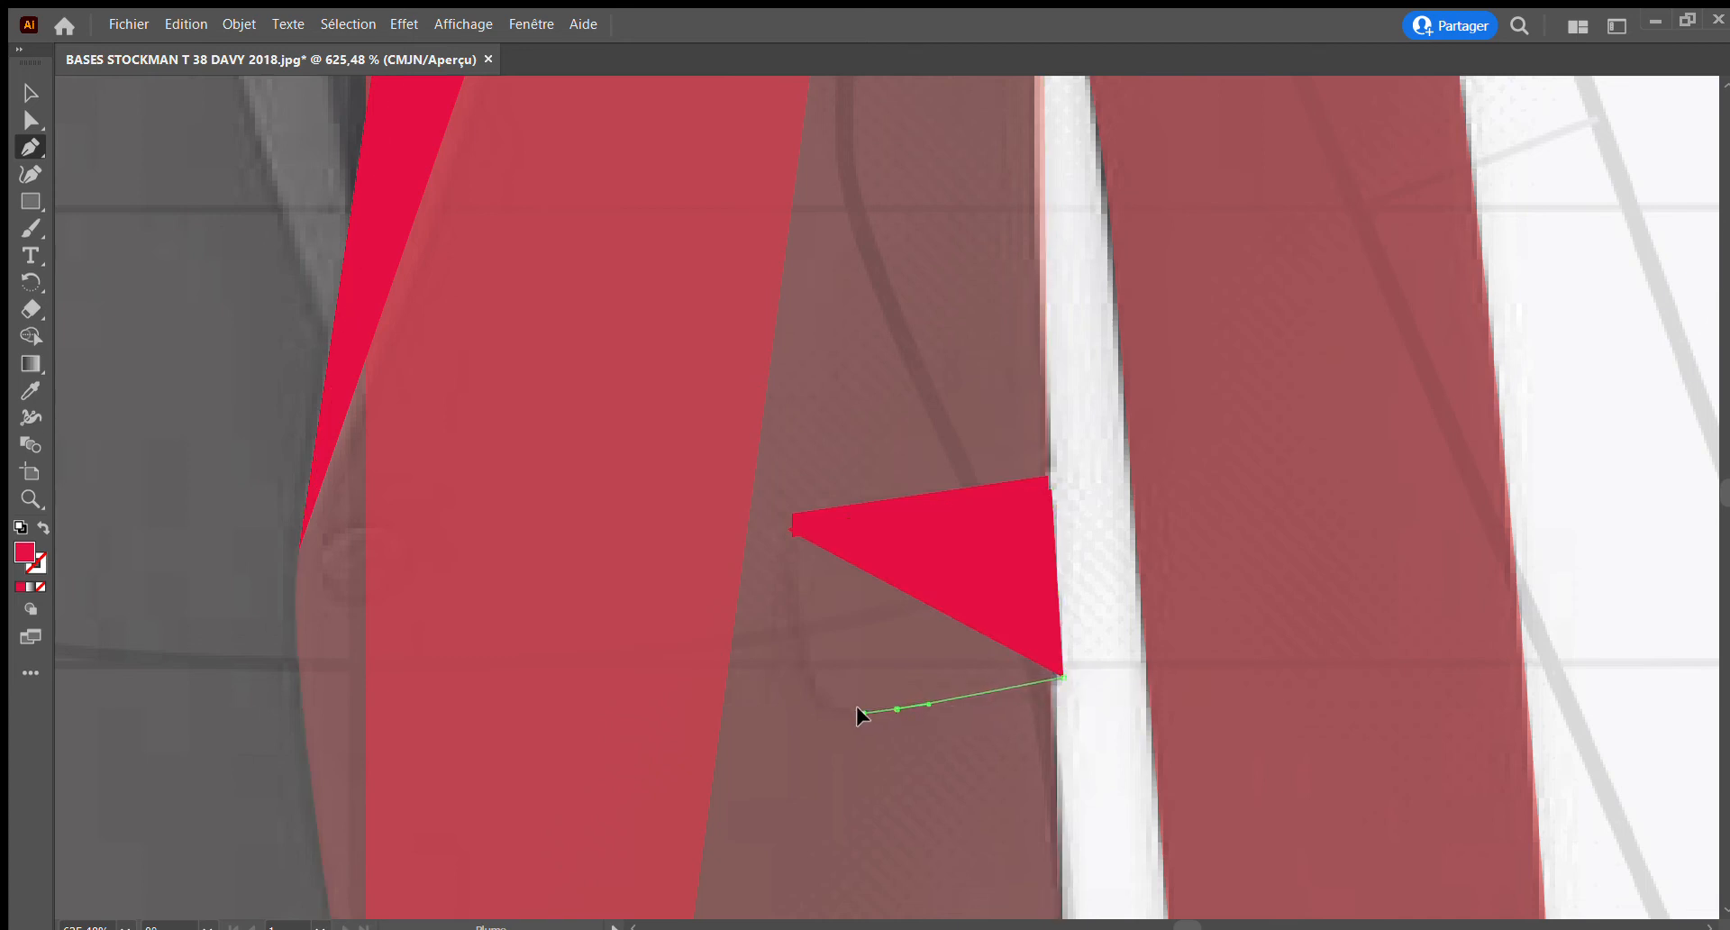
Round the pocket flap's lower inner corner and close the shape up its inner side at the welt
left_click_drag(858, 715, 859, 714)
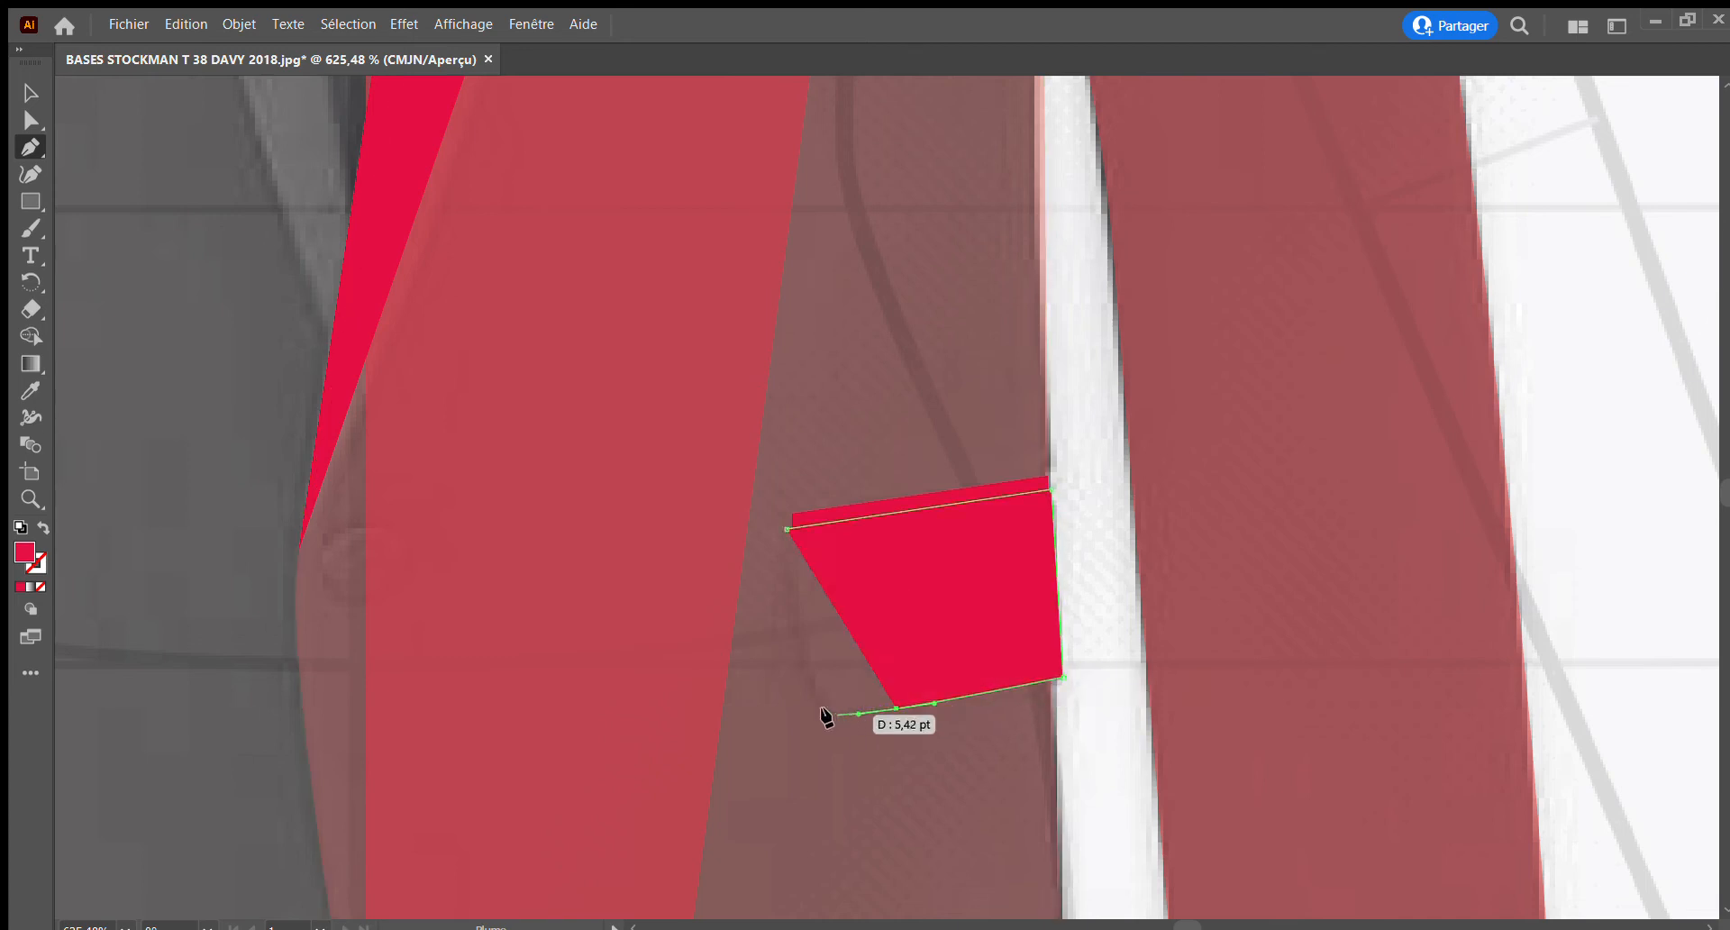
left_click(821, 708)
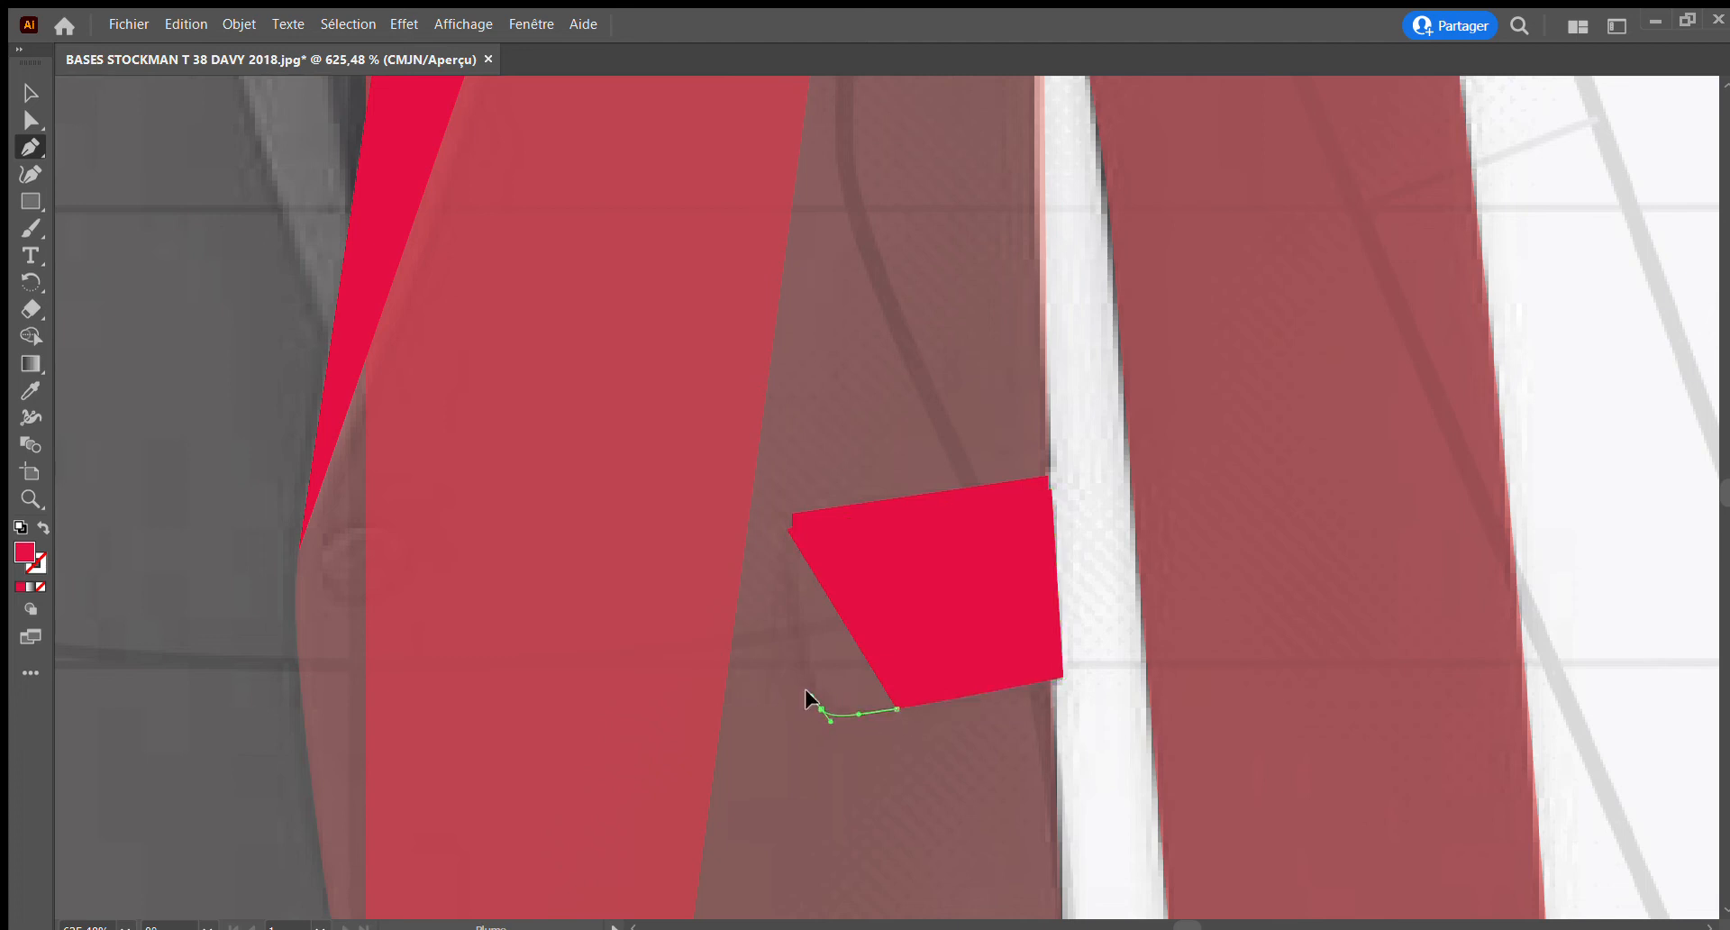
left_click(815, 699)
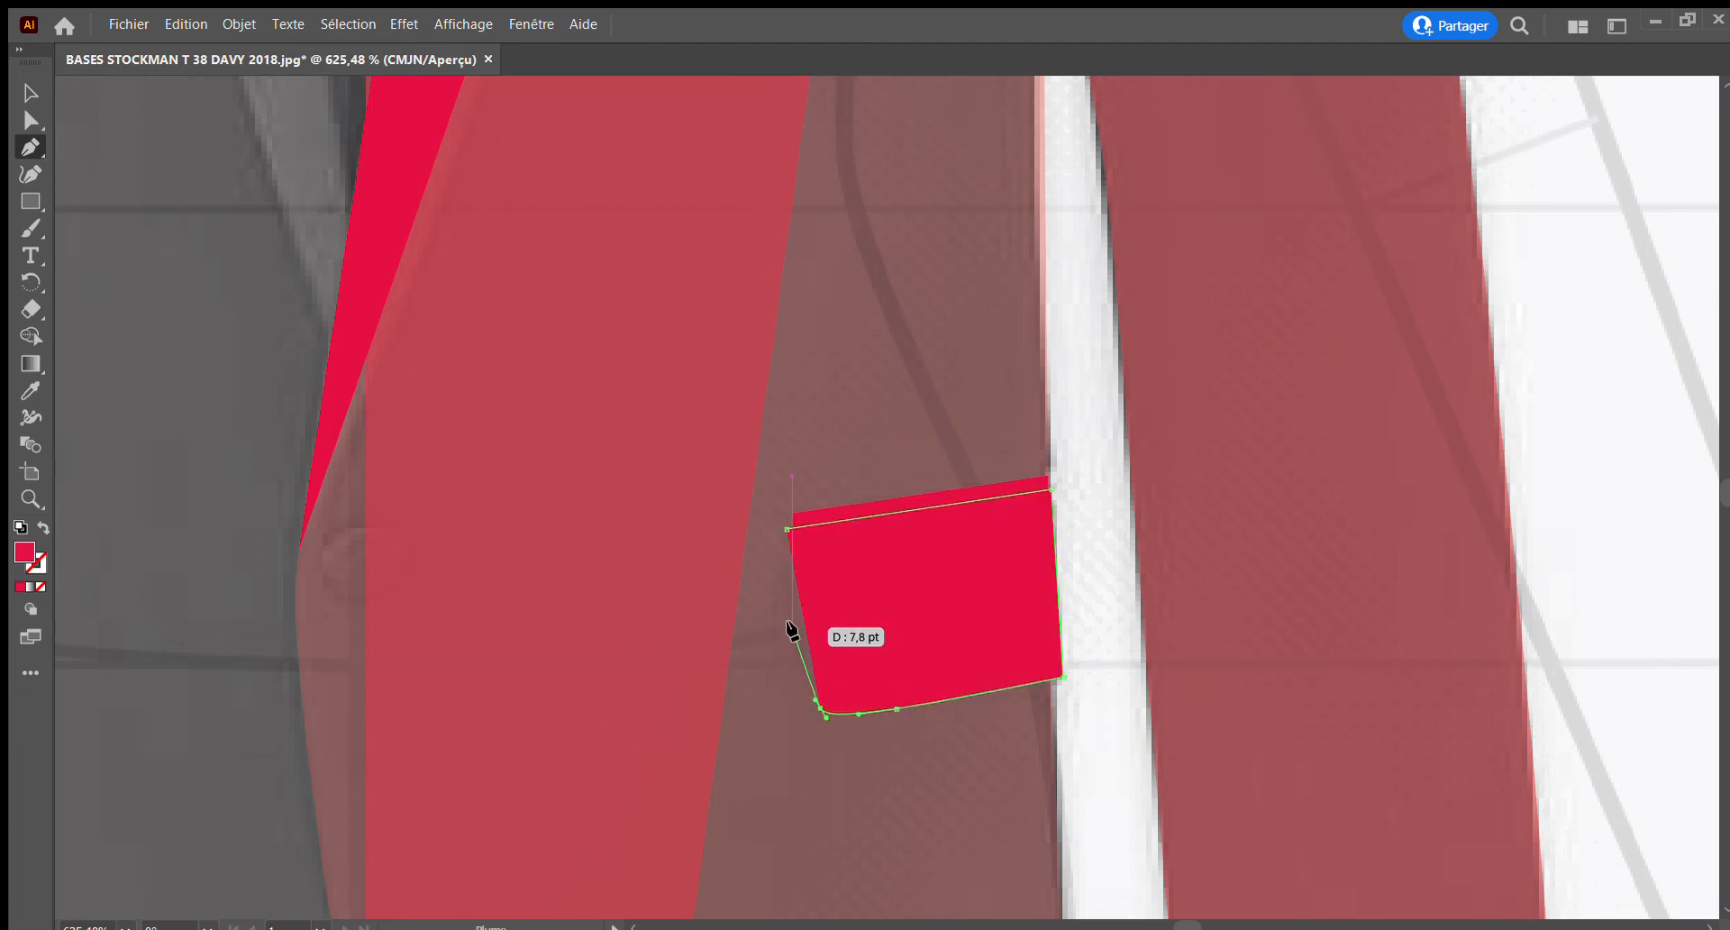
left_click_drag(794, 626, 788, 591)
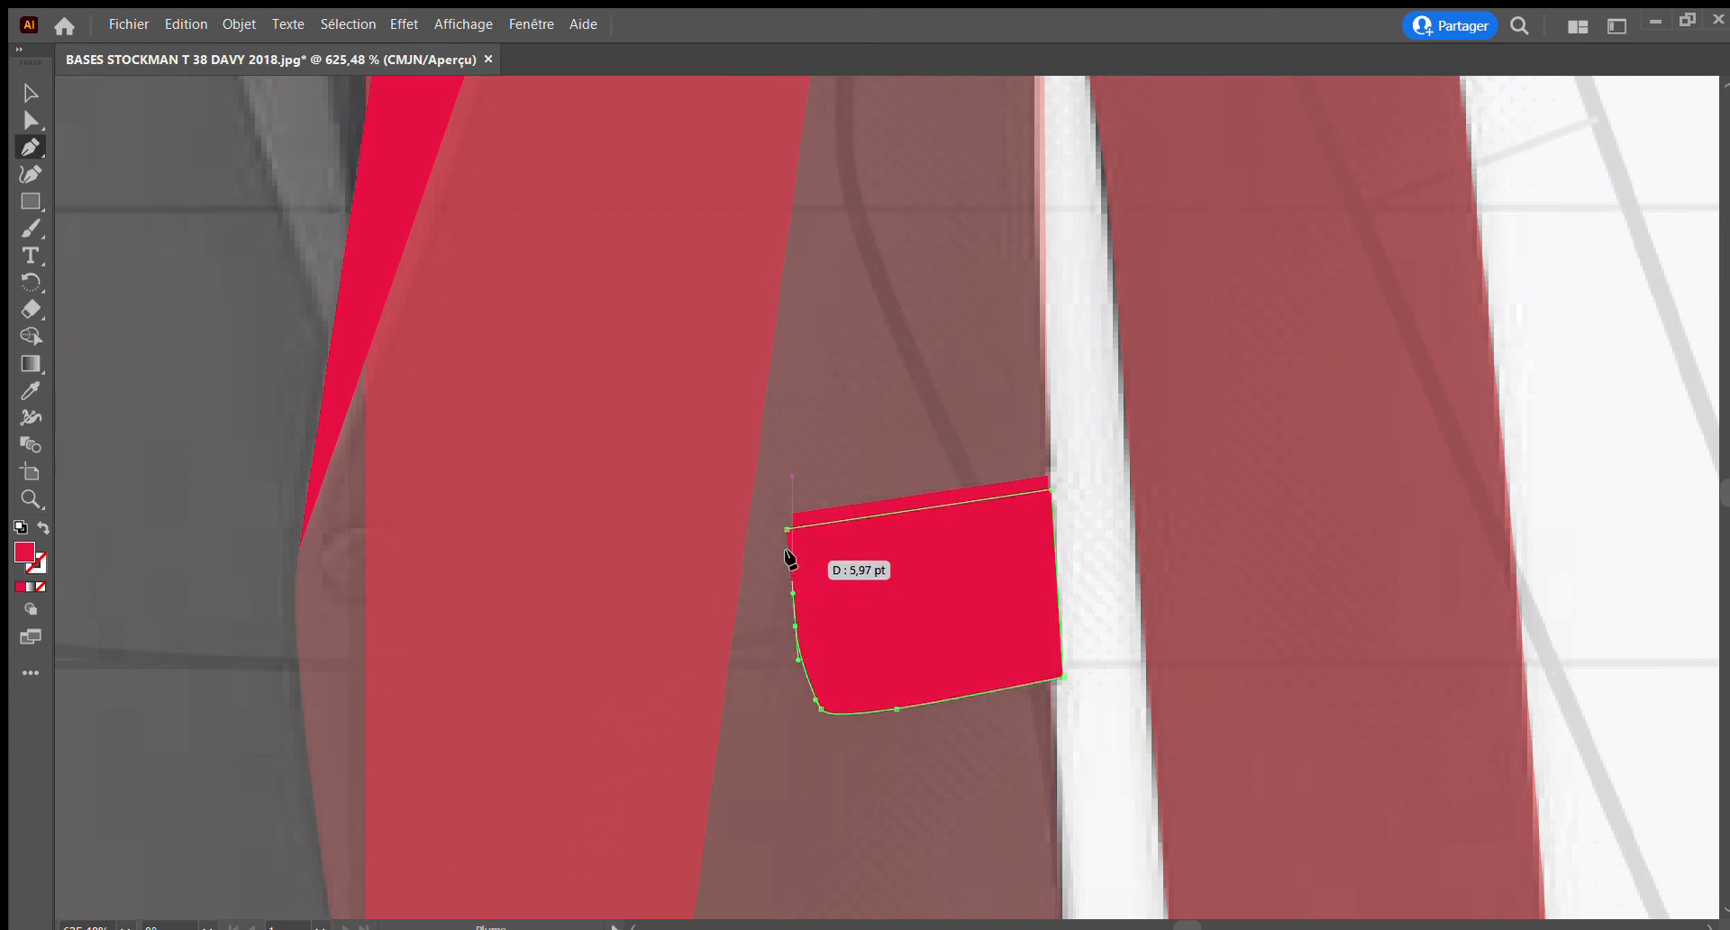
left_click(784, 530)
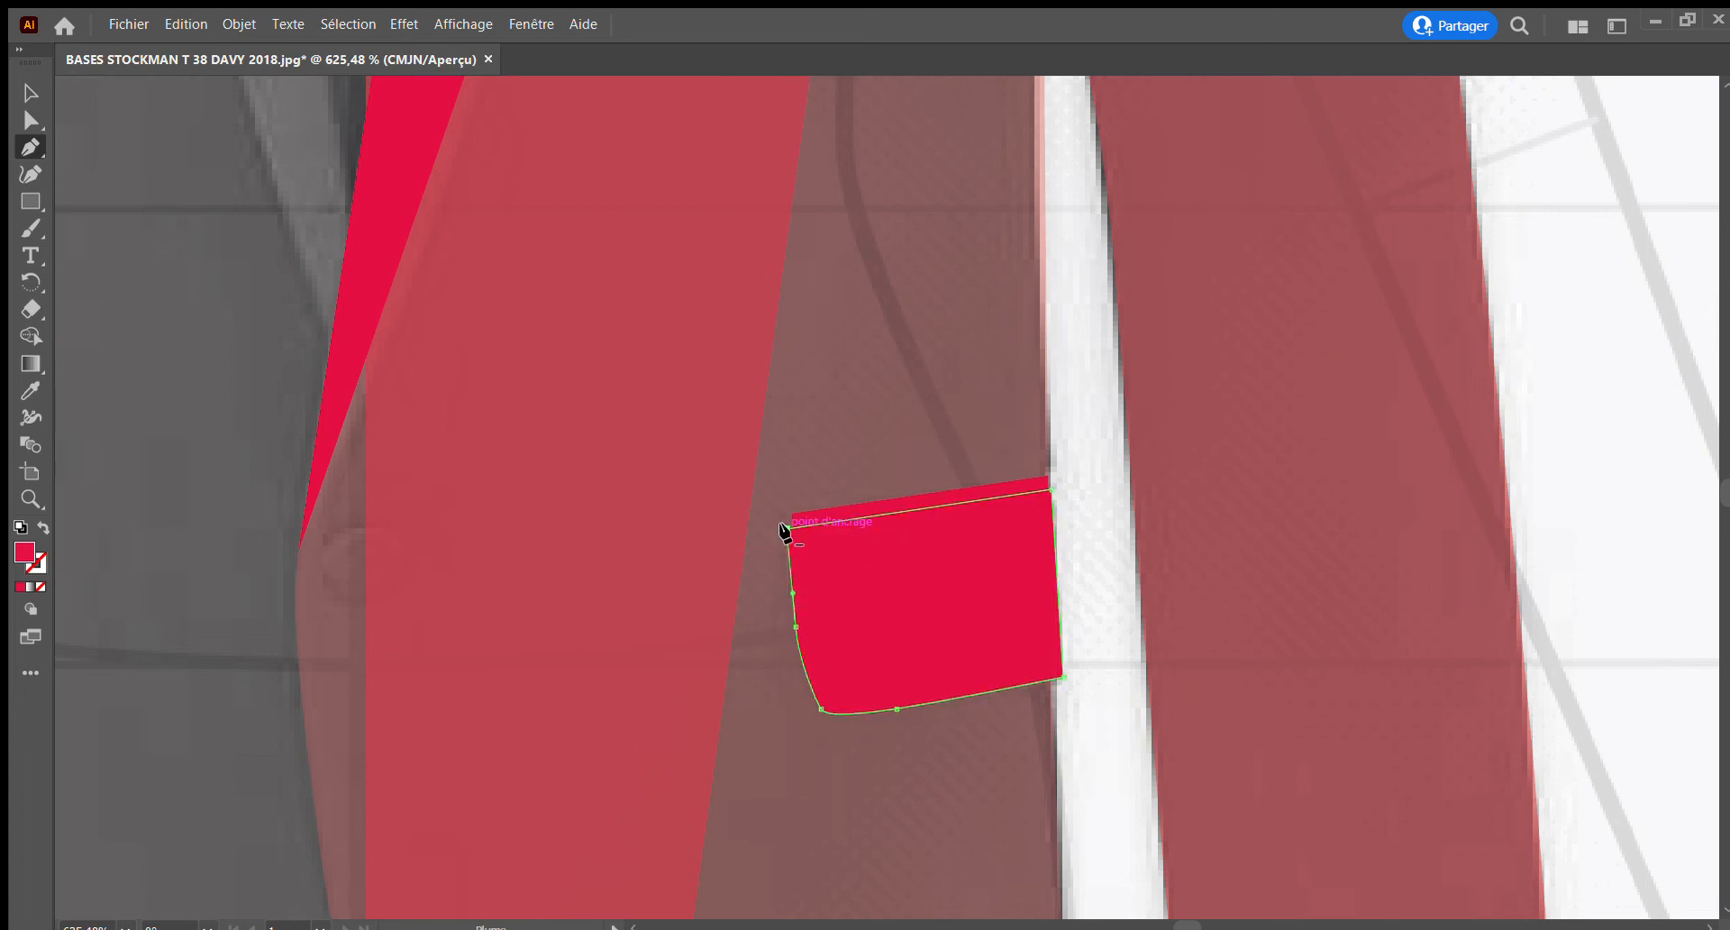
left_click(30, 498)
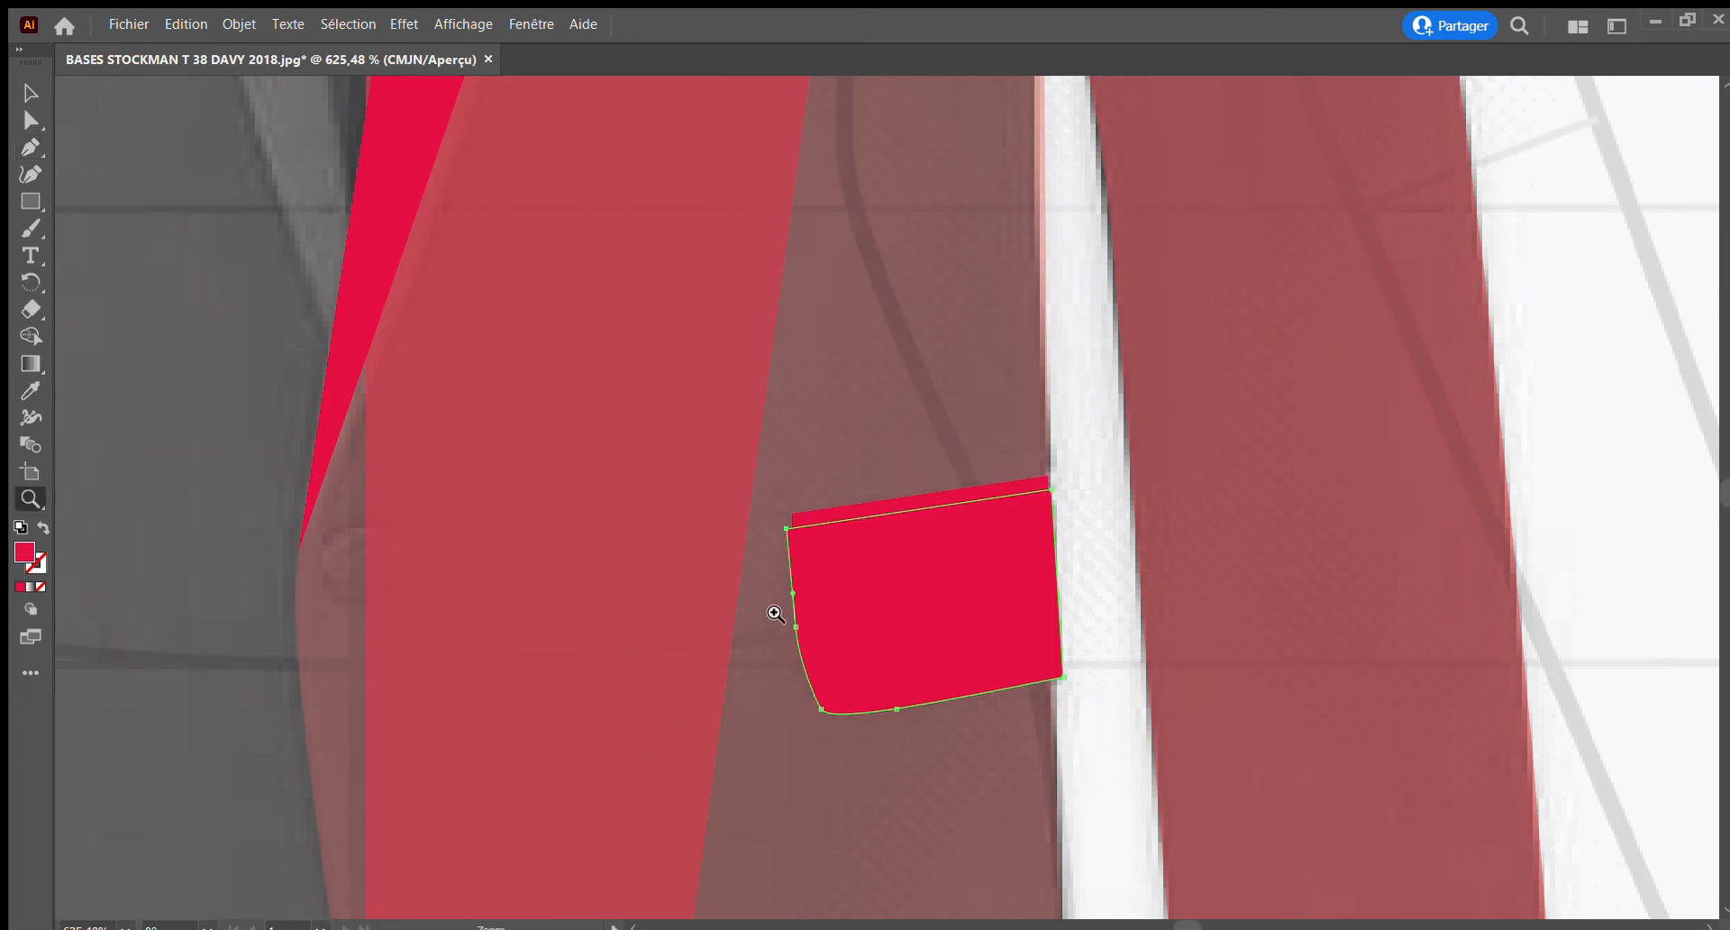
left_click_drag(775, 563, 928, 799)
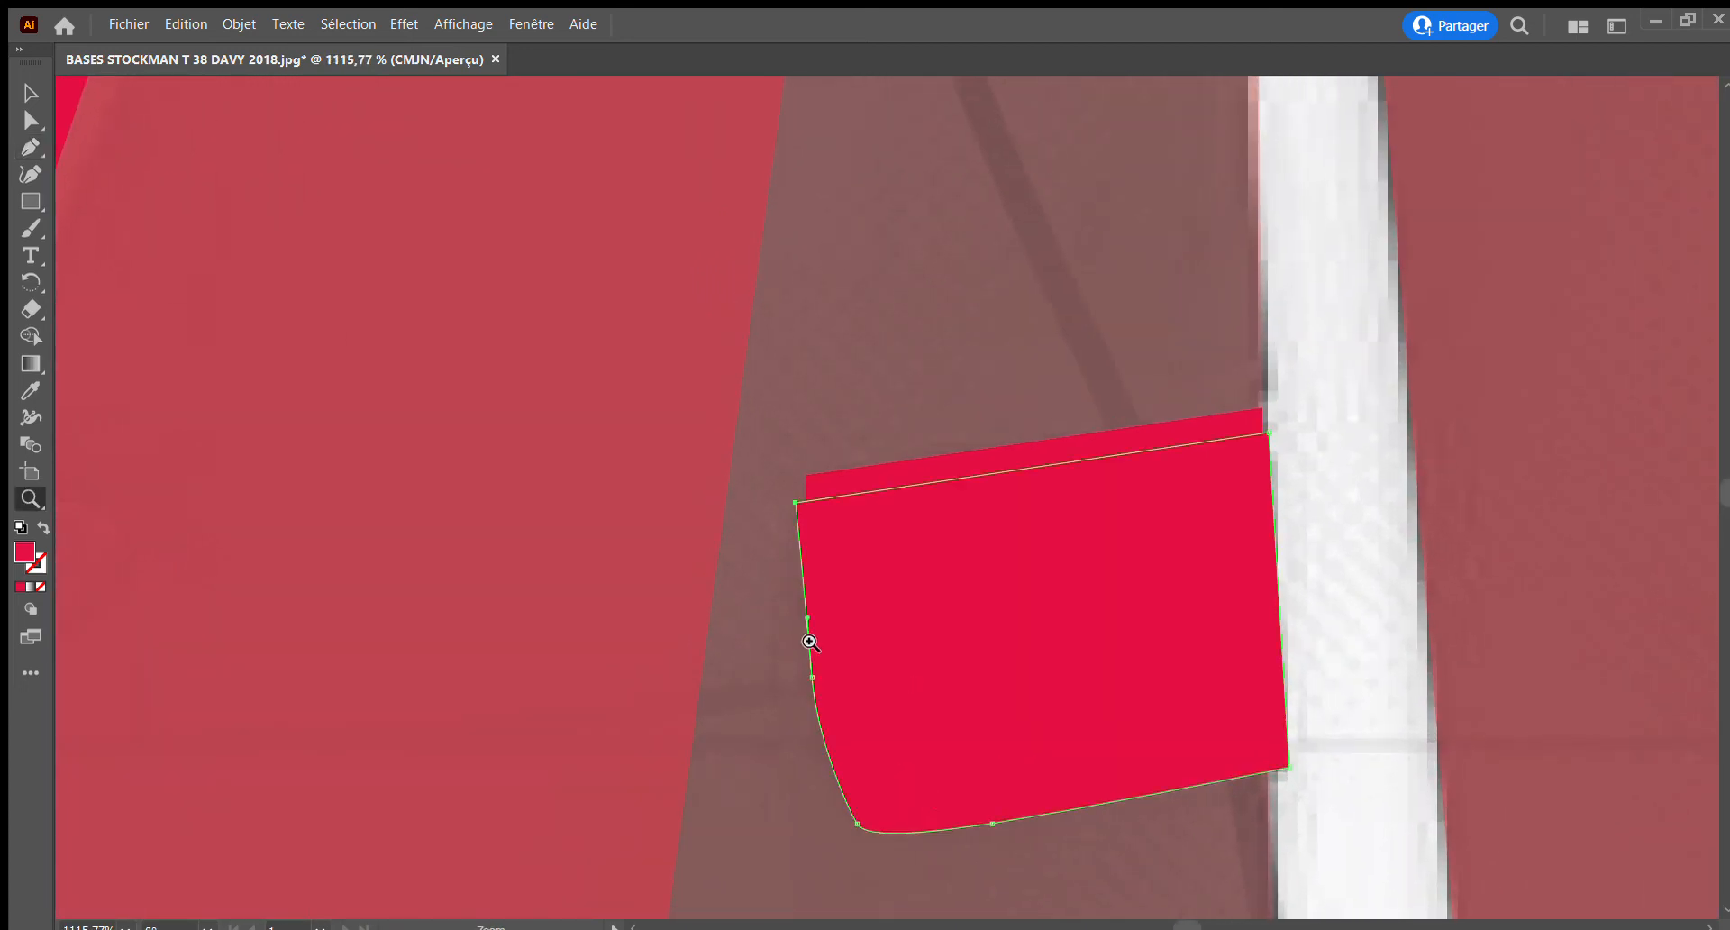
Smooth the pocket flap's rounded lower inner corner by adjusting its curve handle and the adjacent lower-edge anchor point
left_click_drag(787, 649, 583, 452)
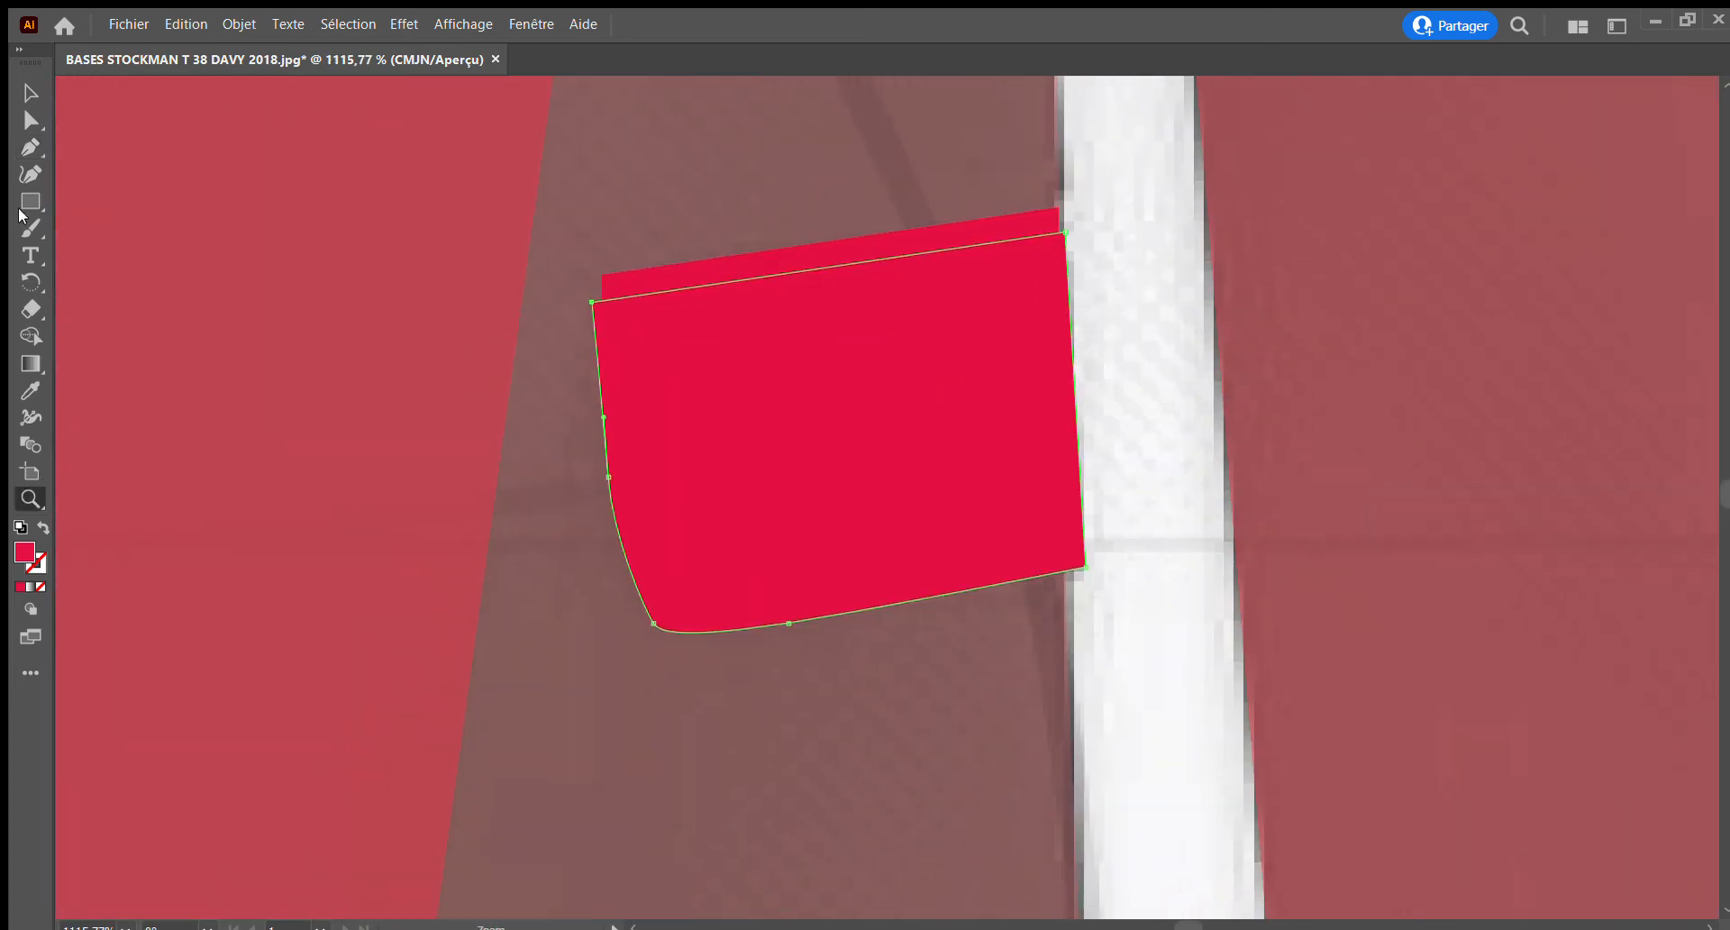
left_click(30, 120)
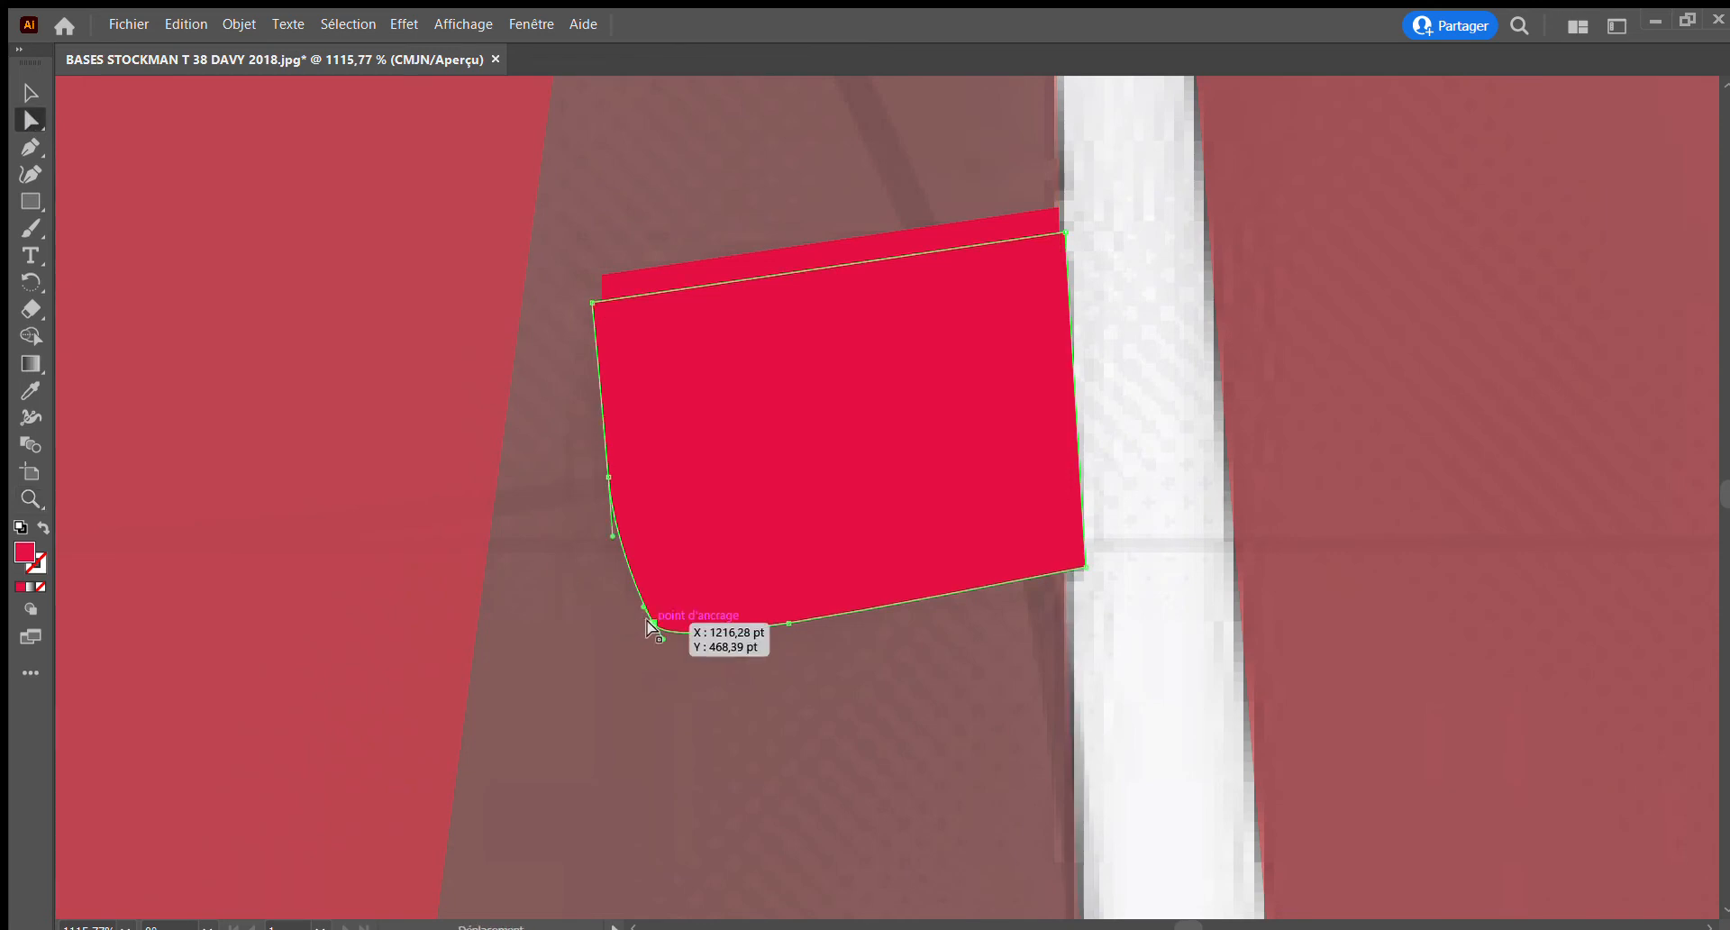
left_click_drag(642, 605, 621, 592)
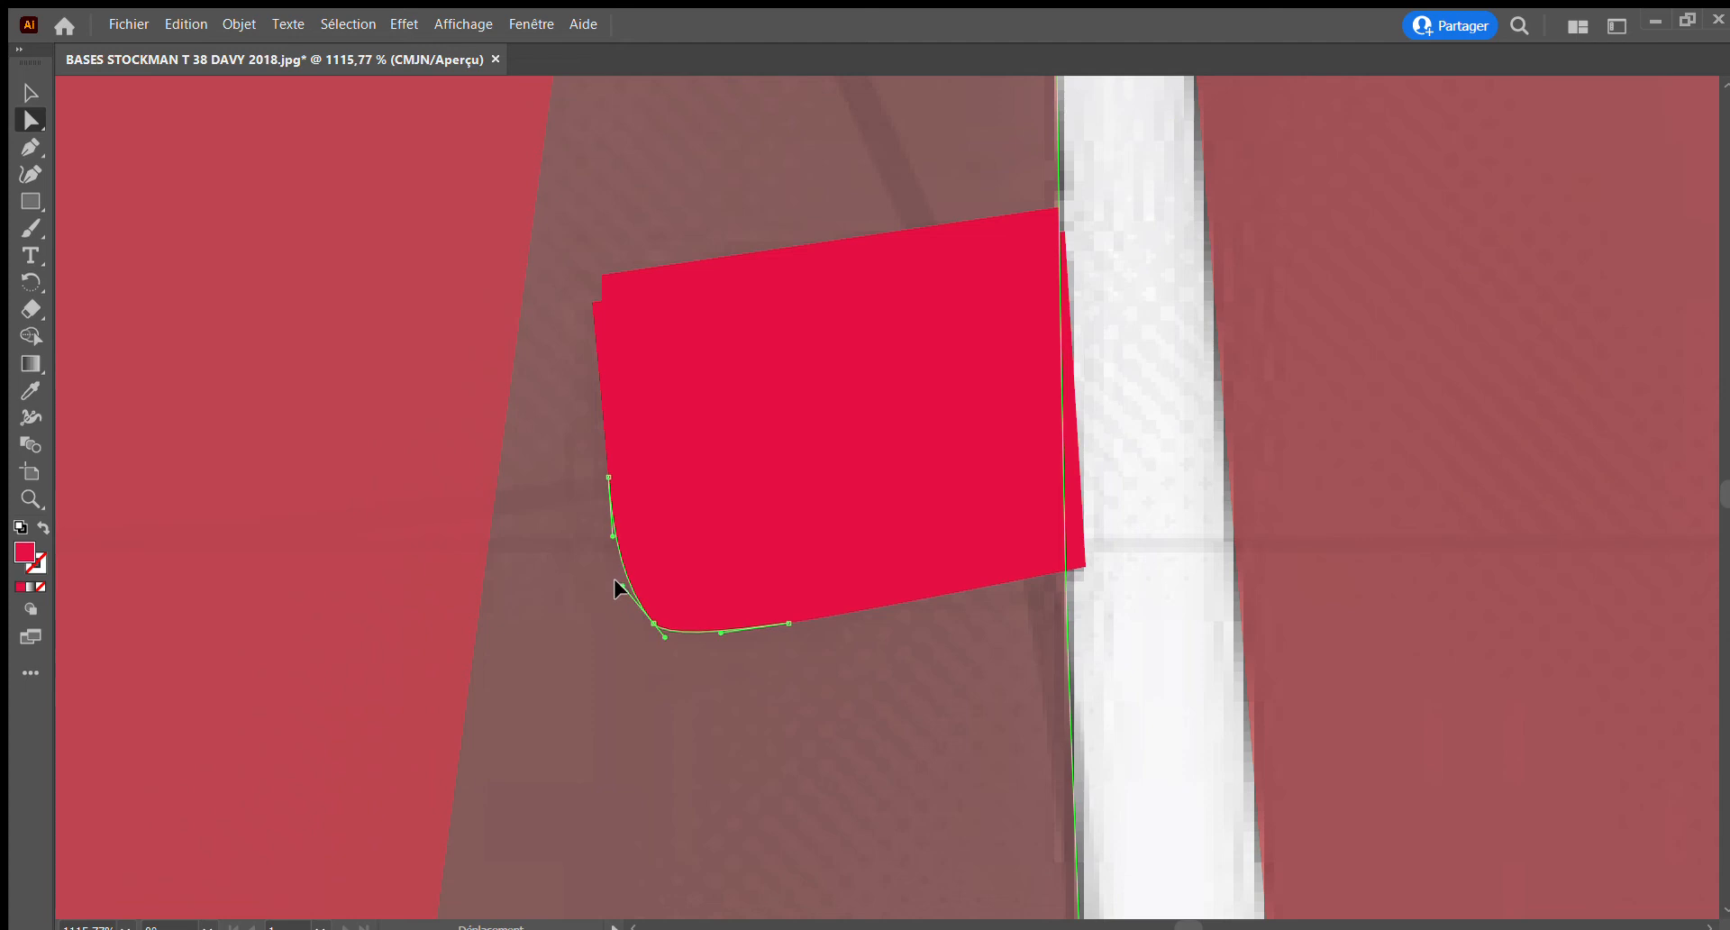
left_click(614, 580)
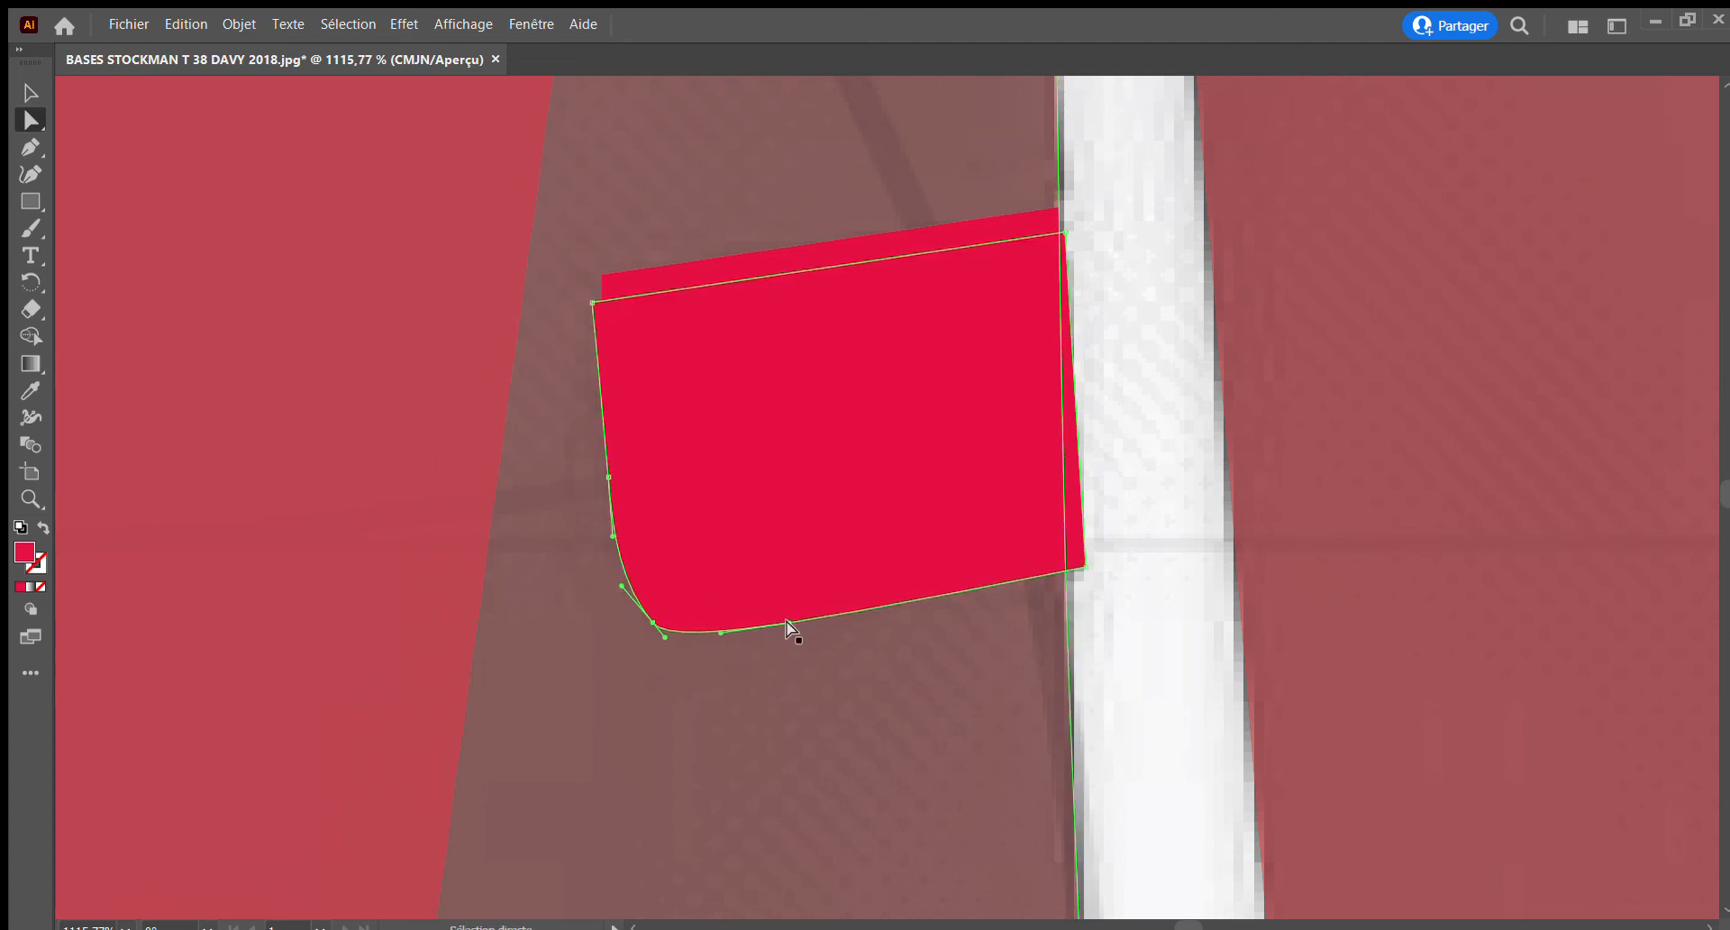
left_click_drag(791, 626, 800, 614)
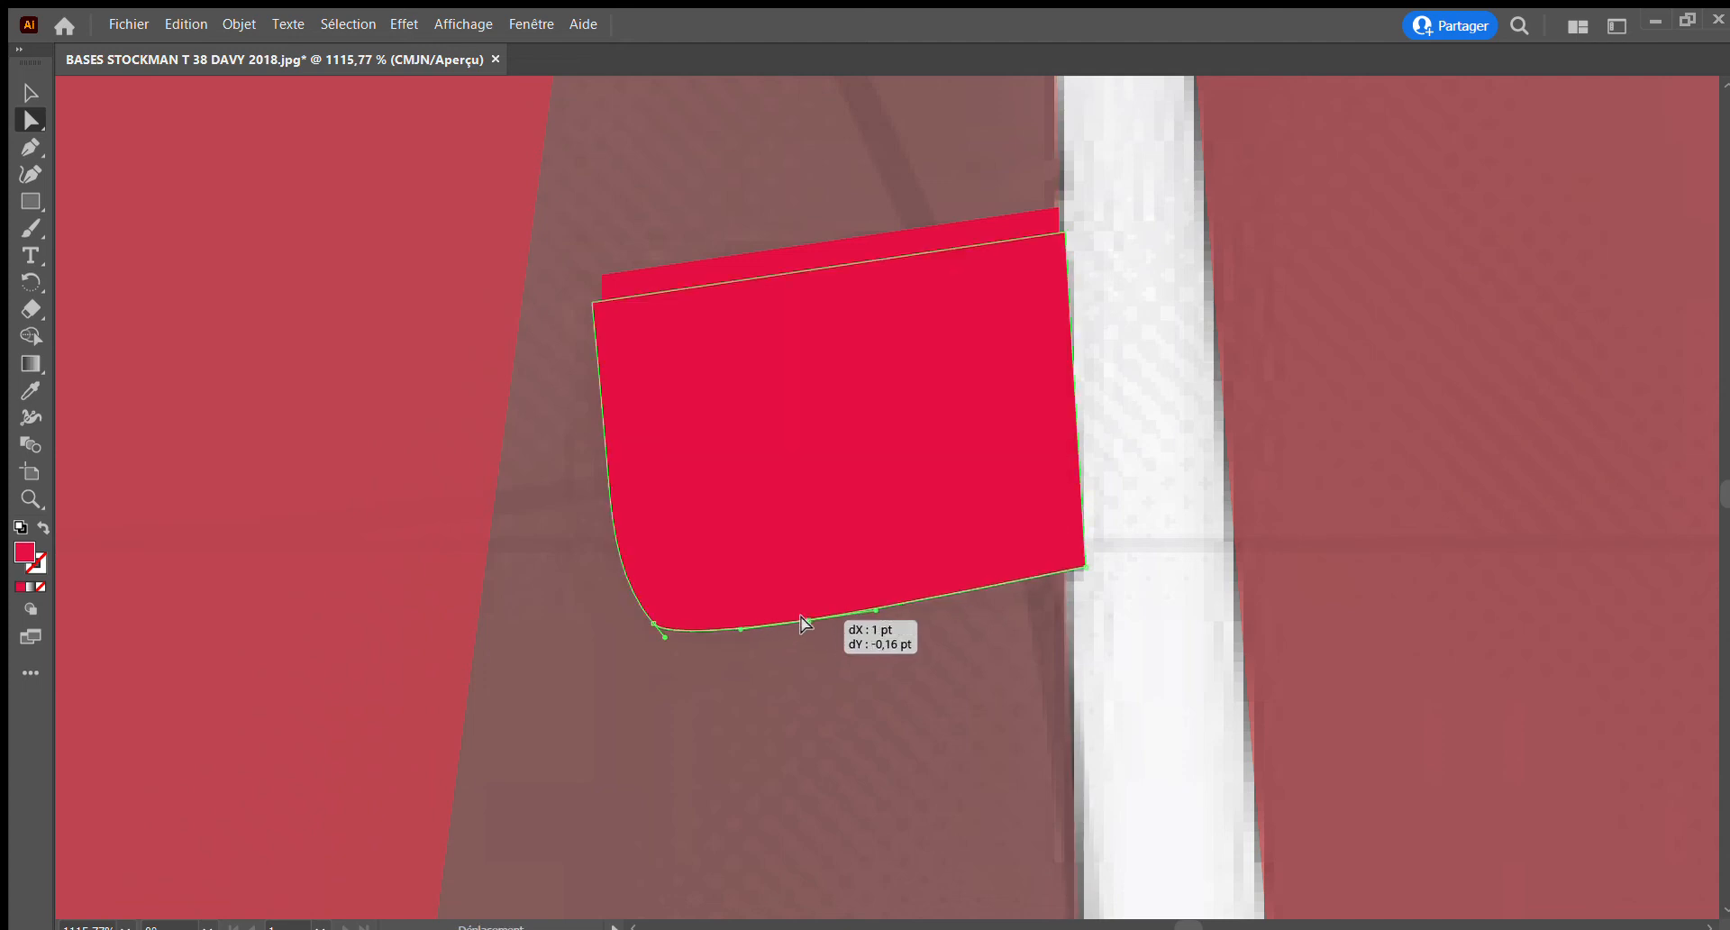
Move the pocket welt's two inner corner points so its short end lines up with the flap's inner edge
left_click(631, 296)
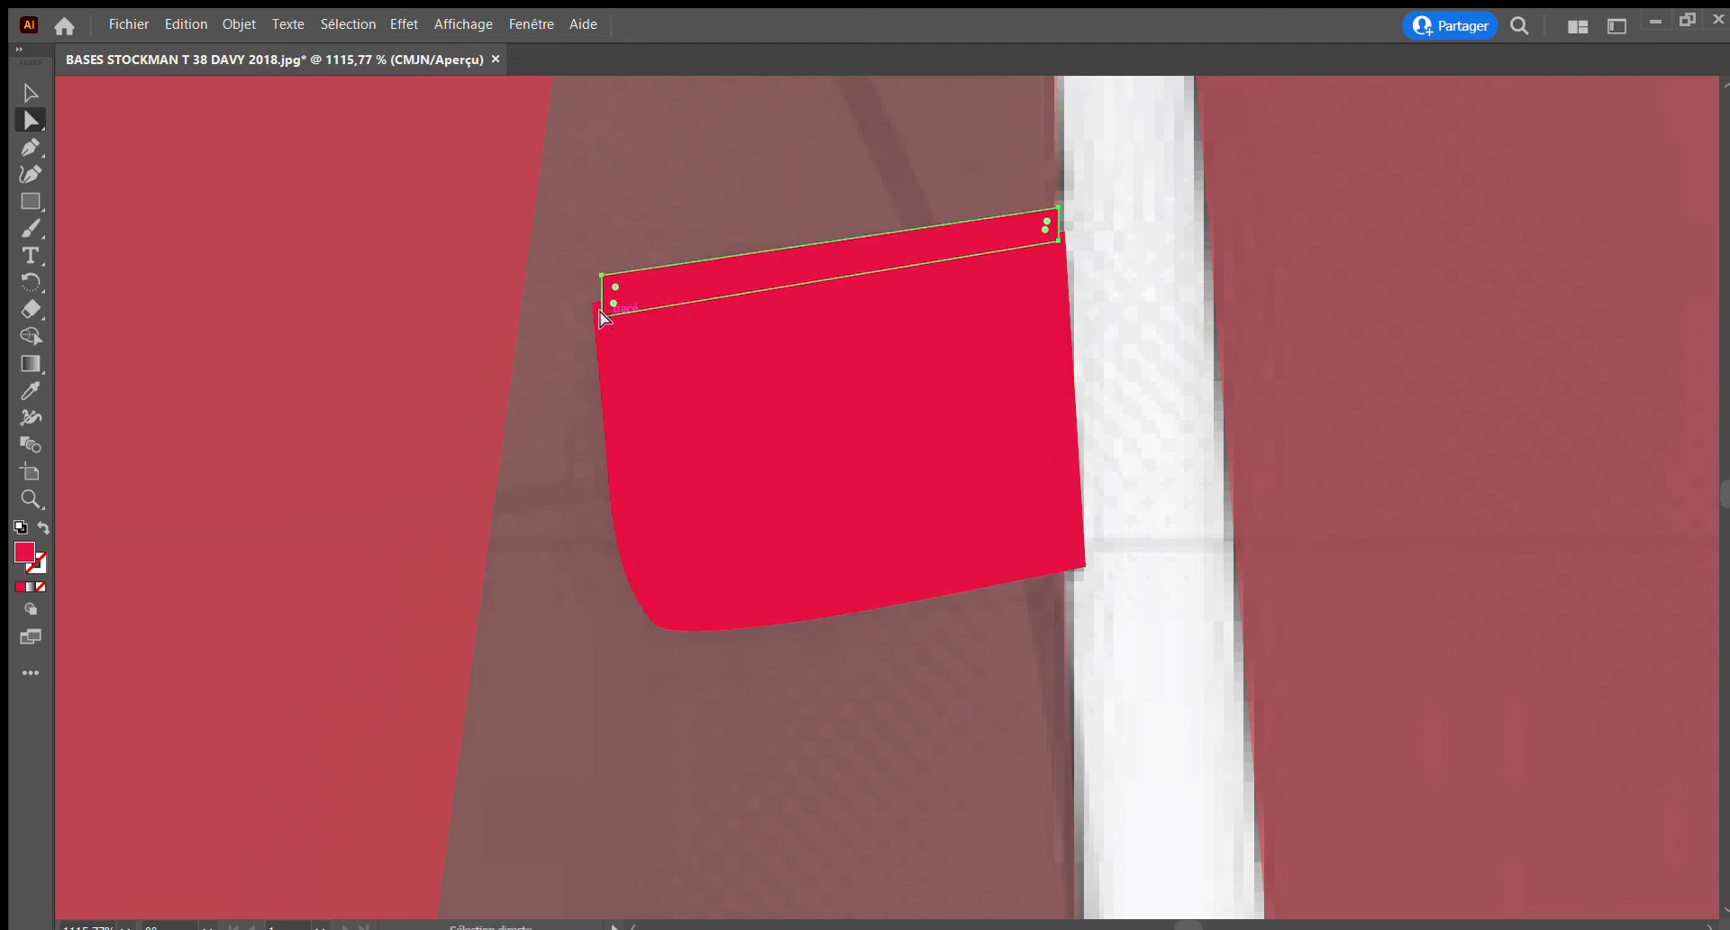
left_click_drag(597, 315, 741, 390)
left_click(29, 498)
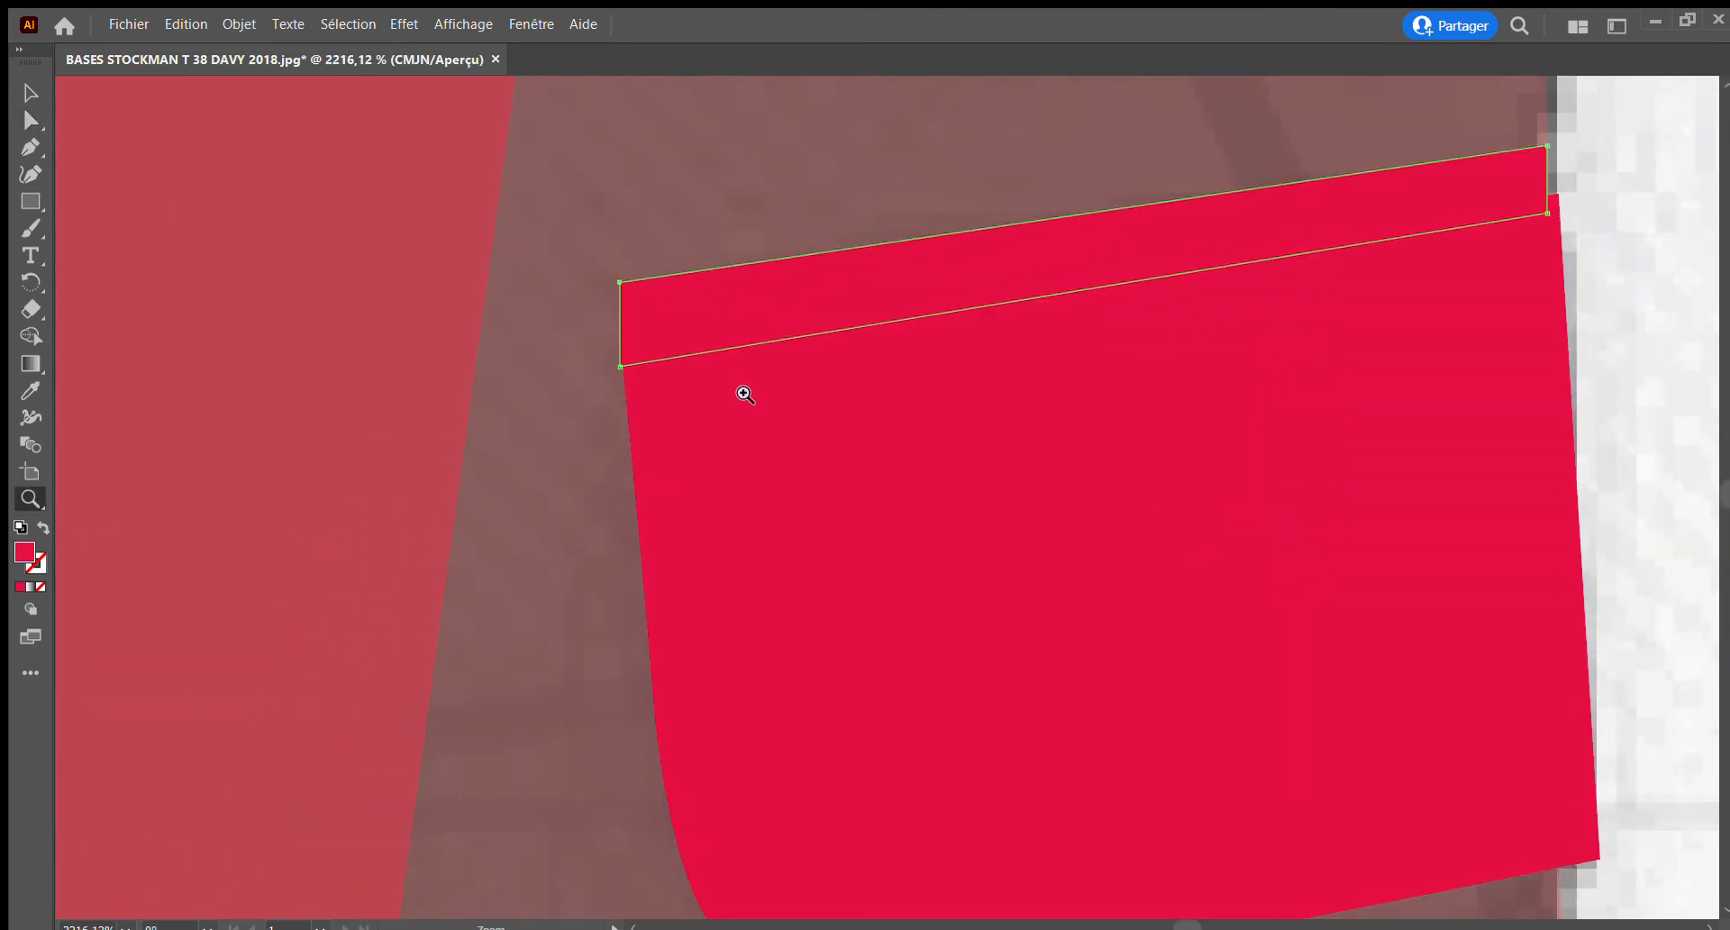
left_click(30, 120)
left_click_drag(617, 360, 620, 367)
left_click_drag(620, 282, 610, 284)
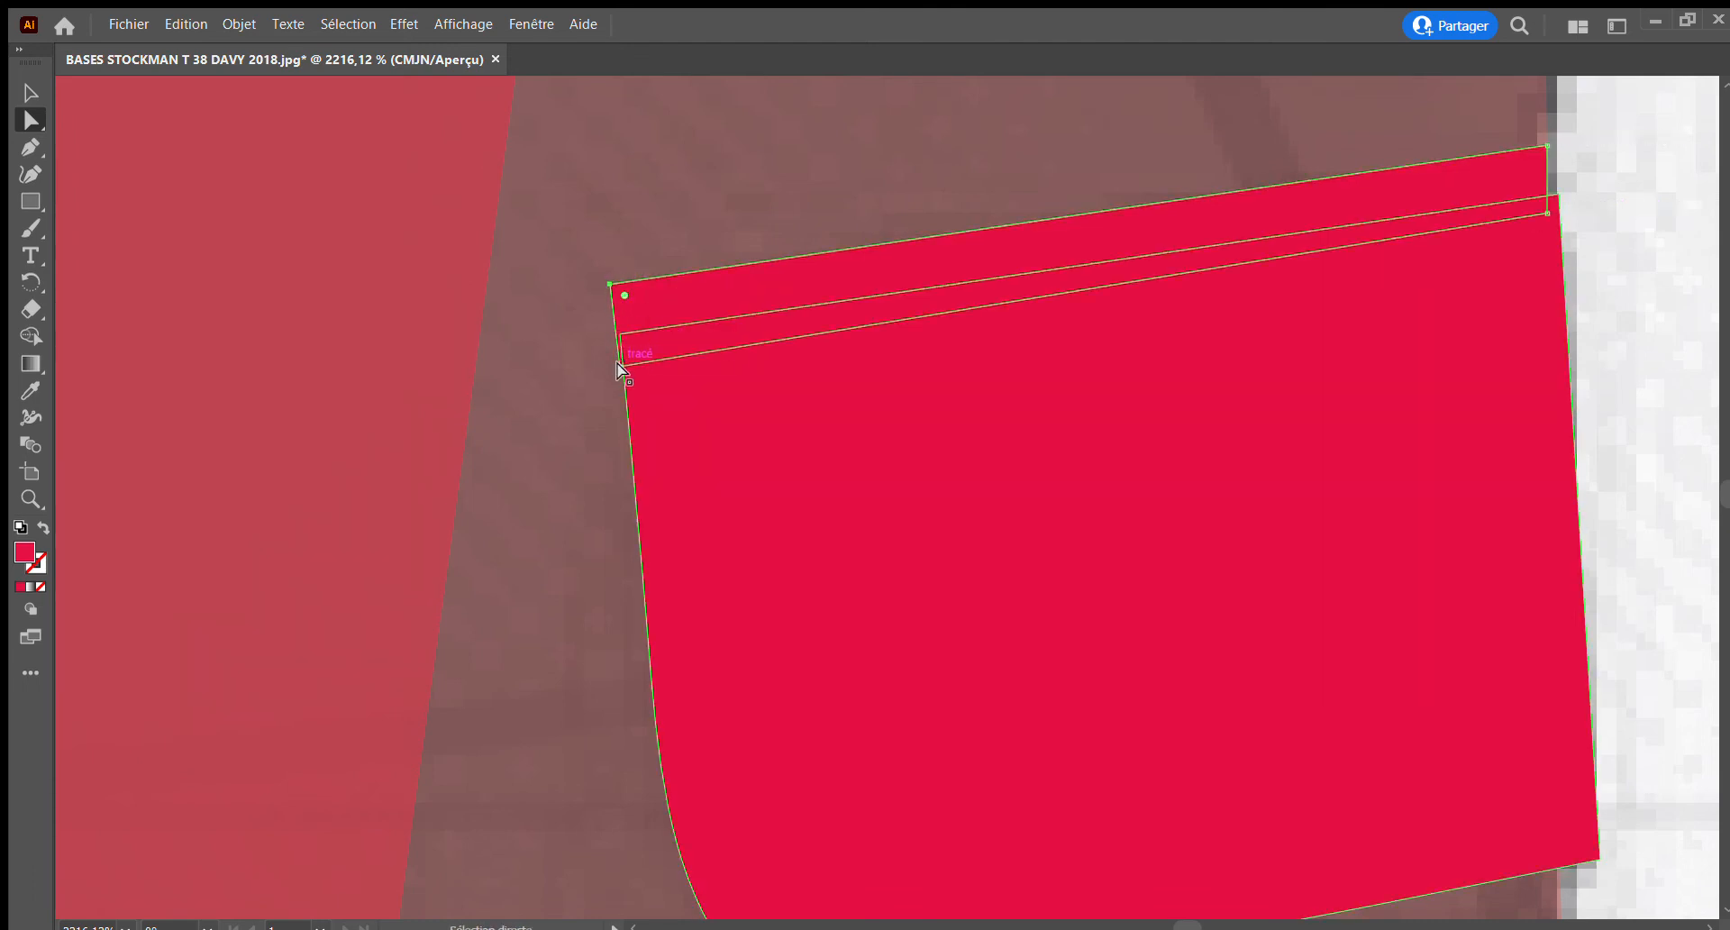
left_click(616, 365, "shift")
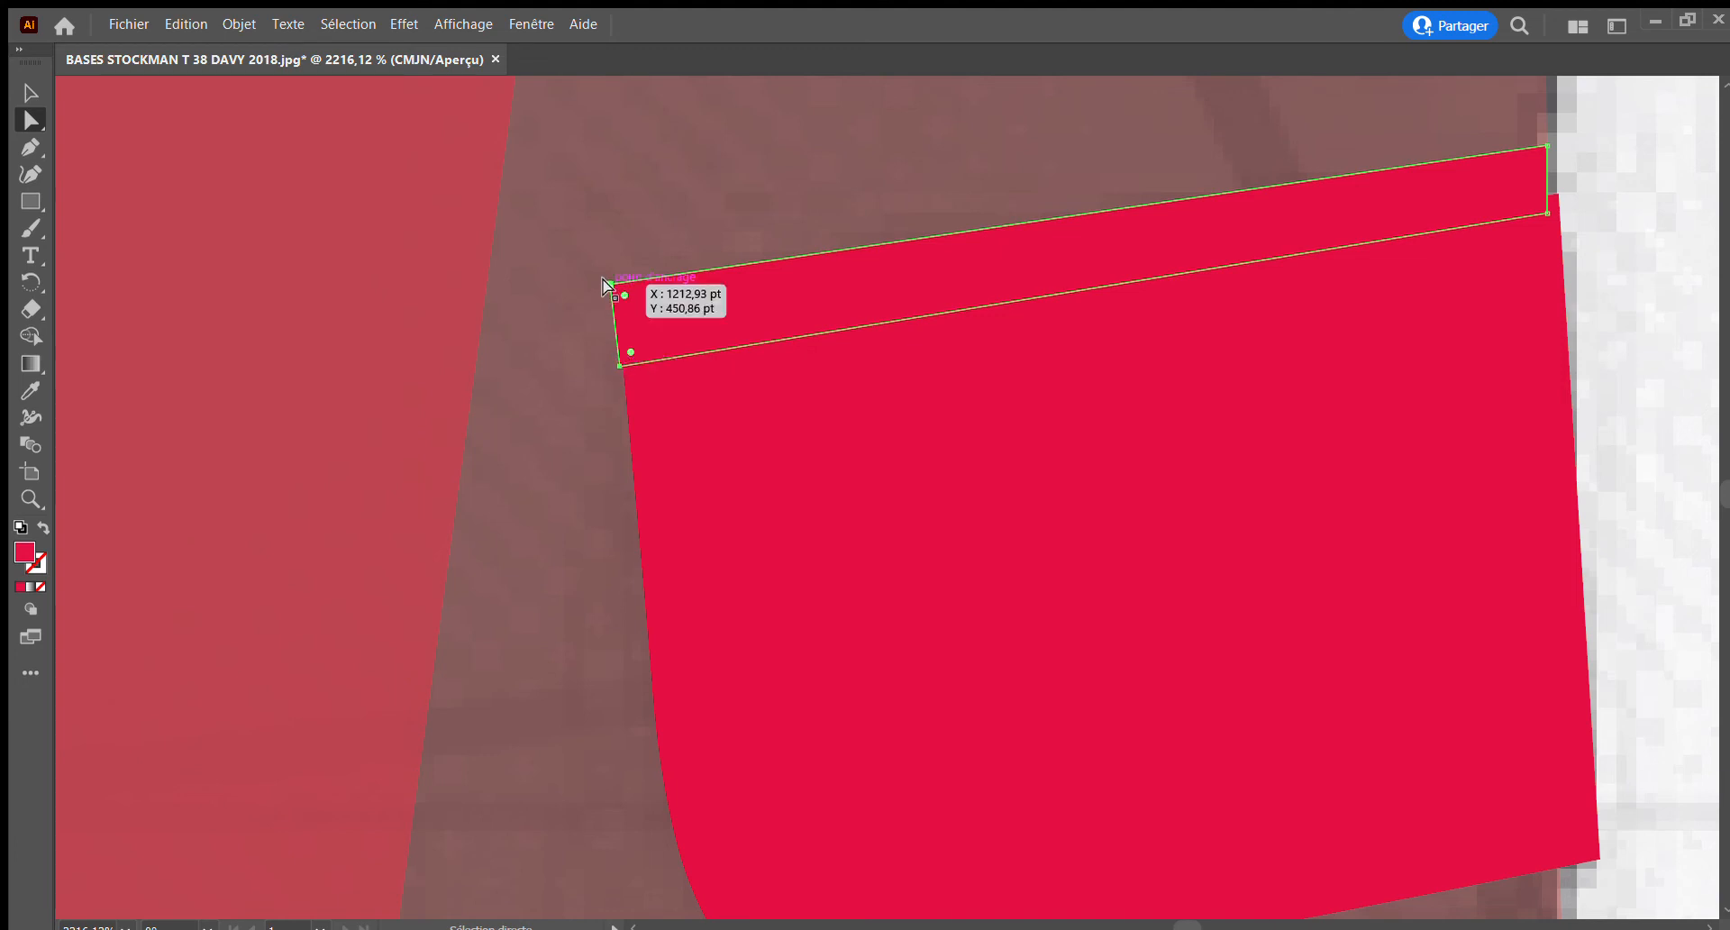
left_click_drag(608, 280, 622, 367)
left_click(622, 367)
Shift the pocket welt's two outer corner points to line up with the flap's side-seam edge
scroll(783, 393, "right", 3)
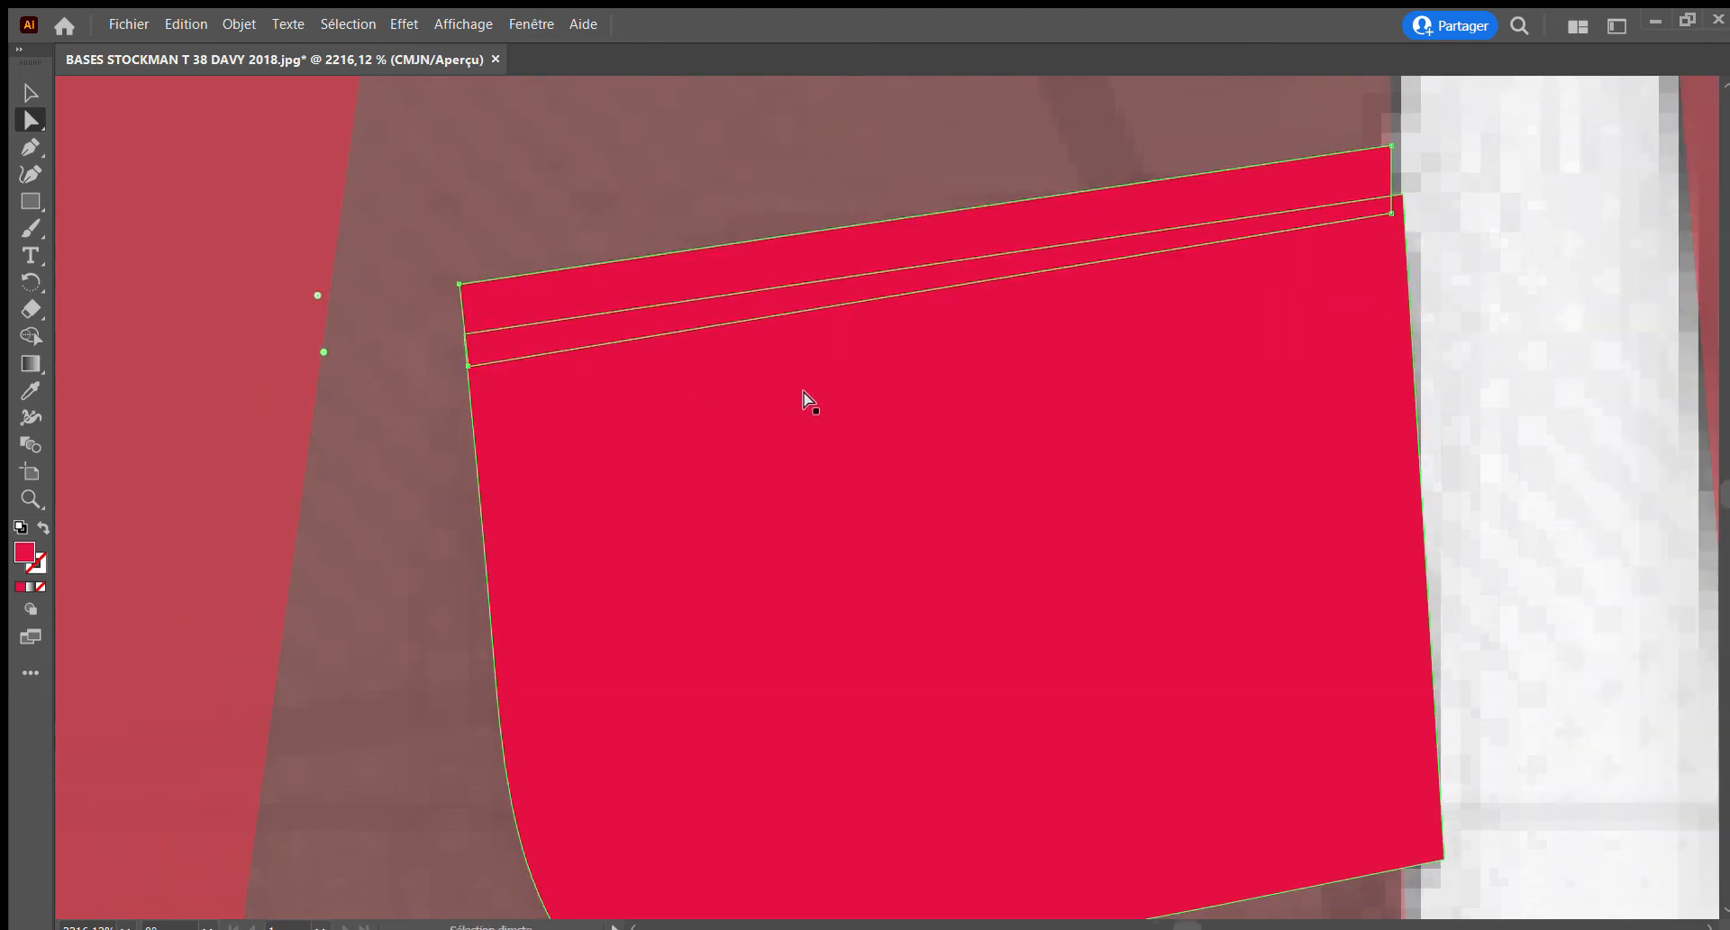
scroll(806, 396, "right", 6)
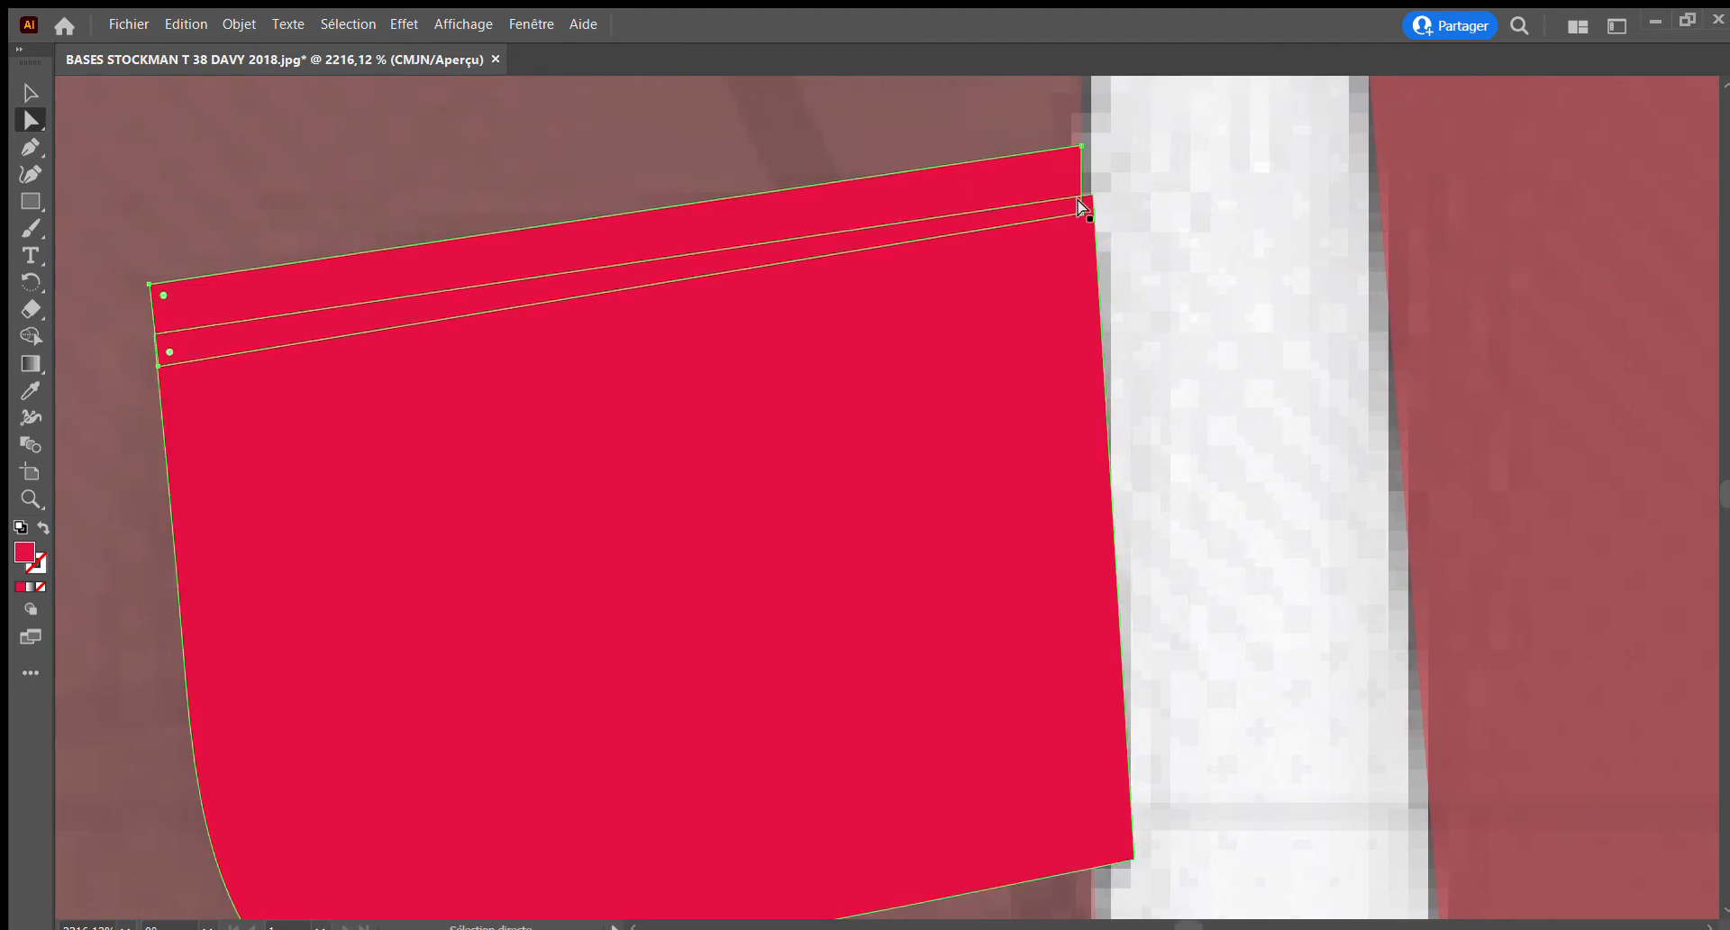
left_click_drag(1077, 209, 1089, 209)
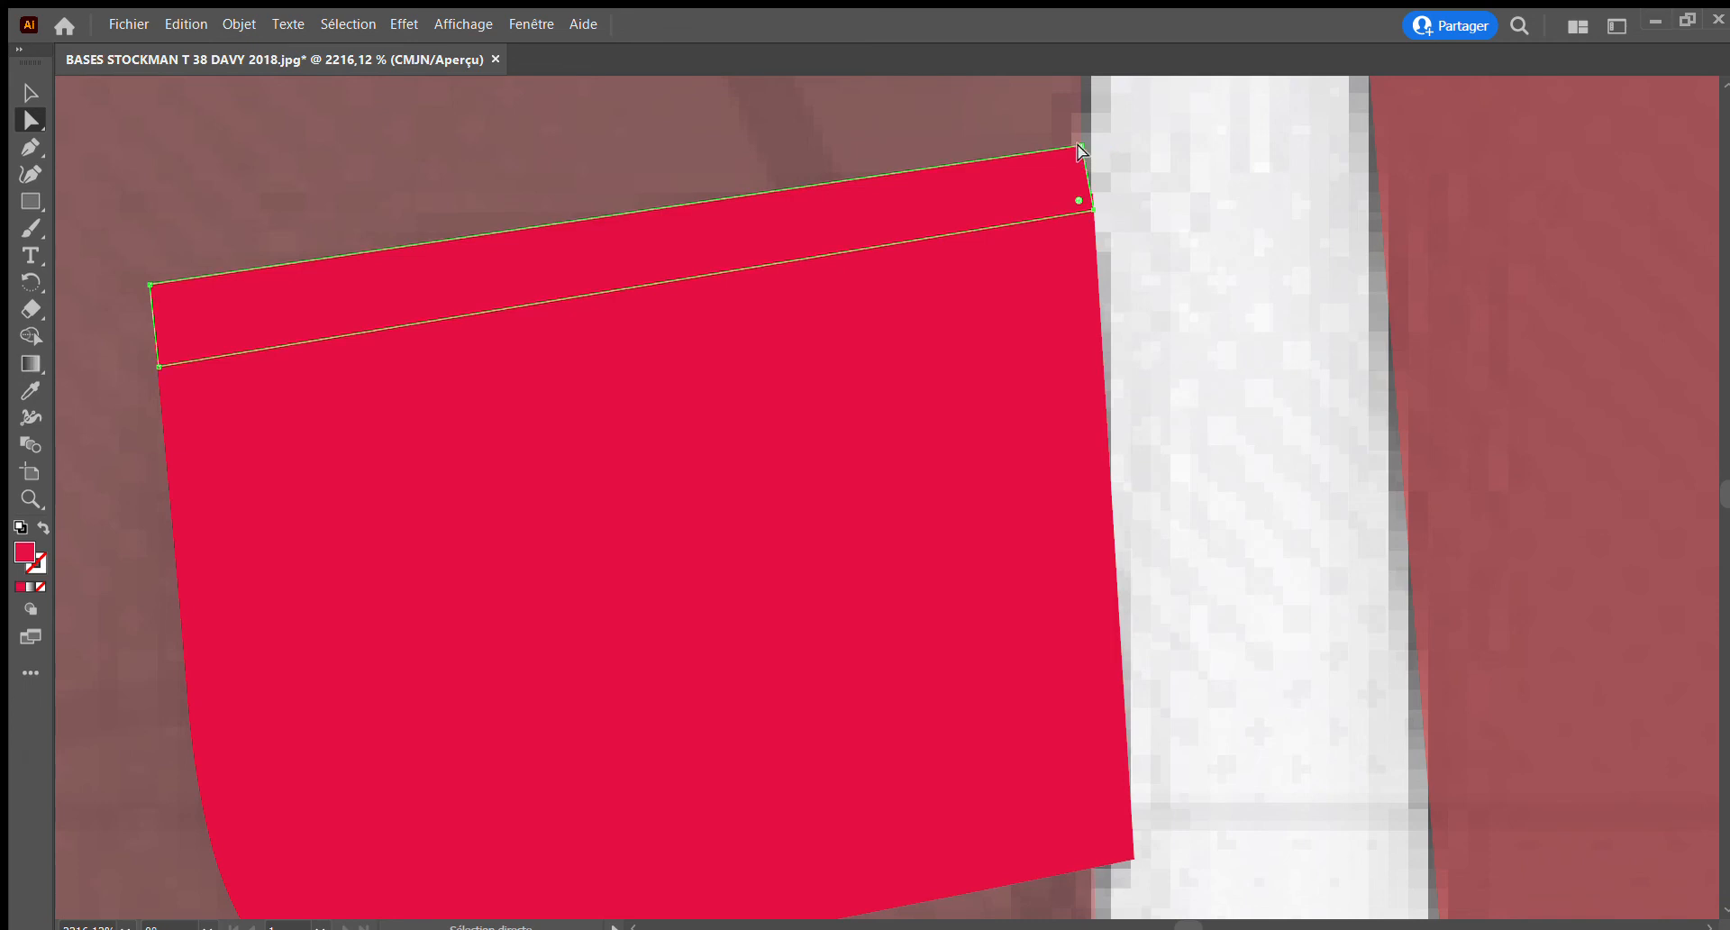
left_click_drag(1081, 150, 1085, 146)
Hide the jacket photo behind the traced right half, leaving the Stockman front base underneath
scroll(805, 592, "down", 1)
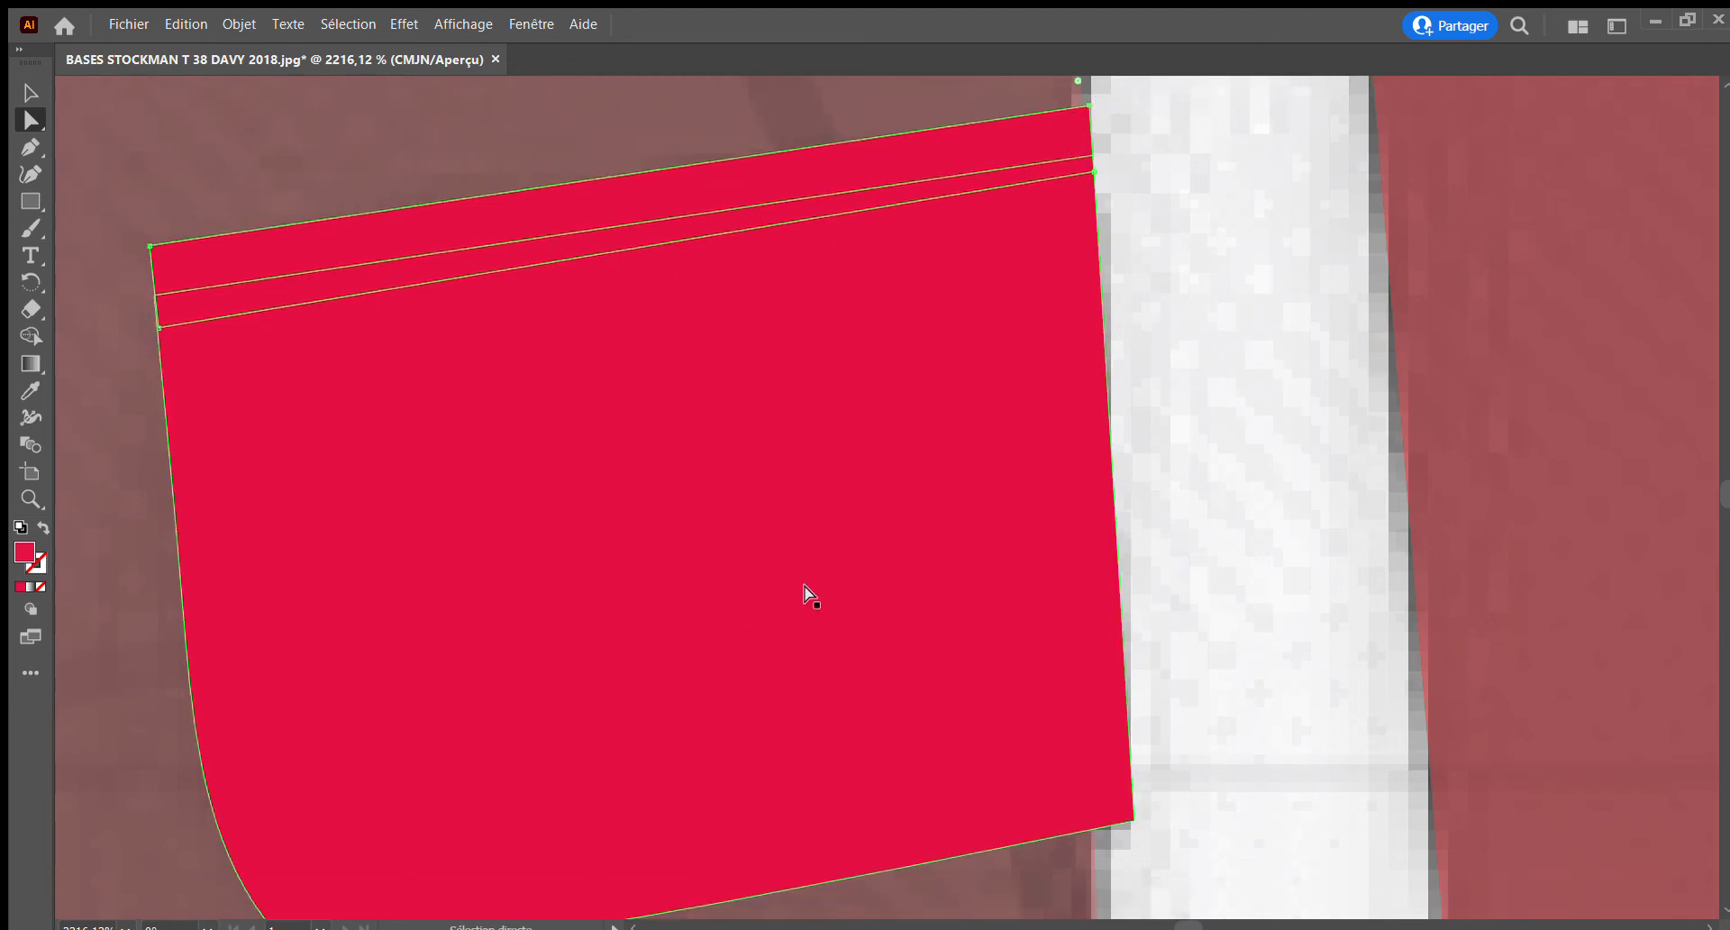
scroll(804, 592, "down", 9)
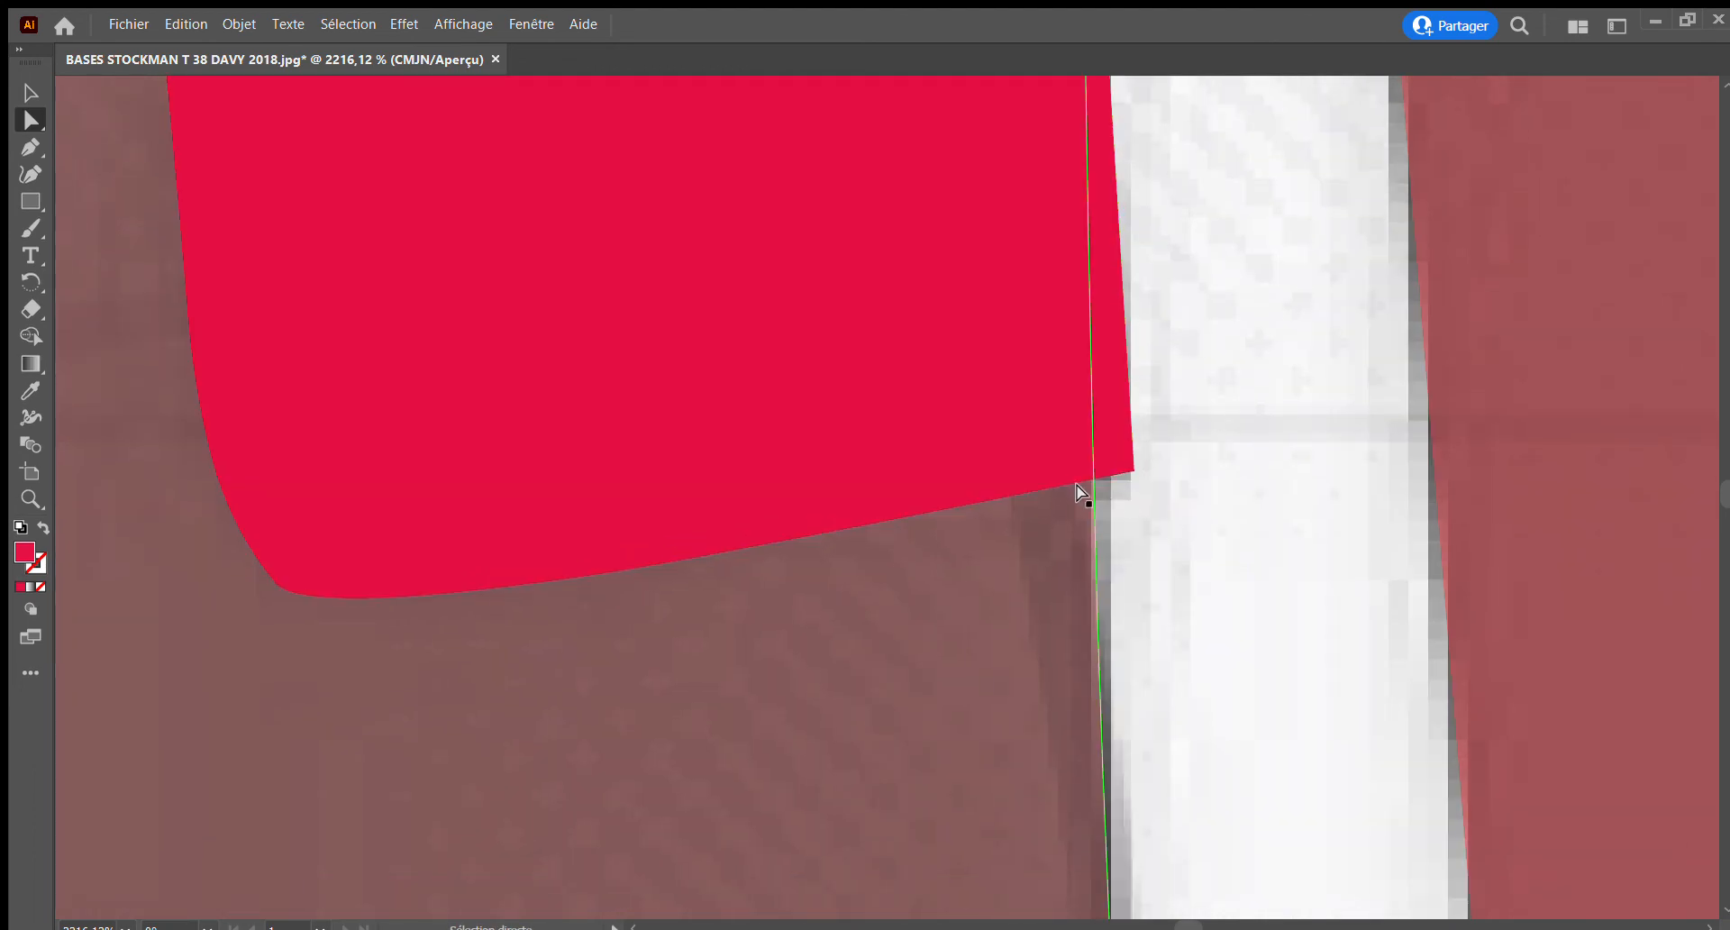
left_click(30, 500)
left_click(641, 419, "alt")
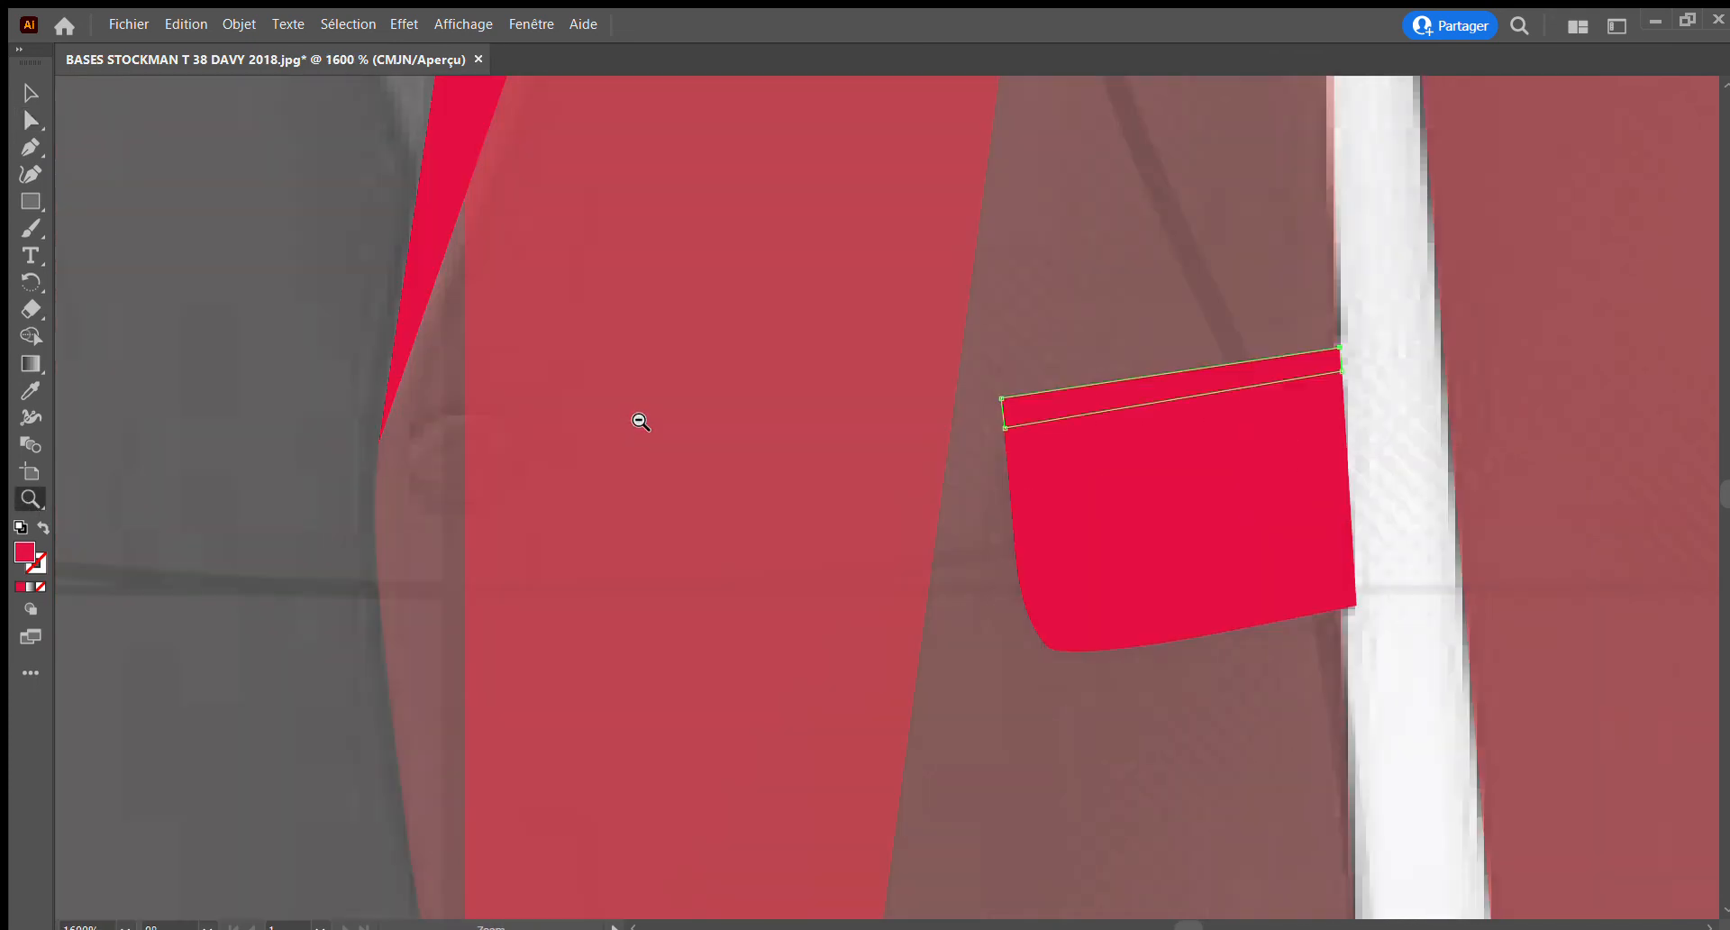
left_click(640, 421, "alt")
left_click(641, 421, "alt")
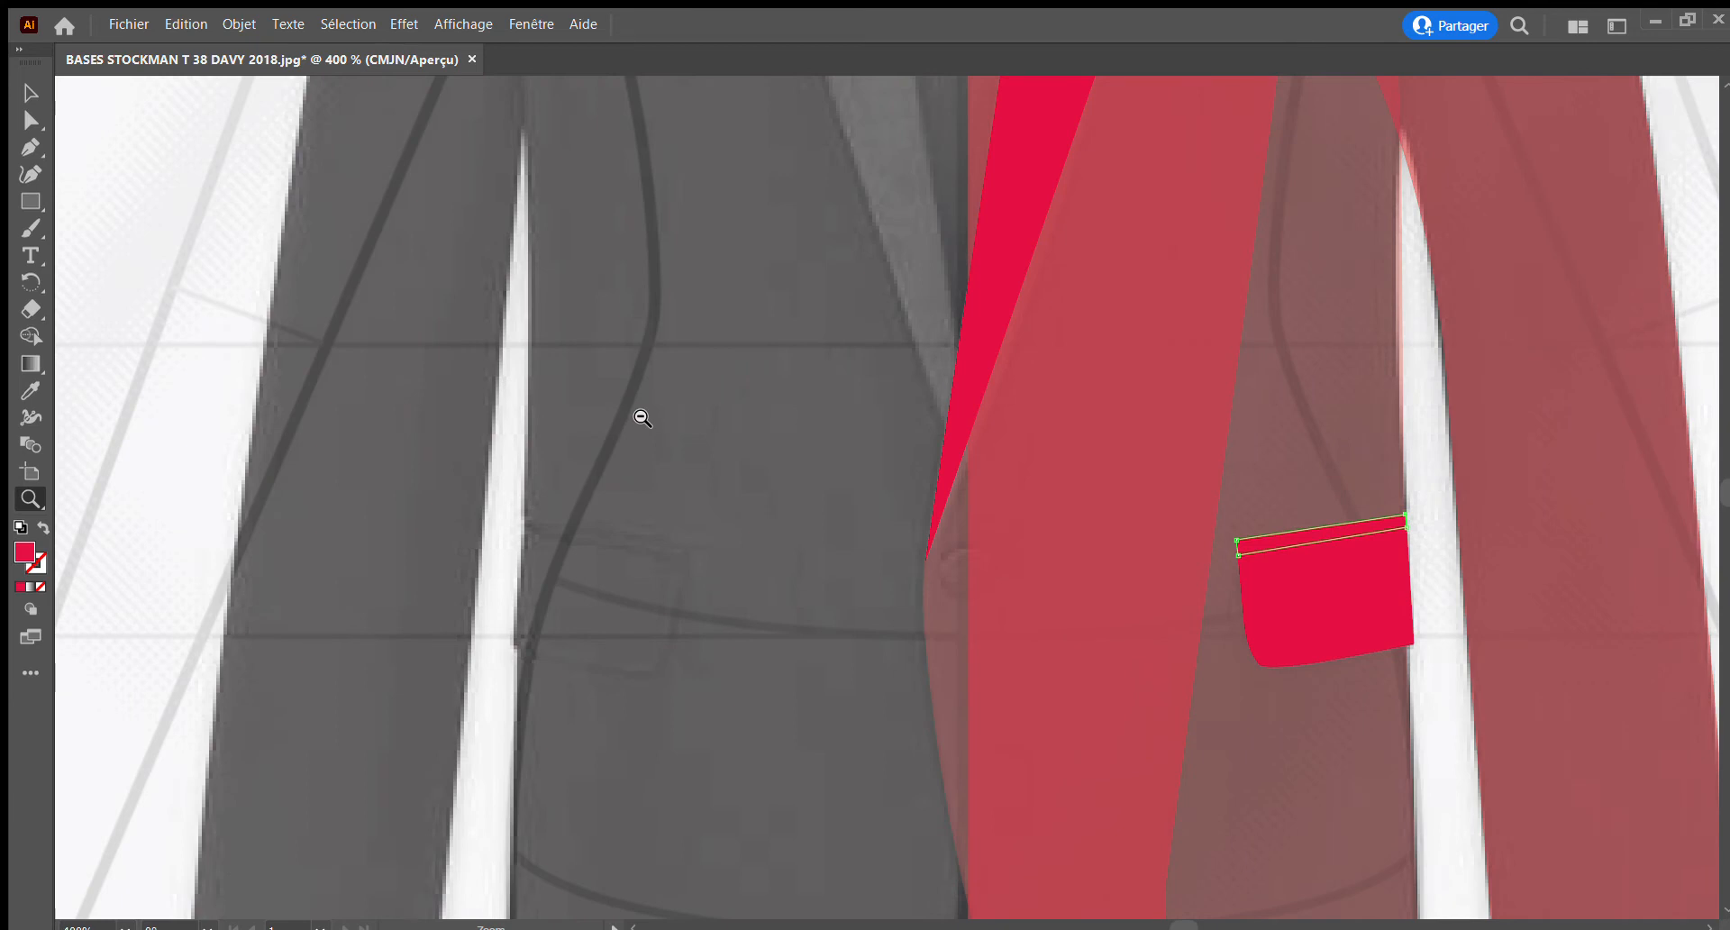
left_click(640, 419, "alt")
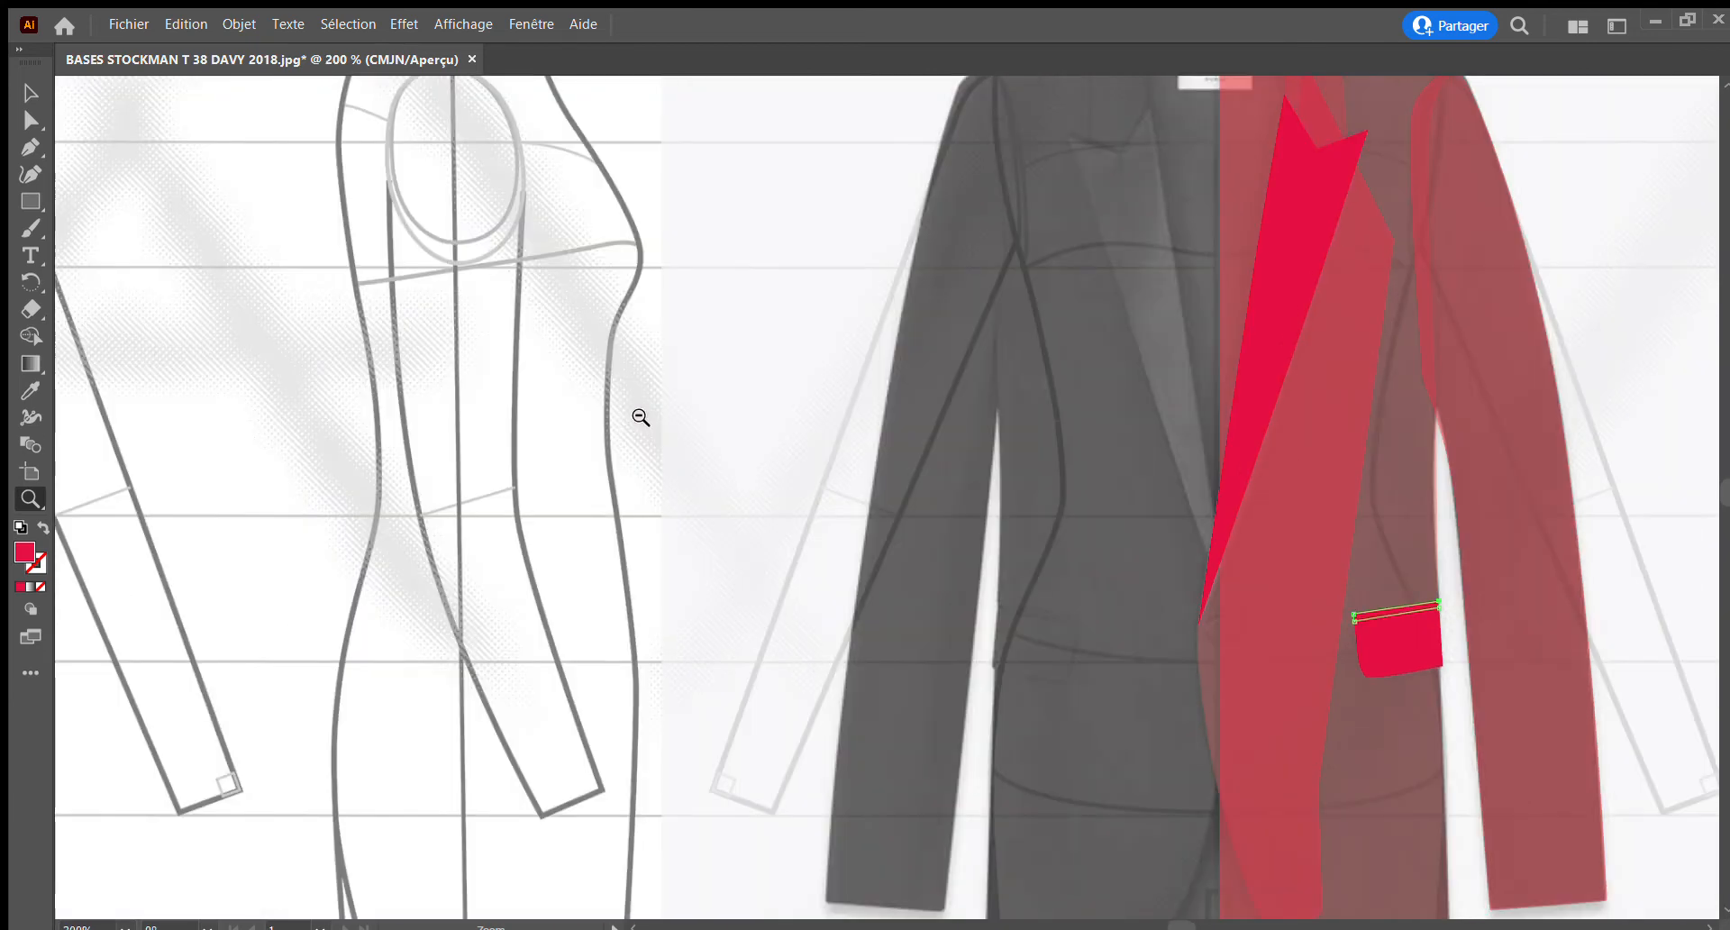
left_click(639, 416, "alt")
scroll(668, 428, "right", 5)
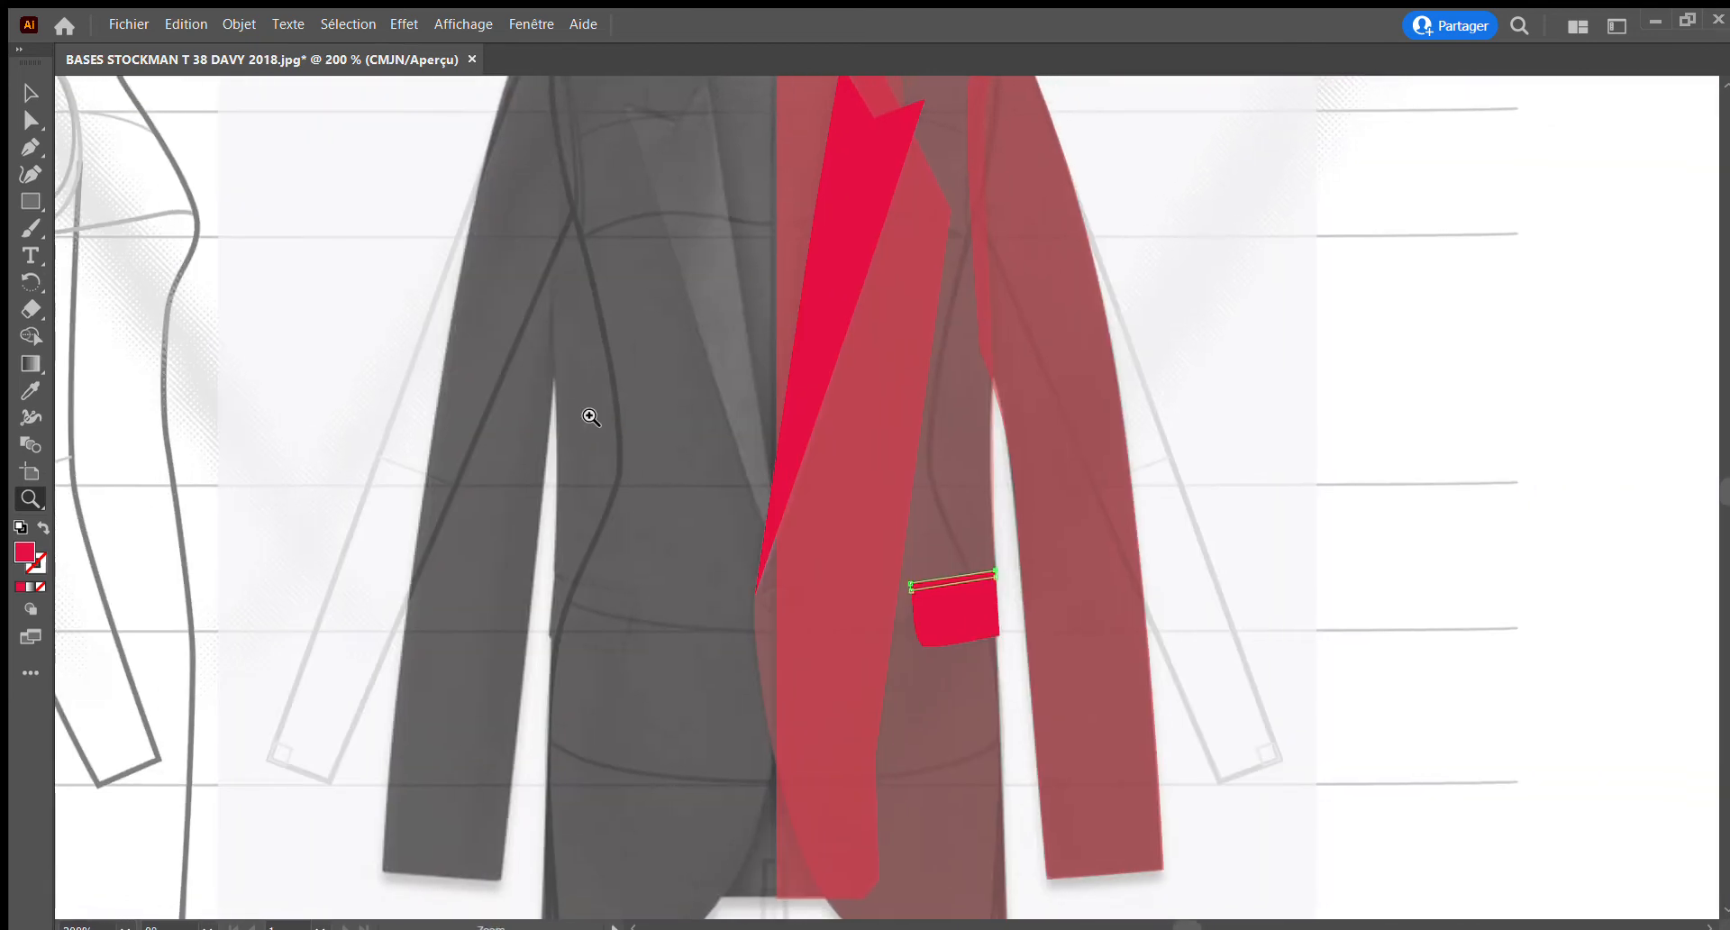
left_click(668, 418, "alt")
left_click(773, 416)
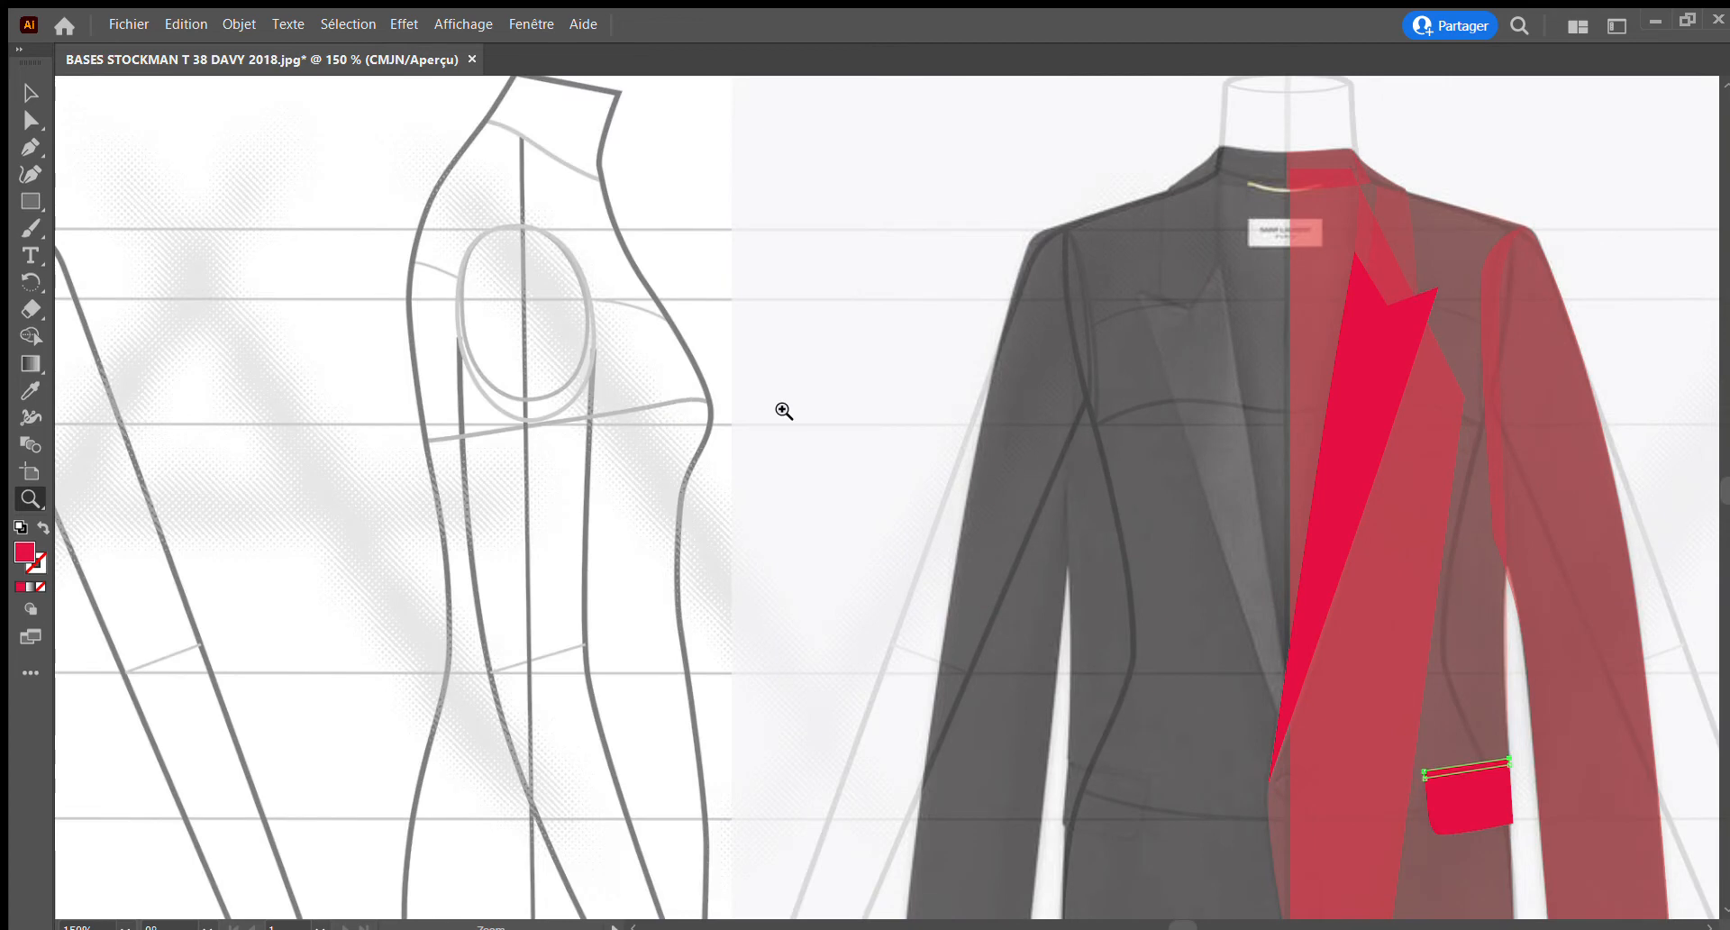
left_click(1021, 439, "alt")
left_click(1021, 439, "alt")
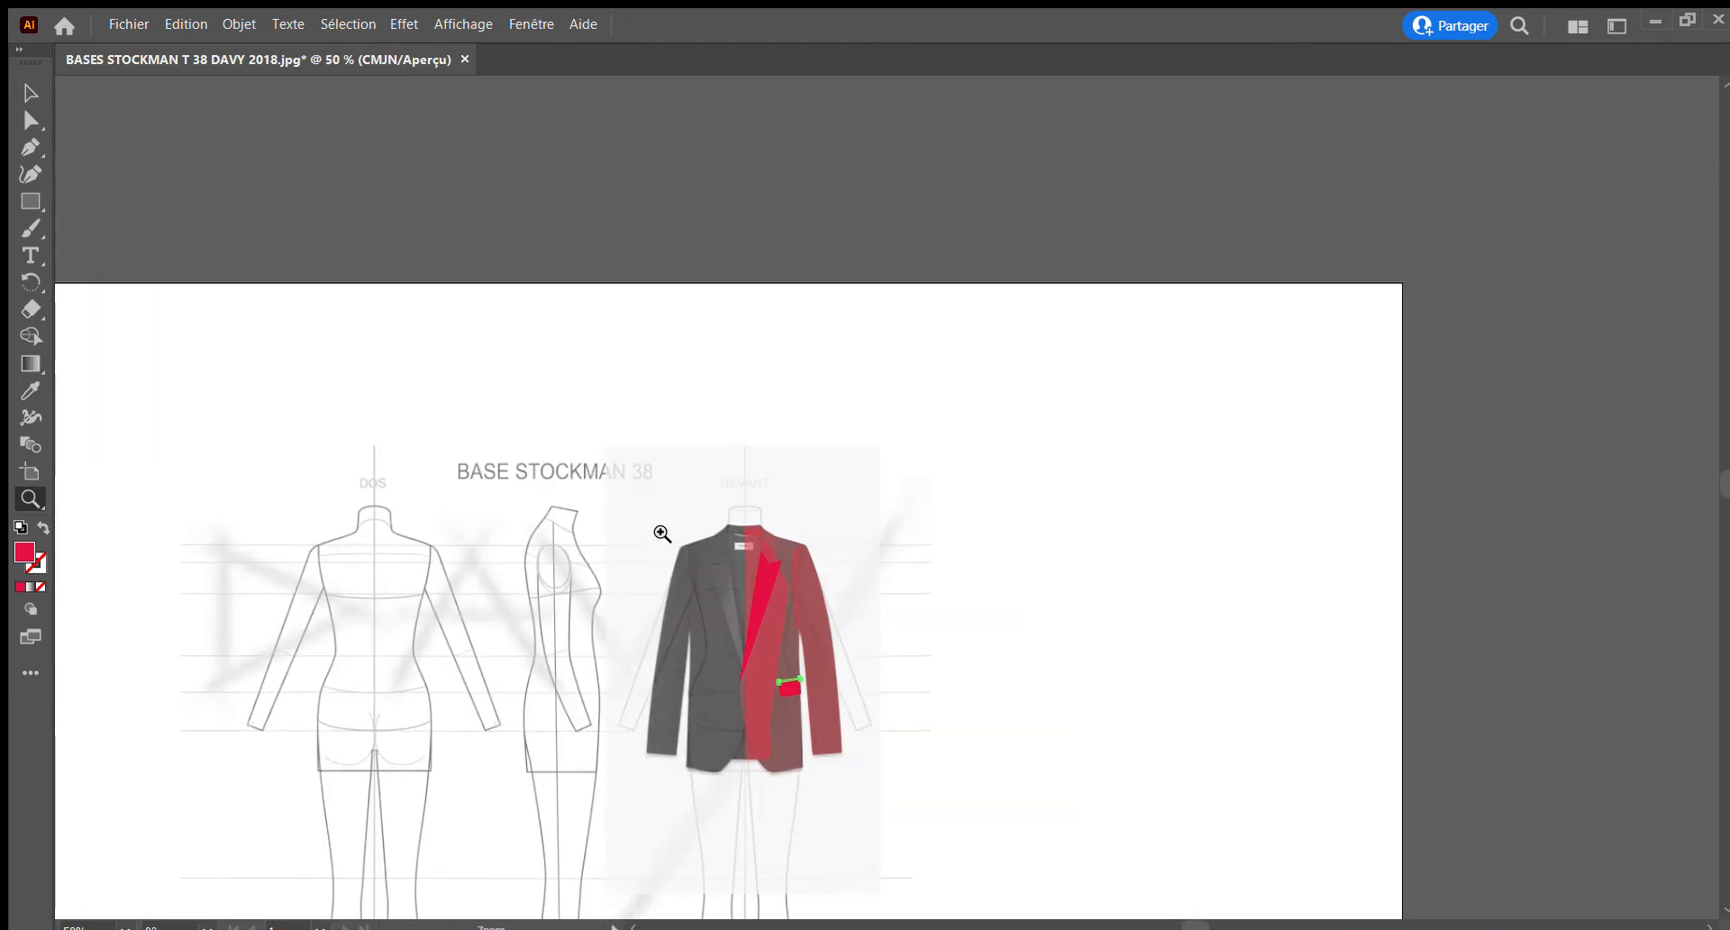
left_click_drag(687, 558, 814, 410)
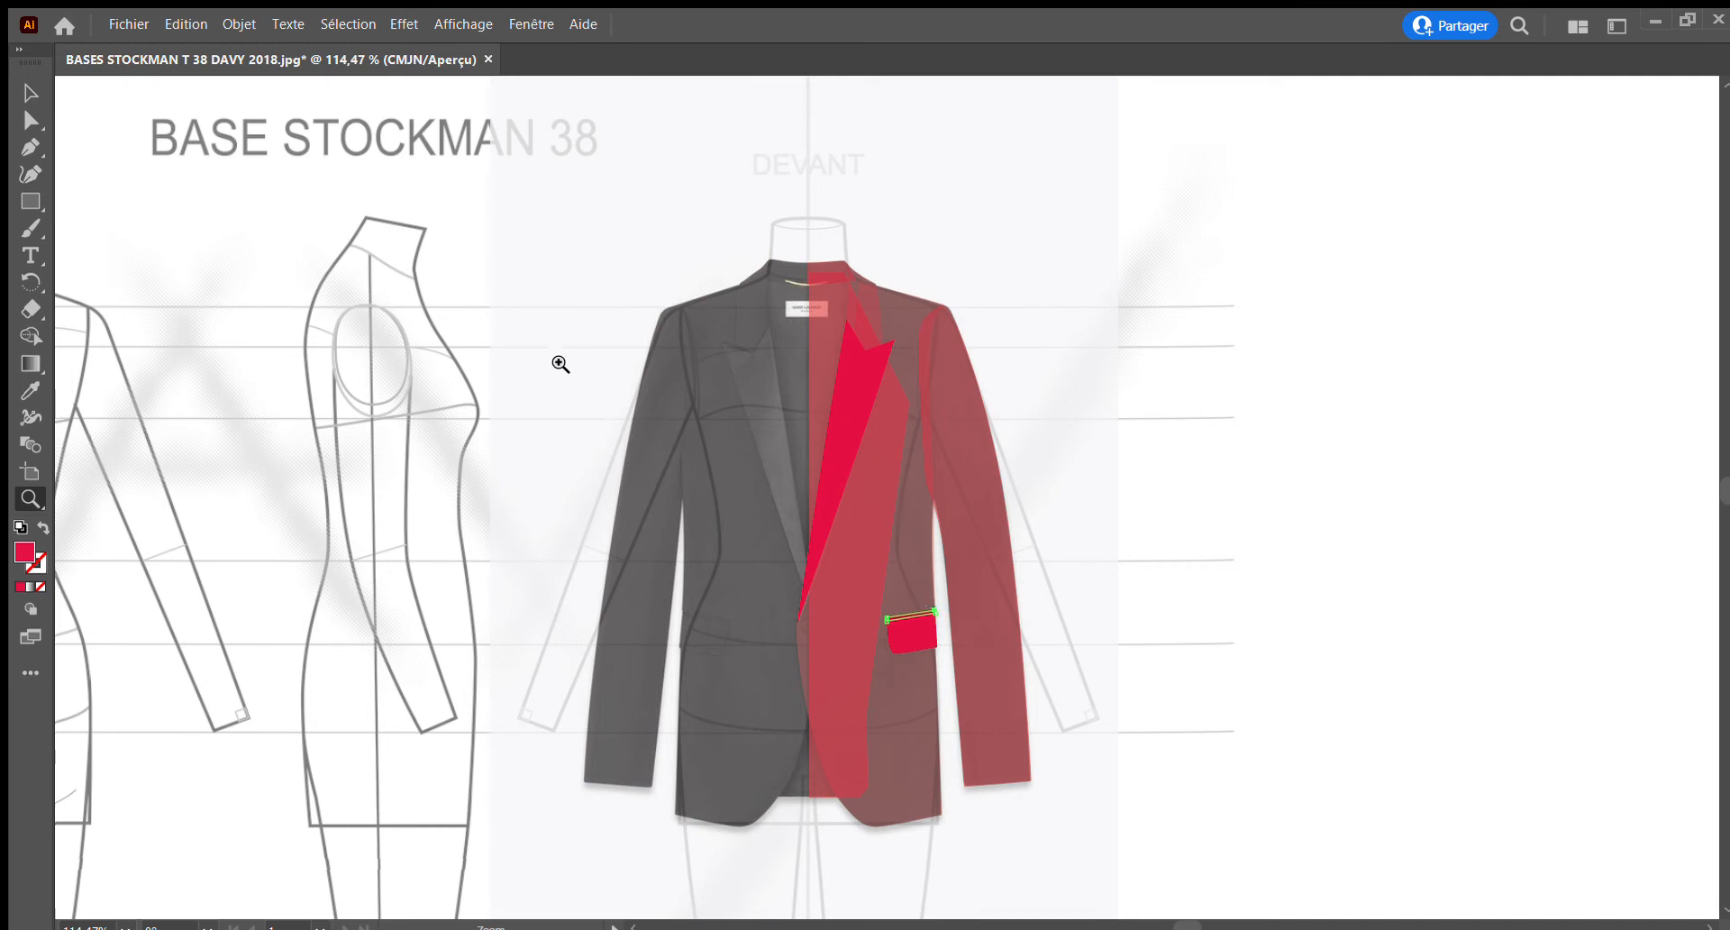
left_click(30, 93)
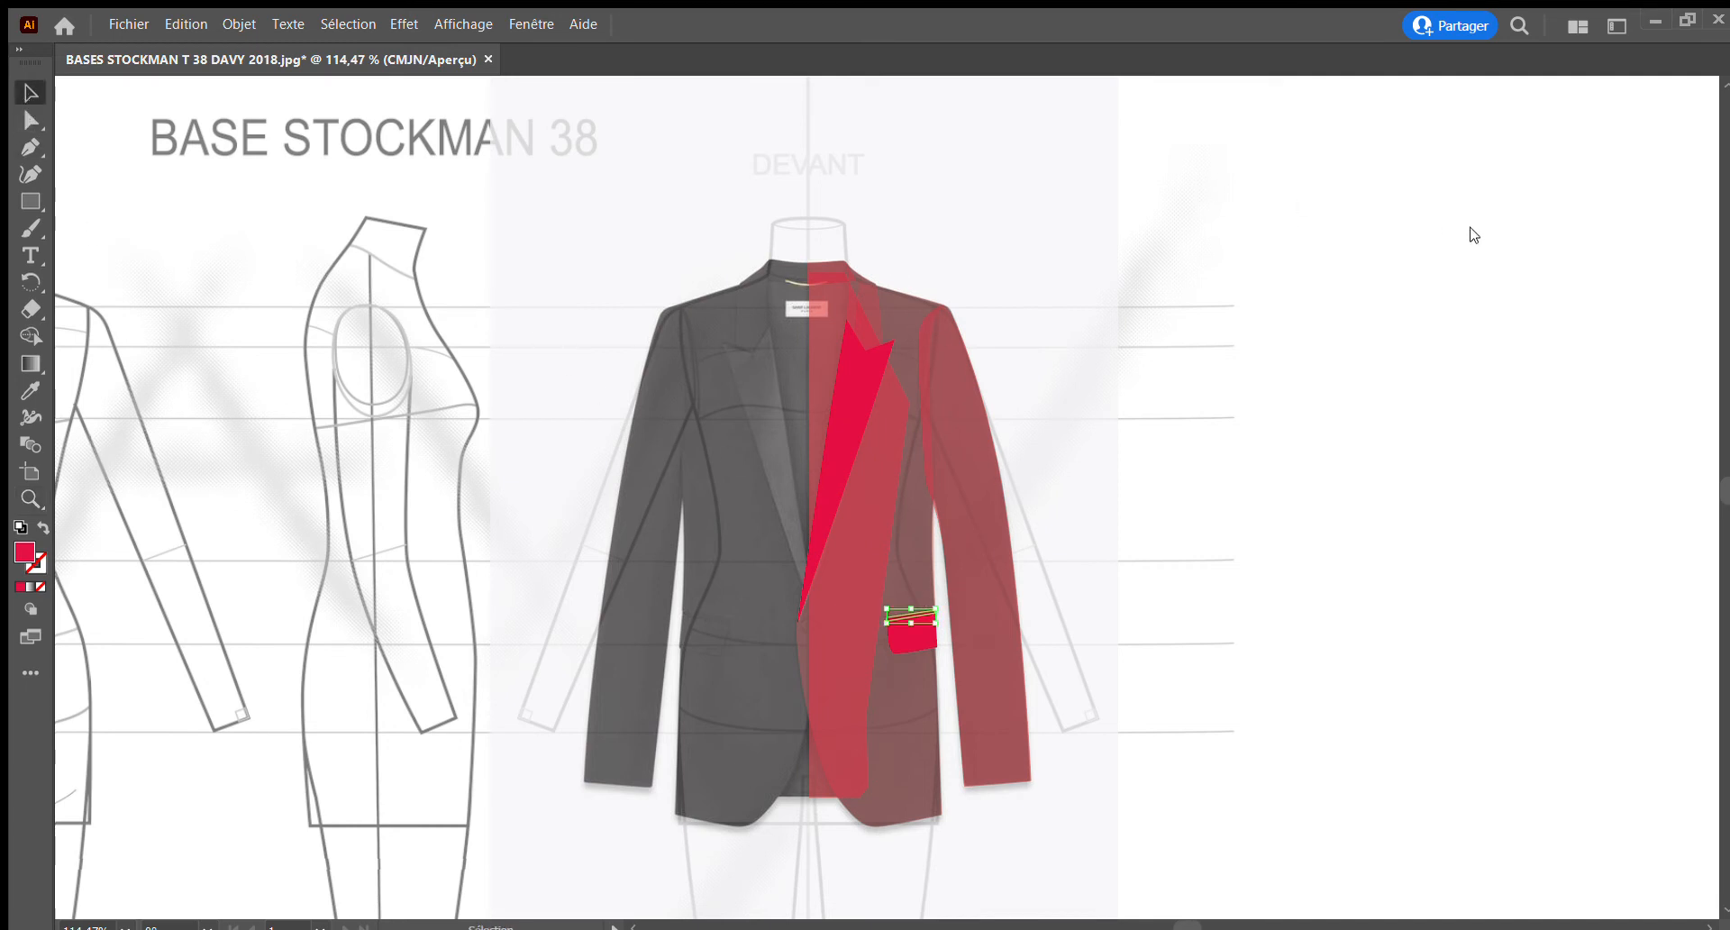
left_click(1451, 278)
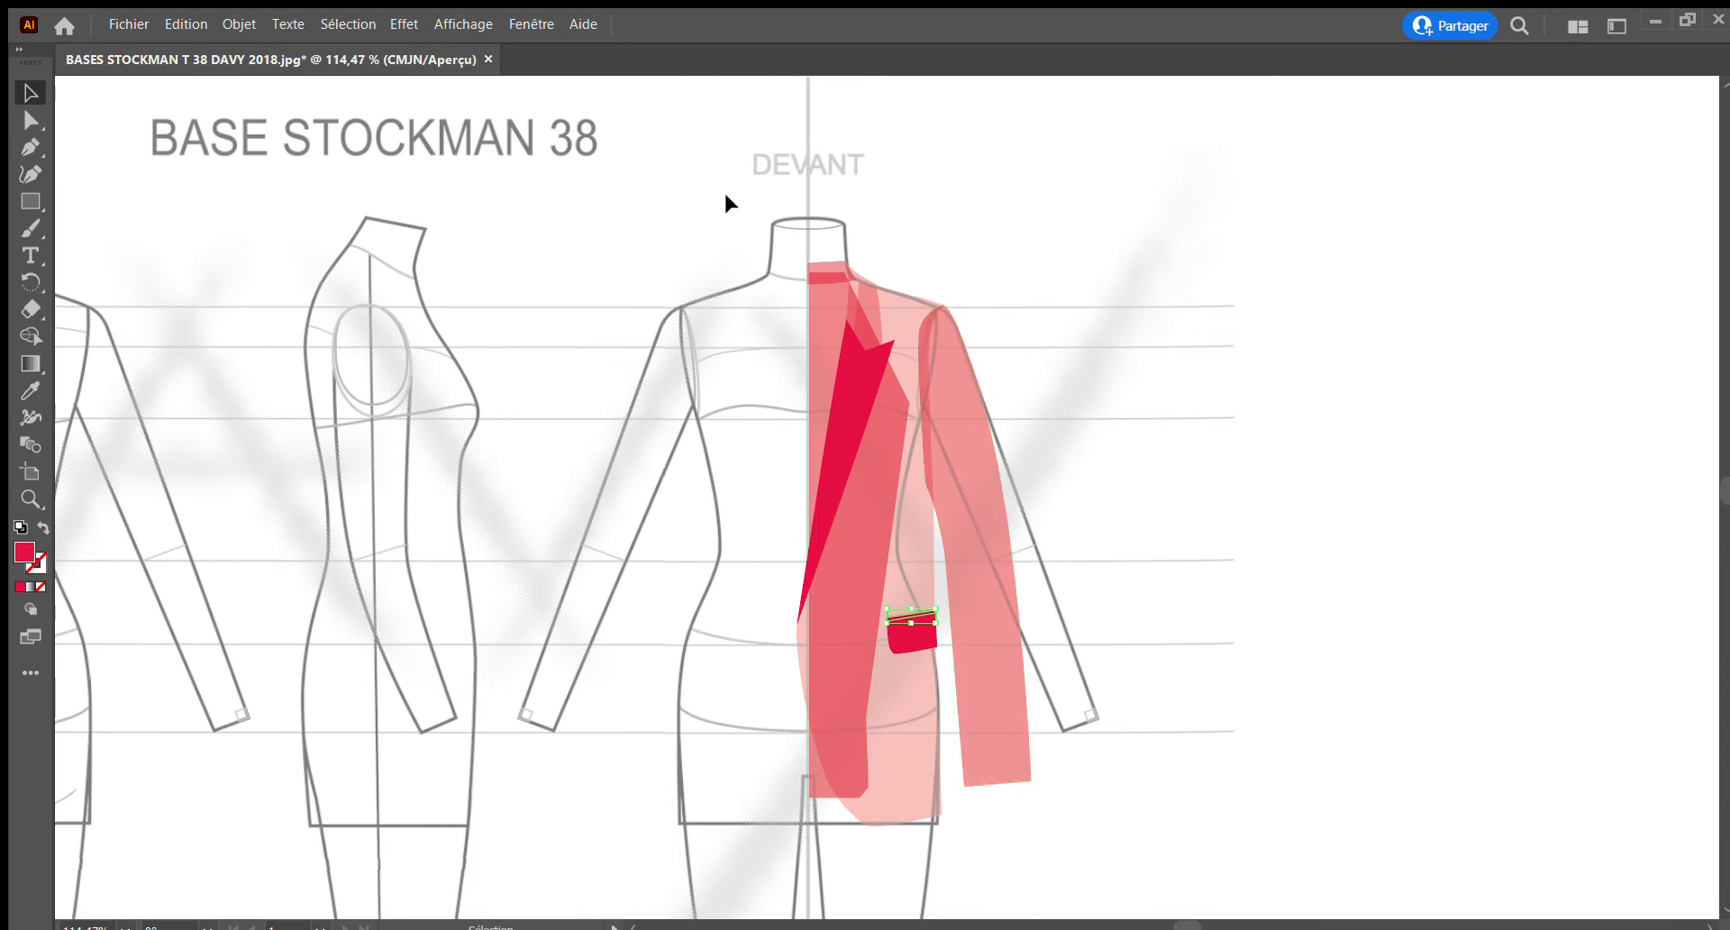
Select all pieces of the jacket's right half, raise their opacity to a nearly solid red, and deselect them
left_click_drag(731, 202, 1075, 858)
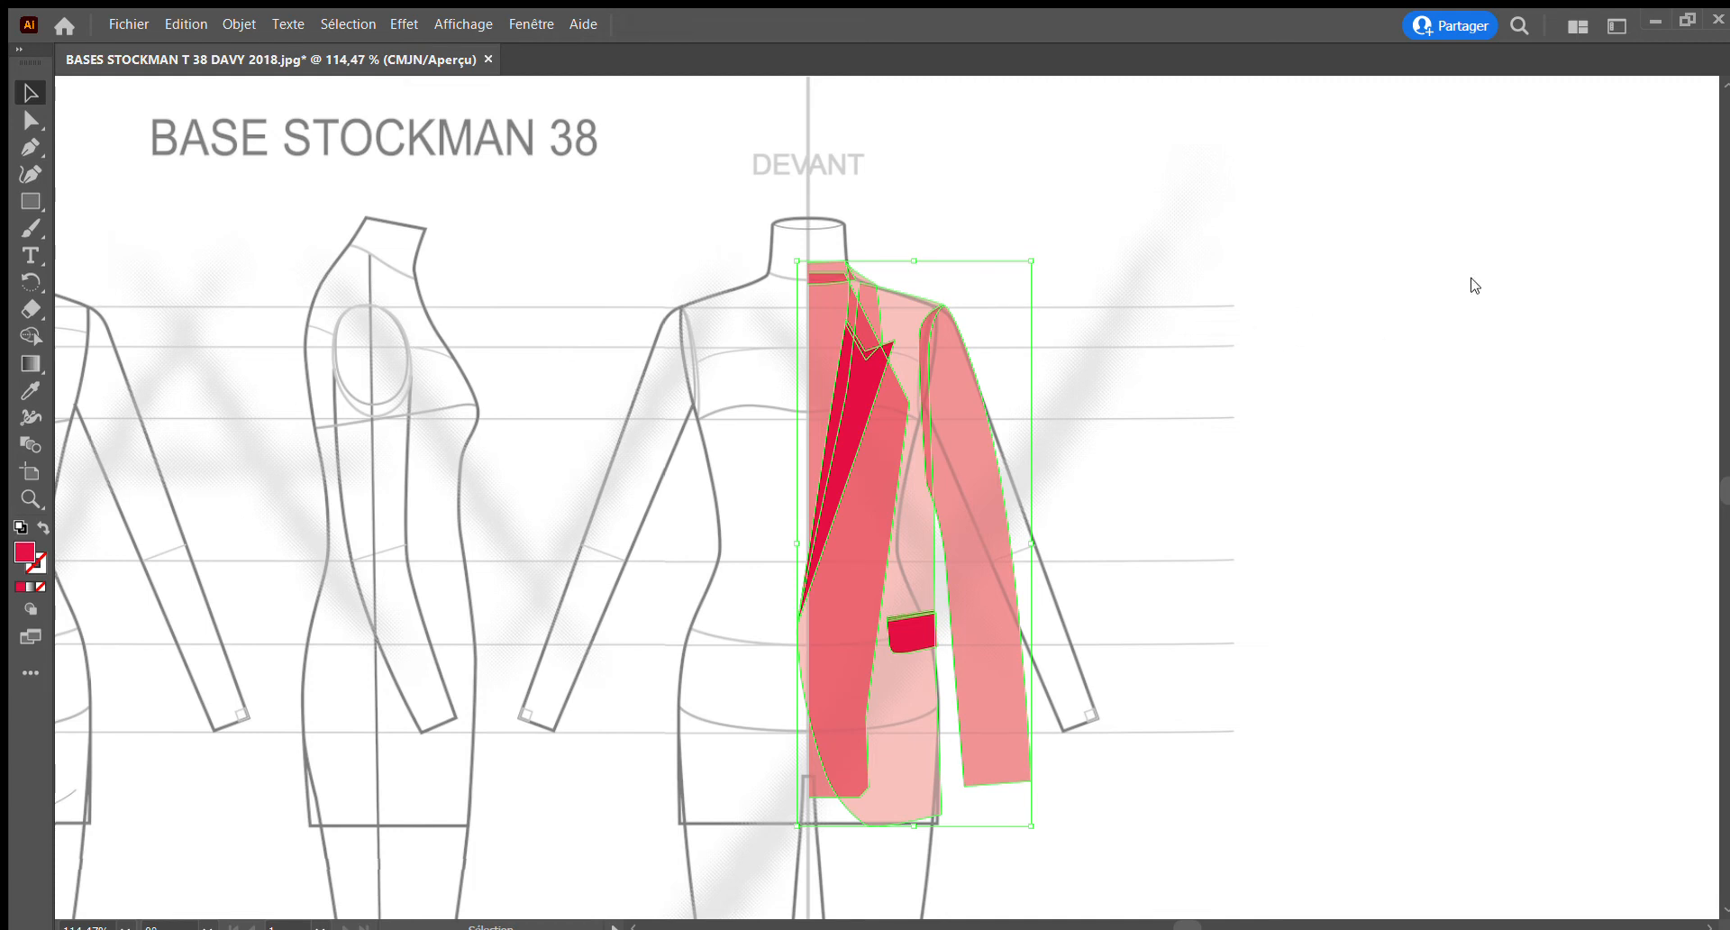
left_click(1566, 556)
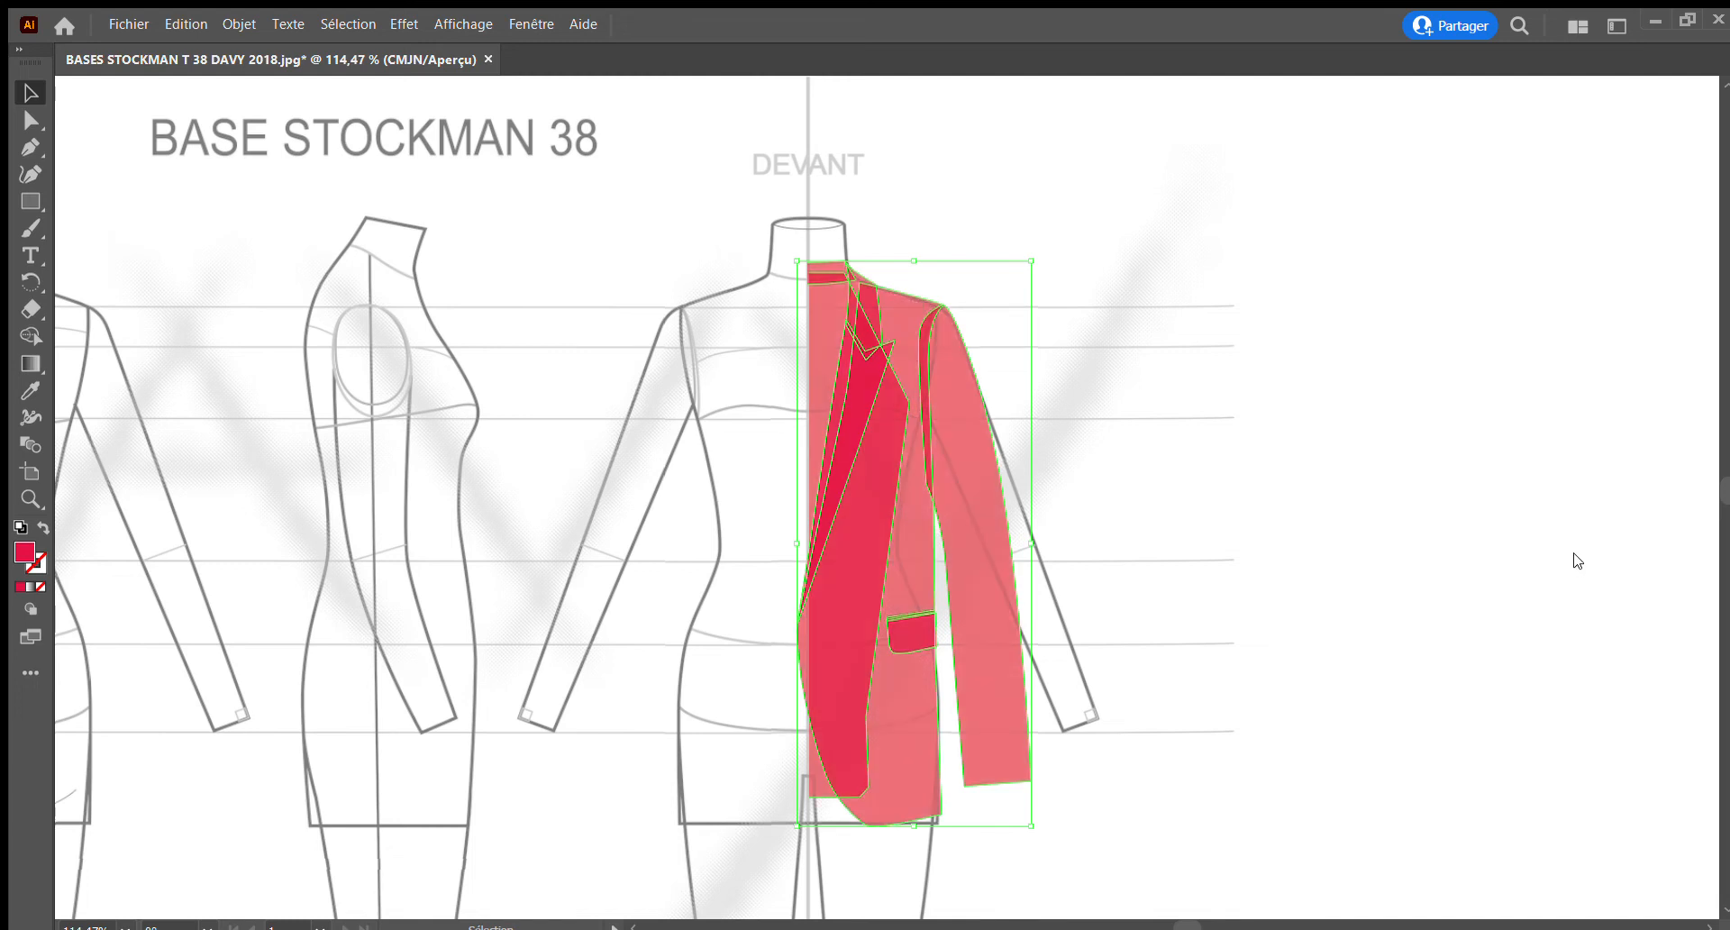
left_click(1584, 556)
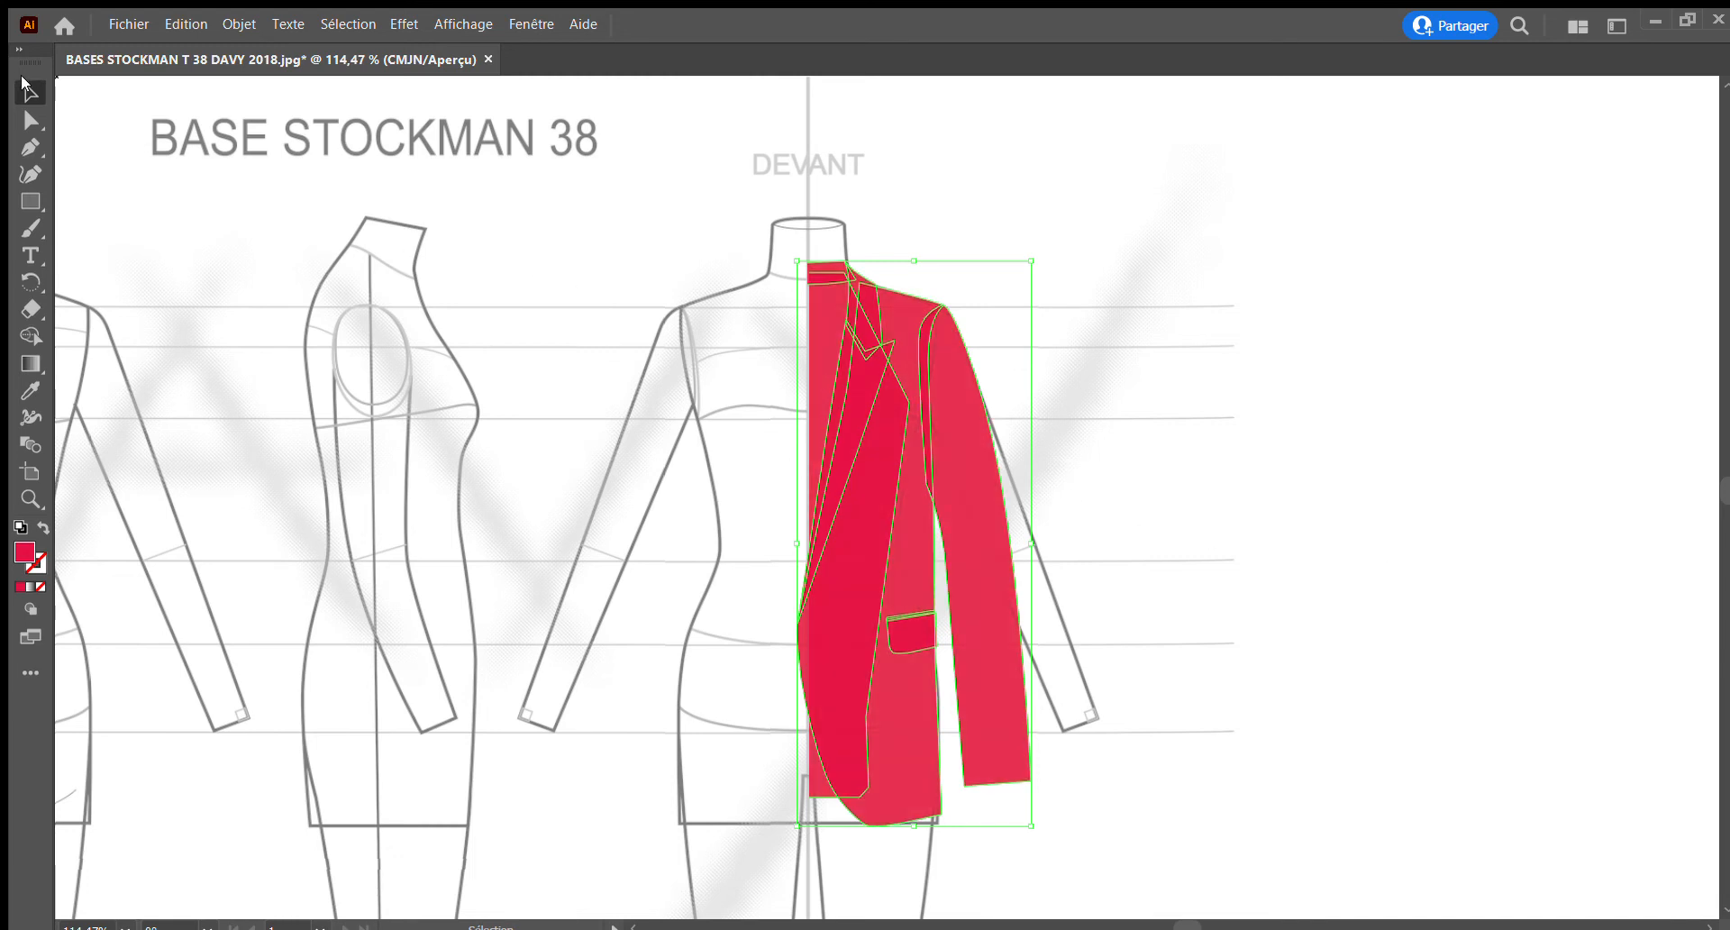
left_click(1155, 253)
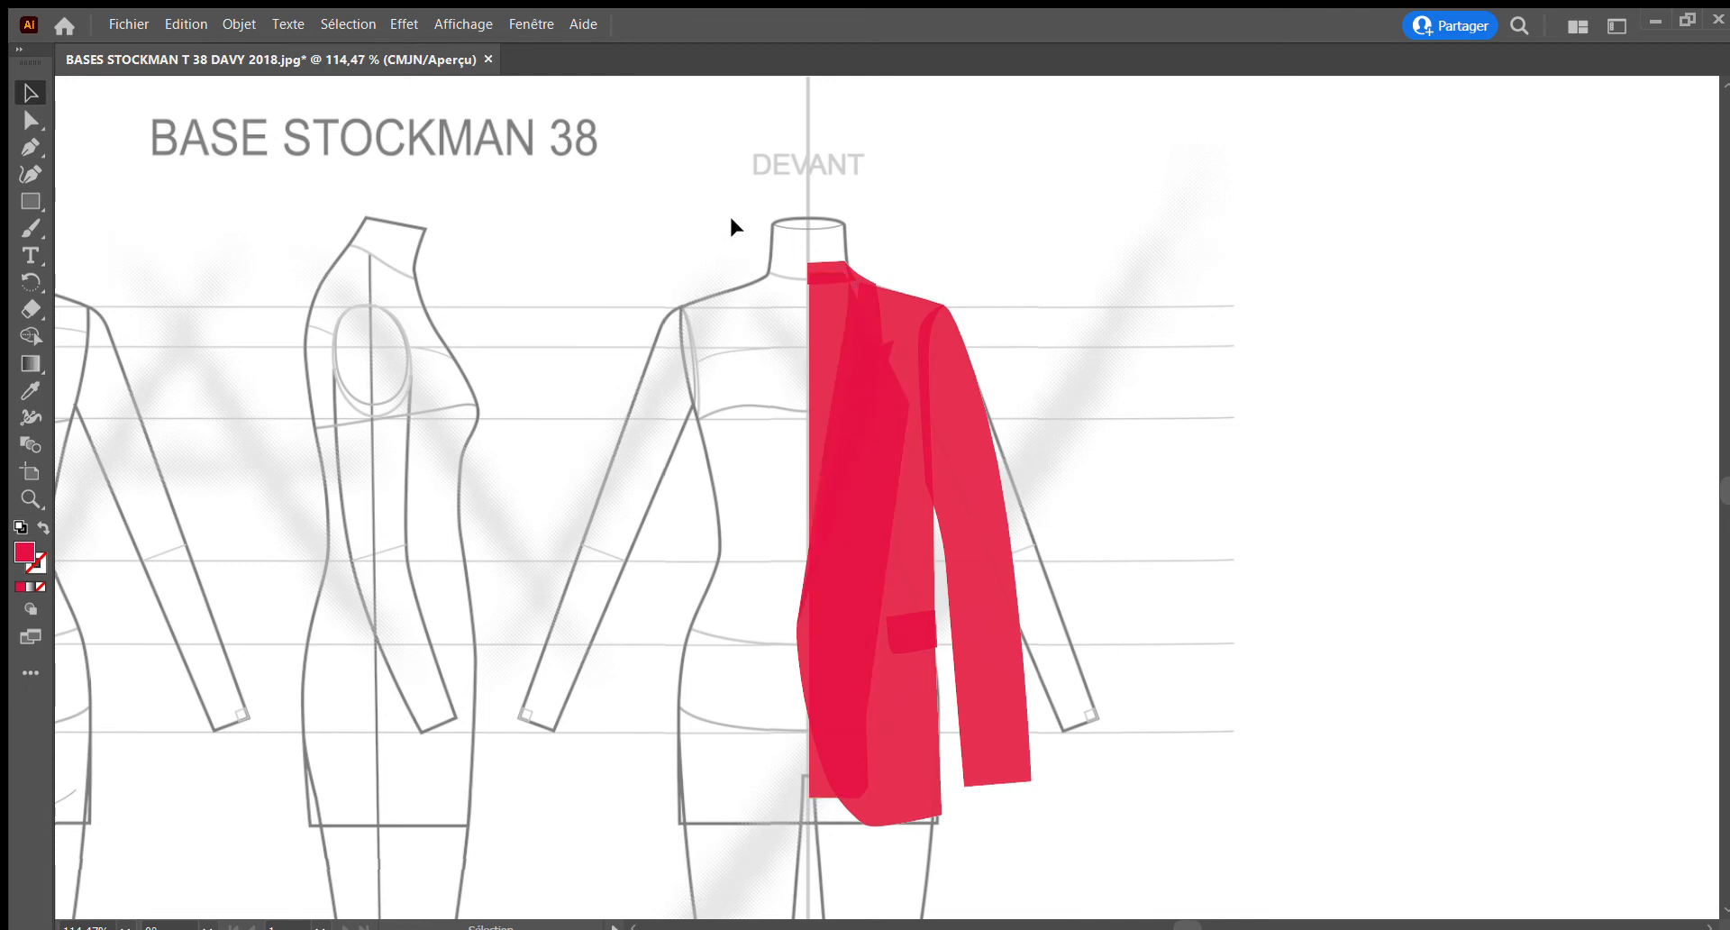
Duplicate the complete right half about 190 pt to the left and mirror the copy across a vertical axis
left_click_drag(734, 221, 1103, 887)
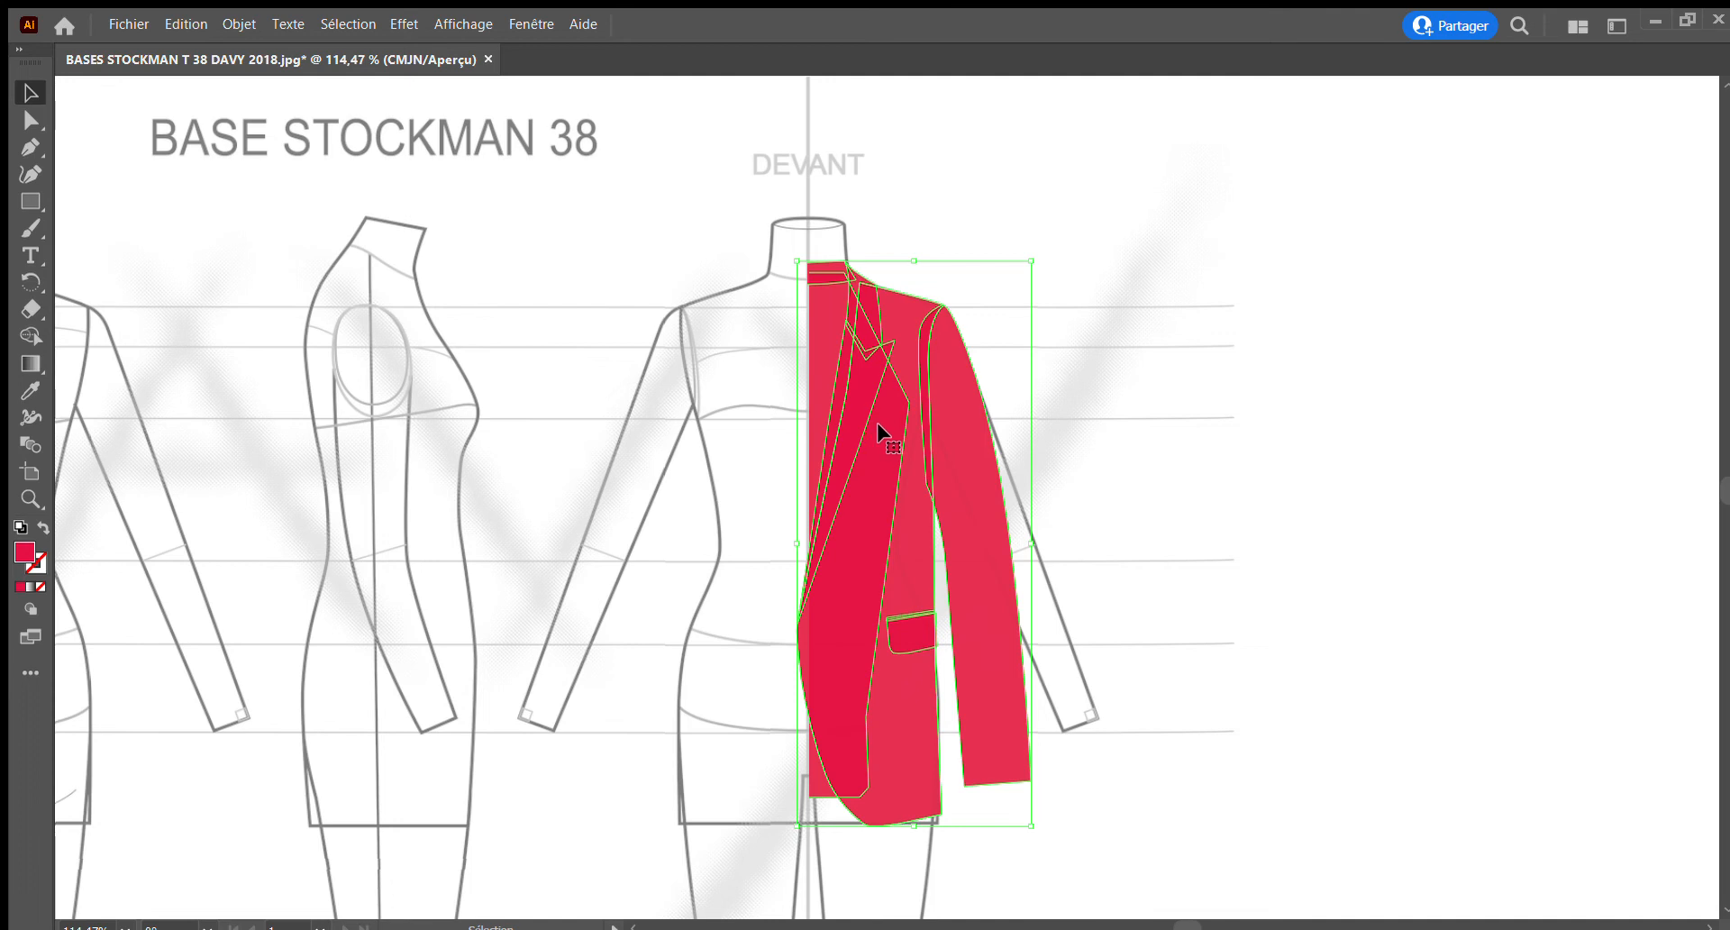
key("alt")
left_click_drag(868, 421, 486, 416)
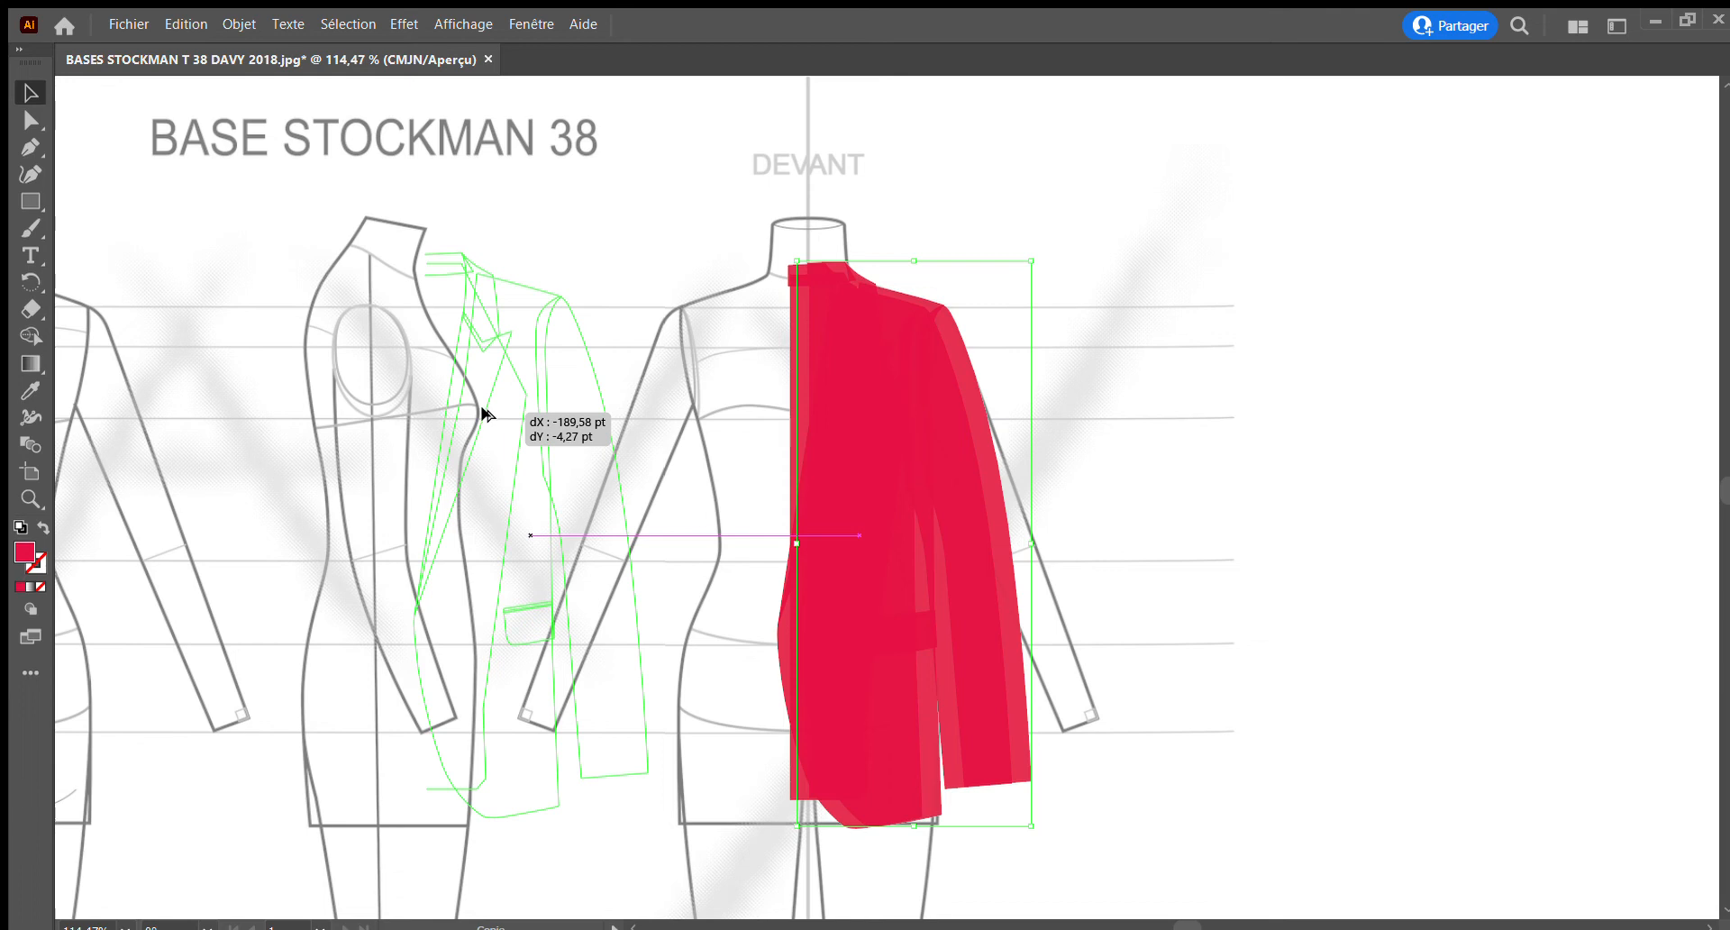
left_click_drag(485, 415, 485, 414)
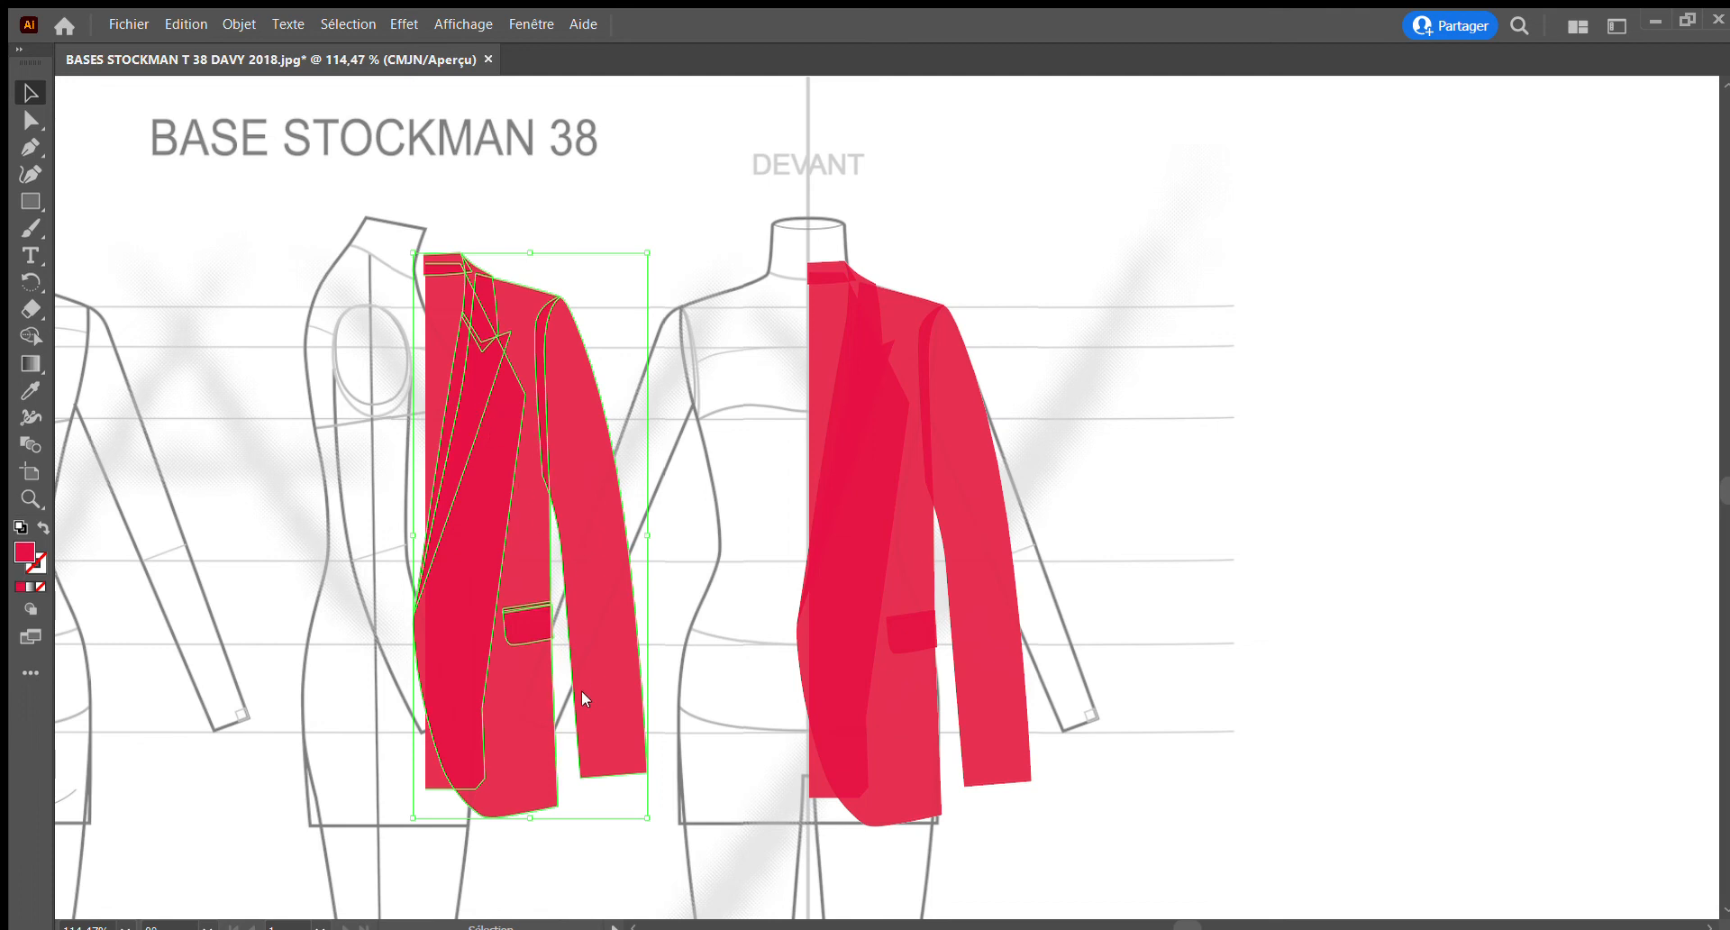
left_click(224, 759)
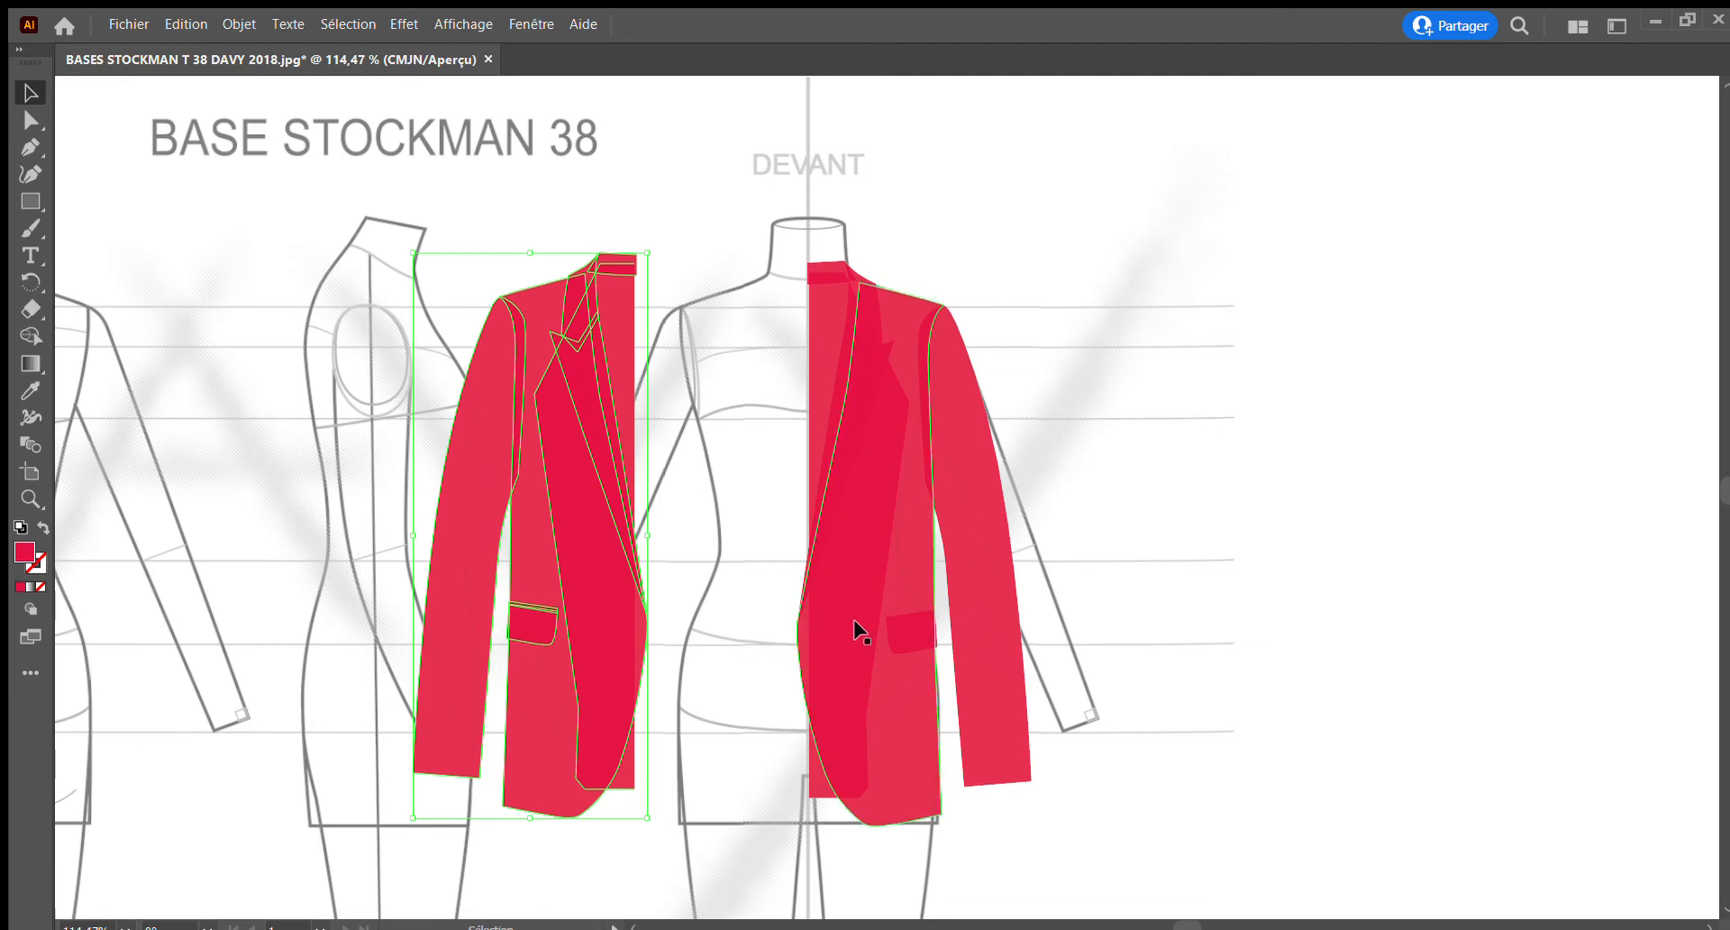
Position the mirrored copy as the jacket's left half, aligning its collar with the right collar at the centre front line
left_click_drag(551, 431, 724, 430)
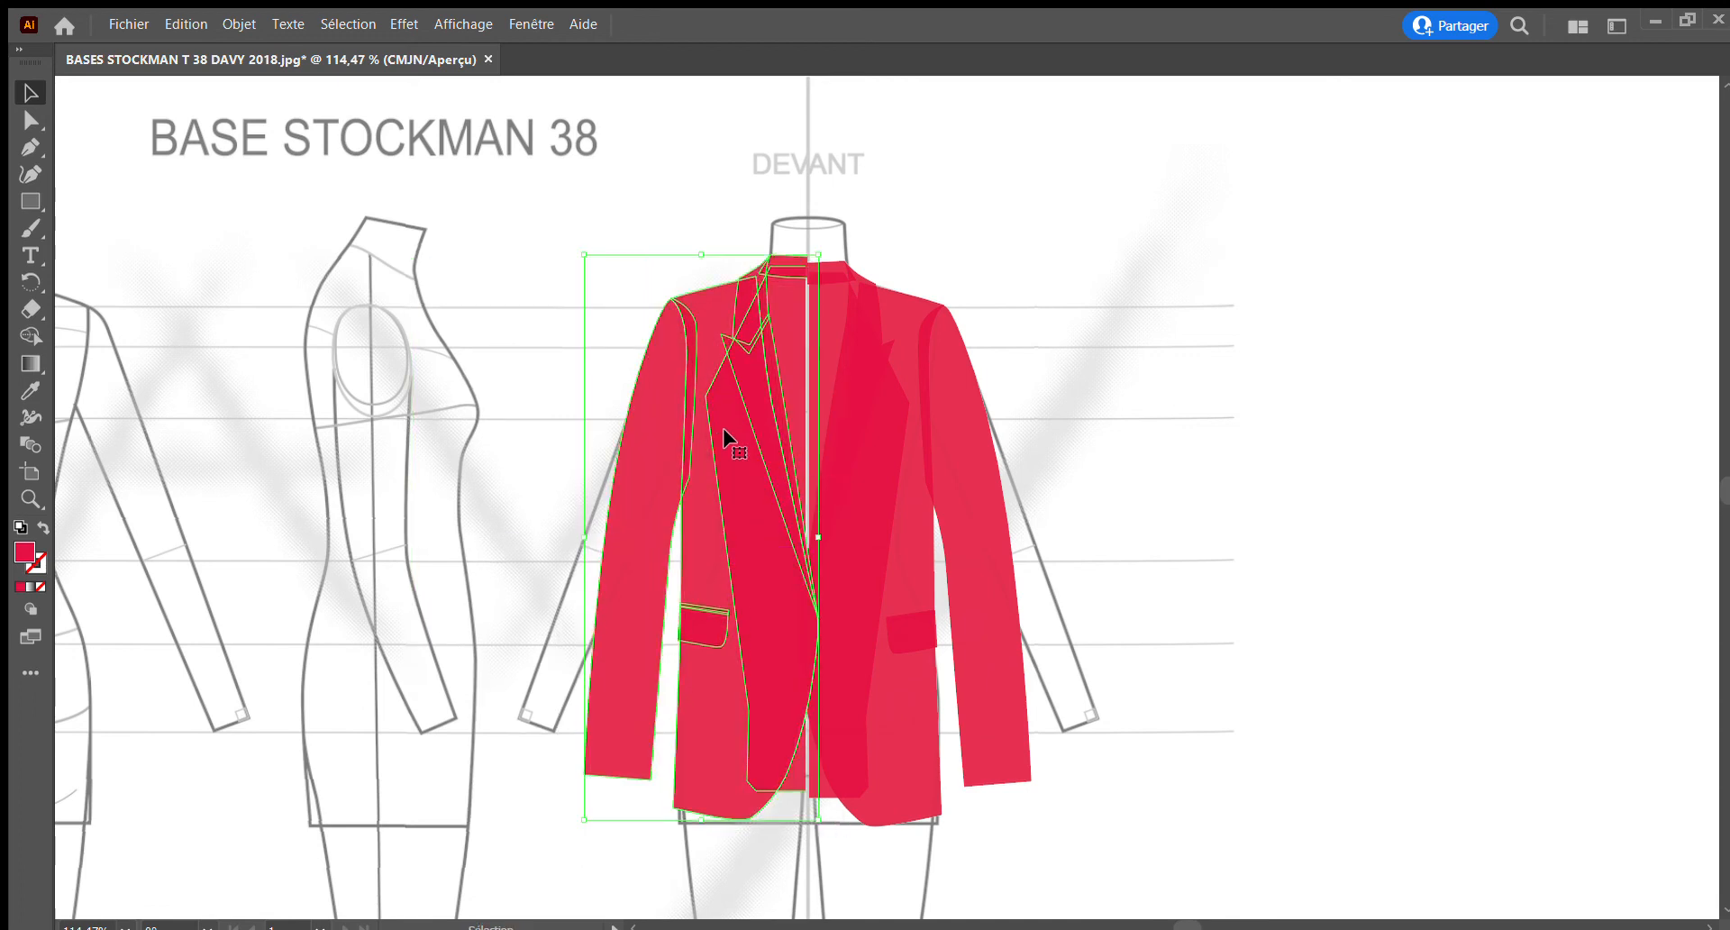
left_click(30, 498)
left_click_drag(715, 231, 1082, 443)
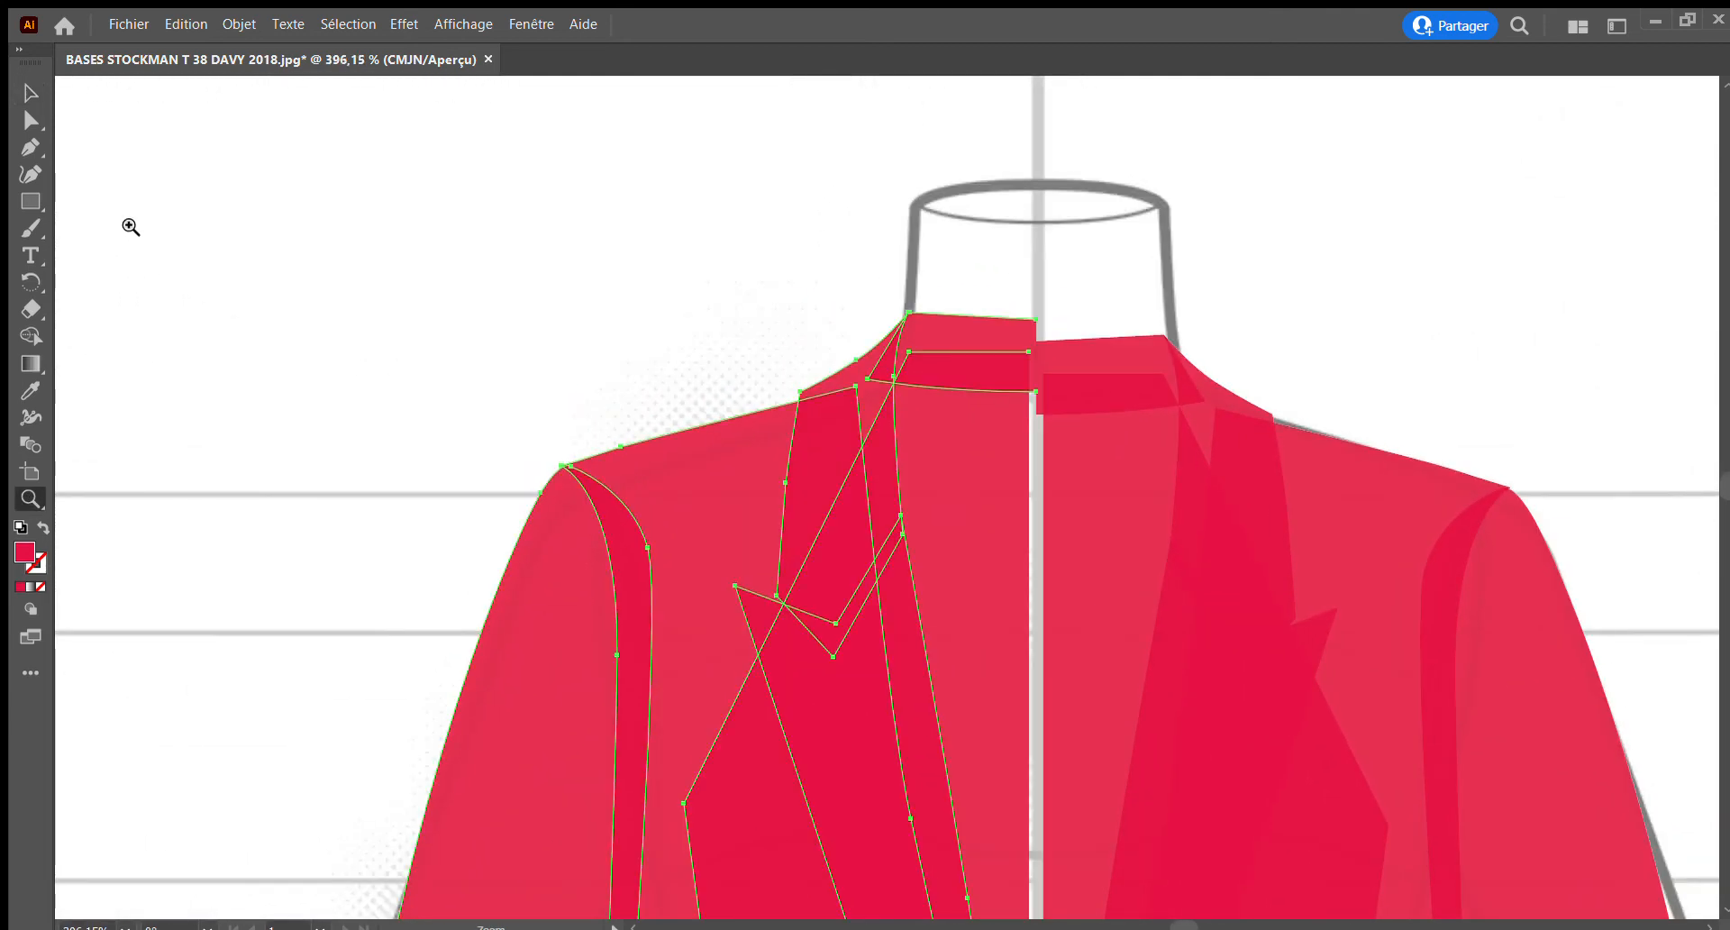
left_click(27, 92)
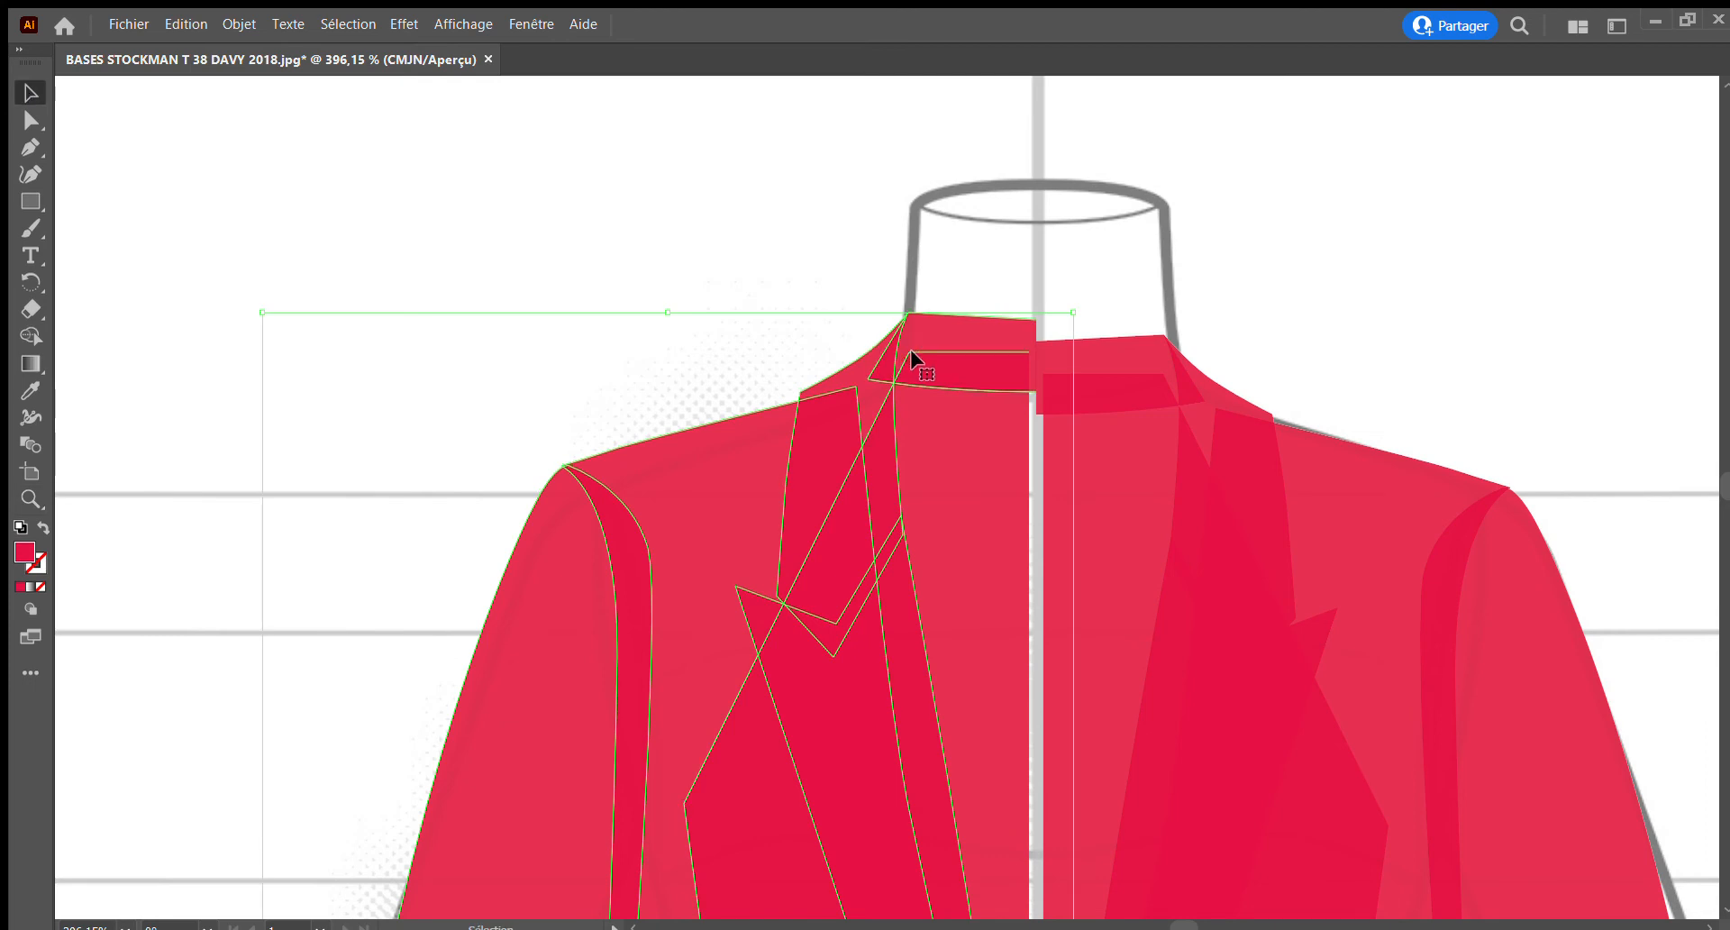
left_click_drag(914, 368, 907, 373)
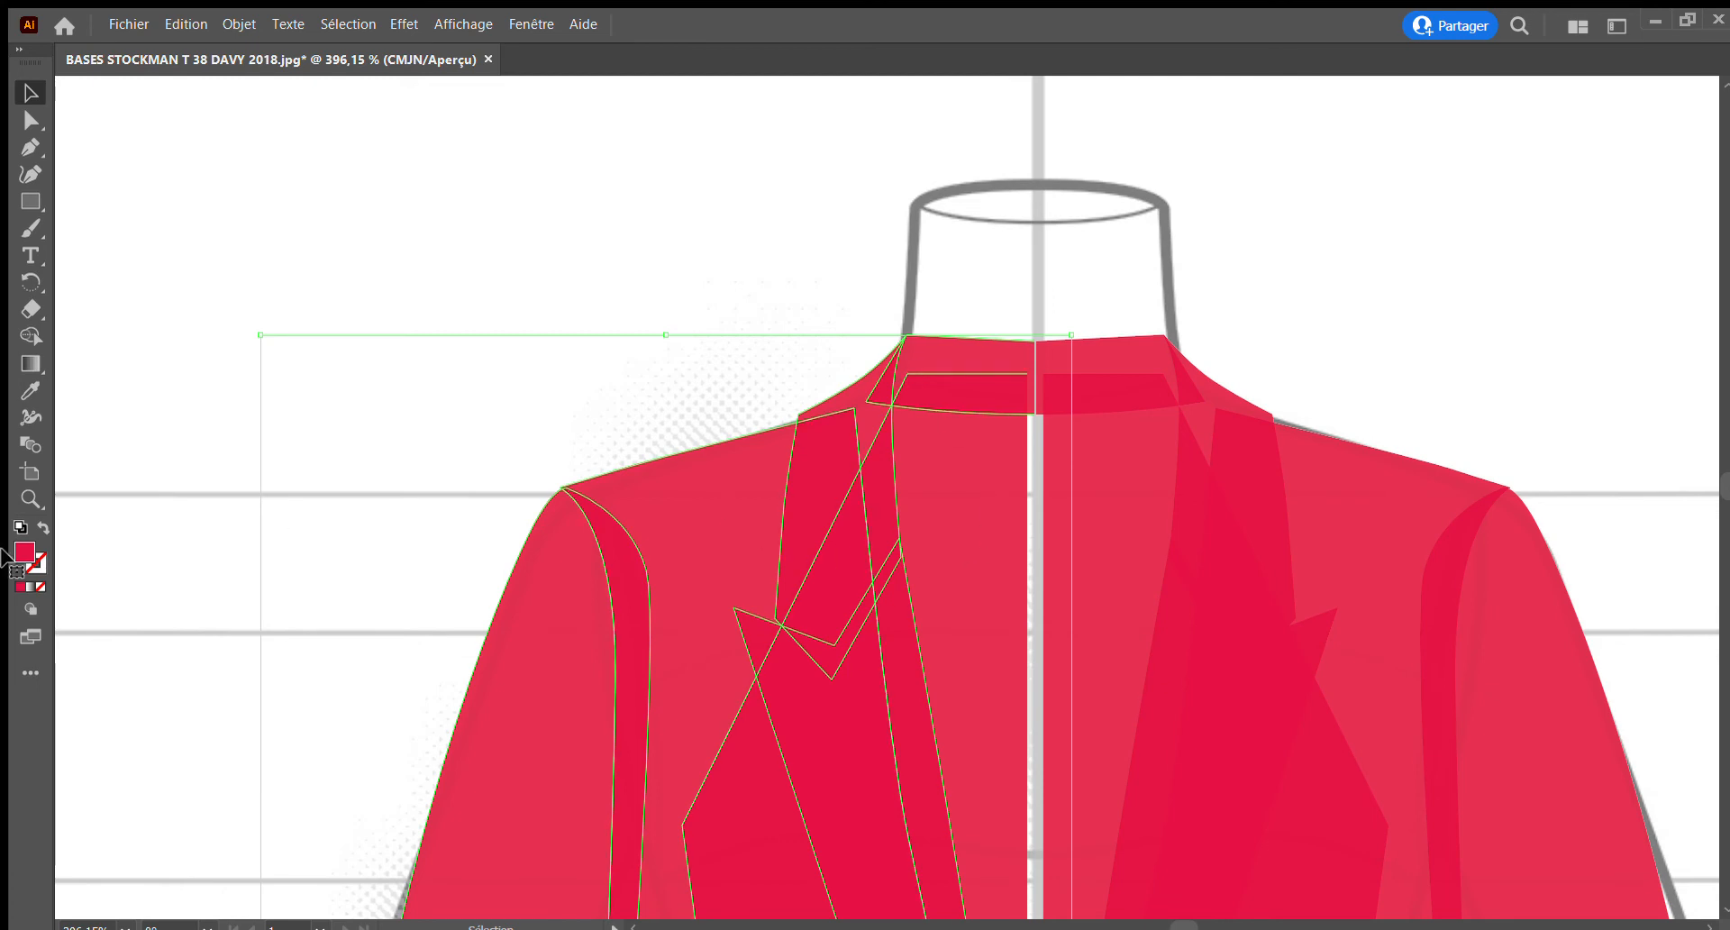
Select both mirrored halves of the back collar at the centre of the neckline
left_click(30, 498)
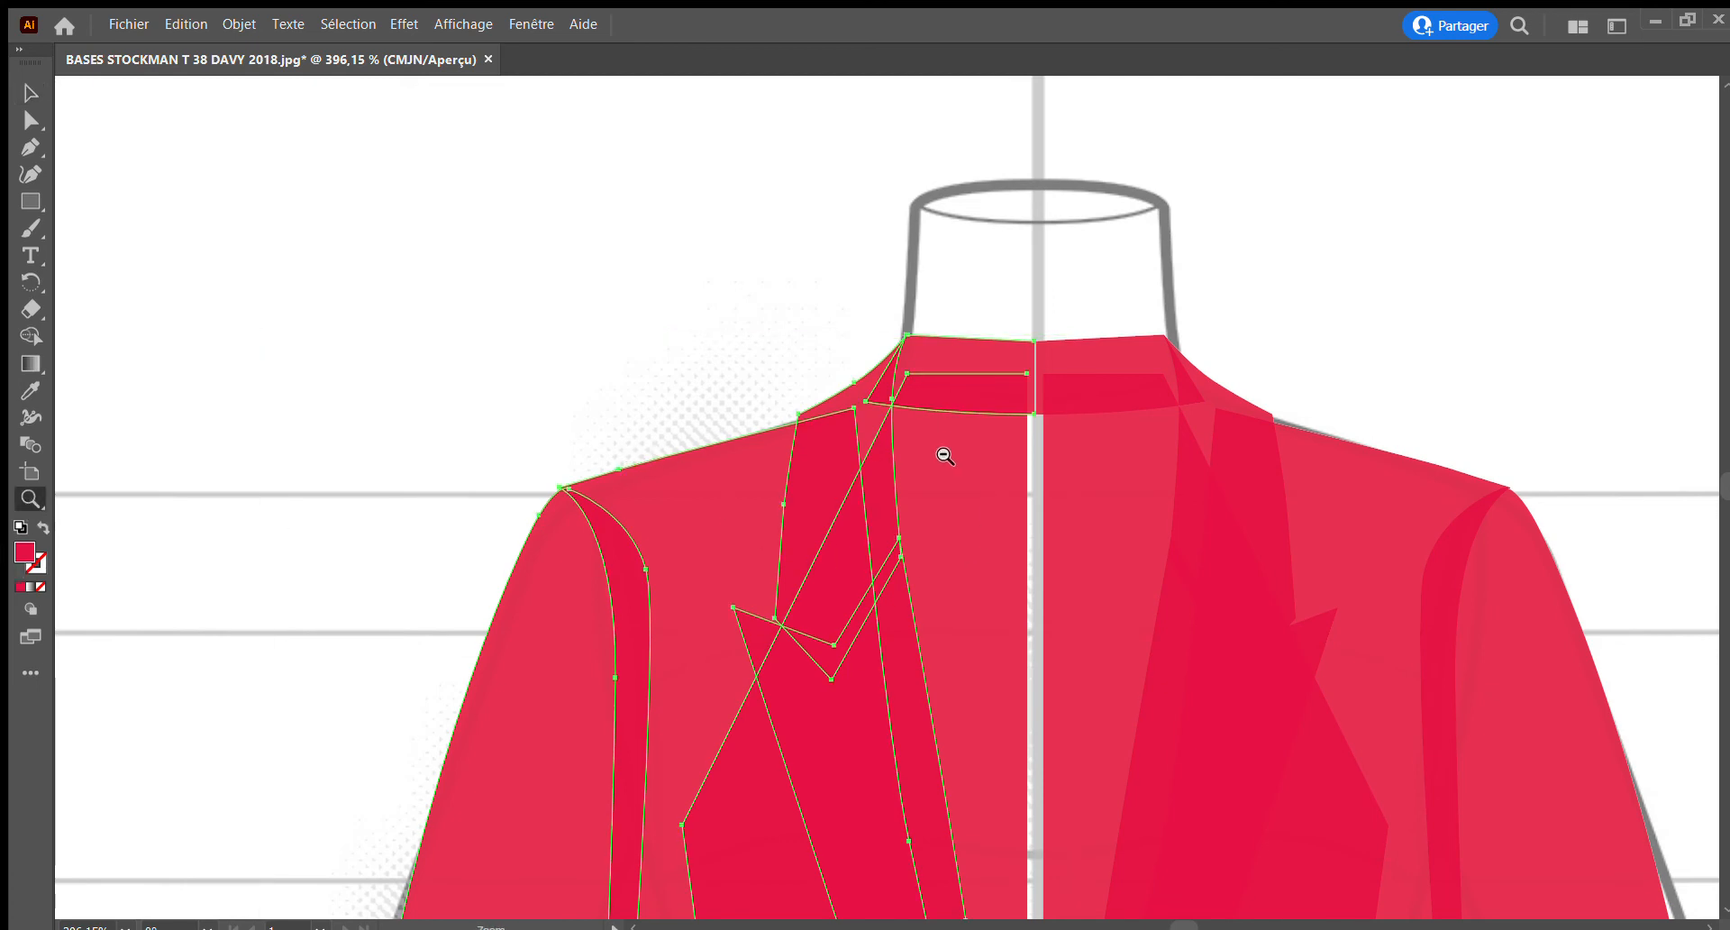
left_click(944, 457, "alt")
left_click(944, 457, "alt")
left_click(945, 457, "alt")
left_click(945, 457, "alt")
left_click(945, 456, "alt")
left_click(945, 456, "alt")
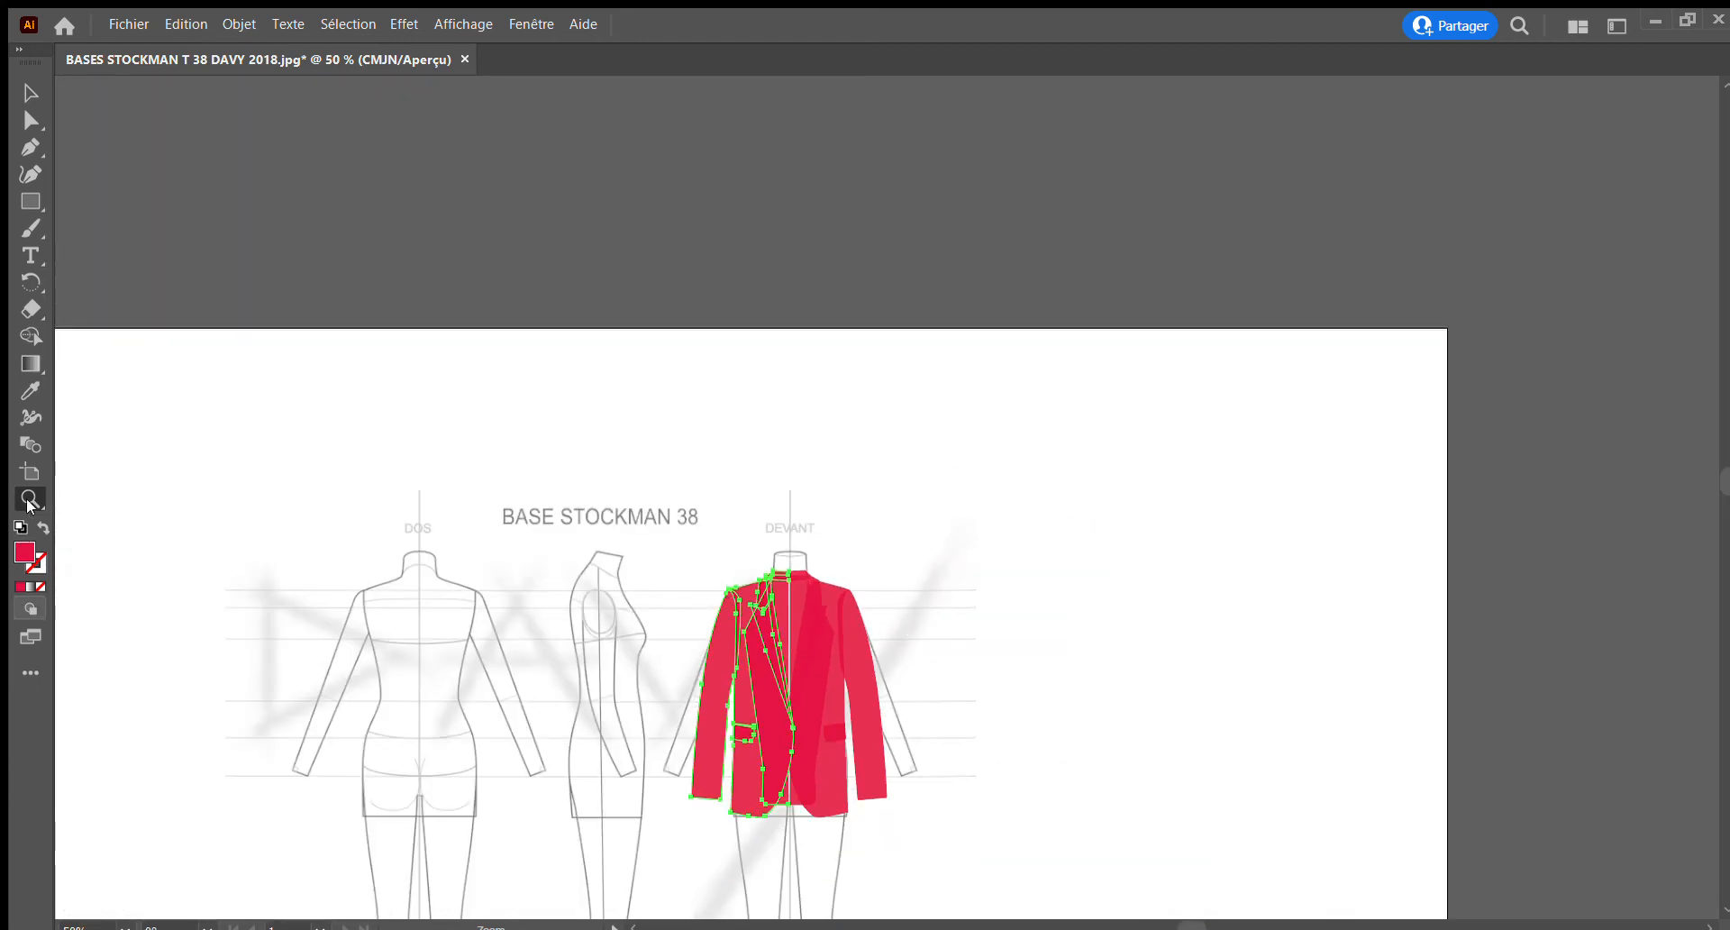
left_click_drag(729, 550, 941, 667)
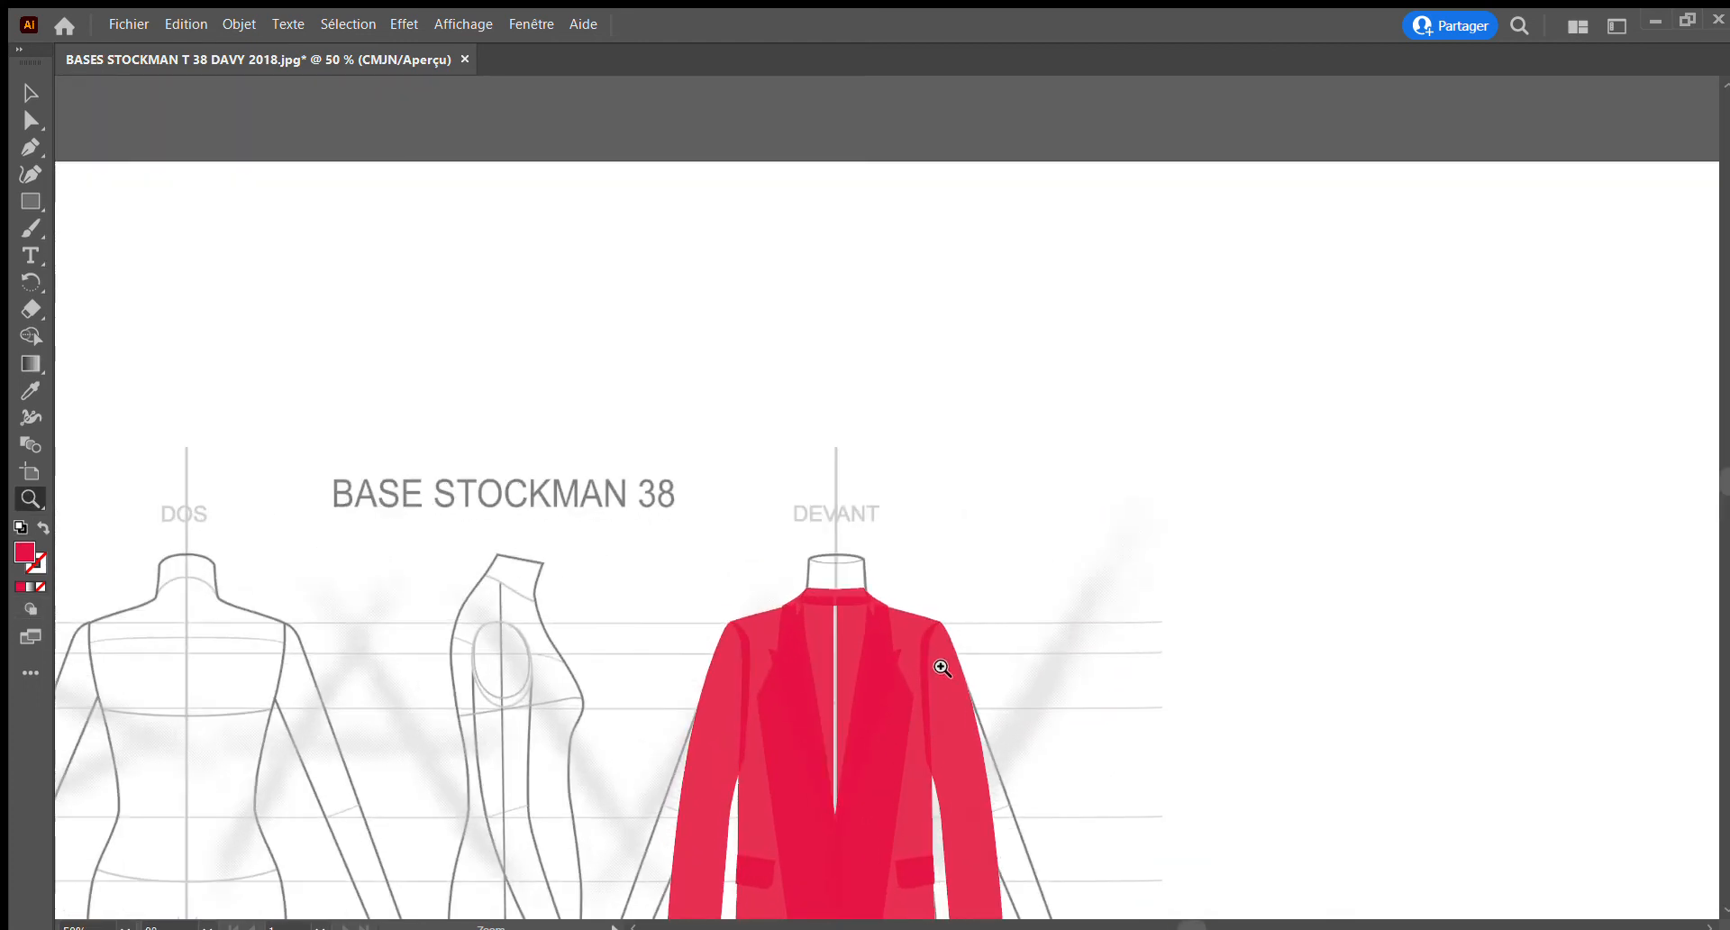
left_click_drag(820, 571, 1059, 737)
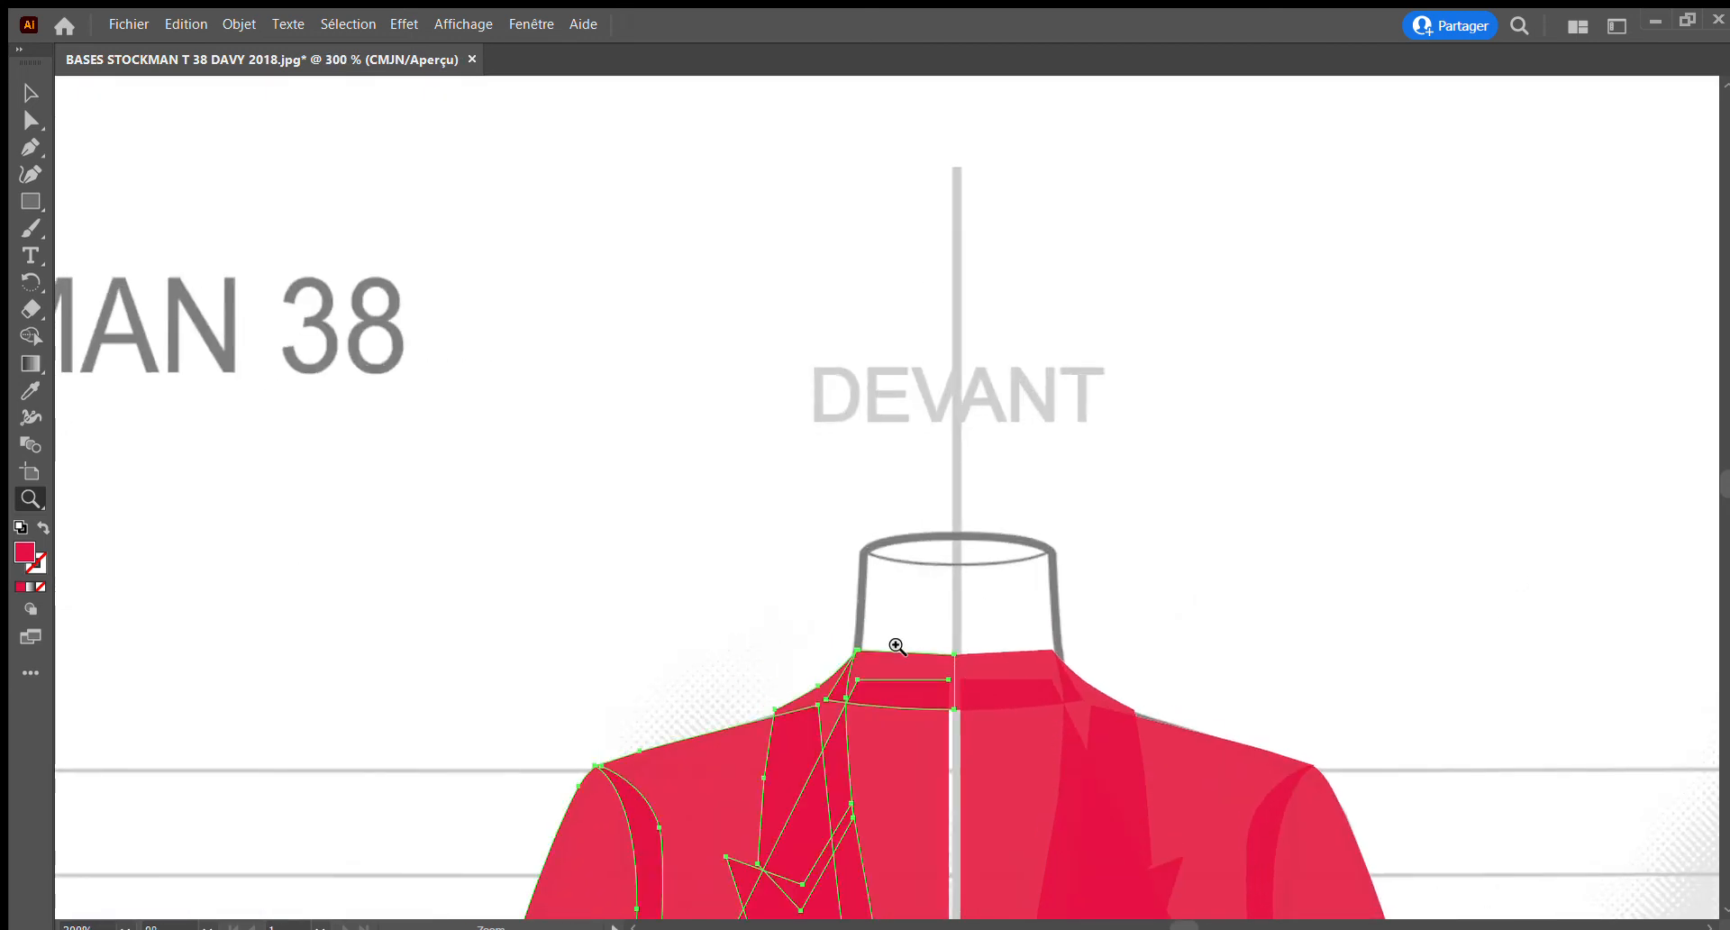
left_click_drag(897, 646, 1105, 757)
scroll(999, 707, "right", 5)
scroll(999, 707, "down", 3)
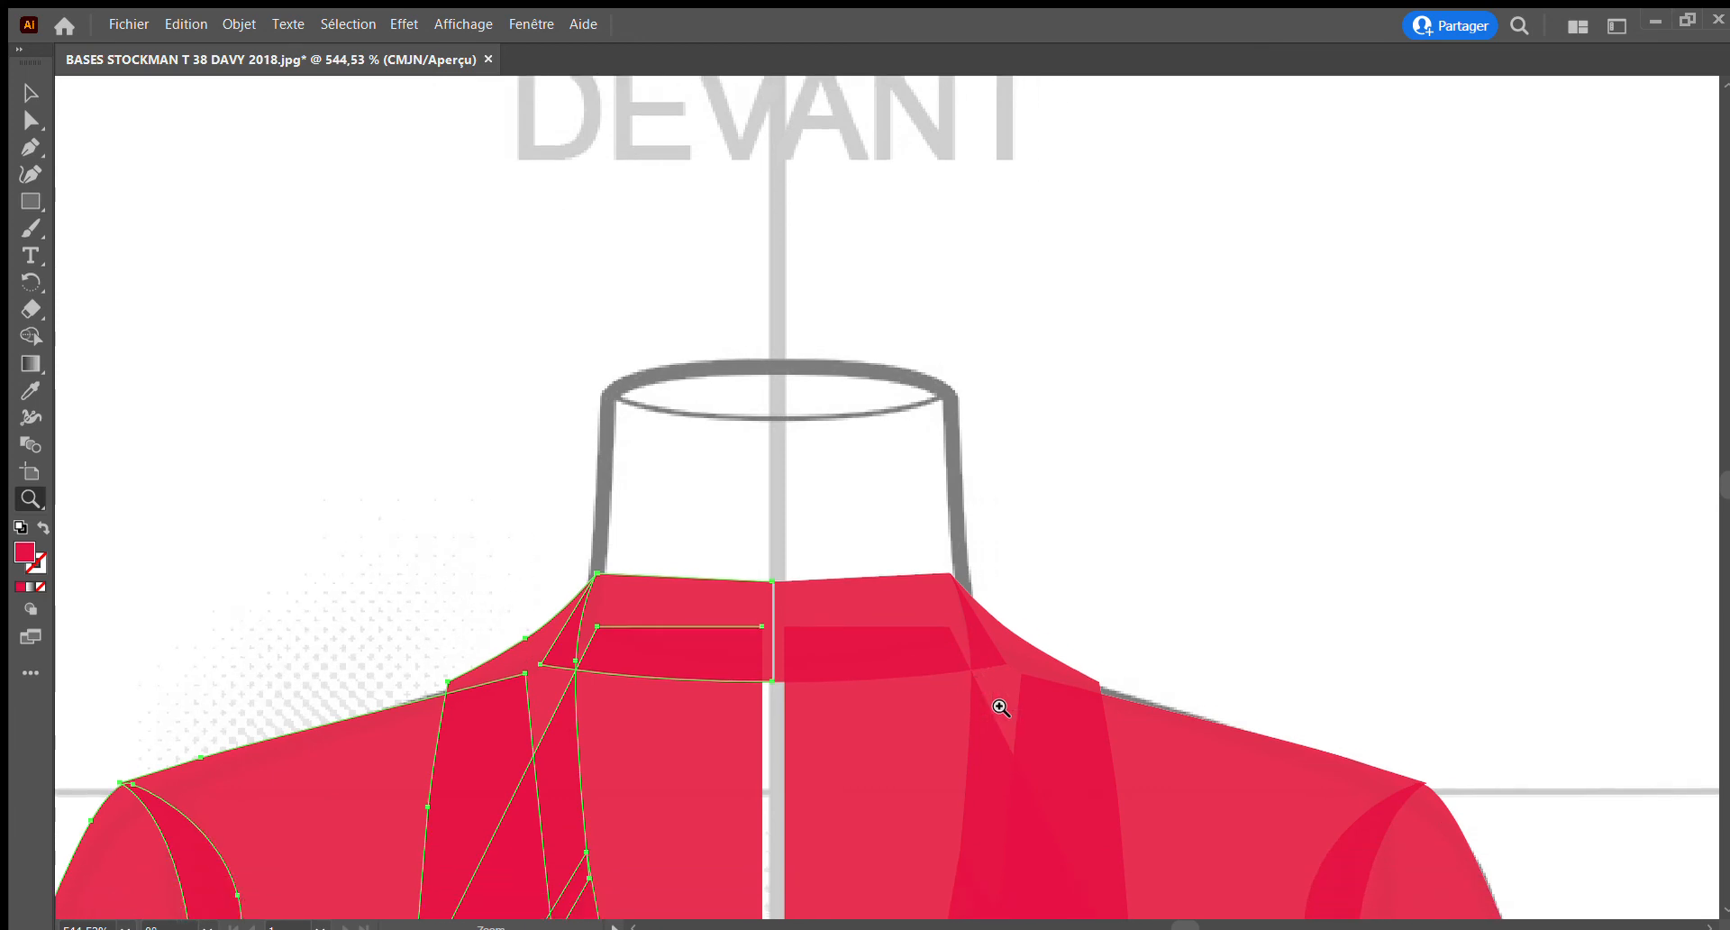
left_click(29, 93)
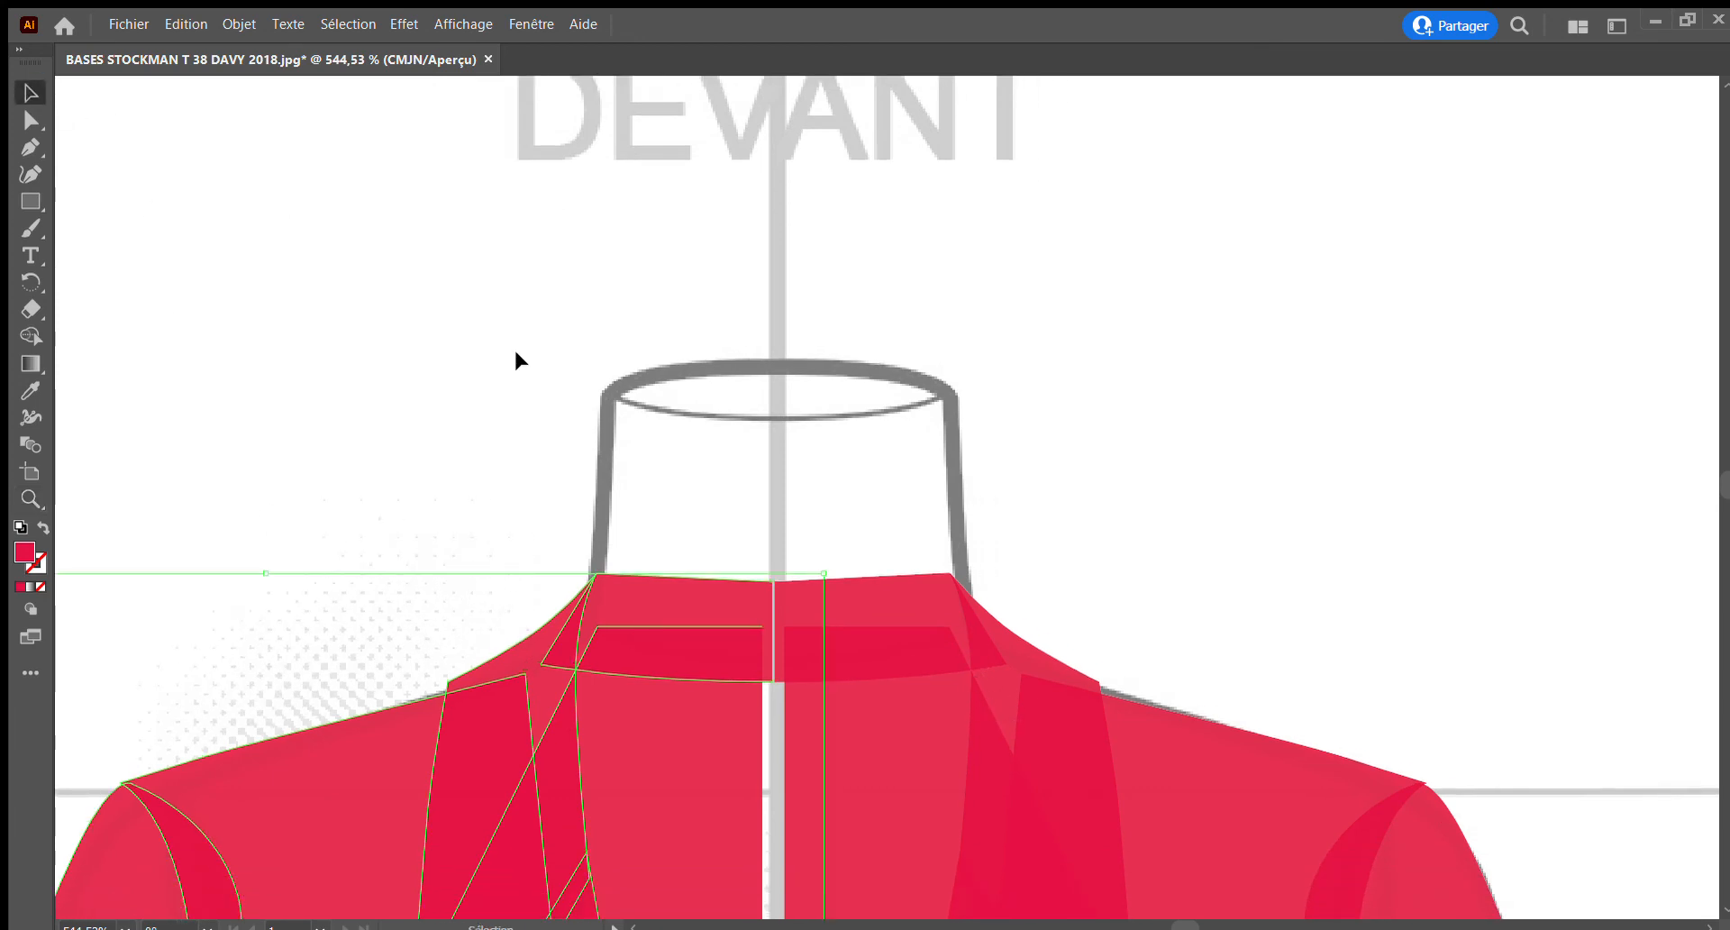
left_click(512, 347)
left_click(735, 583)
left_click(735, 586)
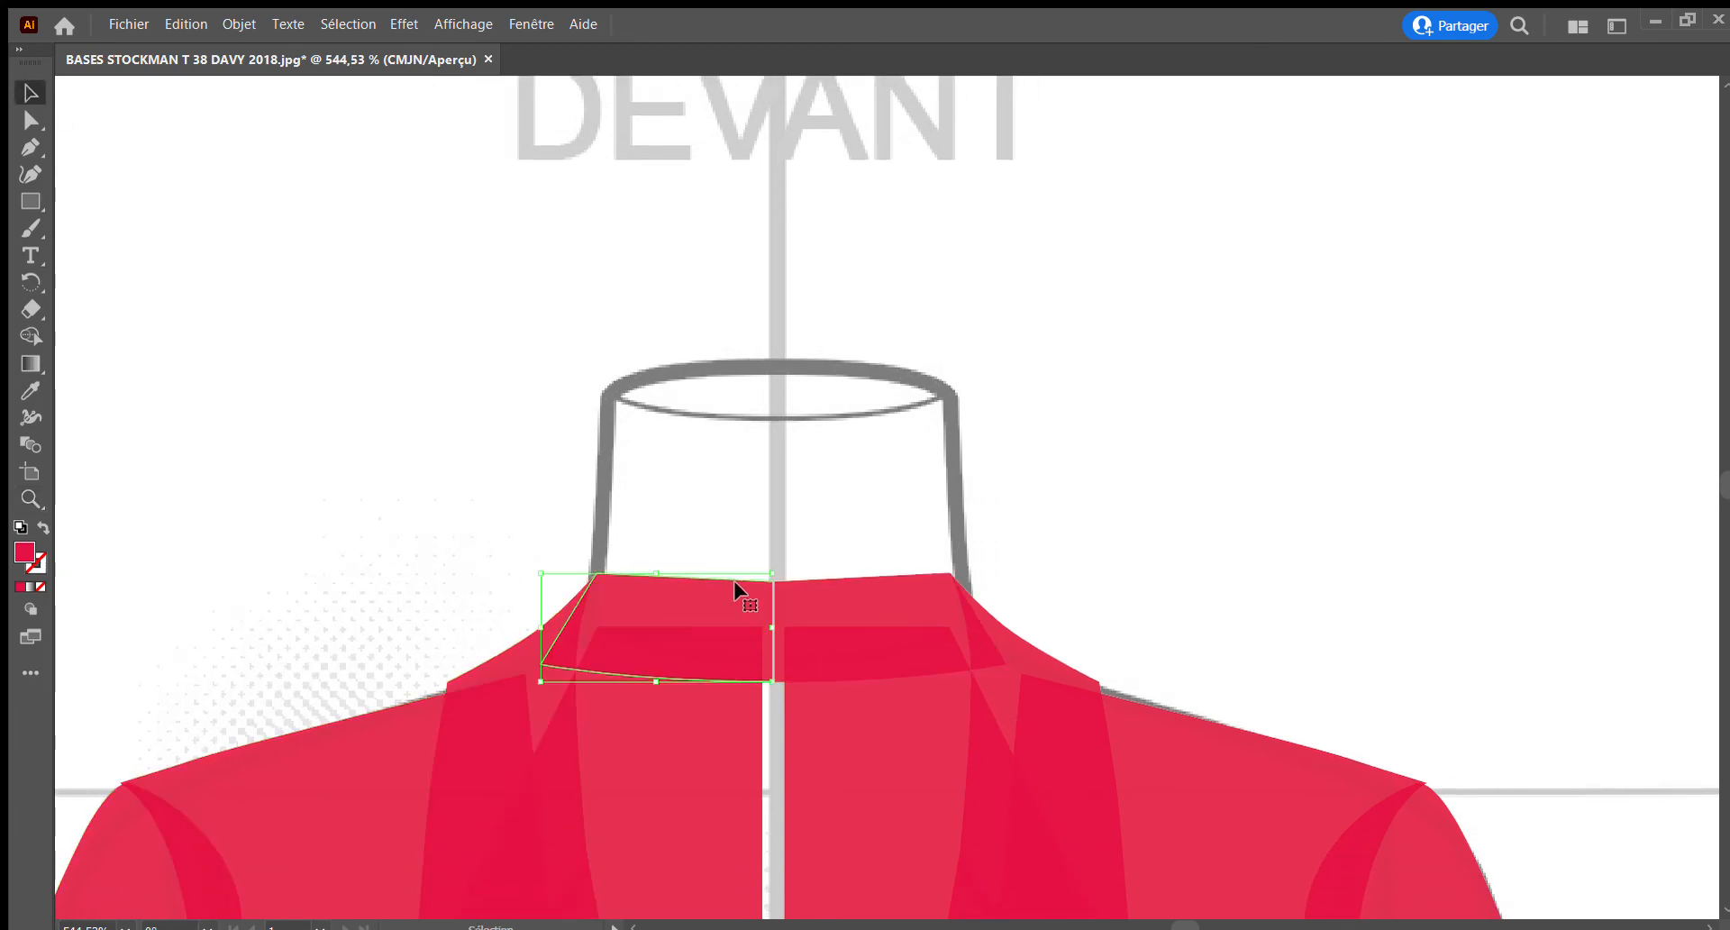
left_click(841, 594, "shift")
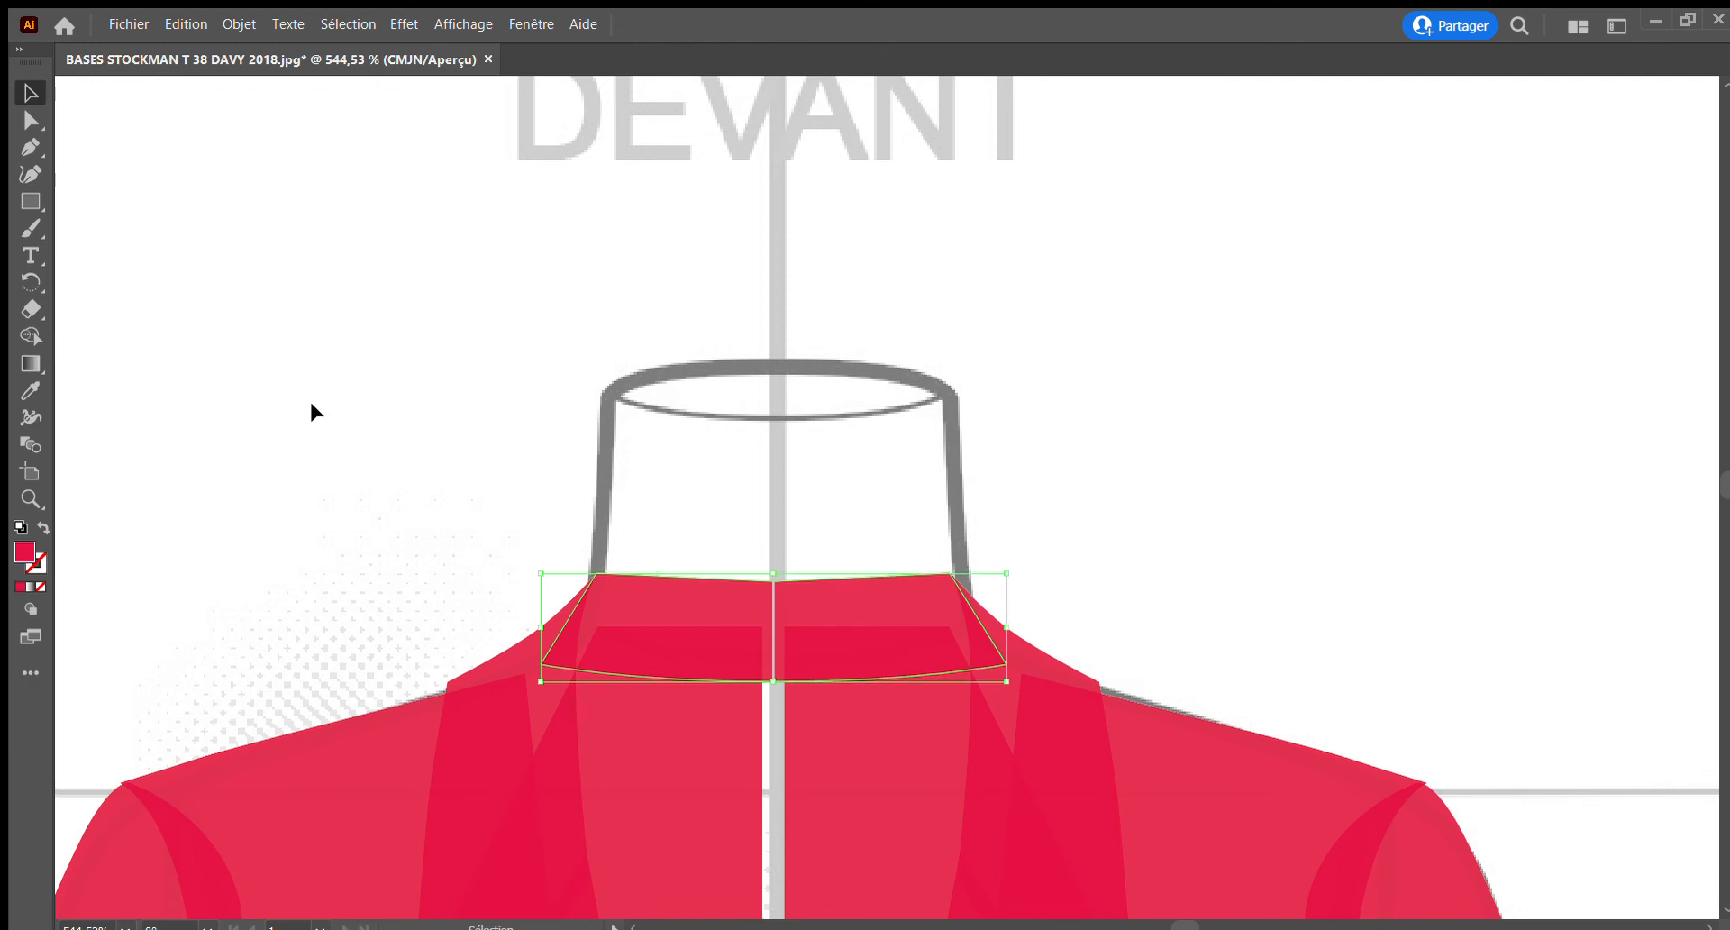
Join the two collar halves into one shape with the Pen tool at their upper and lower centre anchor points
left_click(30, 146)
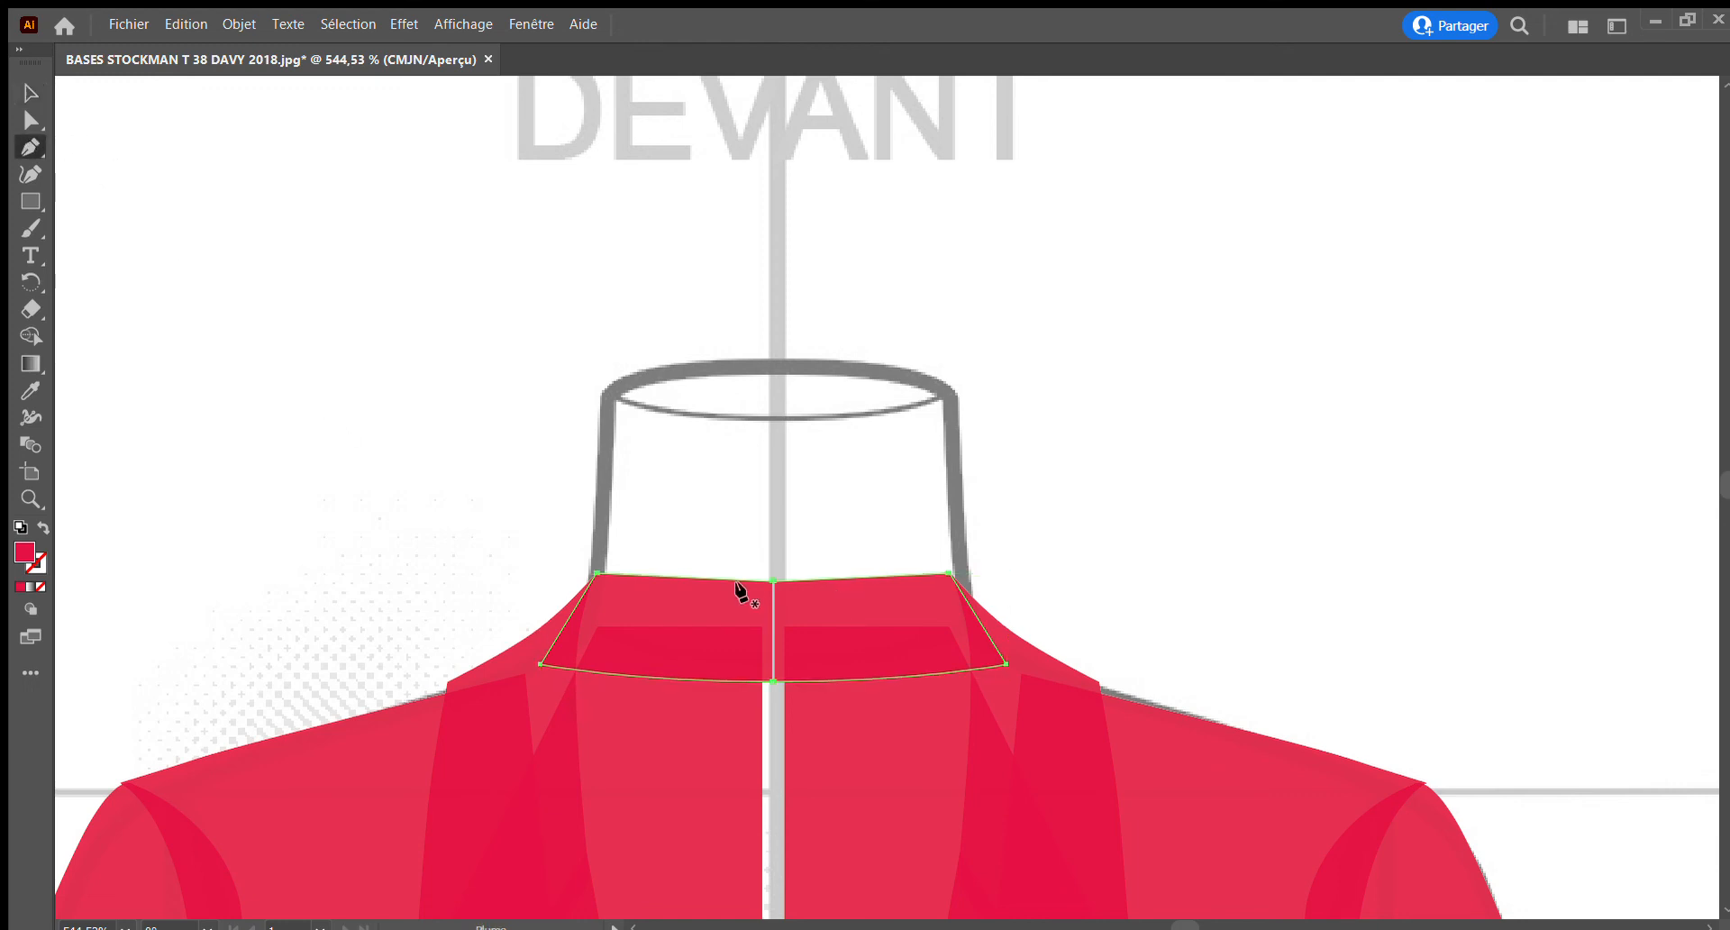
left_click(30, 498)
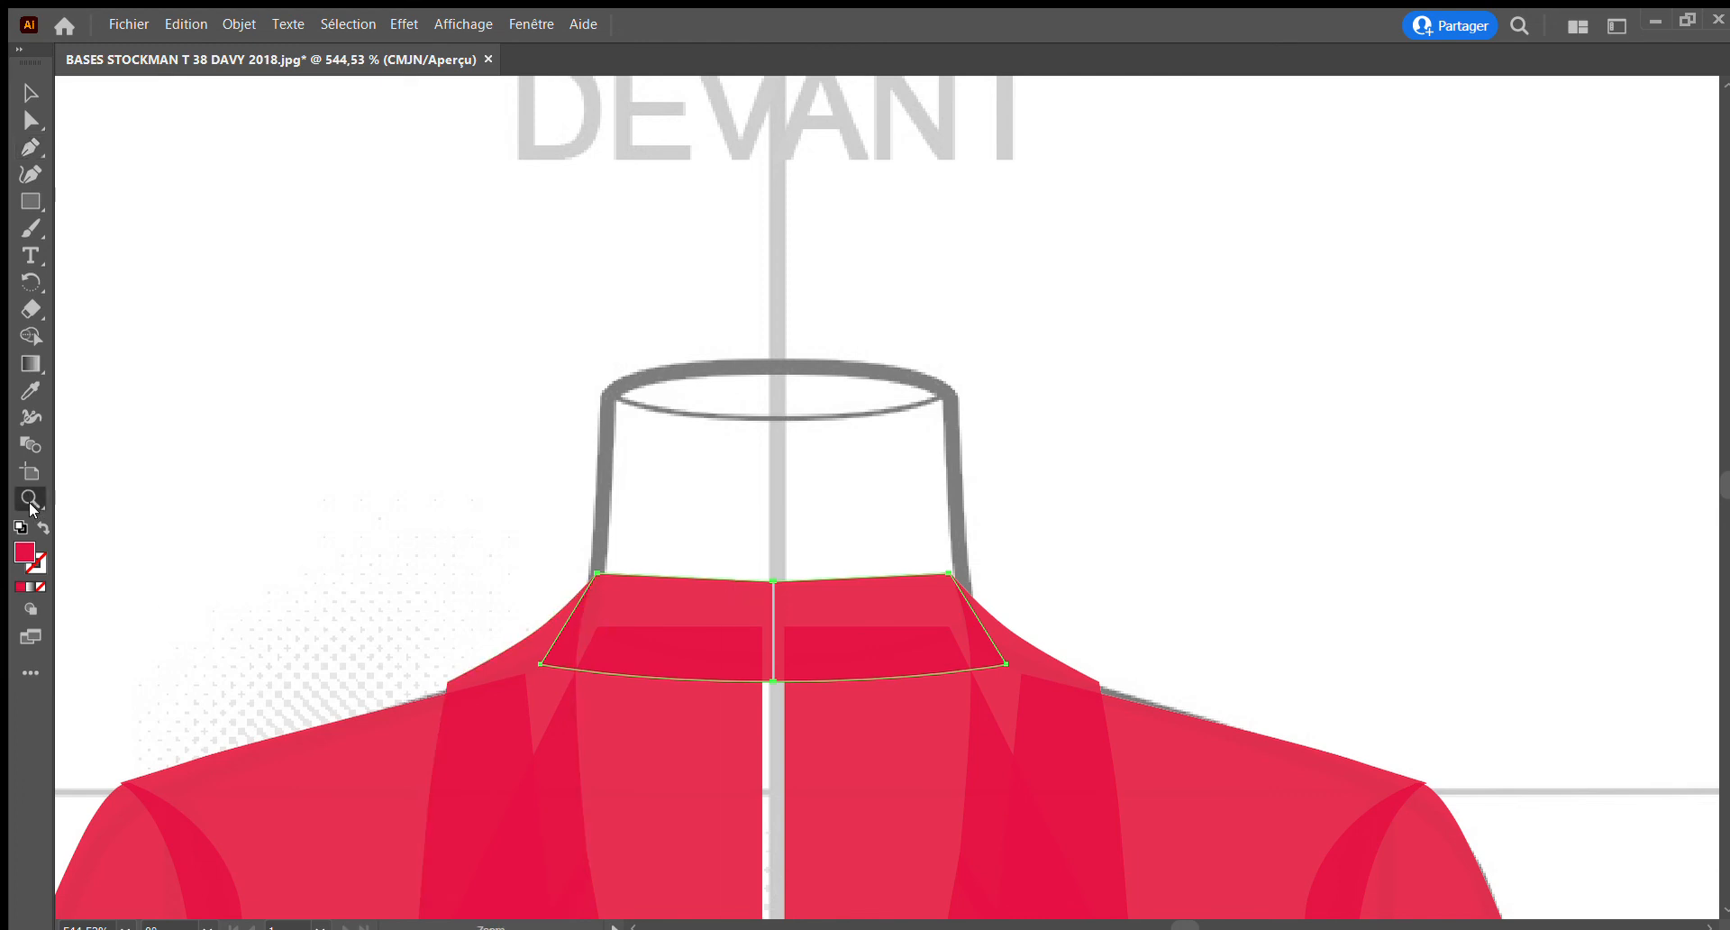
left_click_drag(741, 537, 1045, 807)
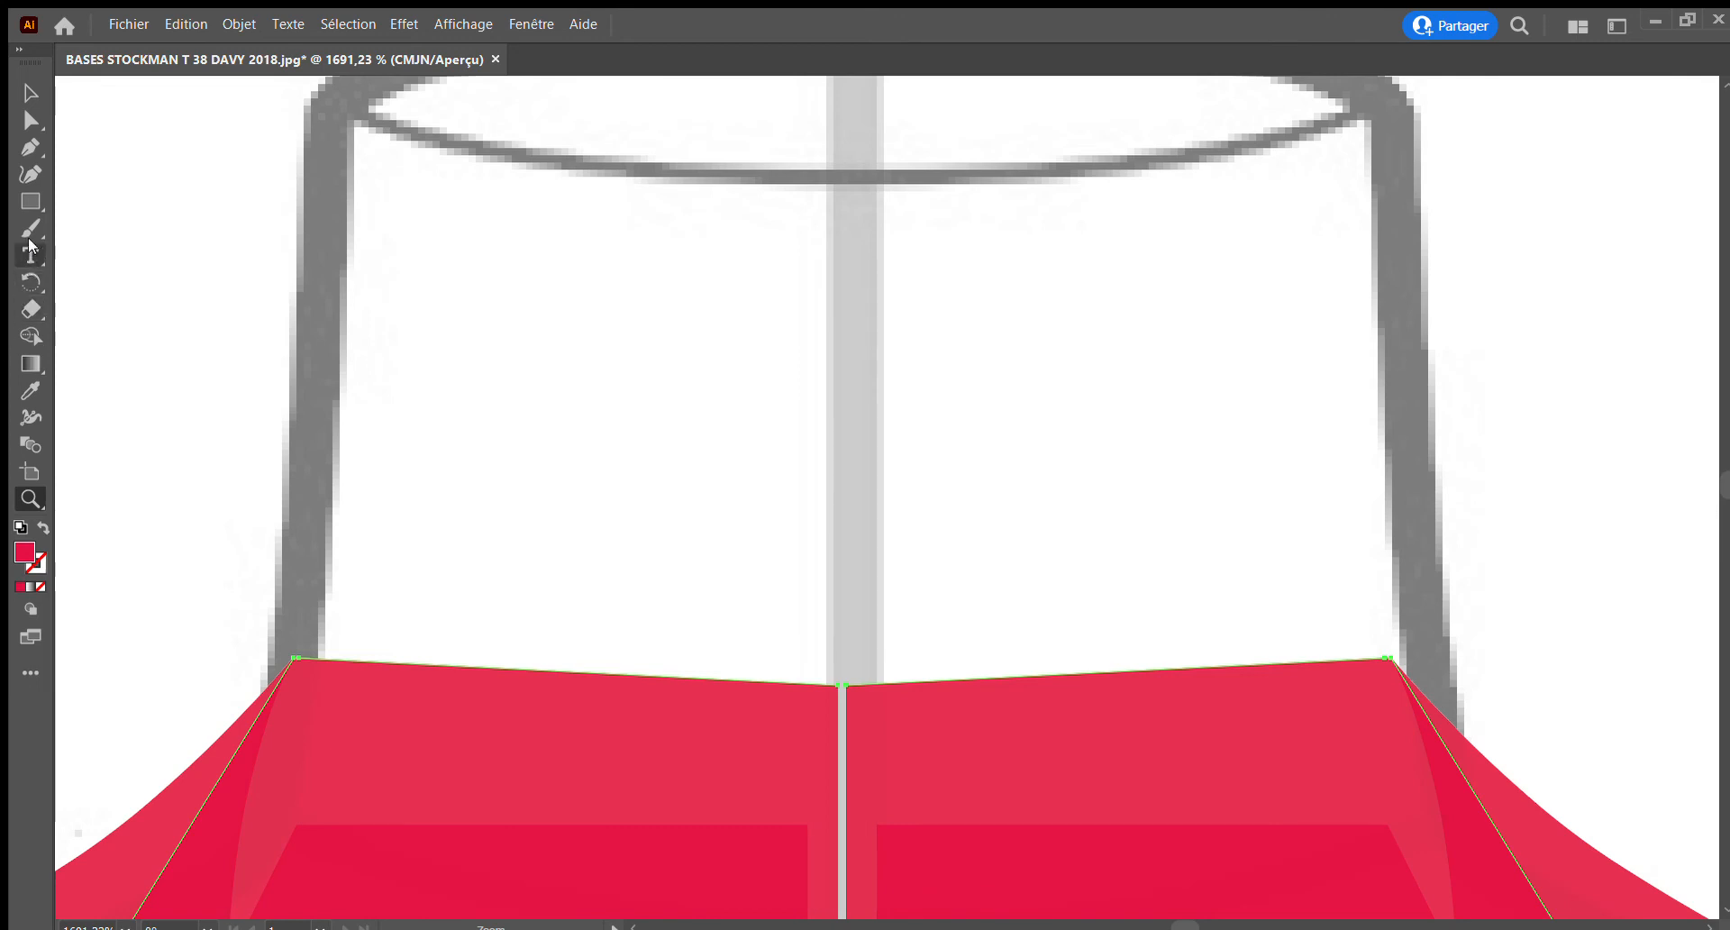
left_click(30, 147)
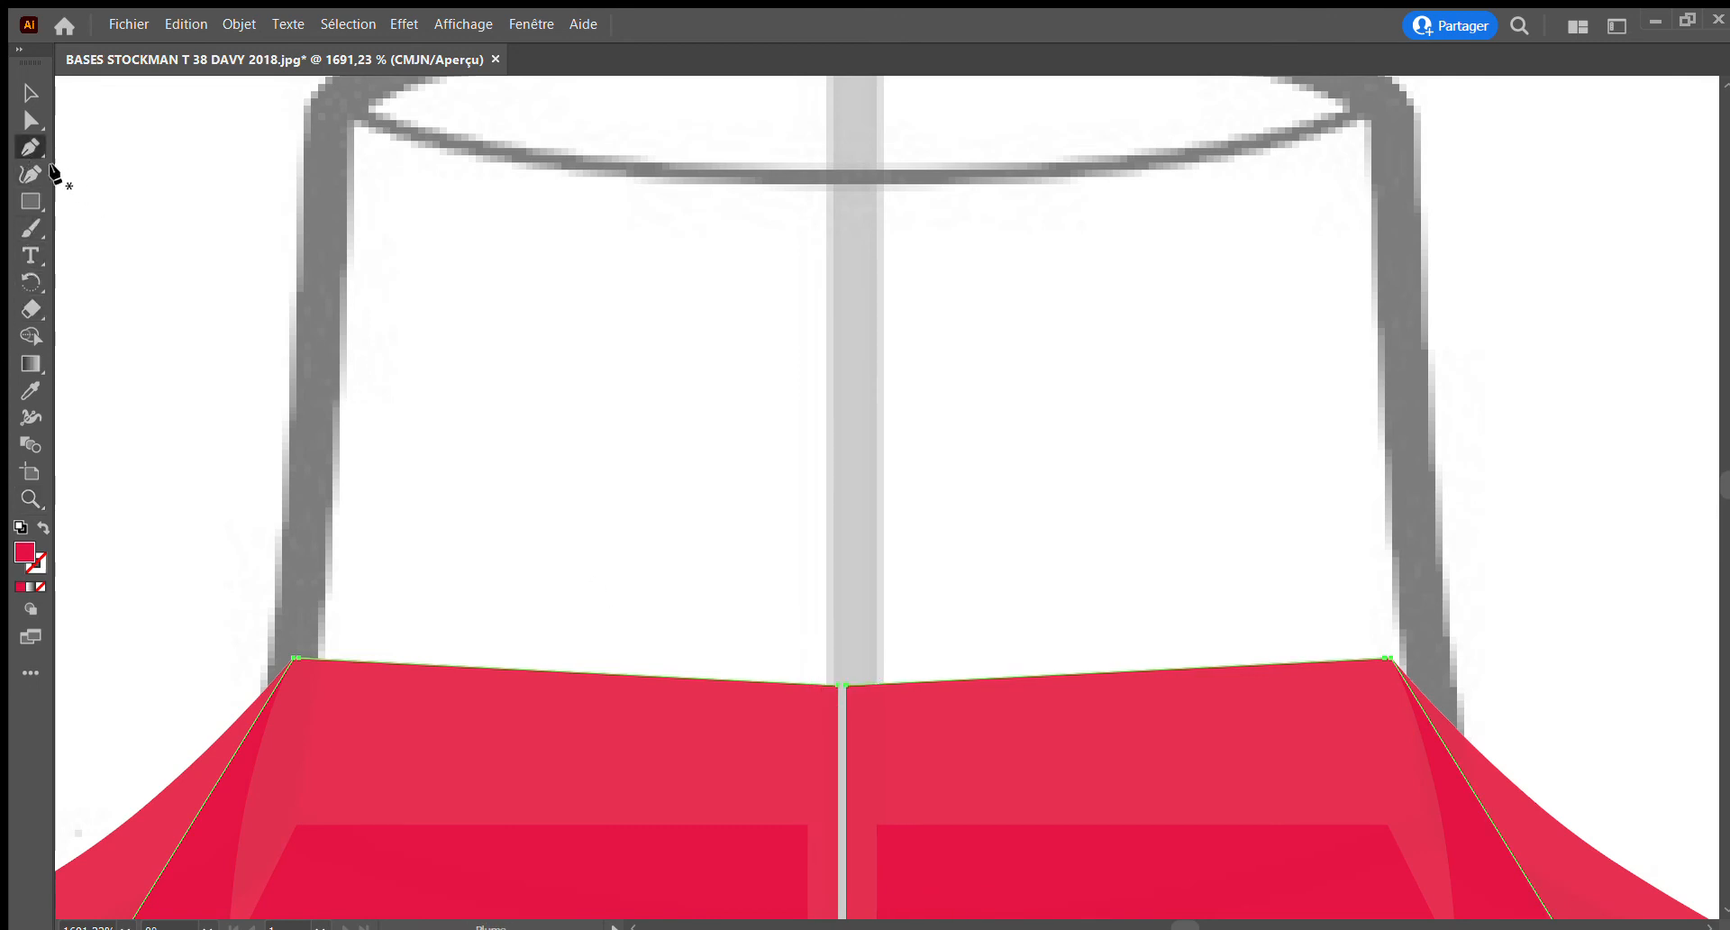
left_click(30, 120)
left_click(431, 427)
left_click(710, 700)
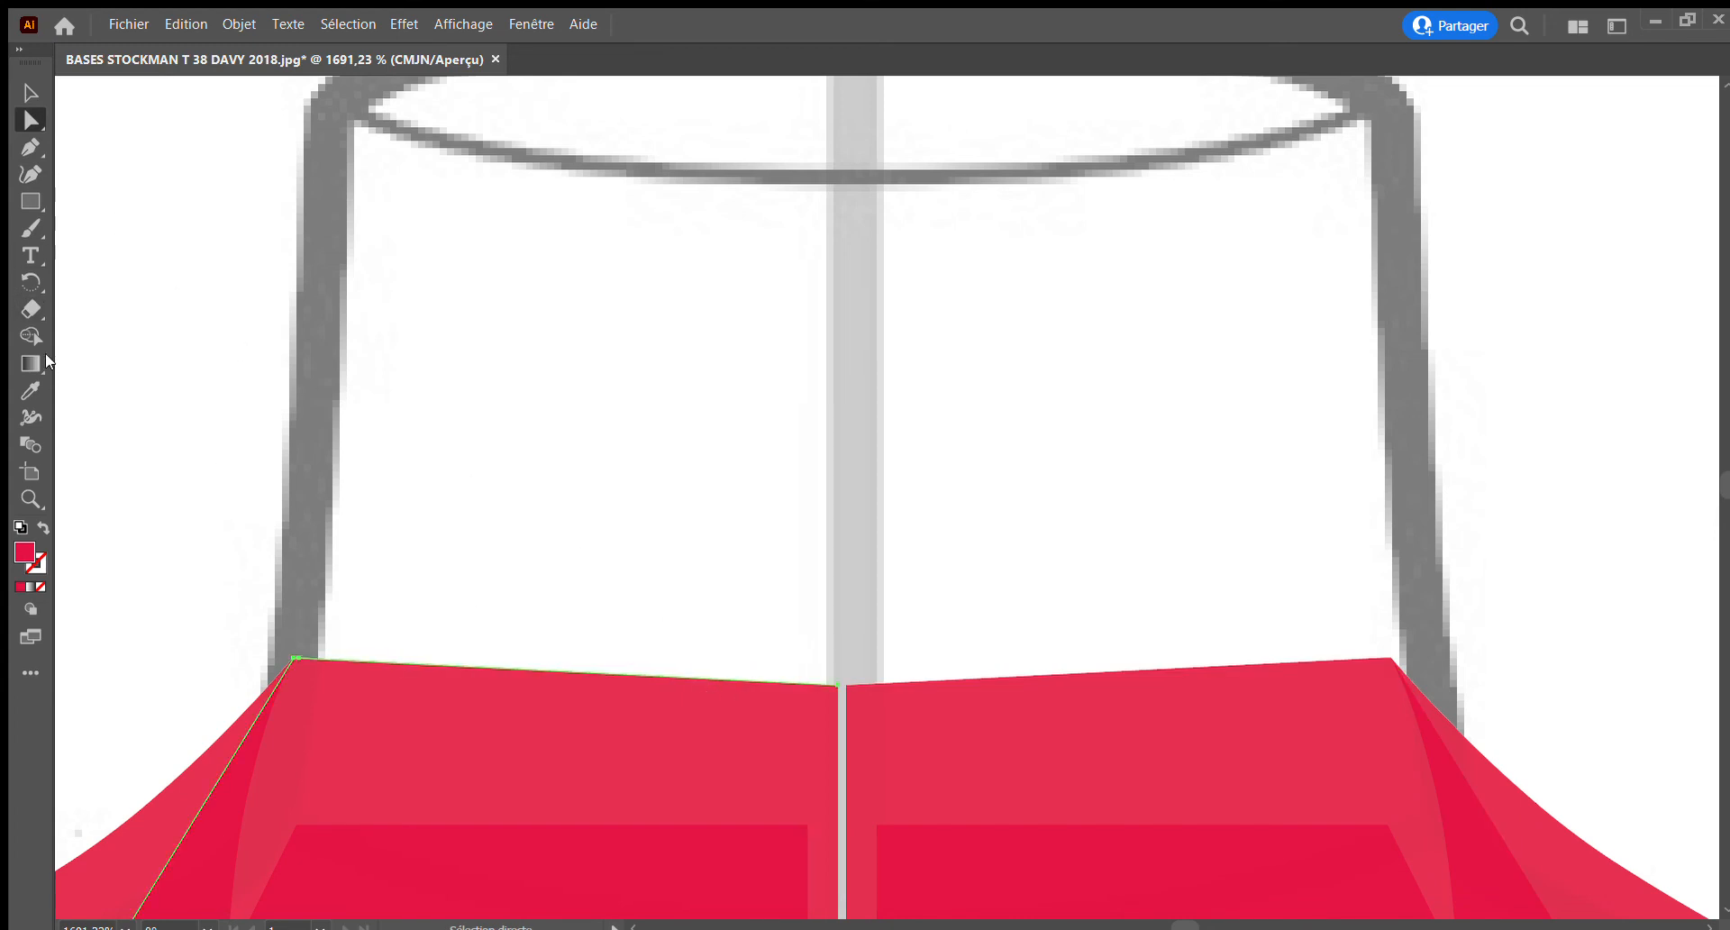
left_click(30, 144)
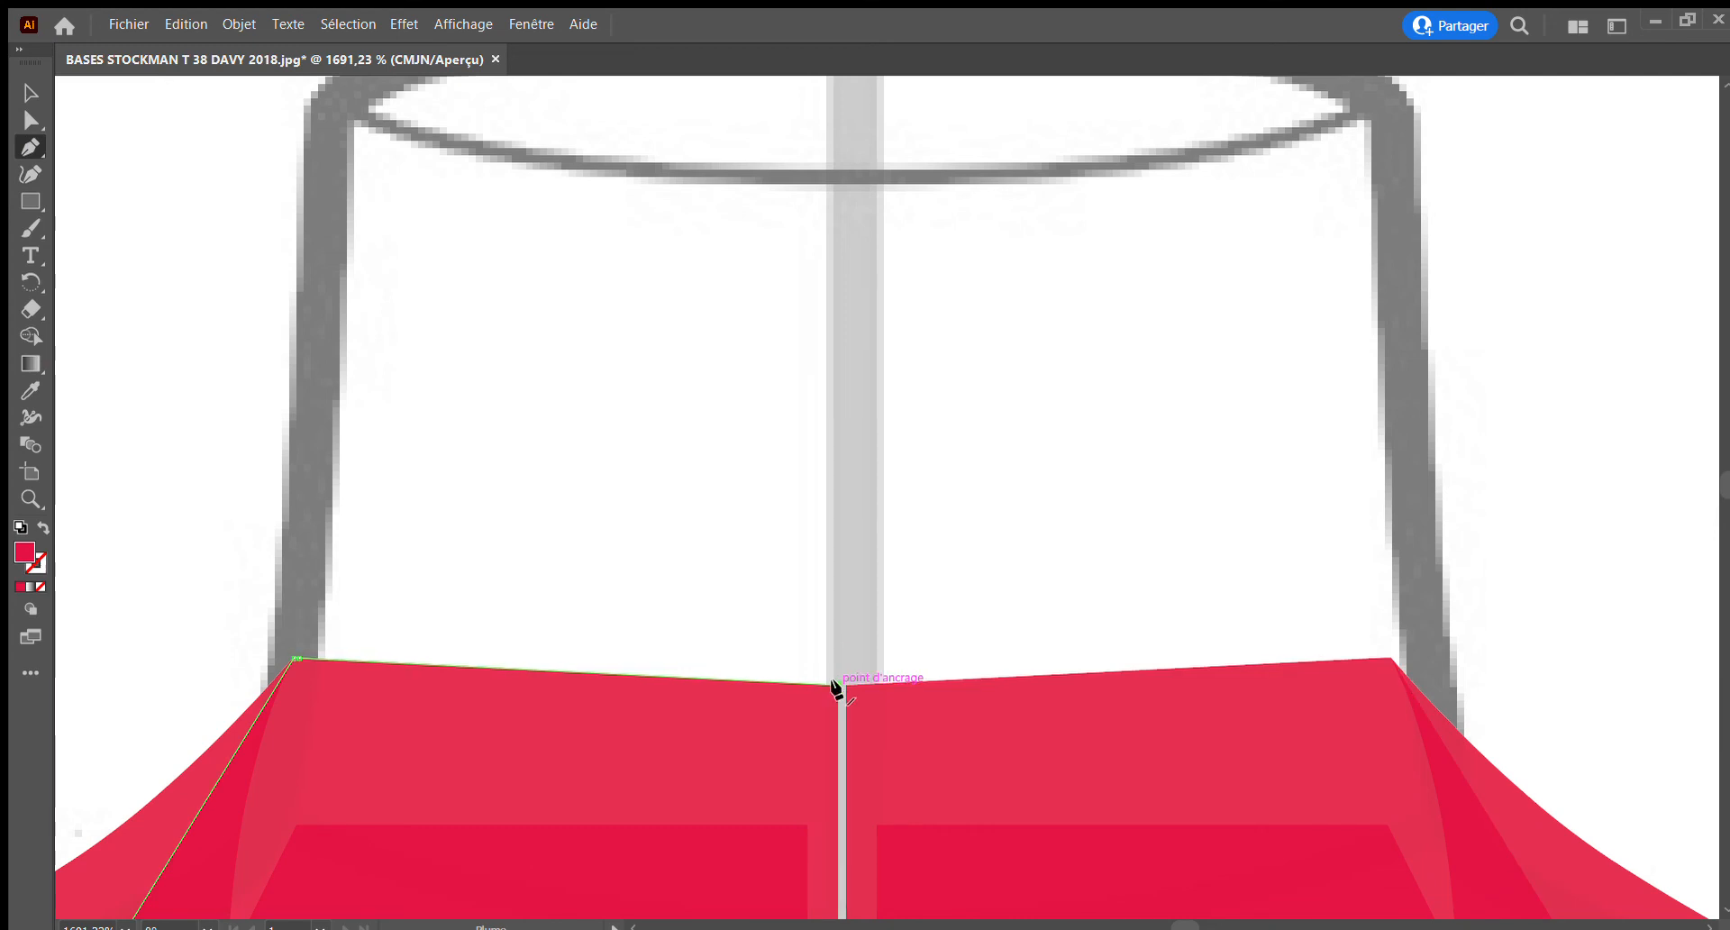
left_click_drag(836, 687, 842, 687)
scroll(856, 784, "down", 5)
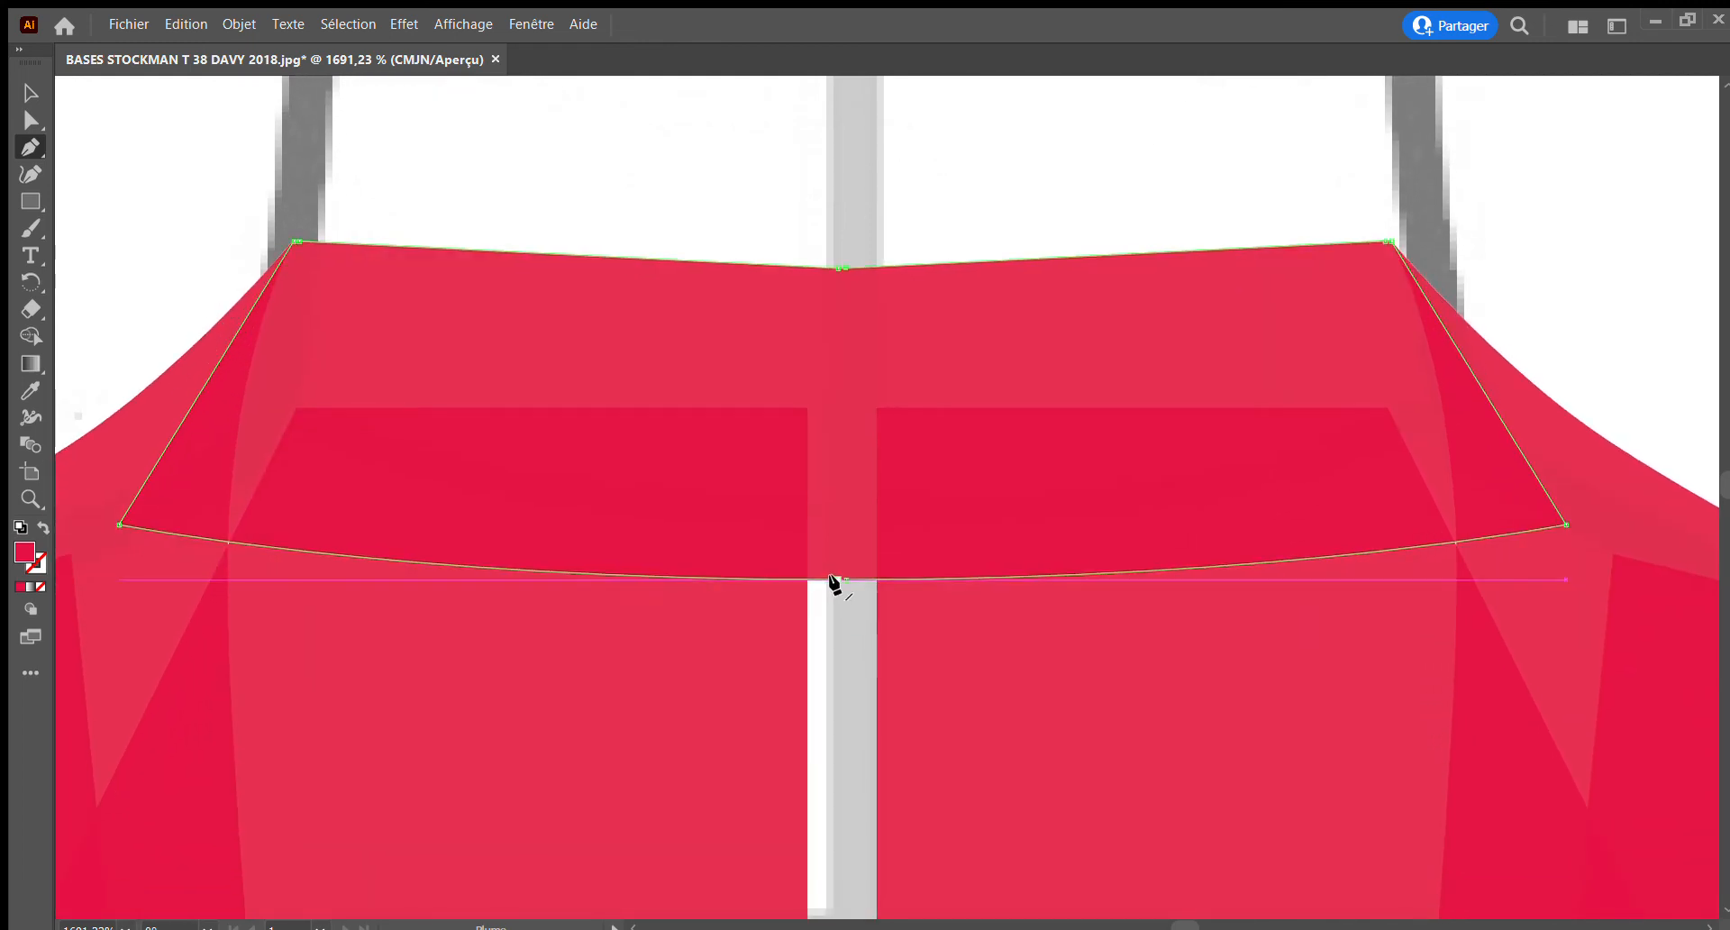
left_click_drag(834, 578, 842, 580)
Select the two halves of the jacket's inner back piece and bridge the centre gap along their upper edge with the Pen tool
left_click(24, 93)
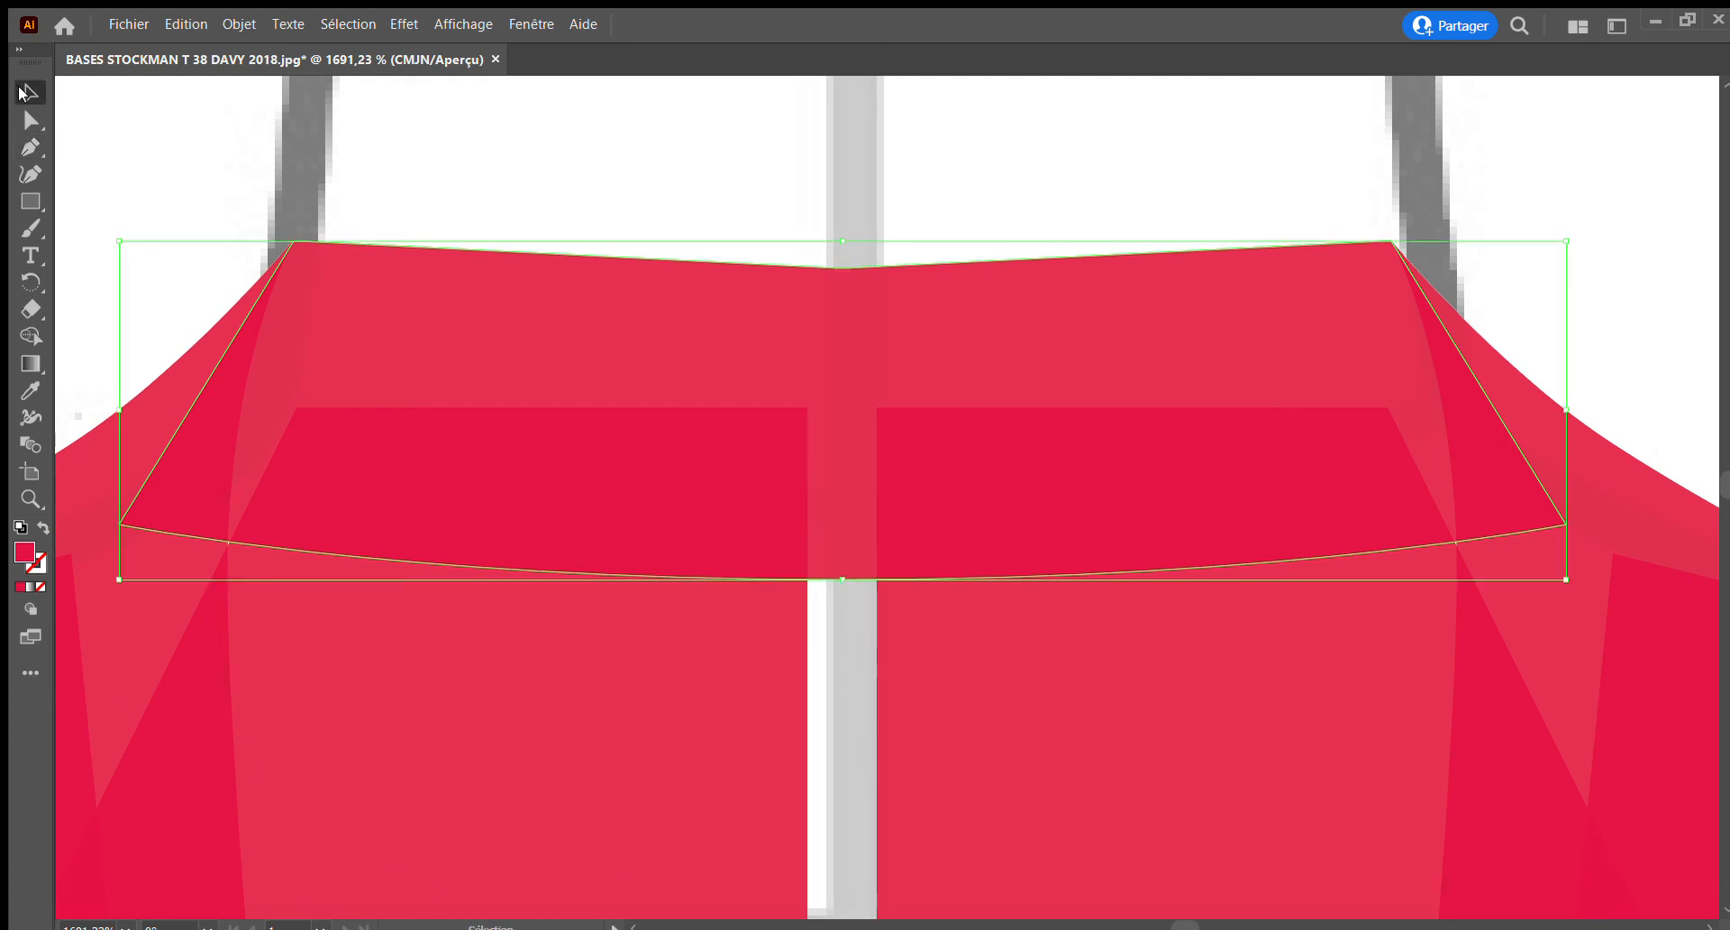
left_click(798, 676)
left_click(907, 690, "shift")
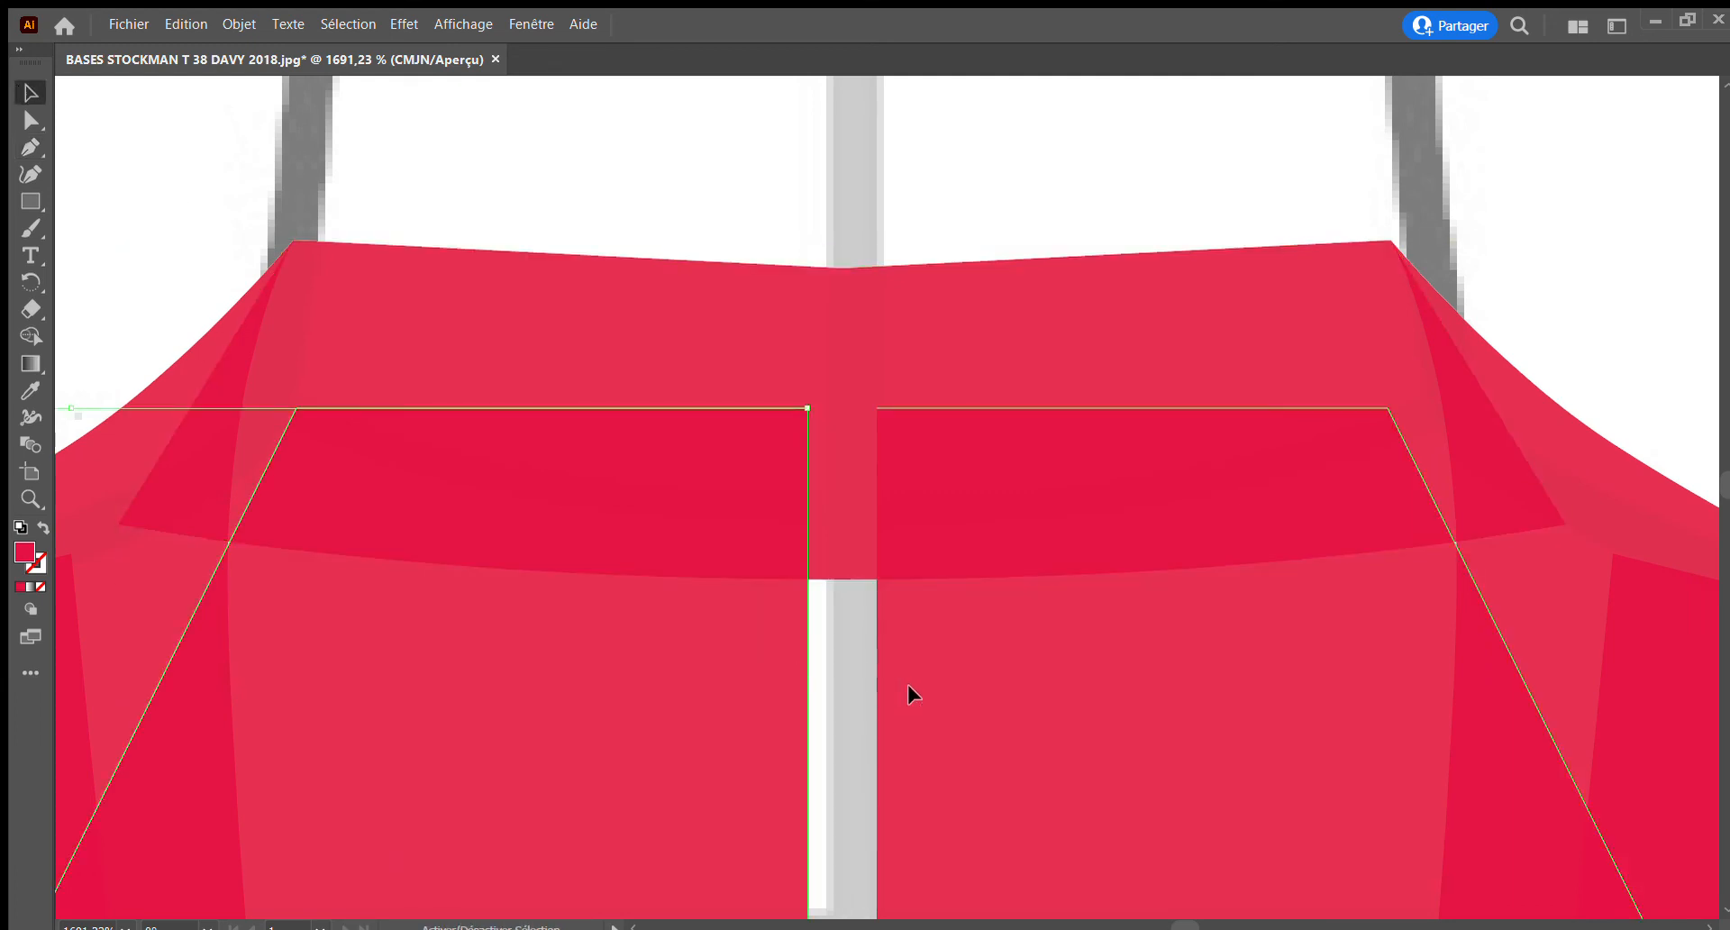
key("ctrl+j")
left_click(30, 147)
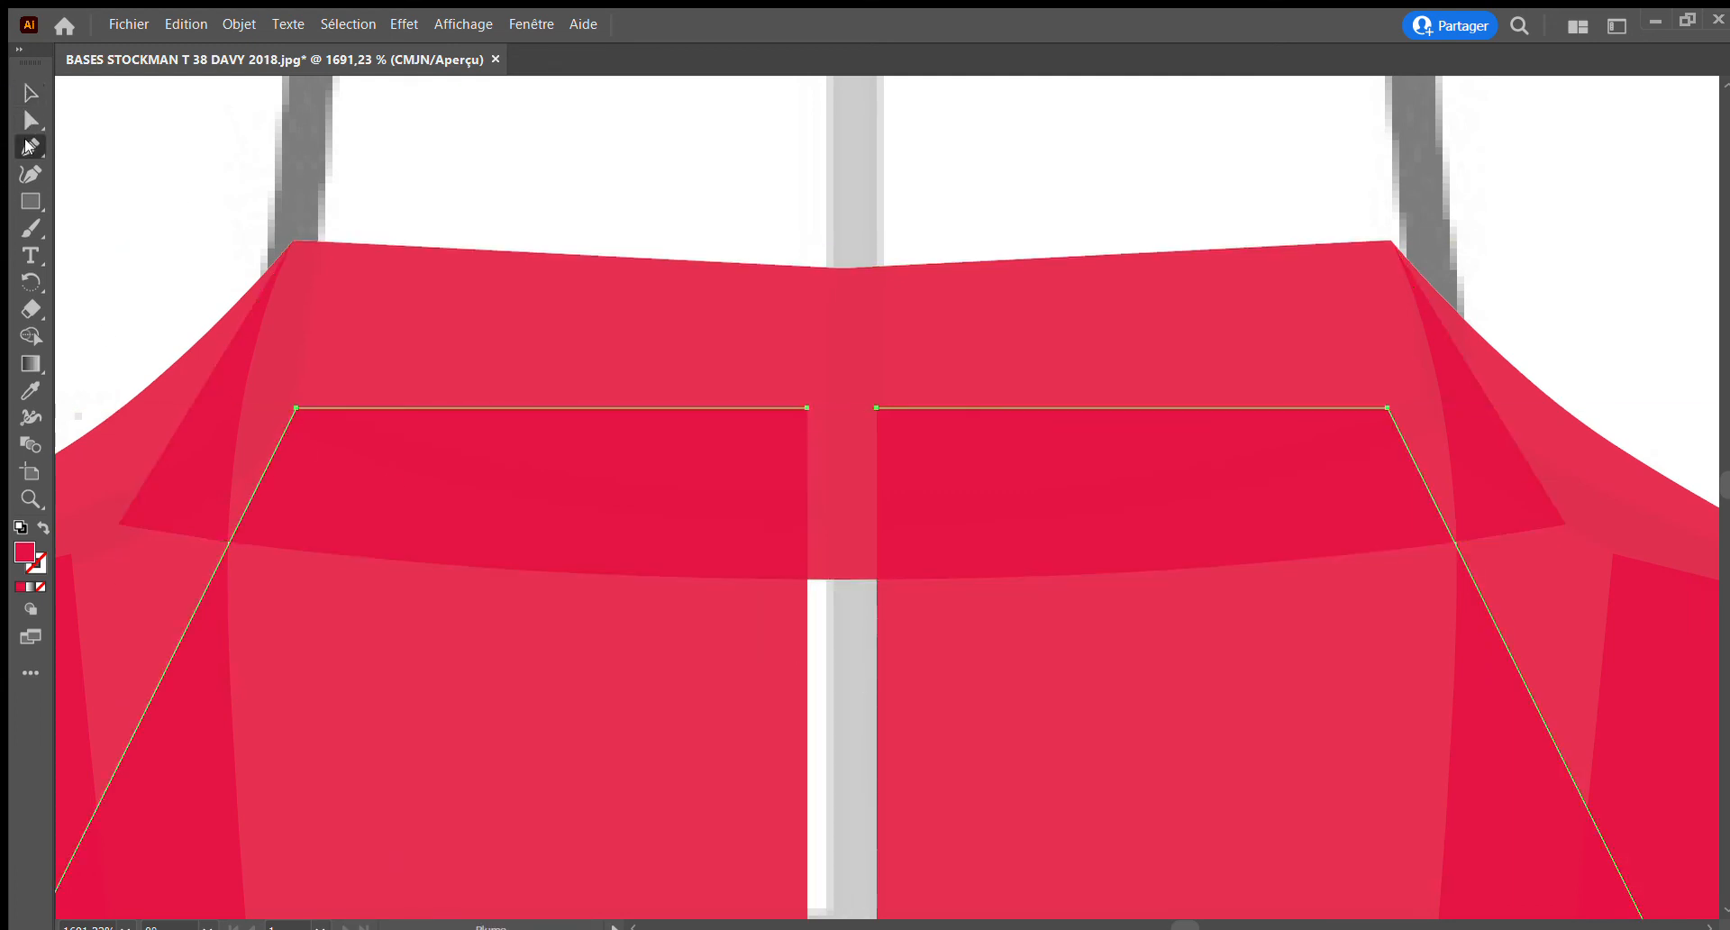
left_click(807, 409)
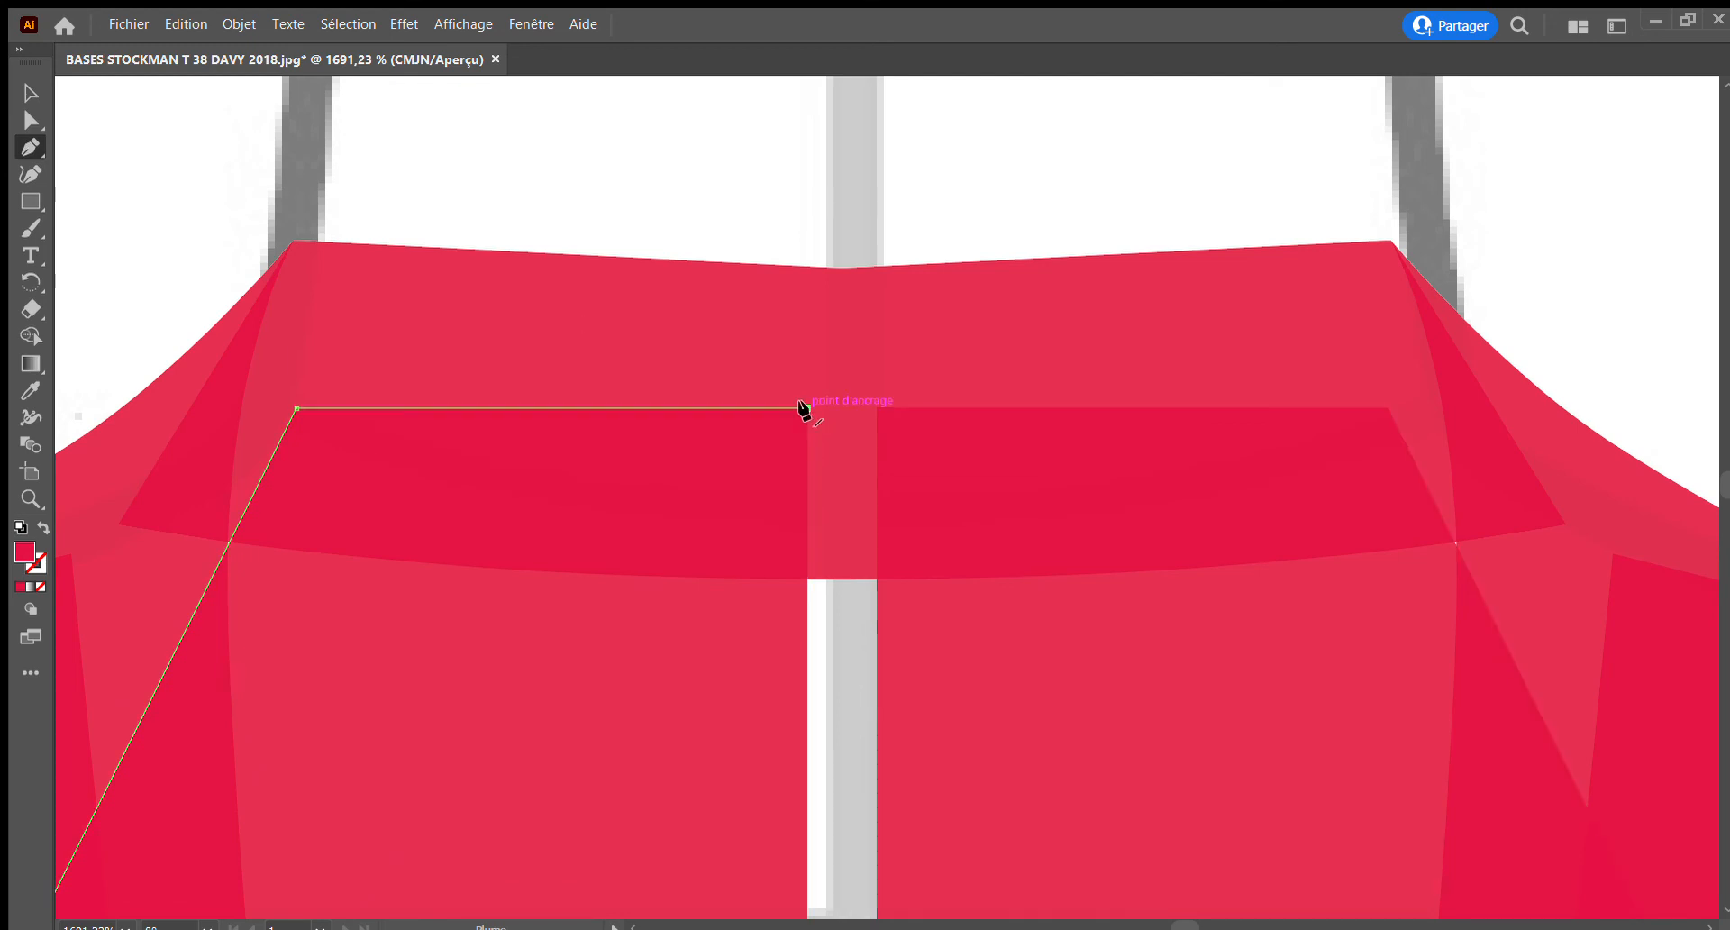
left_click(875, 409)
Examine the joined inner back piece from the neckline down to the hem, including the whole jacket front
scroll(787, 680, "down", 3)
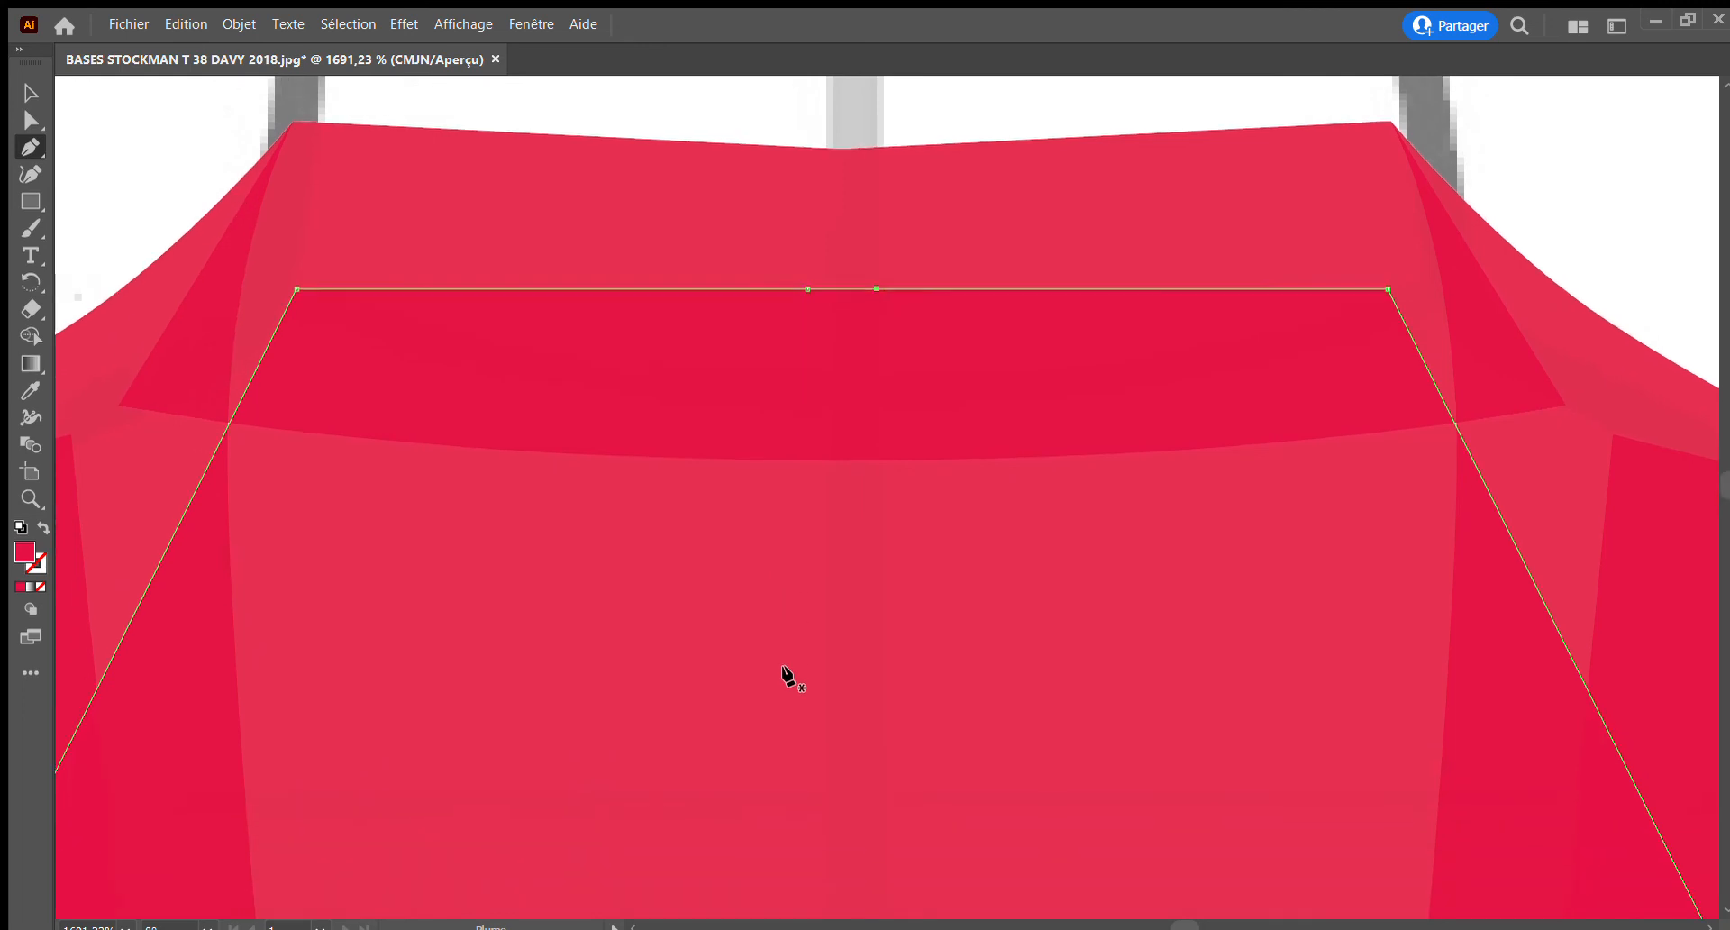
scroll(557, 585, "down", 15)
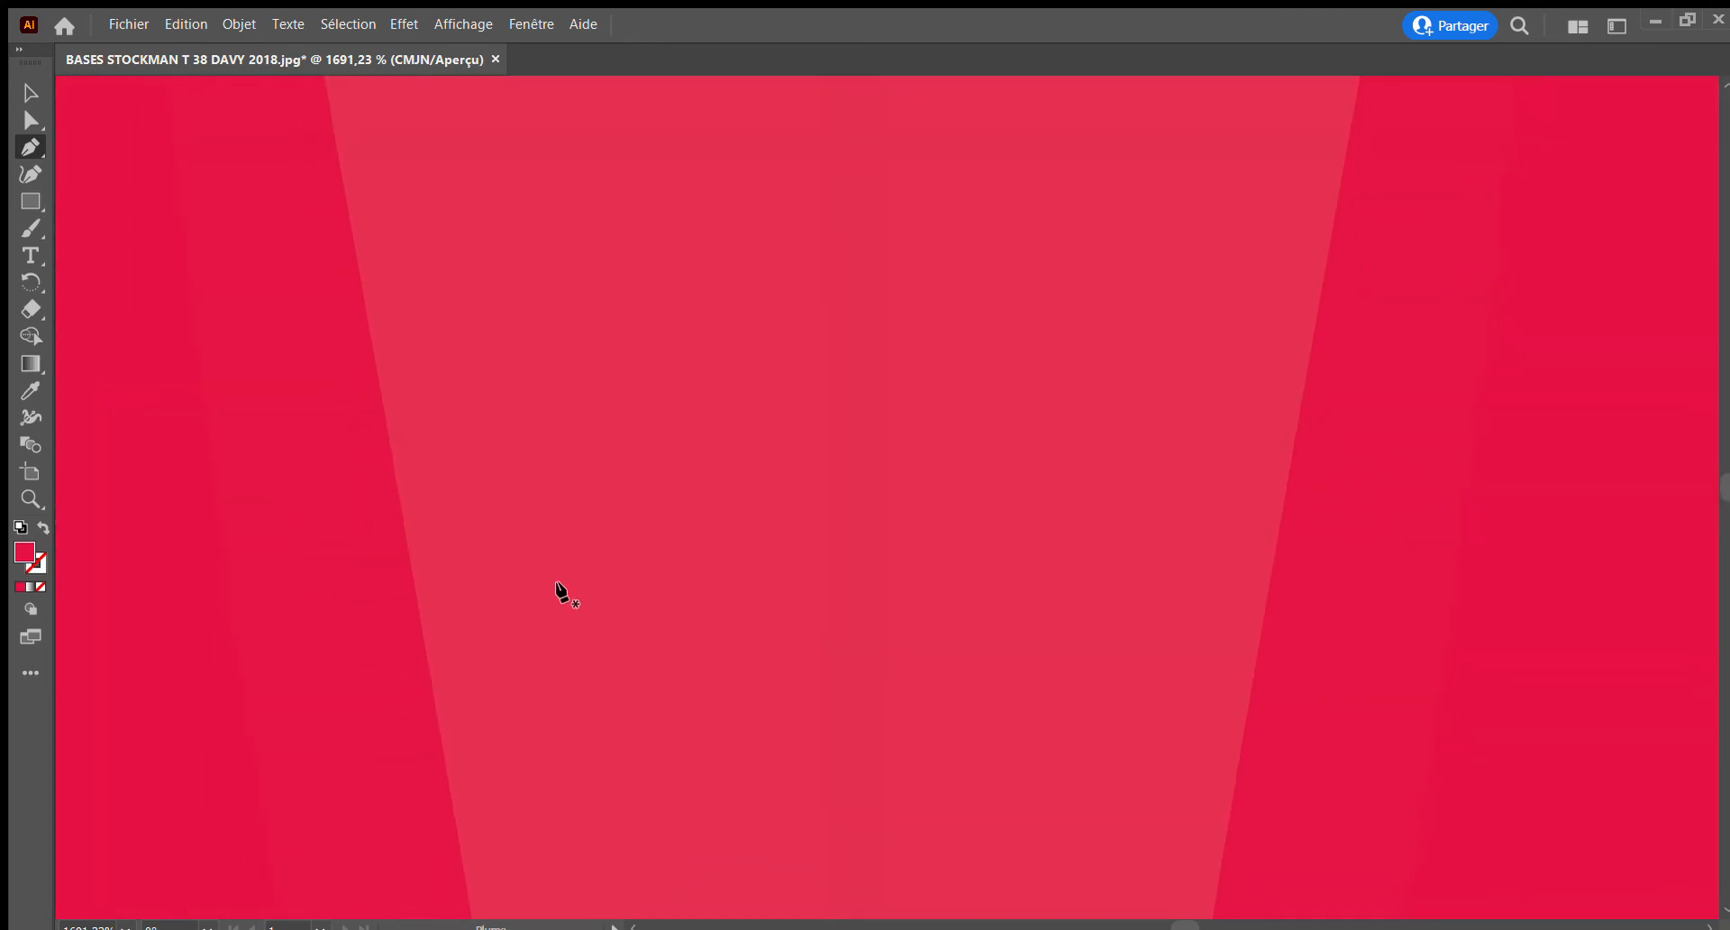
scroll(558, 590, "down", 10)
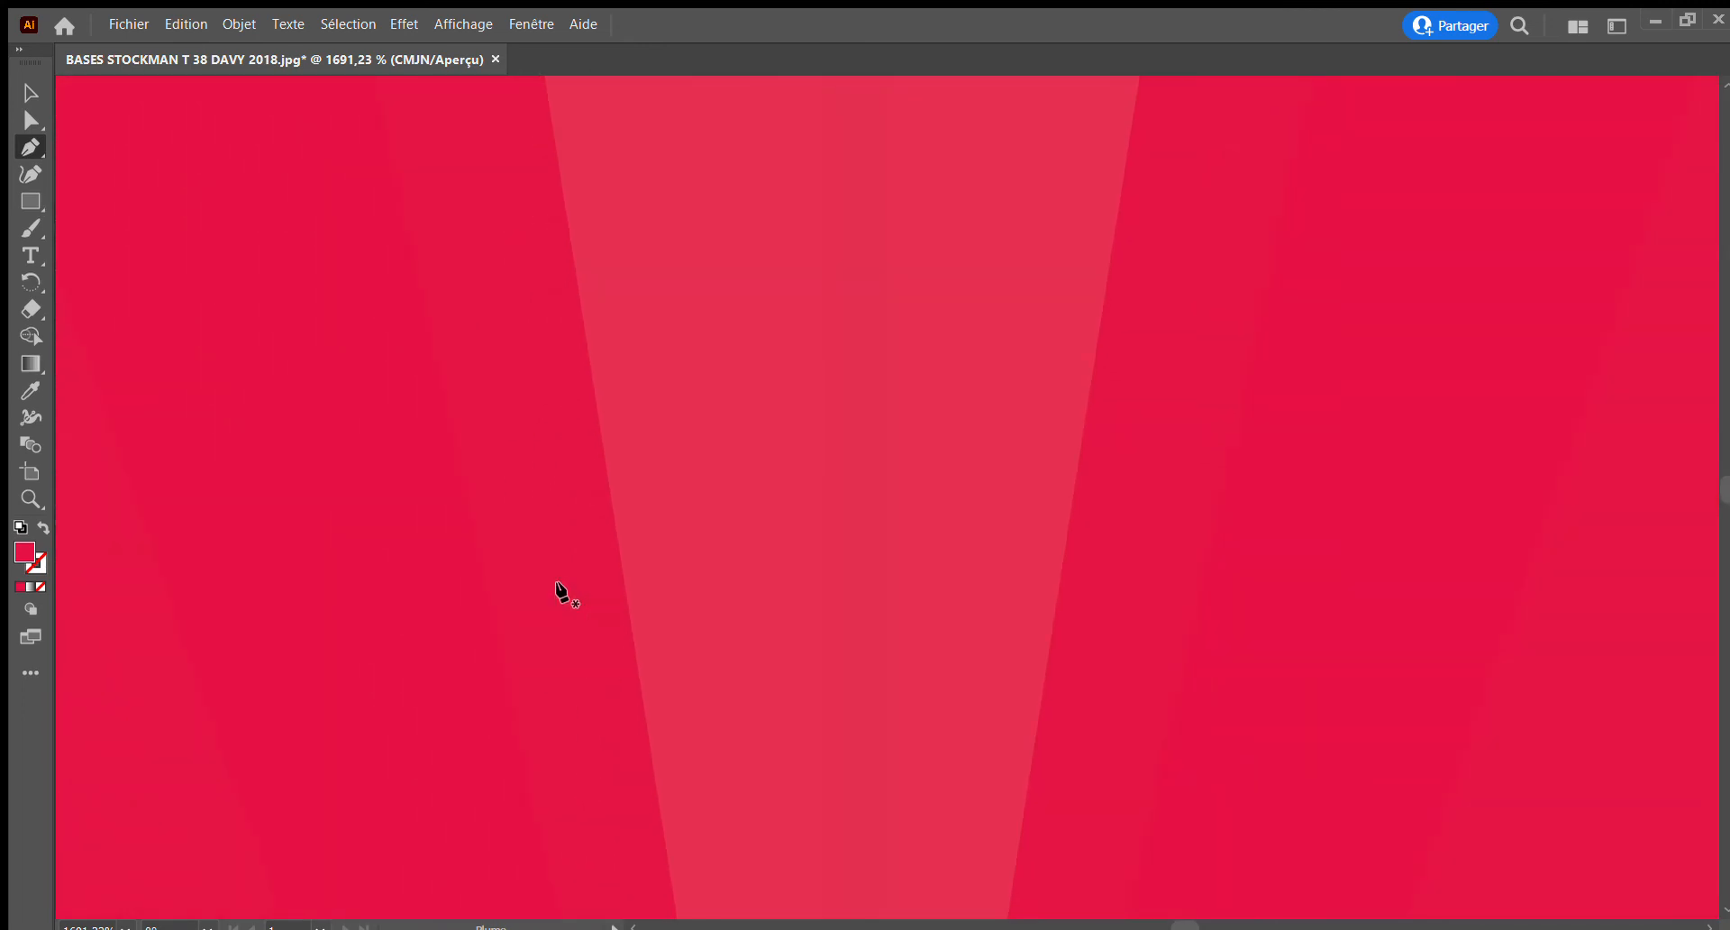
scroll(560, 591, "down", 15)
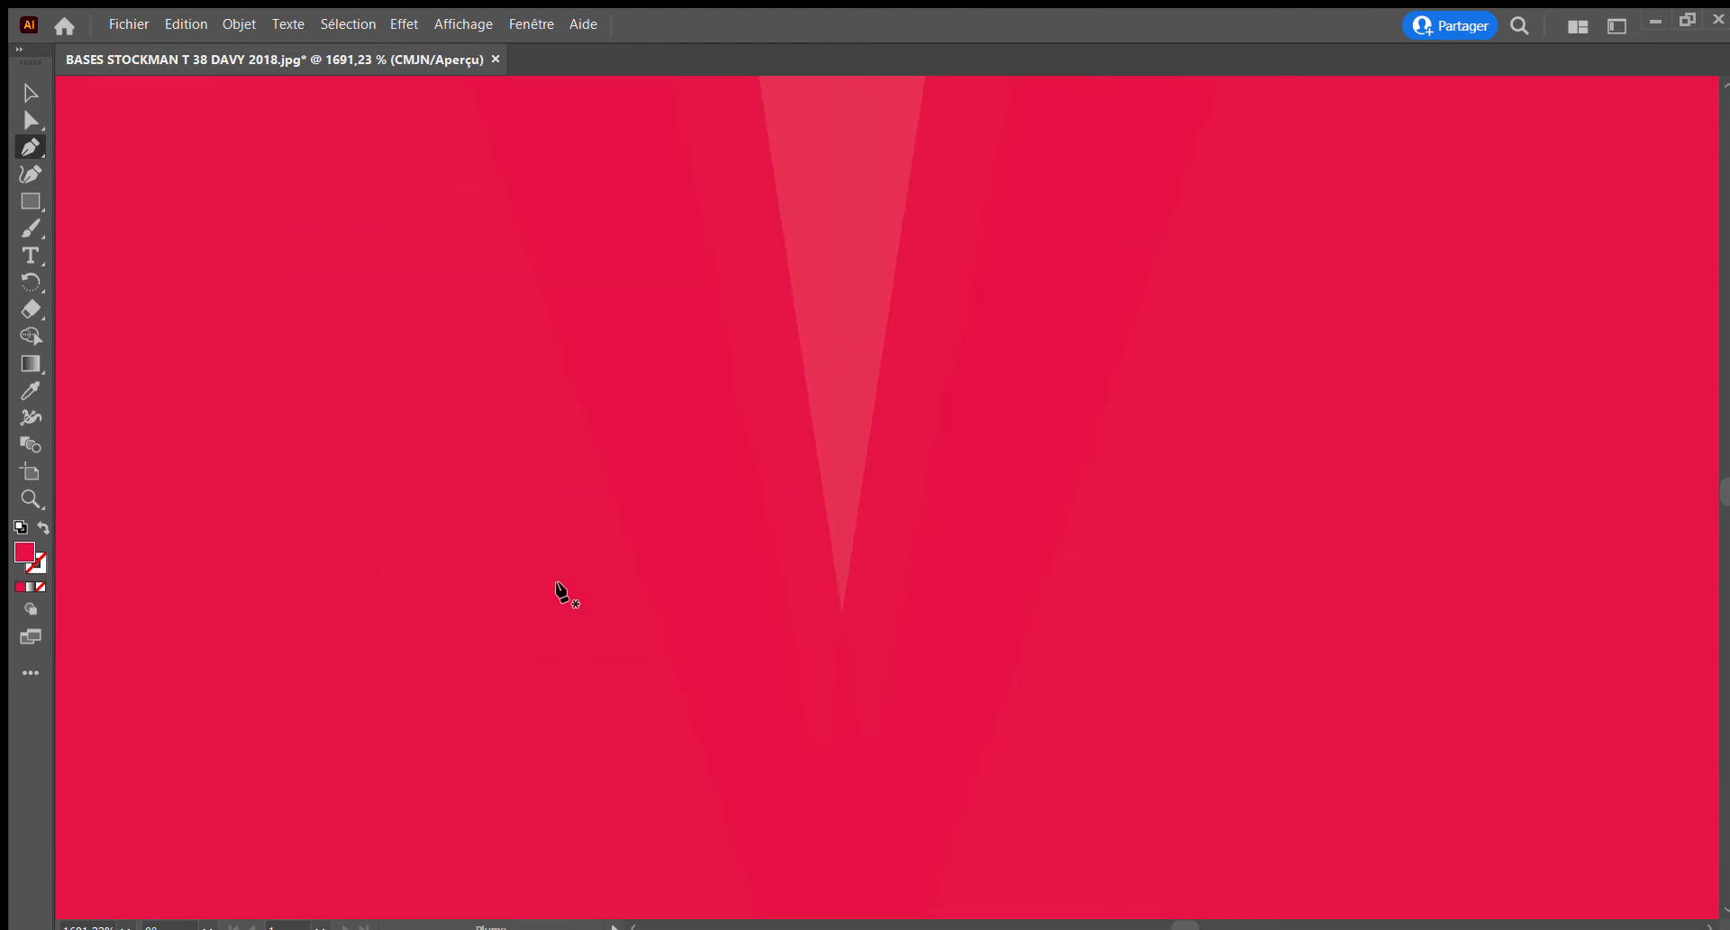
left_click(30, 498)
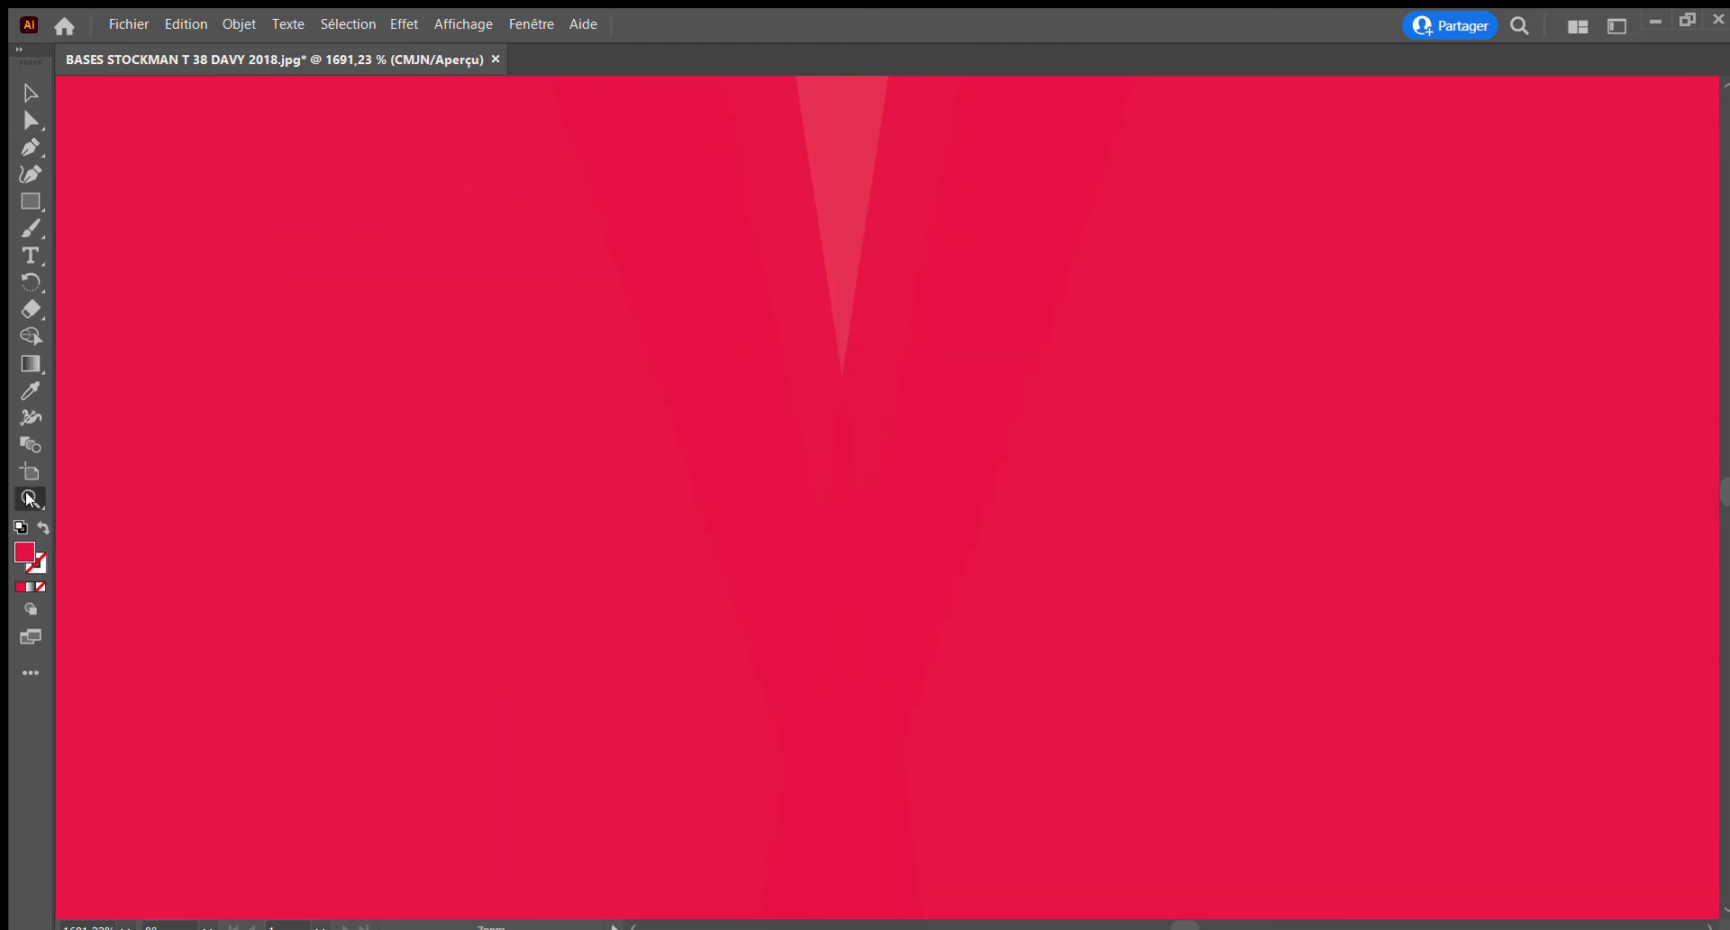
left_click(906, 630, "alt")
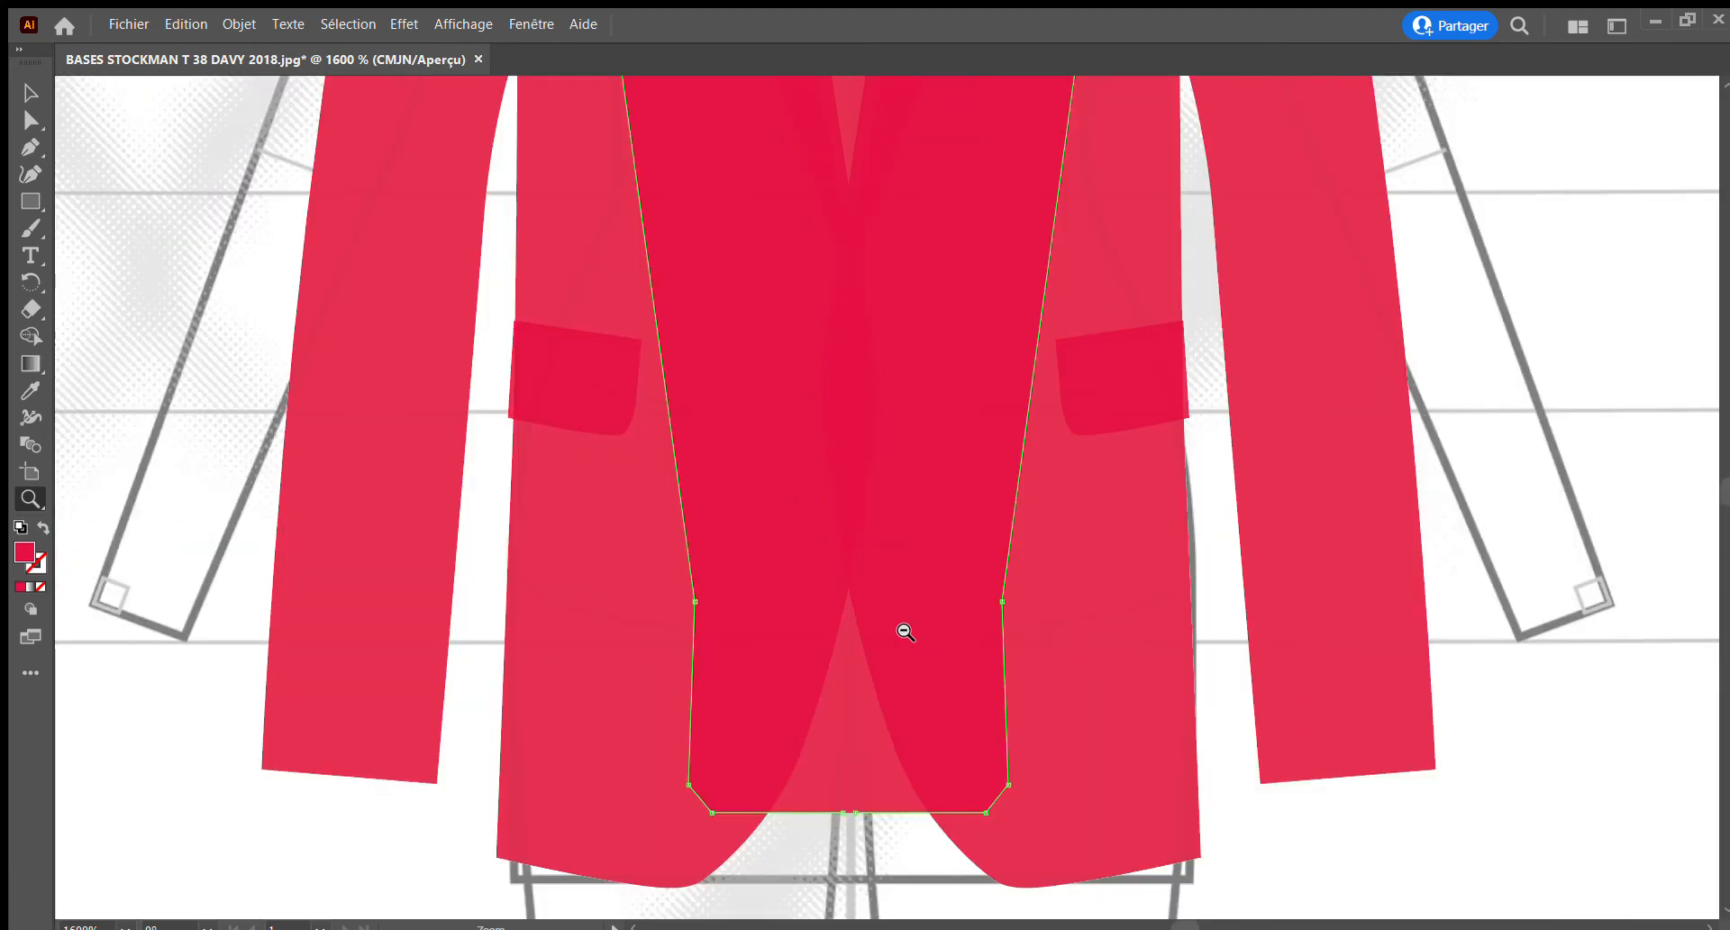
left_click(905, 631, "alt")
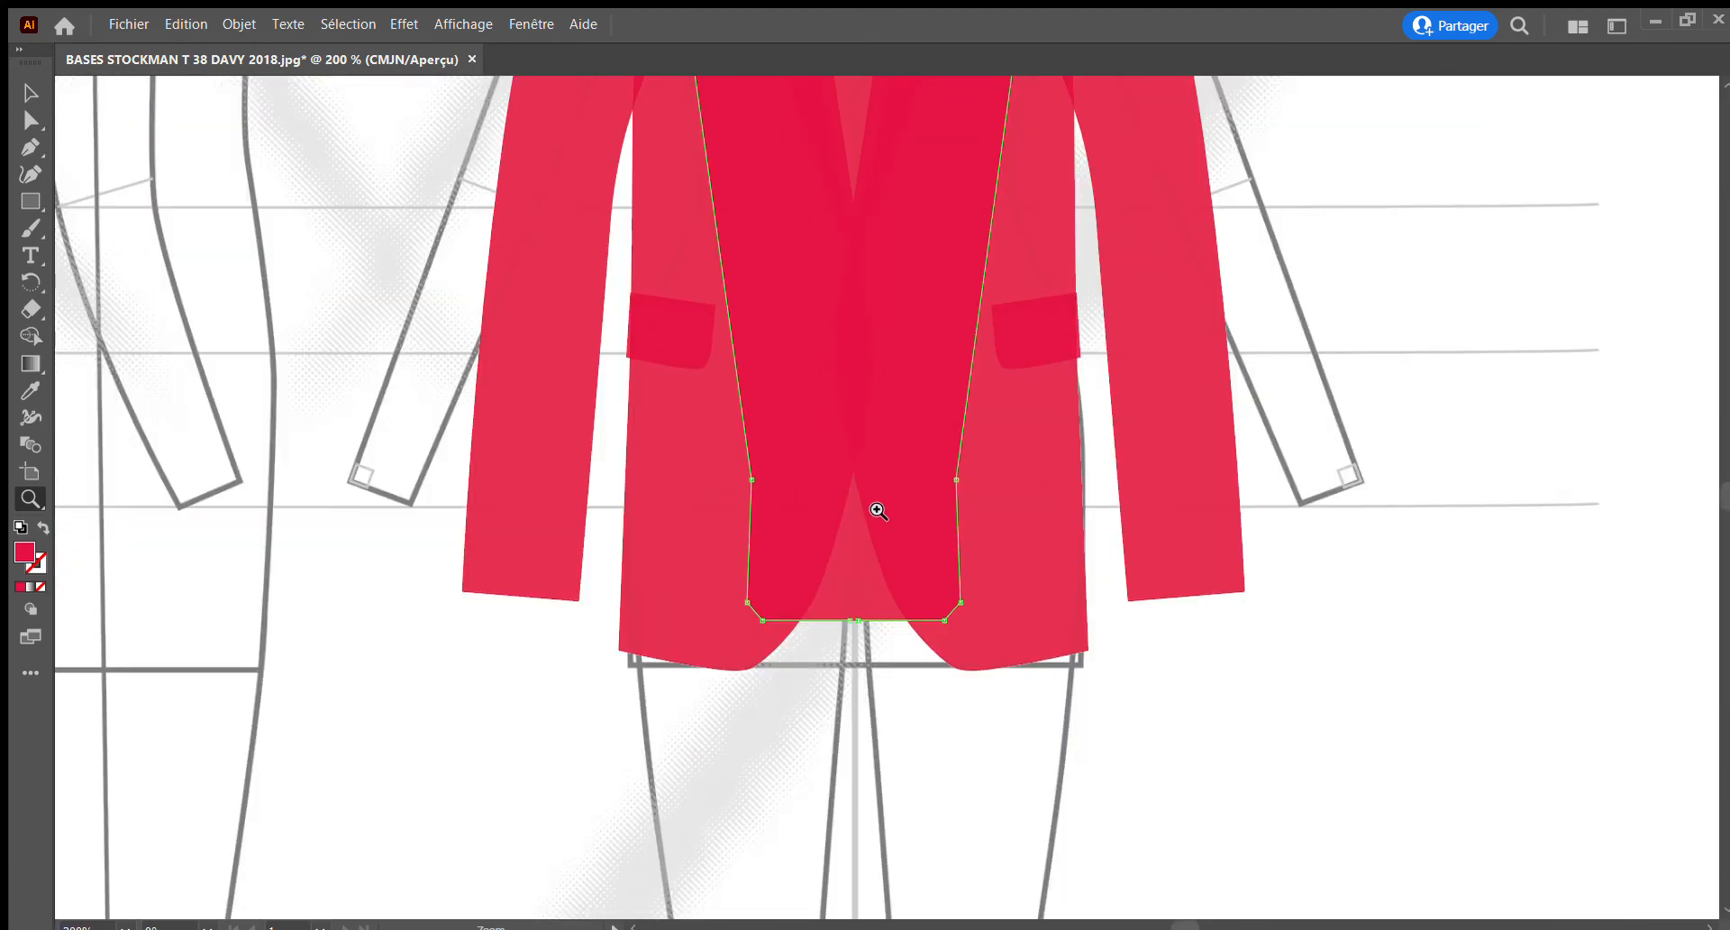
left_click(878, 511)
left_click(839, 457, "alt")
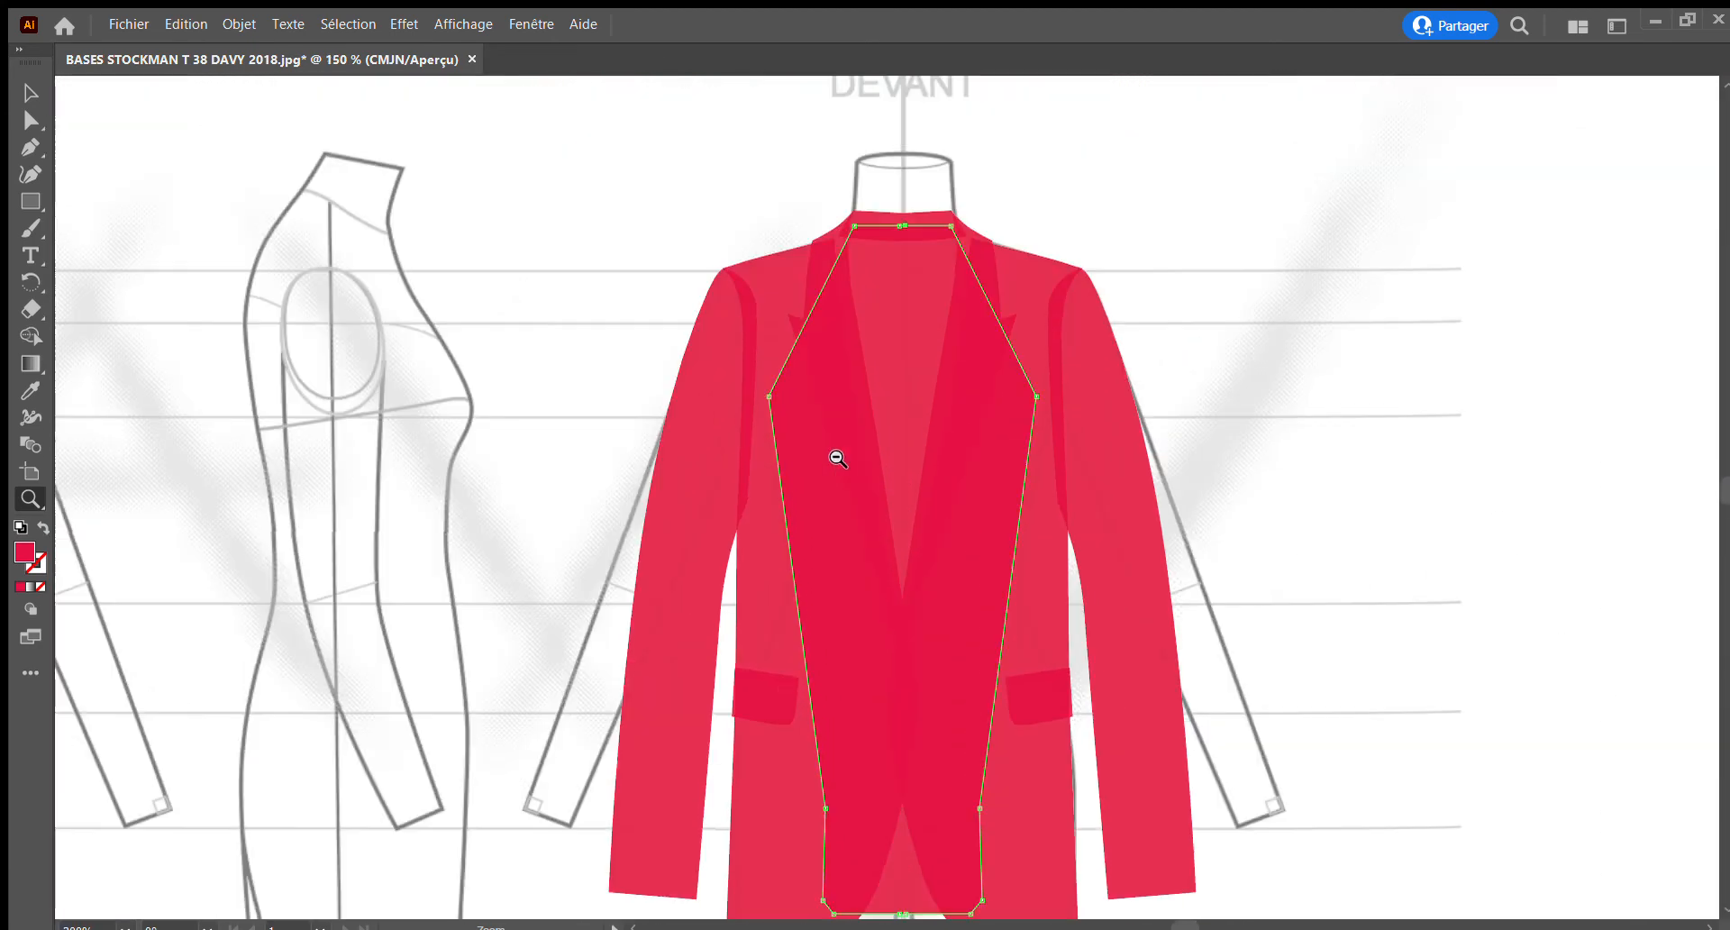
left_click(839, 457, "alt")
Select all pieces of the jacket, make them fully opaque, and deselect them
key("v")
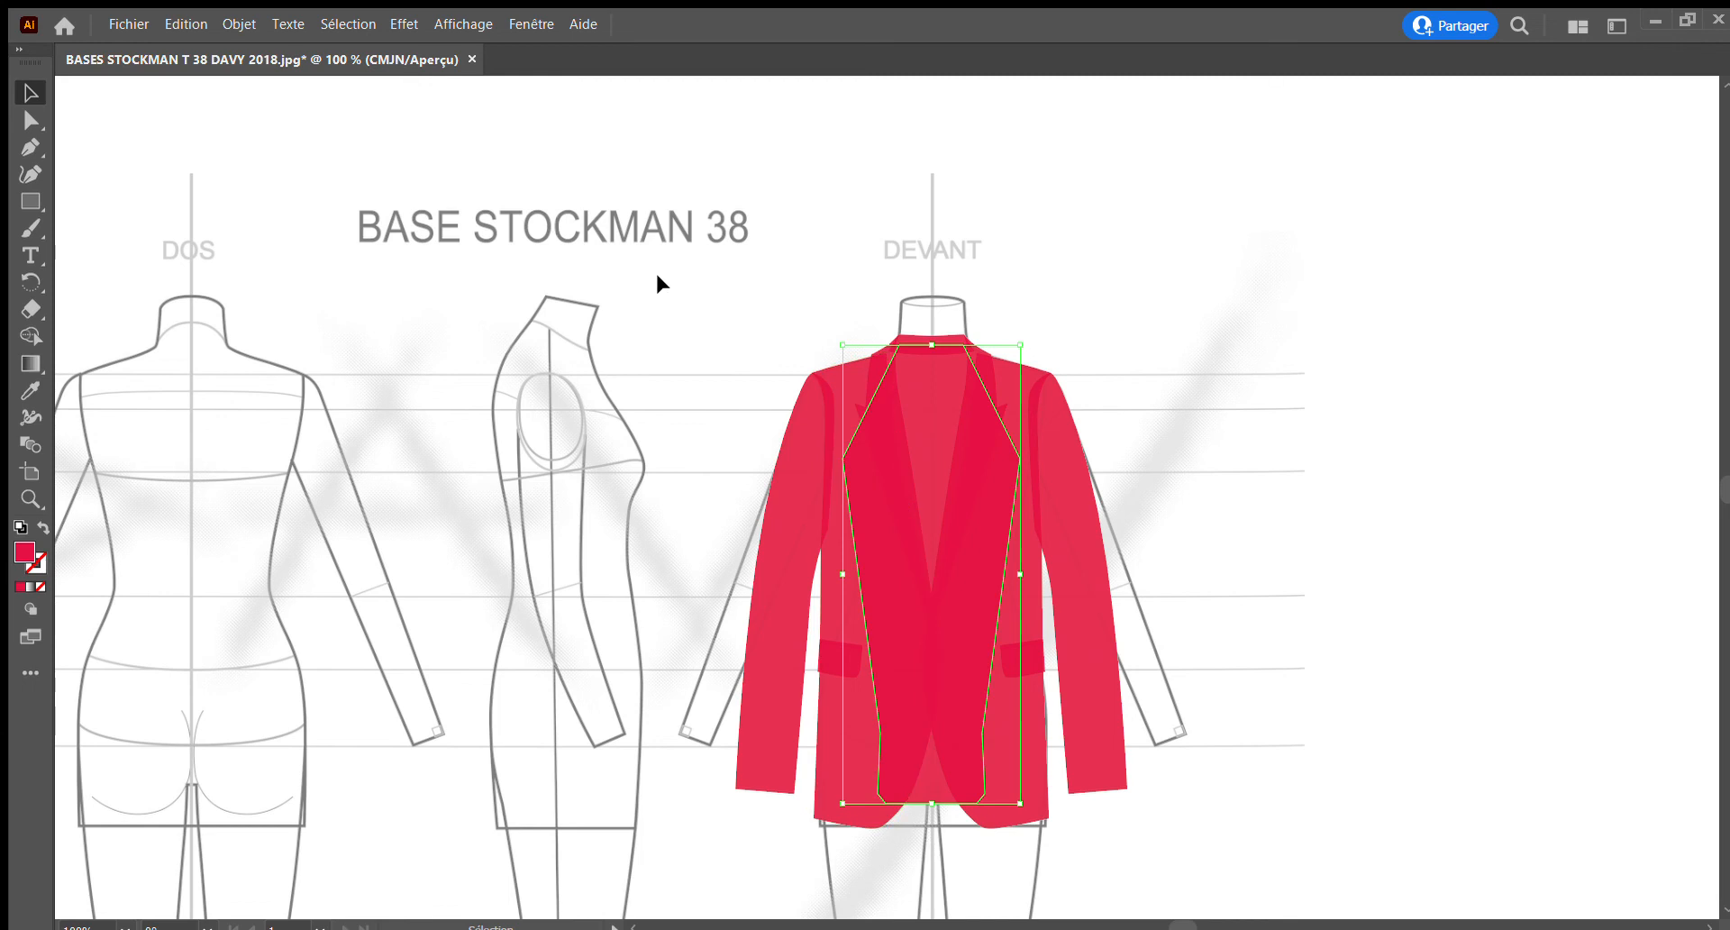
left_click_drag(662, 278, 1177, 927)
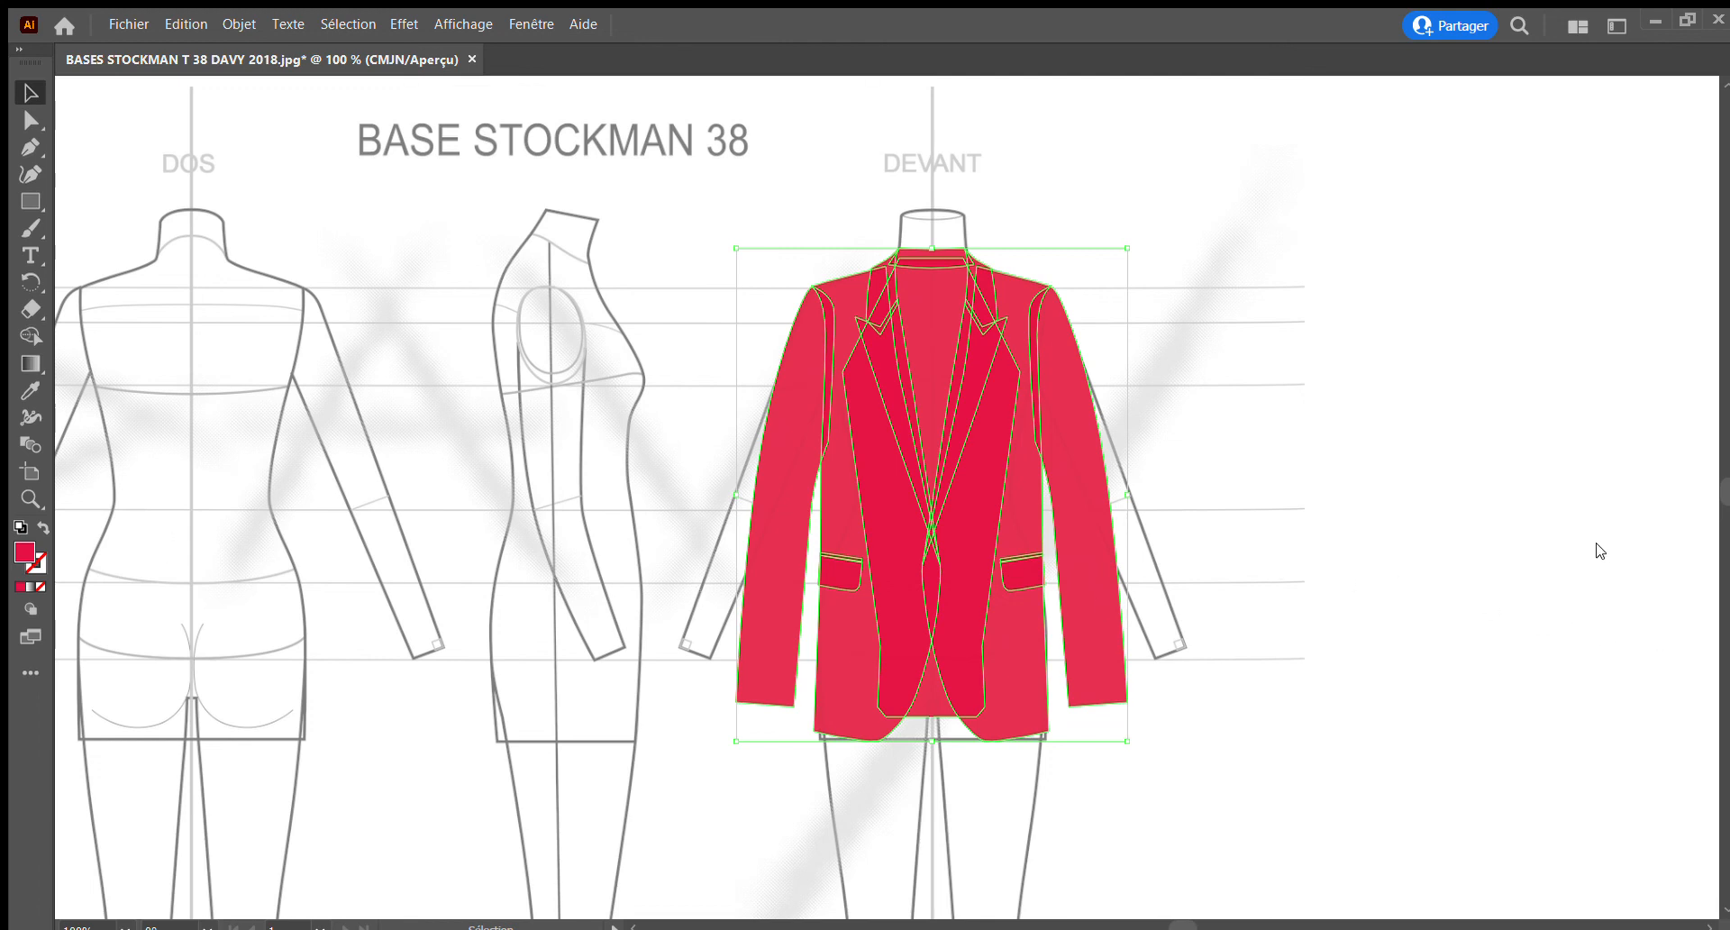
left_click_drag(1599, 554, 1610, 553)
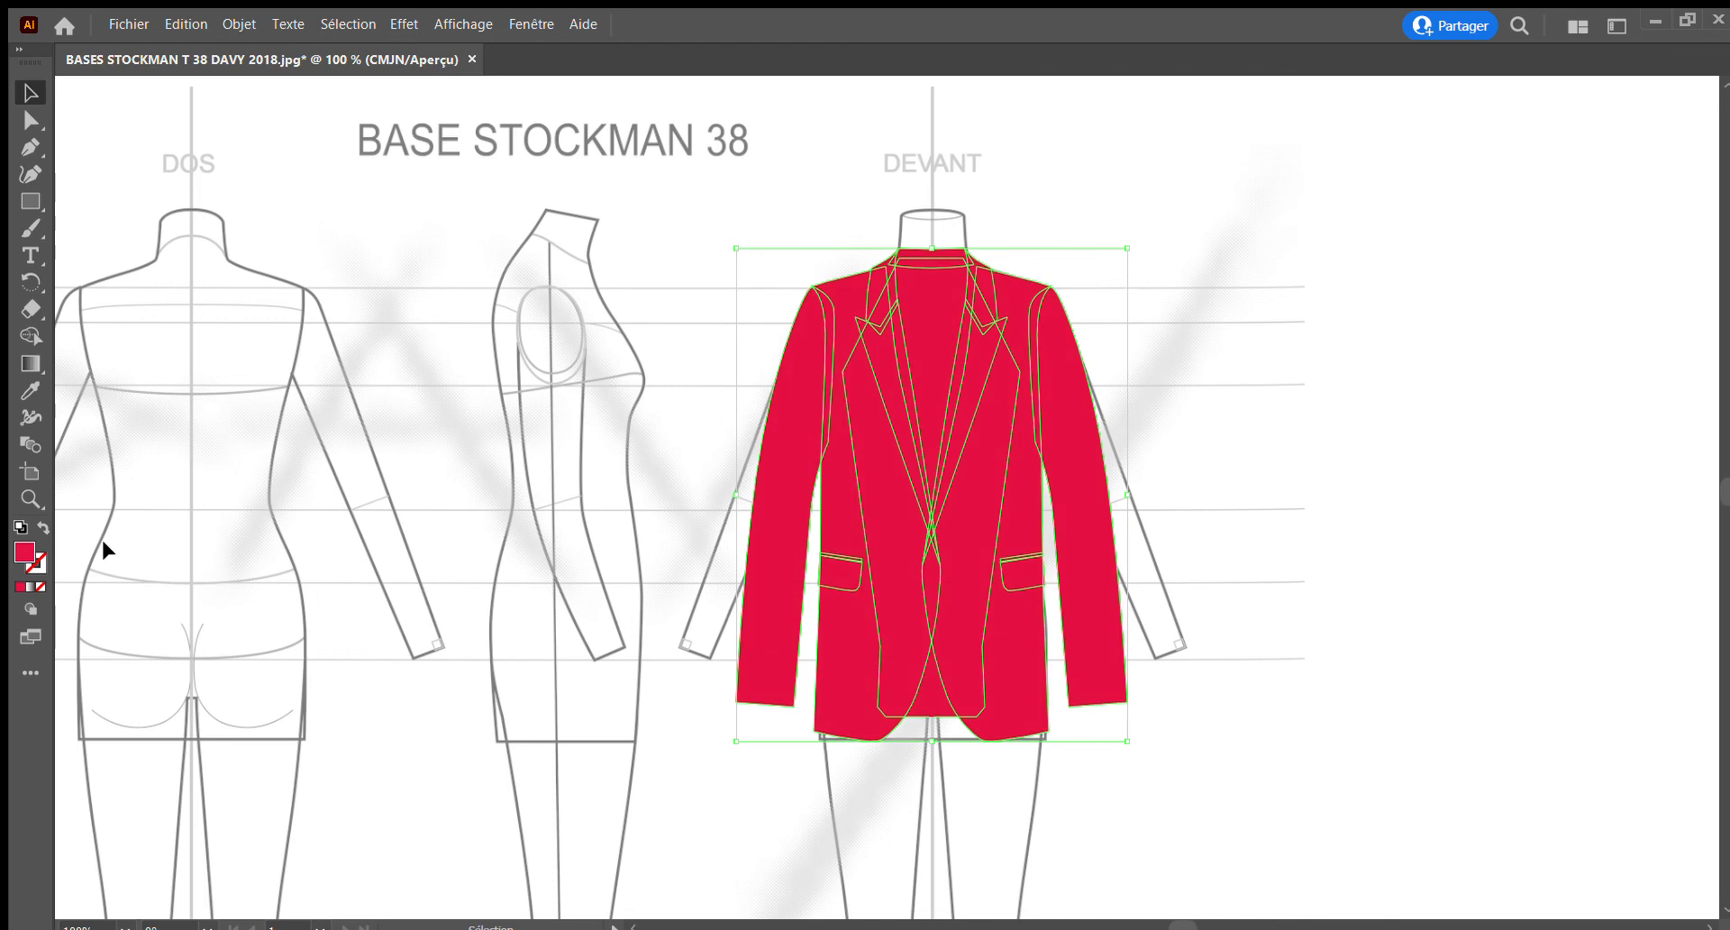
left_click(1099, 165)
Select both sleeves, fill them with a dark burgundy, and deselect them
left_click(780, 445)
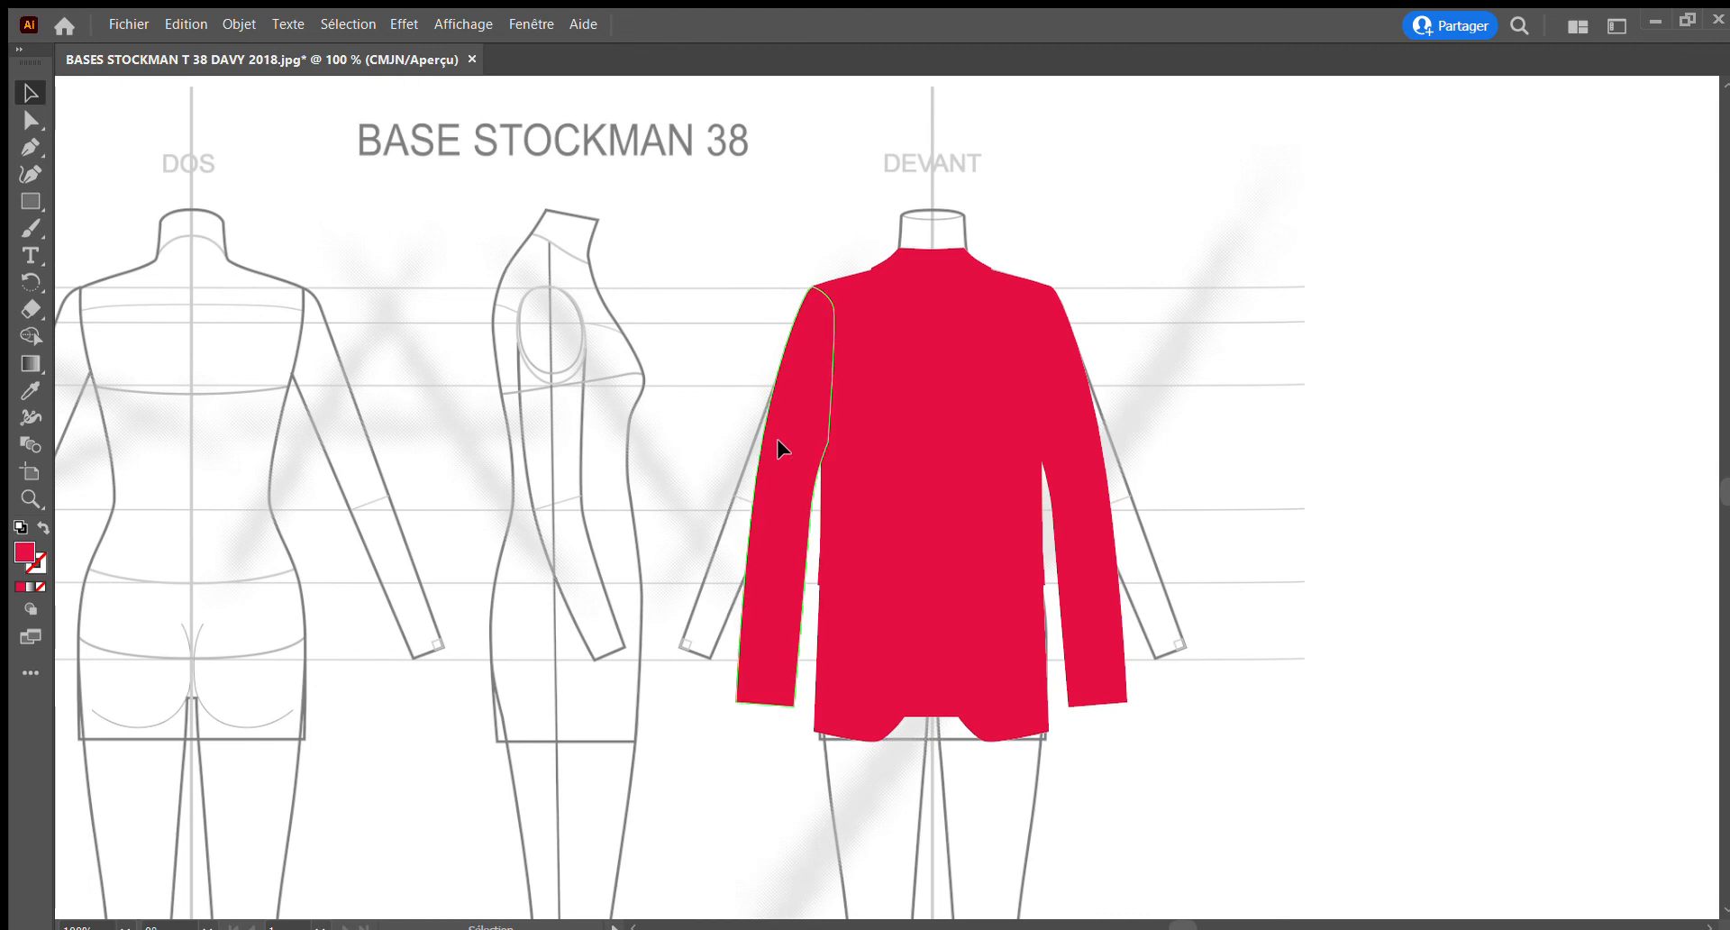
left_click(1064, 459, "shift")
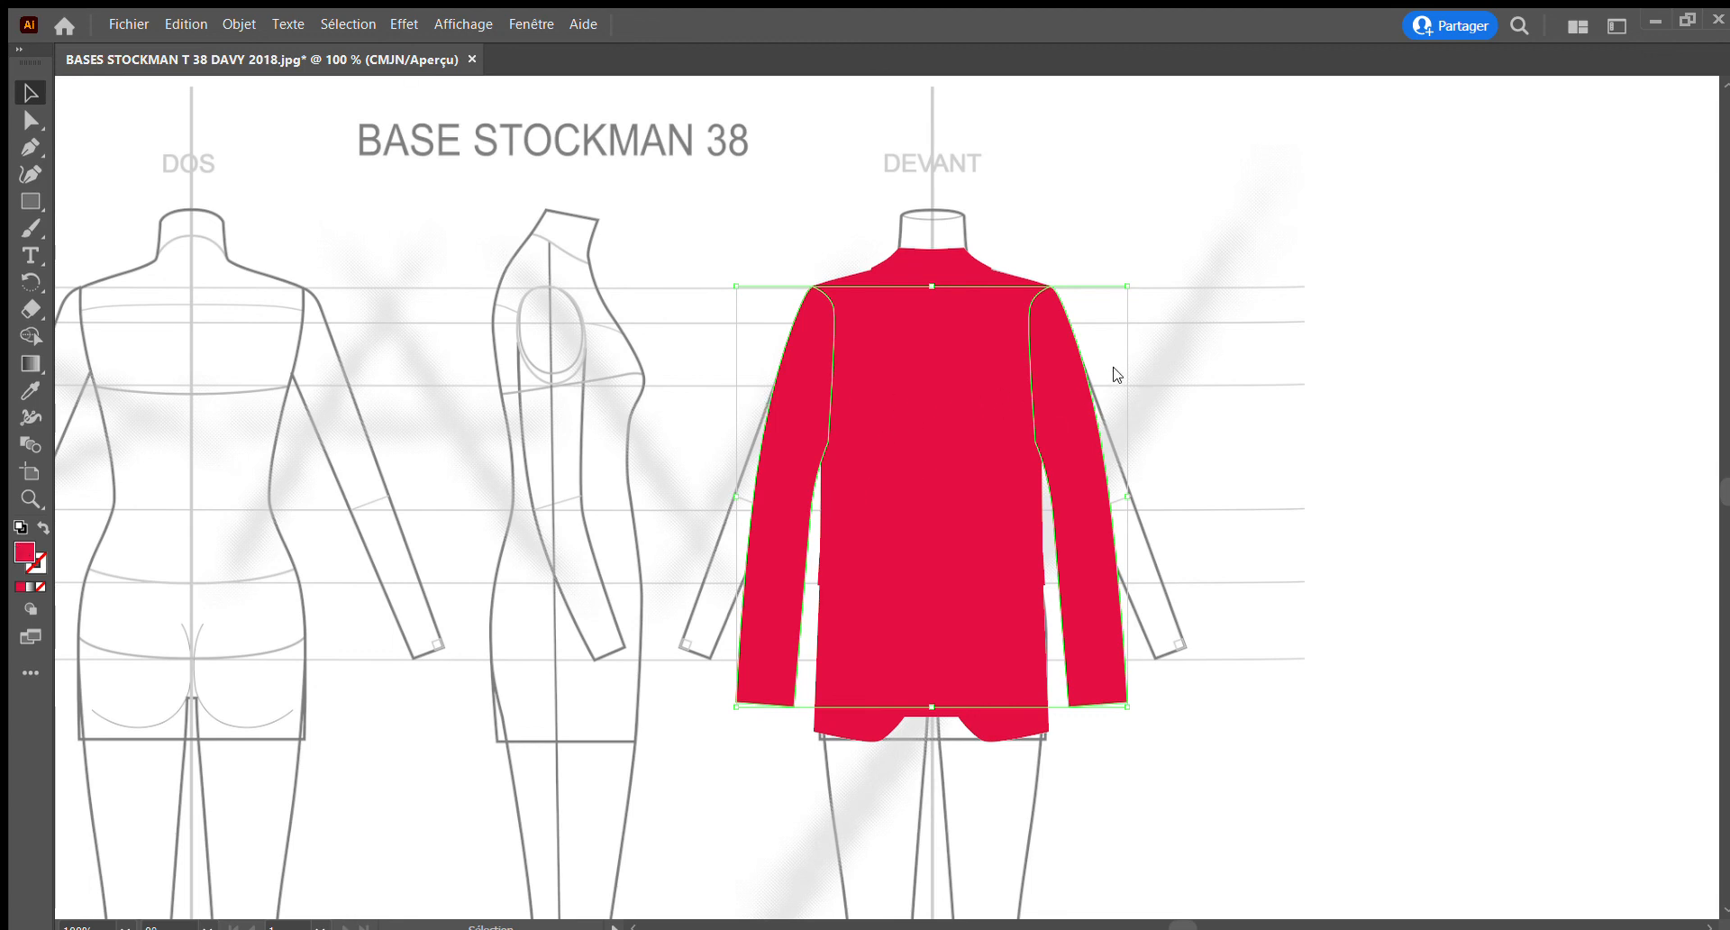
key("ctrl+shift+[")
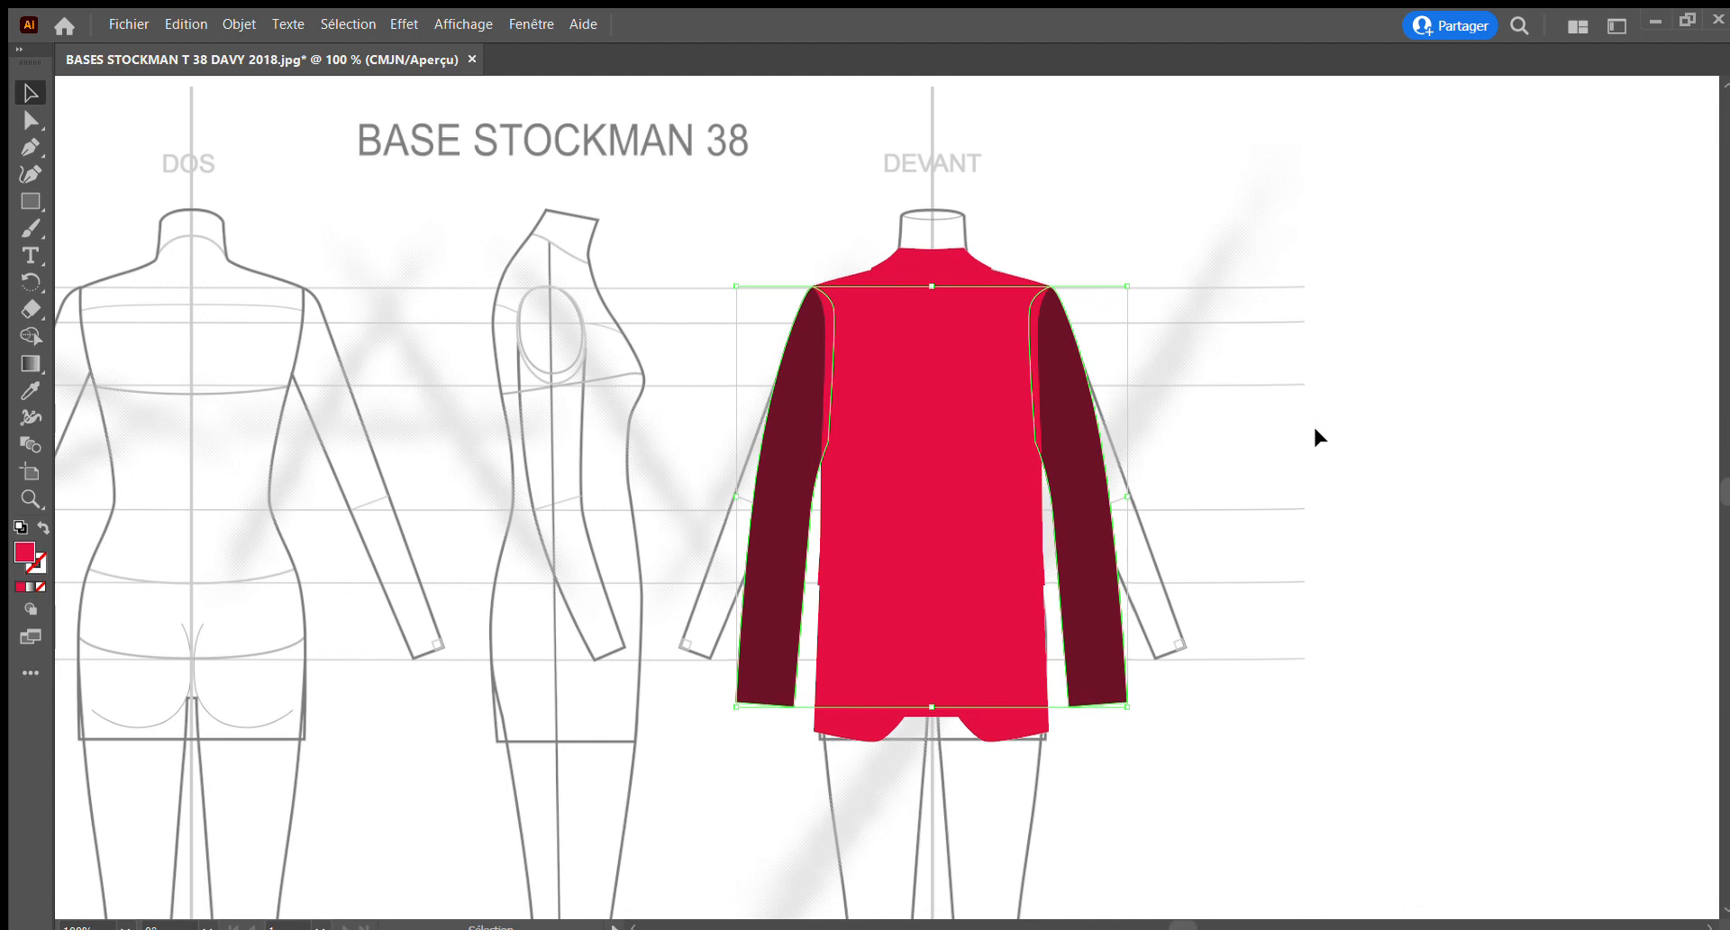
left_click(1312, 426)
left_click(856, 620)
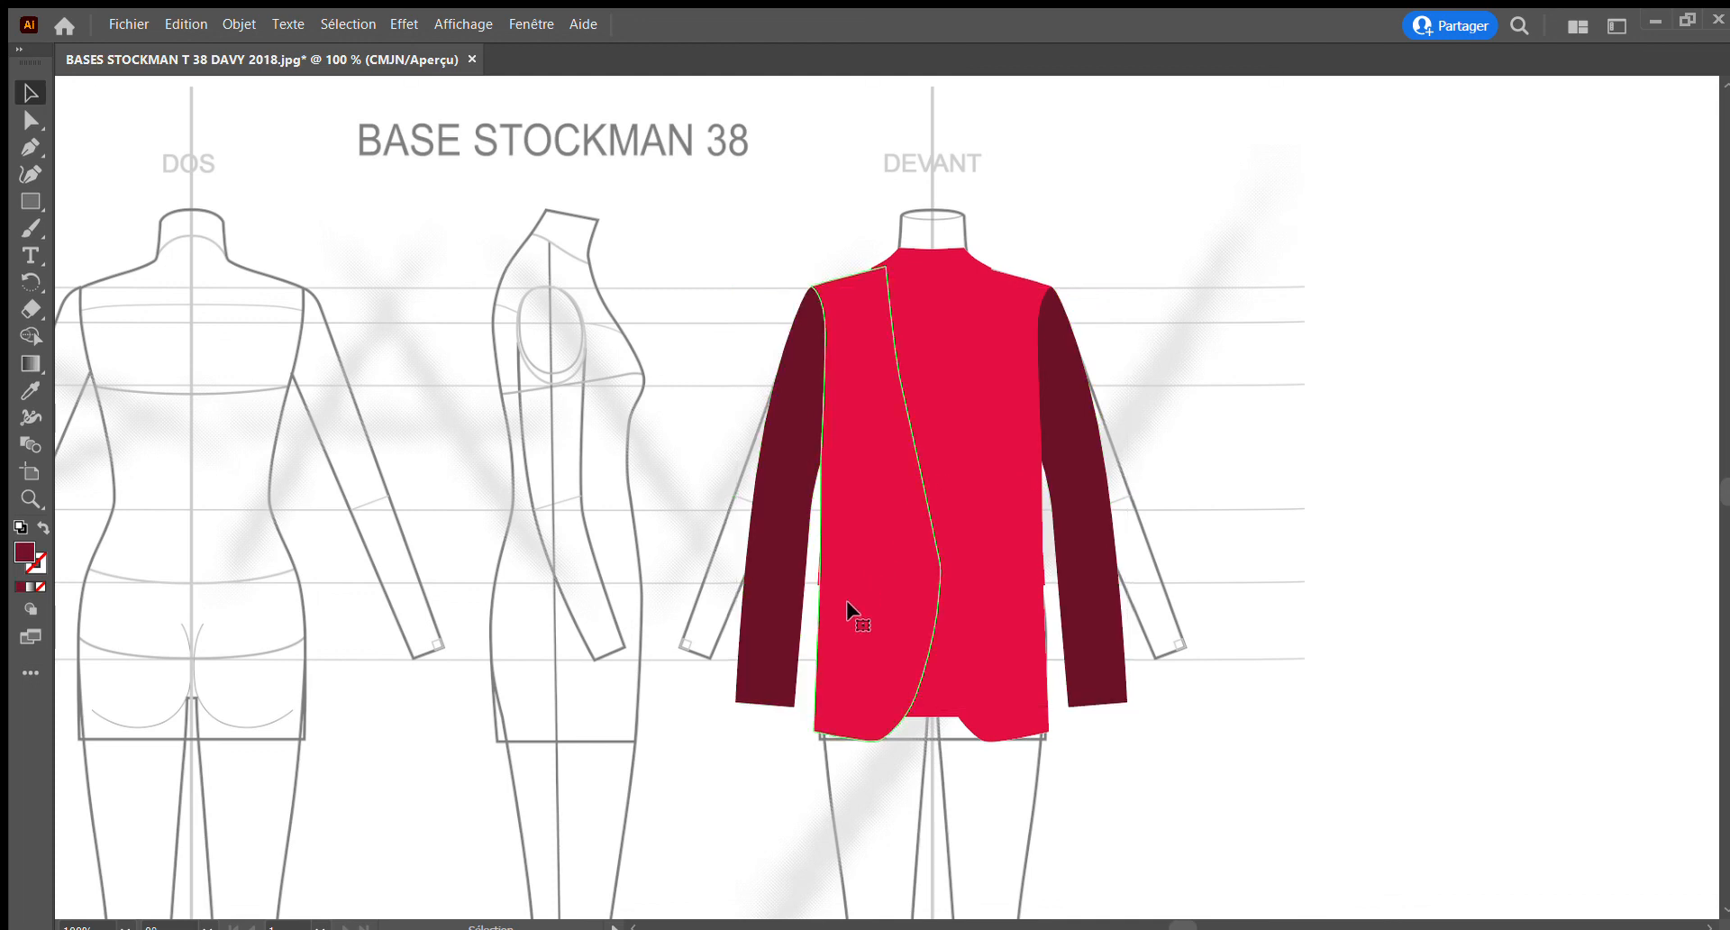
left_click(982, 716, "shift")
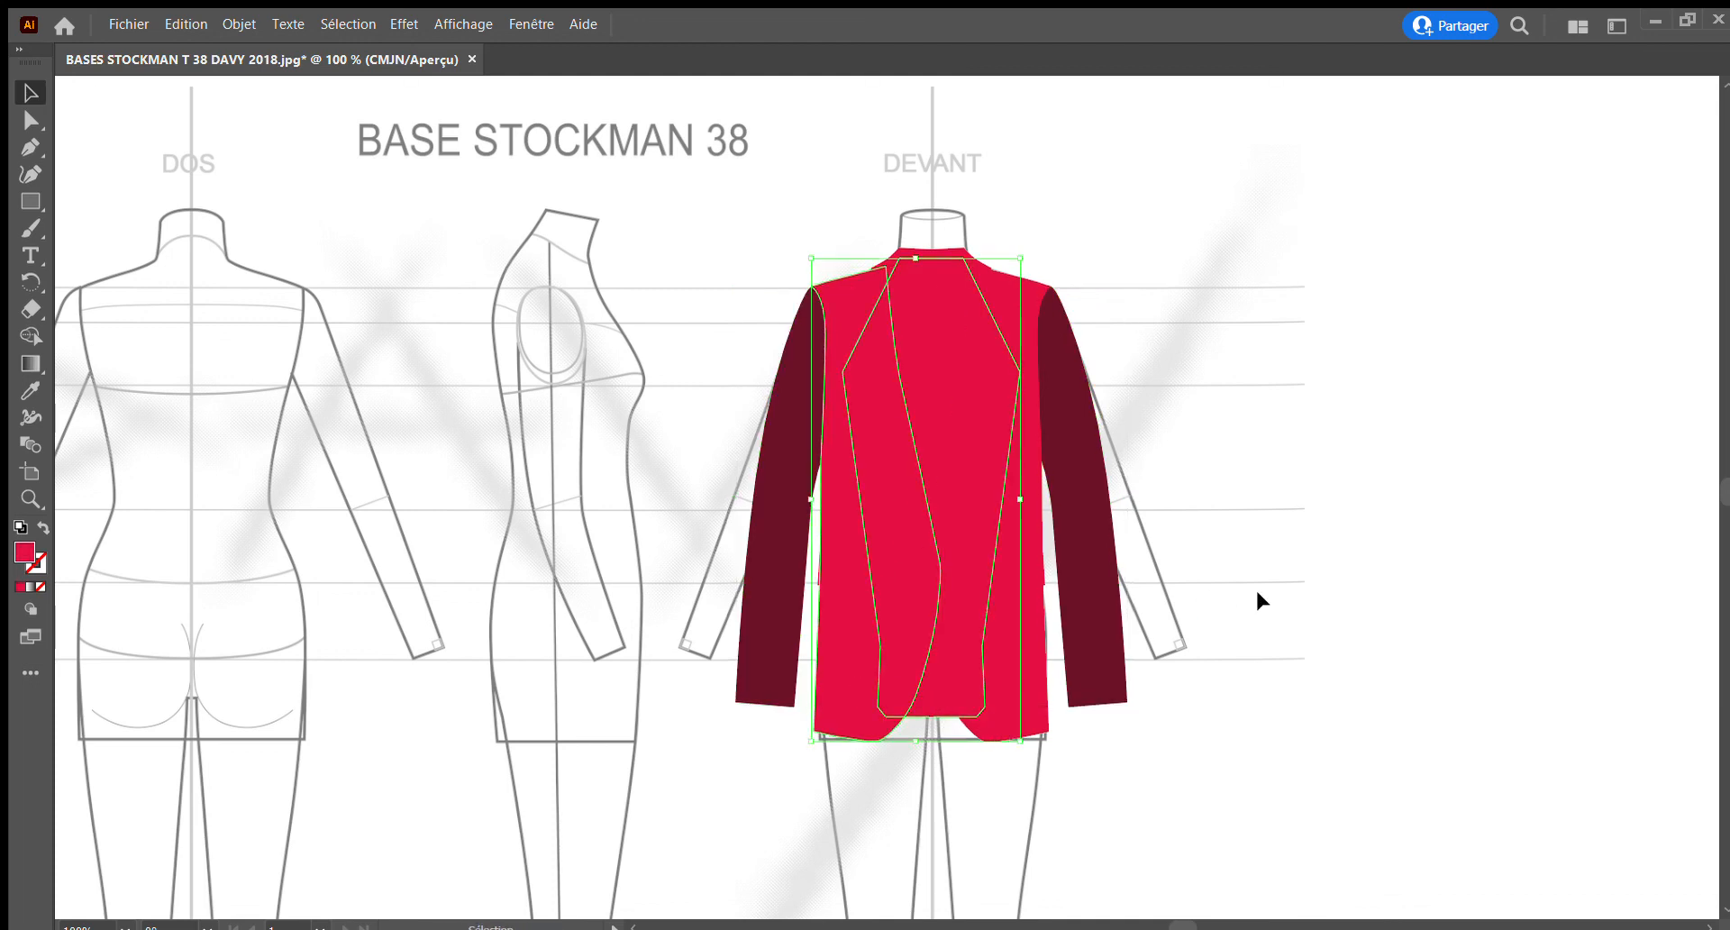
left_click(1256, 588)
Select both front body panels, fill them with a slightly darker crimson red, and deselect them
left_click(975, 726)
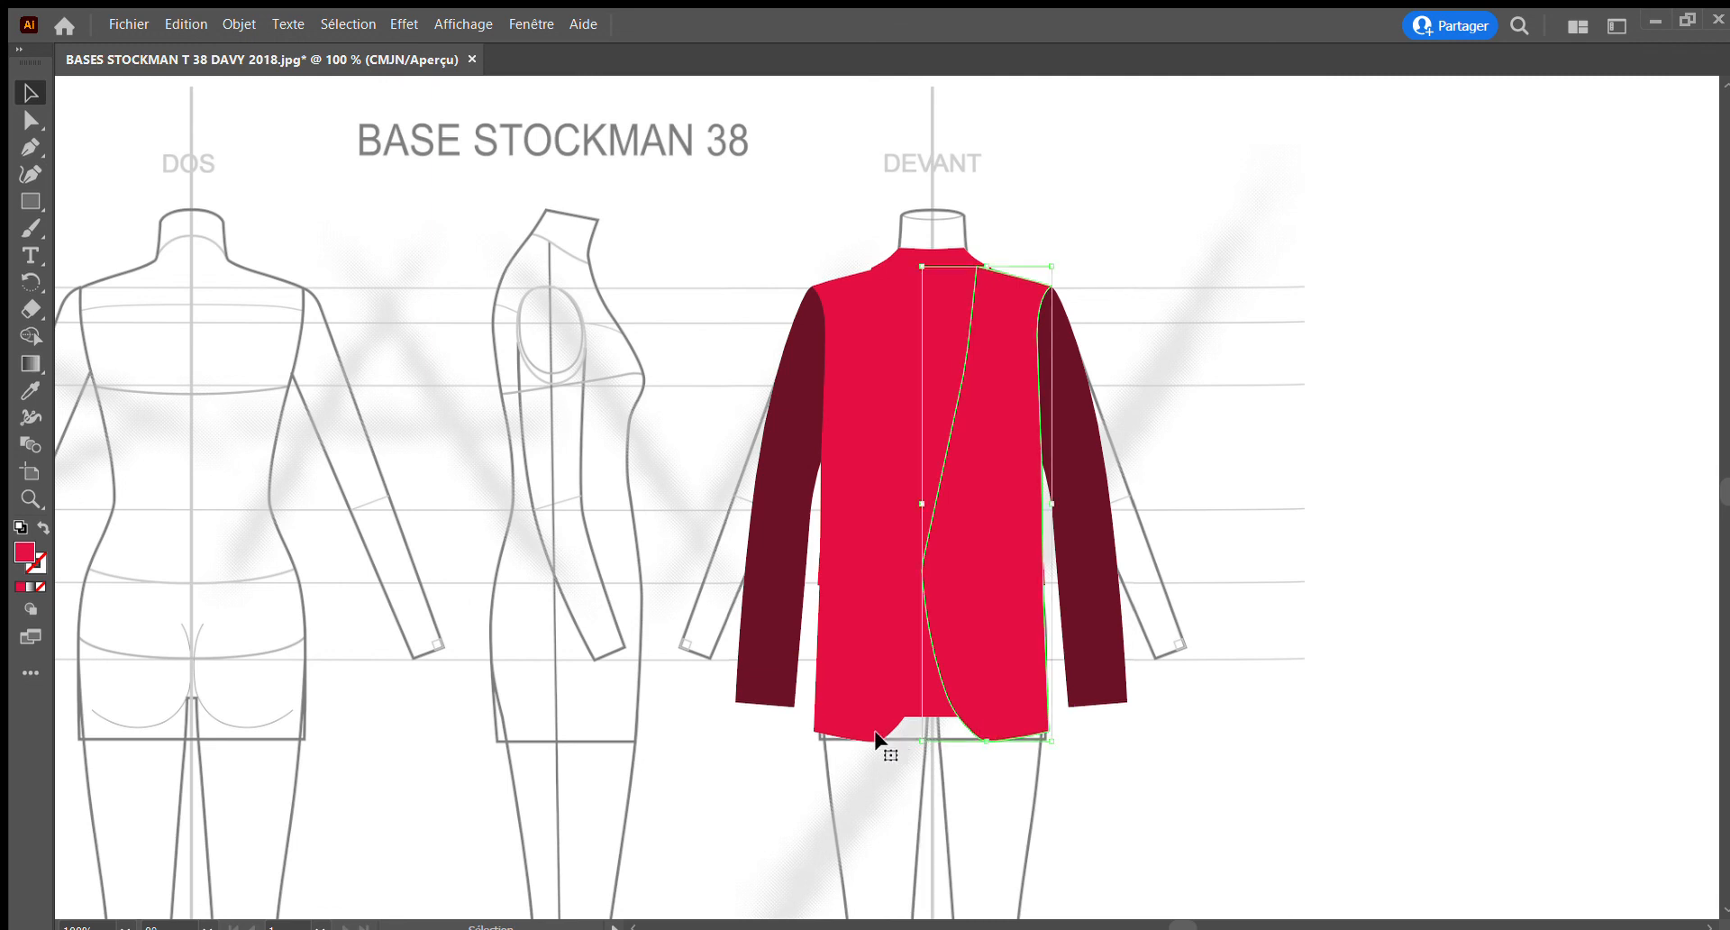
left_click(868, 727, "shift")
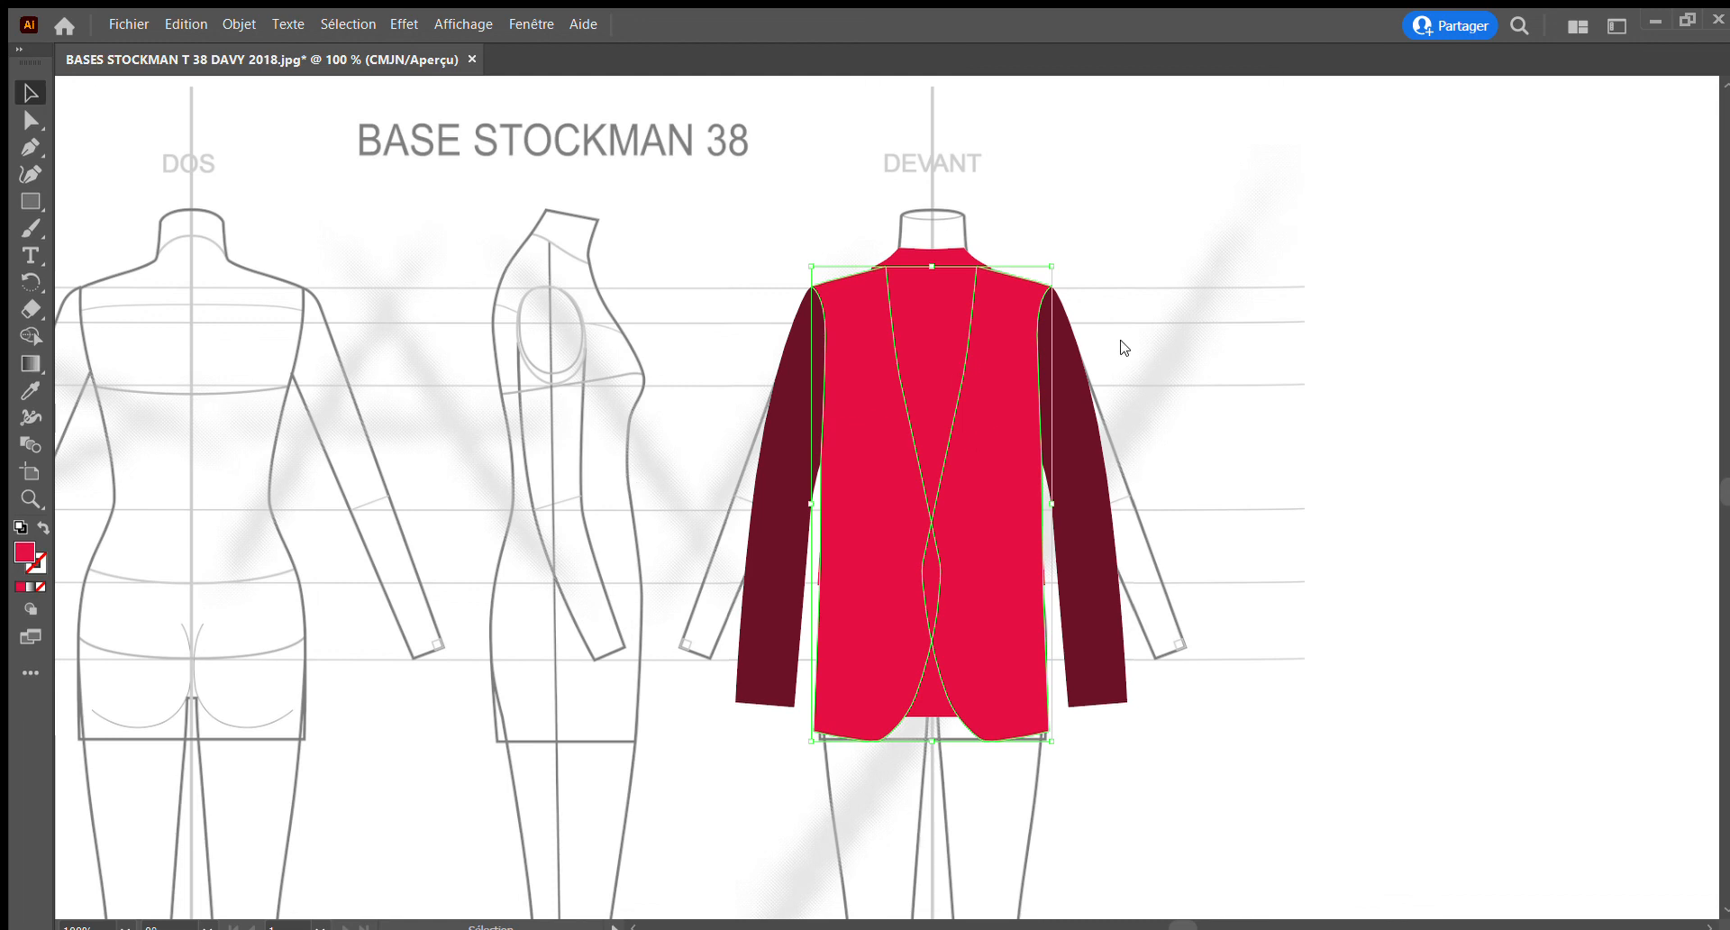
key("ctrl+bracketleft")
left_click(1328, 396)
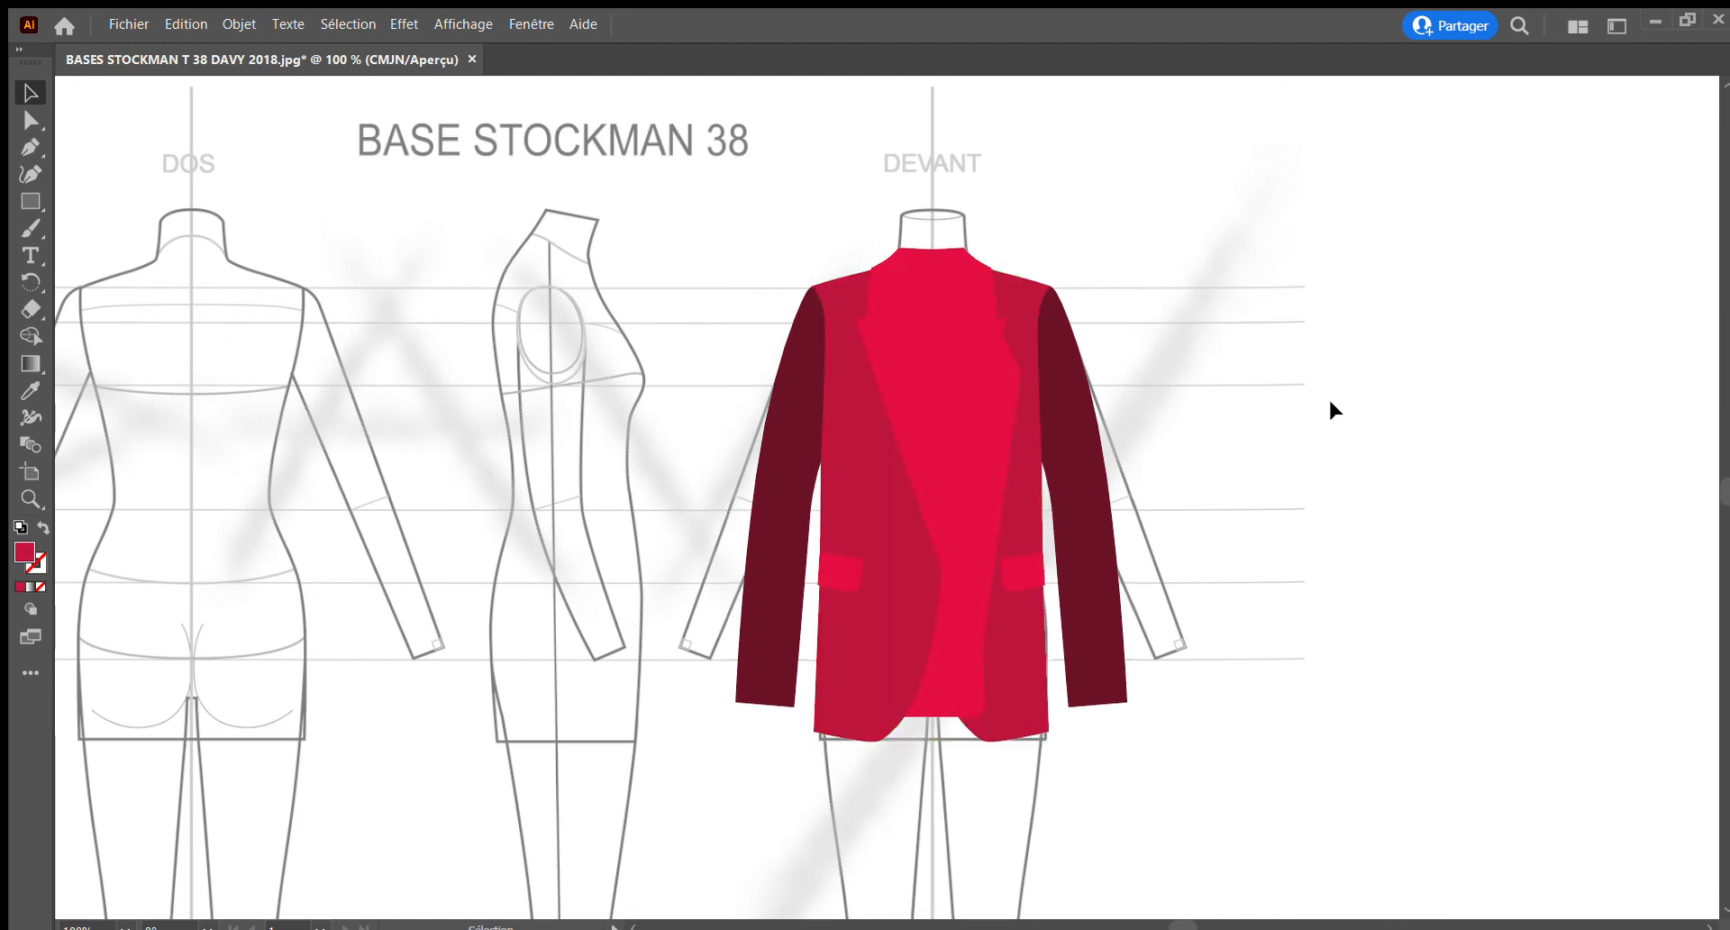
Select the front body panel on the wearer's left side
left_click(1009, 672)
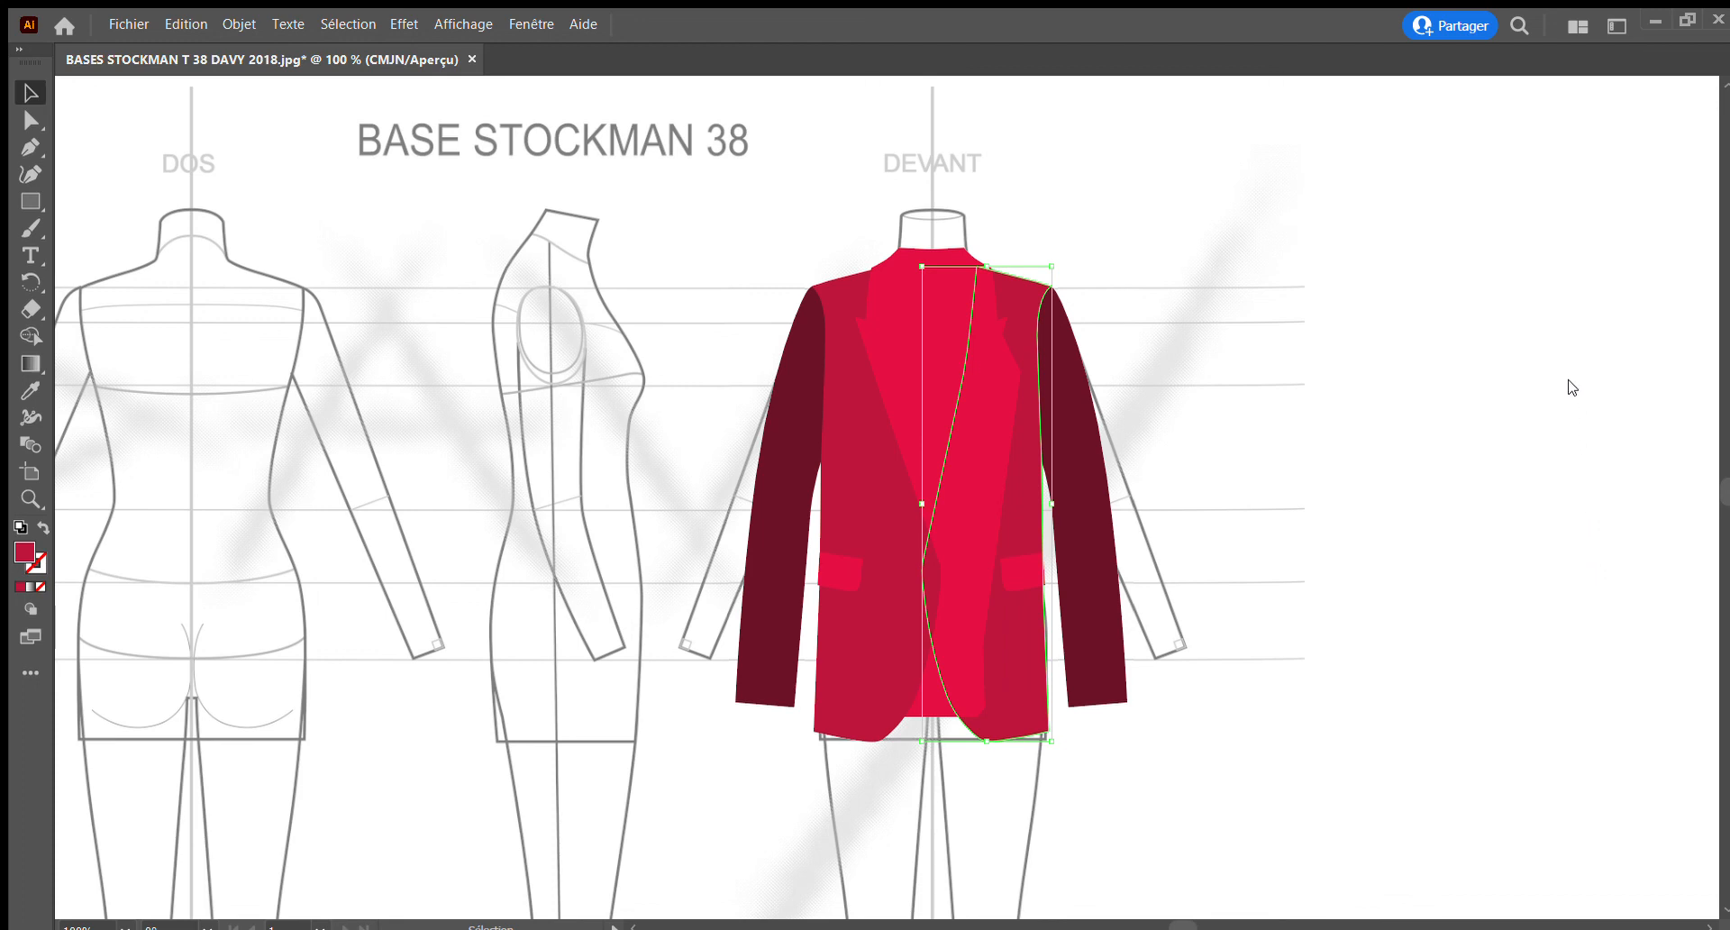
Select the large bright red centre piece, send it behind both front body panels, and deselect it
left_click(1145, 306)
left_click(925, 322)
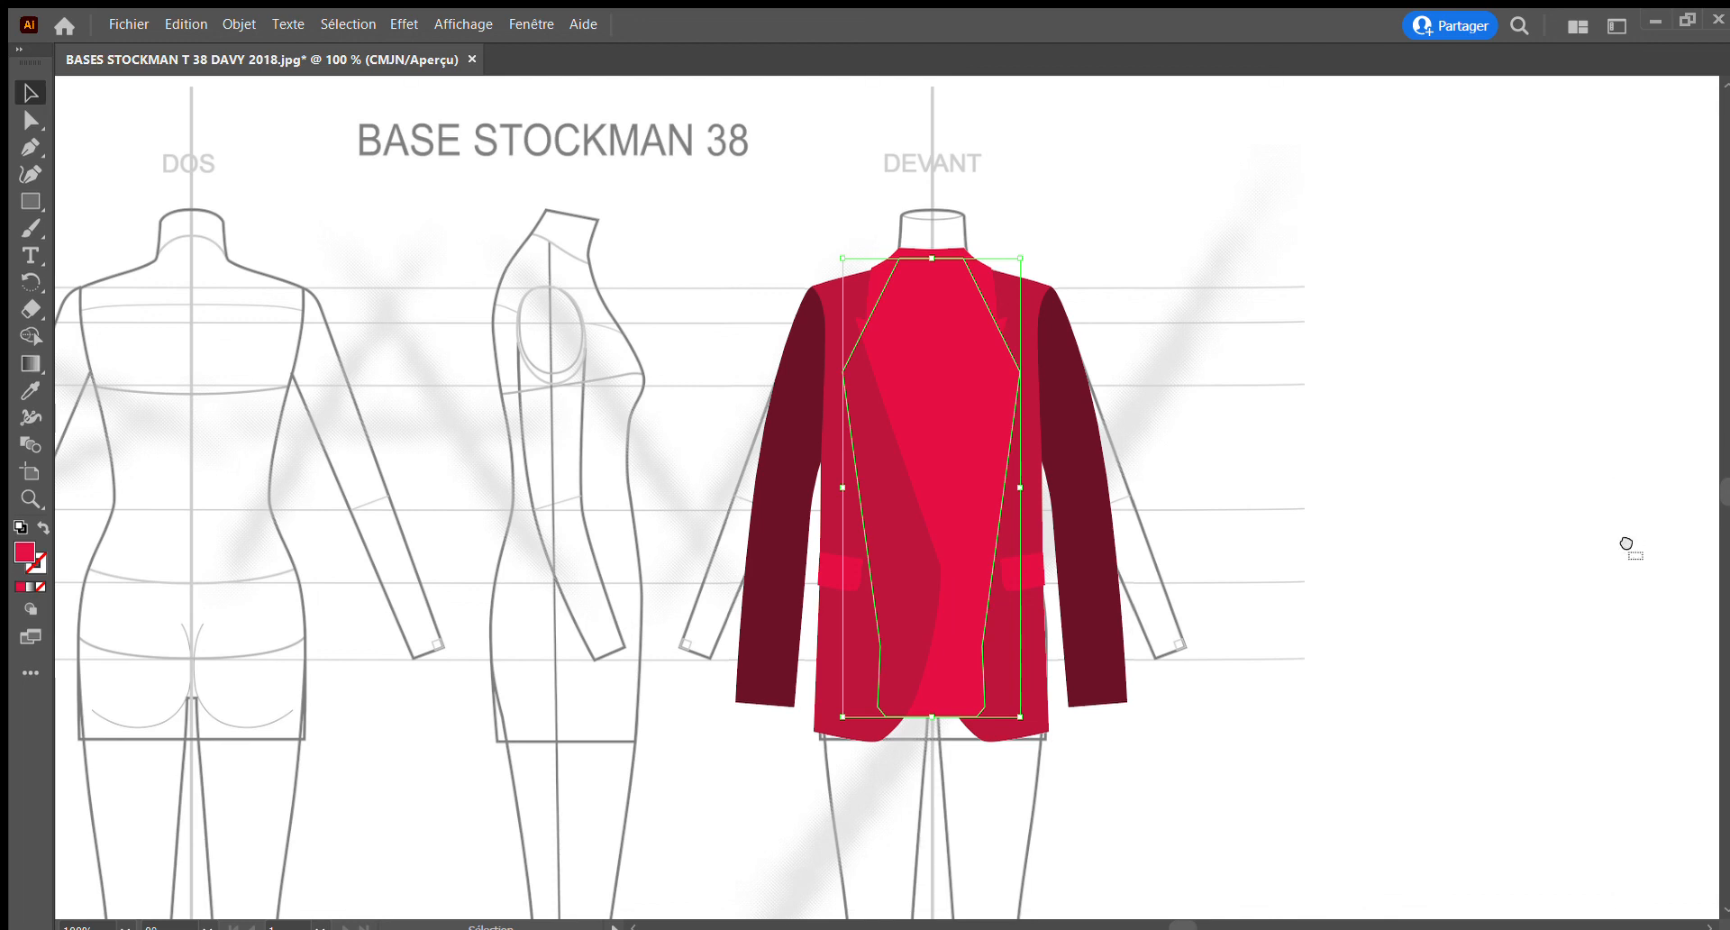
key("ctrl+bracketleft")
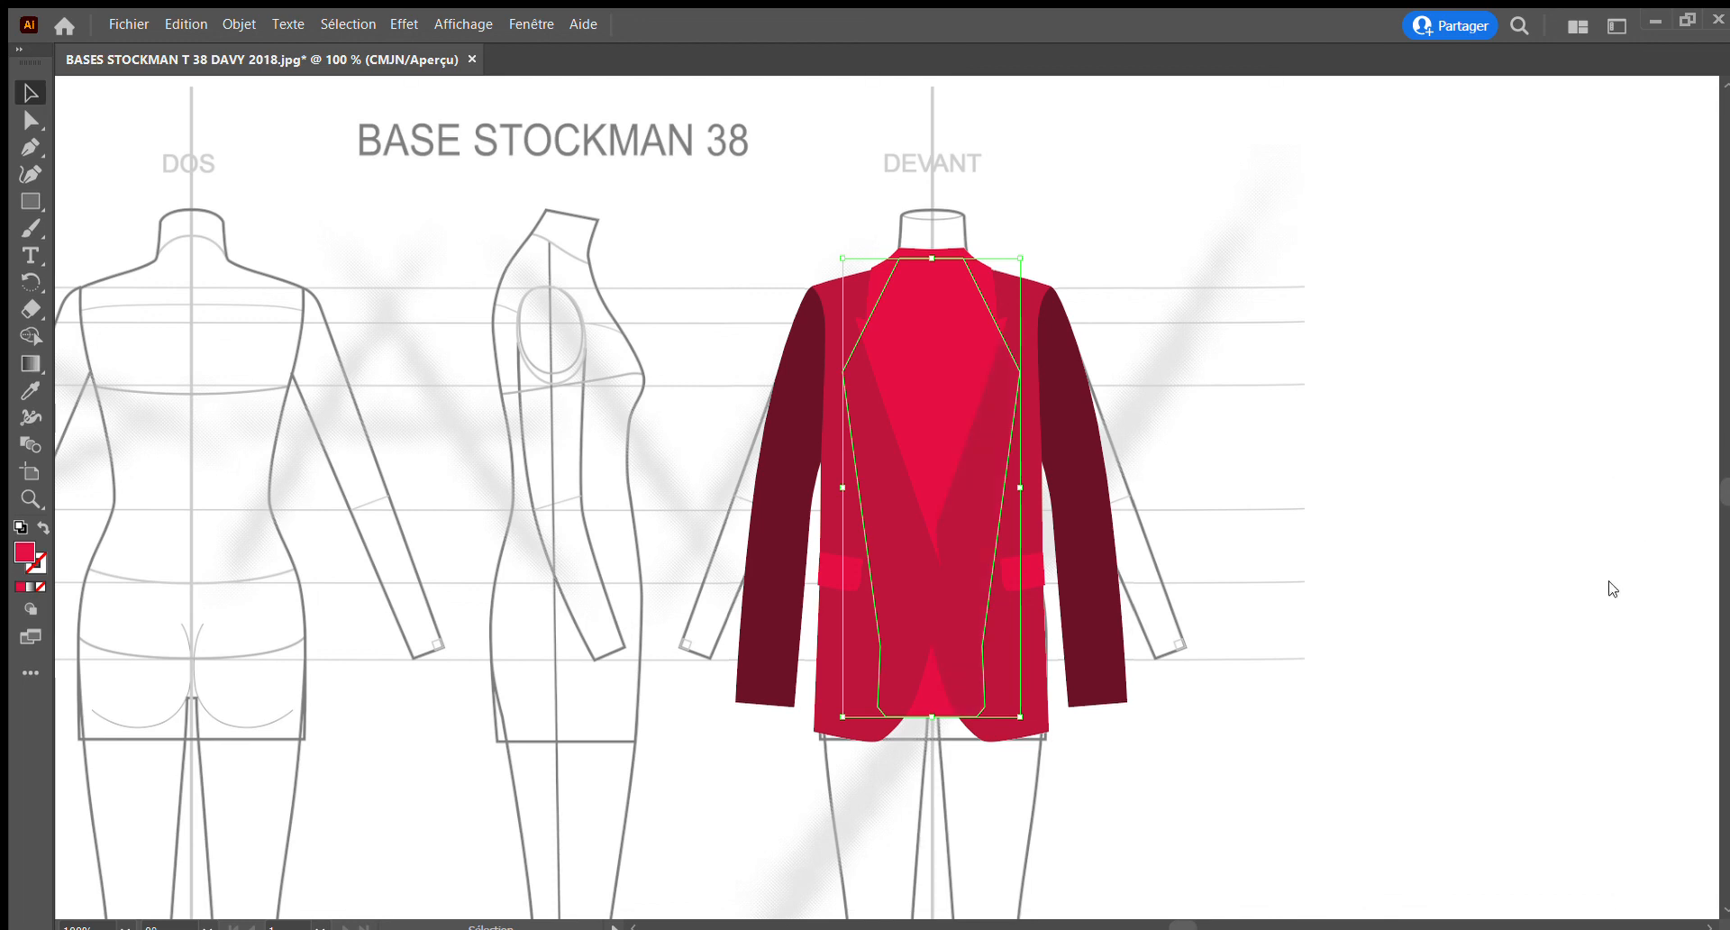
left_click(1283, 540)
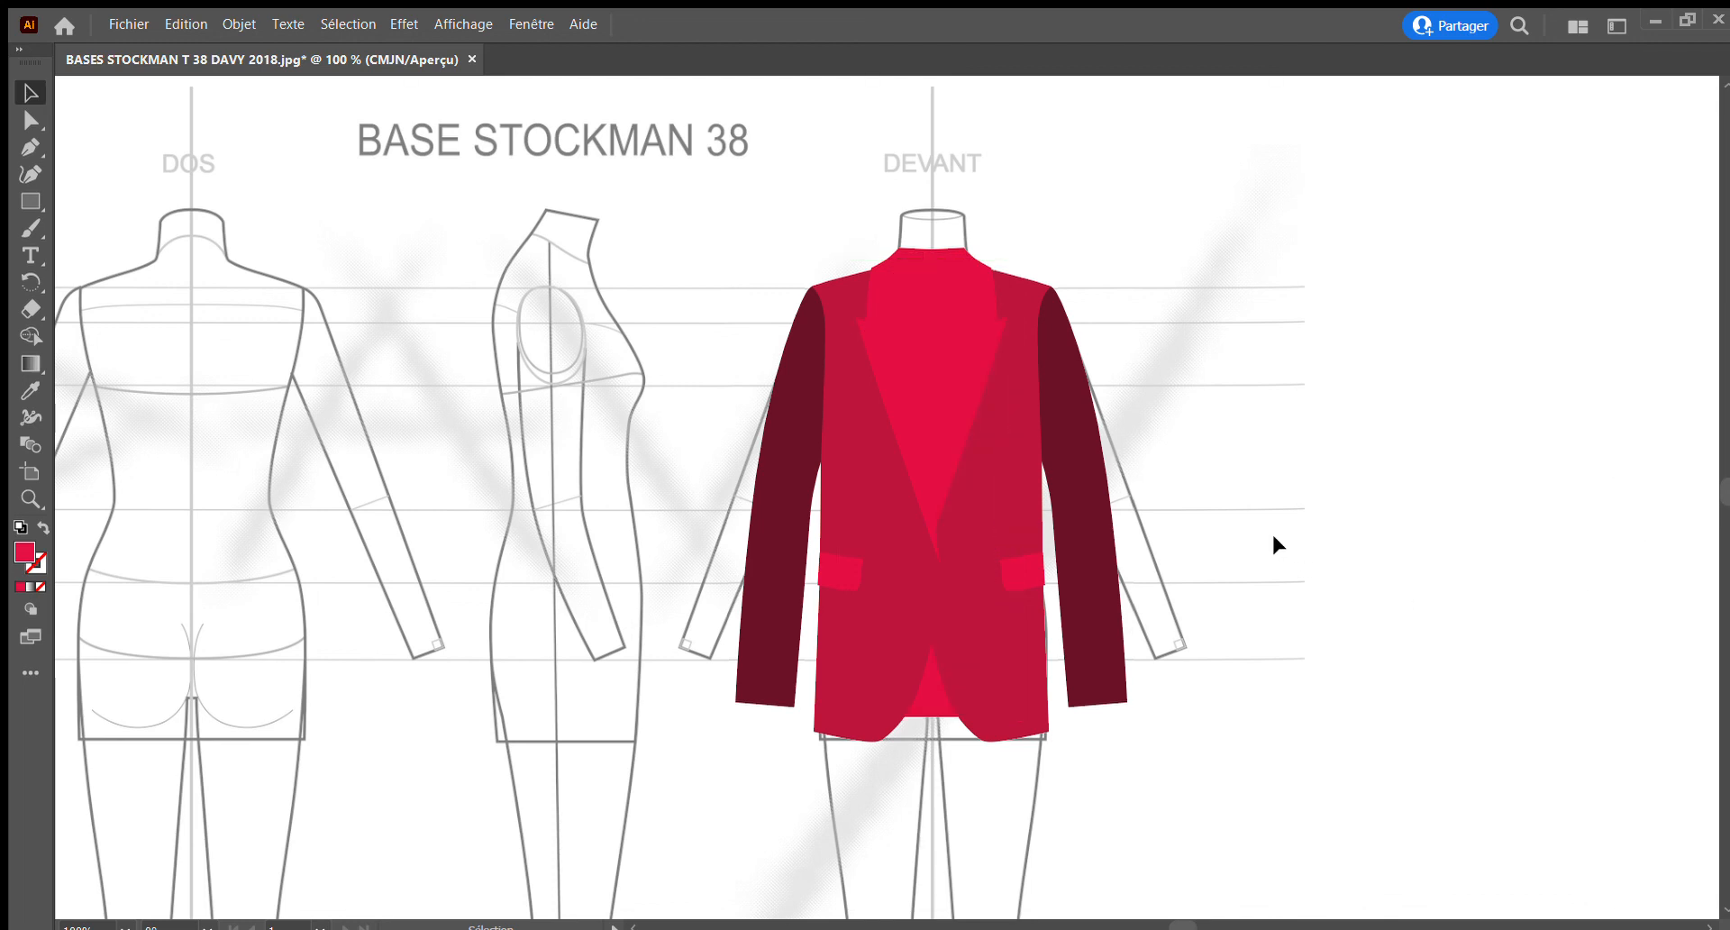
Select both front body panels, bring them forward in the stacking order, and deselect them
left_click(947, 586)
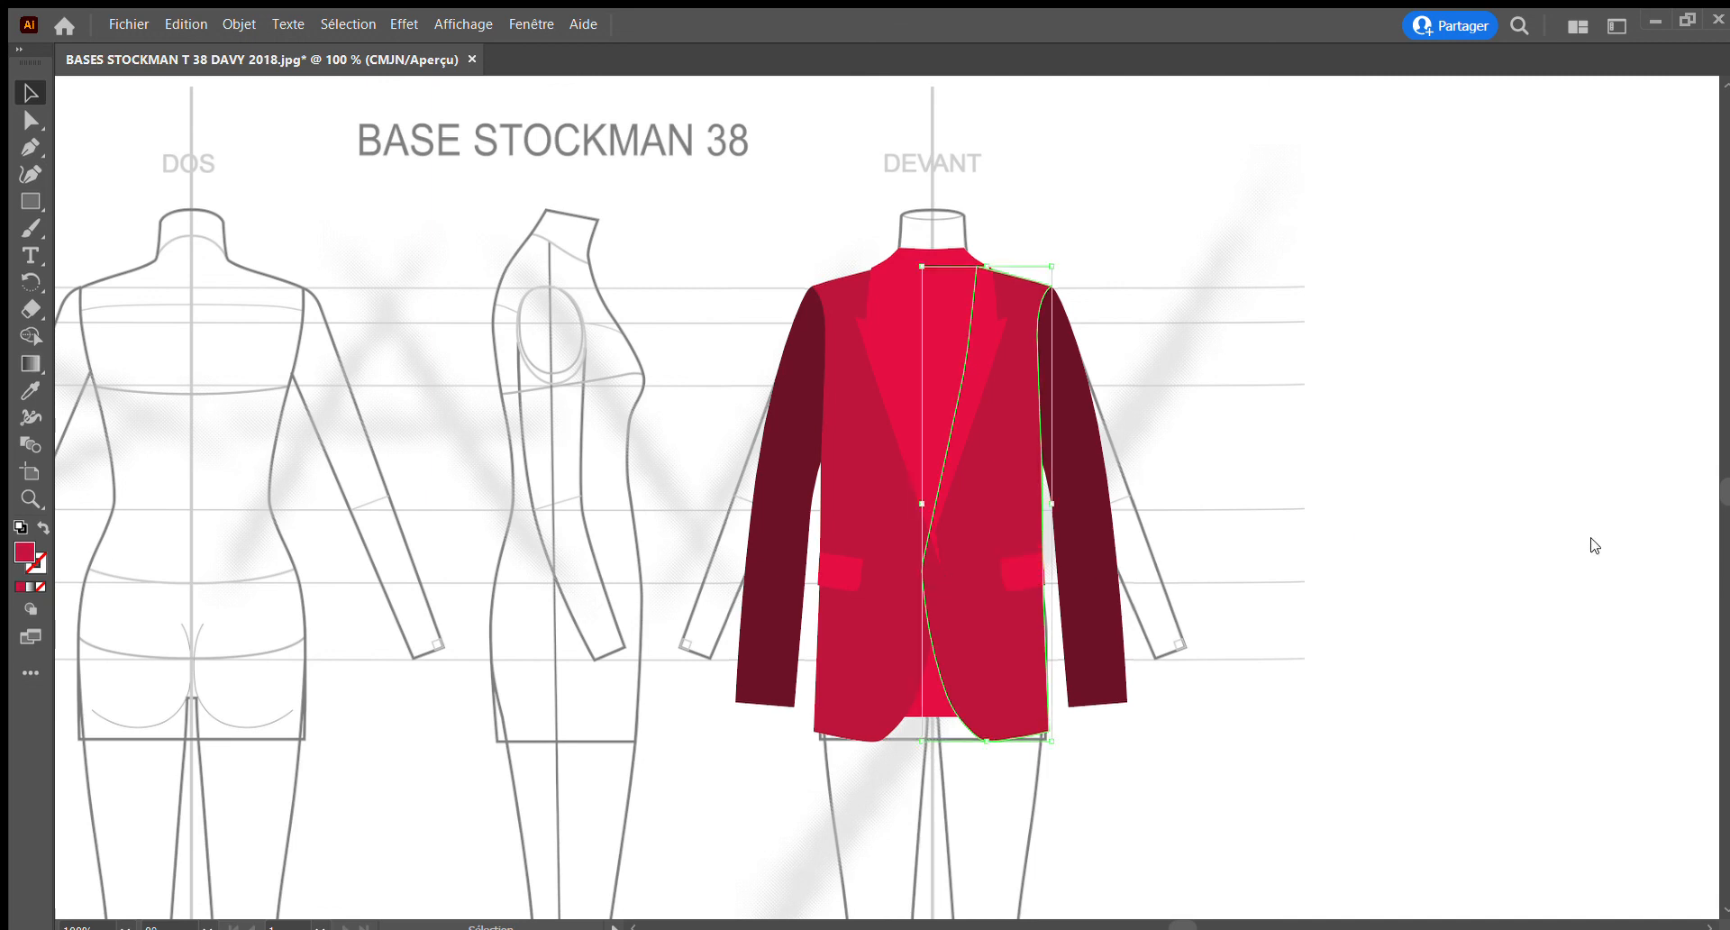
left_click(850, 499, "shift")
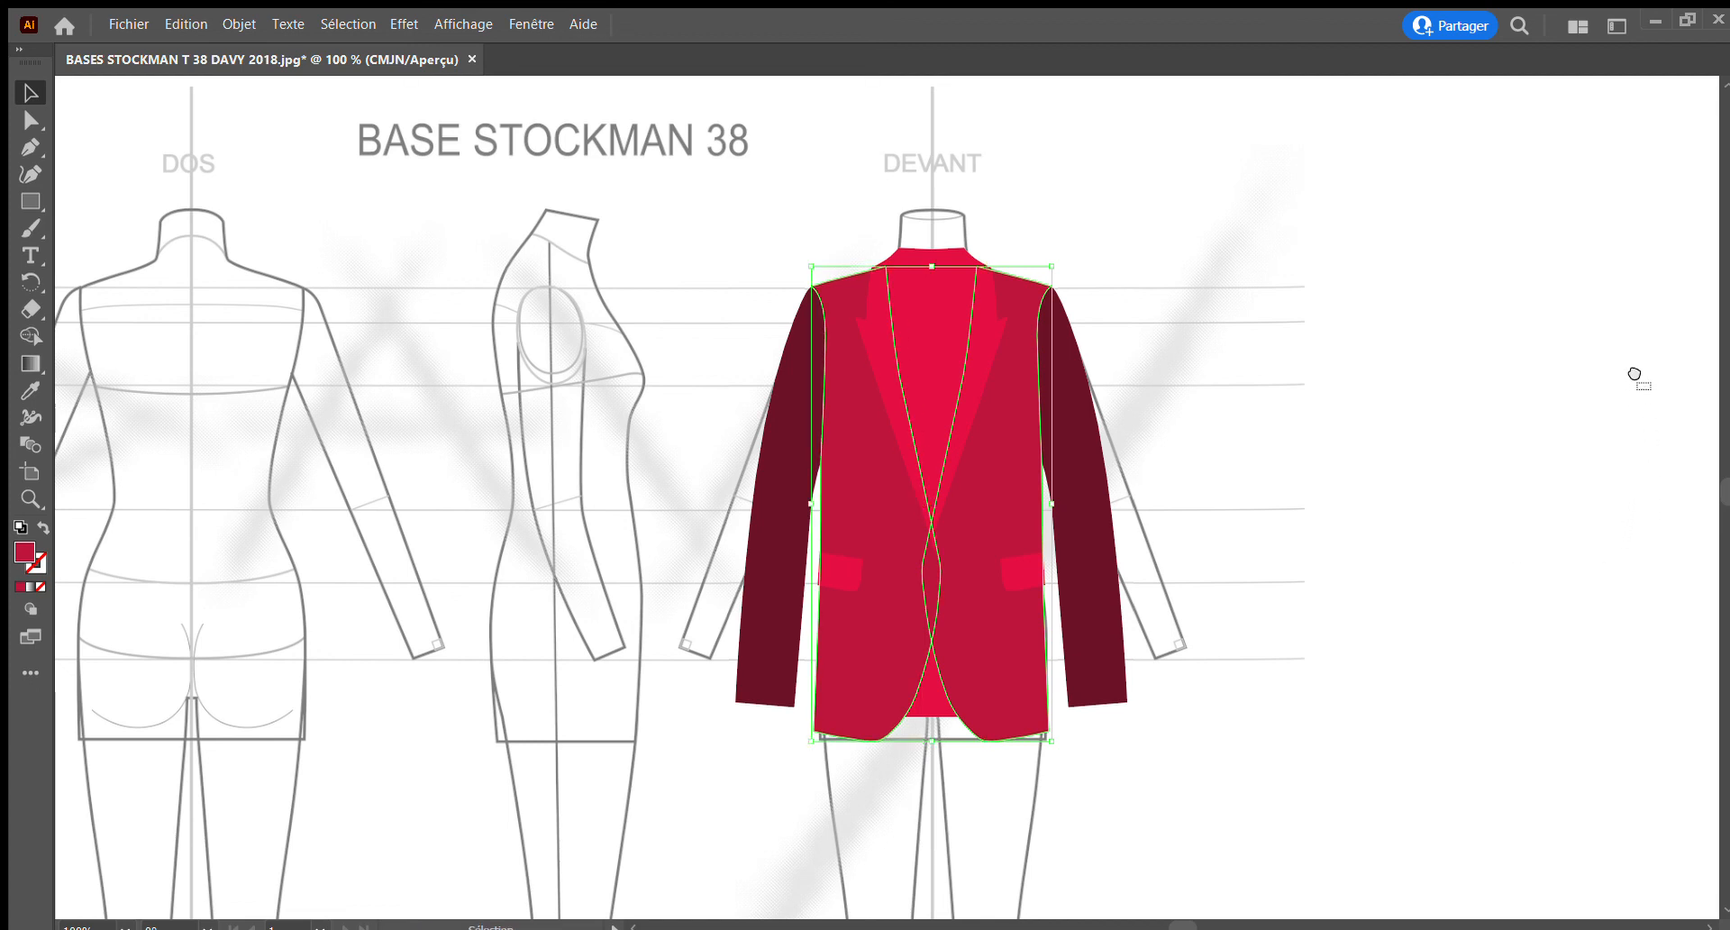
key("ctrl+g")
left_click(1253, 456)
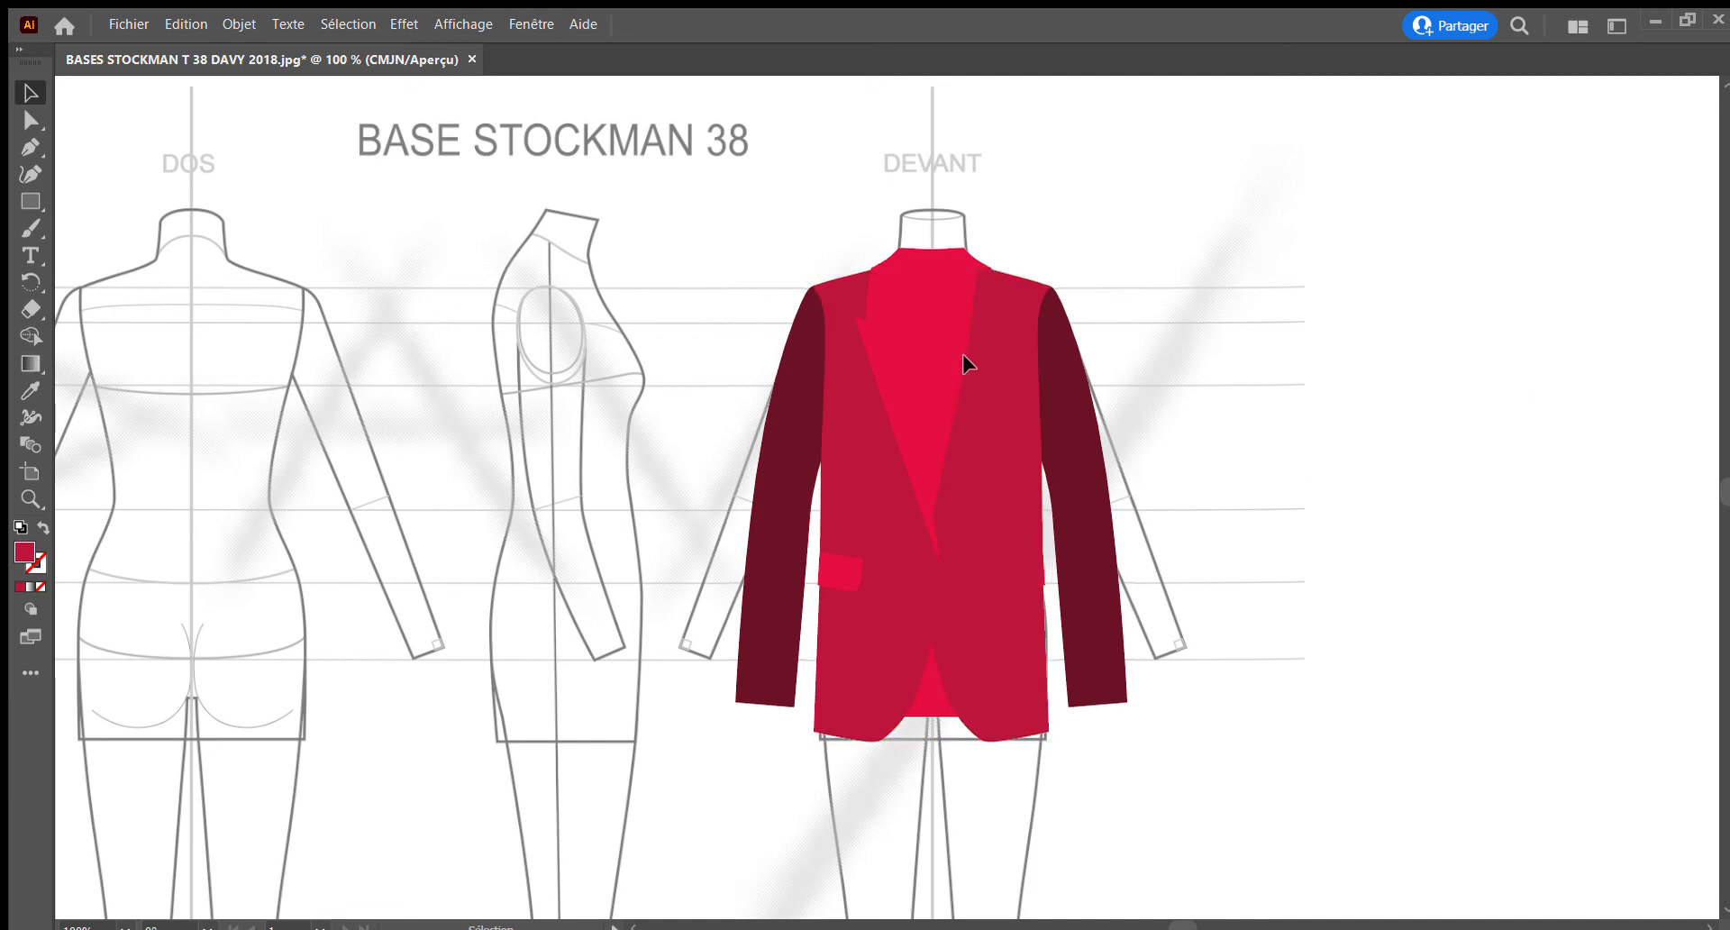
Select both lapels, bring them in front of the body panels, fill them with a very dark burgundy, and deselect them
left_click(890, 413)
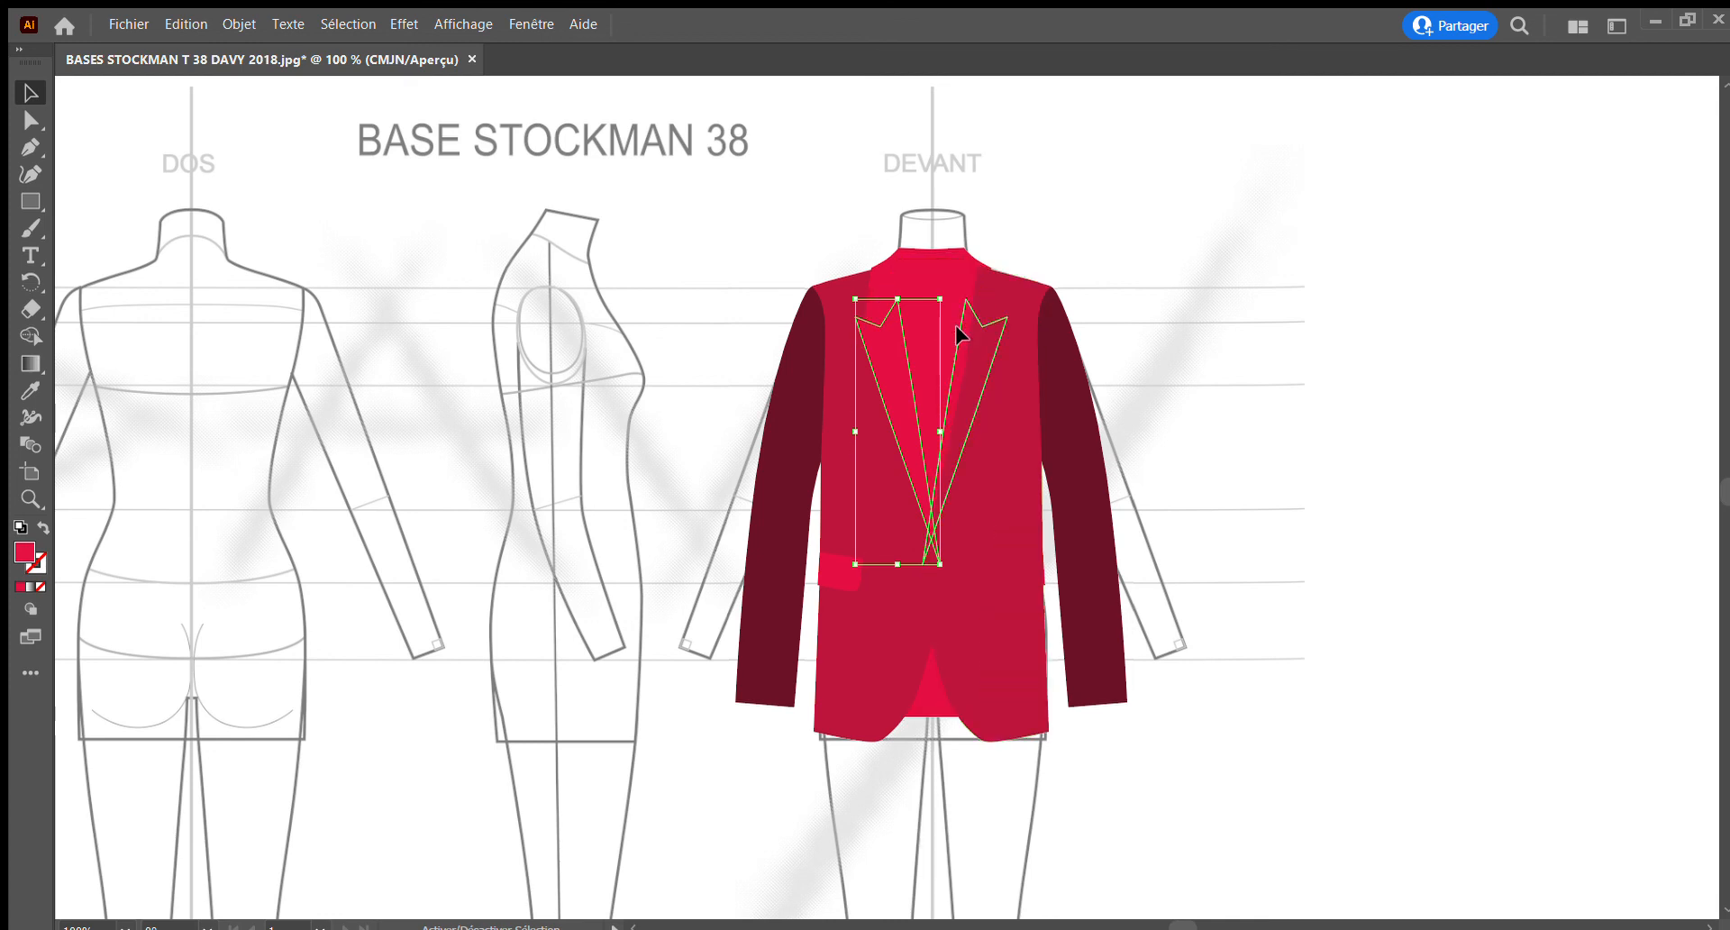
left_click(958, 331, "shift")
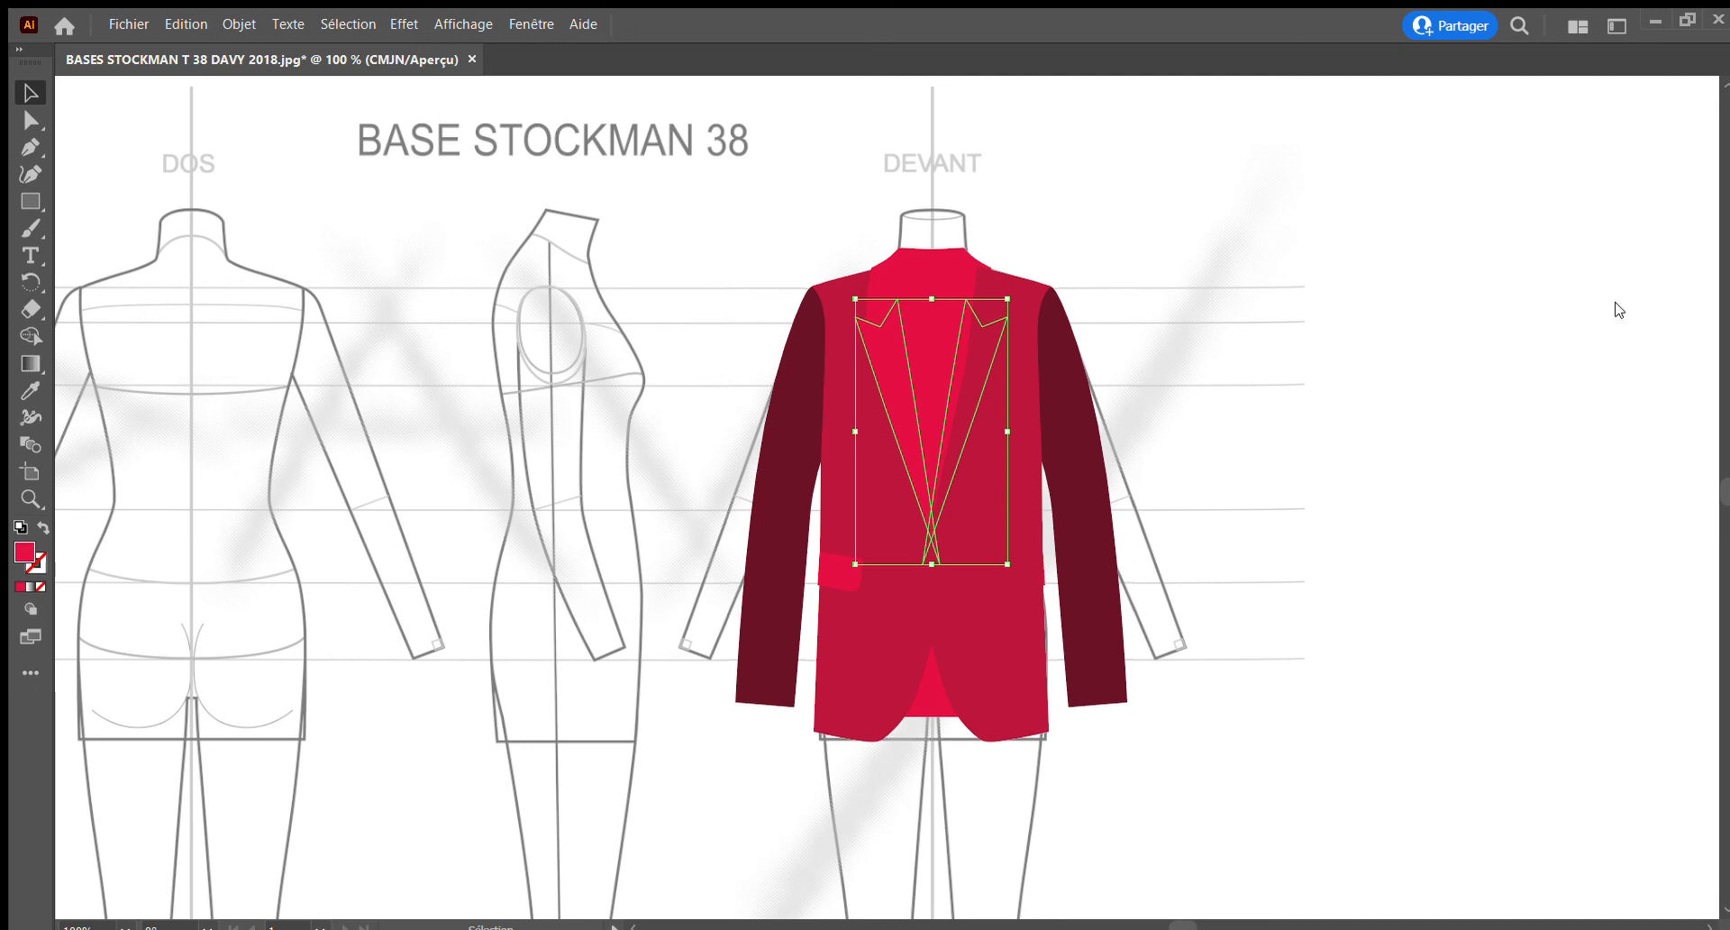
key("ctrl+bracketright")
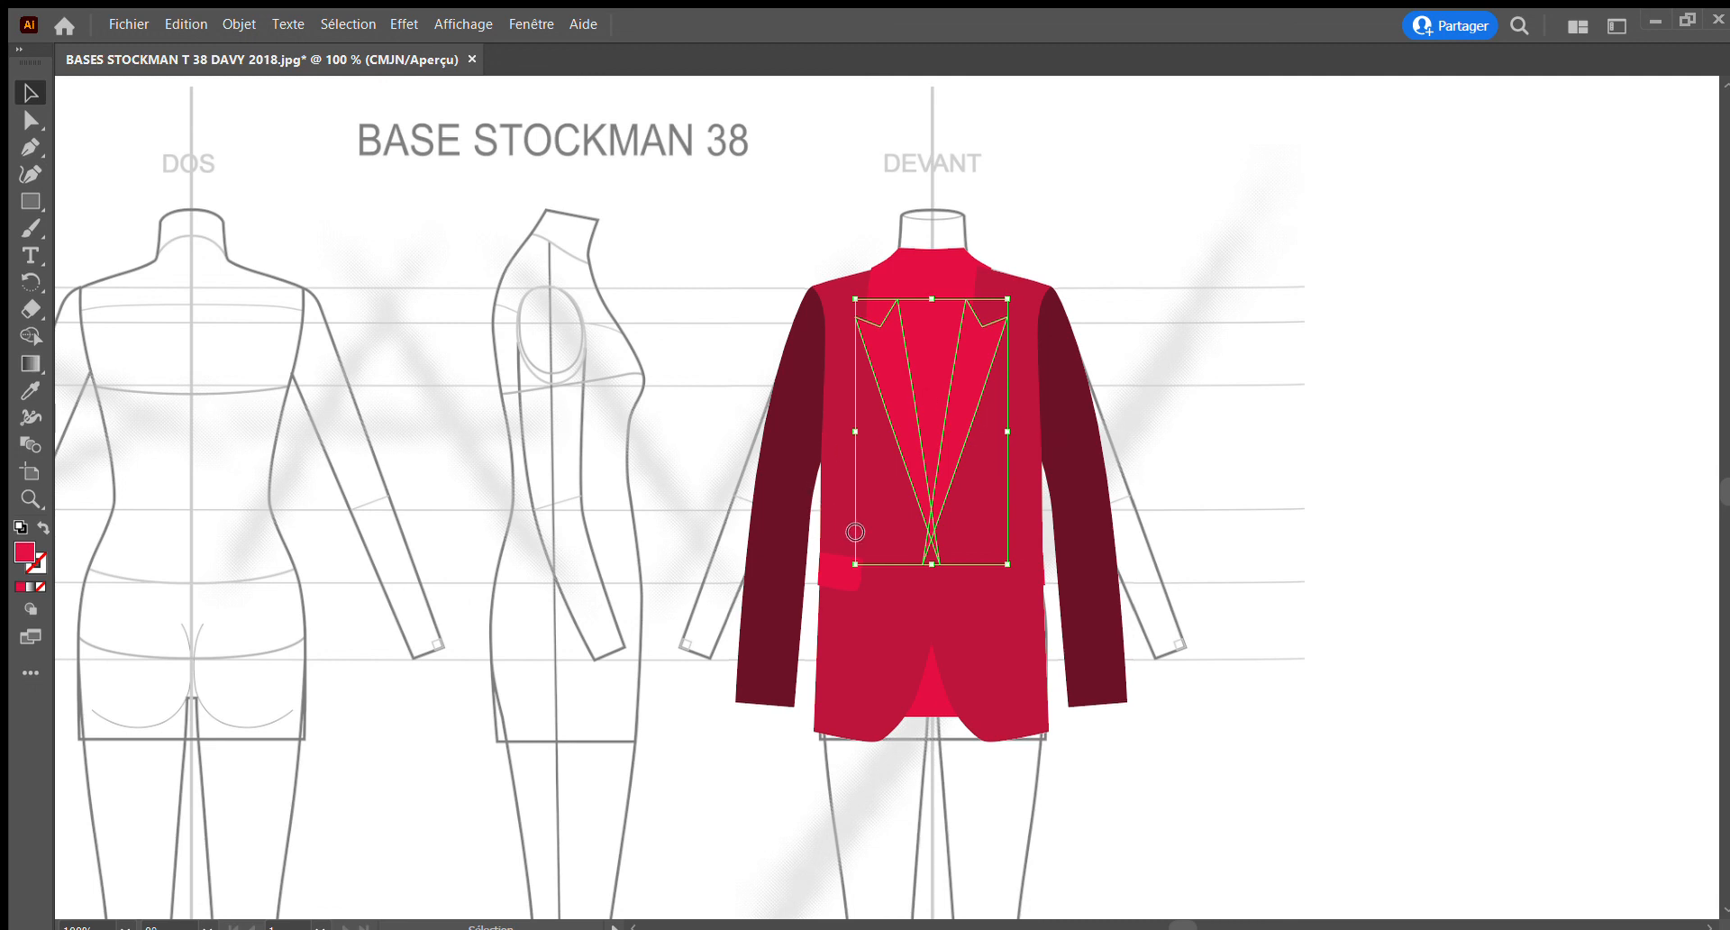
left_click(1305, 402)
left_click(1306, 403)
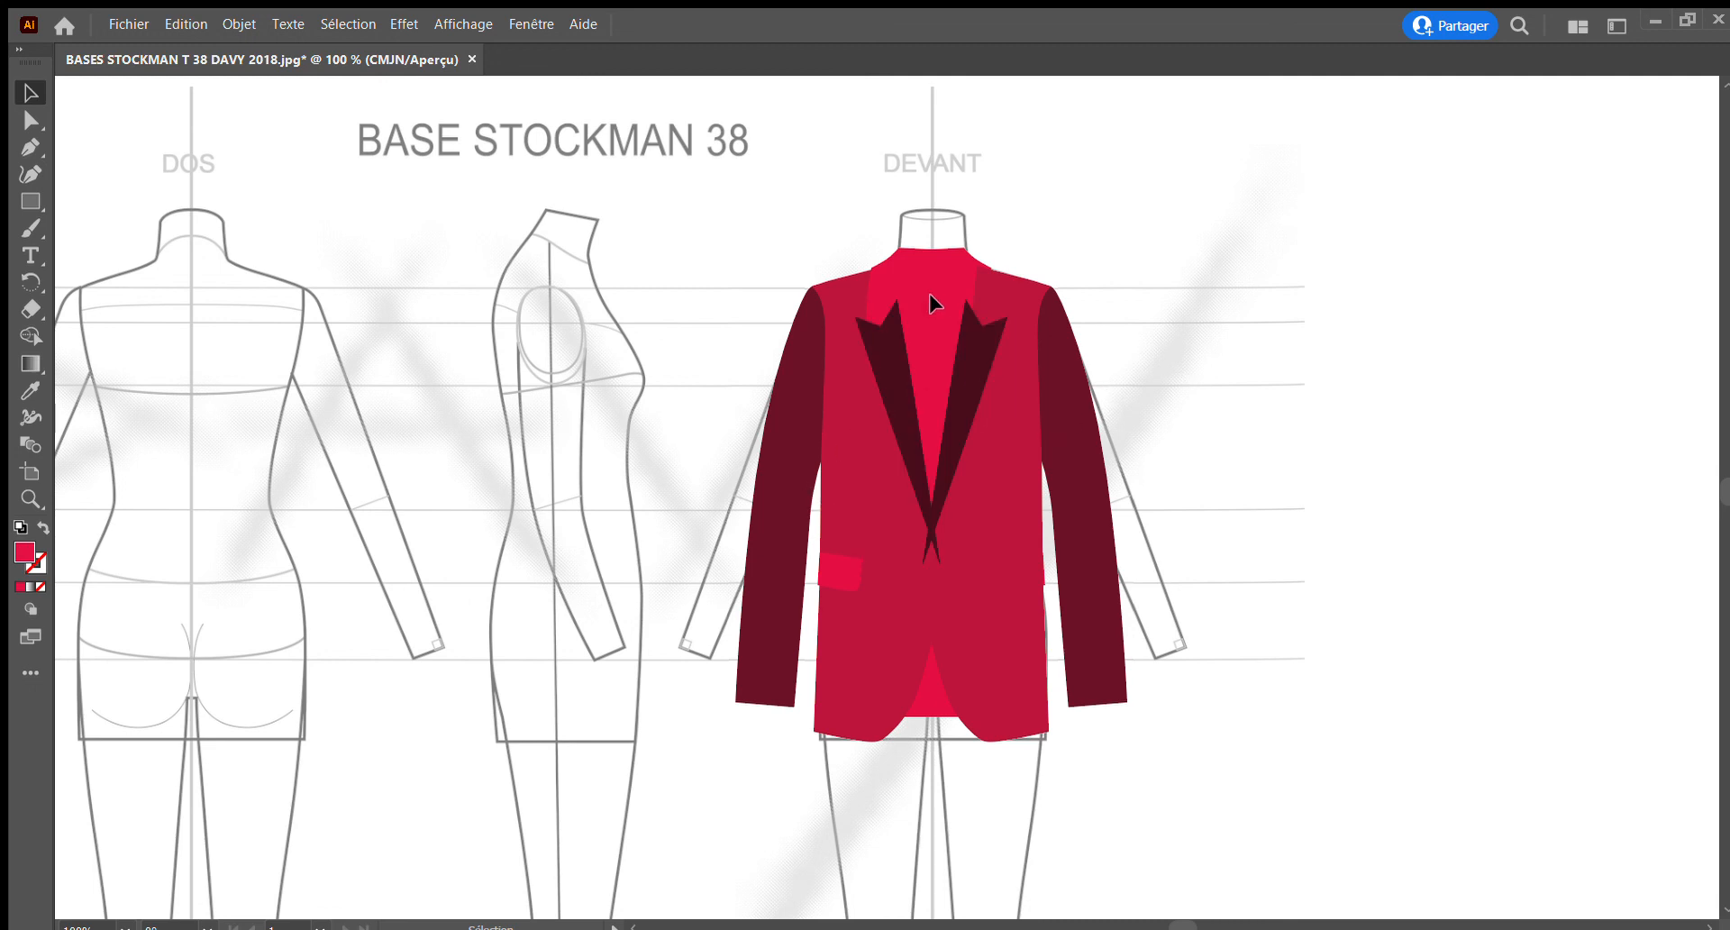
Select both collar pieces above the lapels, fill them with a blackish burgundy, and deselect them
left_click(879, 297)
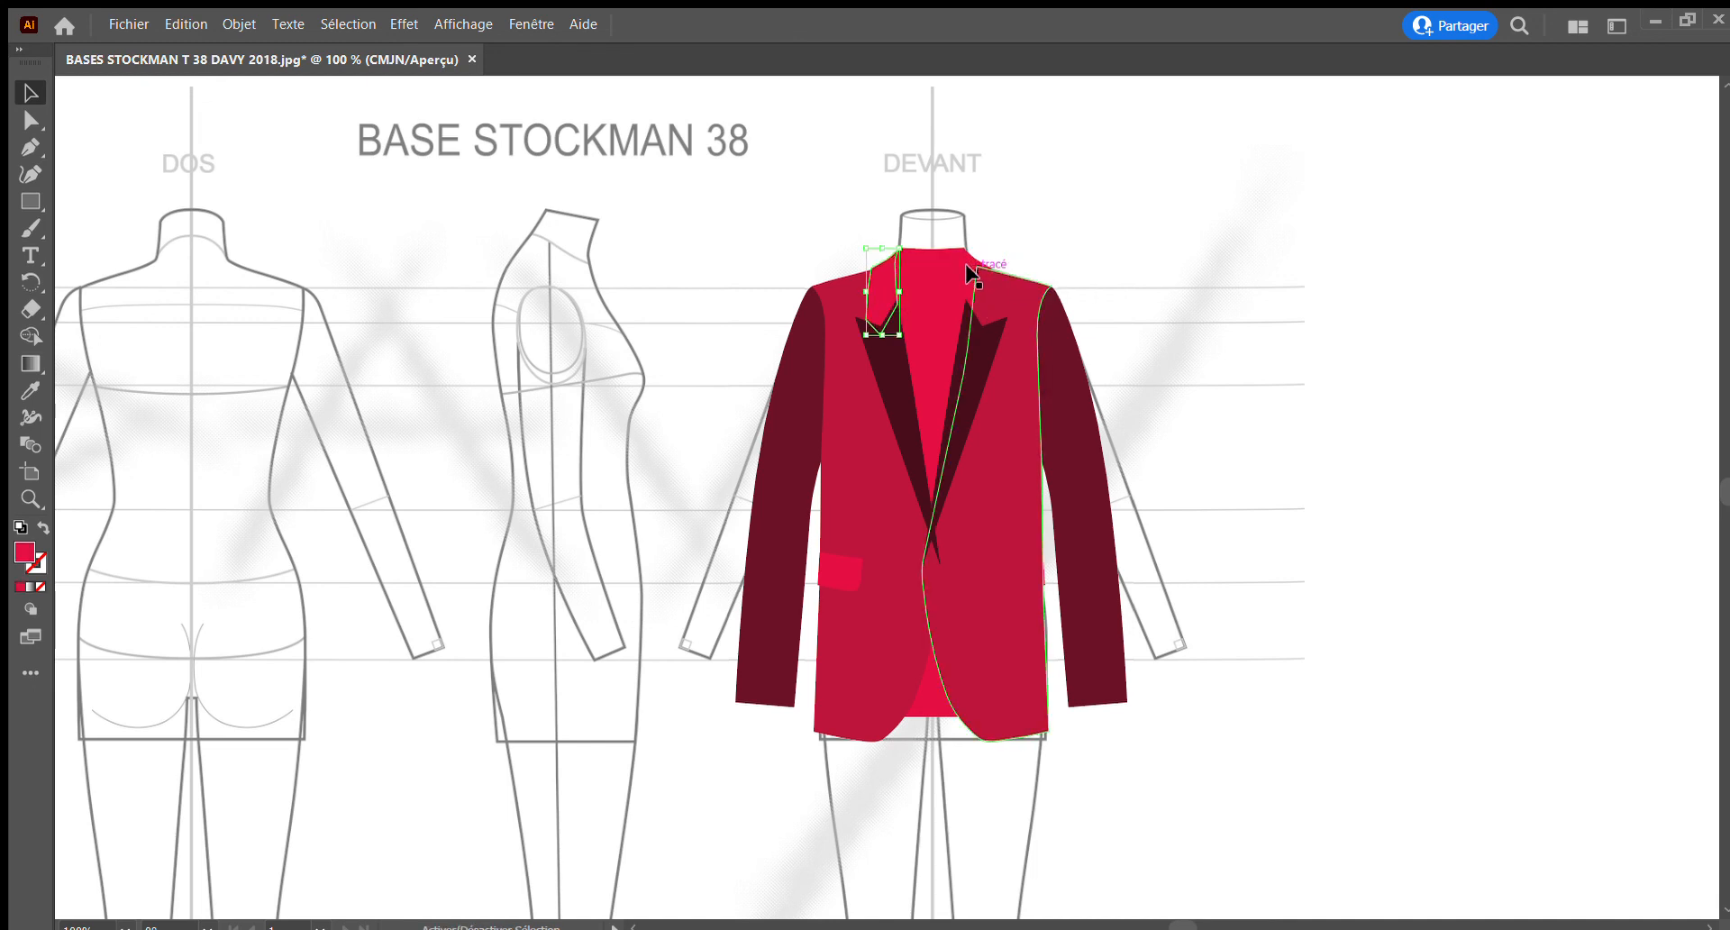
left_click(965, 270, "shift")
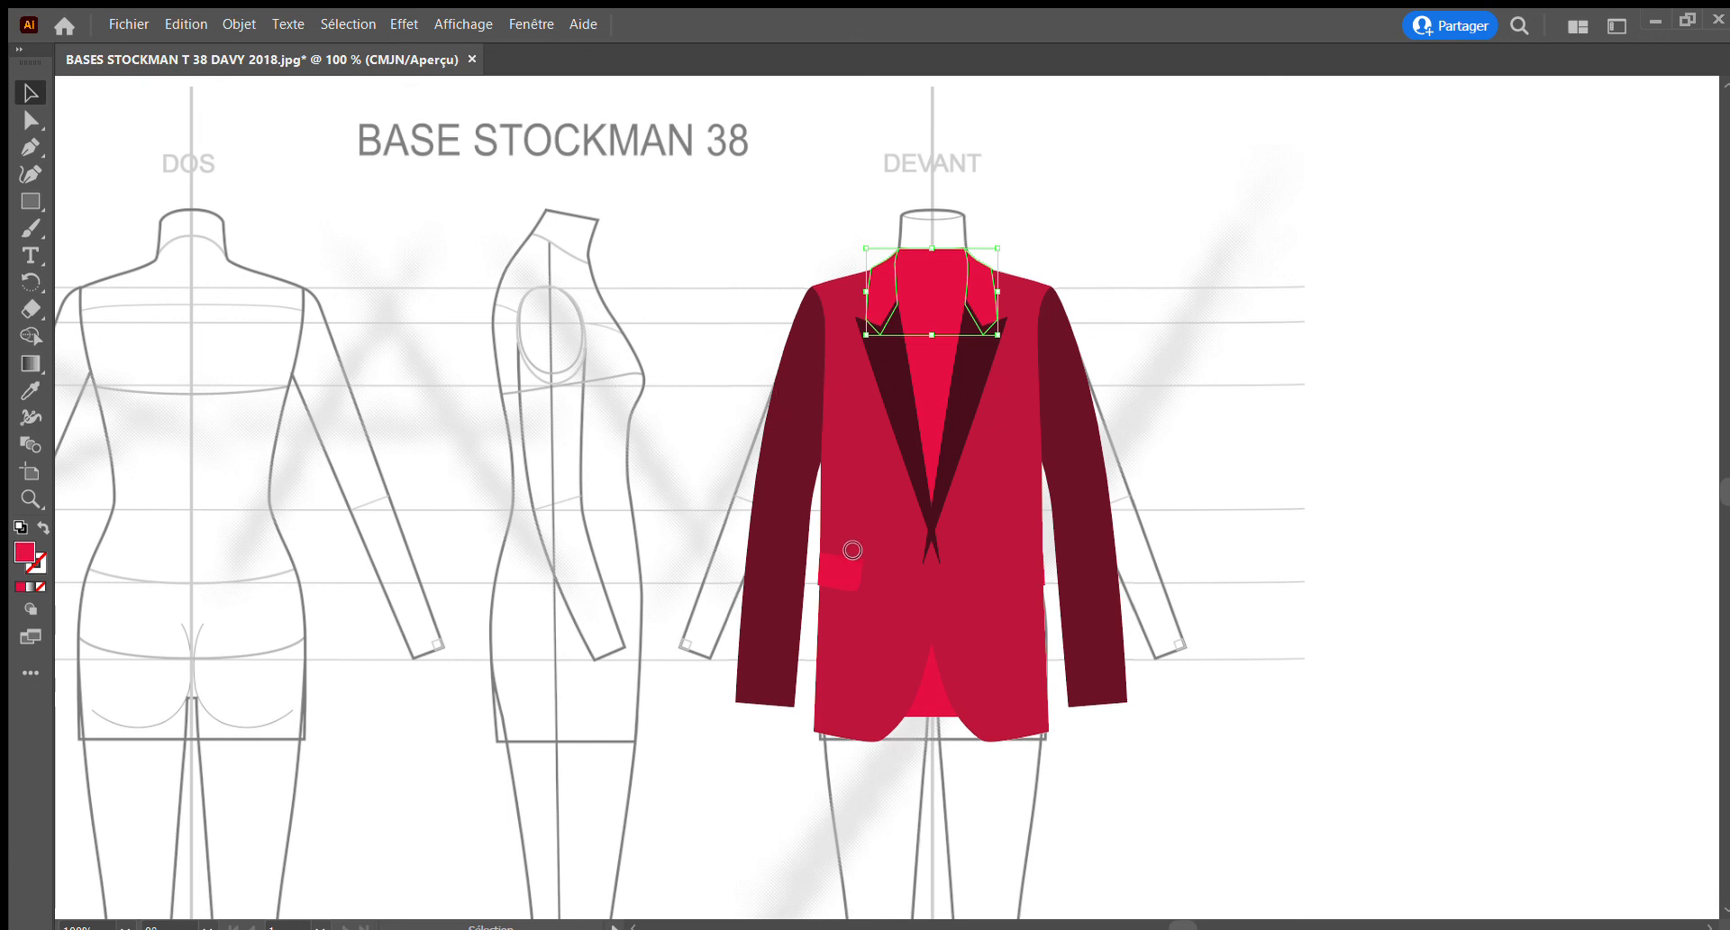
left_click(1153, 300)
left_click(1235, 280)
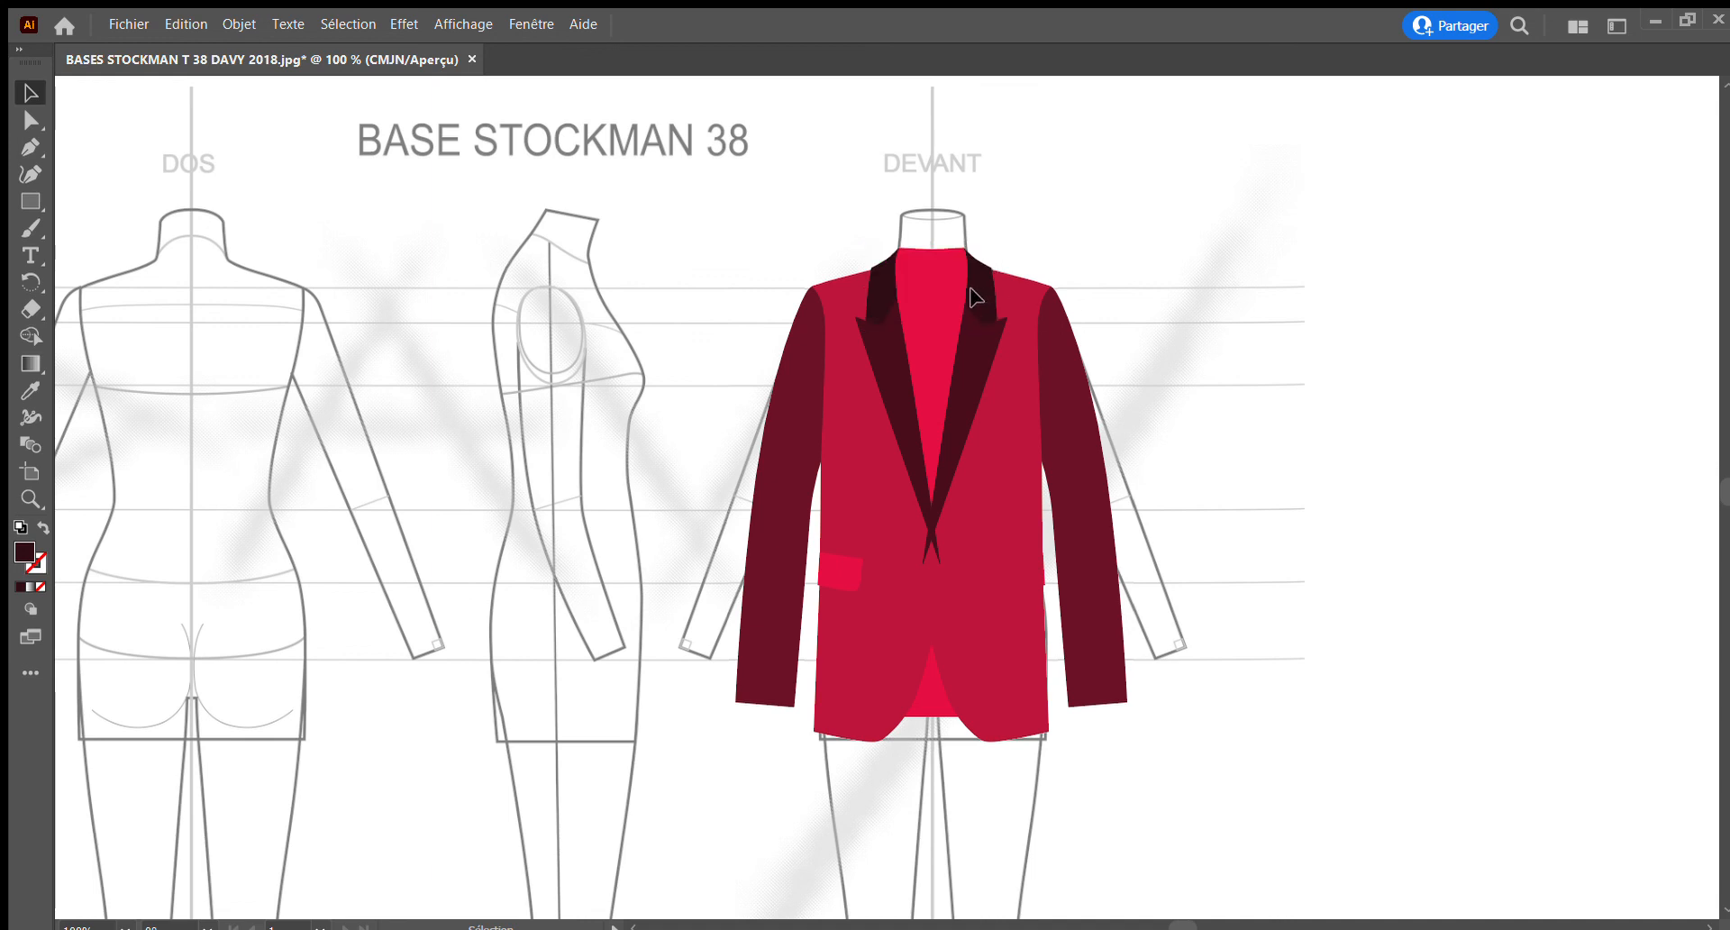
Select the back collar band at the neckline, fill it with a near-black burgundy, and deselect it
left_click(933, 257)
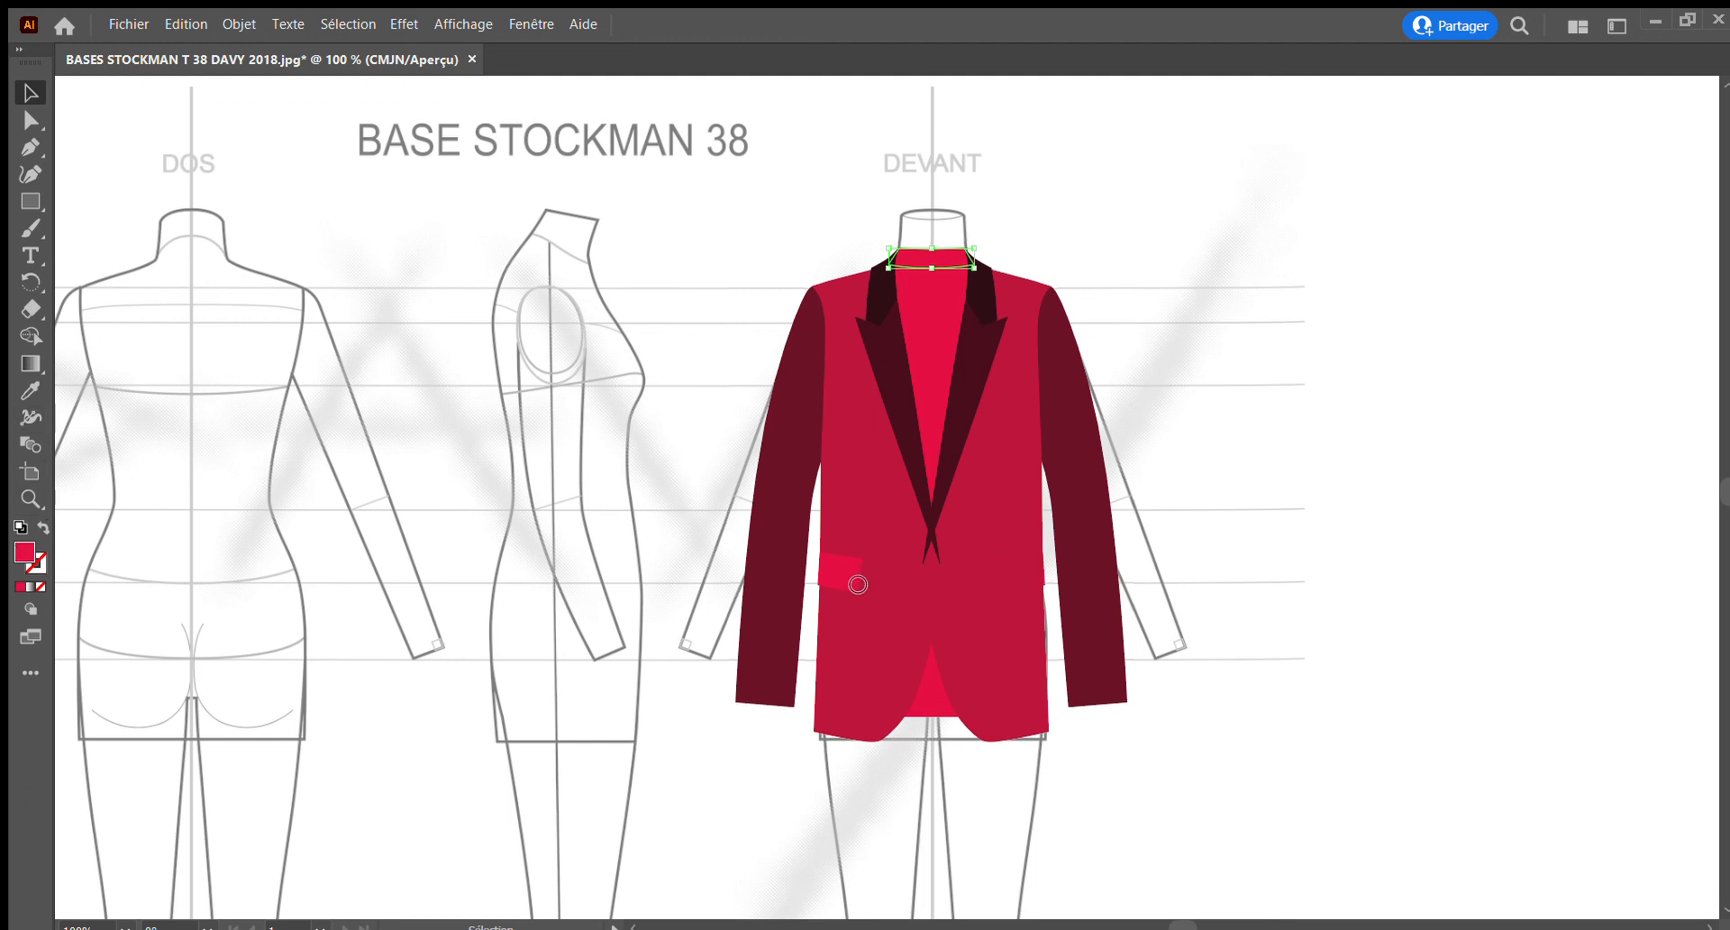
left_click(1073, 339)
left_click(1333, 366)
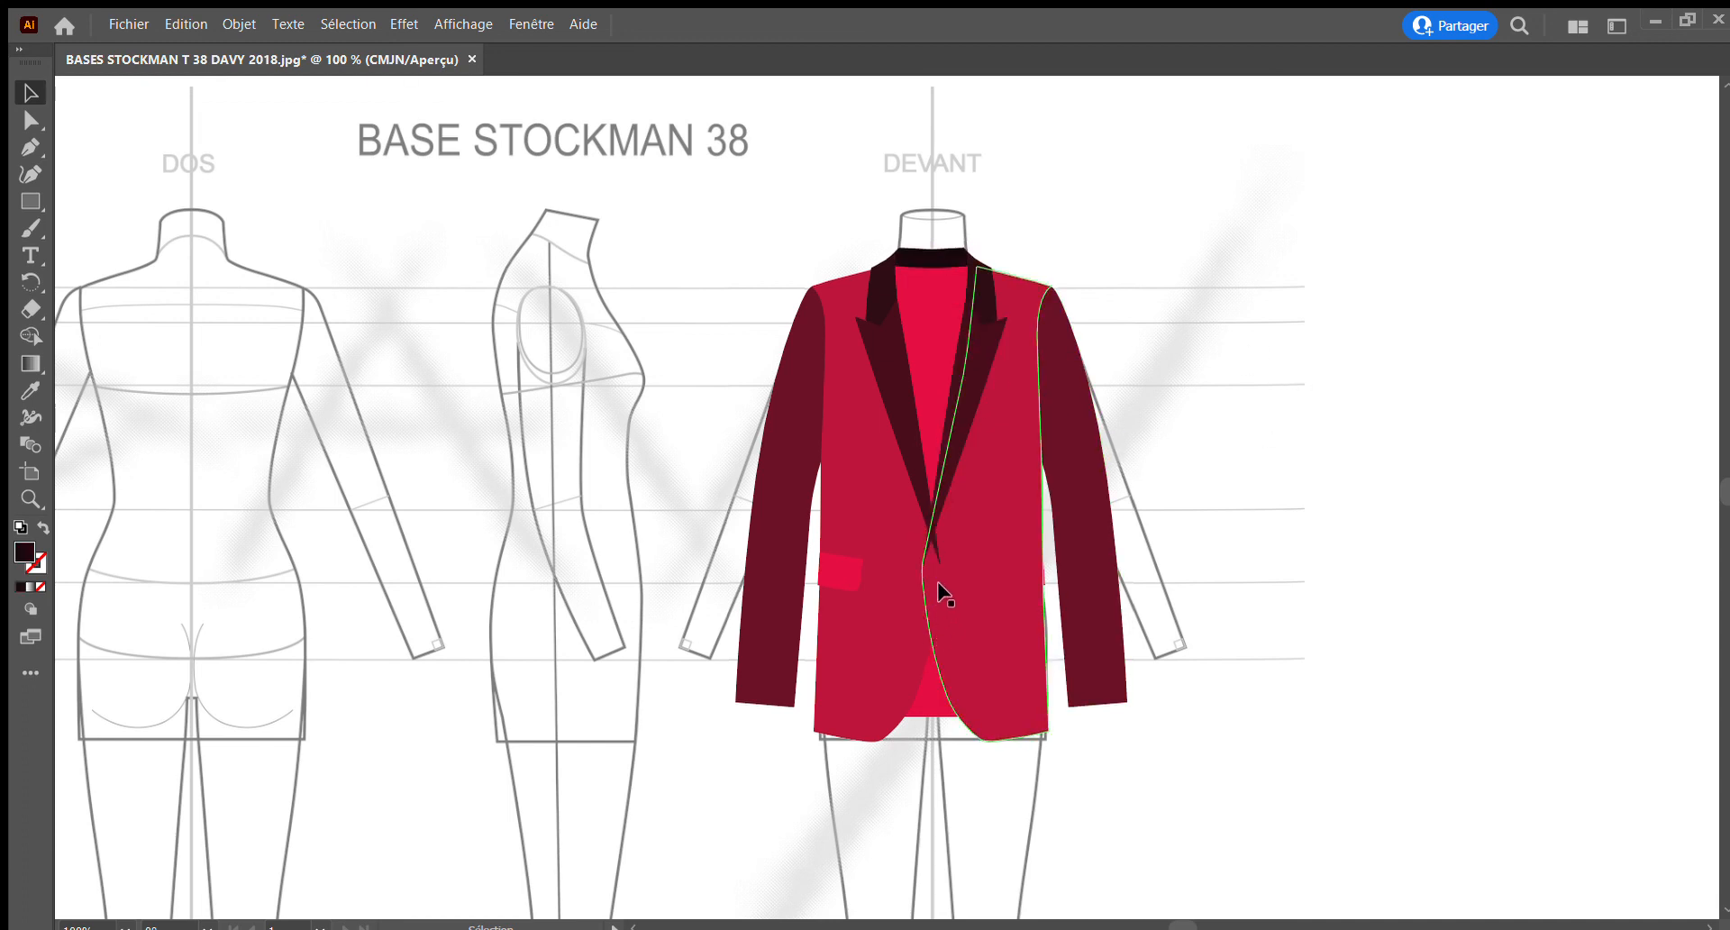
Try to send the lapel on the wearer's right side backward in the stacking order, and undo the change
left_click(921, 483)
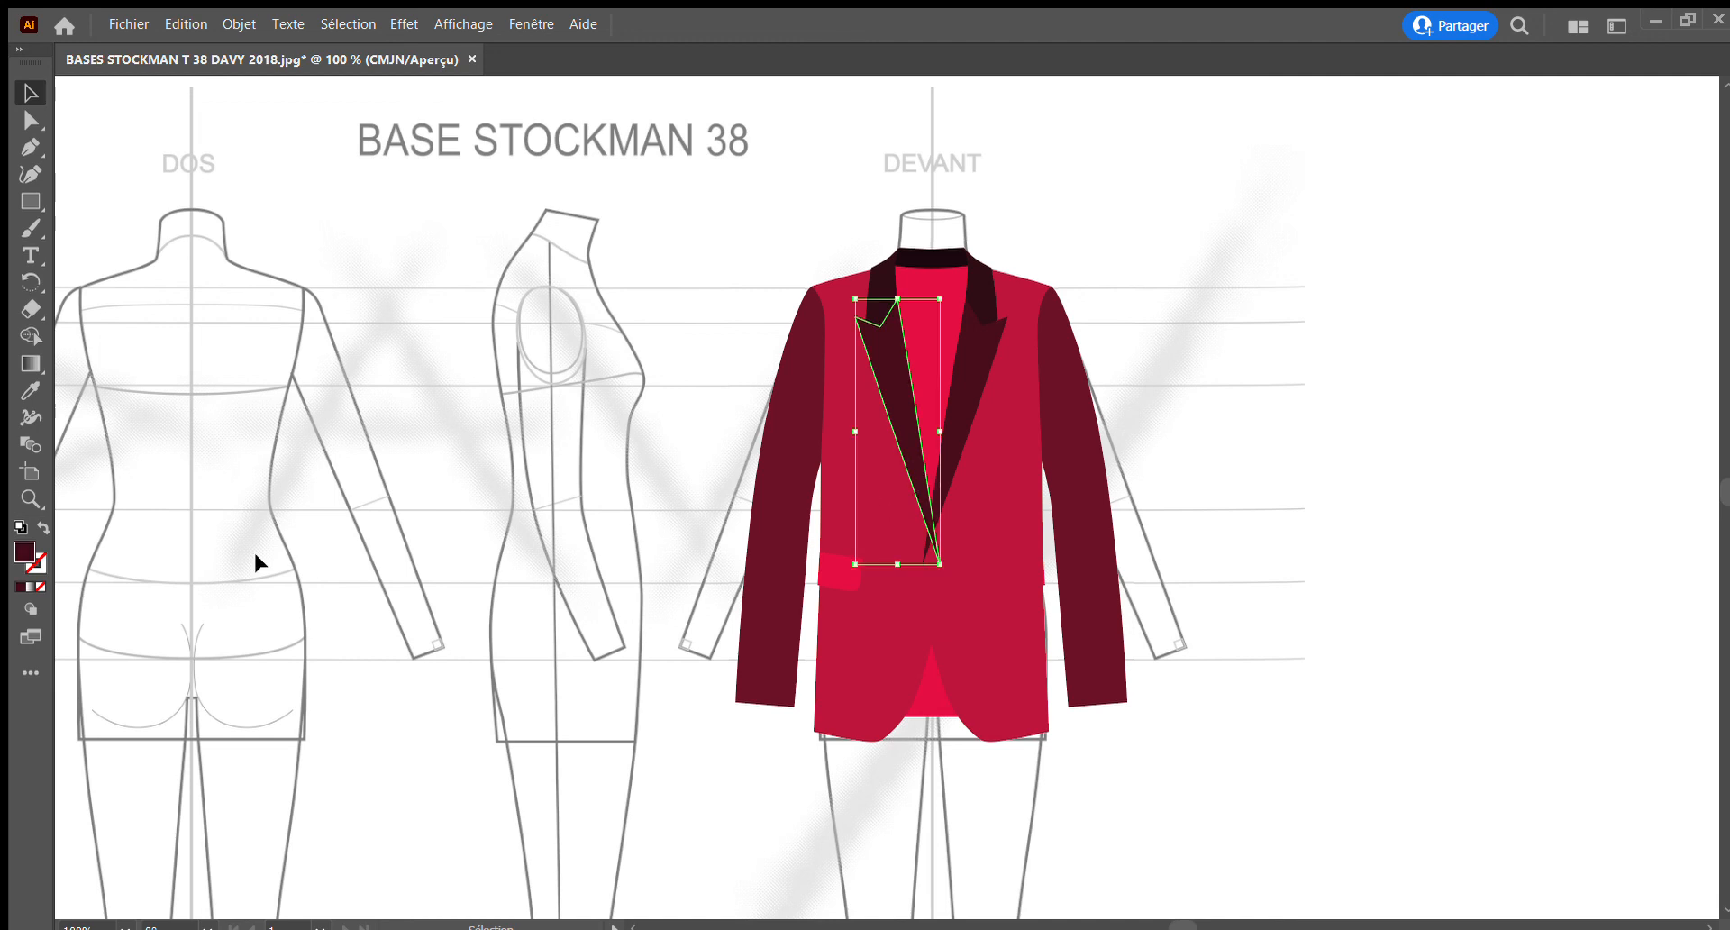
left_click(29, 498)
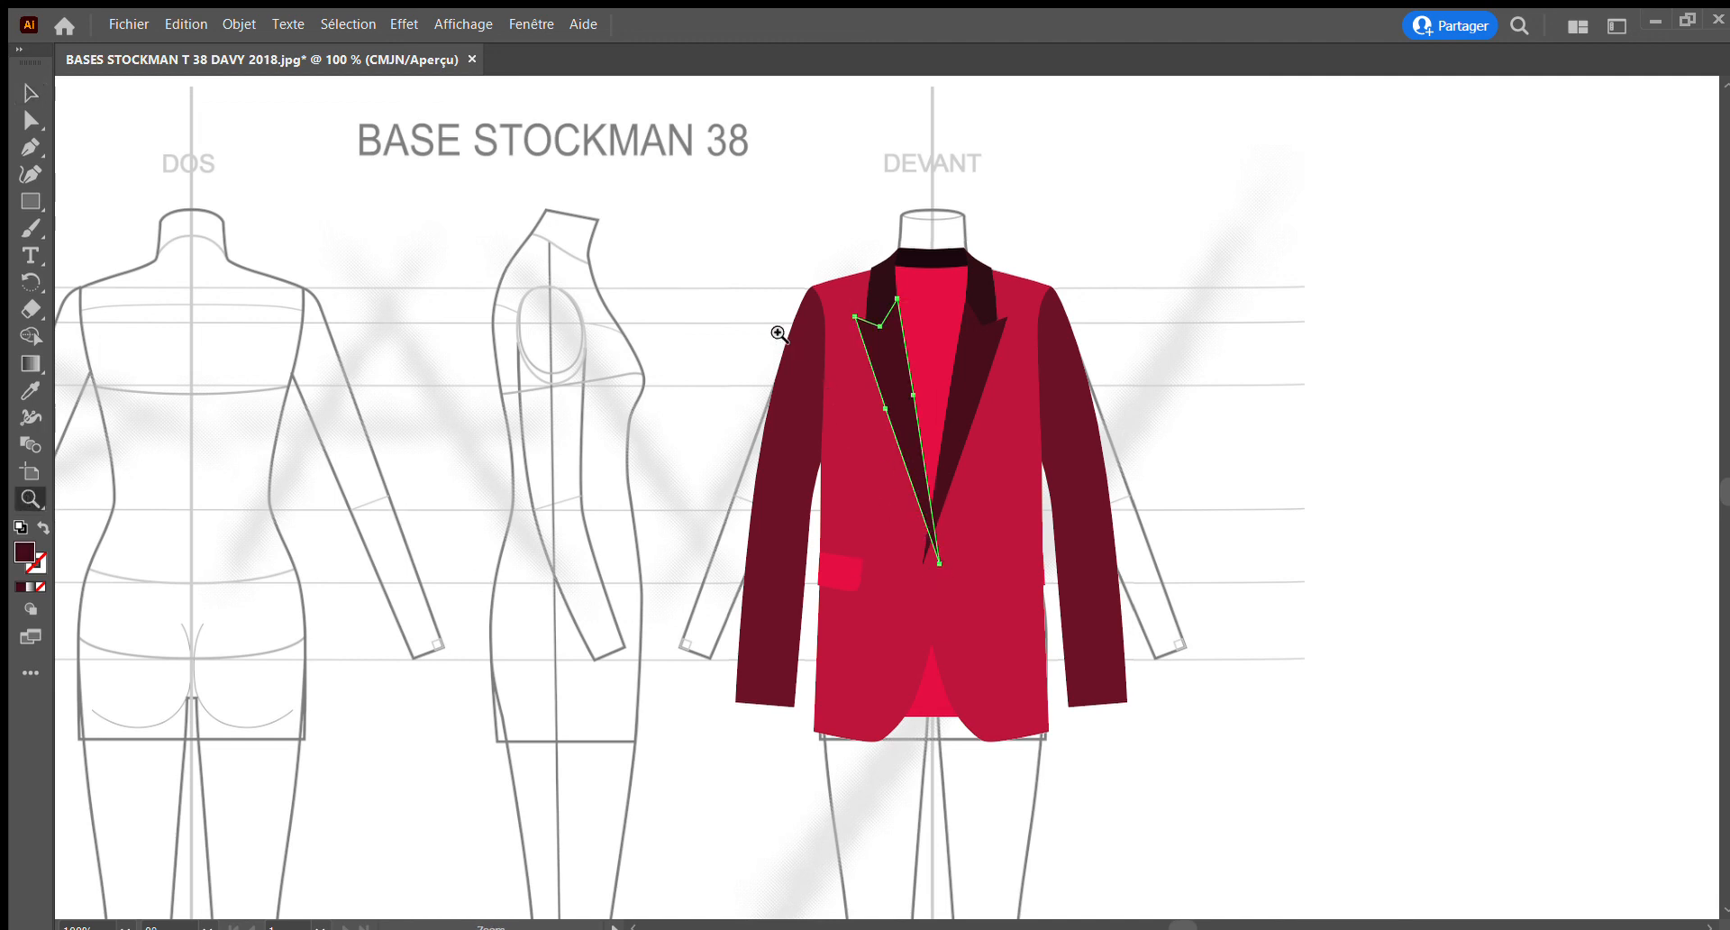
left_click(777, 330)
scroll(950, 525, "up", 3)
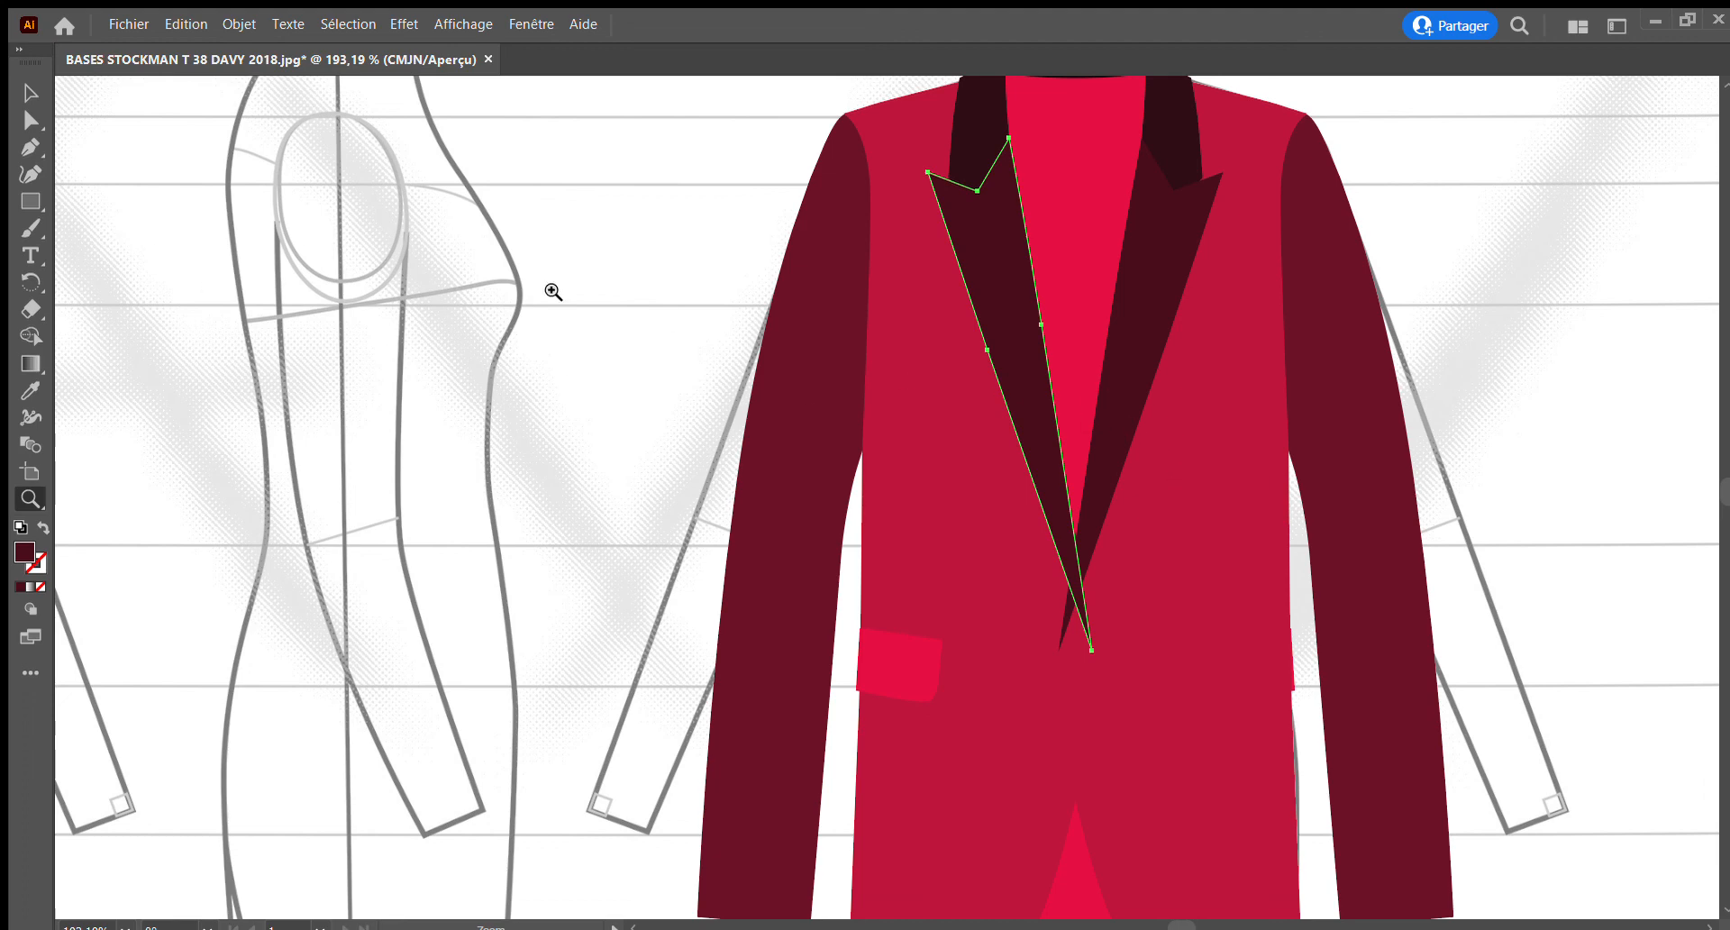
left_click(30, 92)
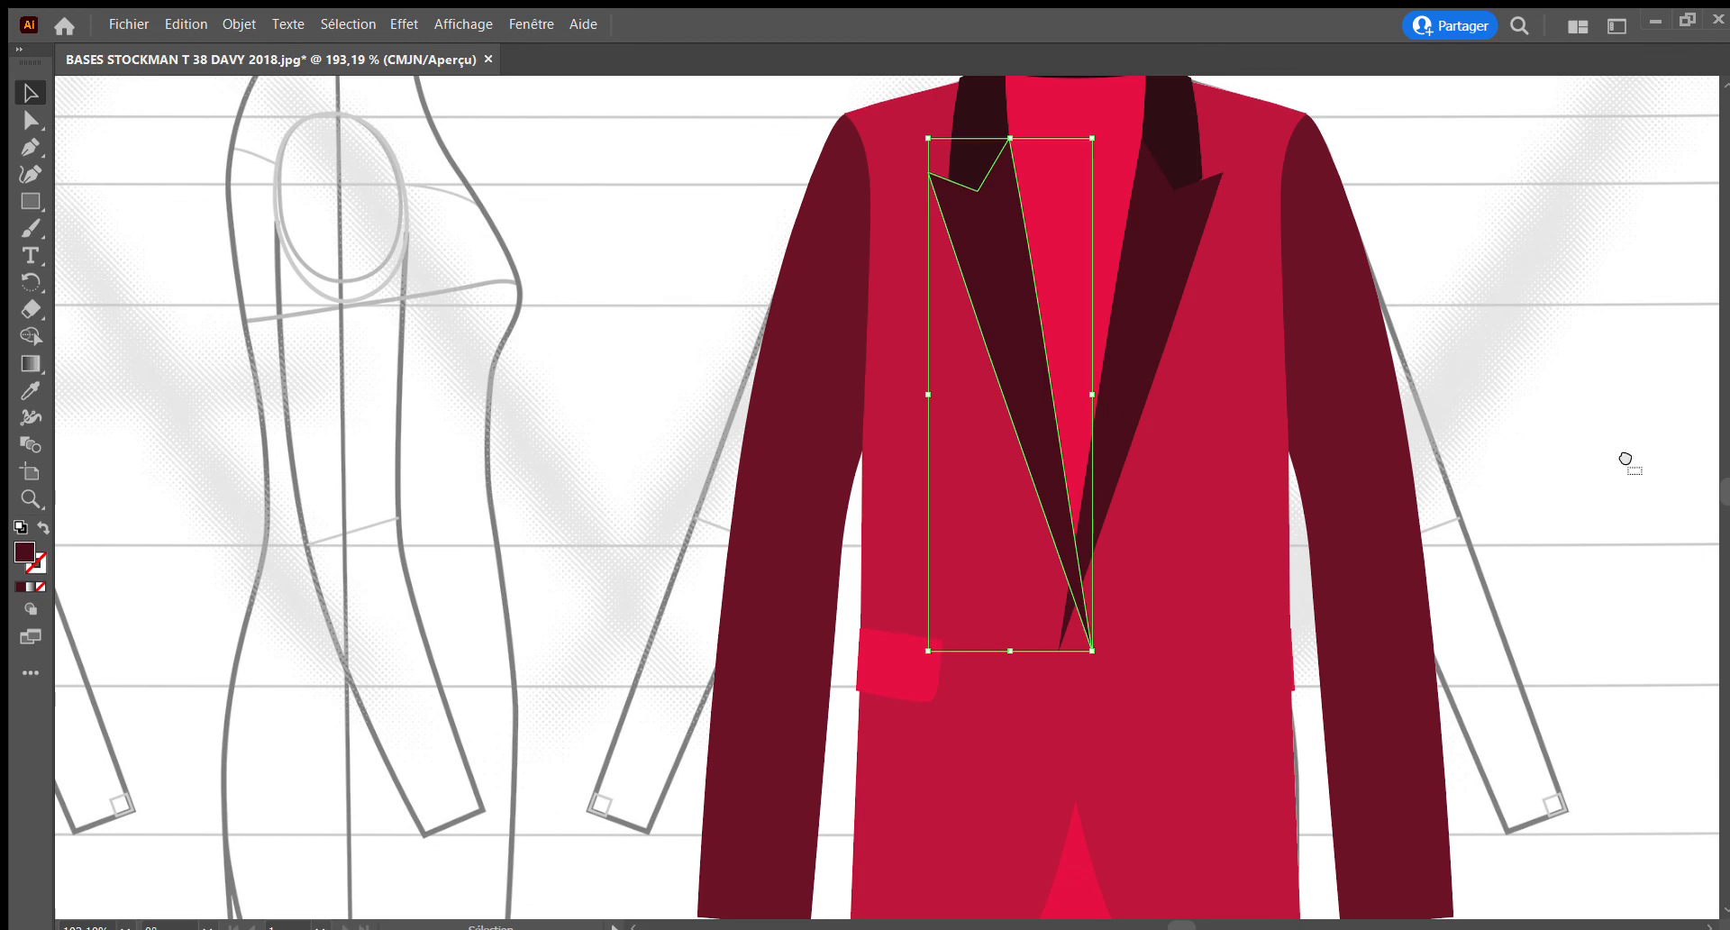
key("ctrl+bracketleft")
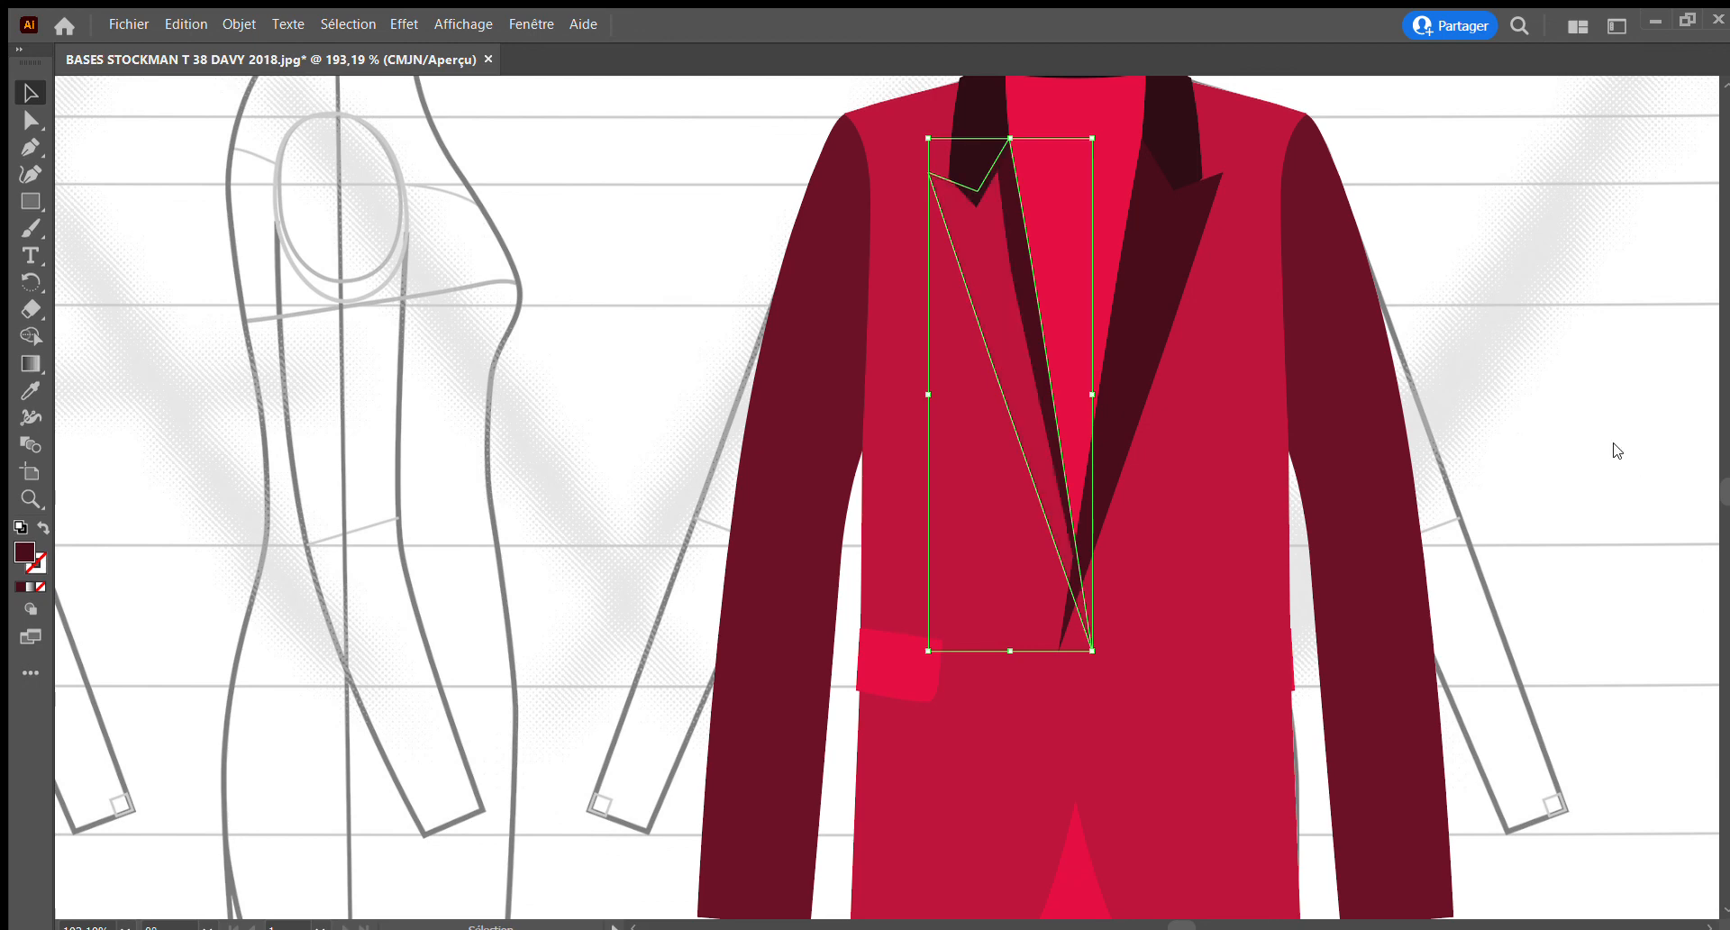
key("ctrl+z")
Place the lower tip of the wearer's right lapel behind the wearer's left front panel, and deselect the lapel
left_click(1228, 495)
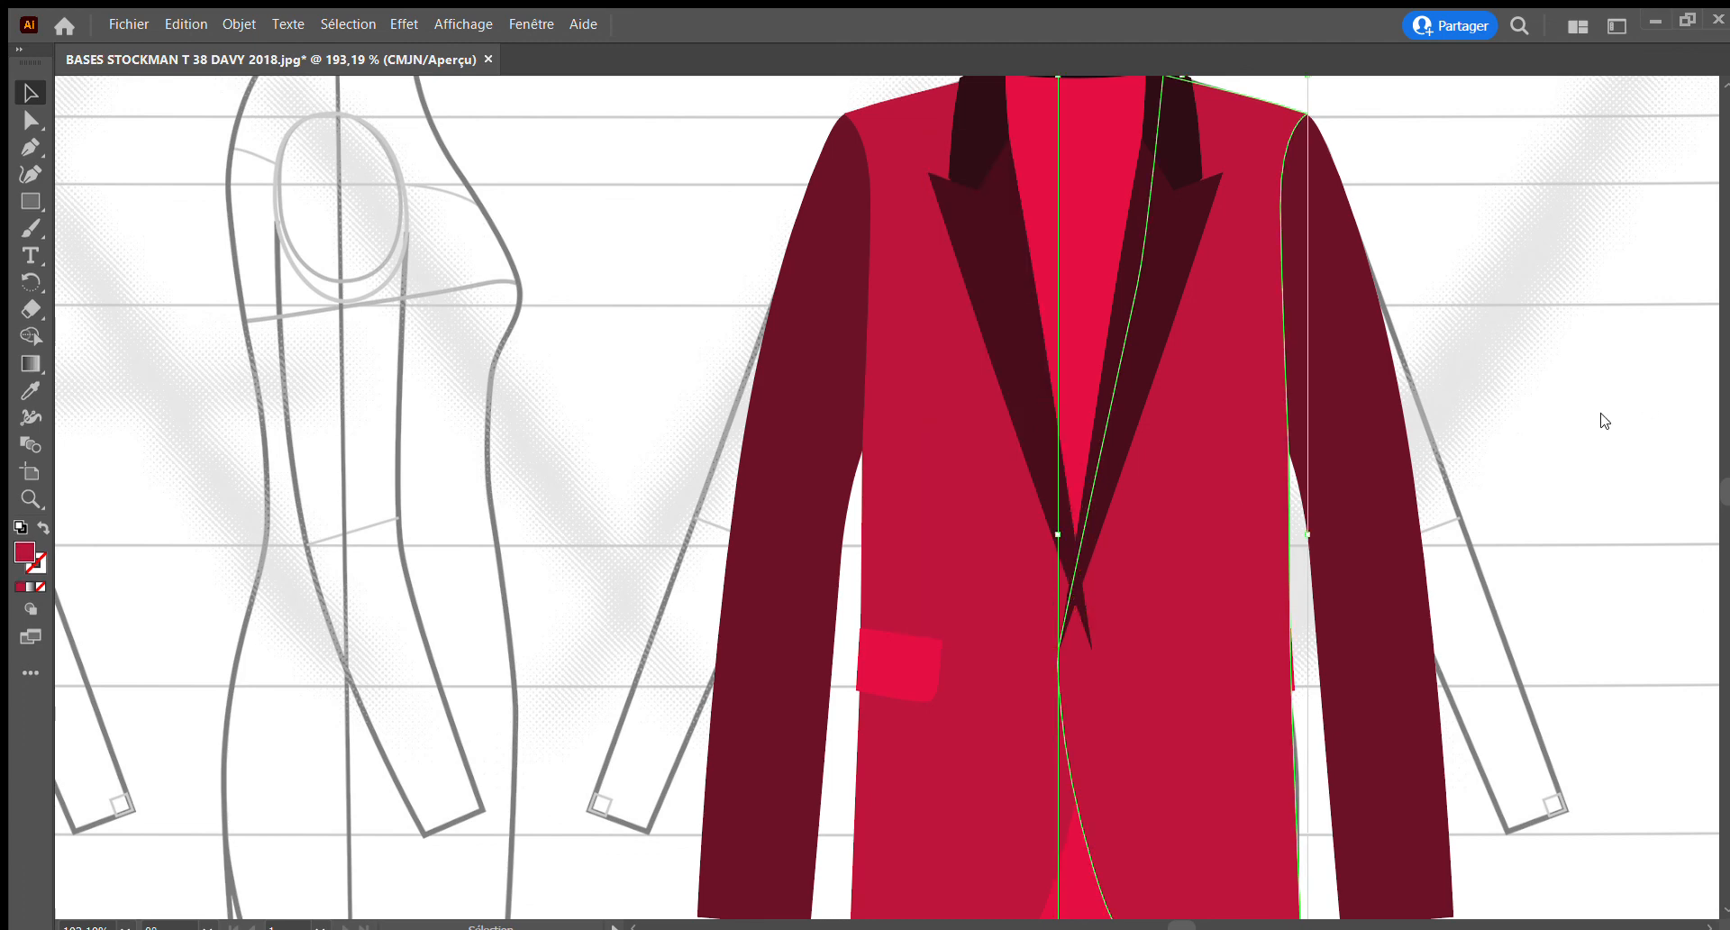
left_click(996, 326)
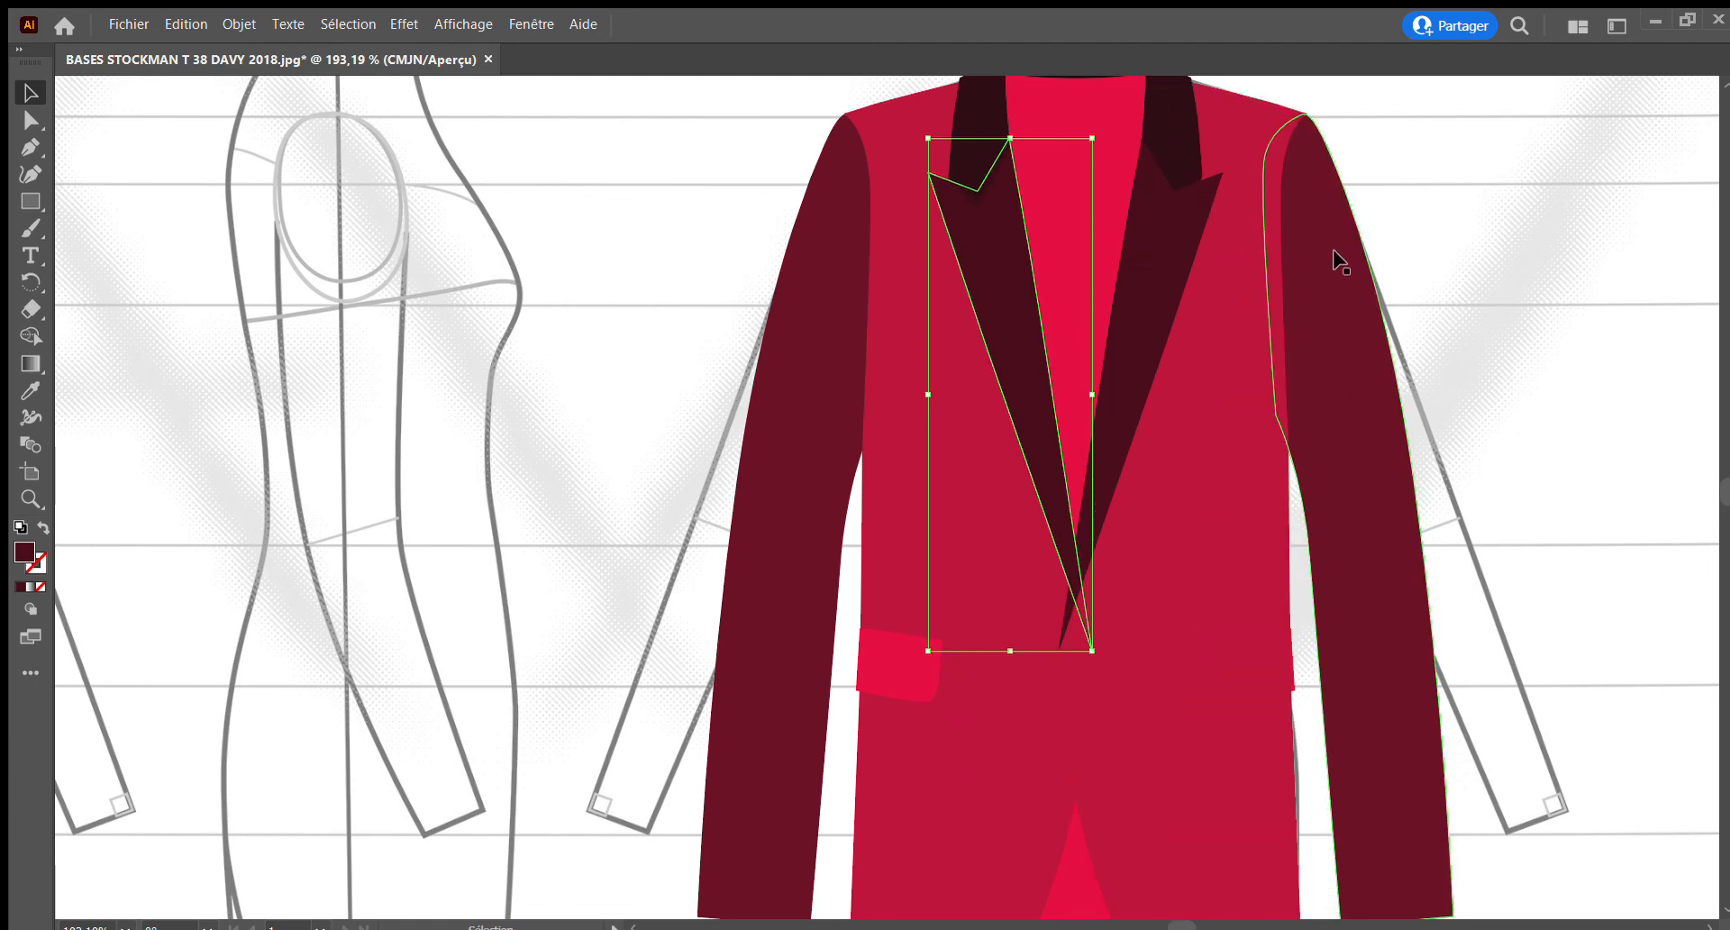
left_click(1362, 163)
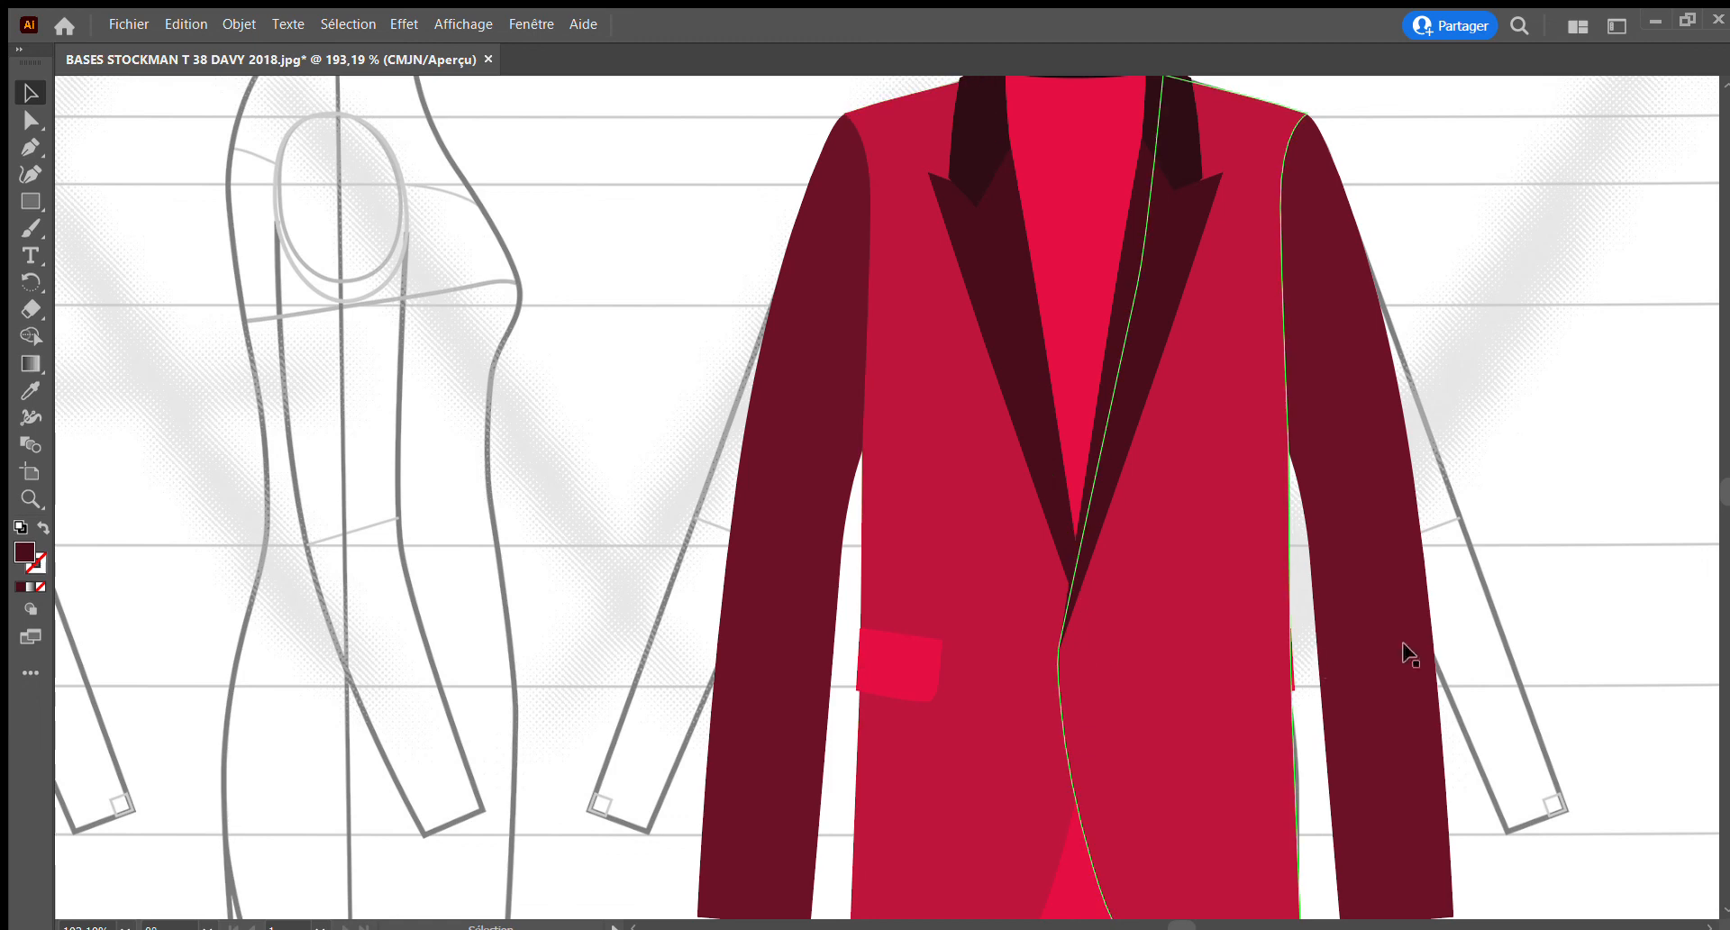
Select the narrow welt strip above the pocket flap on the wearer's right side and fill it with a darker crimson
scroll(1156, 649, "down", 5)
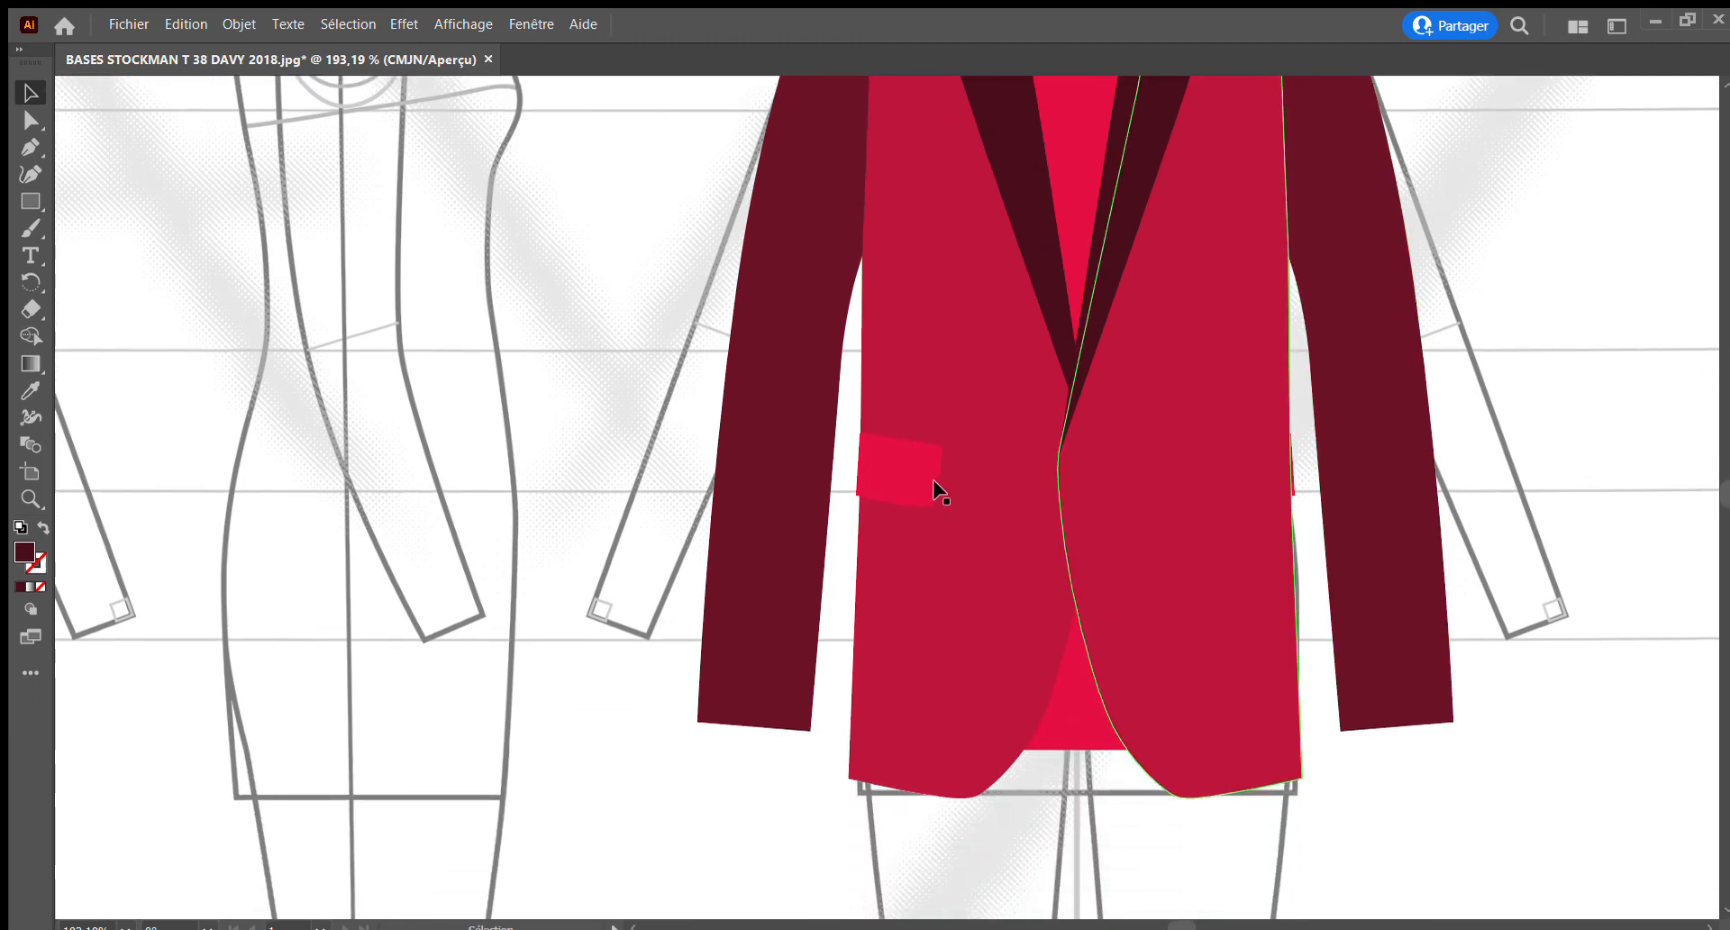
left_click(900, 451)
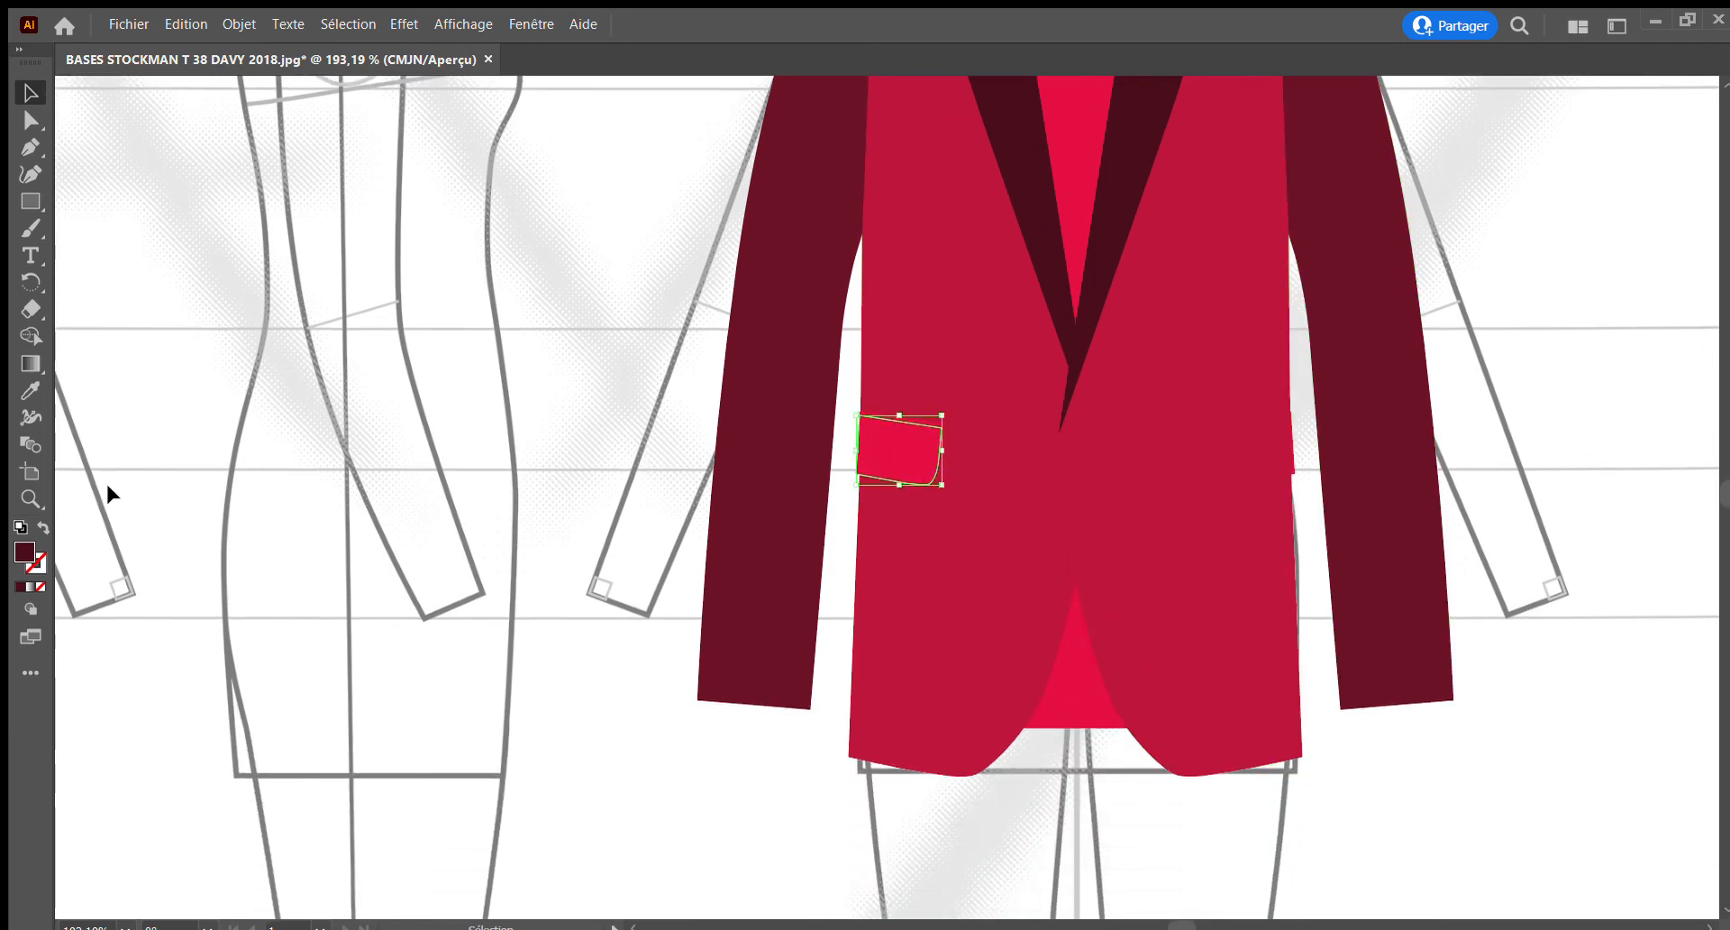
left_click(34, 494)
left_click_drag(826, 394, 1083, 579)
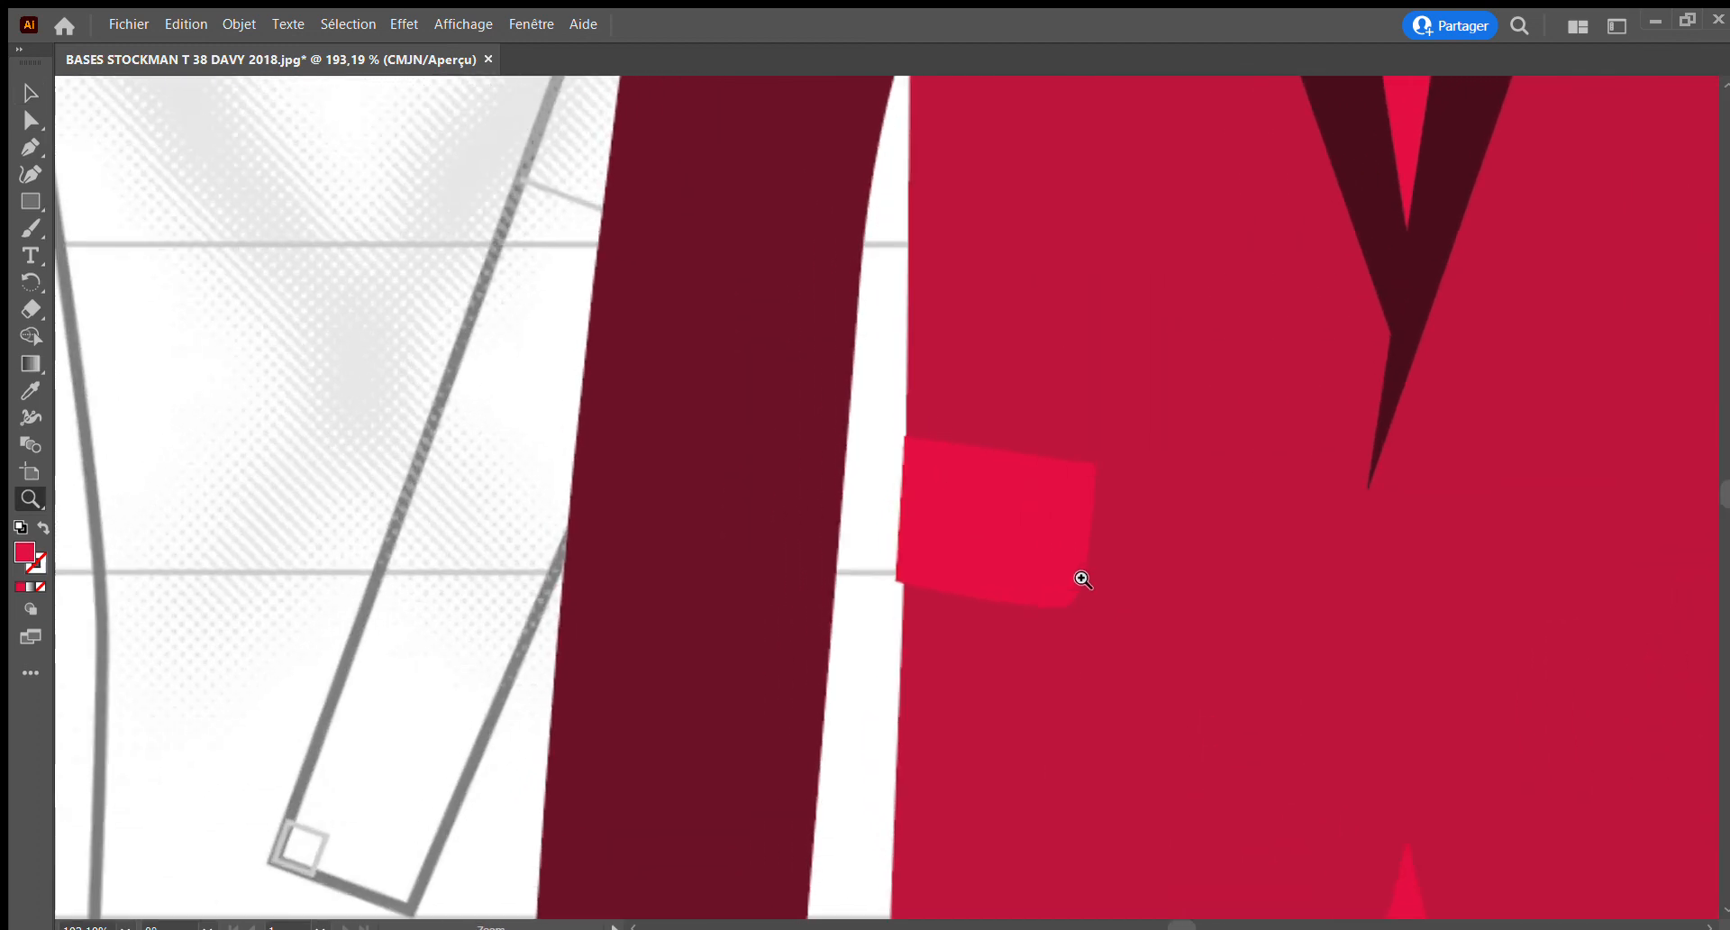
left_click(27, 91)
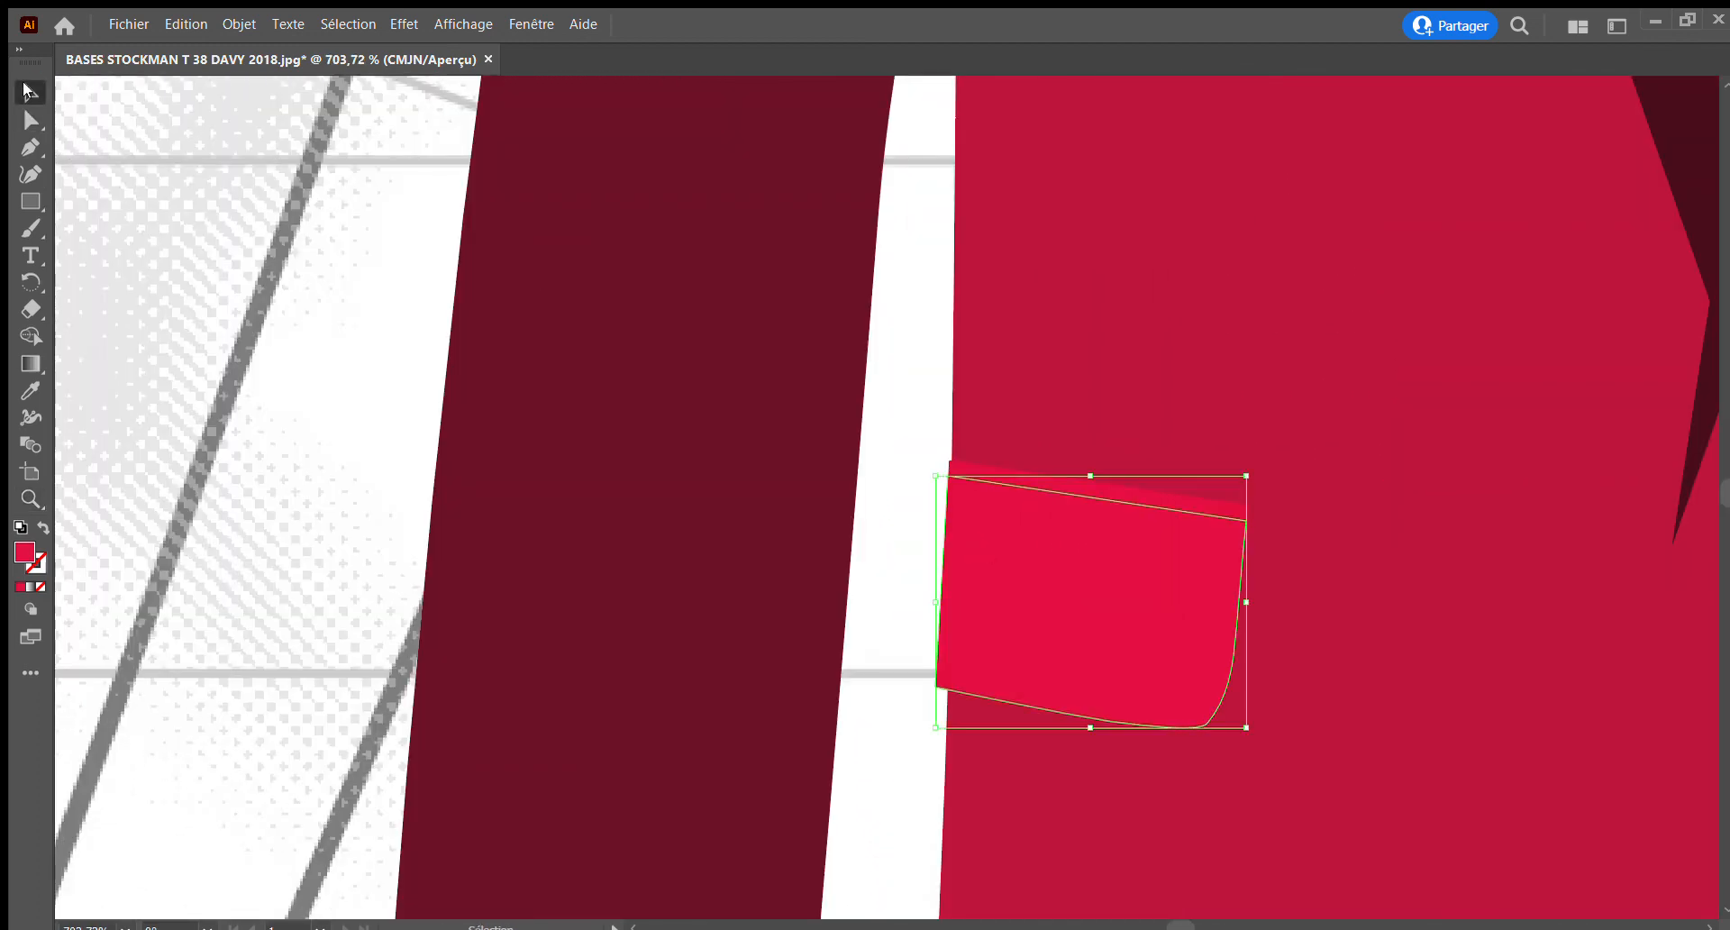
left_click(1116, 494)
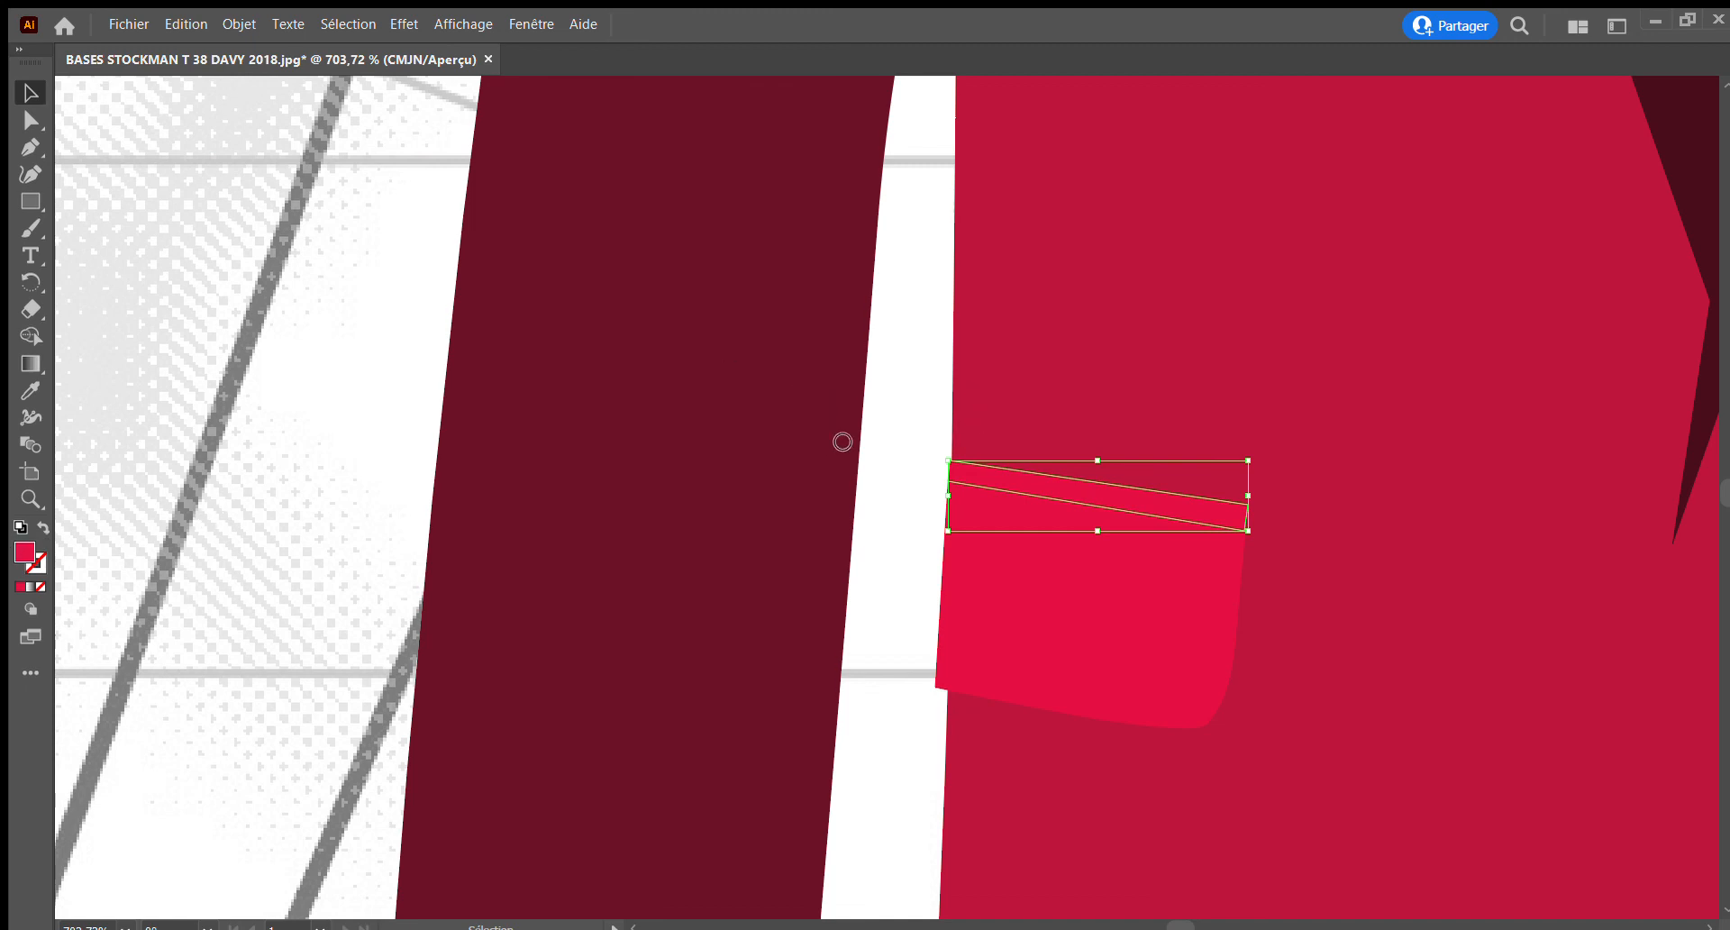
left_click(1121, 337)
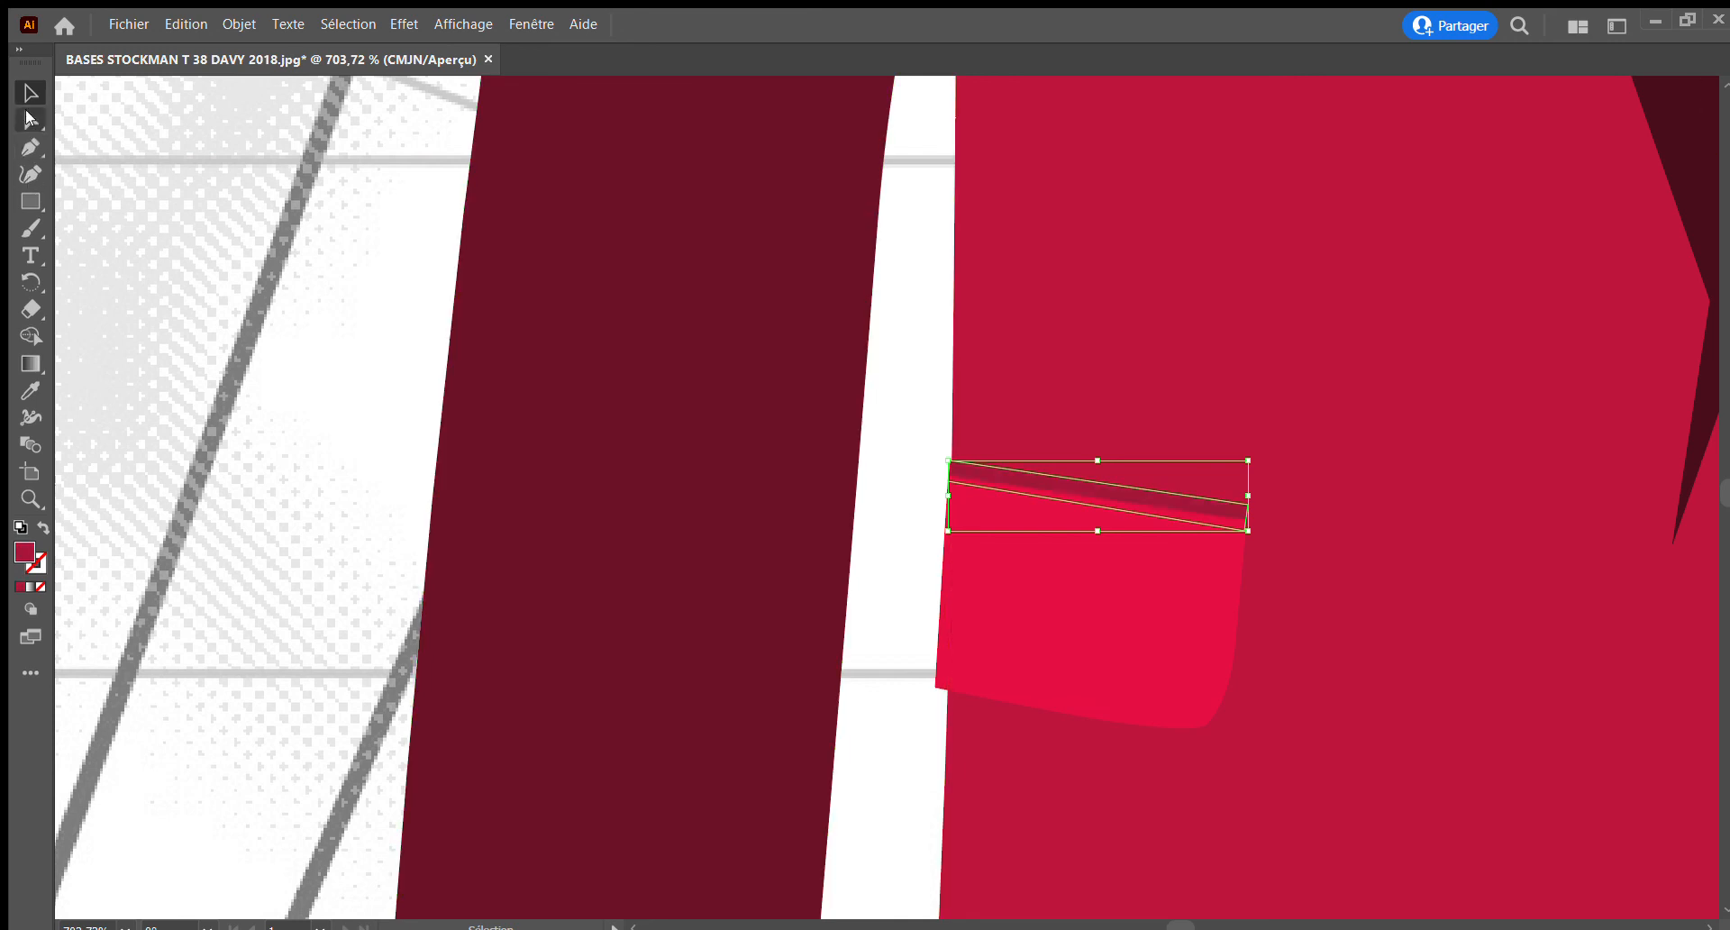
Select the front body panel on the wearer's left side and remove it from view to reach the pocket beneath
left_click(1010, 503, "ctrl+alt")
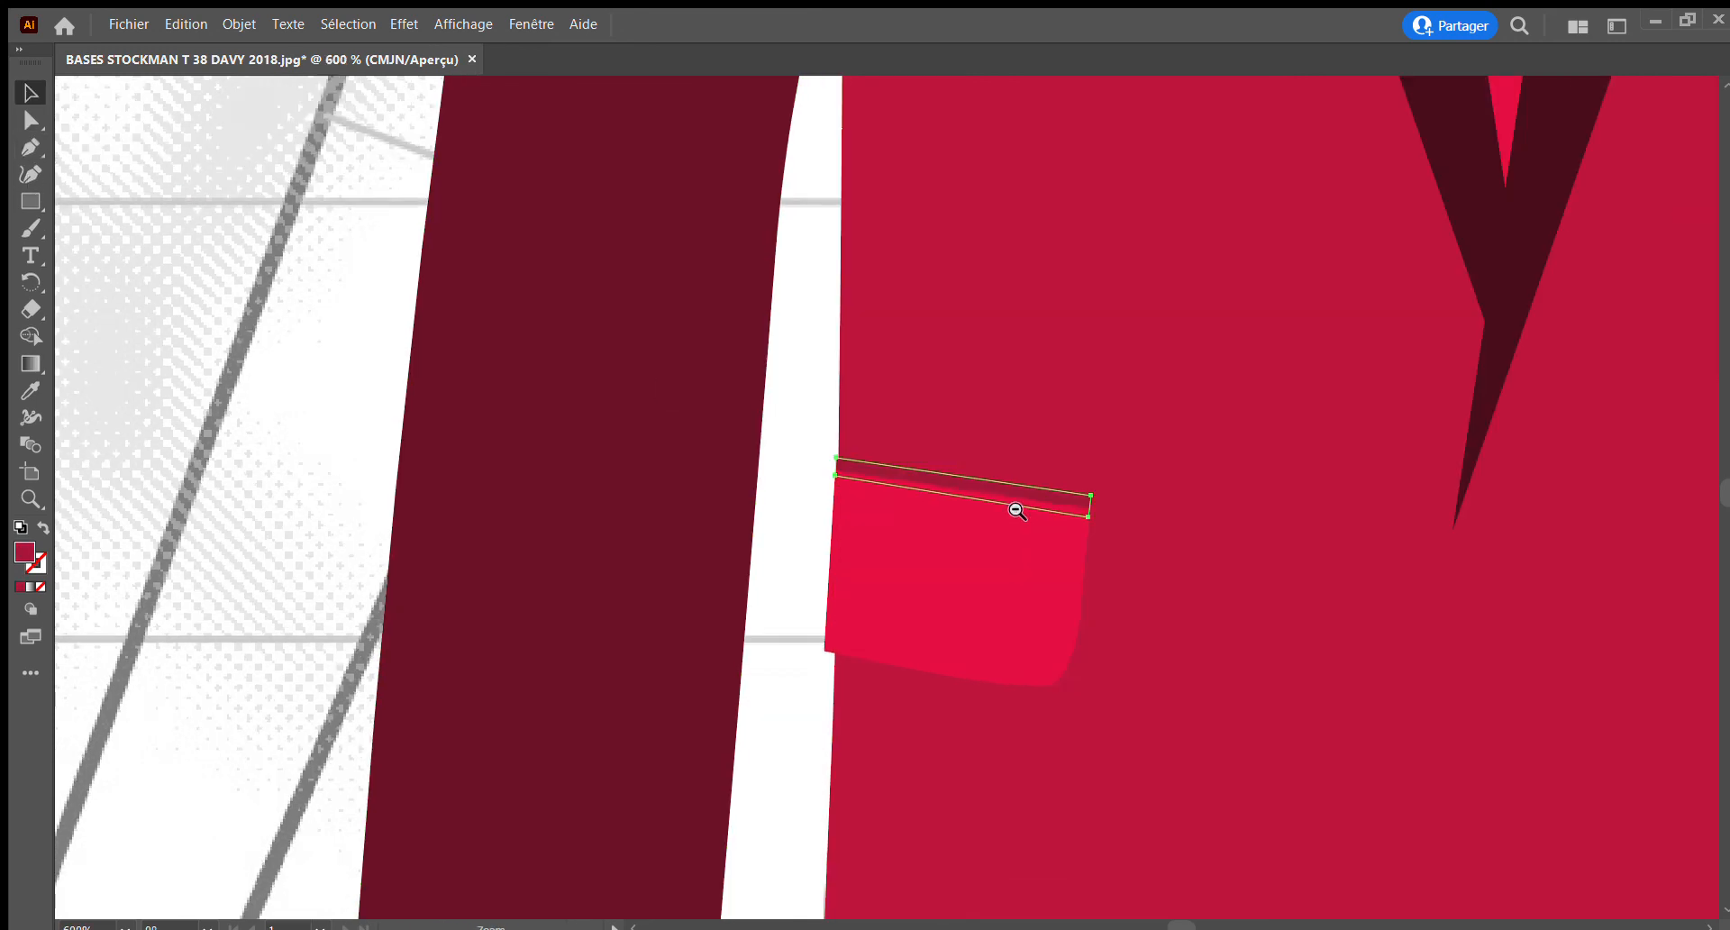
left_click(1009, 504, "ctrl+alt")
left_click(1009, 503, "ctrl+alt")
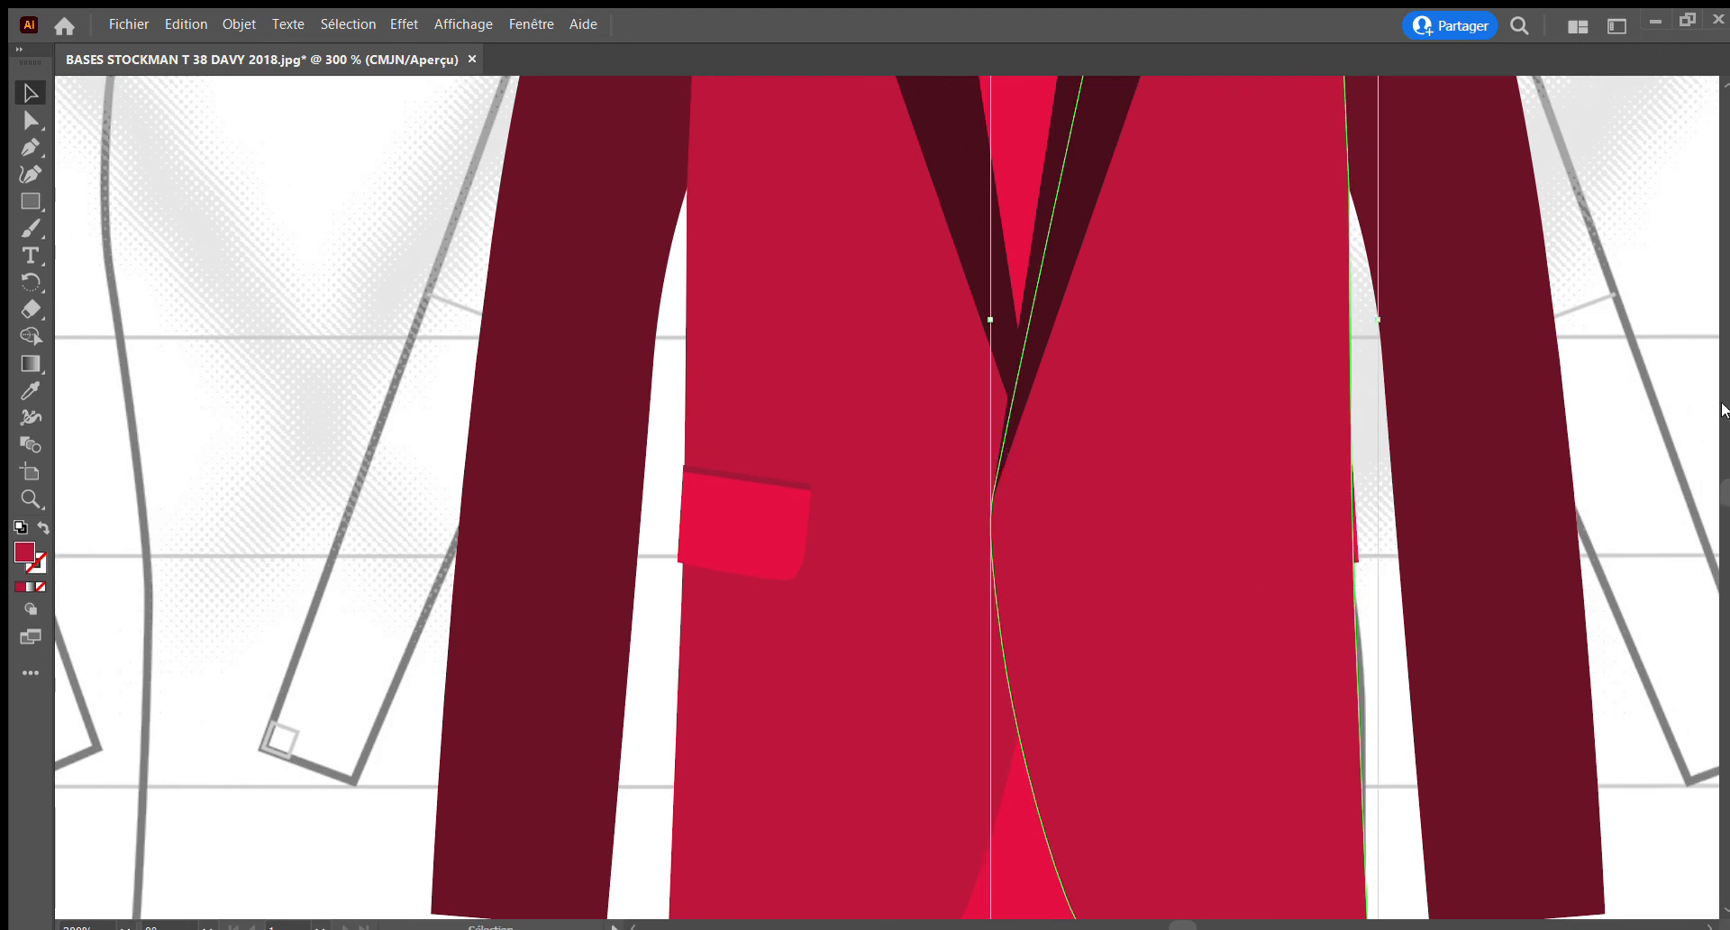
key("Delete")
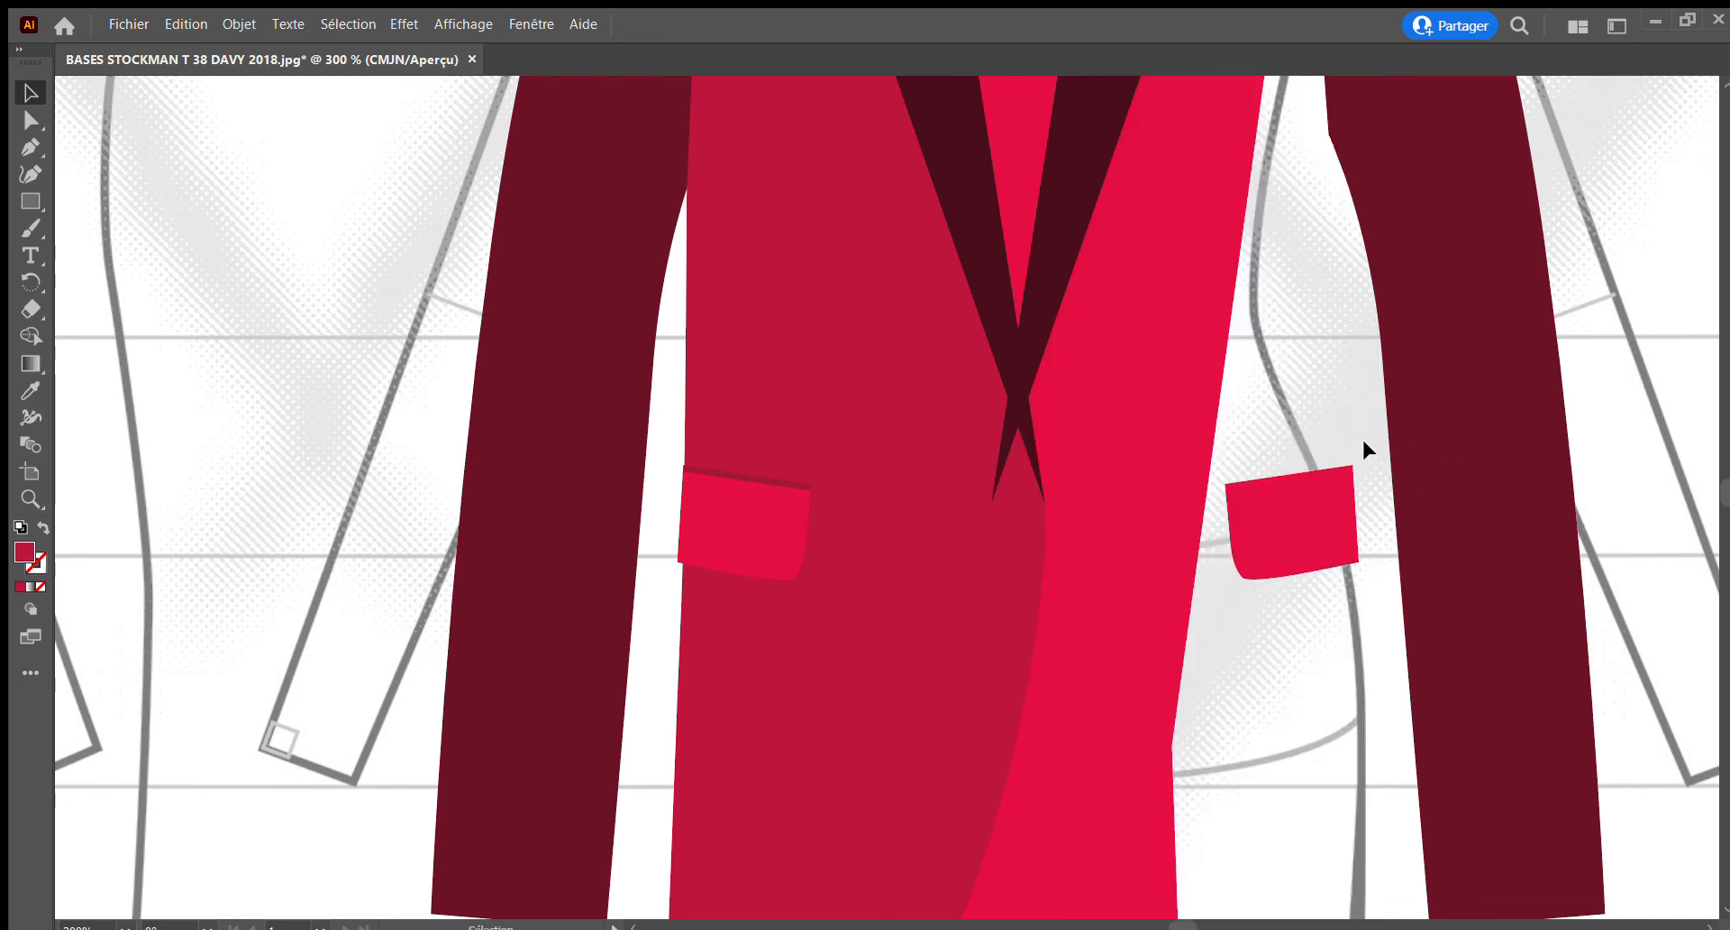
Select the welt and flap of the wearer's left pocket and copy the darker crimson fill from the opposite welt
left_click_drag(1330, 475, 1328, 474)
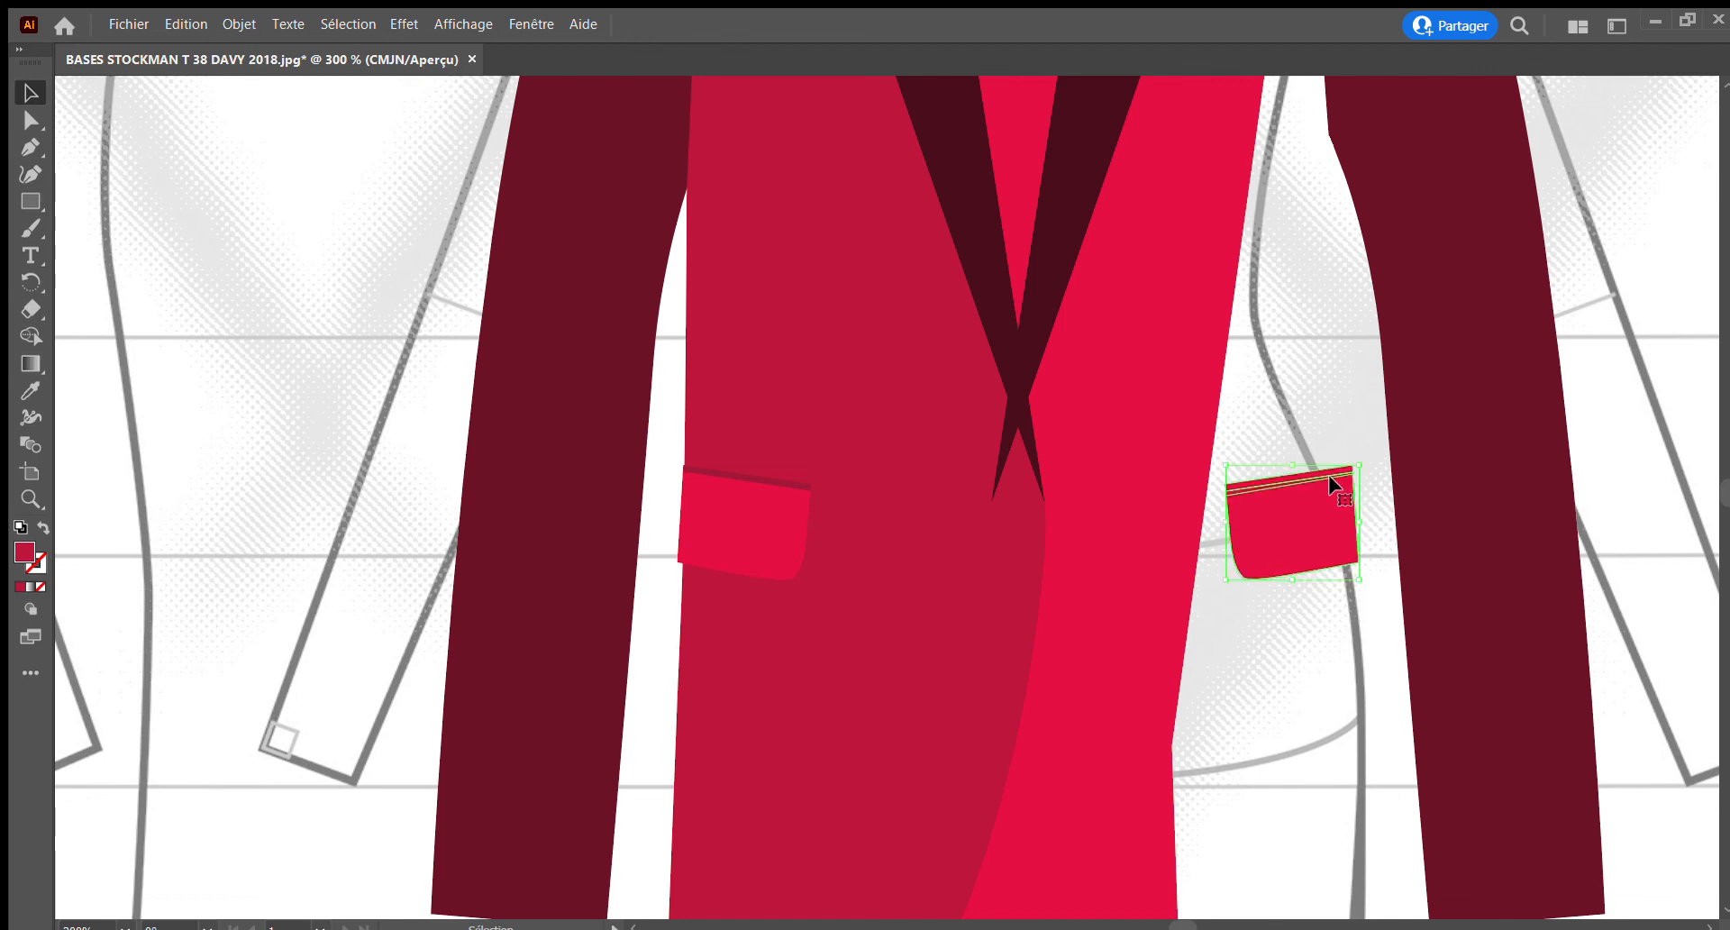
left_click(31, 390)
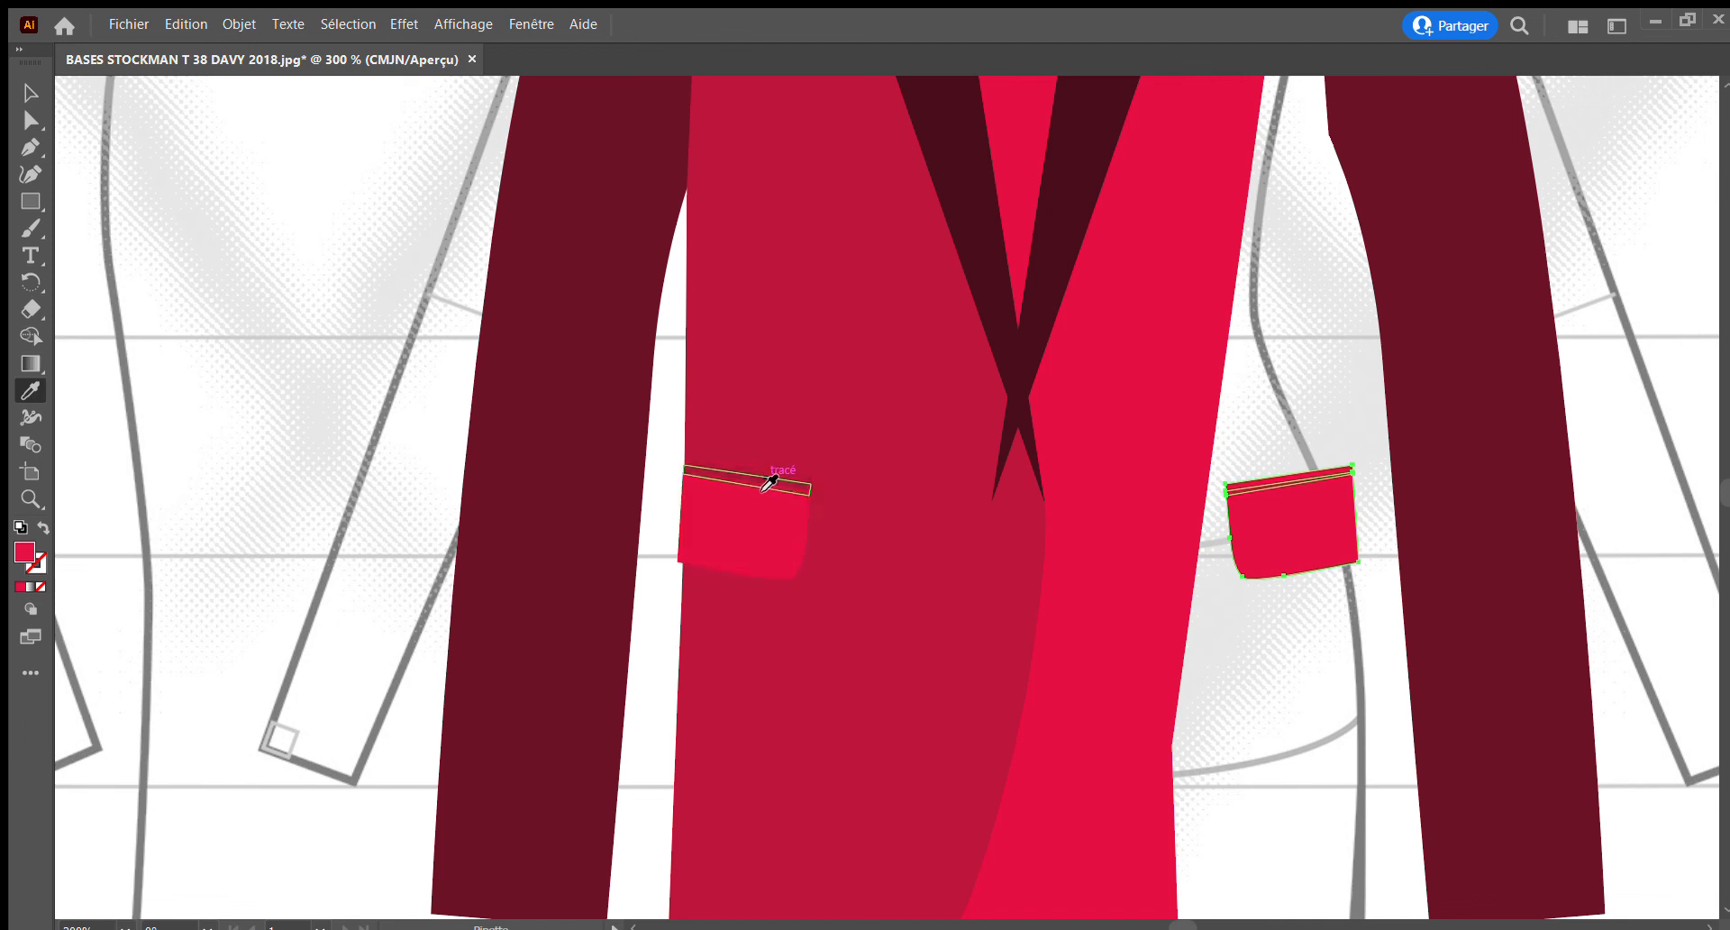
left_click(769, 482)
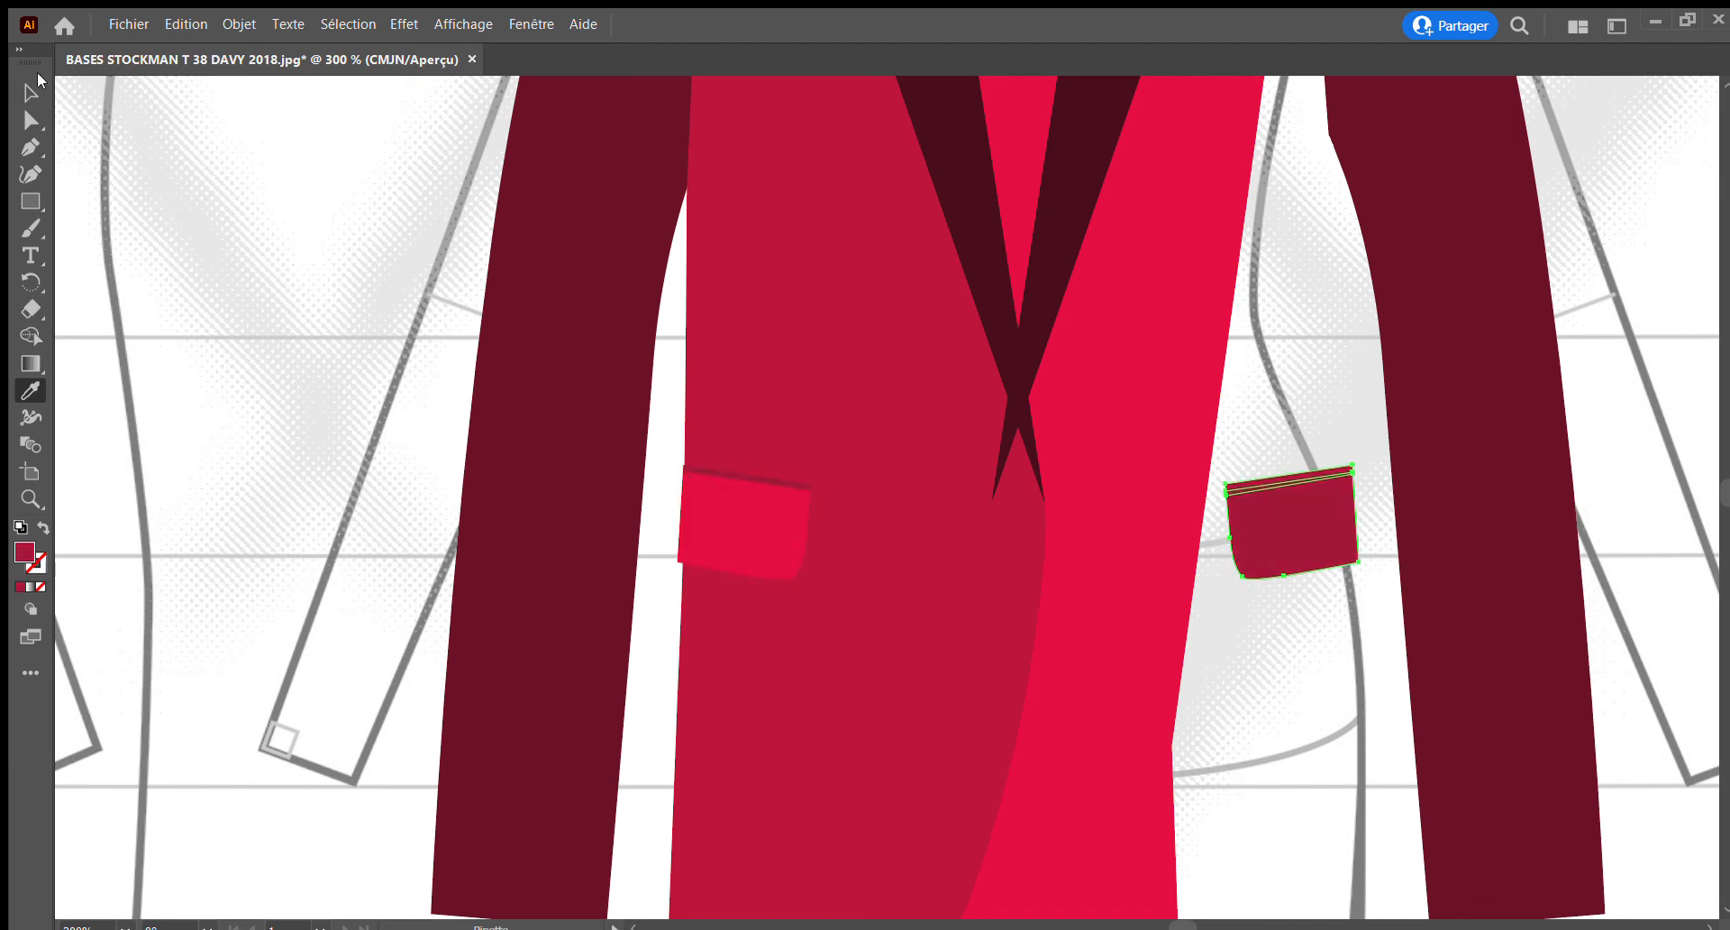
left_click(20, 81)
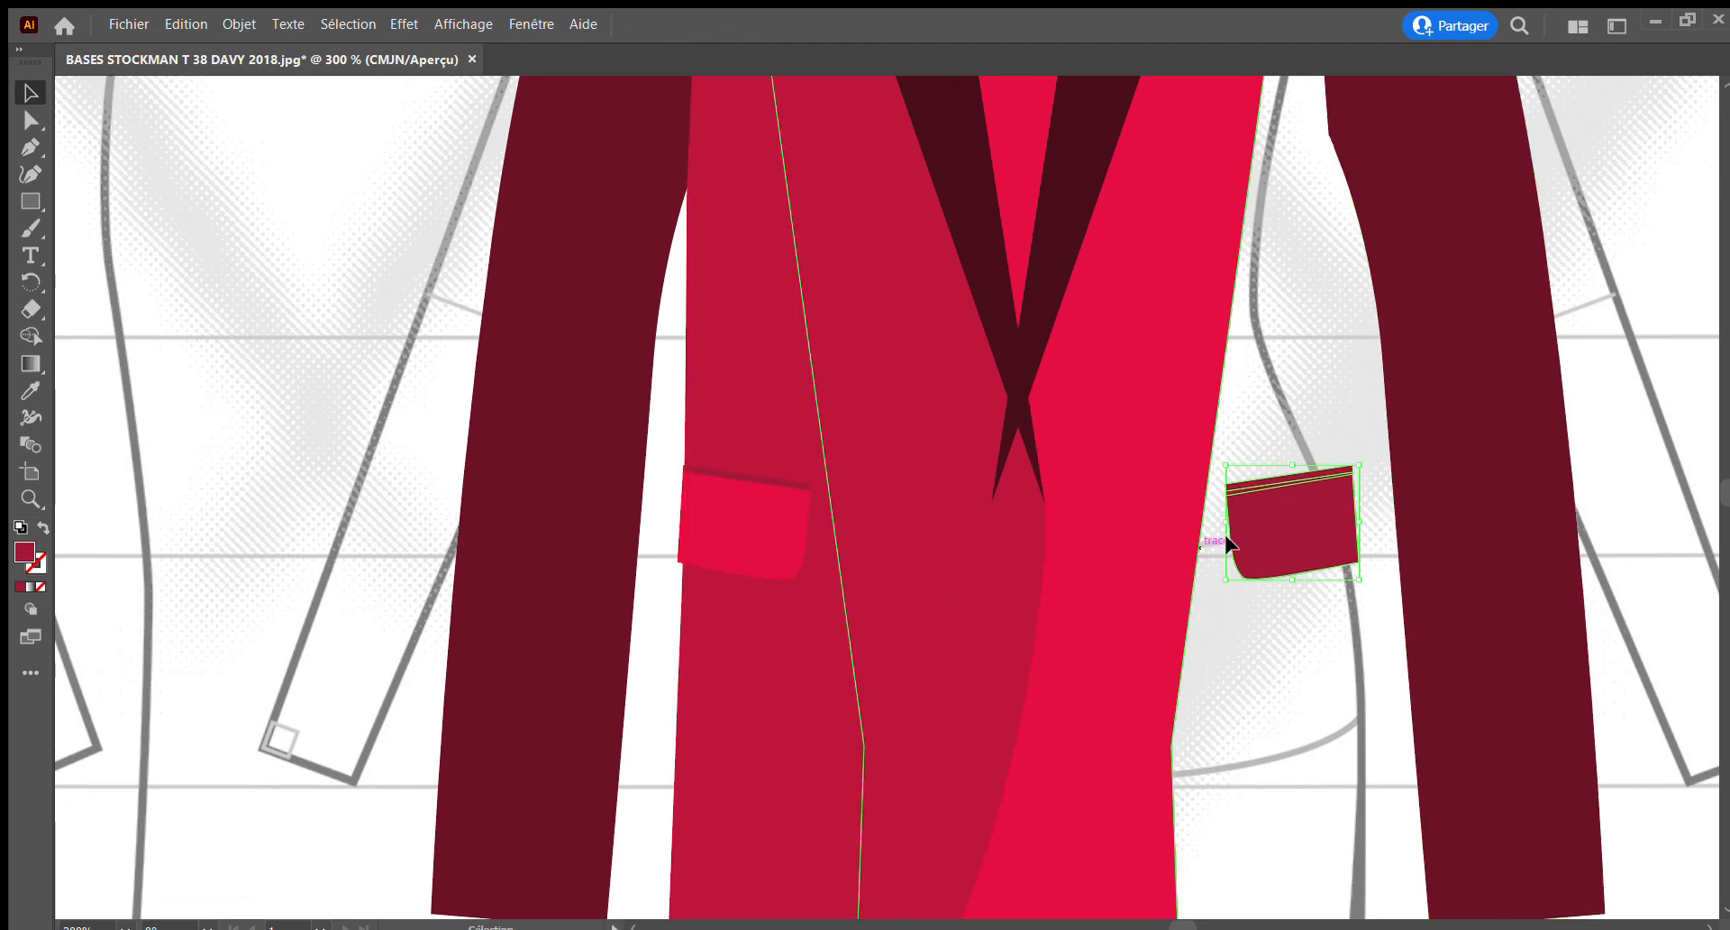
Copy the opposite flap's bright red fill onto the wearer's left pocket flap, and restore the left front panel beneath the pocket
left_click(1370, 475)
left_click(1332, 501)
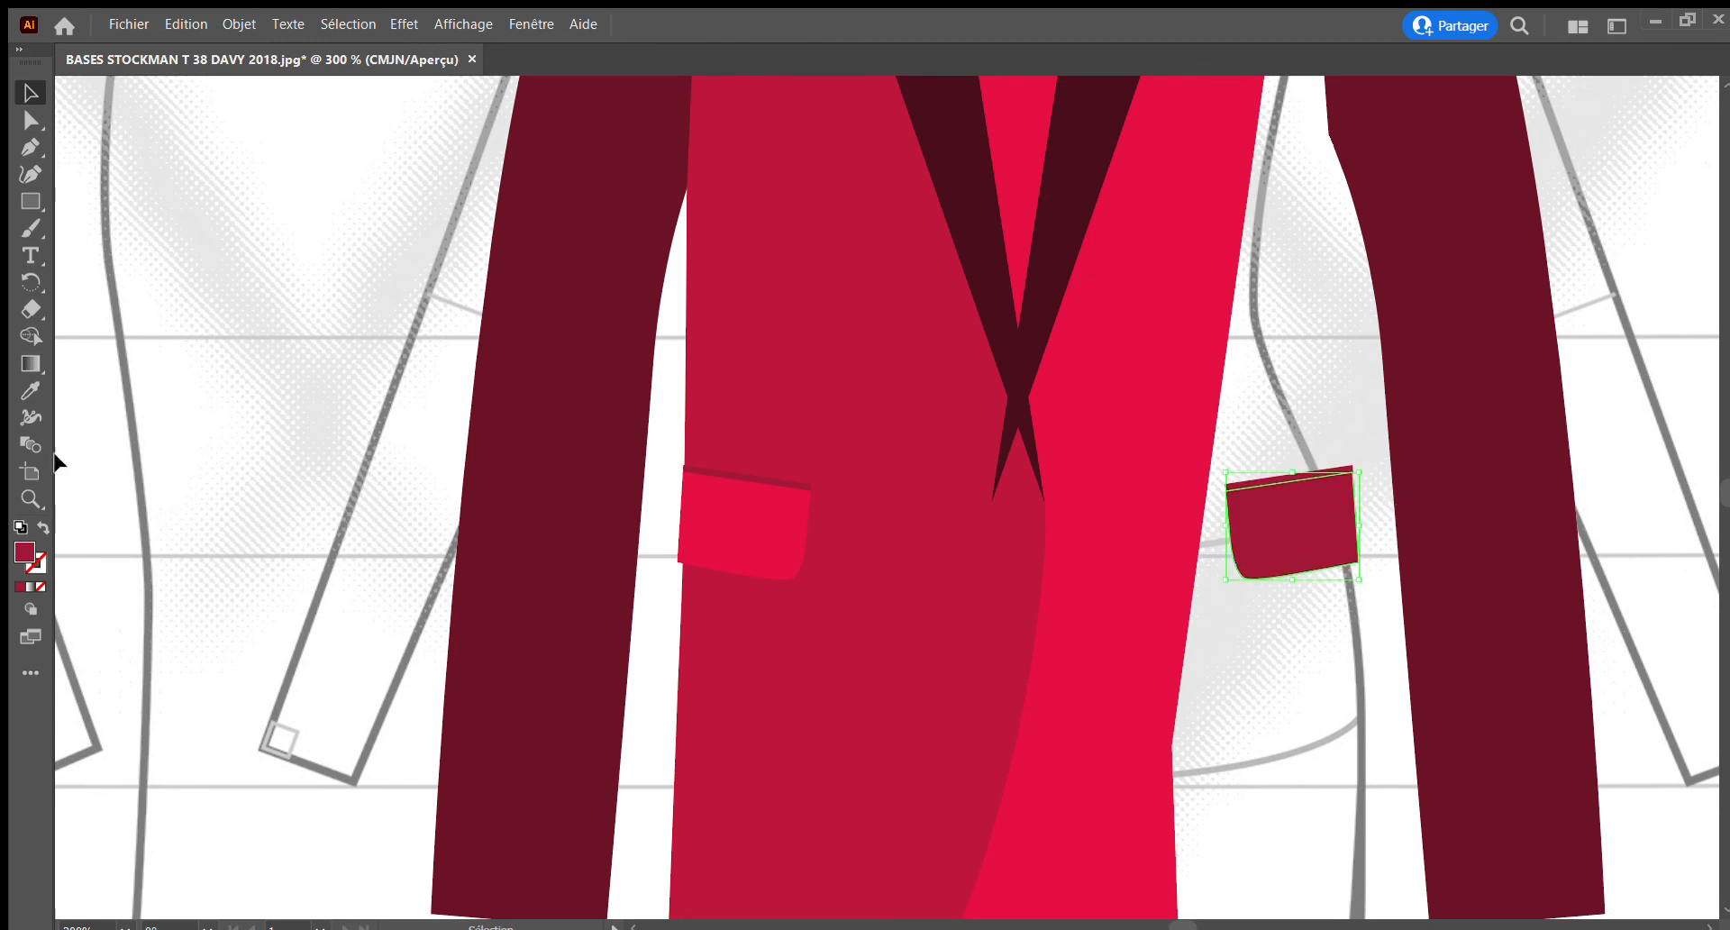
left_click(30, 390)
left_click(722, 549)
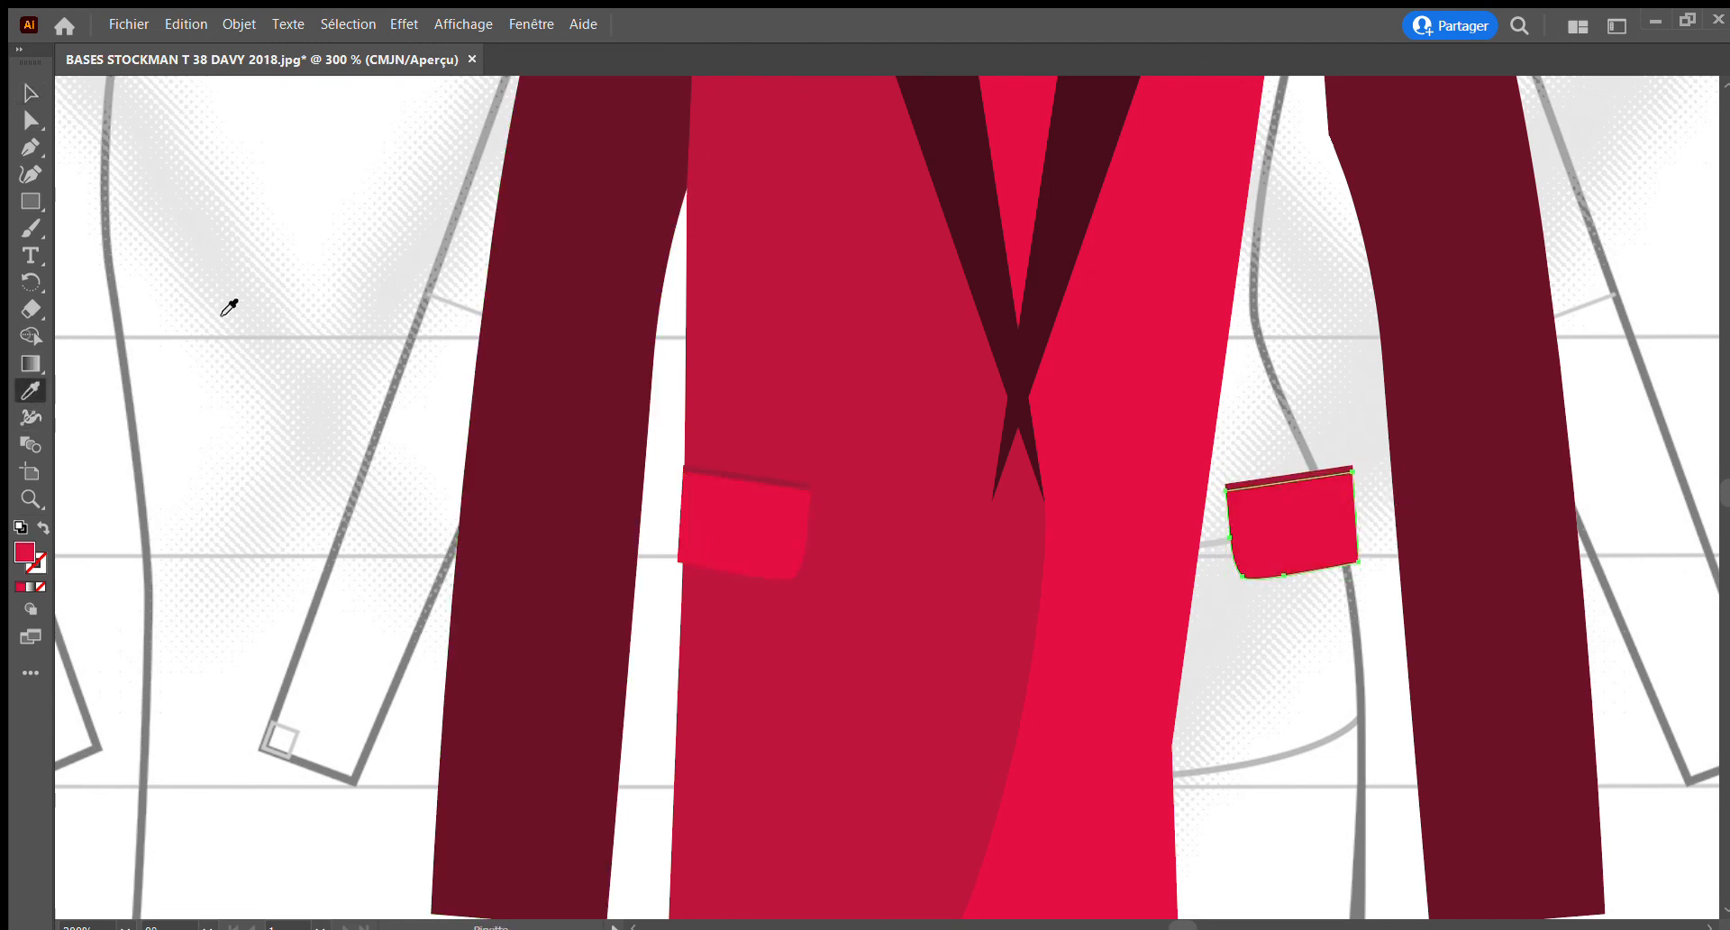
key("v")
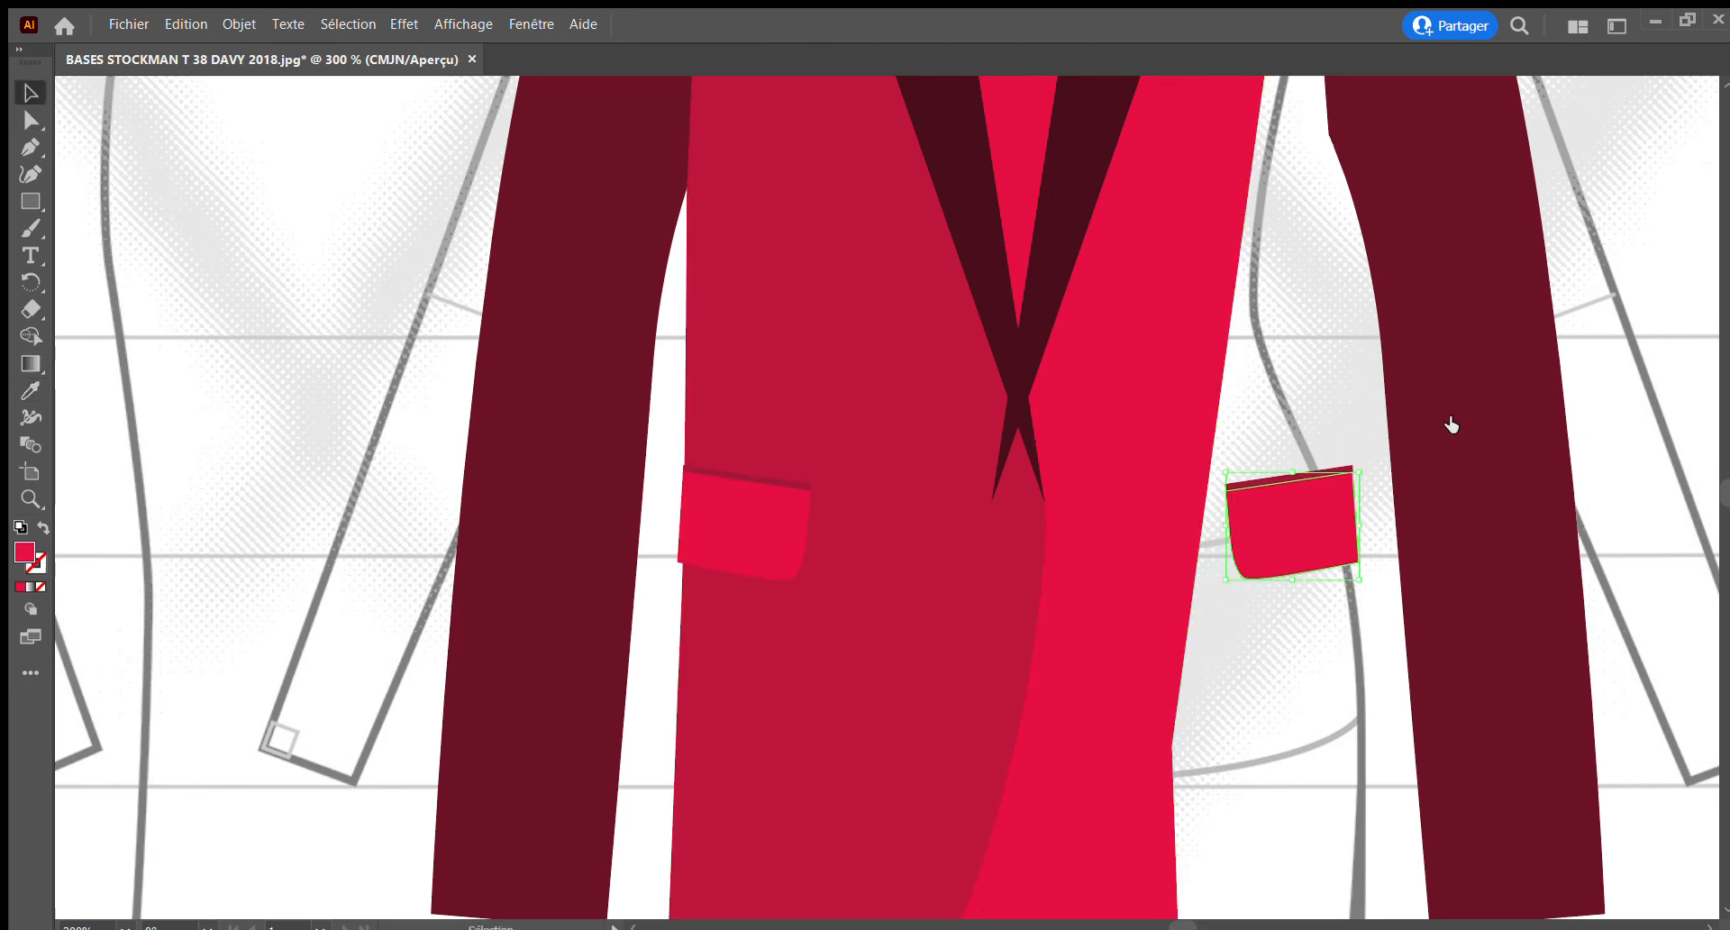
left_click(1455, 437)
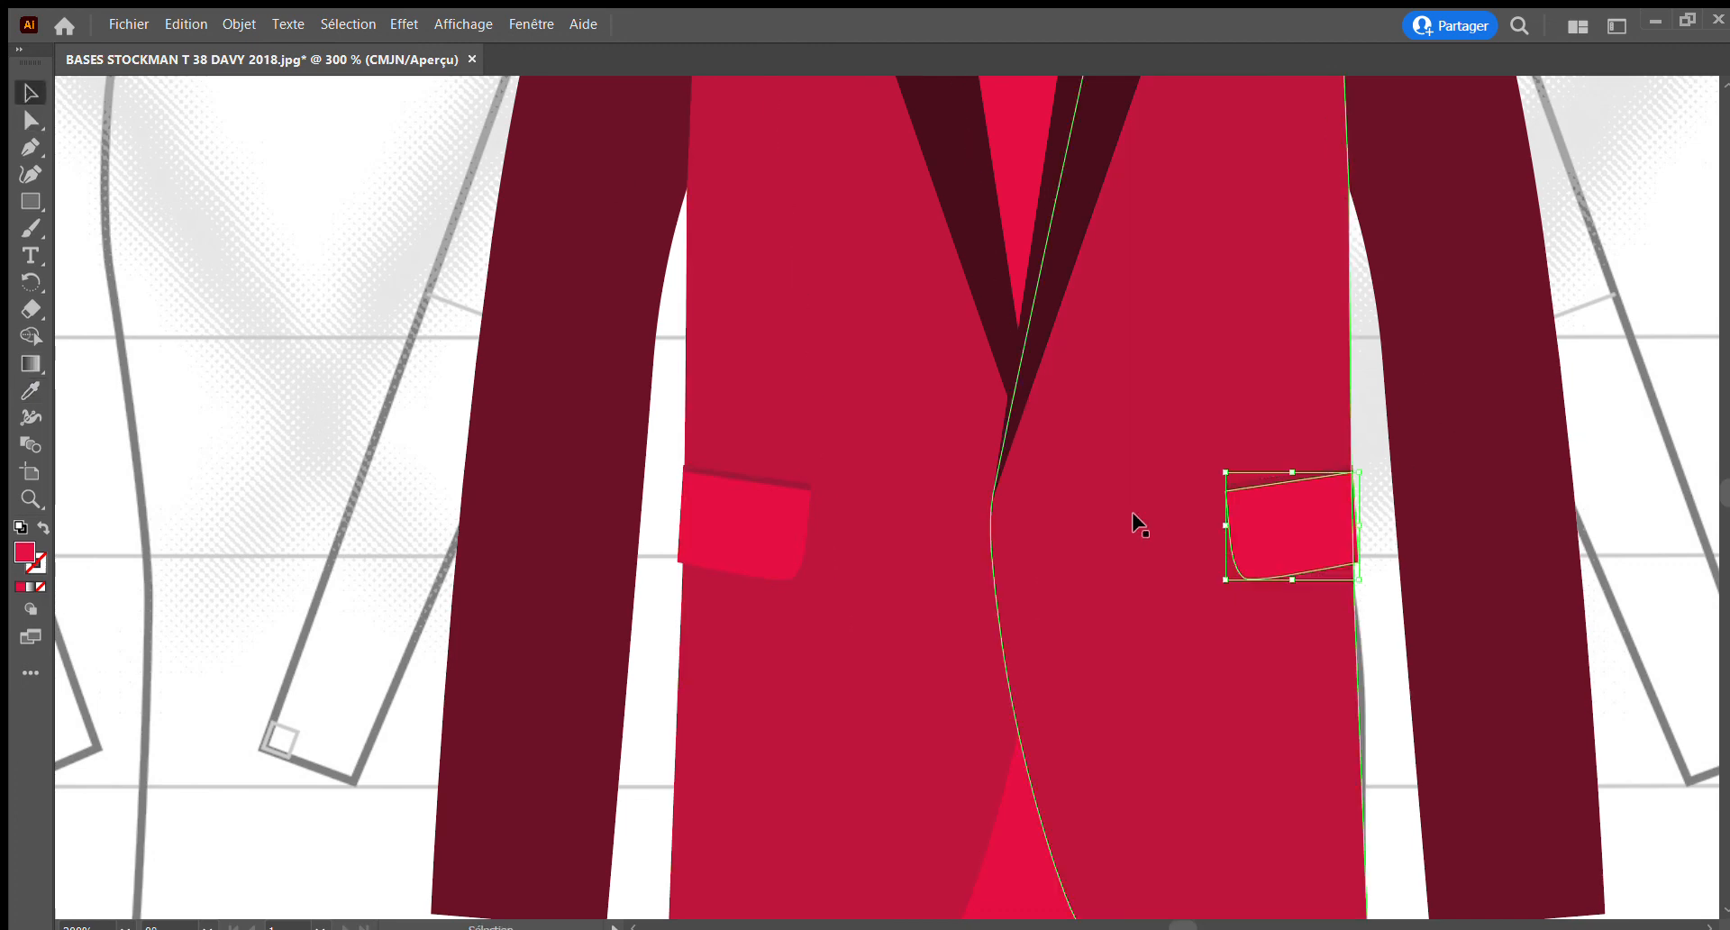
Select every part of the jacket, give them all a white fill with a black stroke, and deselect them
left_click(19, 496)
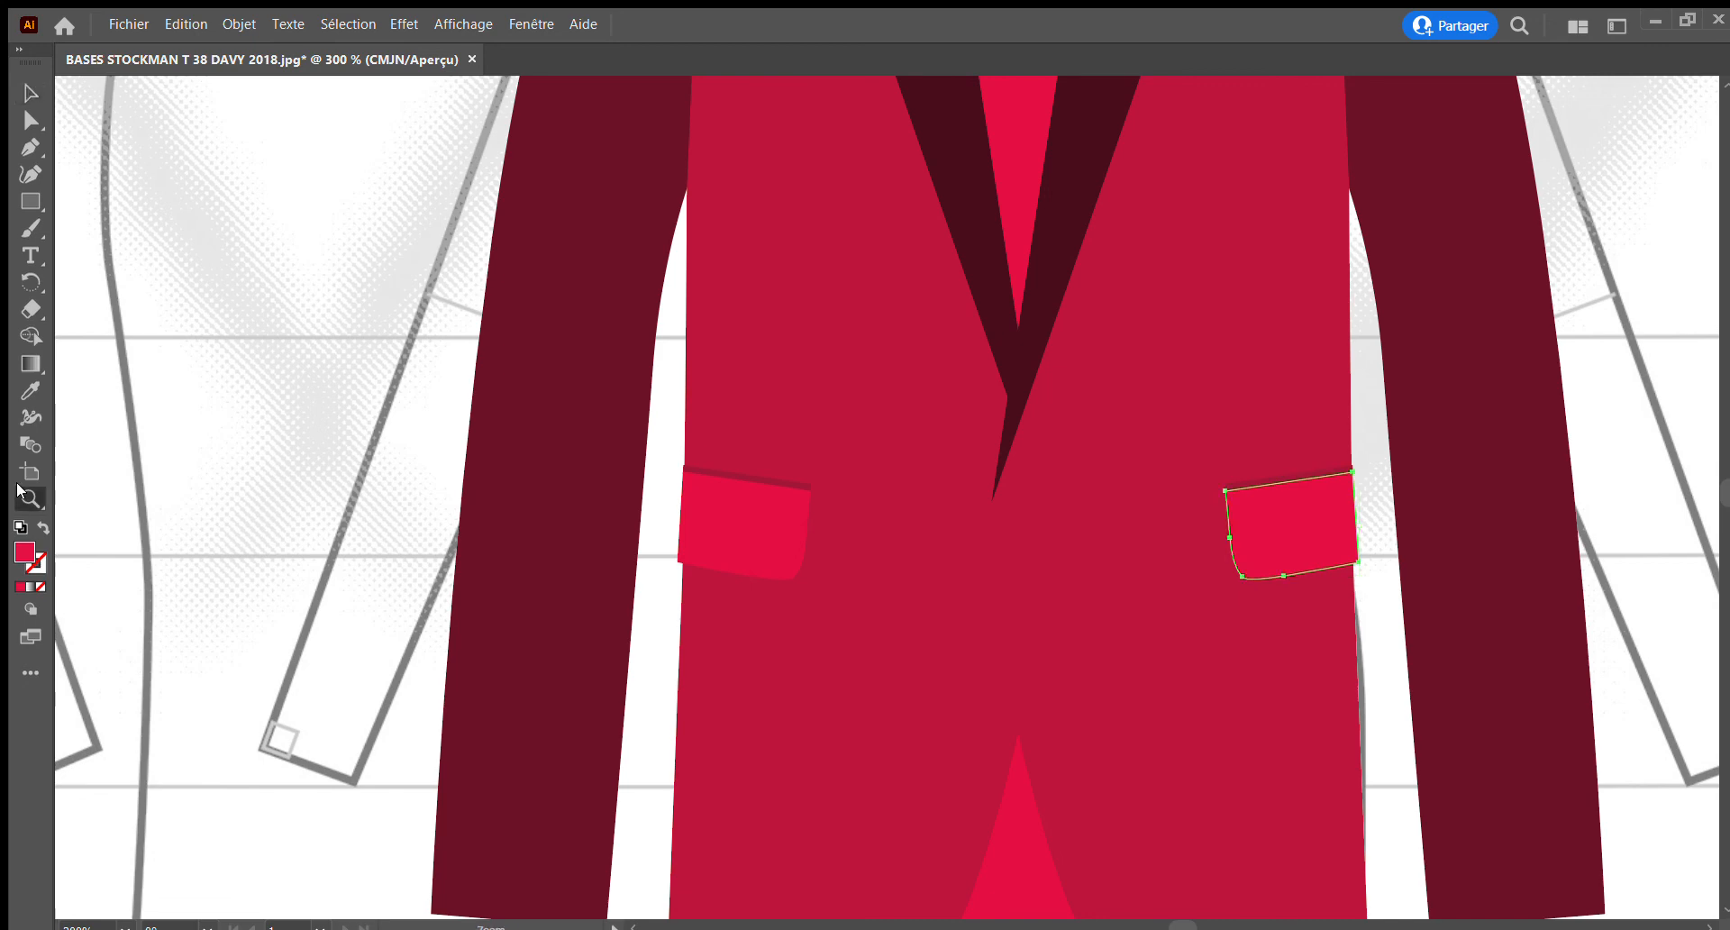
left_click(1051, 633, "alt")
left_click(1051, 633, "alt")
left_click(1051, 633, "alt")
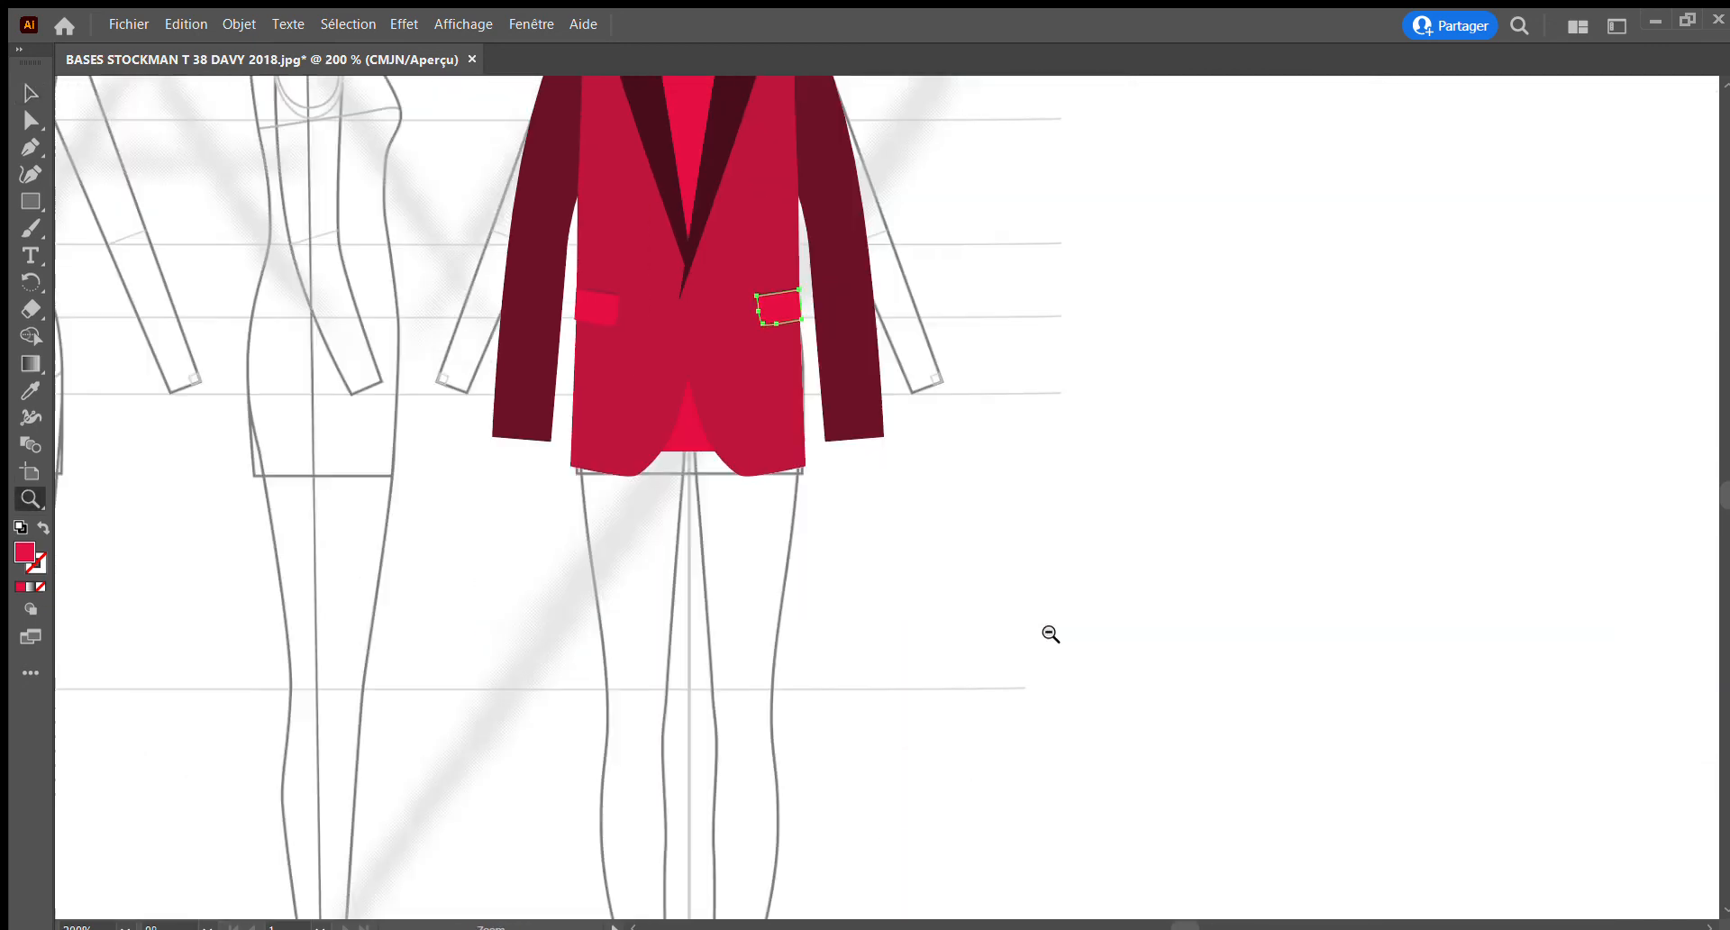
left_click(860, 561, "alt")
left_click_drag(863, 565, 945, 675)
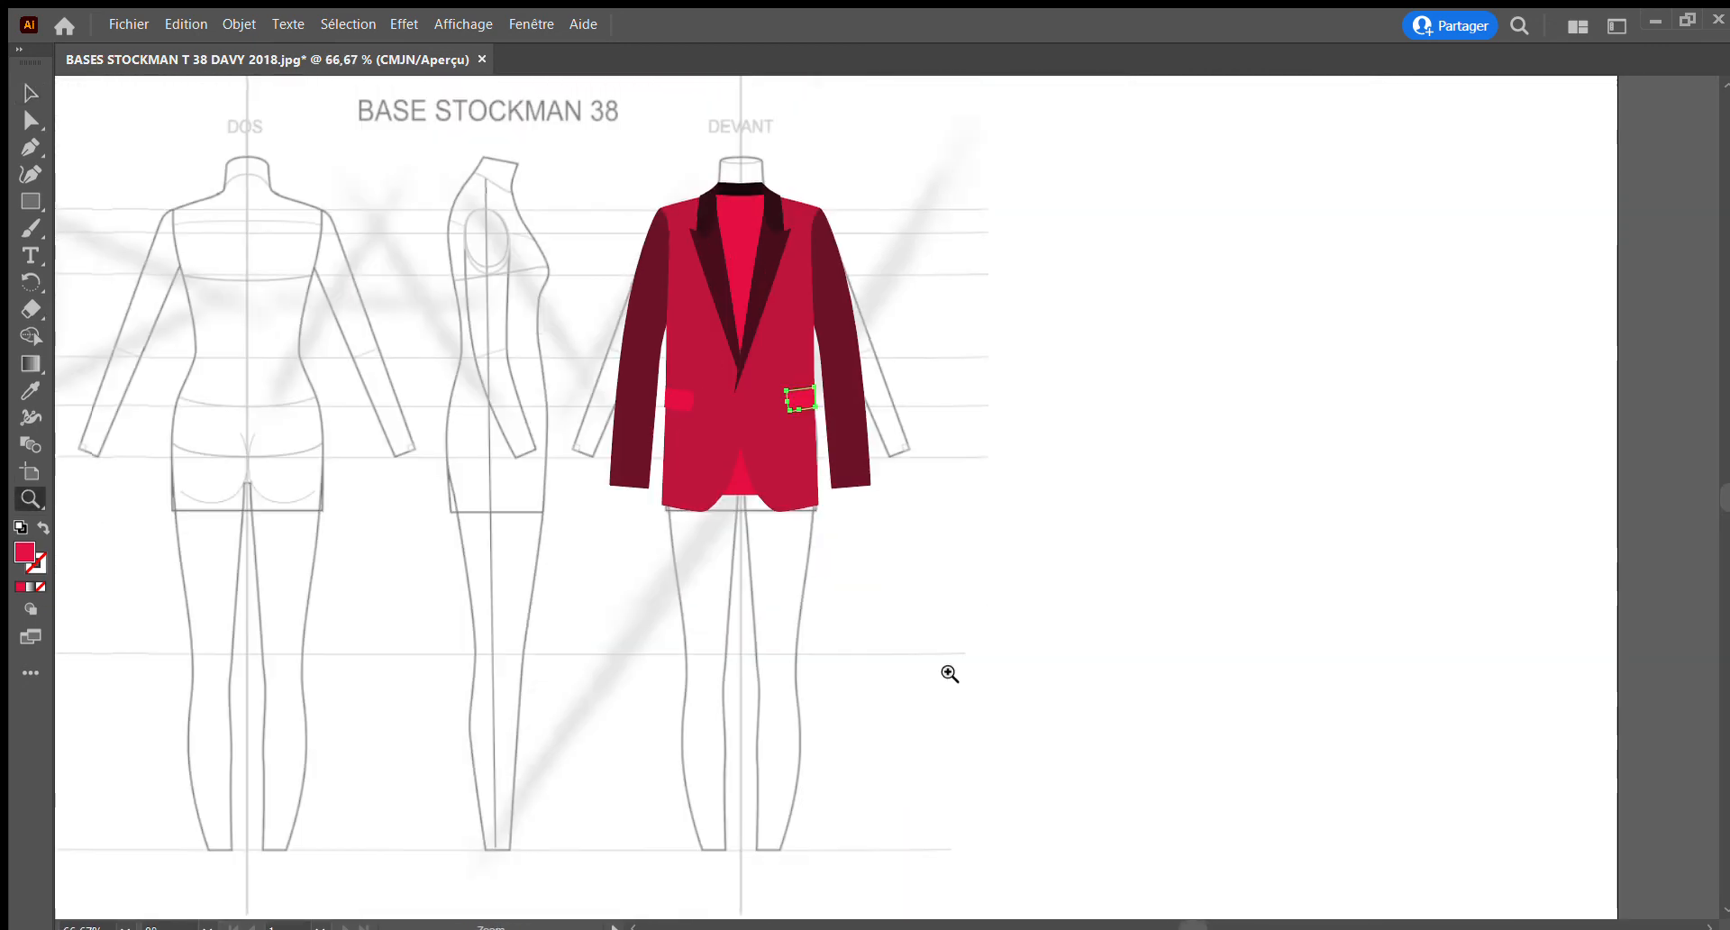
left_click(24, 96)
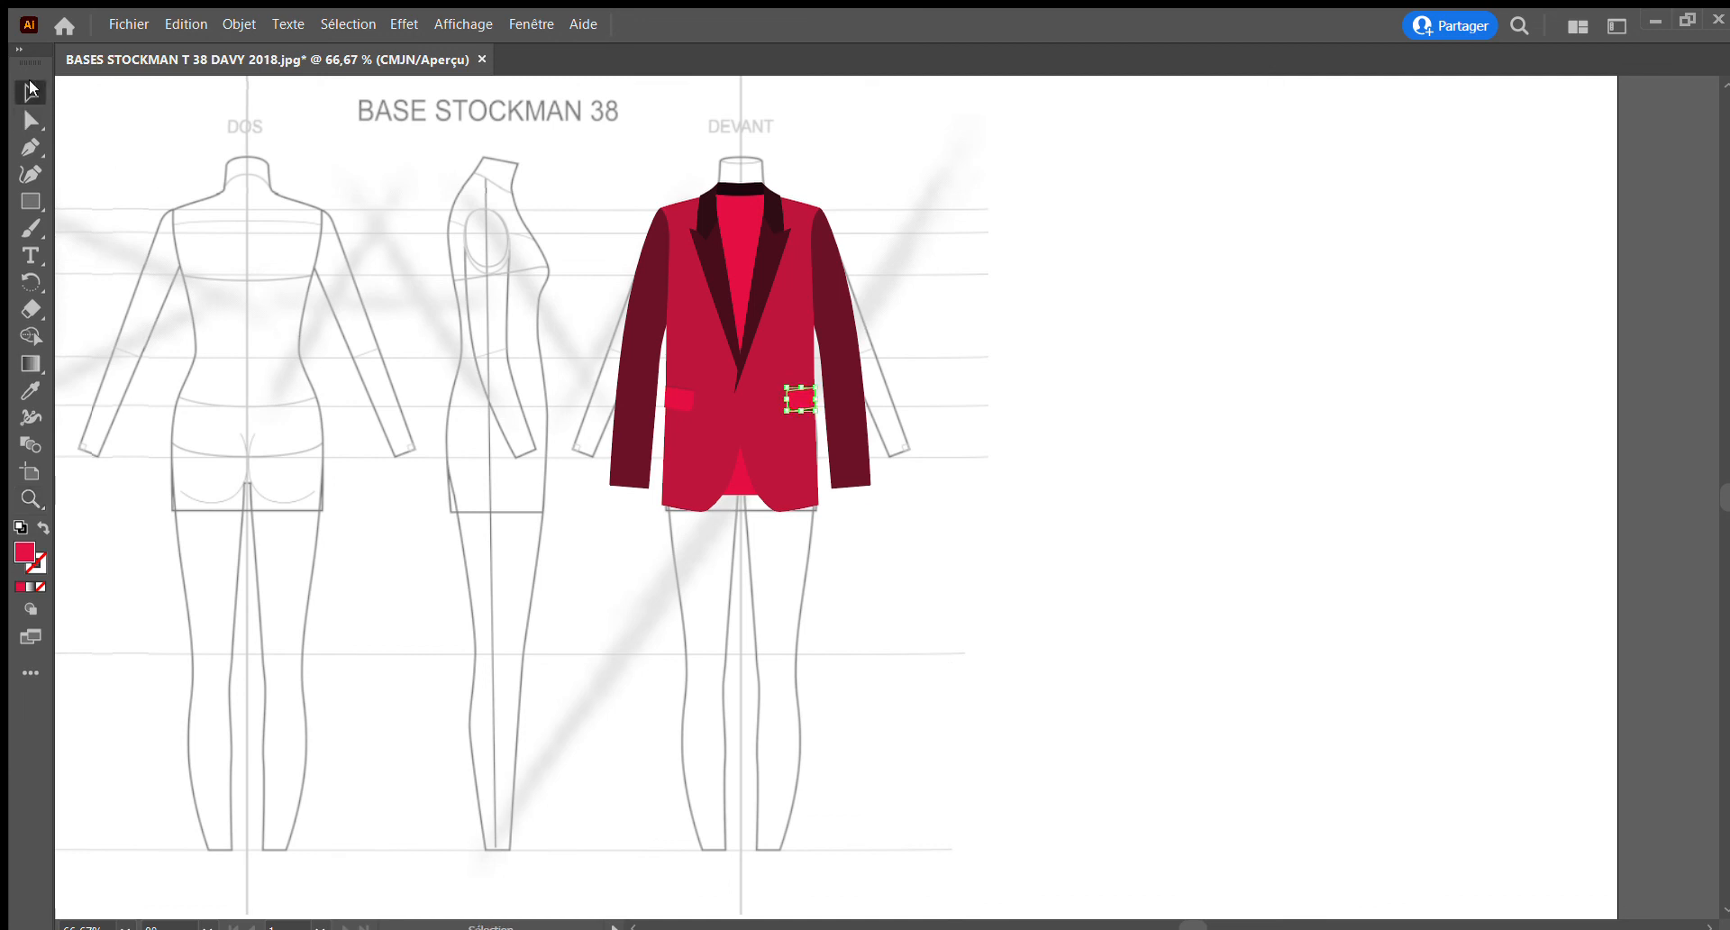
left_click_drag(560, 136, 898, 604)
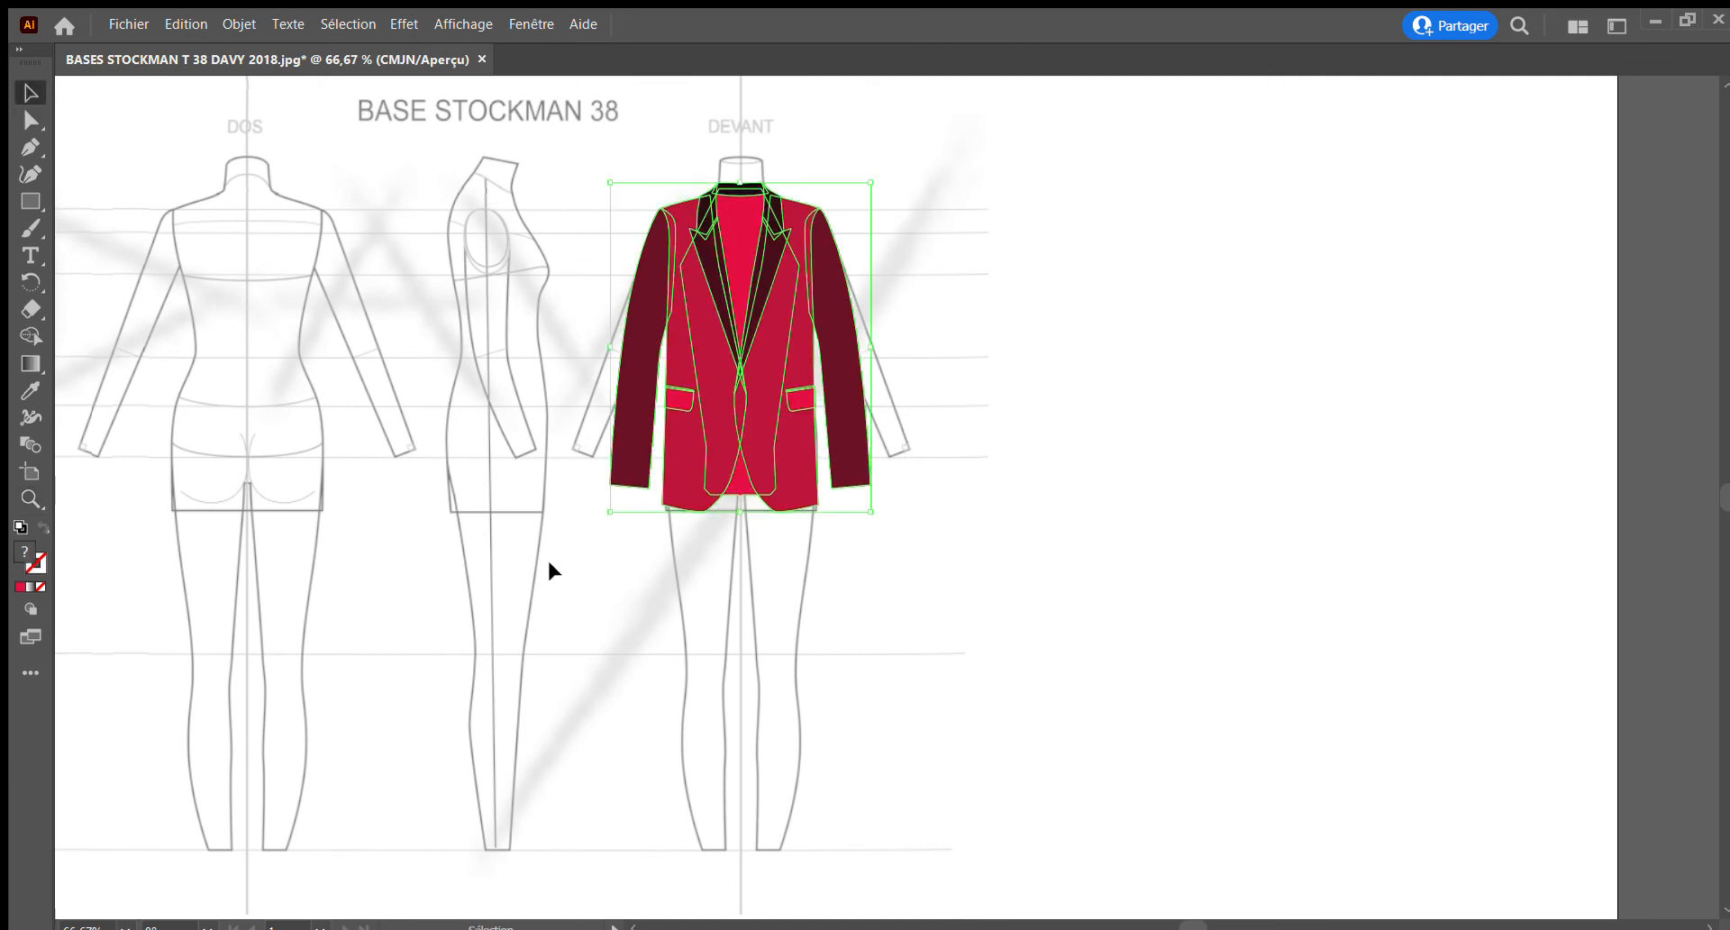
scroll(549, 570, "left", 3)
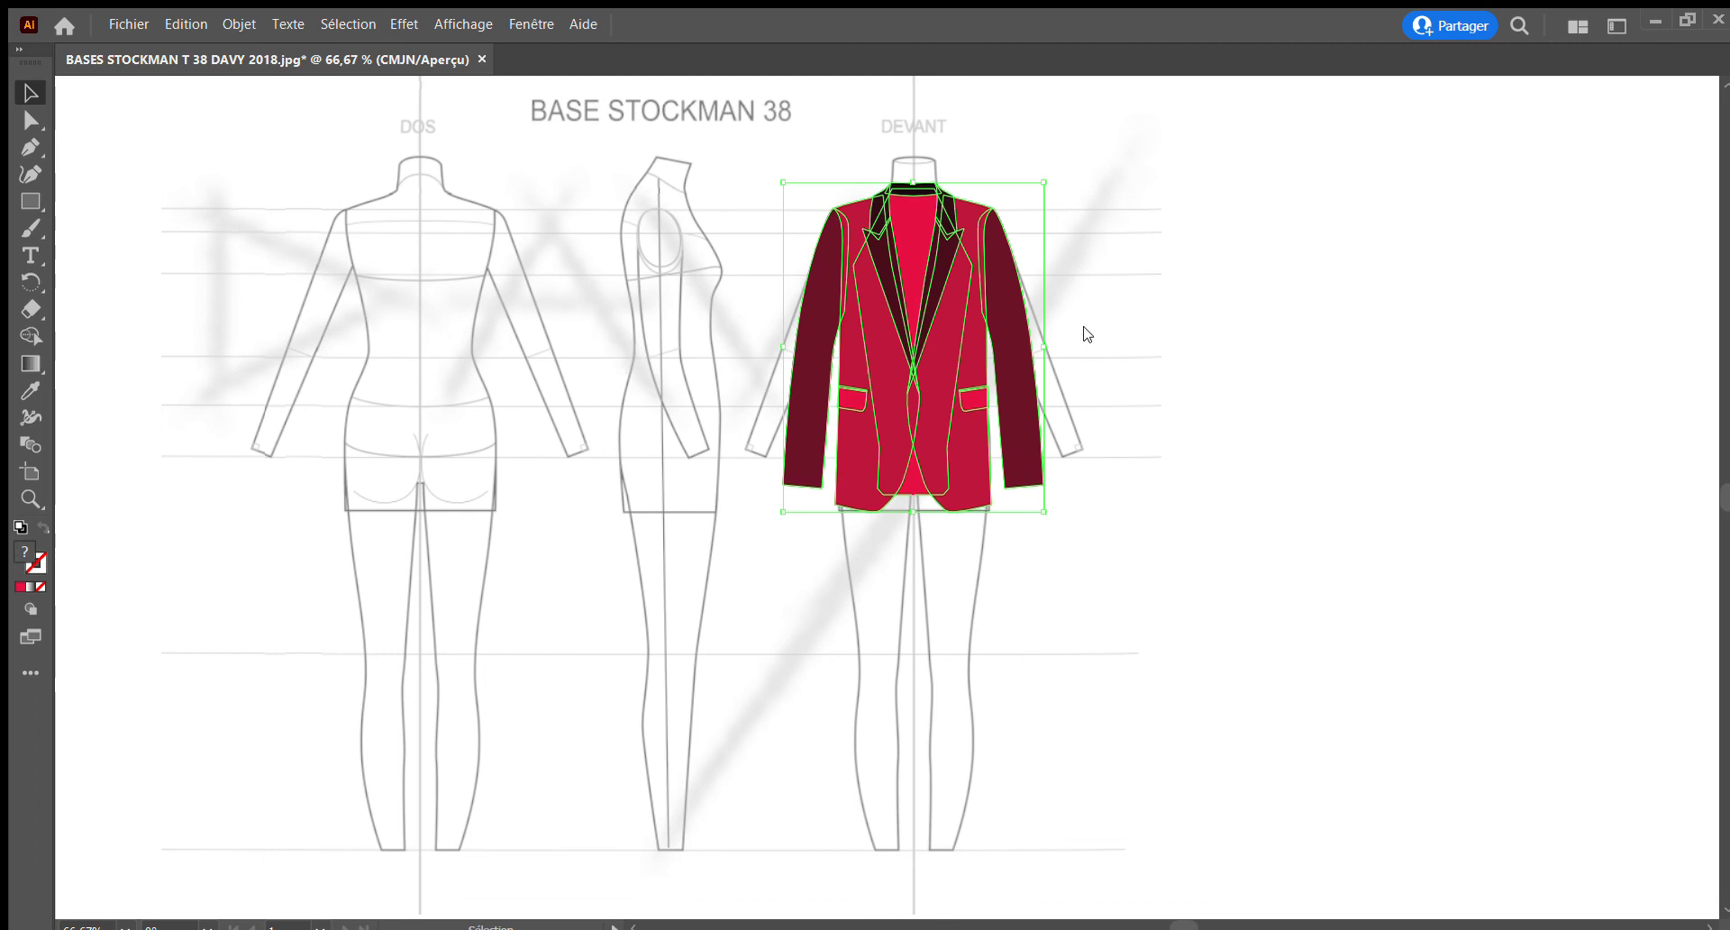
key("ctrl+z")
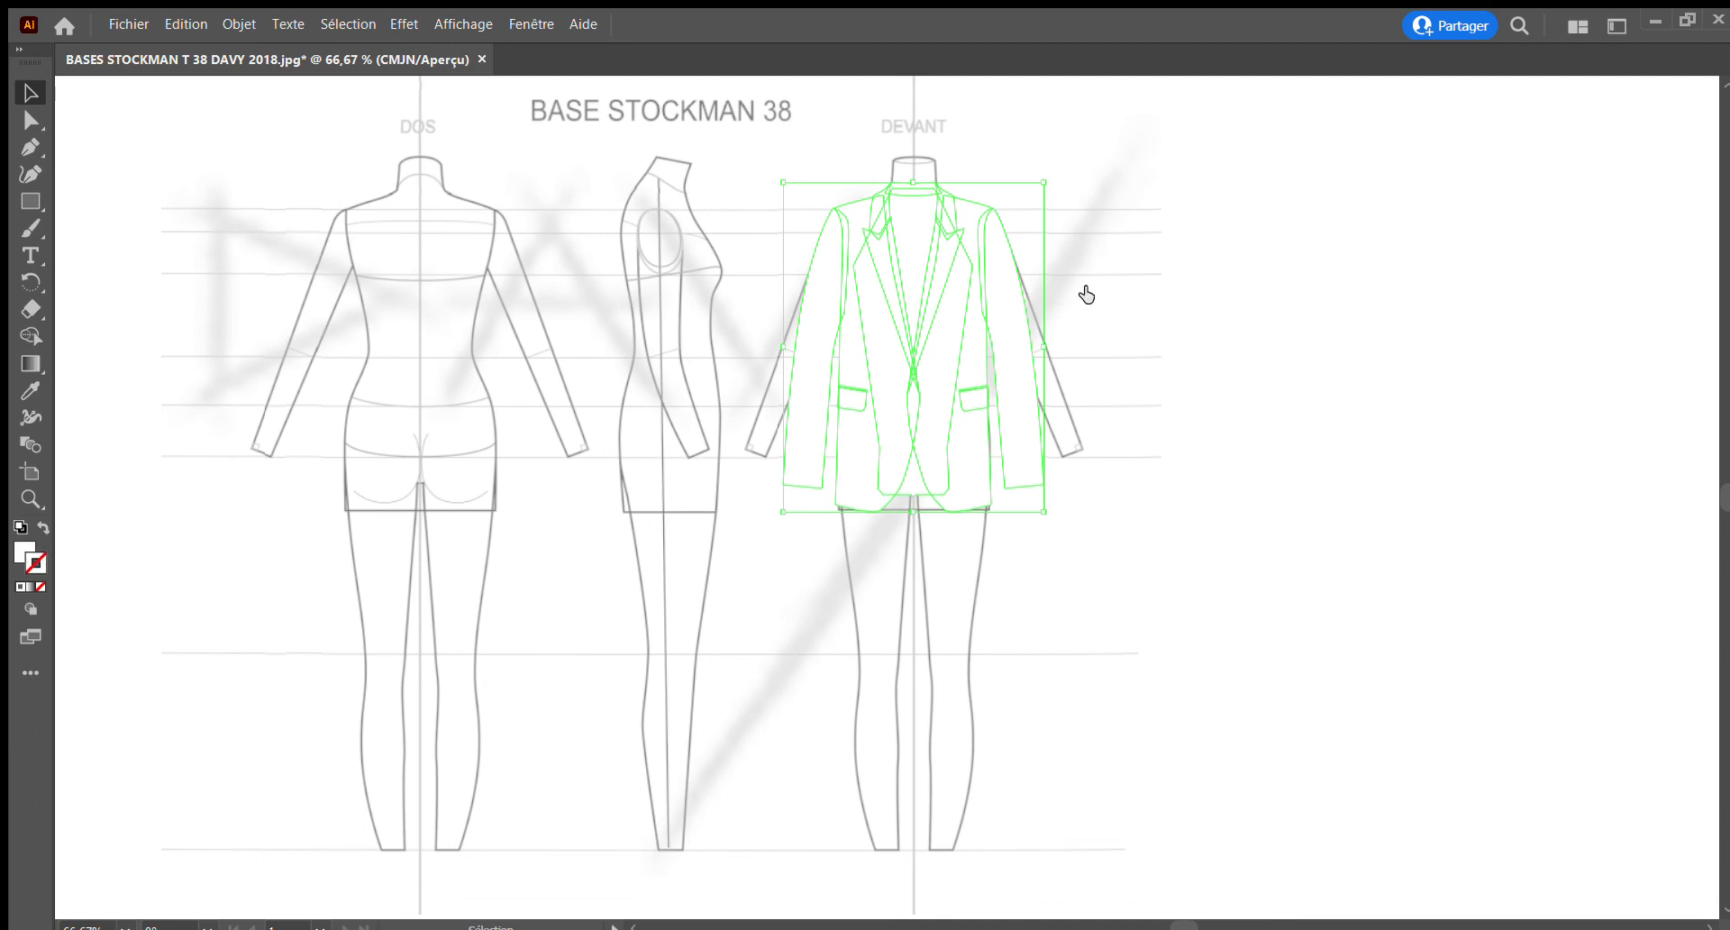
key("d")
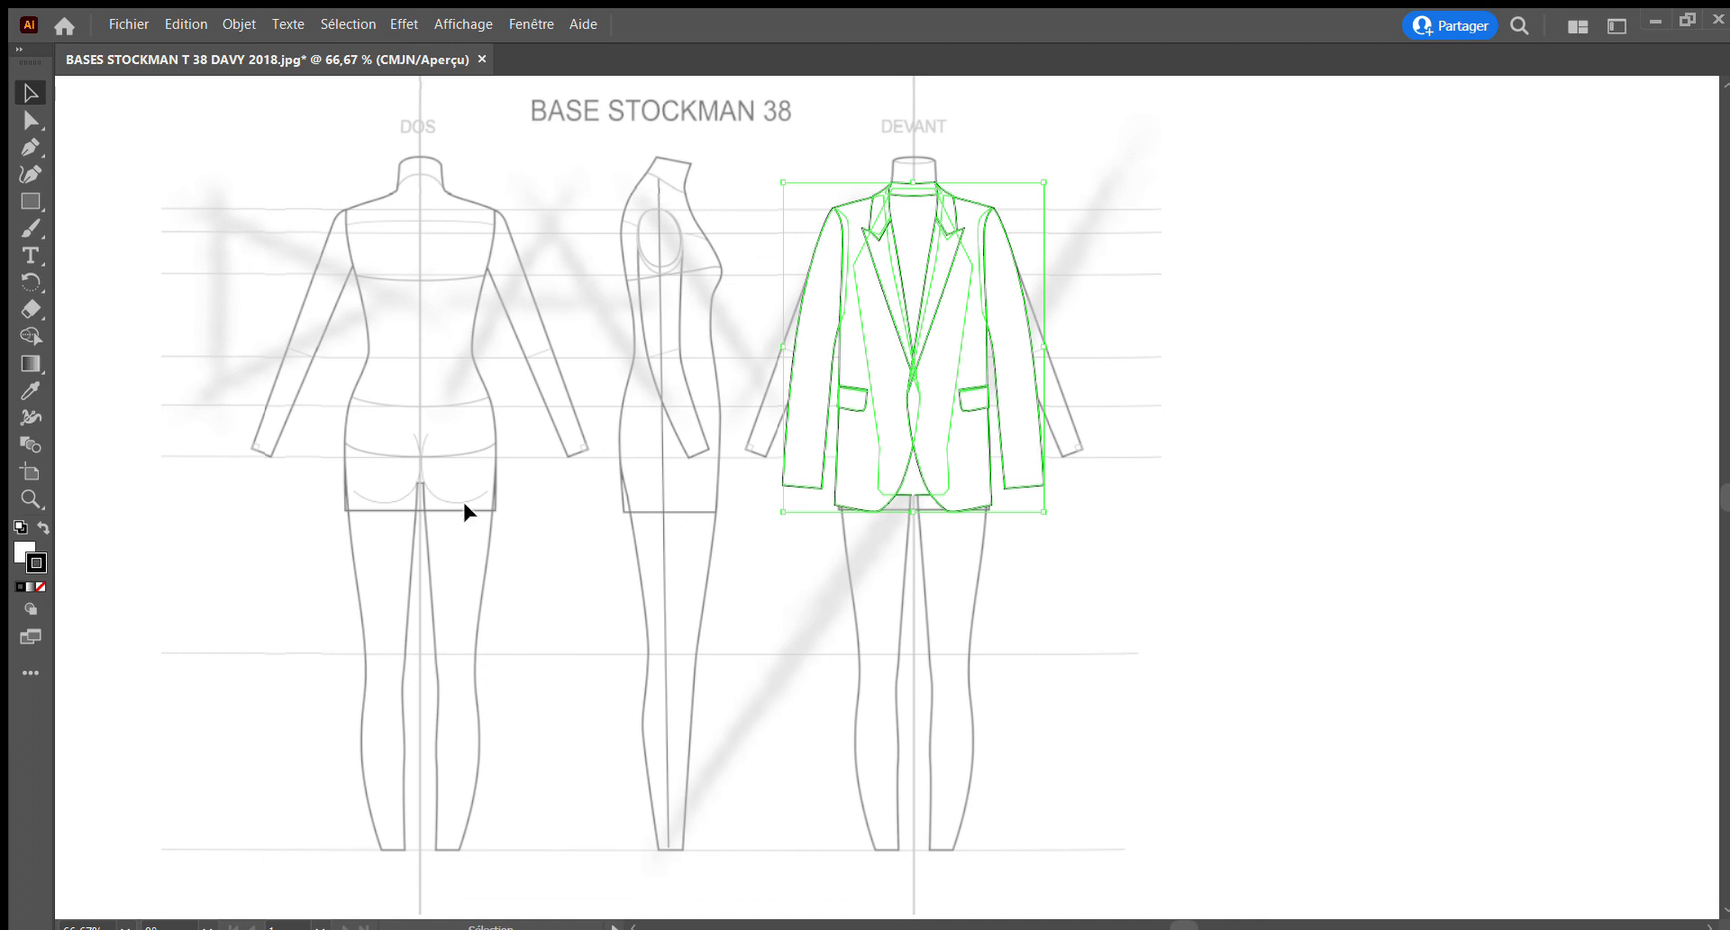
left_click(34, 497)
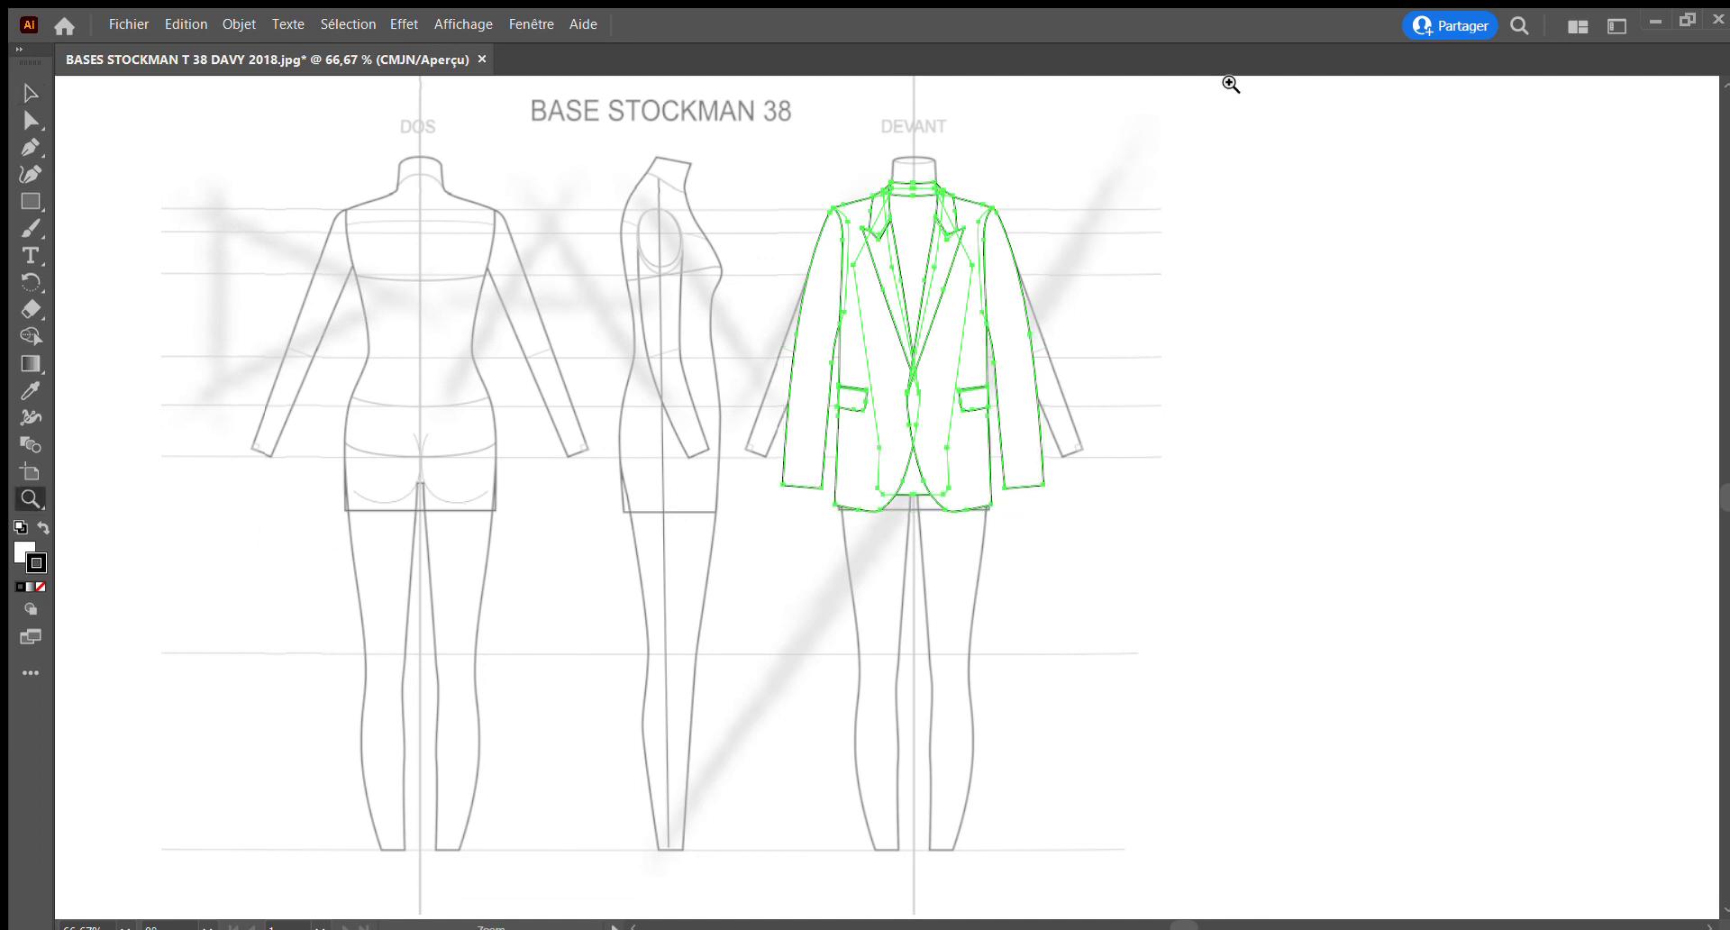
key("v")
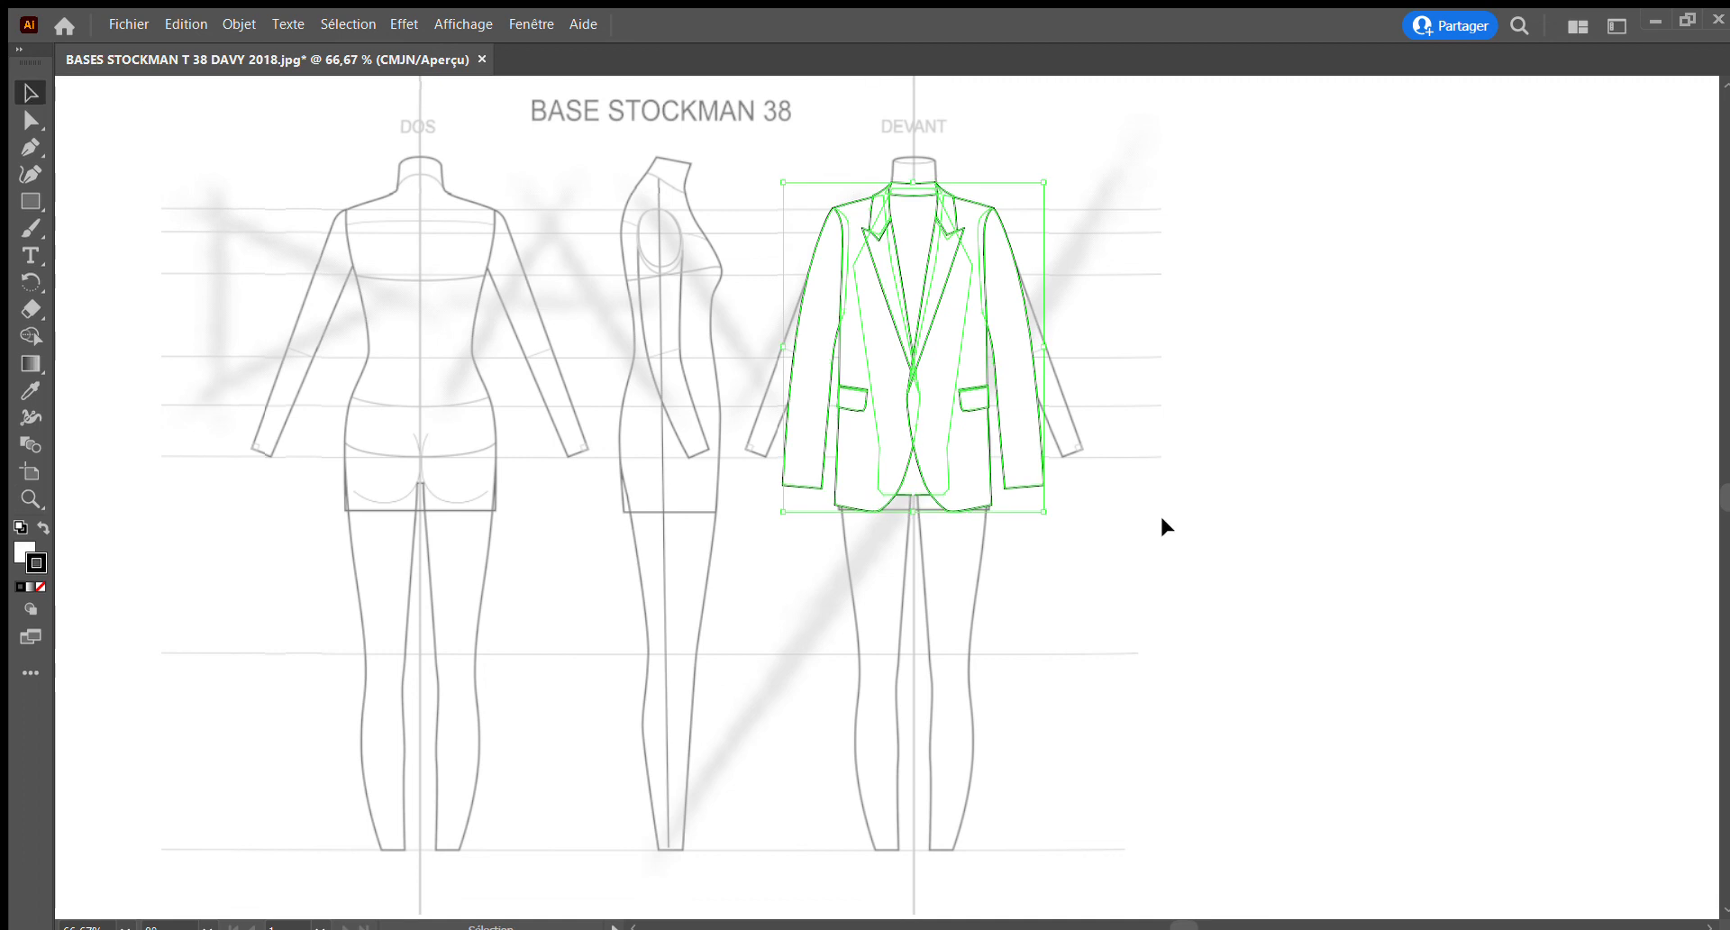
left_click(1231, 484)
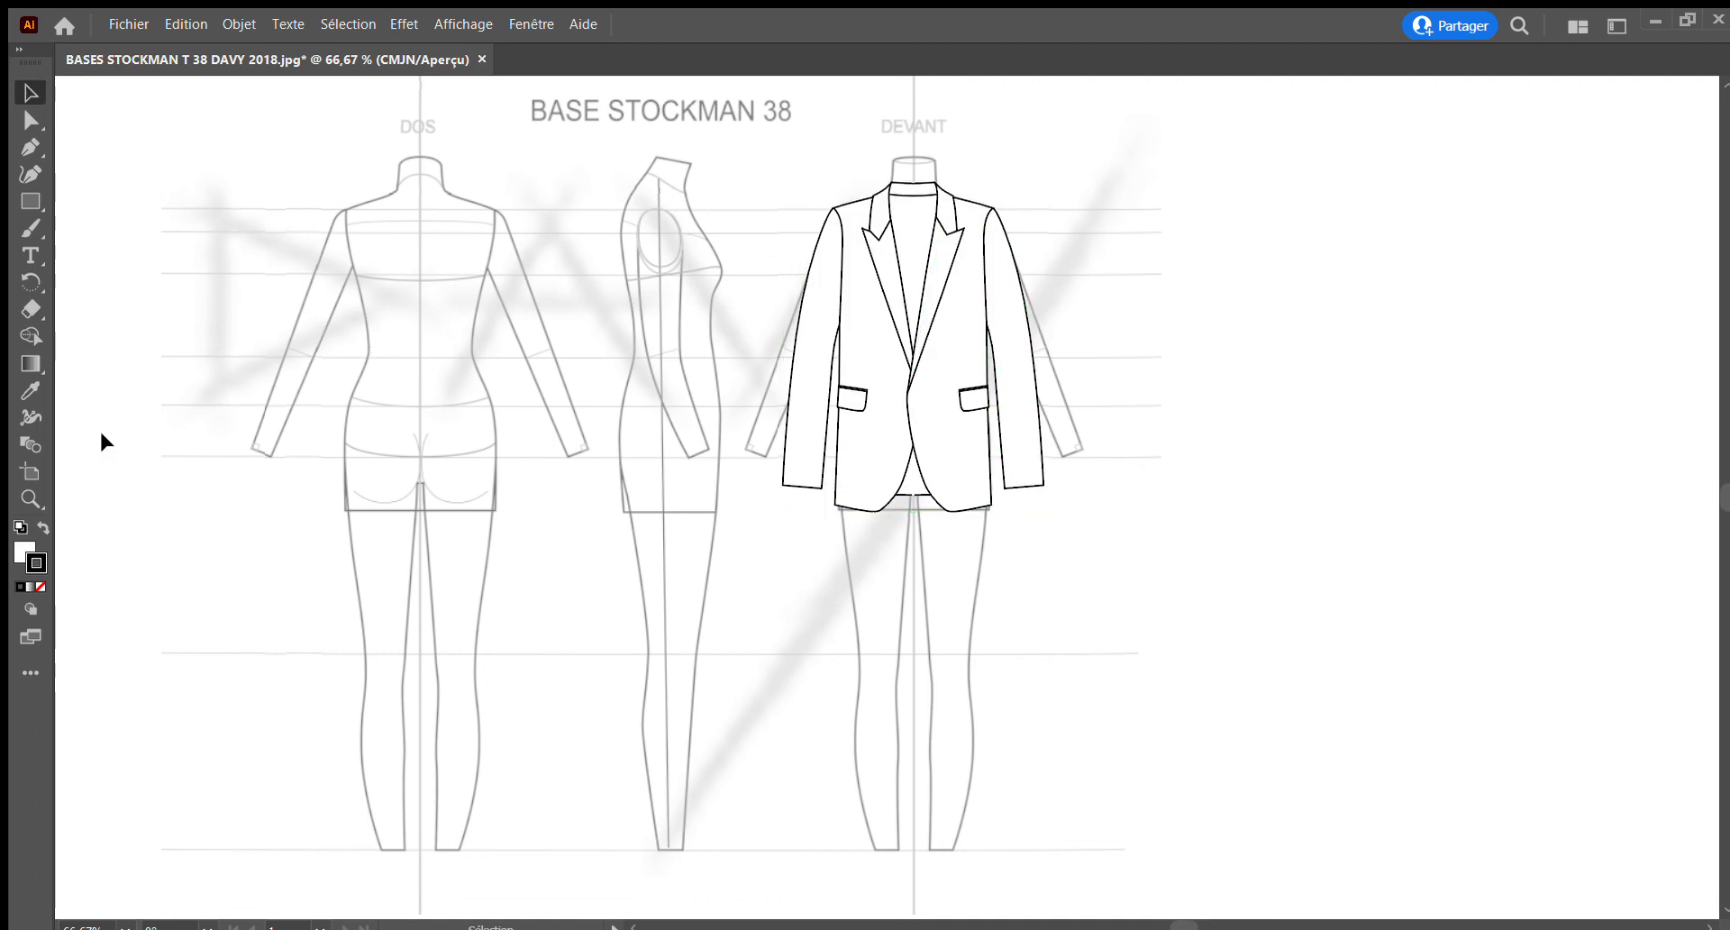
Draw a small circular button with the Ellipse tool on the wearer's left front, just below the lapel crossing
left_click(30, 494)
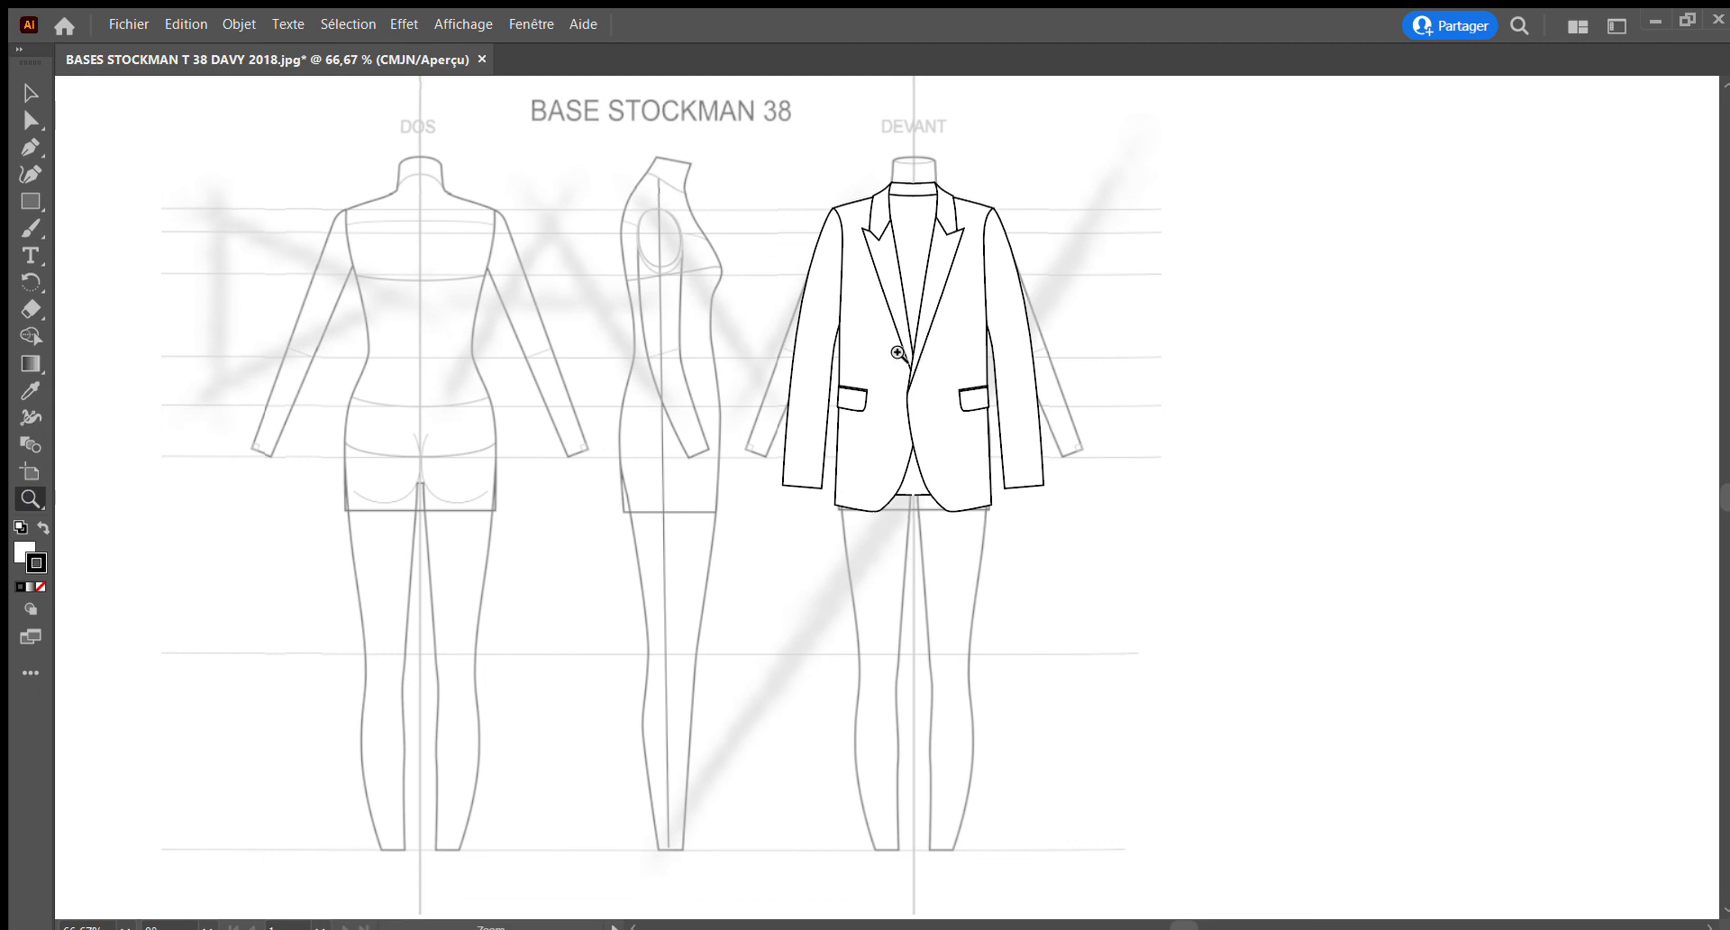
left_click(1084, 611)
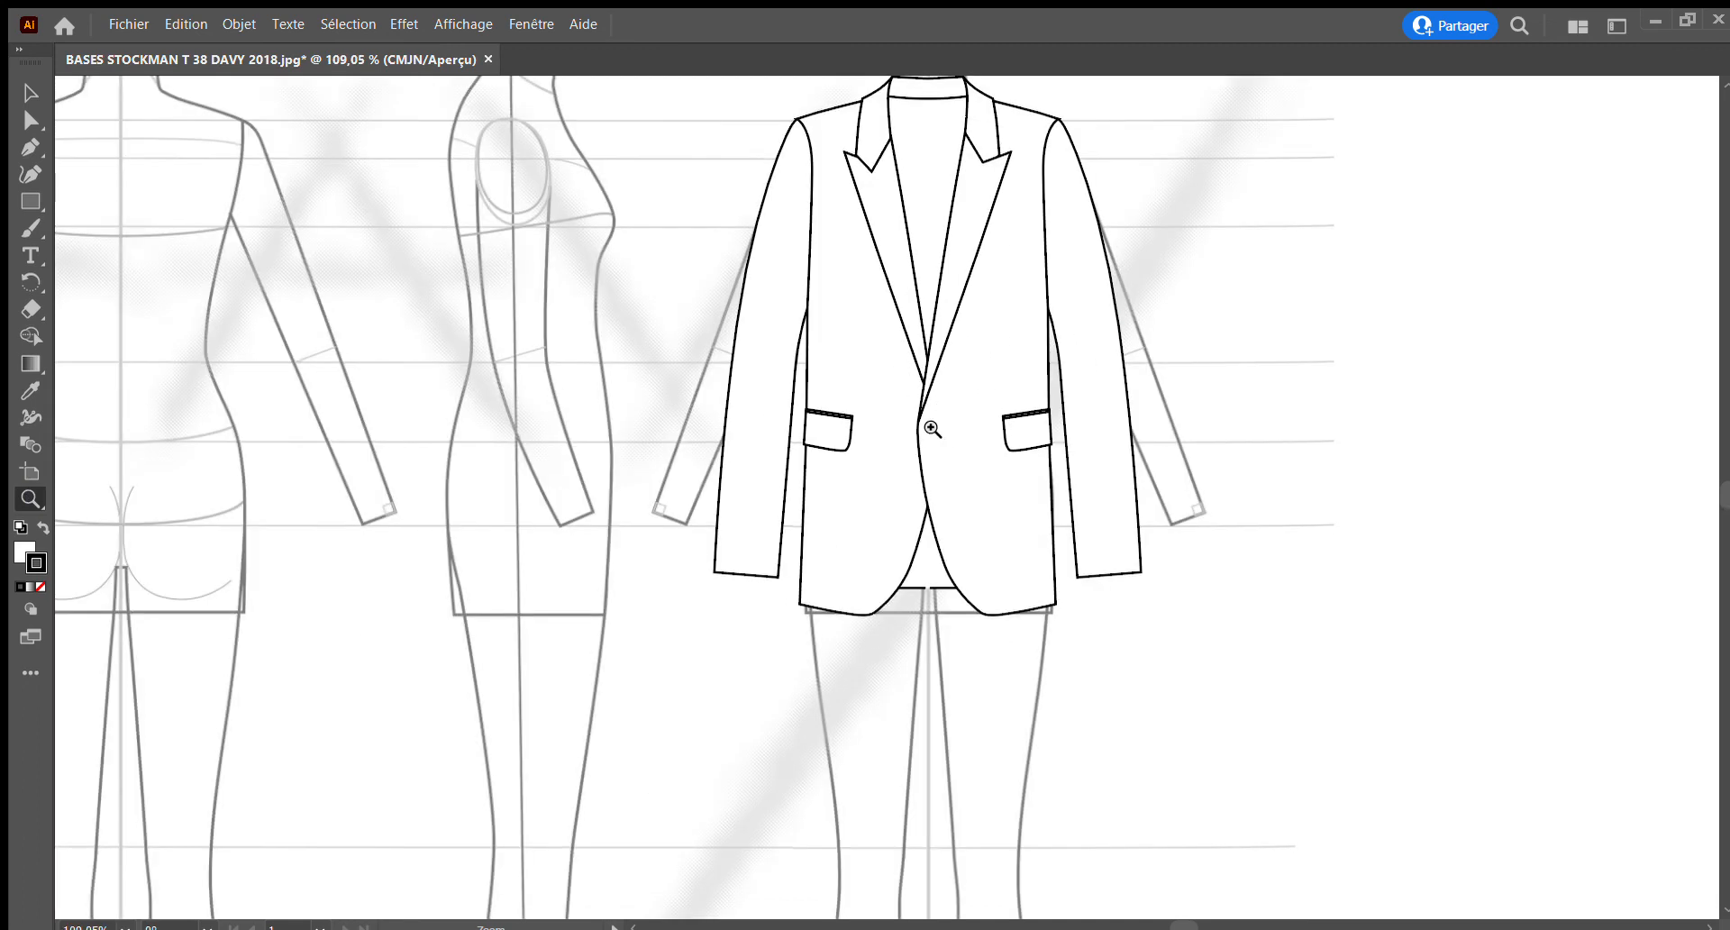
left_click(896, 421)
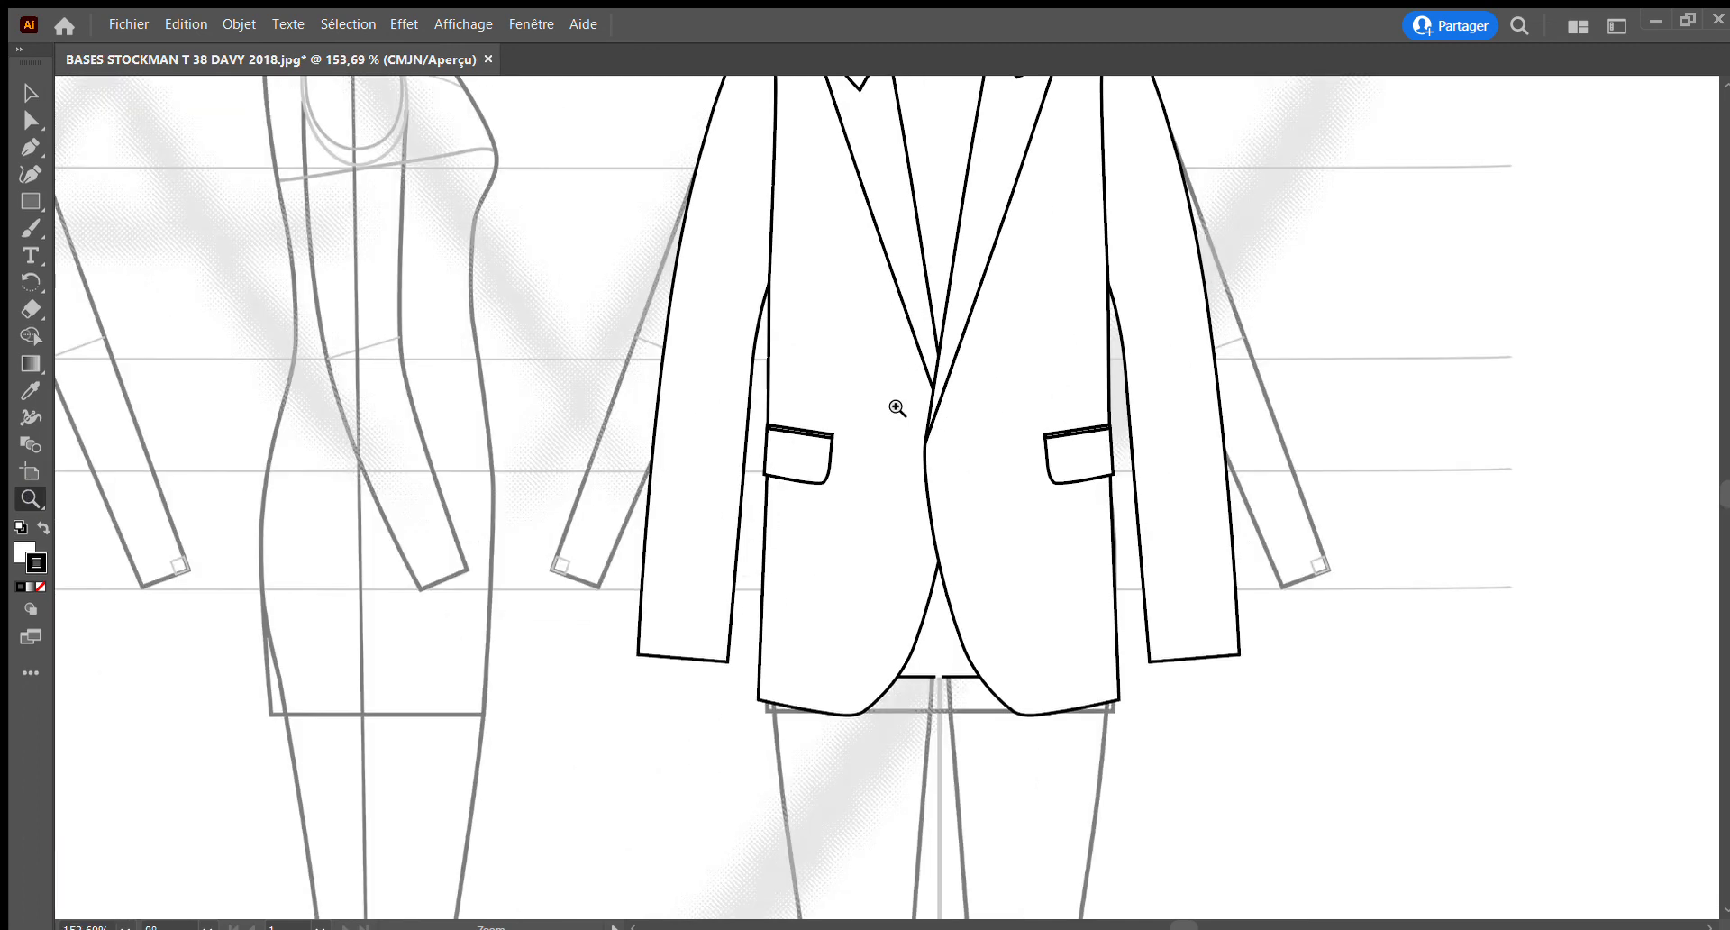
scroll(896, 408, "right", 6)
scroll(897, 408, "up", 6)
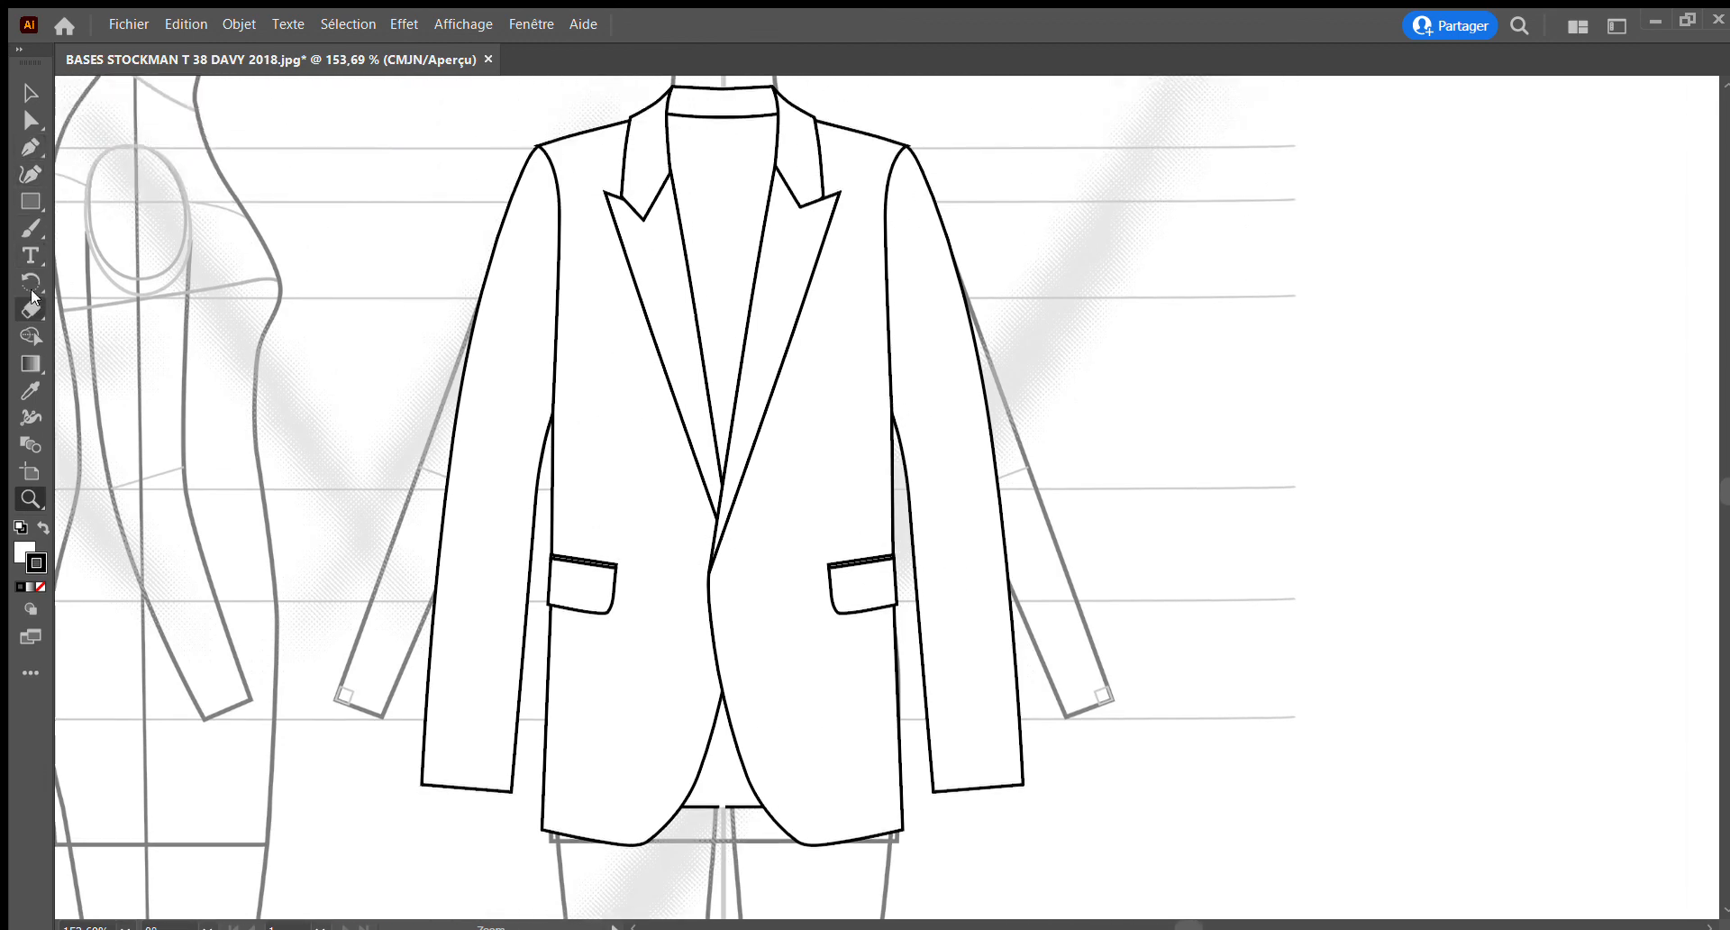
left_click(36, 206)
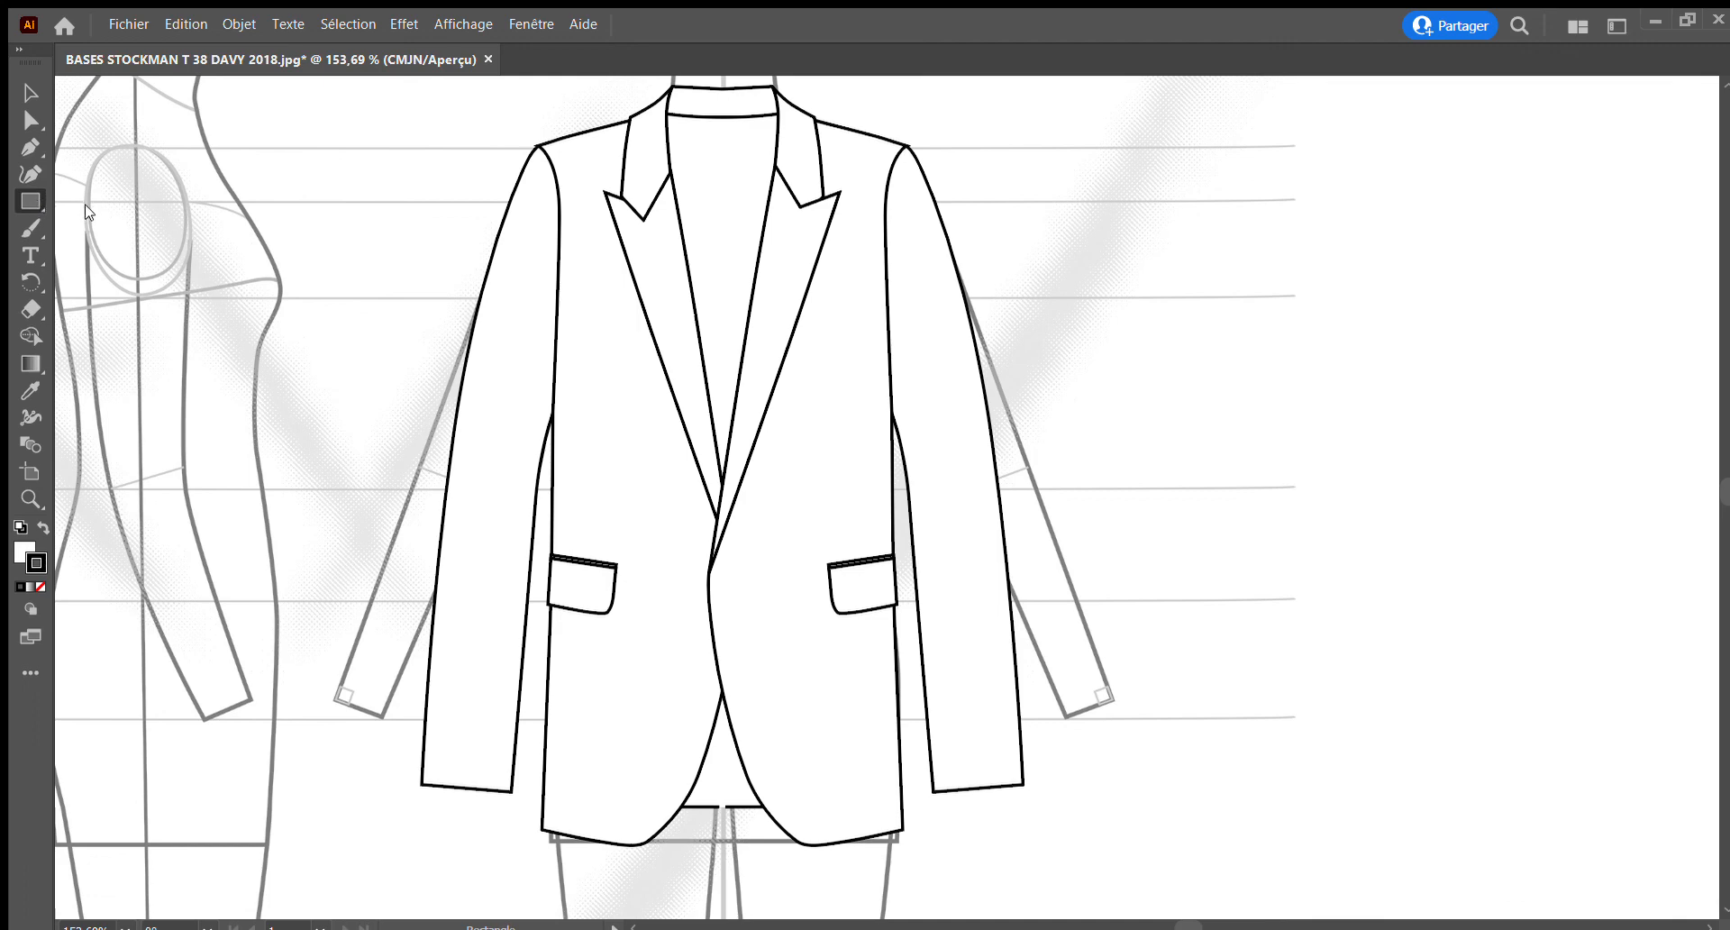
key("l")
left_click_drag(726, 570, 750, 595)
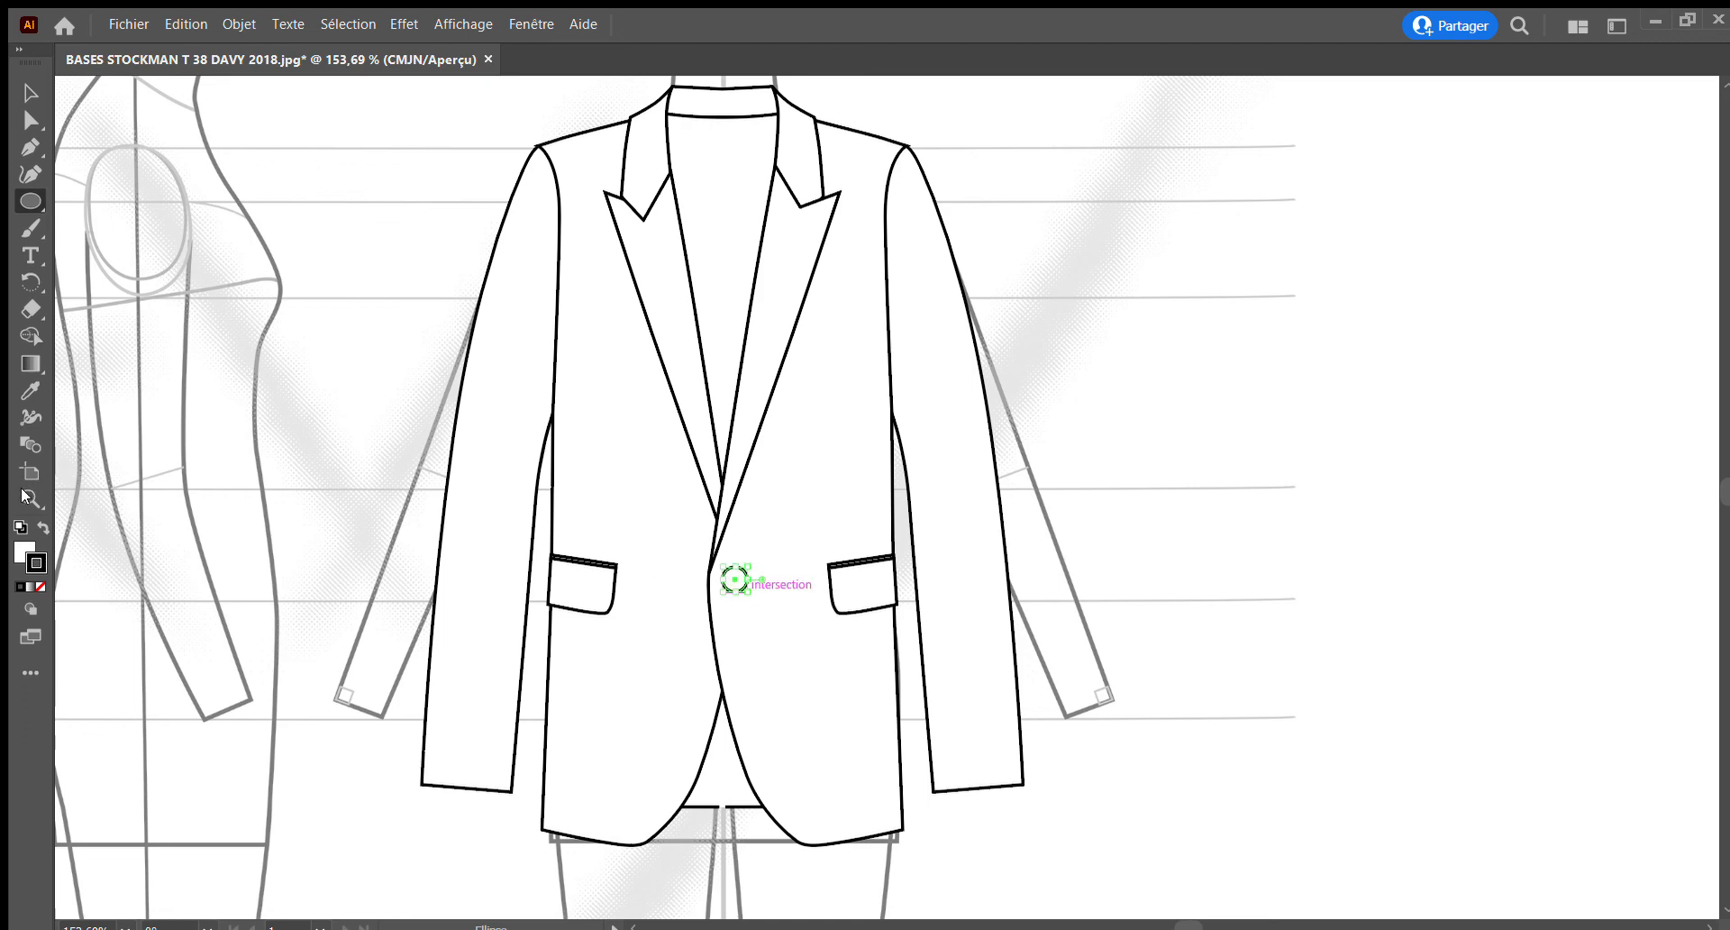
Shrink the button slightly and reposition it on the jacket's centre line, close to the front edge at the lapel's lower tip
key("z")
left_click_drag(705, 557, 950, 713)
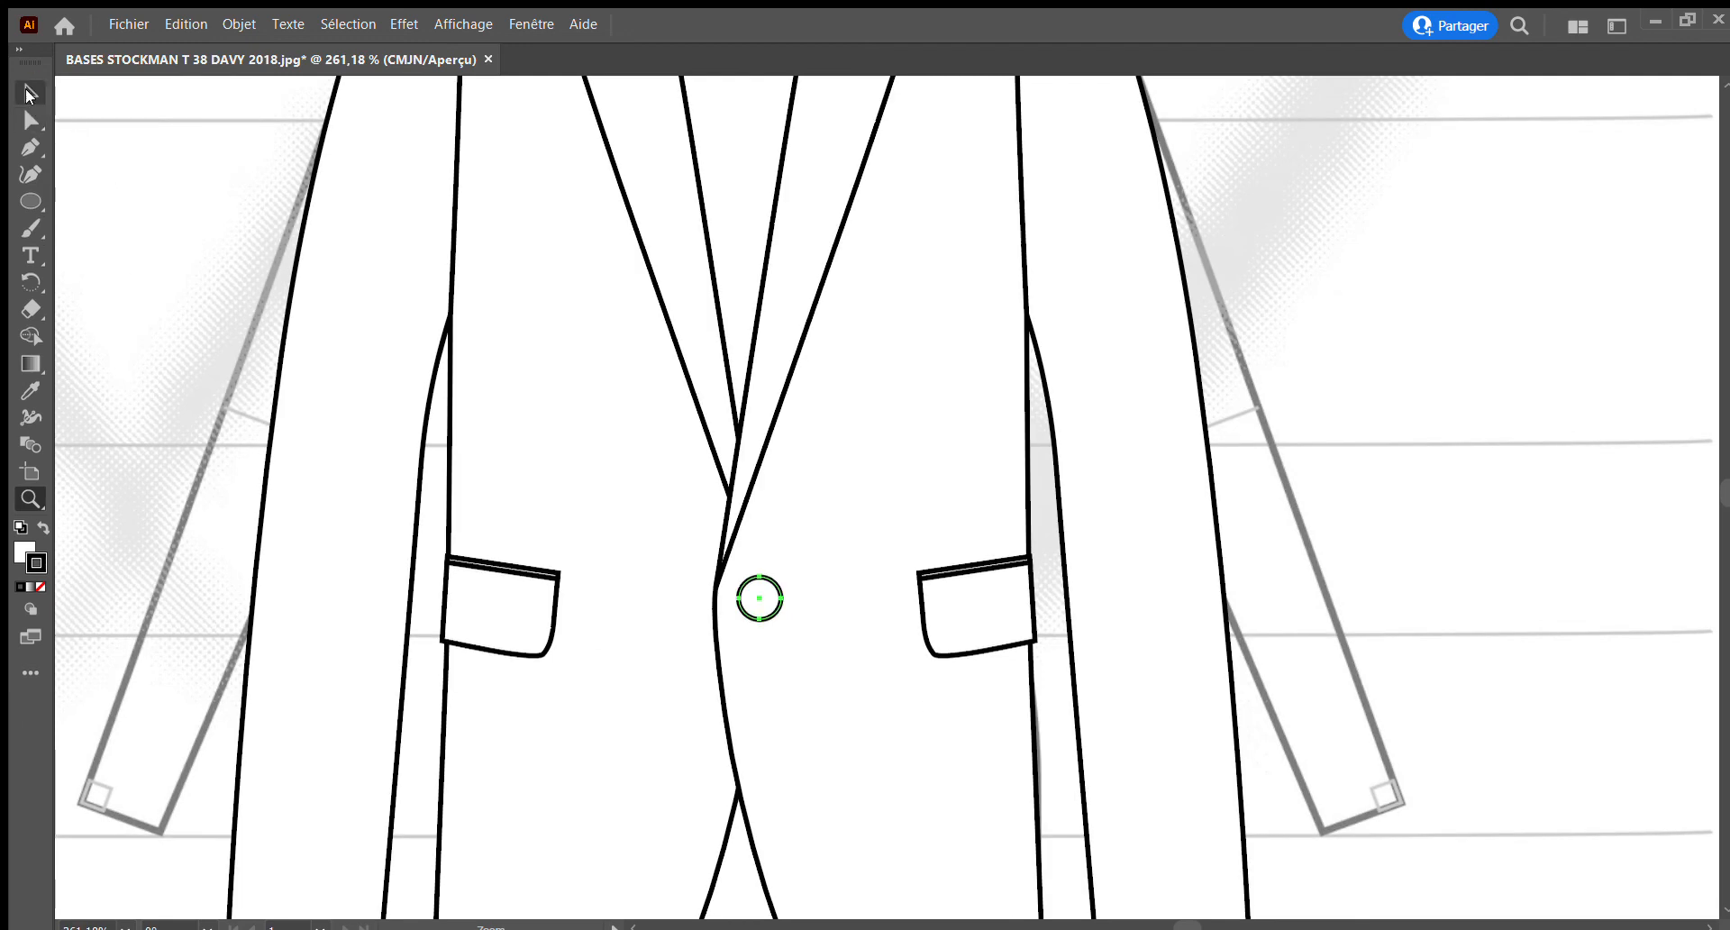
left_click(26, 90)
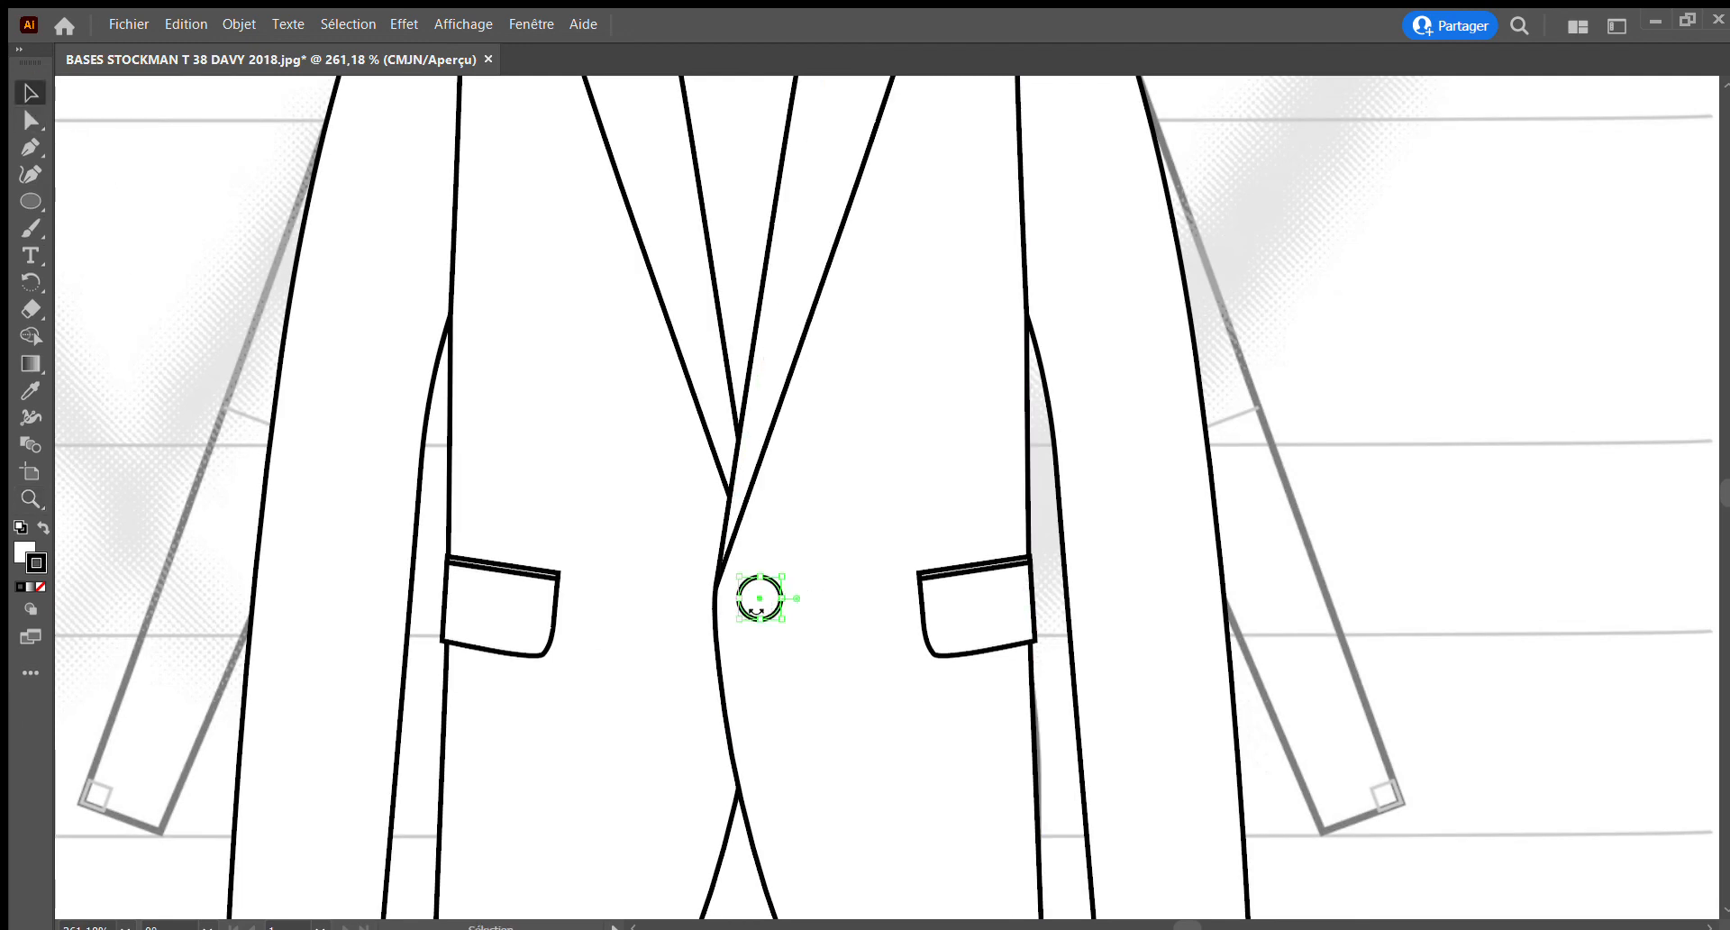
left_click_drag(750, 590, 757, 606)
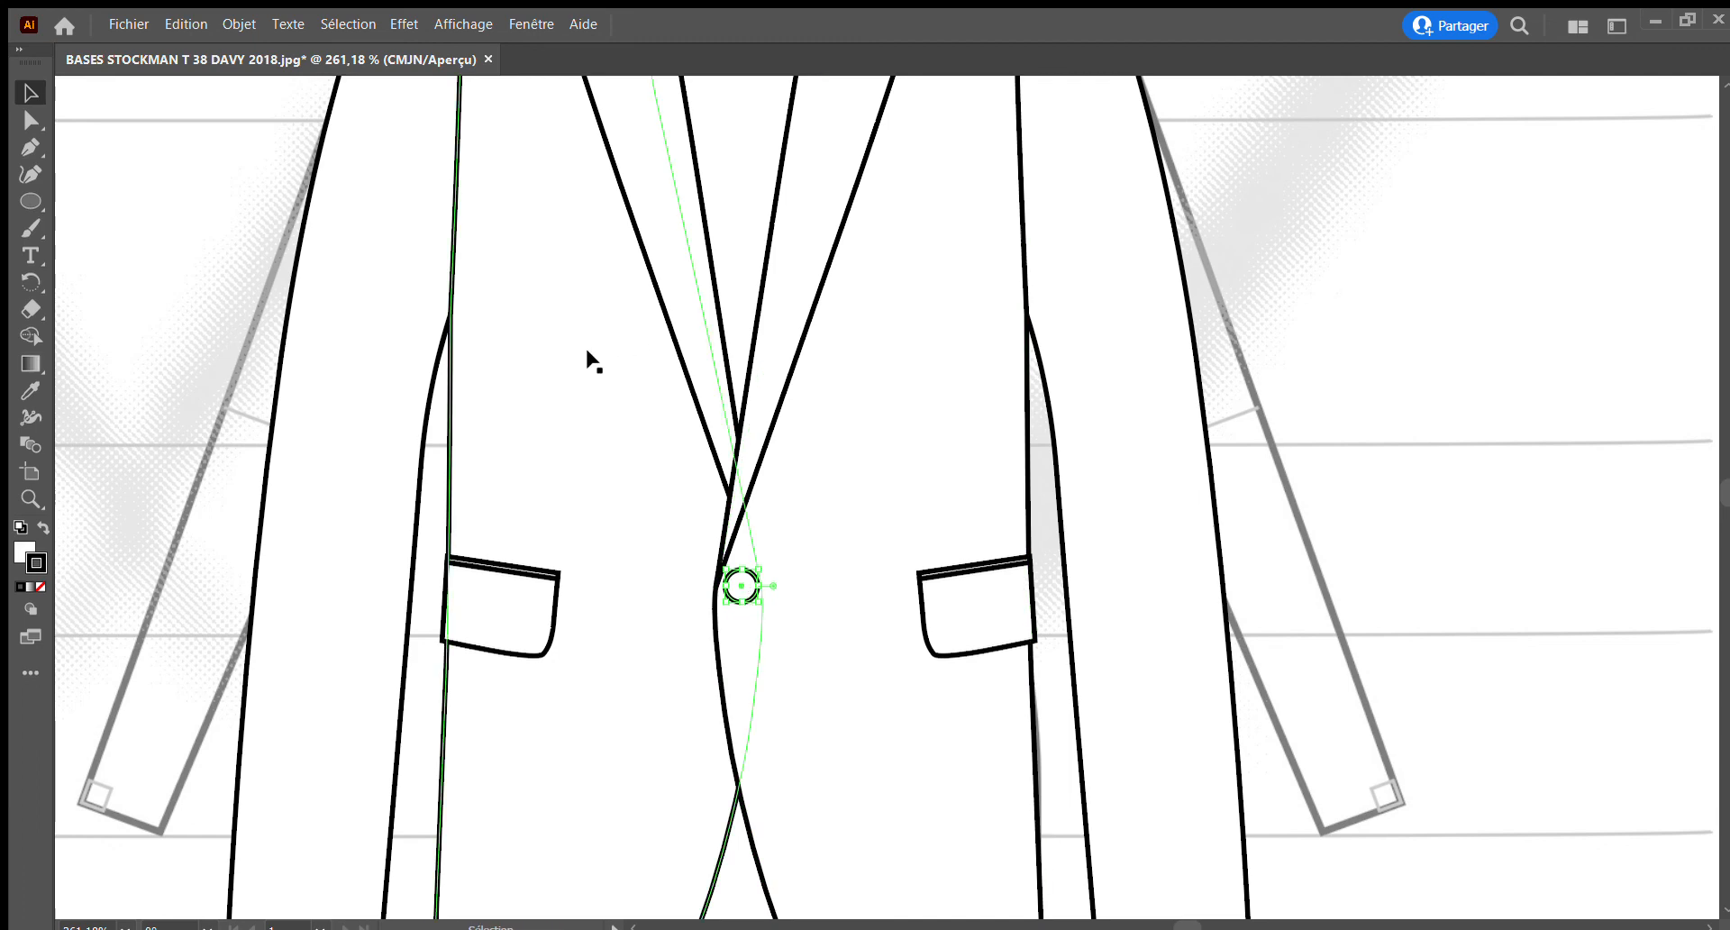
left_click(30, 500)
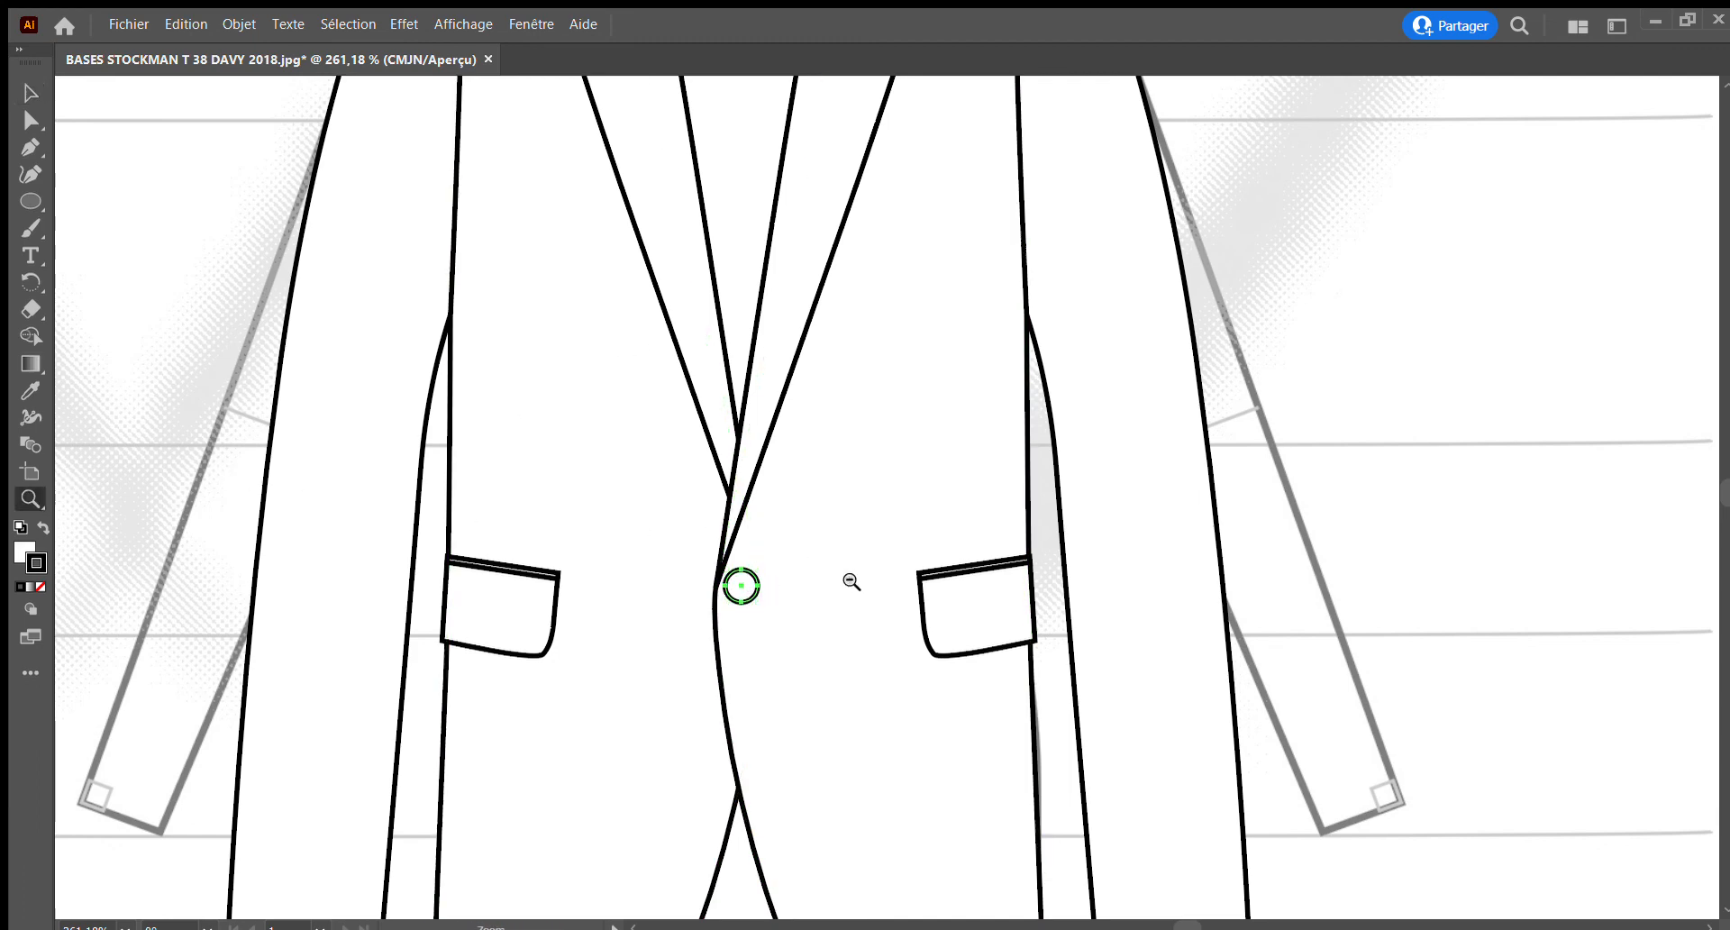
left_click(849, 580, "alt")
left_click(850, 581, "alt")
left_click(850, 581, "alt")
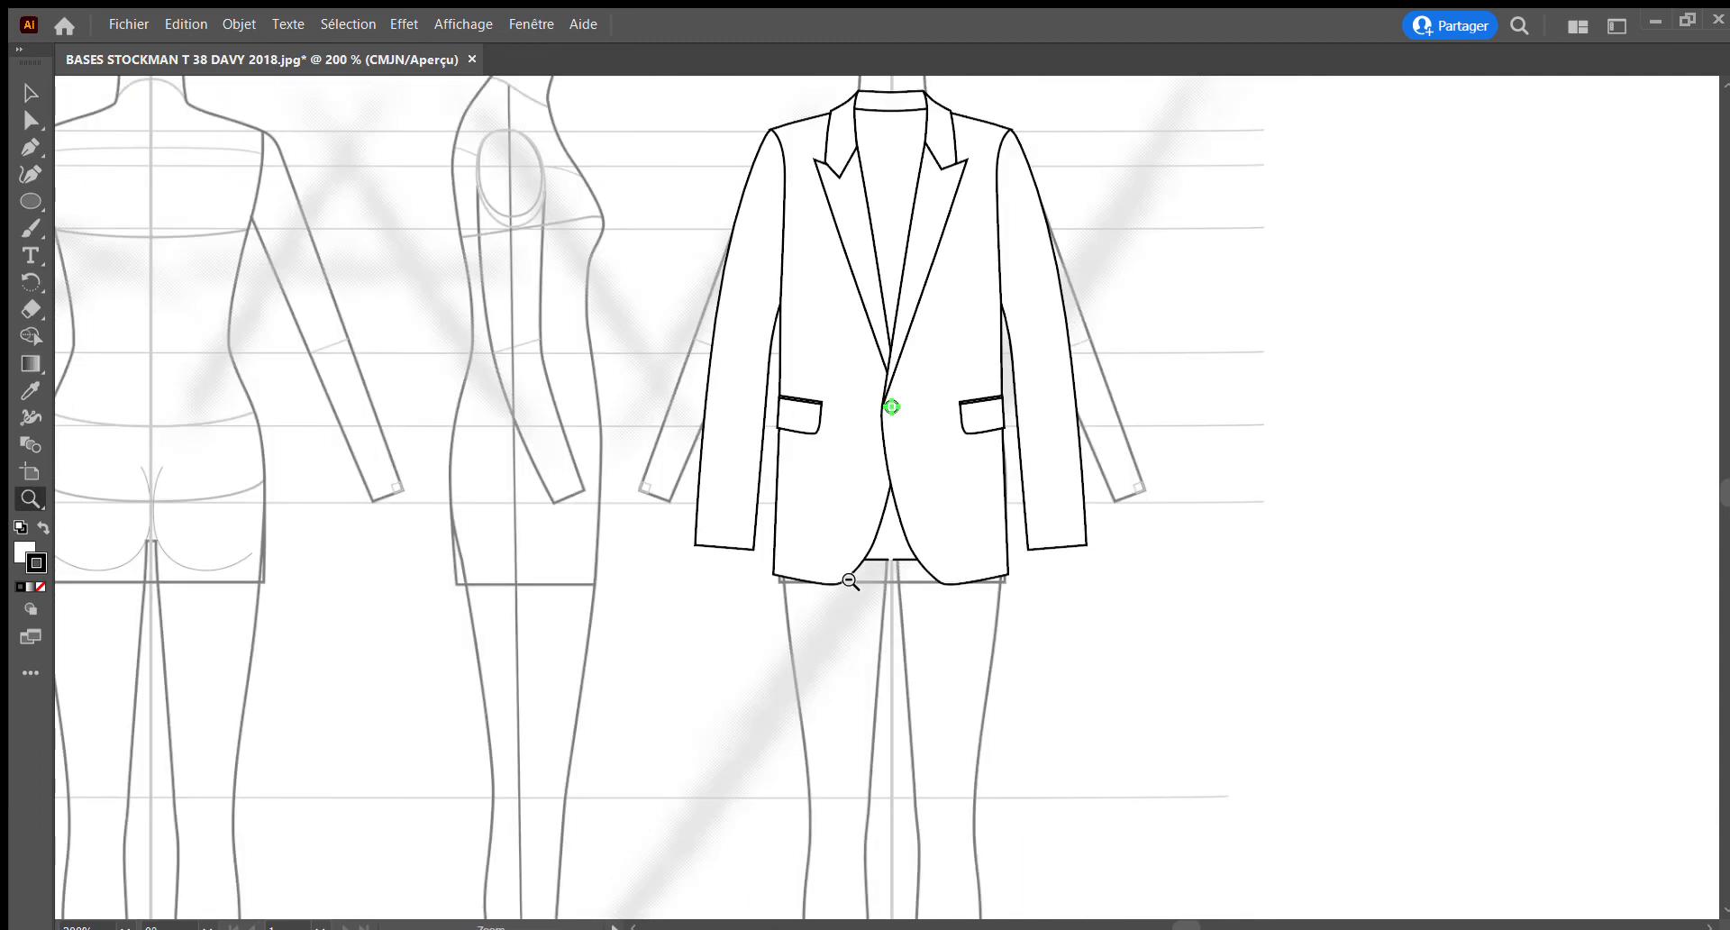
left_click(849, 582, "alt")
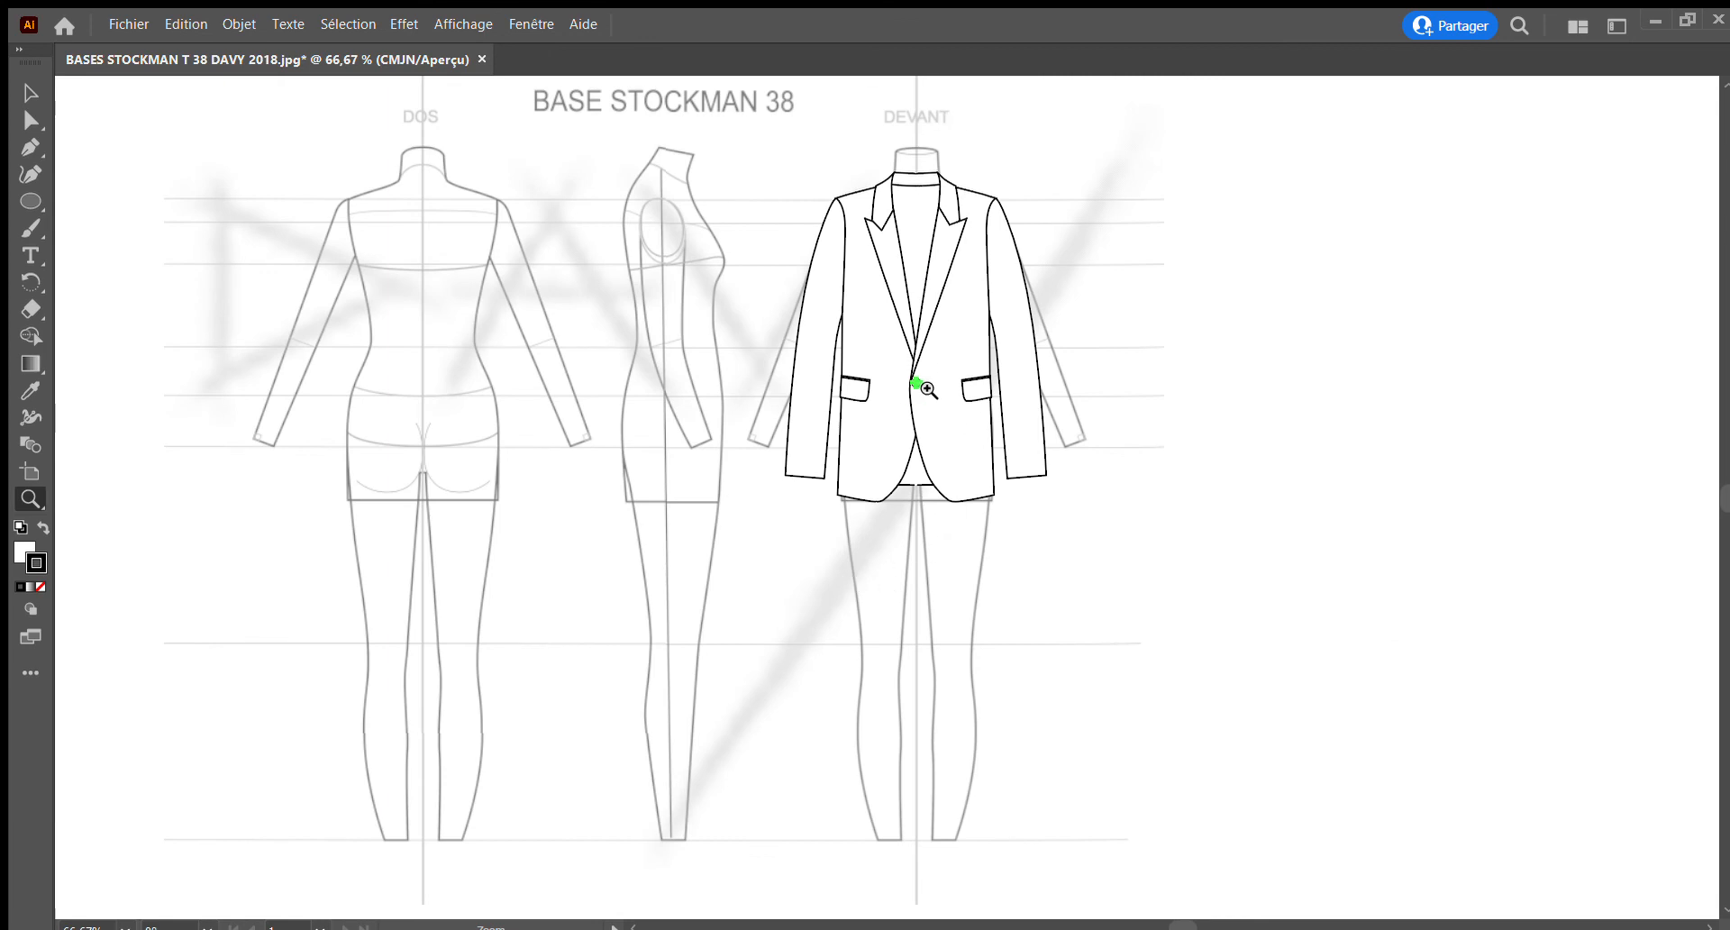